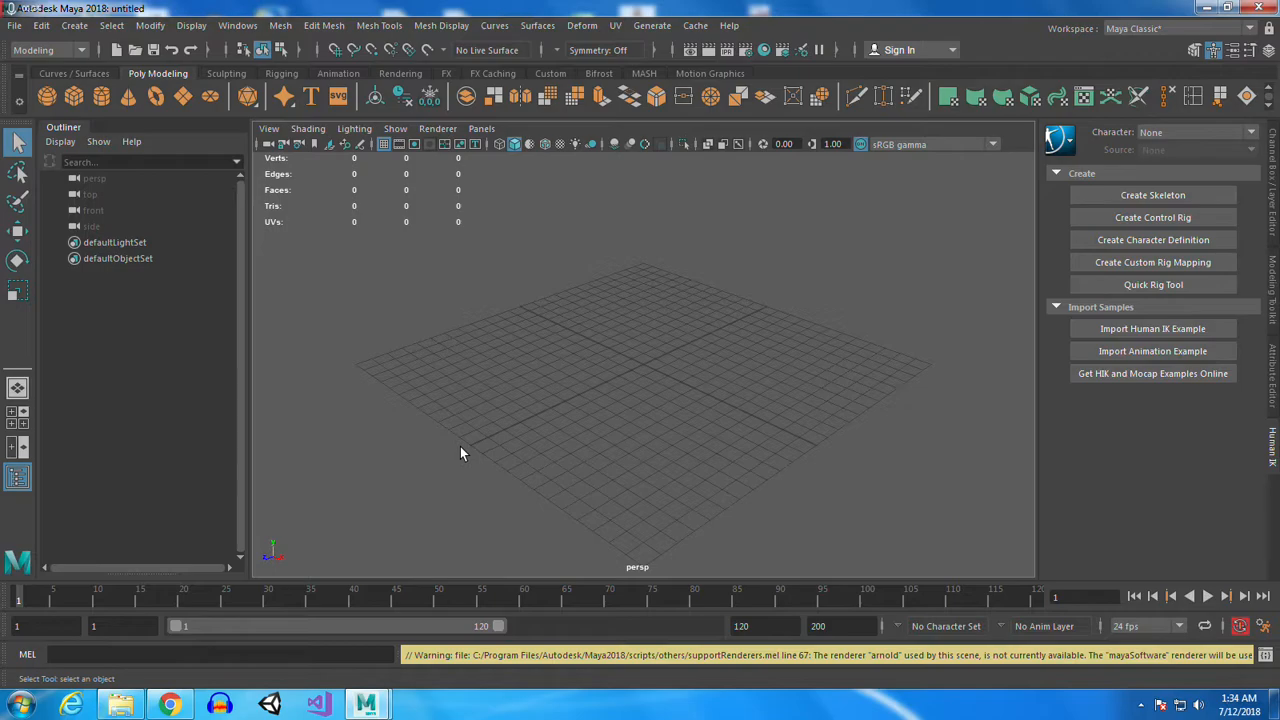
Switch to Chrome and open the two scoped side-profile revolver image results from opposite sides in new tabs
{"action": "left_click", "coordinate": [168, 706]}
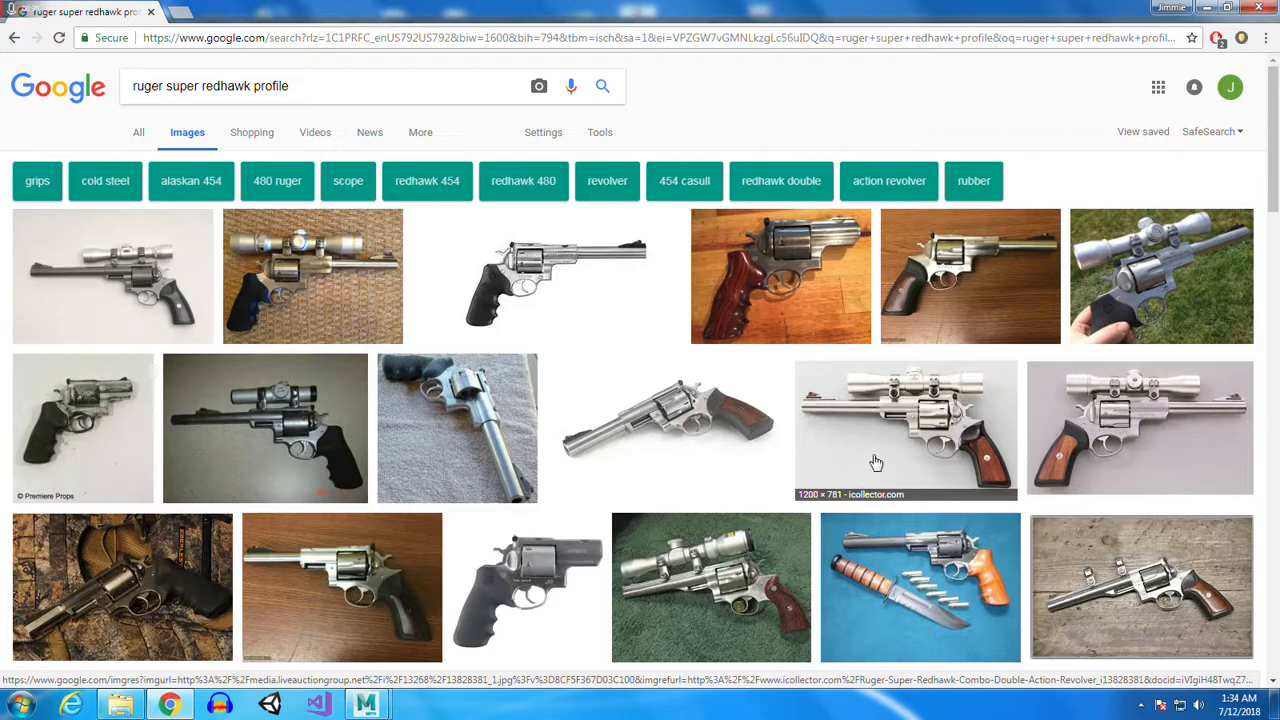
{"action": "right_click", "coordinate": [906, 442]}
{"action": "left_click", "coordinate": [1002, 188]}
{"action": "right_click", "coordinate": [1135, 405]}
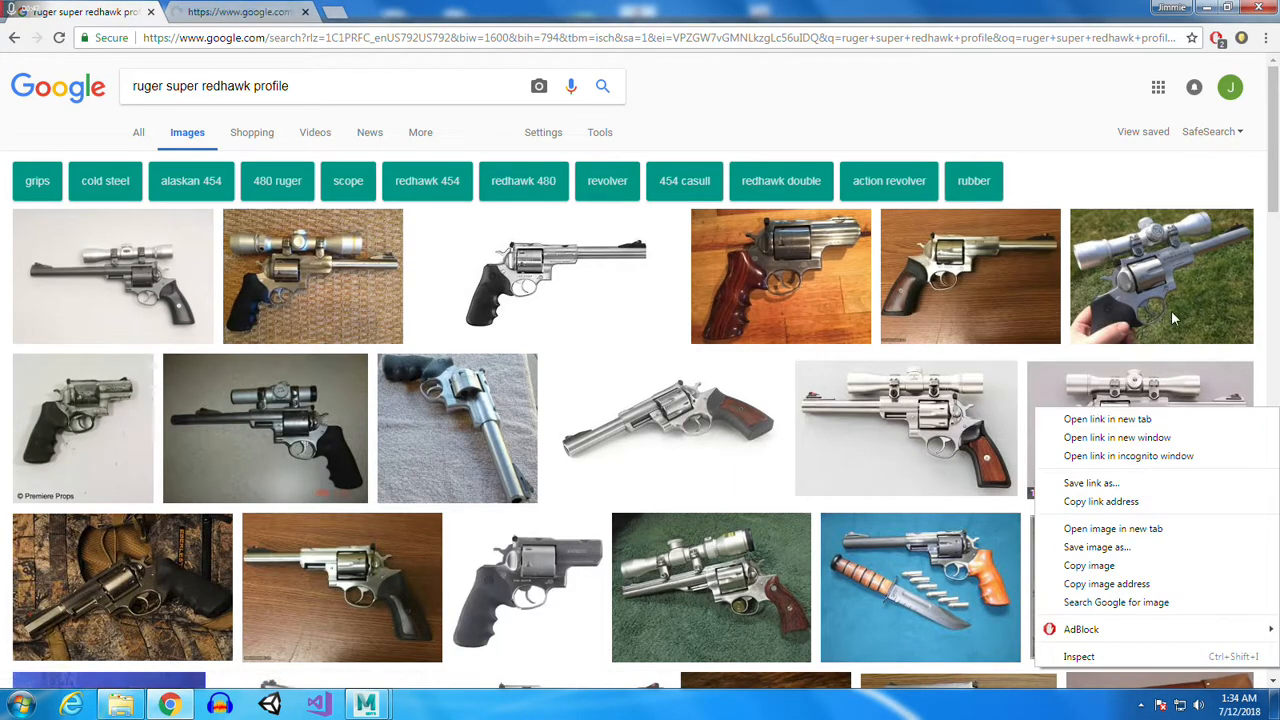
{"action": "left_click", "coordinate": [1160, 421]}
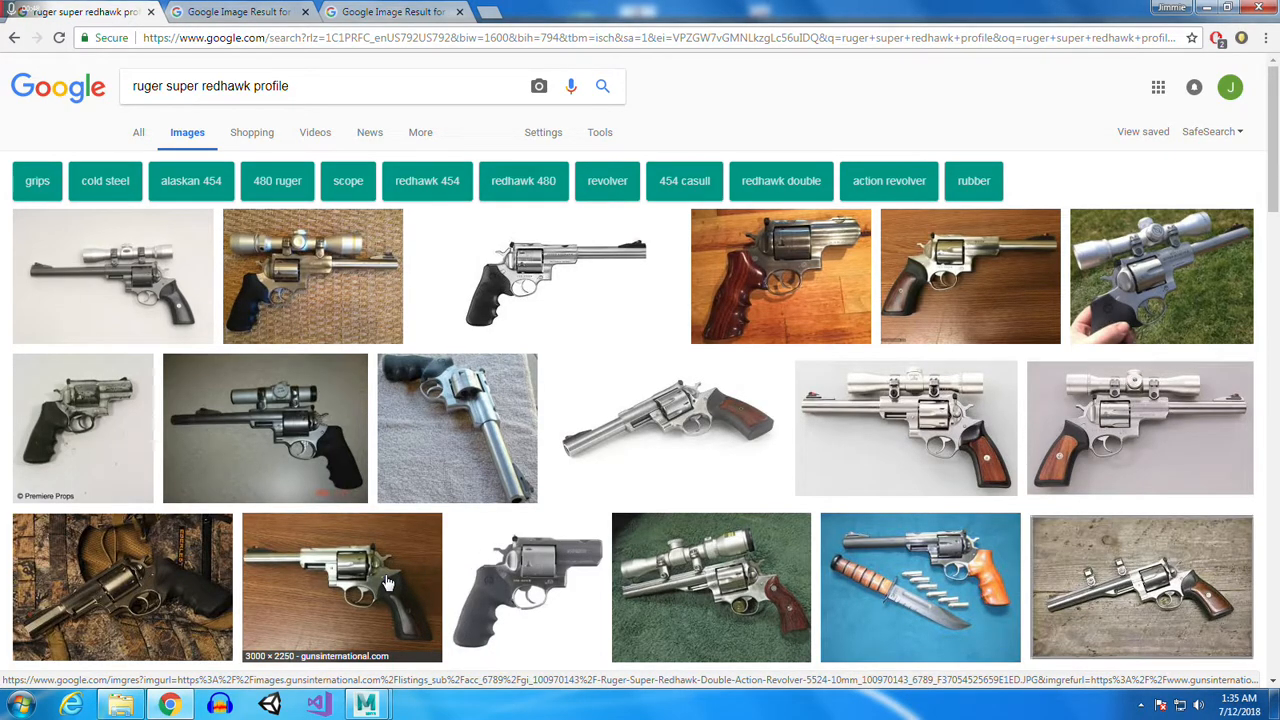
Open the 5214 × 2726 recoilweb.com side-profile revolver image in a new tab and bring it up
{"action": "scroll", "coordinate": [716, 503], "scroll_direction": "down", "scroll_amount": 2}
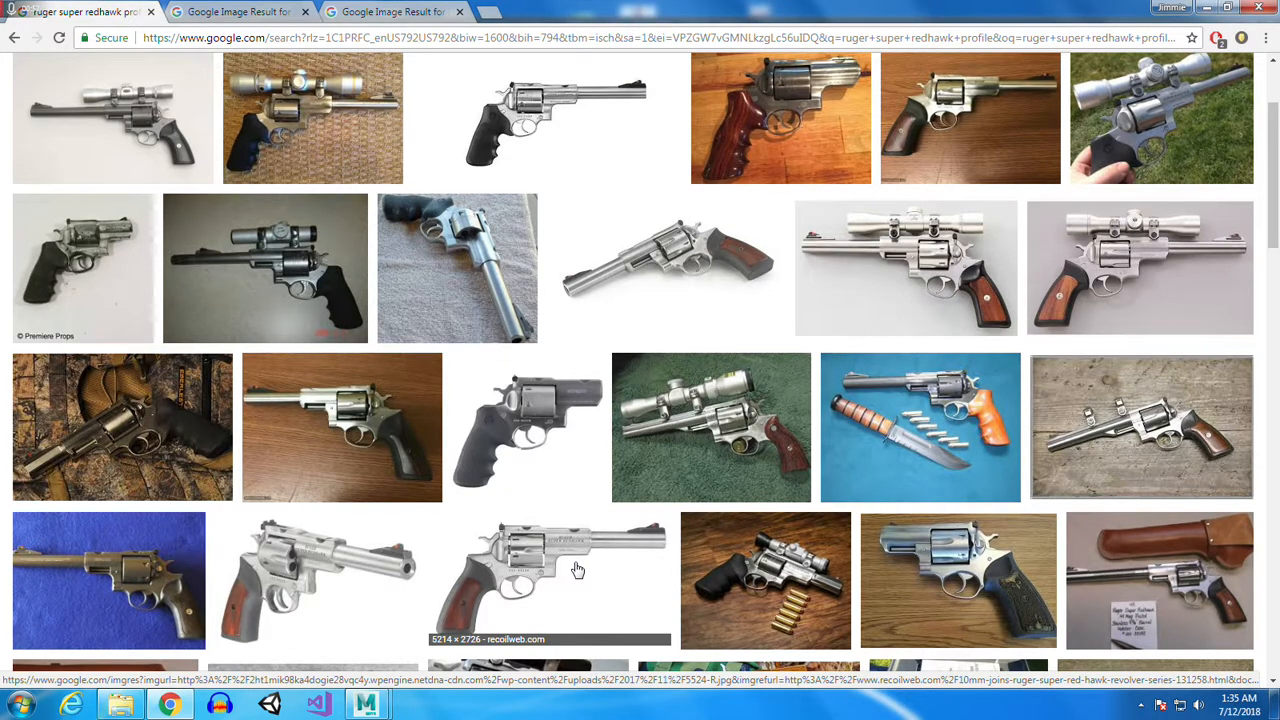
{"action": "right_click", "coordinate": [512, 532]}
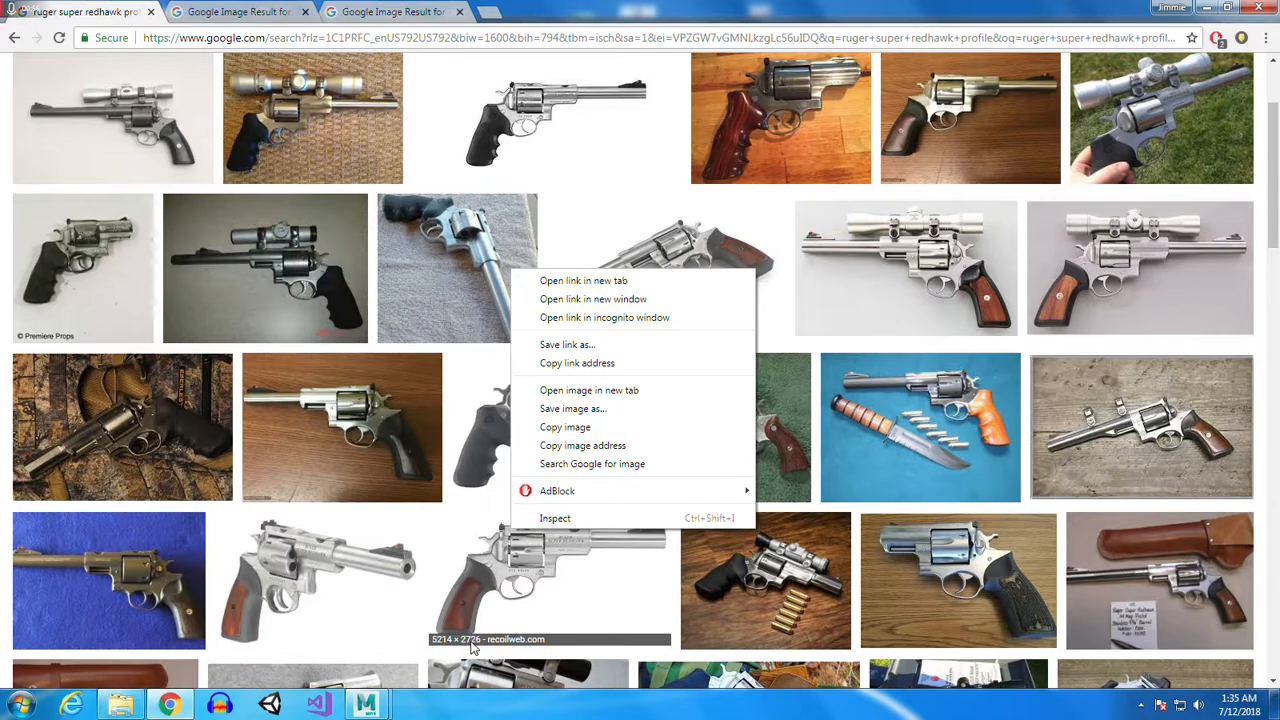
{"action": "left_click", "coordinate": [626, 281]}
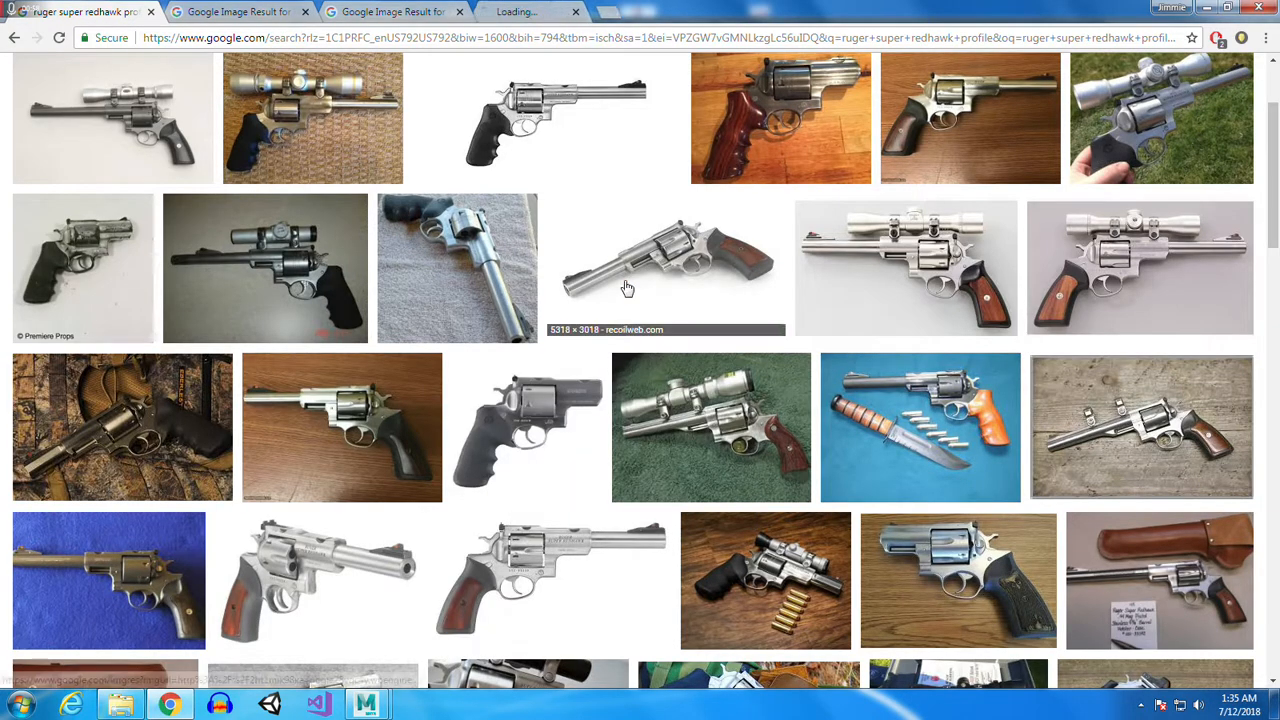
{"action": "left_click", "coordinate": [523, 12]}
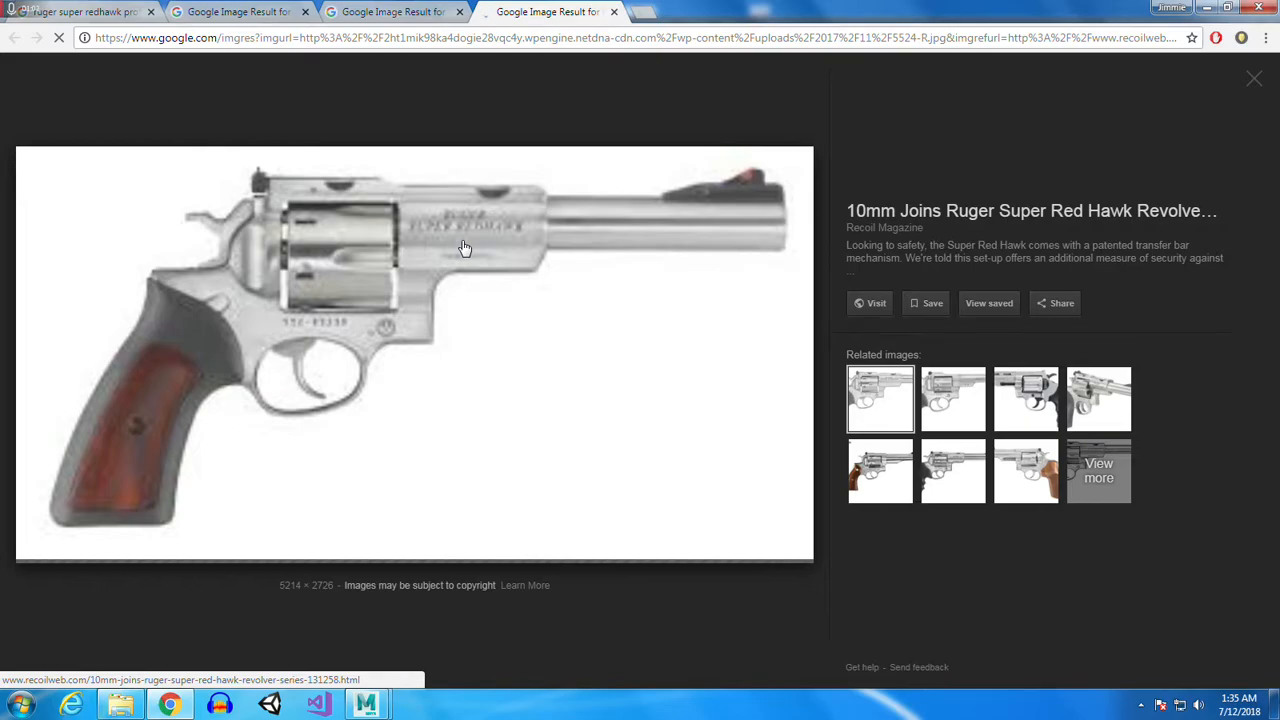
Save the side-profile revolver image as JPEG 5524-R in the Tutorial folder and open it for viewing
{"action": "right_click", "coordinate": [428, 287]}
{"action": "left_click", "coordinate": [508, 427]}
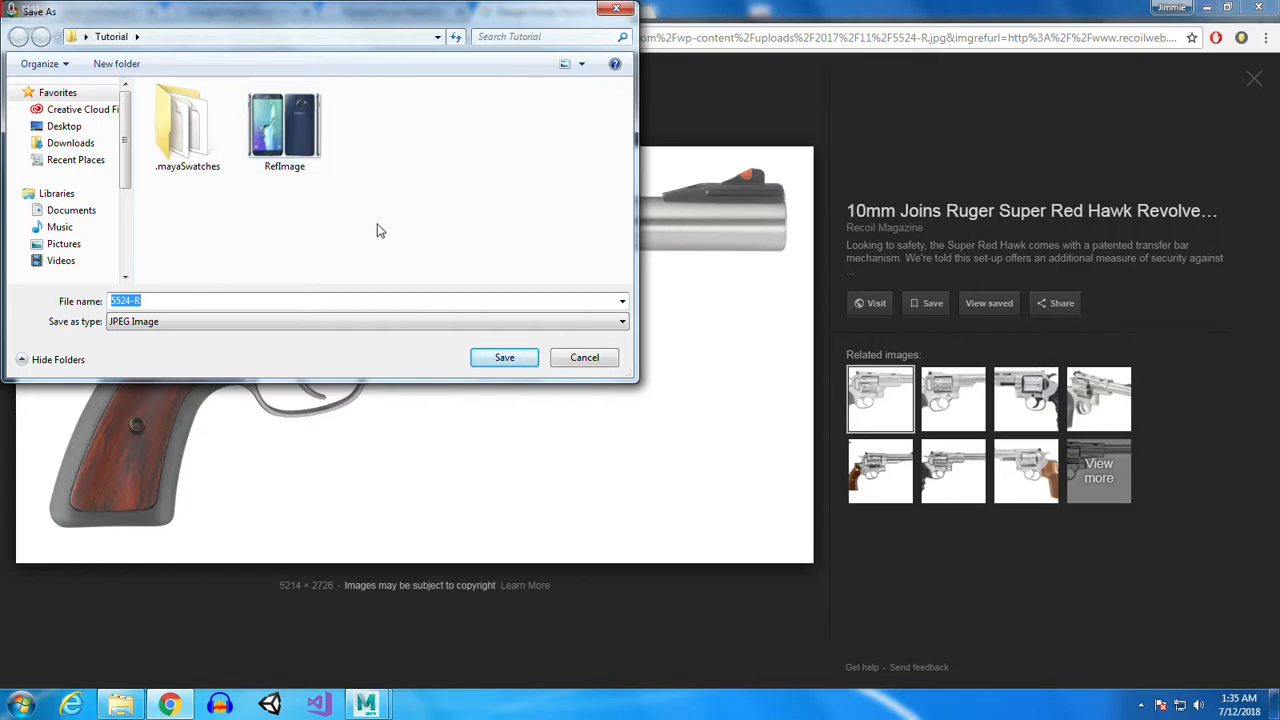
{"action": "left_click", "coordinate": [513, 356]}
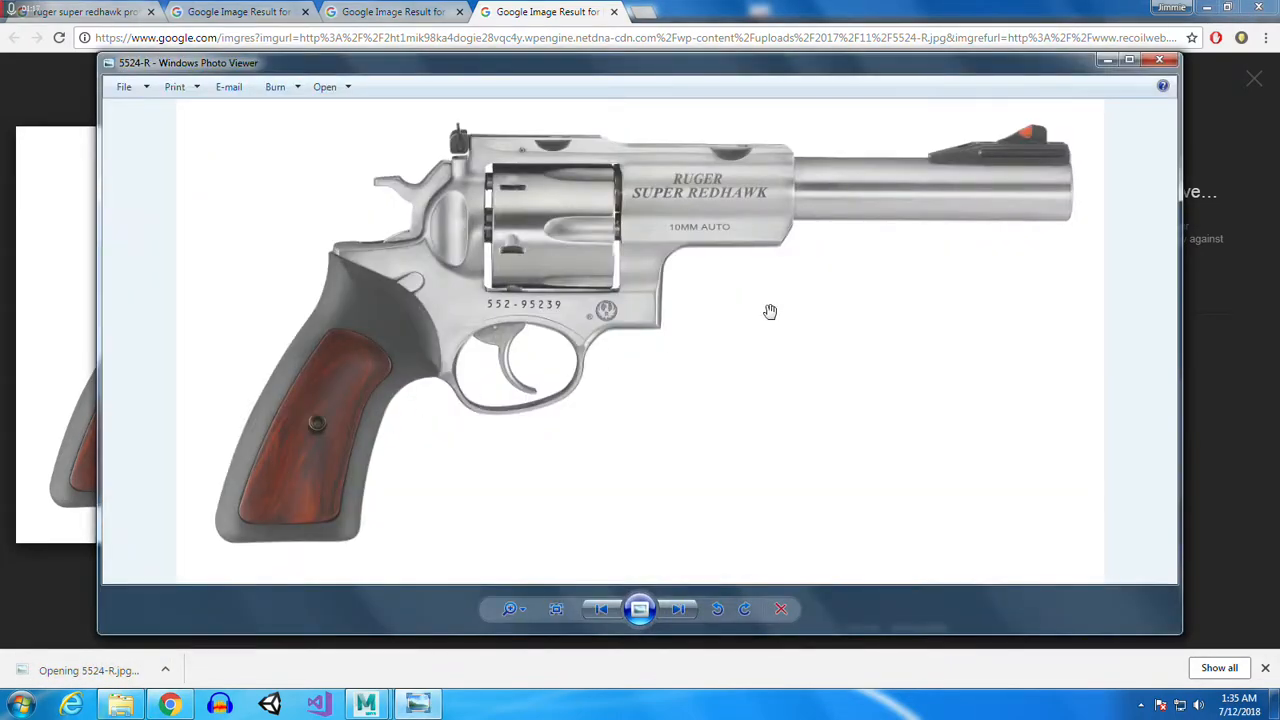
Examine the saved 5524-R image up close, checking the frame emblem, barrel lettering and overall profile, and close it
{"action": "scroll", "coordinate": [742, 312], "scroll_direction": "up", "scroll_amount": 3}
{"action": "left_click_drag", "start_coordinate": [509, 291], "coordinate": [750, 308]}
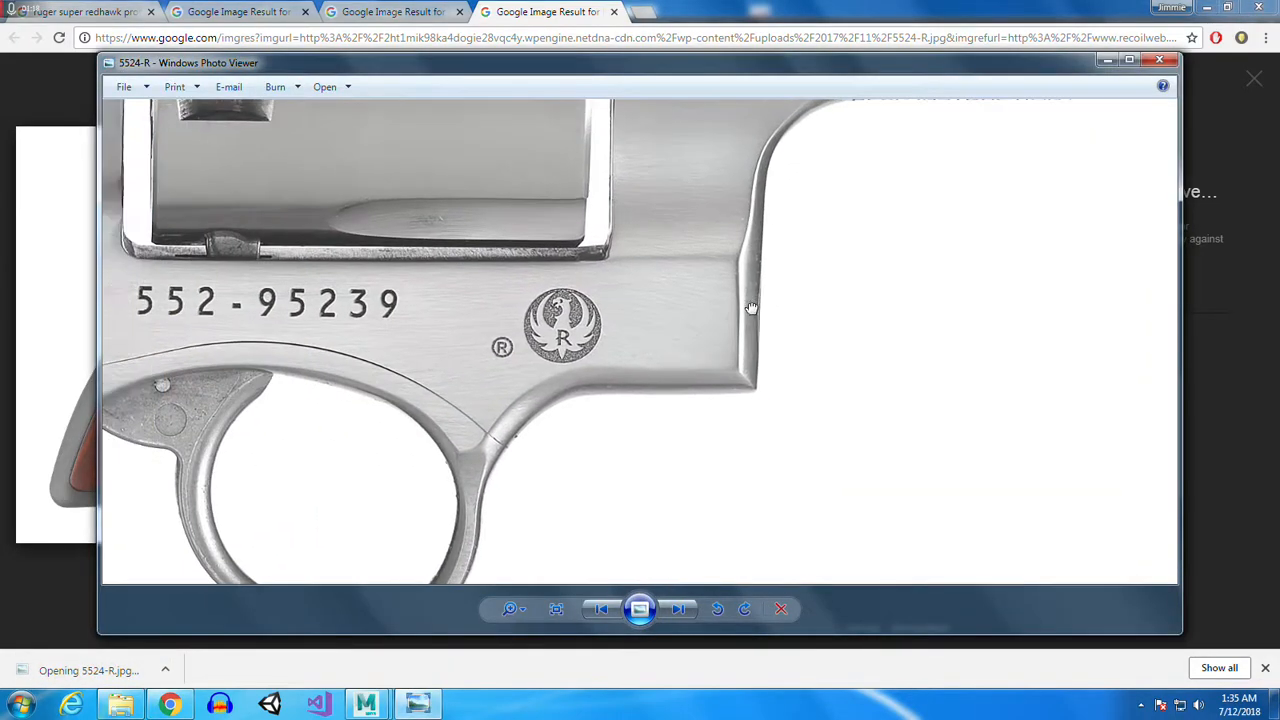
{"action": "scroll", "coordinate": [651, 296], "scroll_direction": "up", "scroll_amount": 8}
{"action": "left_click_drag", "start_coordinate": [549, 397], "coordinate": [899, 292]}
{"action": "scroll", "coordinate": [841, 297], "scroll_direction": "down", "scroll_amount": 2}
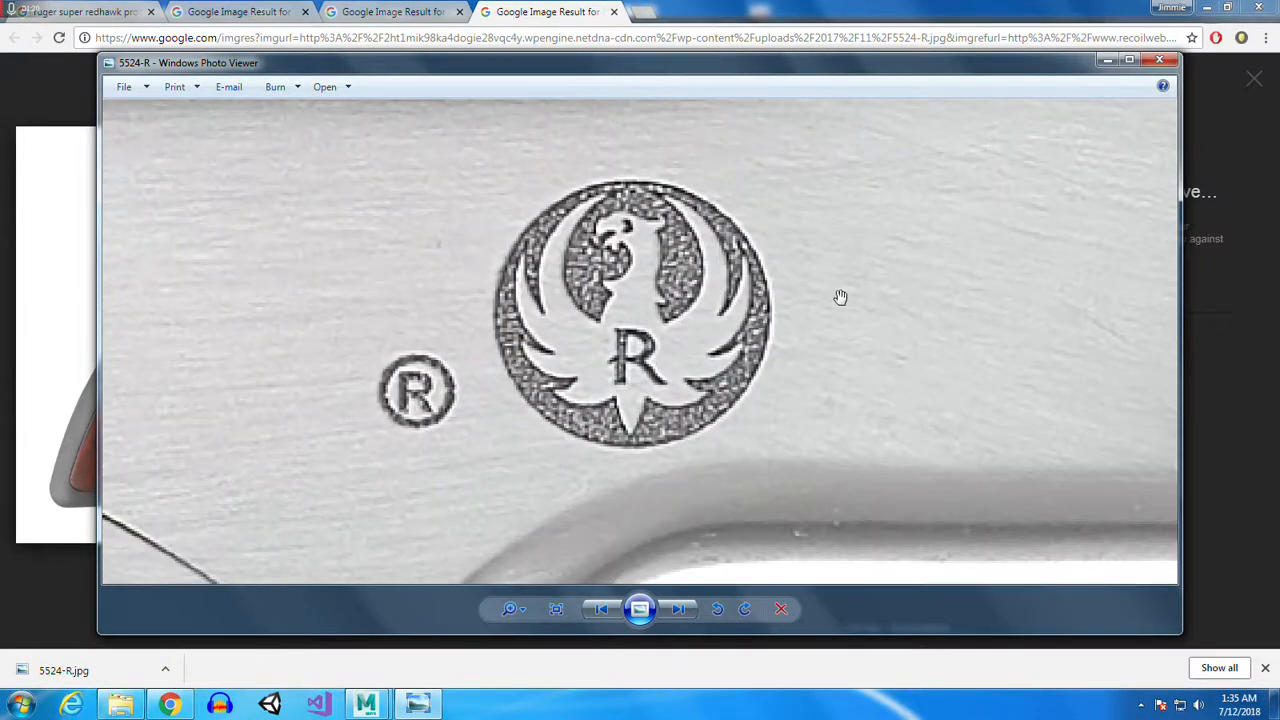
{"action": "scroll", "coordinate": [605, 290], "scroll_direction": "down", "scroll_amount": 4}
{"action": "left_click_drag", "start_coordinate": [569, 296], "coordinate": [908, 338]}
{"action": "left_click_drag", "start_coordinate": [424, 323], "coordinate": [285, 466]}
{"action": "left_click_drag", "start_coordinate": [880, 294], "coordinate": [526, 540]}
{"action": "left_click_drag", "start_coordinate": [680, 345], "coordinate": [240, 484]}
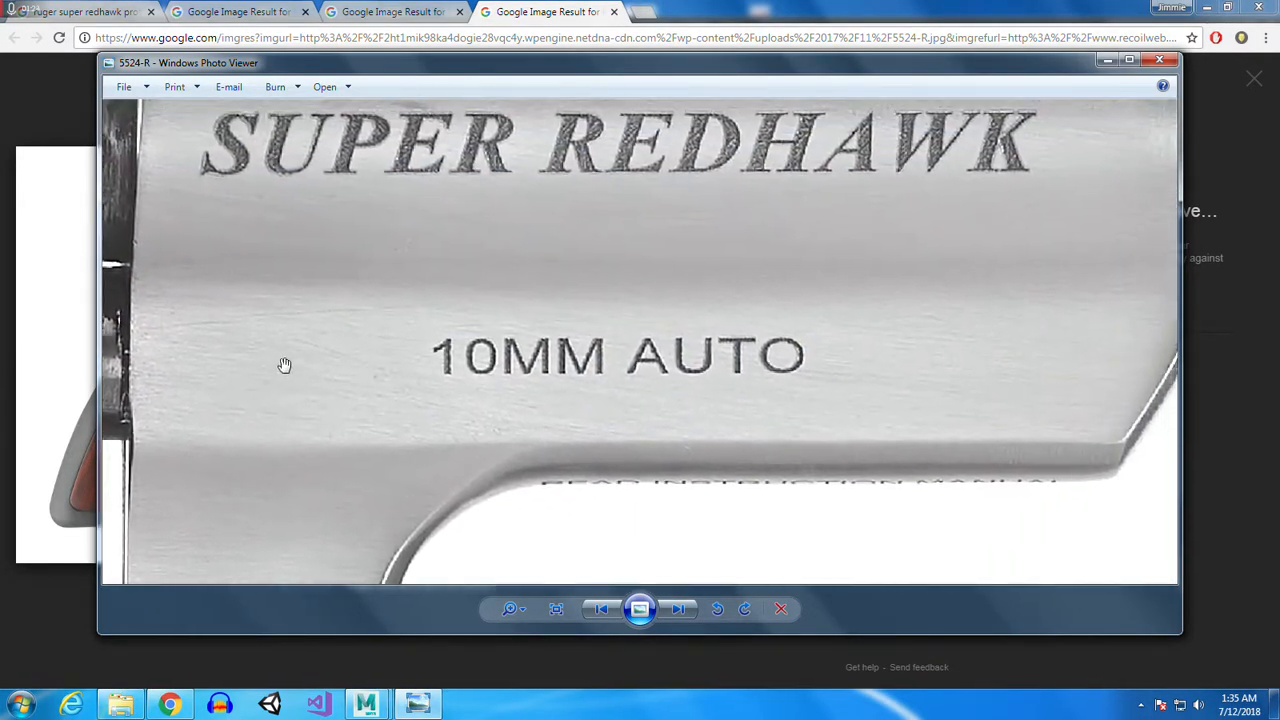
{"action": "left_click_drag", "start_coordinate": [616, 272], "coordinate": [719, 502]}
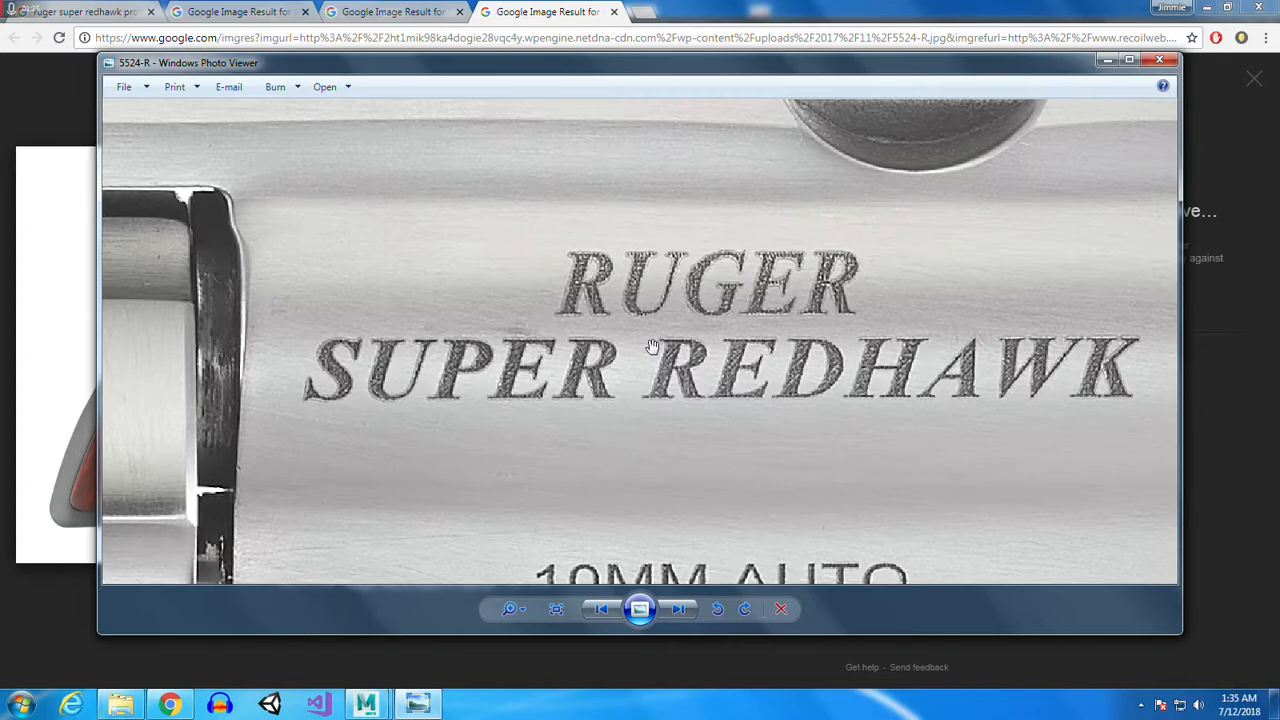
{"action": "scroll", "coordinate": [651, 346], "scroll_direction": "down", "scroll_amount": 4}
{"action": "scroll", "coordinate": [627, 349], "scroll_direction": "down", "scroll_amount": 1}
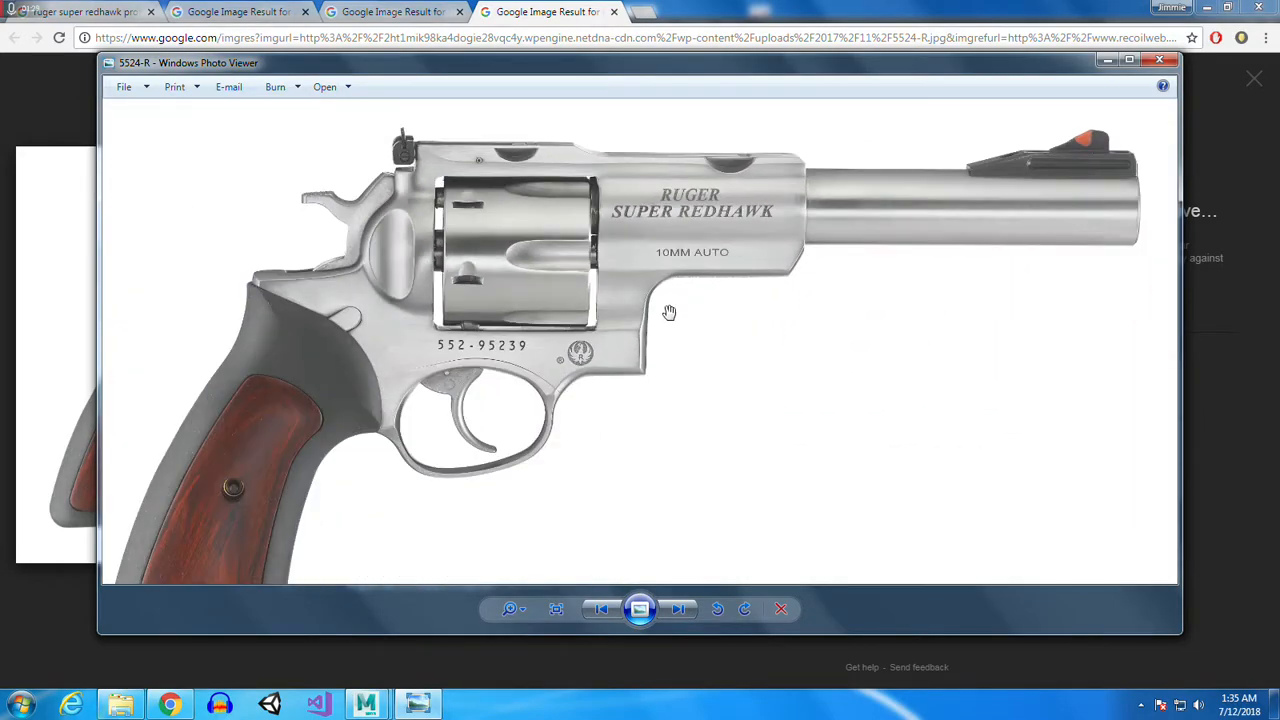
{"action": "scroll", "coordinate": [660, 344], "scroll_direction": "down", "scroll_amount": 1}
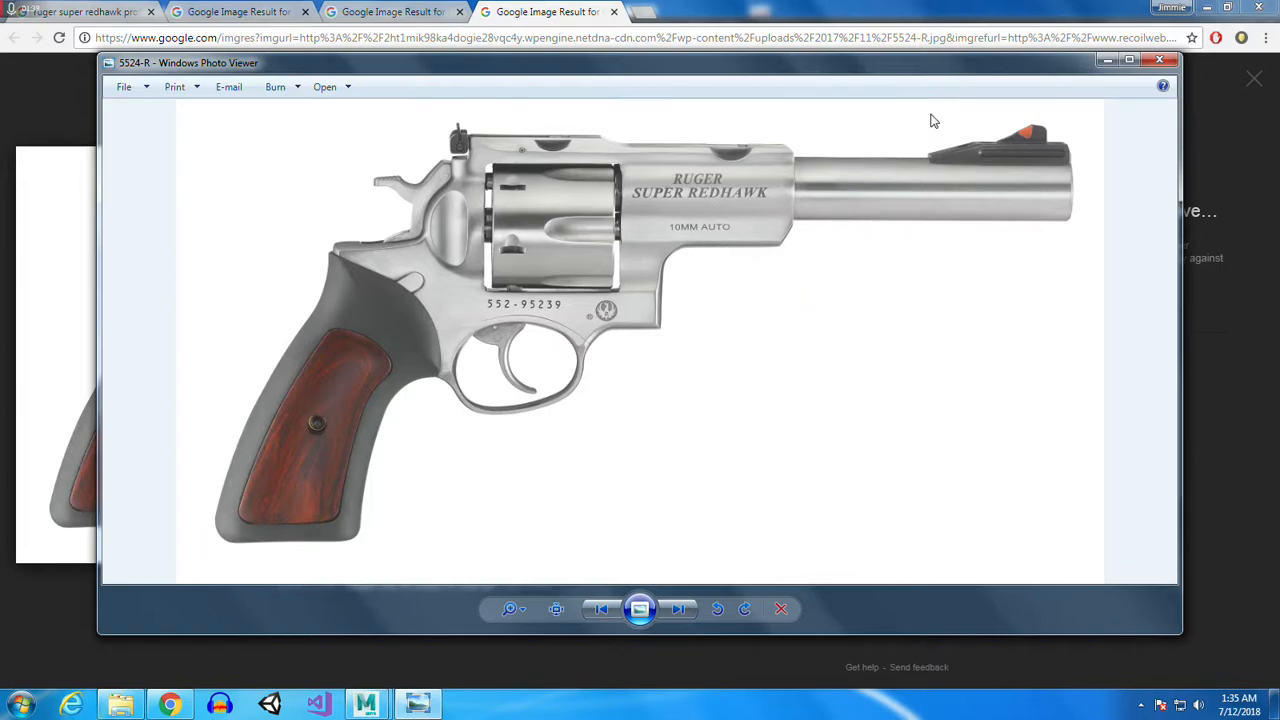
{"action": "left_click", "coordinate": [1161, 63]}
Save the right-facing scoped revolver image as 13828381_3 and open the downloaded file
{"action": "left_click", "coordinate": [390, 12]}
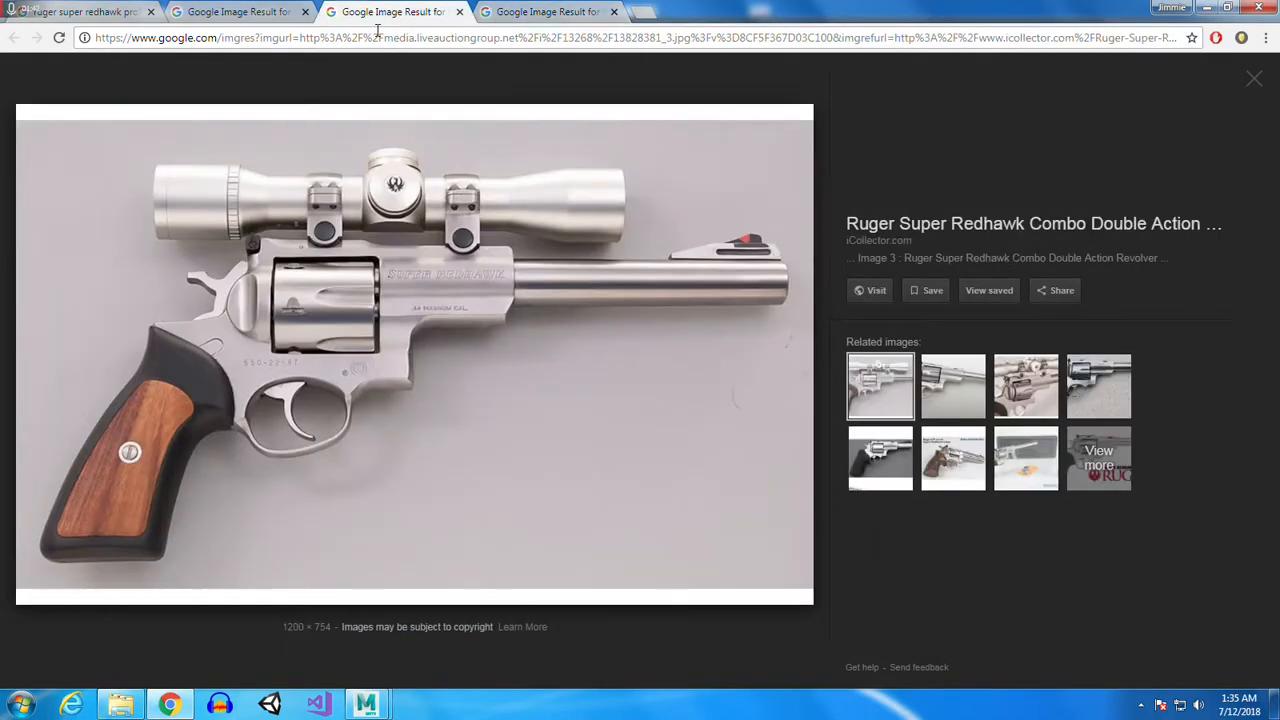
{"action": "right_click", "coordinate": [443, 317]}
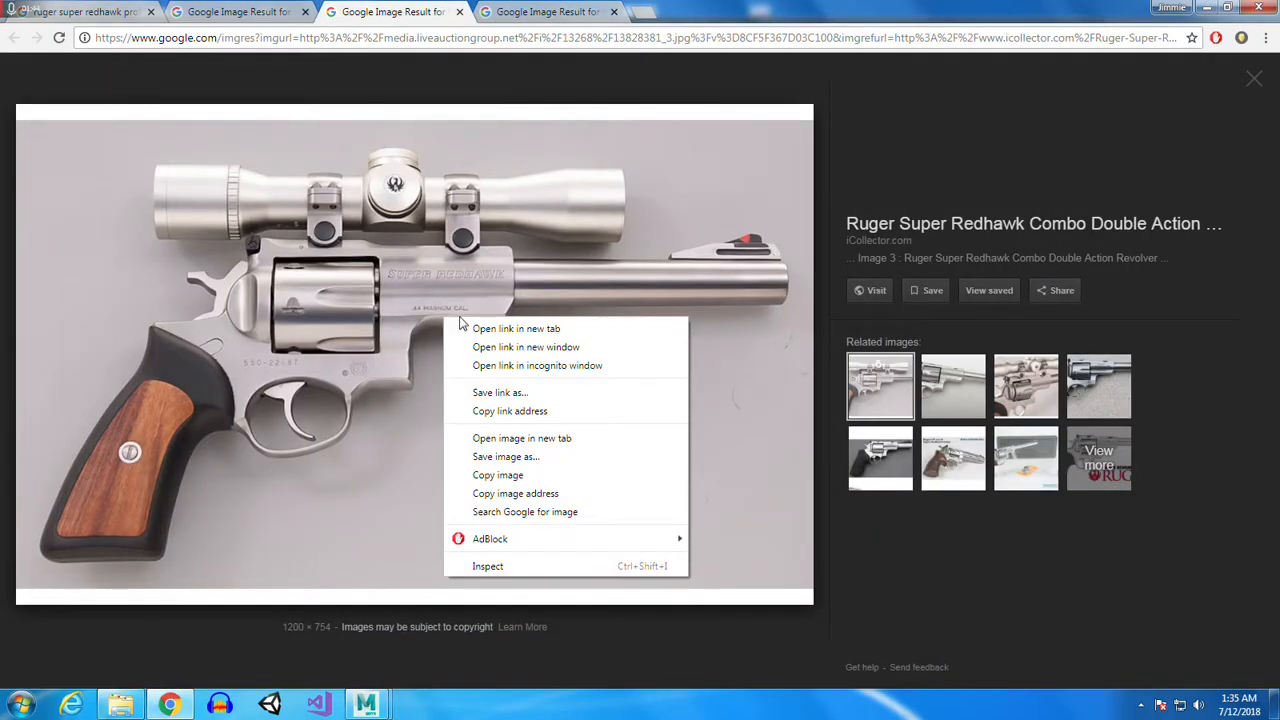
{"action": "left_click", "coordinate": [505, 456]}
{"action": "left_click", "coordinate": [505, 358]}
{"action": "left_click", "coordinate": [60, 669]}
Examine the lettering, cylinder, frame and scope of the 13828381_3 image up close and close the viewer
{"action": "scroll", "coordinate": [680, 296], "scroll_direction": "up", "scroll_amount": 4}
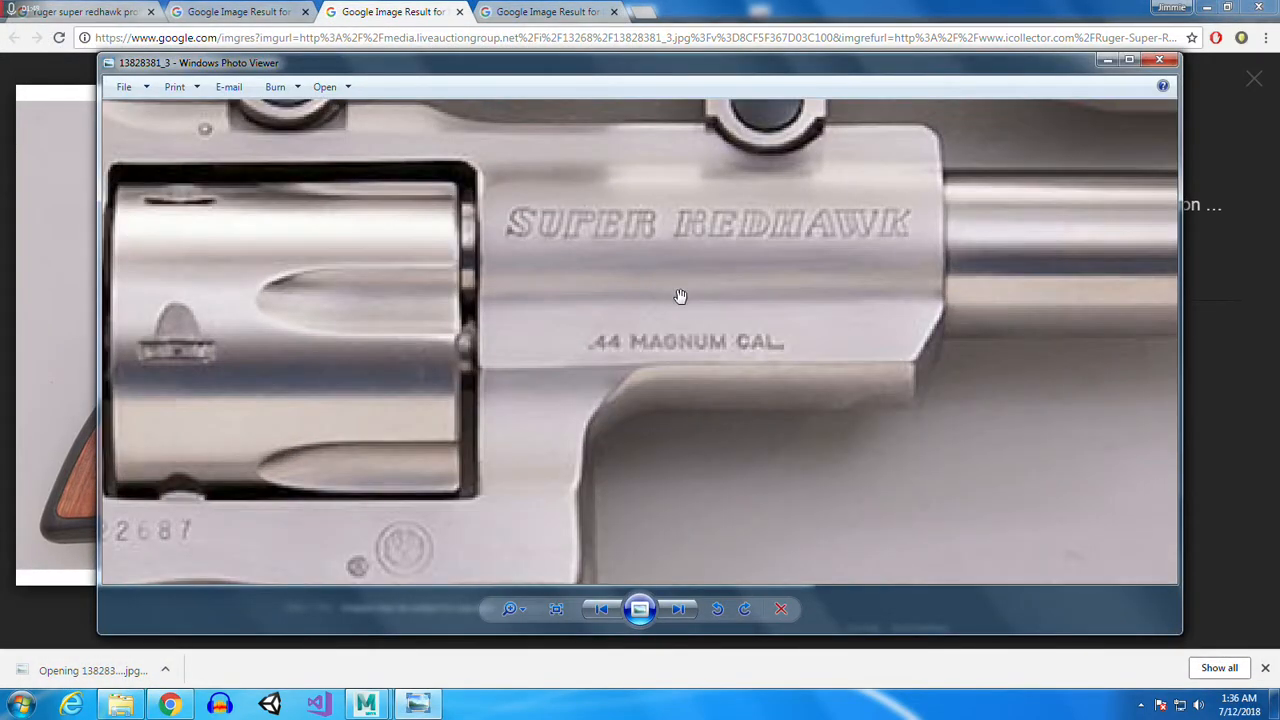
{"action": "scroll", "coordinate": [680, 296], "scroll_direction": "up", "scroll_amount": 3}
{"action": "left_click_drag", "start_coordinate": [689, 300], "coordinate": [549, 417]}
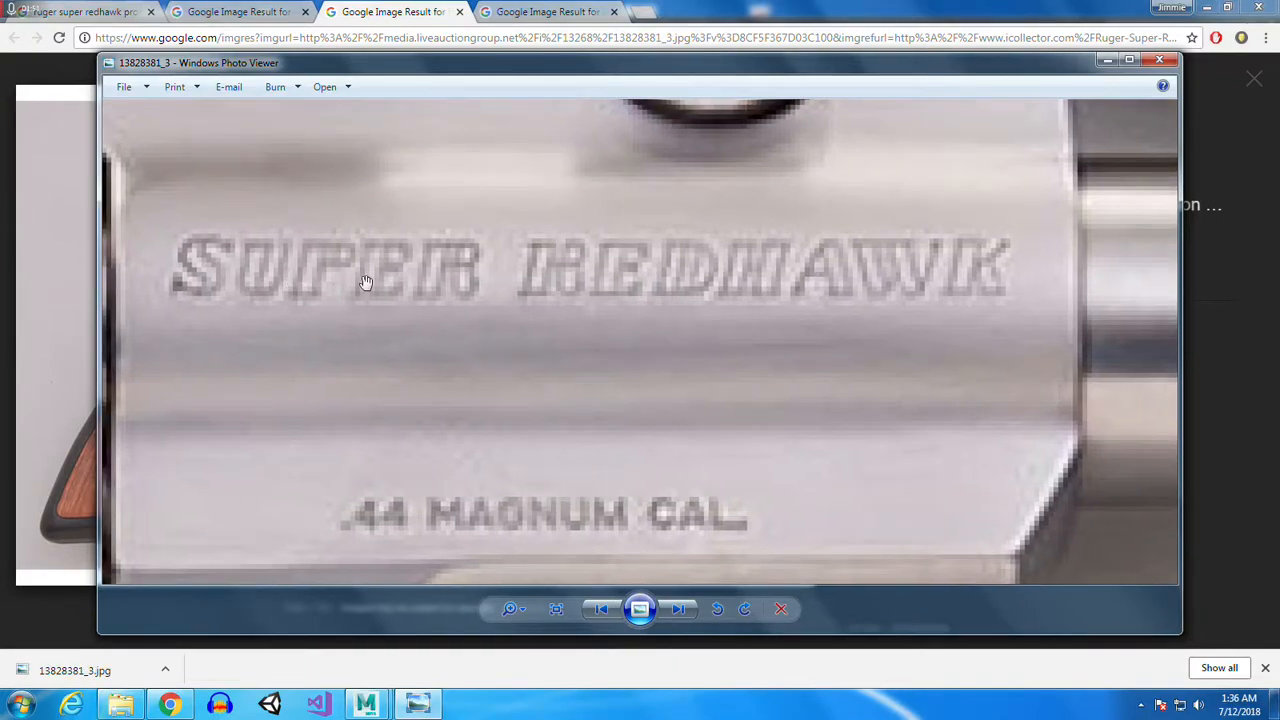
{"action": "scroll", "coordinate": [532, 406], "scroll_direction": "down", "scroll_amount": 2}
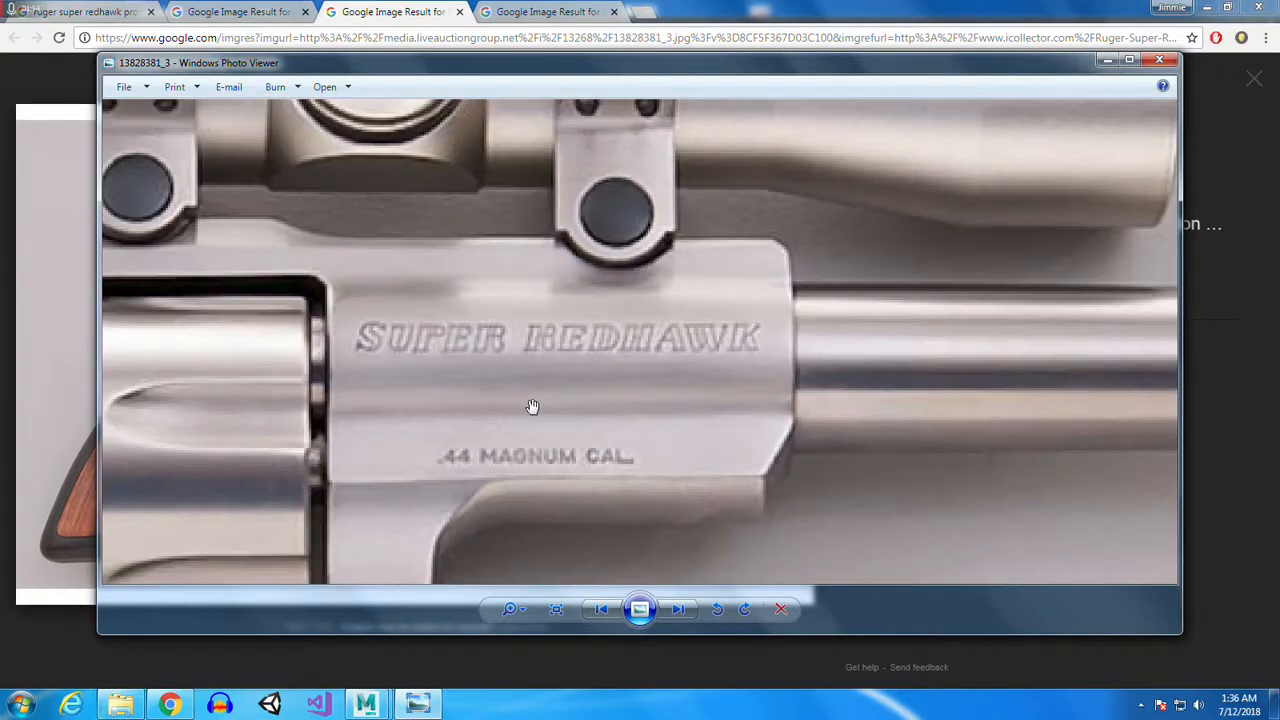
{"action": "left_click_drag", "start_coordinate": [438, 493], "coordinate": [798, 277]}
{"action": "left_click_drag", "start_coordinate": [497, 463], "coordinate": [742, 450]}
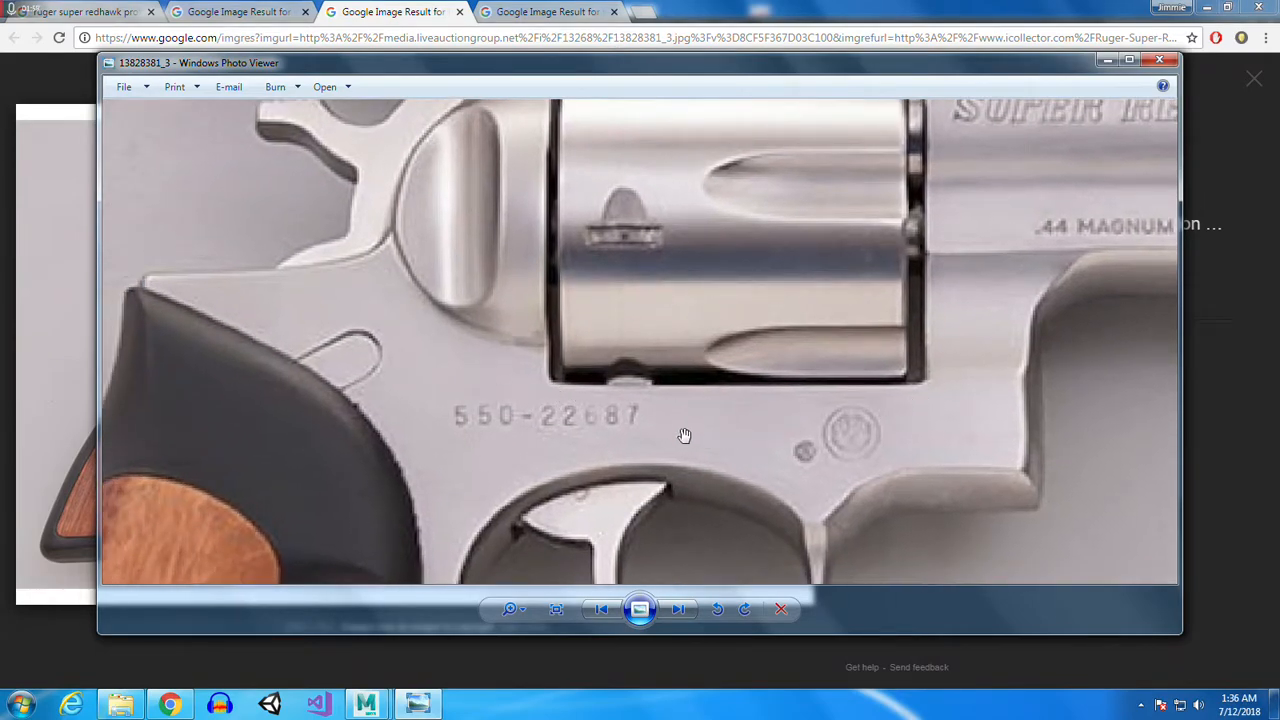
{"action": "left_click_drag", "start_coordinate": [702, 240], "coordinate": [754, 529]}
{"action": "left_click_drag", "start_coordinate": [866, 301], "coordinate": [749, 527]}
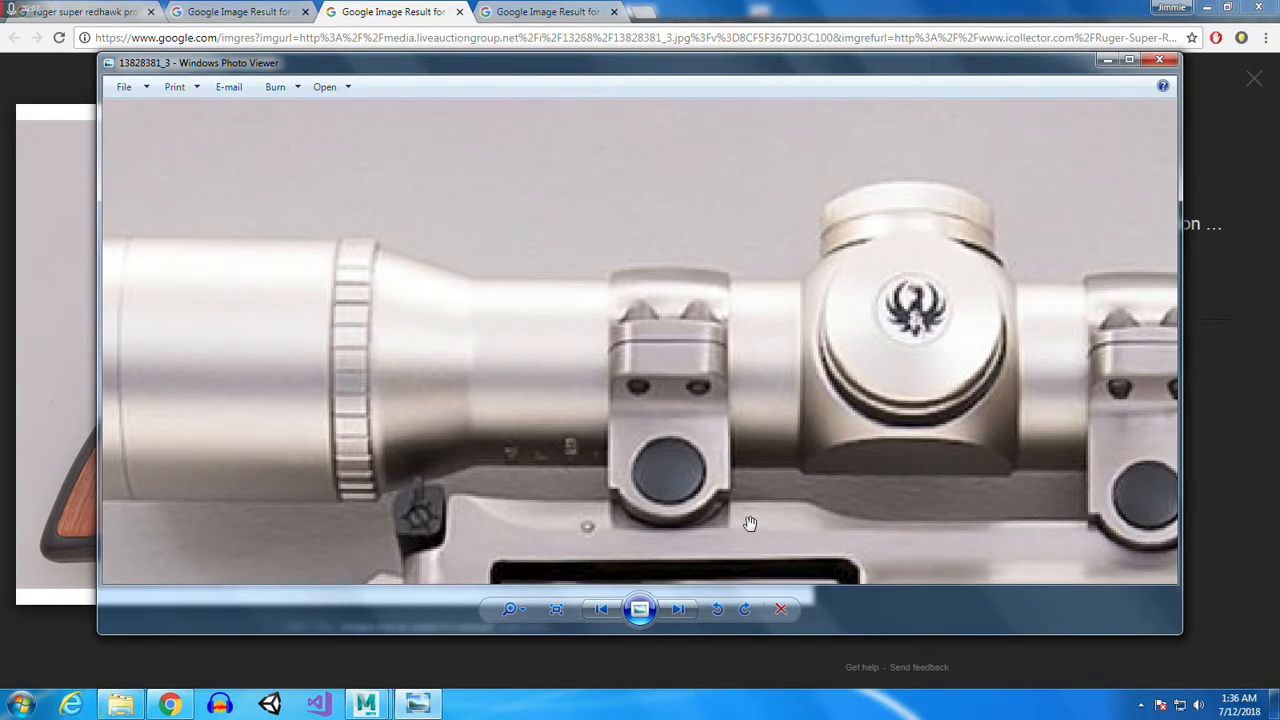
{"action": "left_click", "coordinate": [1159, 60]}
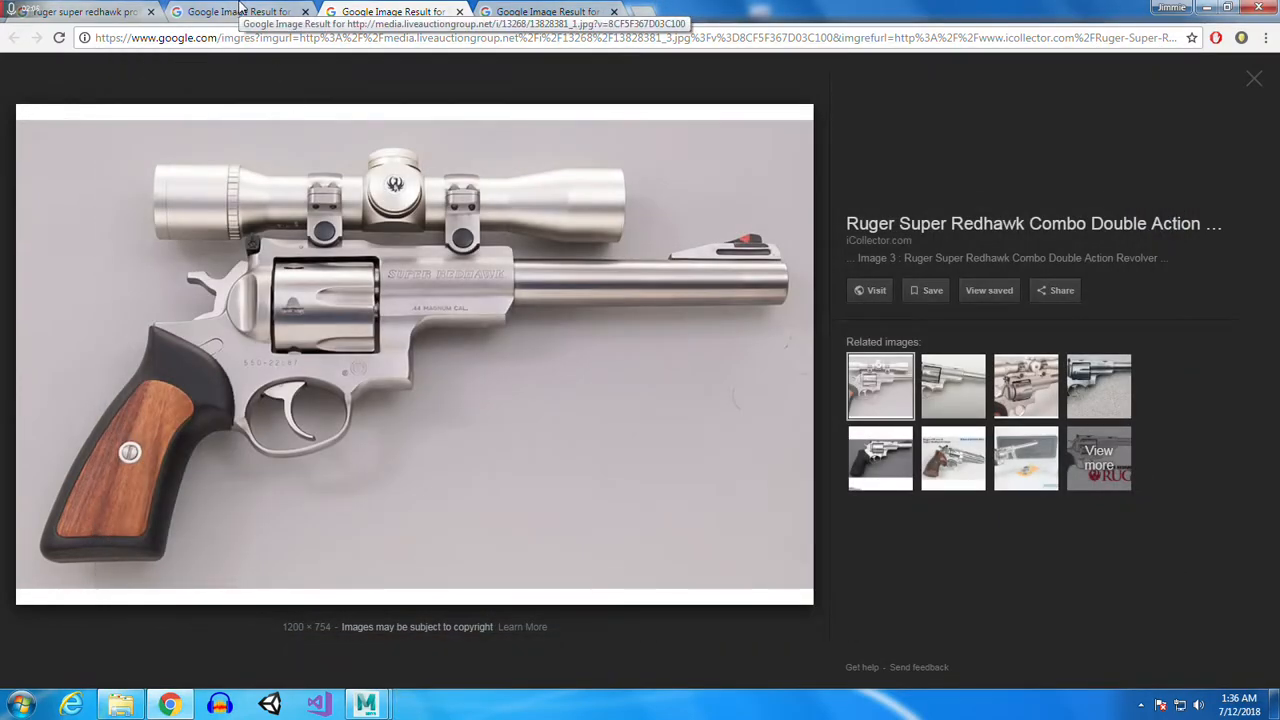
View the left-facing scoped revolver image and look through the search results for further reference pictures
{"action": "left_click", "coordinate": [240, 10]}
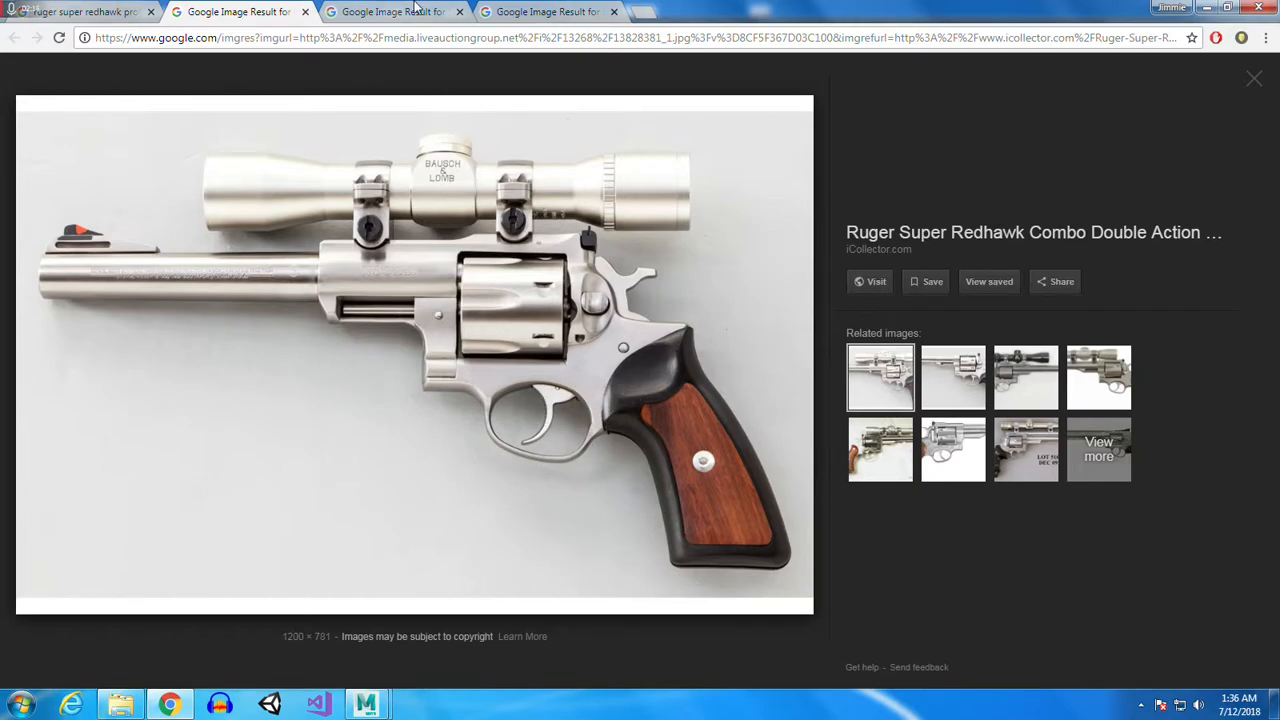
{"action": "left_click", "coordinate": [75, 9]}
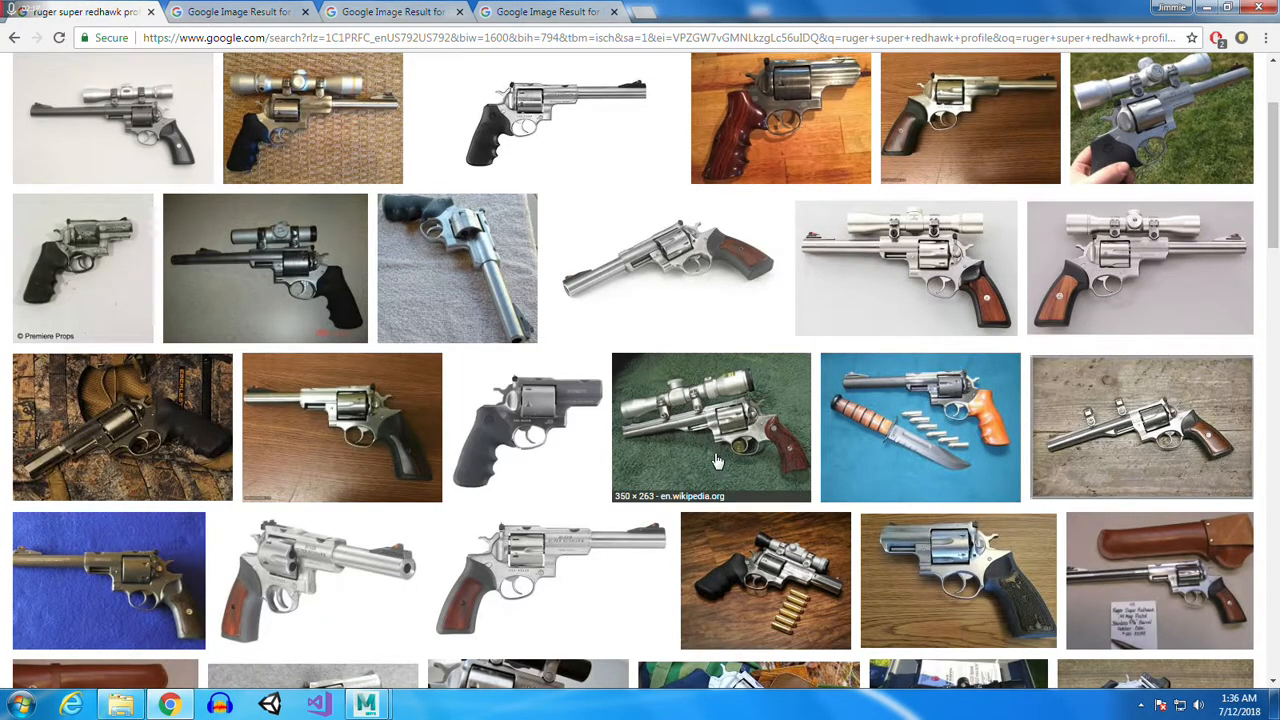
{"action": "scroll", "coordinate": [757, 455], "scroll_direction": "down", "scroll_amount": 2}
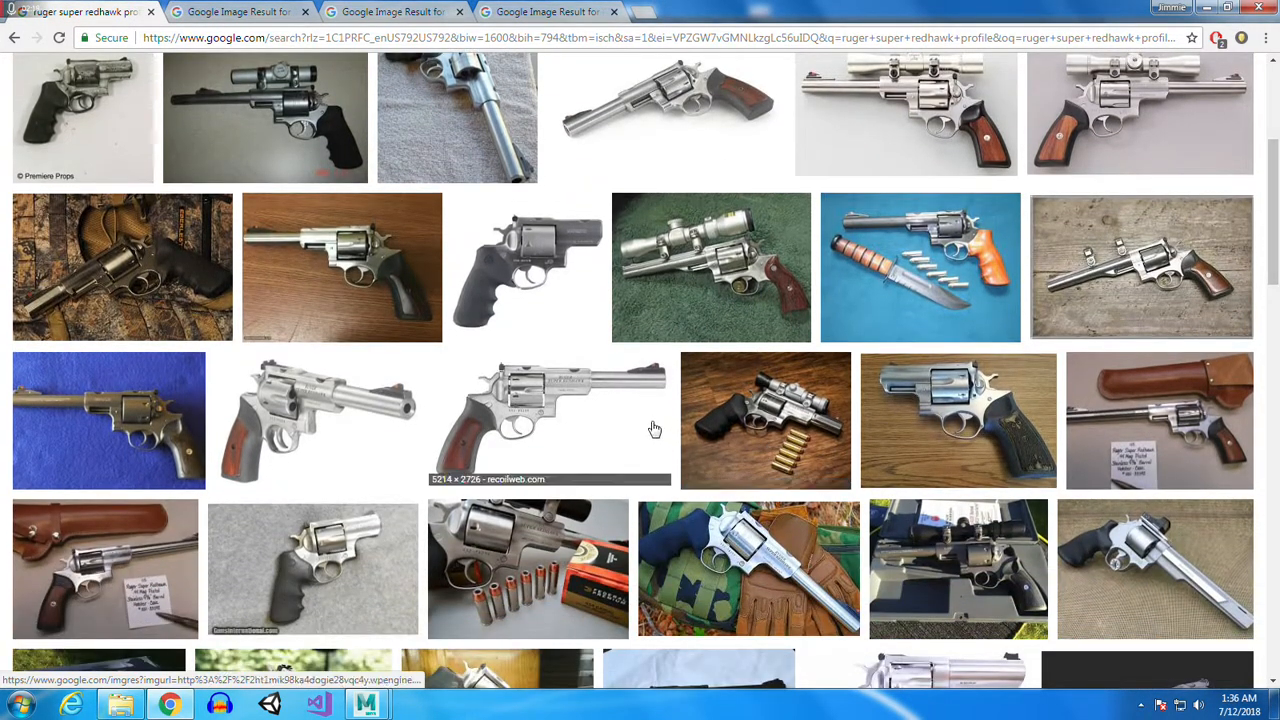
{"action": "scroll", "coordinate": [895, 448], "scroll_direction": "down", "scroll_amount": 3}
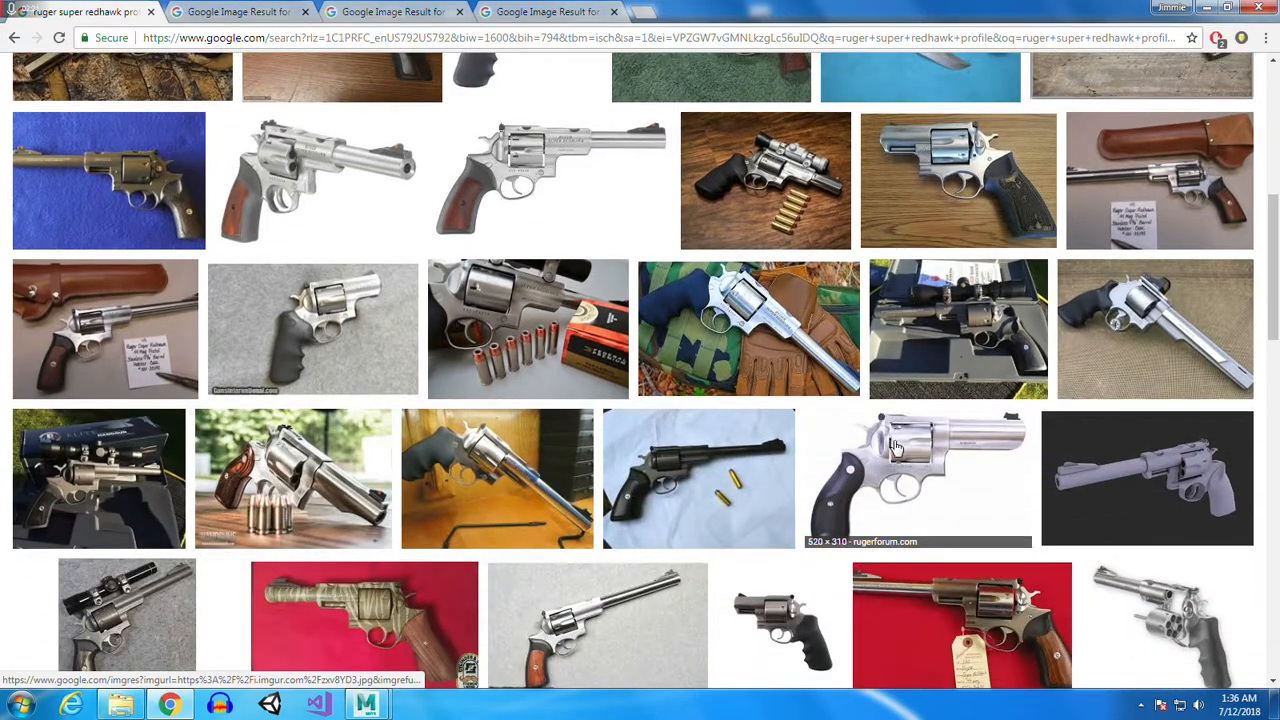
{"action": "scroll", "coordinate": [893, 442], "scroll_direction": "down", "scroll_amount": 4}
{"action": "scroll", "coordinate": [893, 440], "scroll_direction": "up", "scroll_amount": 3}
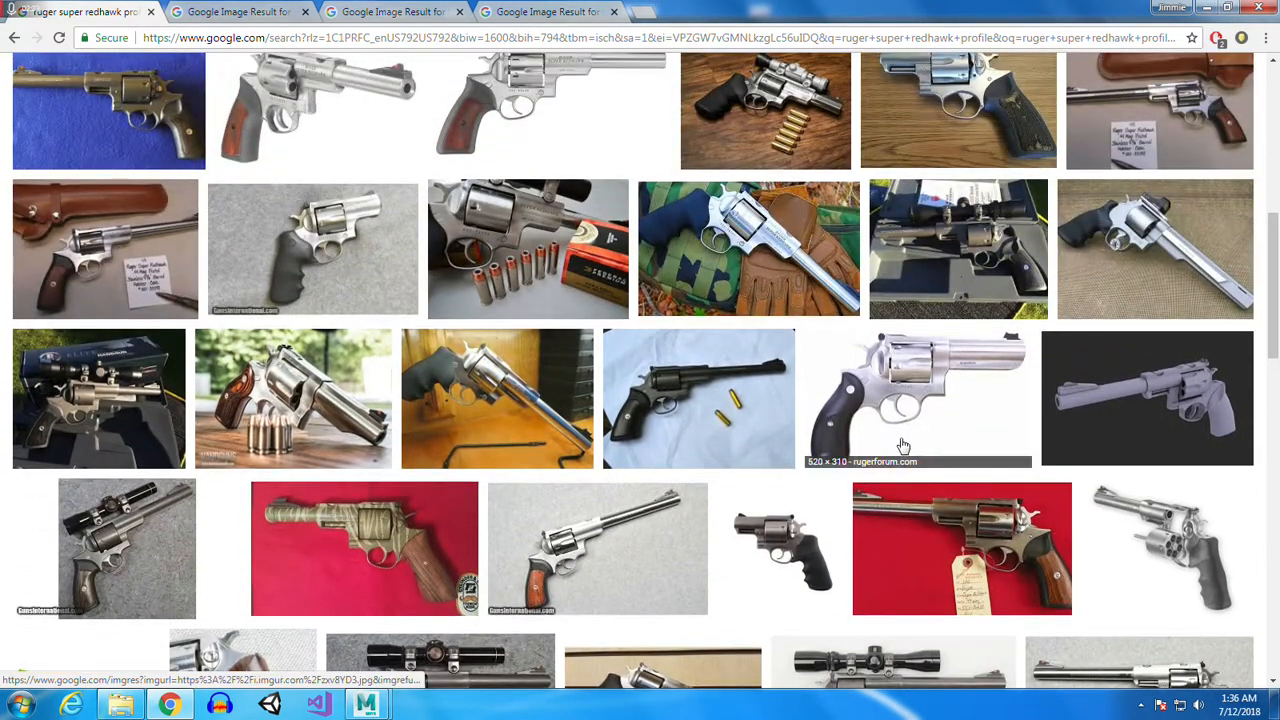
{"action": "scroll", "coordinate": [591, 274], "scroll_direction": "up", "scroll_amount": 2}
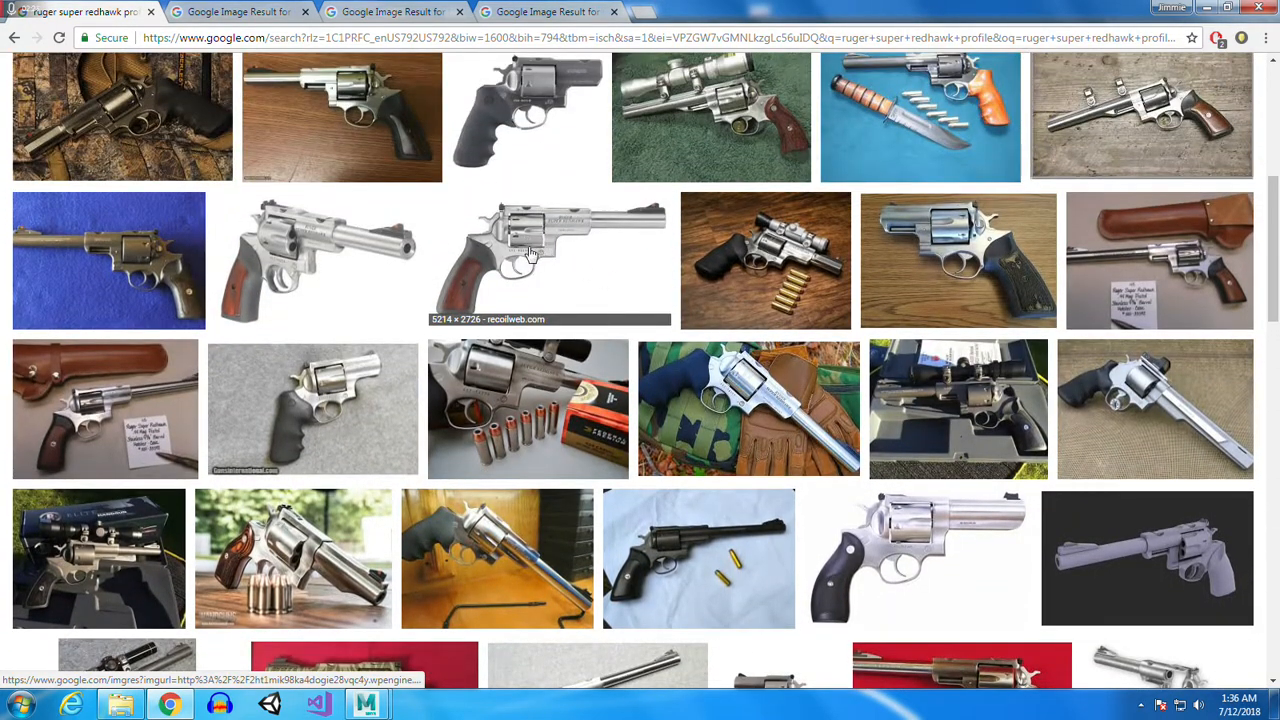
{"action": "scroll", "coordinate": [600, 300], "scroll_direction": "up", "scroll_amount": 6}
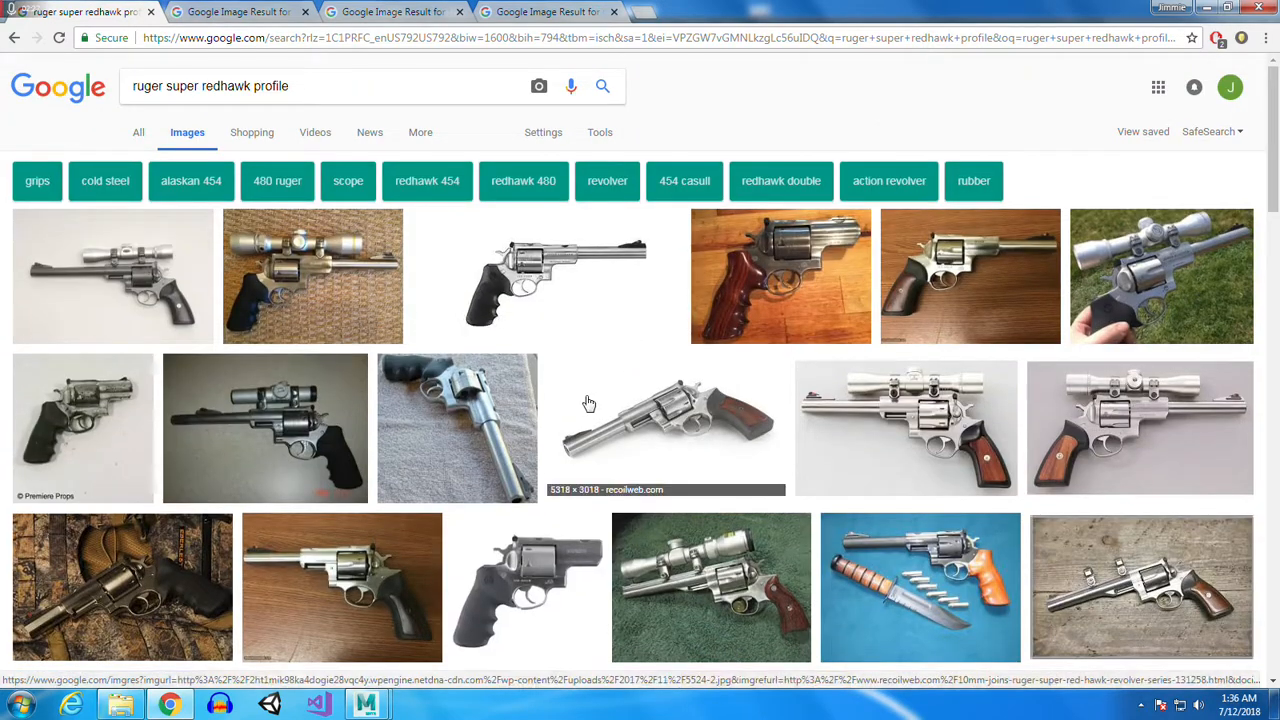
Filter the image results to sizes larger than 2 MP (1600×1200)
{"action": "left_click", "coordinate": [584, 133]}
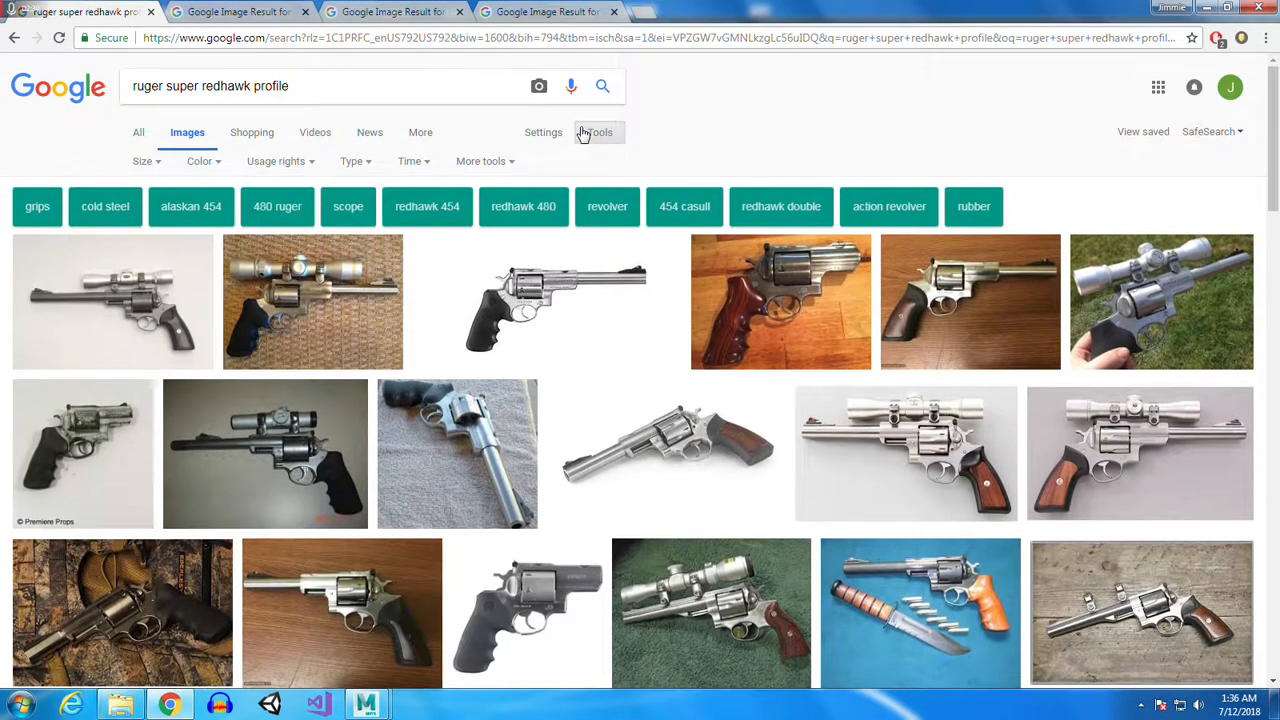
{"action": "left_click", "coordinate": [143, 162]}
{"action": "mouse_move", "coordinate": [152, 280]}
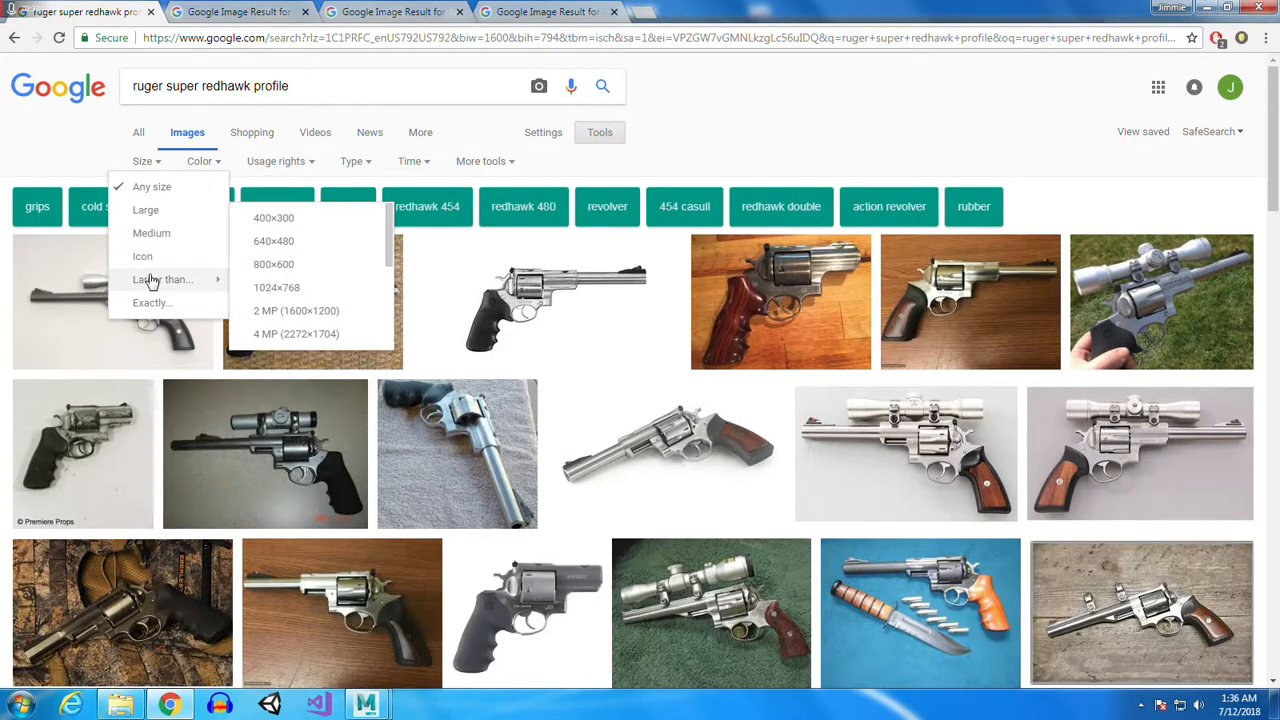
{"action": "left_click", "coordinate": [296, 312]}
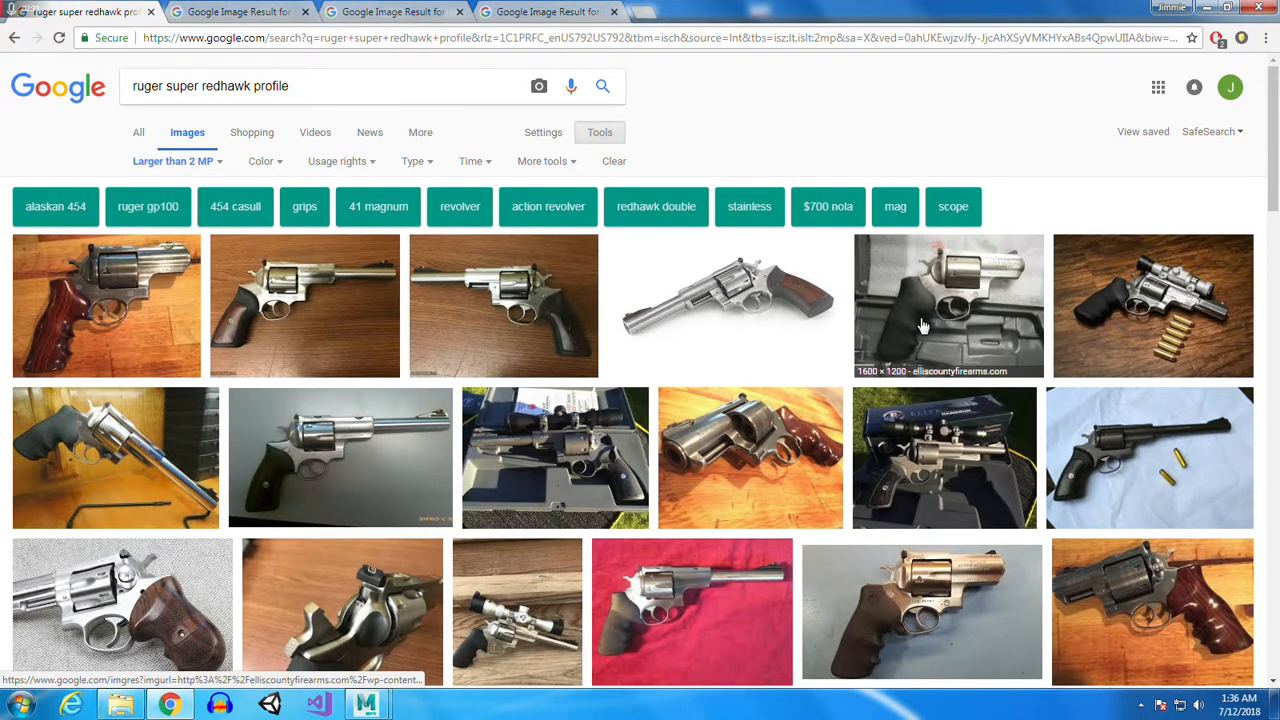
Open the 5318 × 3018 angled revolver image in a new tab, compare it with the profile image, and open its source article
{"action": "right_click", "coordinate": [745, 300]}
{"action": "left_click", "coordinate": [790, 307]}
{"action": "left_click", "coordinate": [700, 11]}
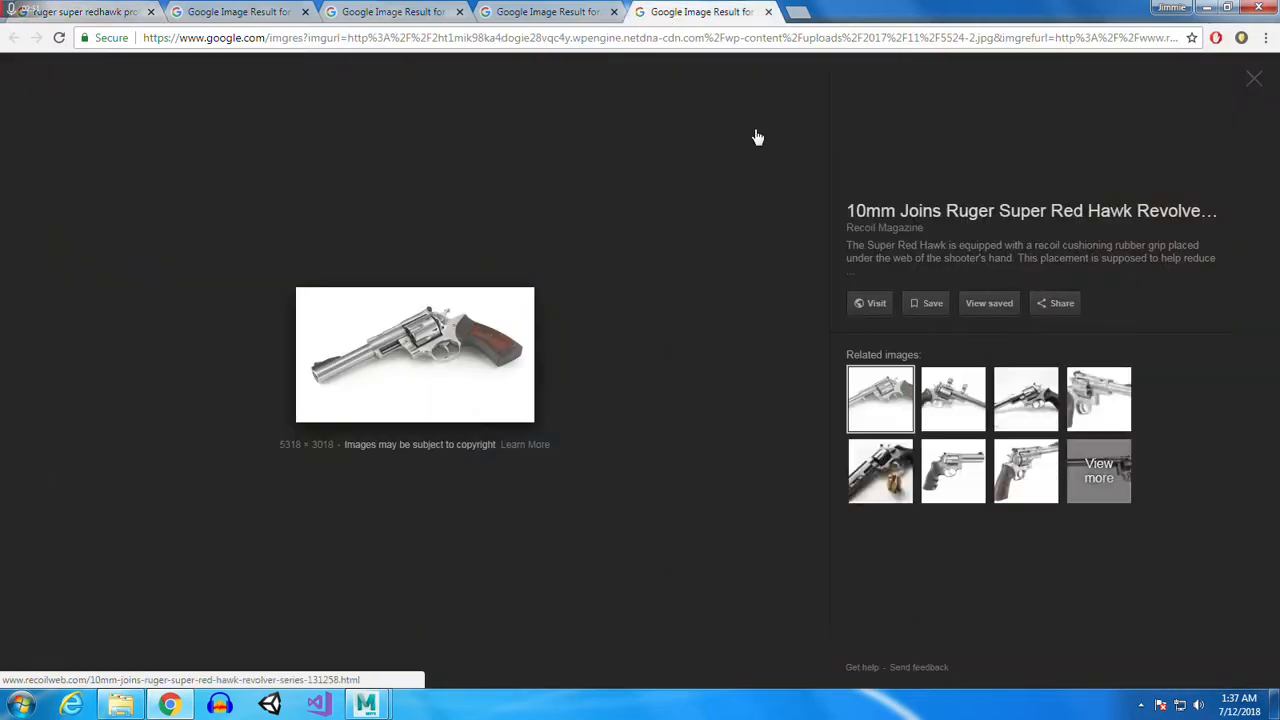
{"action": "left_click", "coordinate": [557, 11]}
{"action": "left_click", "coordinate": [680, 11]}
{"action": "left_click", "coordinate": [512, 11]}
{"action": "left_click", "coordinate": [647, 8]}
{"action": "left_click", "coordinate": [421, 334]}
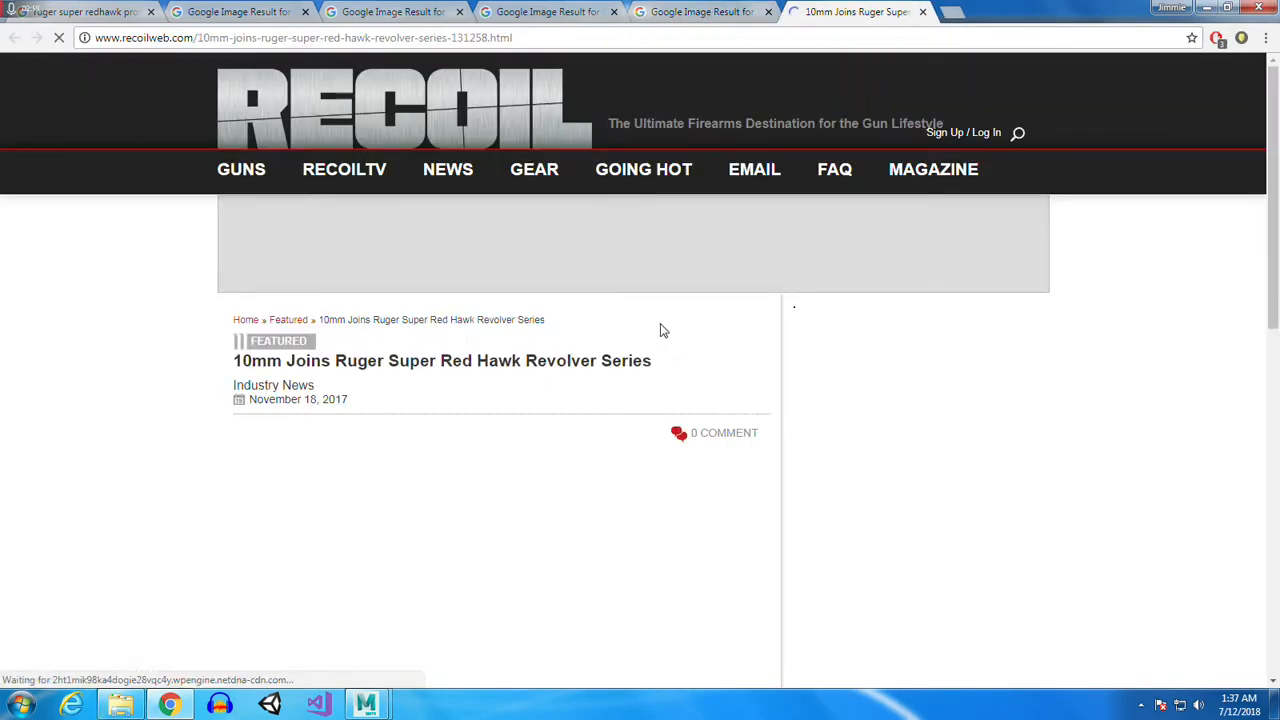
Look through the RECOIL article for large Super Redhawk photos showing the revolver from other angles
{"action": "scroll", "coordinate": [654, 337], "scroll_direction": "down", "scroll_amount": 3}
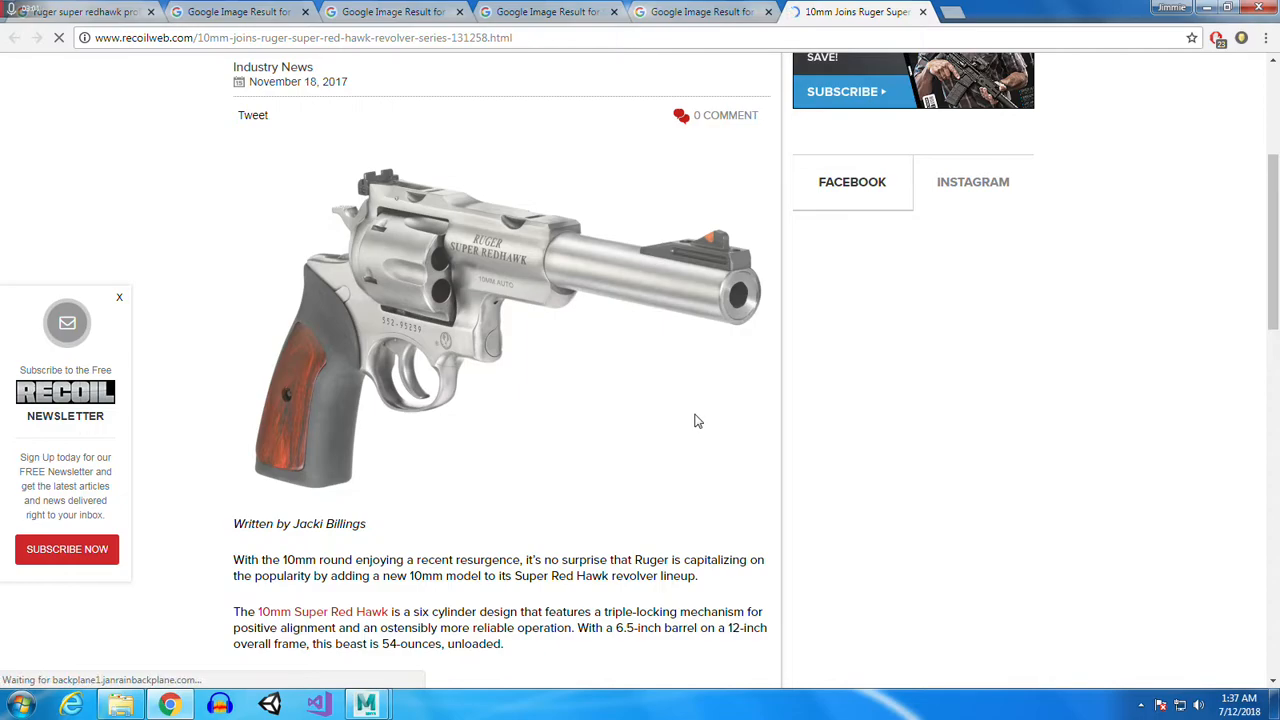
{"action": "scroll", "coordinate": [686, 440], "scroll_direction": "down", "scroll_amount": 10}
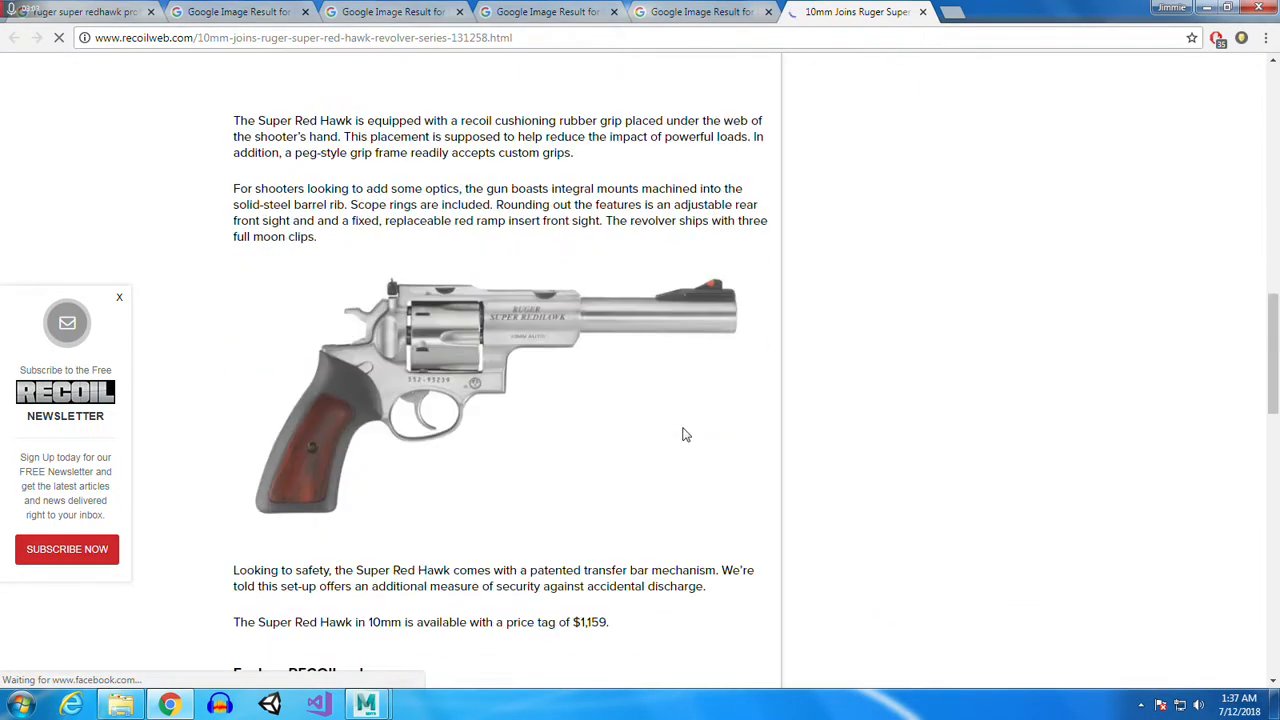
{"action": "scroll", "coordinate": [852, 370], "scroll_direction": "down", "scroll_amount": 7}
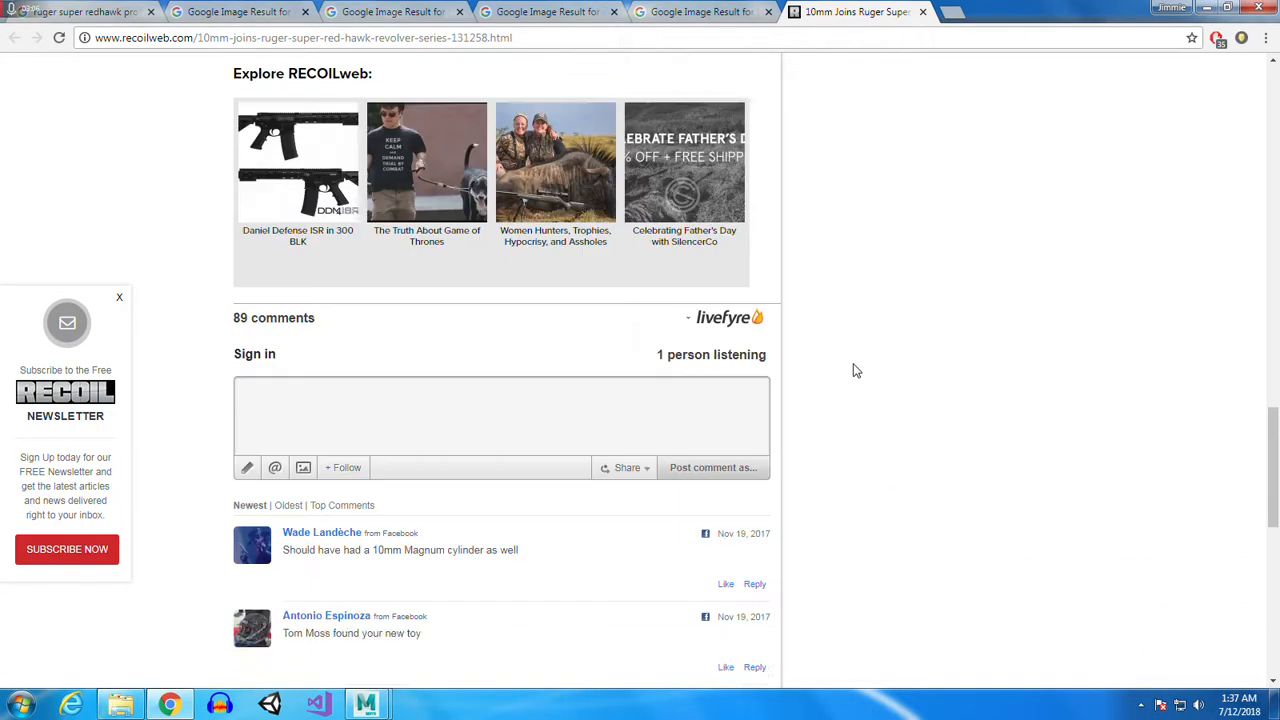
{"action": "scroll", "coordinate": [857, 394], "scroll_direction": "up", "scroll_amount": 6}
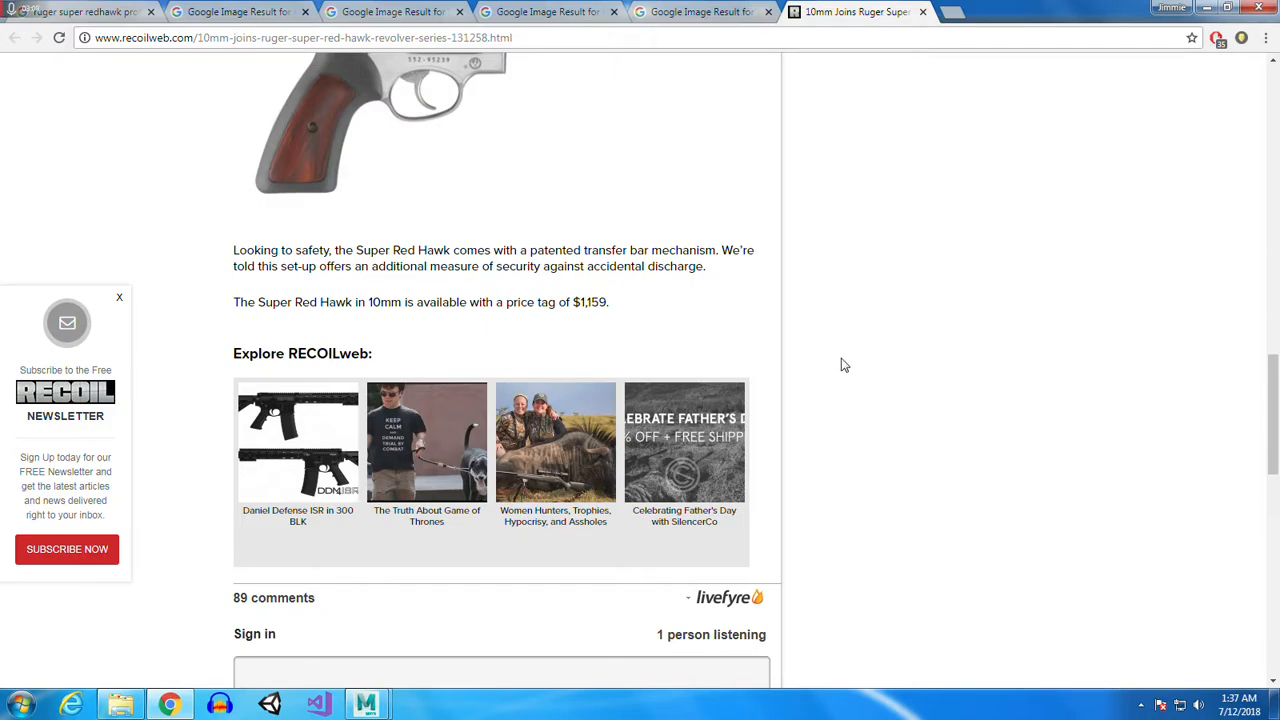
{"action": "scroll", "coordinate": [843, 366], "scroll_direction": "up", "scroll_amount": 9}
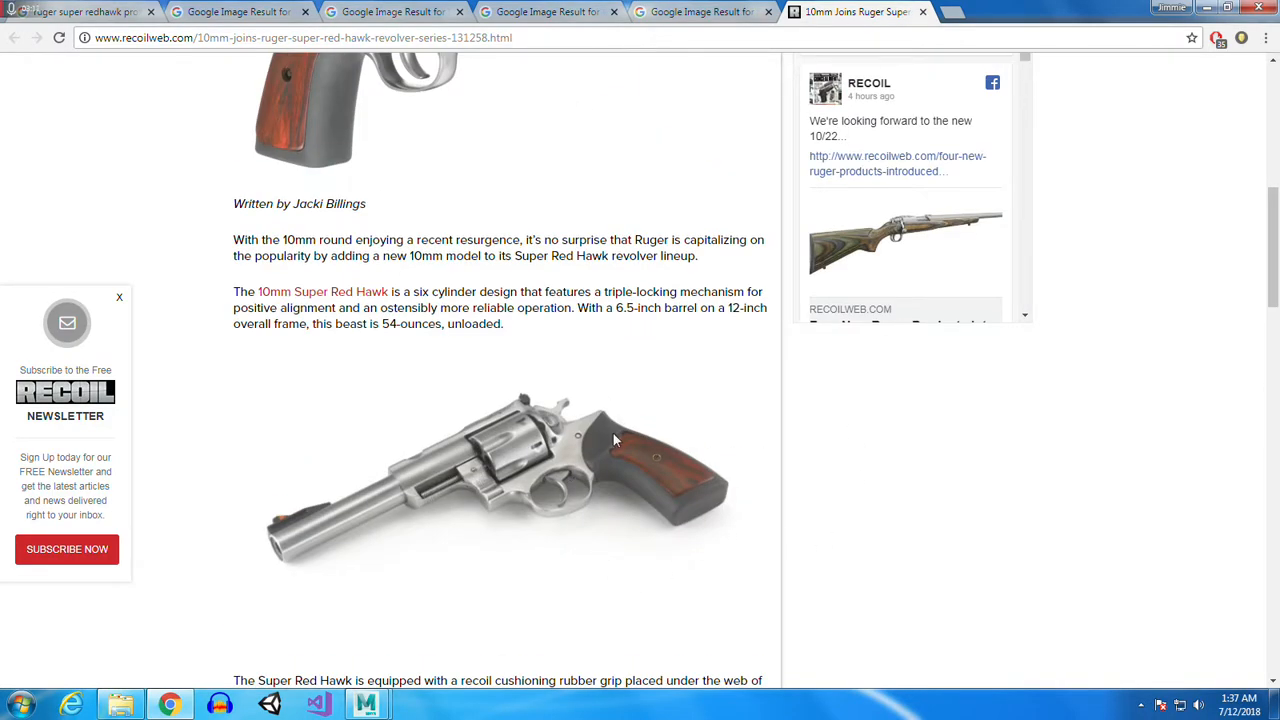
{"action": "scroll", "coordinate": [649, 469], "scroll_direction": "up", "scroll_amount": 2}
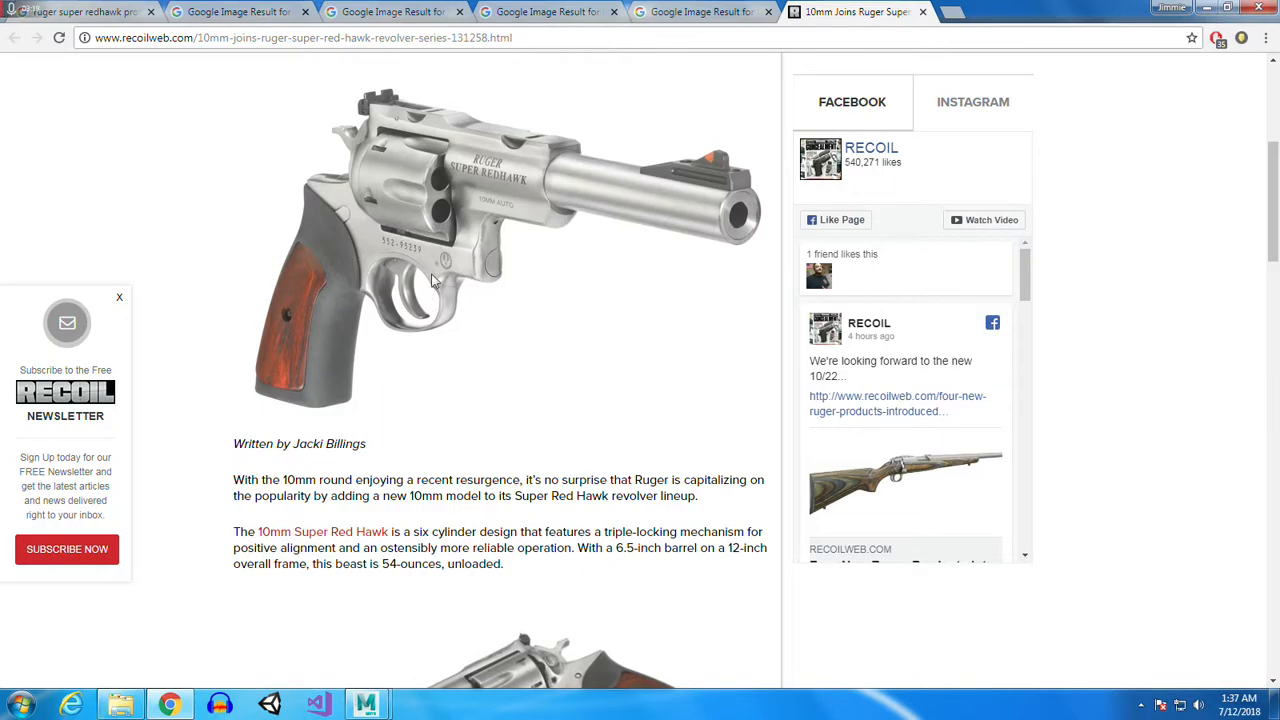
{"action": "scroll", "coordinate": [565, 435], "scroll_direction": "down", "scroll_amount": 2}
Save the 5318 × 3018 angled revolver image as the JPEG "images" in the Tutorial folder and check the downloaded file
{"action": "left_click", "coordinate": [690, 11]}
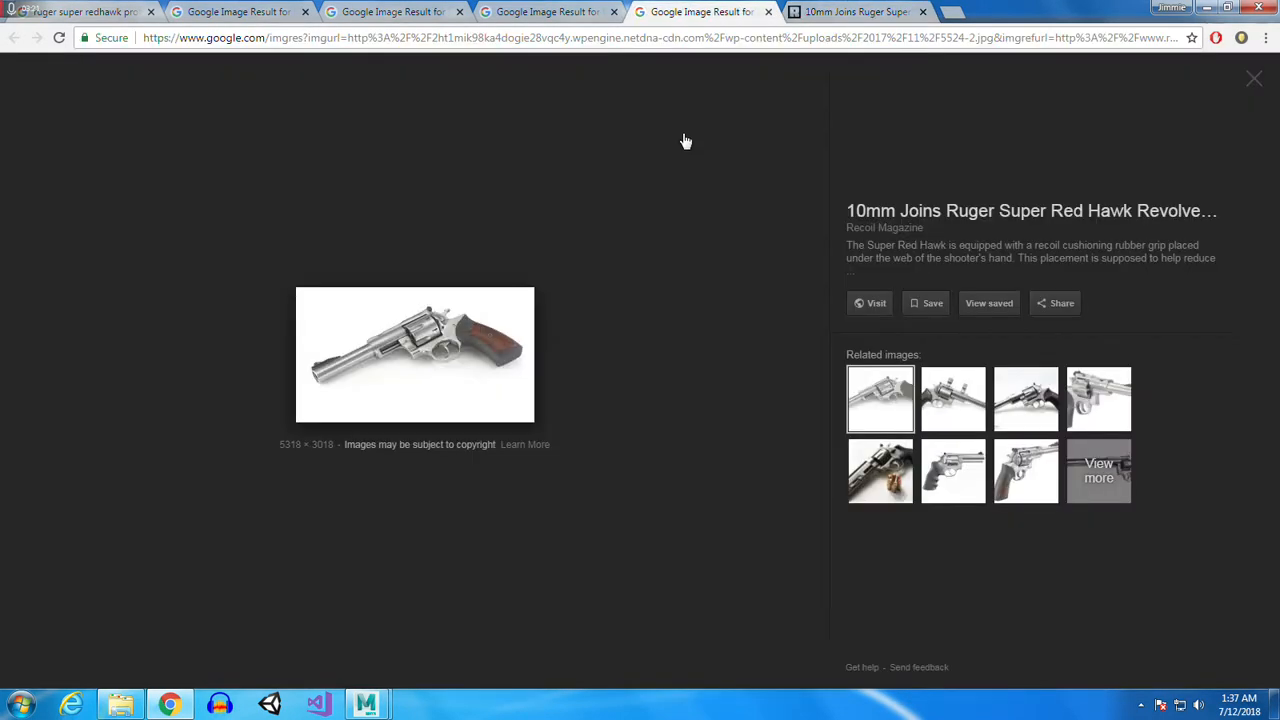
{"action": "right_click", "coordinate": [387, 333]}
{"action": "left_click", "coordinate": [462, 470]}
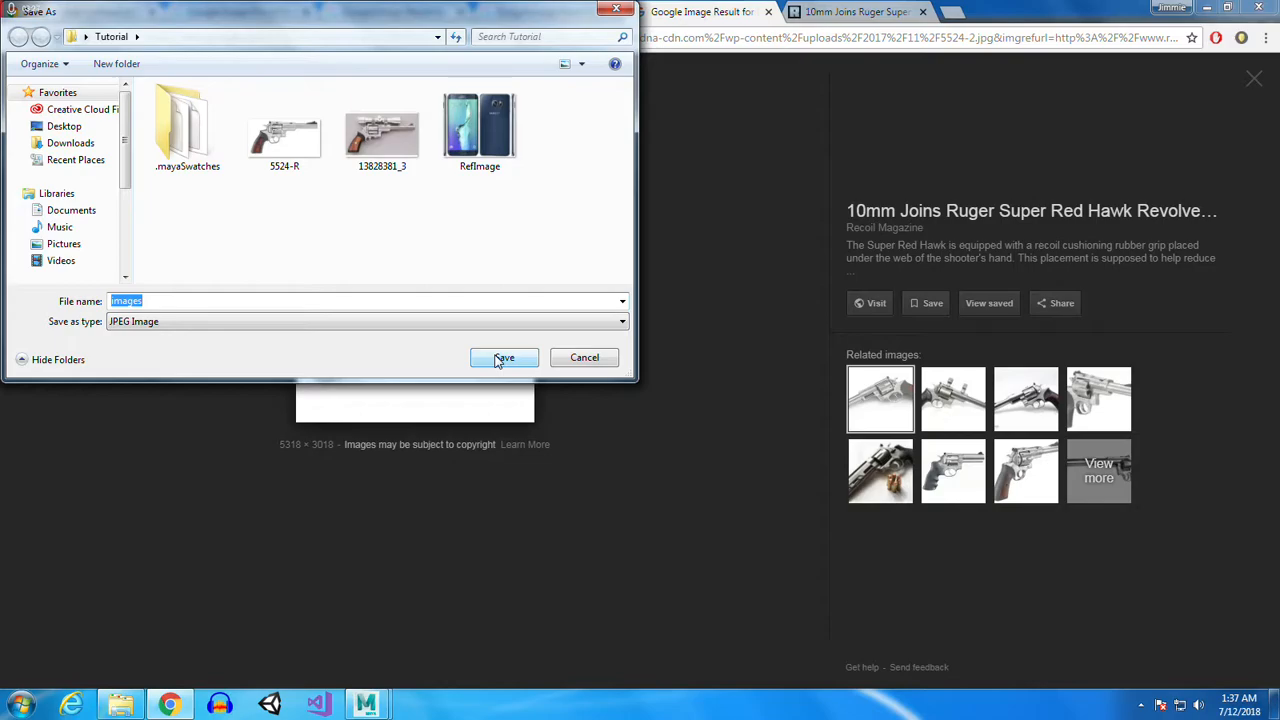
{"action": "left_click", "coordinate": [503, 358]}
{"action": "left_click", "coordinate": [93, 662]}
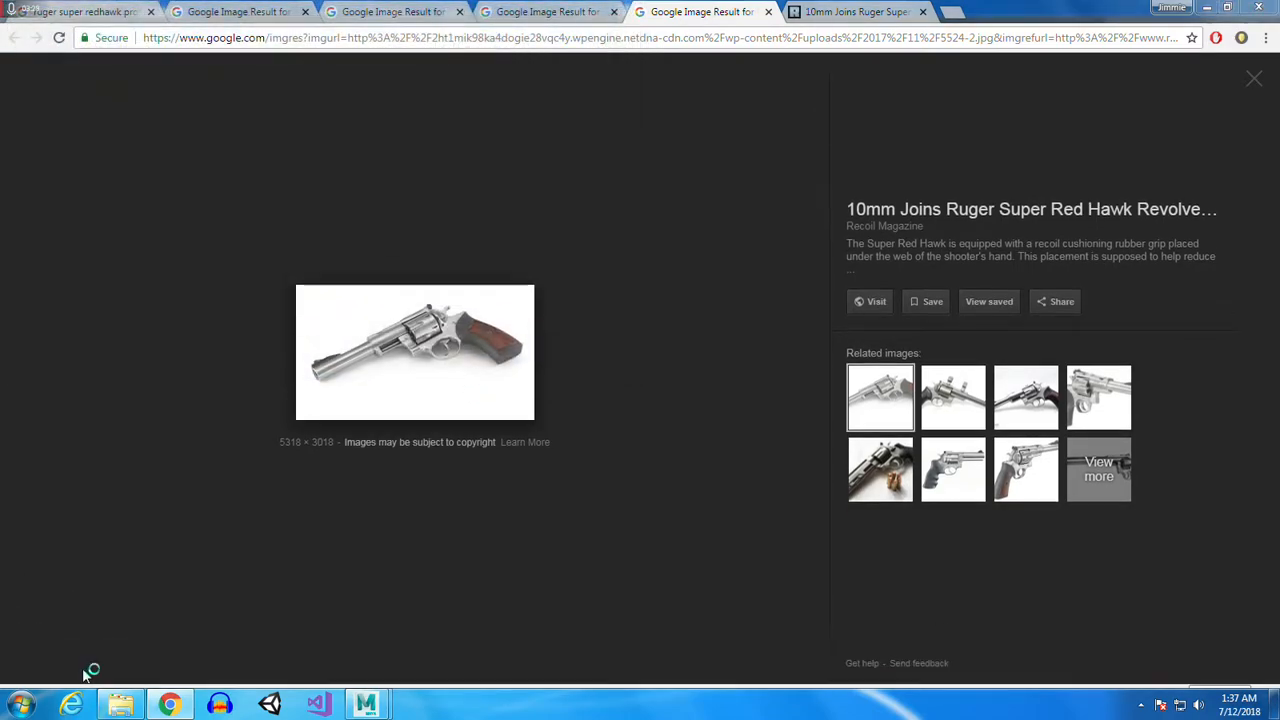
{"action": "left_click", "coordinate": [1159, 62]}
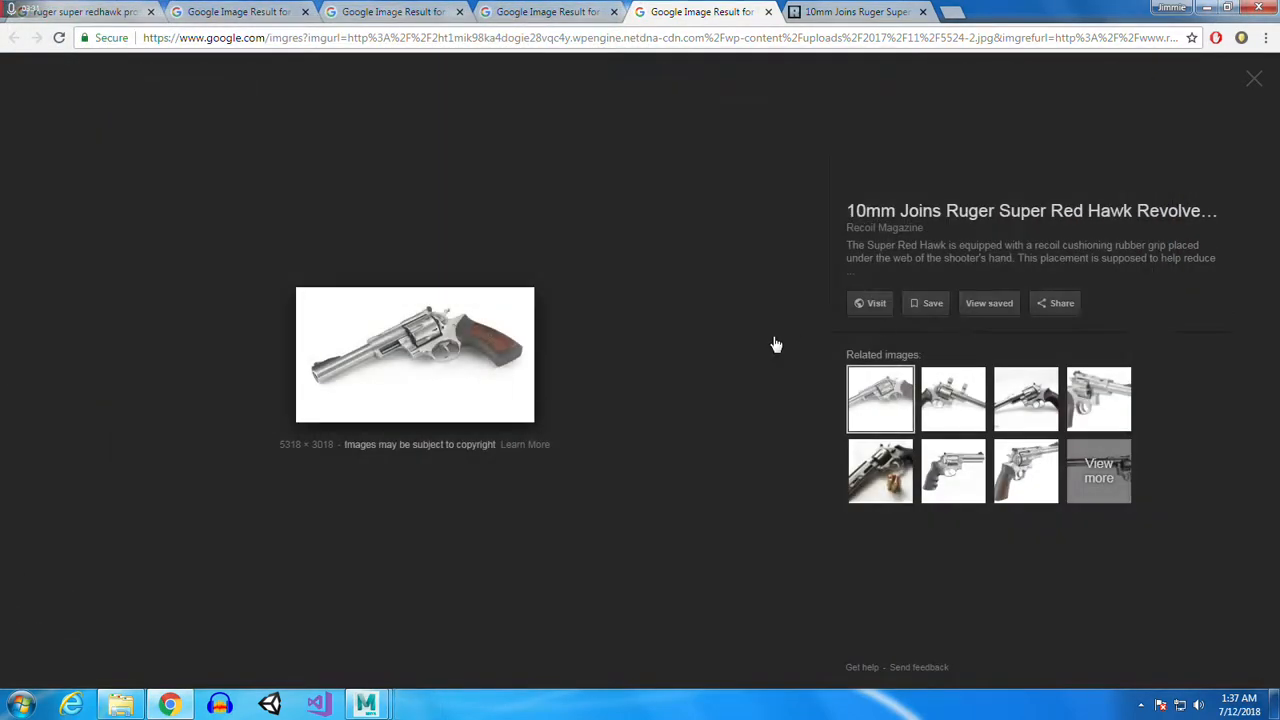
View the angled revolver image on its own in a new tab to check its resolution, and close that tab
{"action": "right_click", "coordinate": [437, 343]}
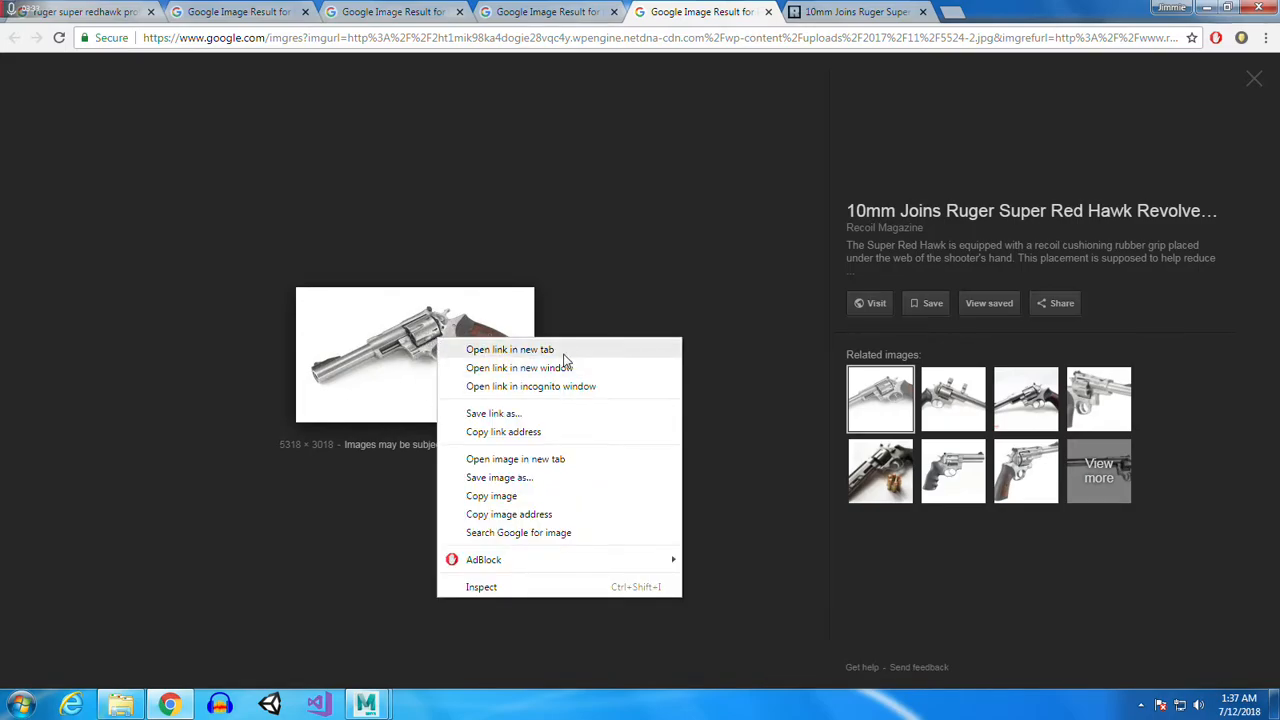
{"action": "left_click", "coordinate": [515, 459]}
{"action": "left_click", "coordinate": [995, 11]}
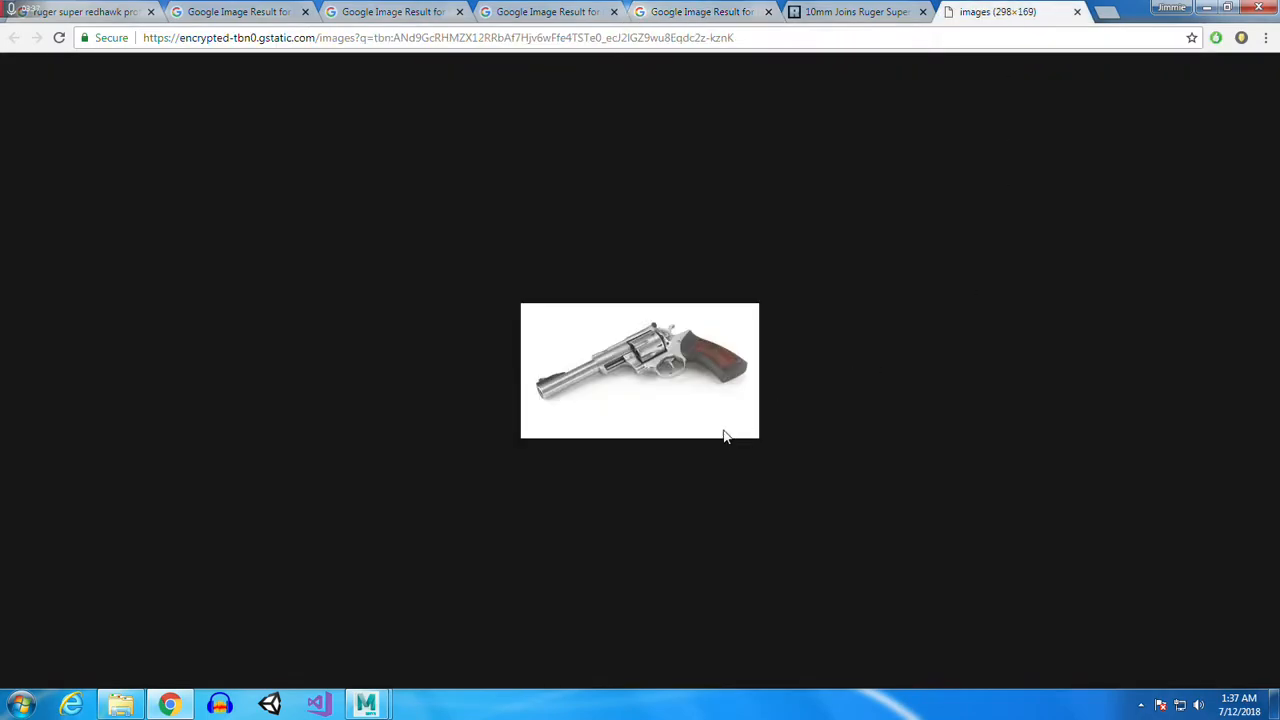
{"action": "left_click", "coordinate": [1077, 13]}
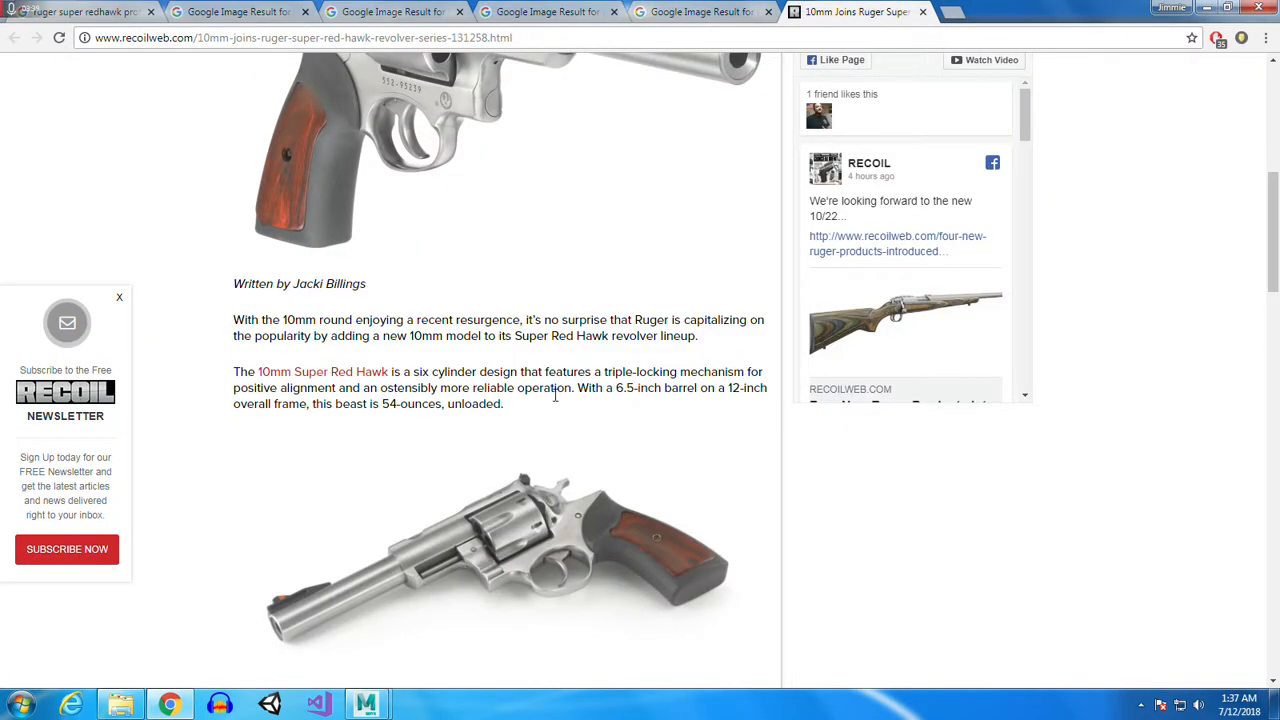
Compare the article's front-angled revolver photo with the profile and scoped images in the other open tabs
{"action": "scroll", "coordinate": [675, 374], "scroll_direction": "up", "scroll_amount": 2}
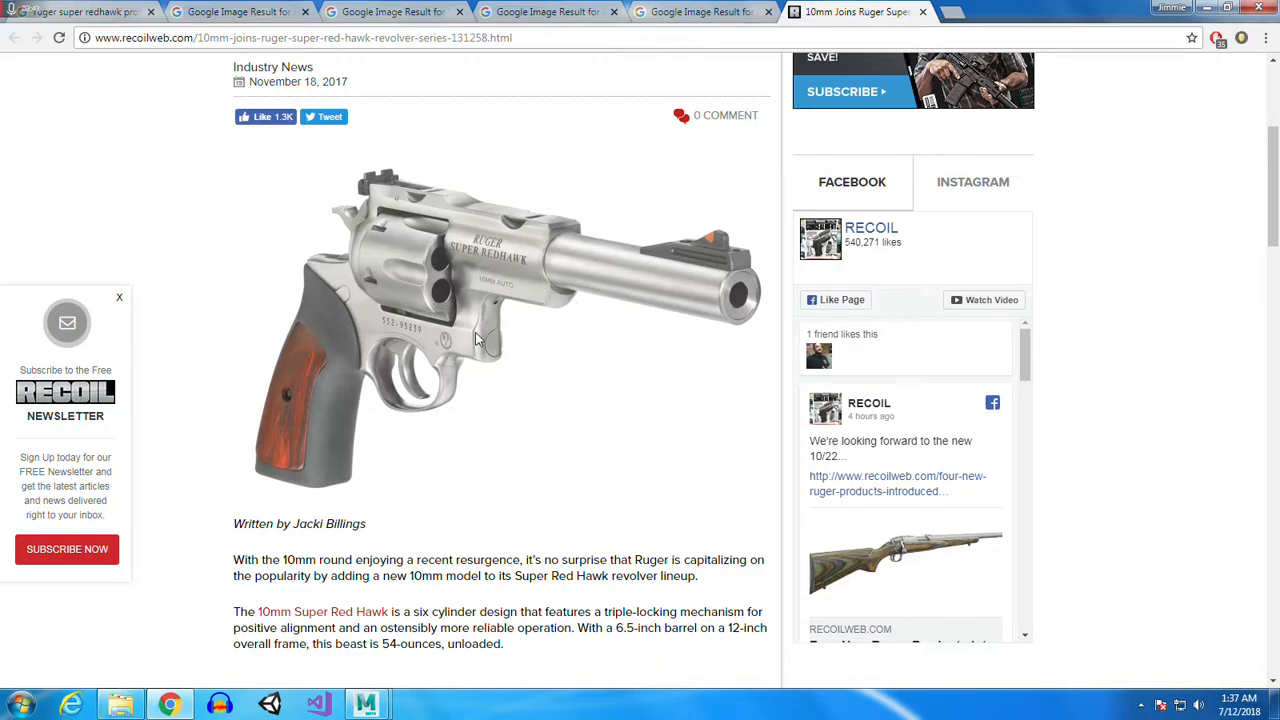
{"action": "left_click", "coordinate": [726, 9]}
{"action": "left_click", "coordinate": [552, 11]}
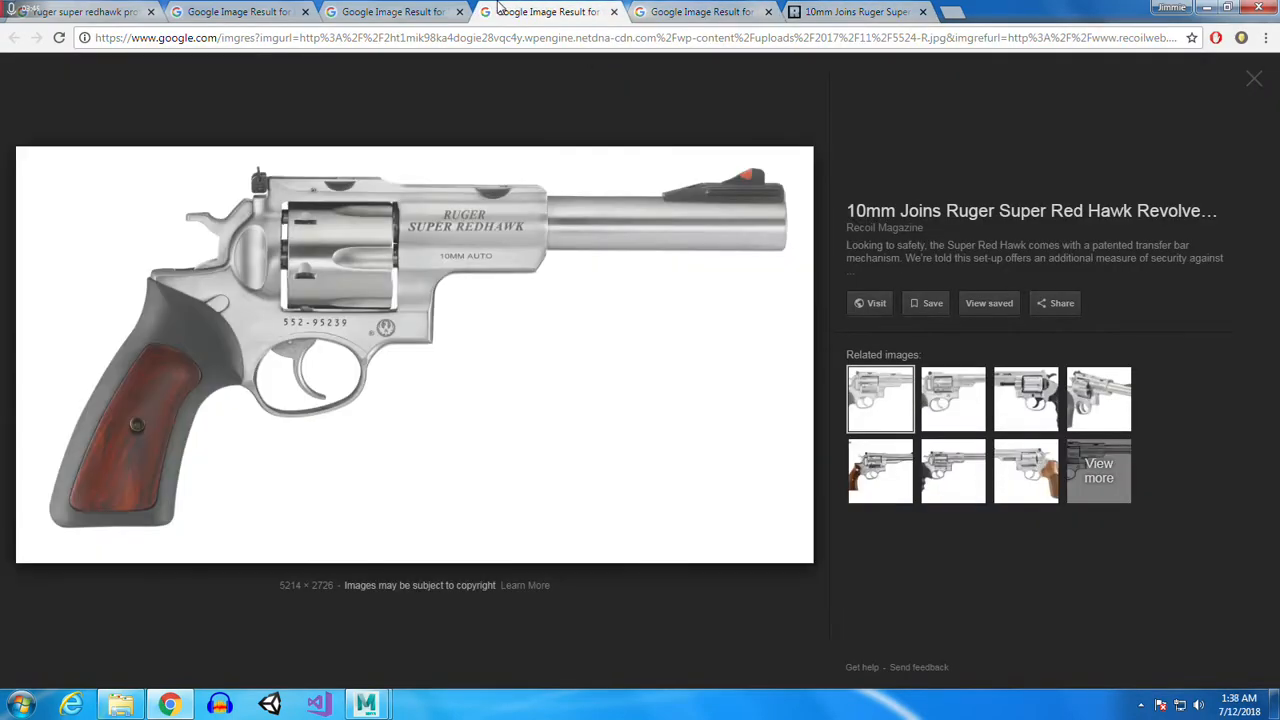
{"action": "left_click", "coordinate": [440, 11]}
{"action": "left_click", "coordinate": [262, 10]}
Browse the larger-than-2 MP image results for further Super Redhawk views and close-up details
{"action": "left_click", "coordinate": [110, 10]}
{"action": "scroll", "coordinate": [968, 390], "scroll_direction": "down", "scroll_amount": 3}
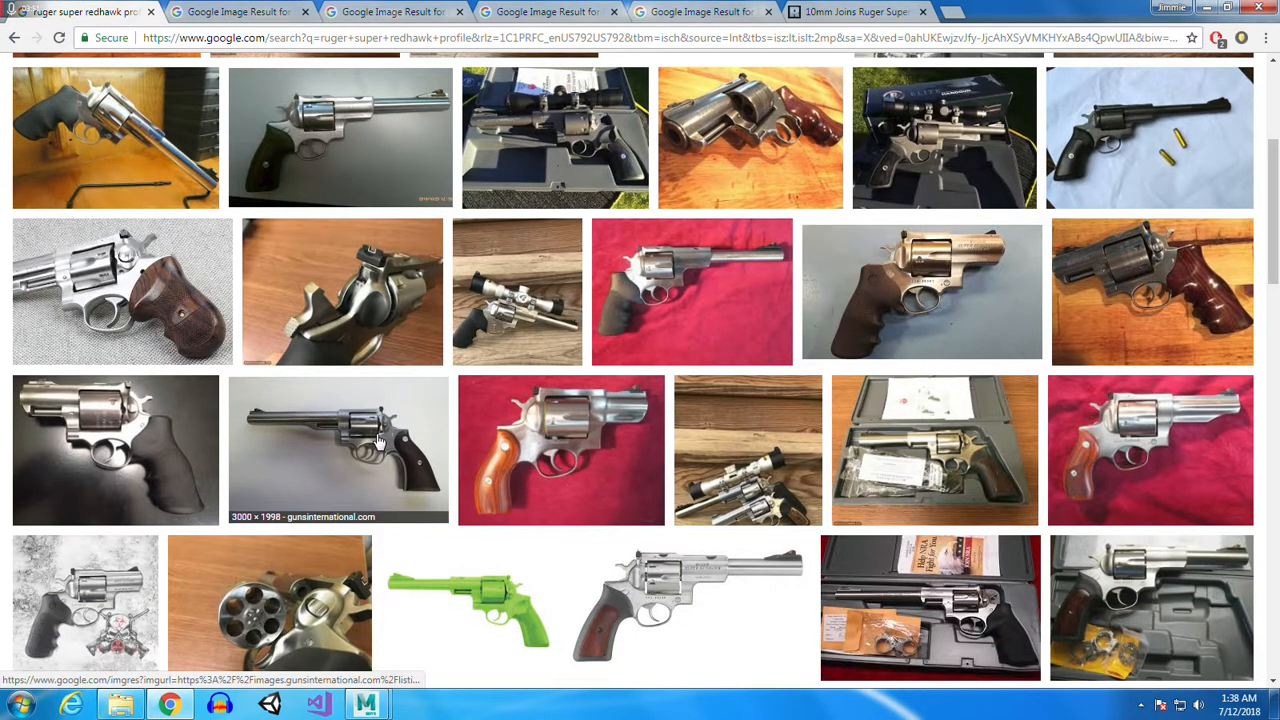
{"action": "scroll", "coordinate": [383, 450], "scroll_direction": "down", "scroll_amount": 1}
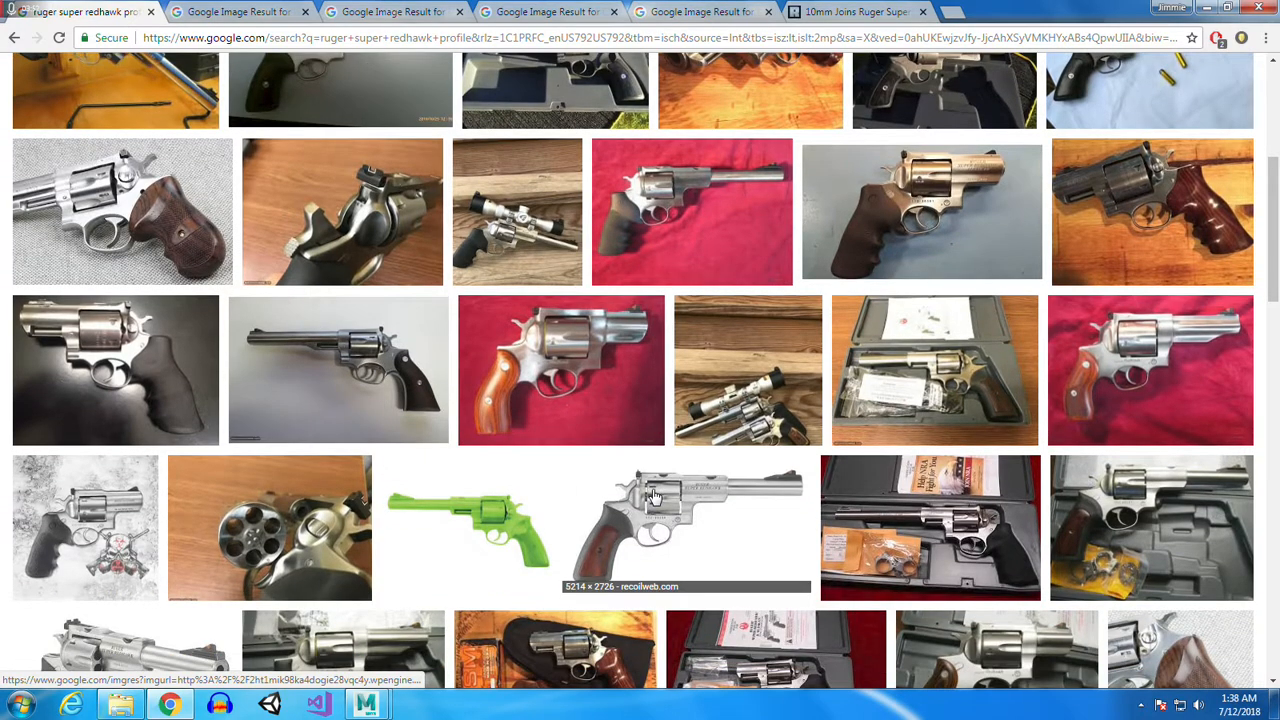
{"action": "scroll", "coordinate": [655, 497], "scroll_direction": "down", "scroll_amount": 3}
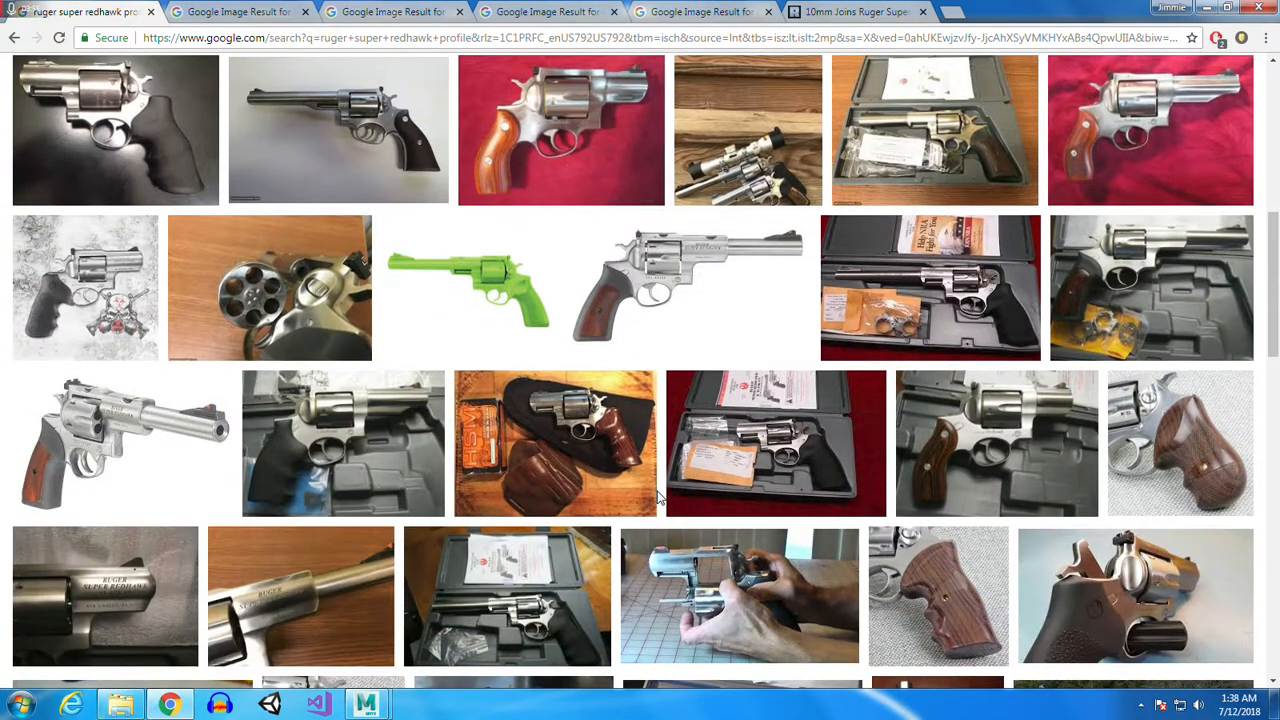
{"action": "scroll", "coordinate": [495, 462], "scroll_direction": "down", "scroll_amount": 4}
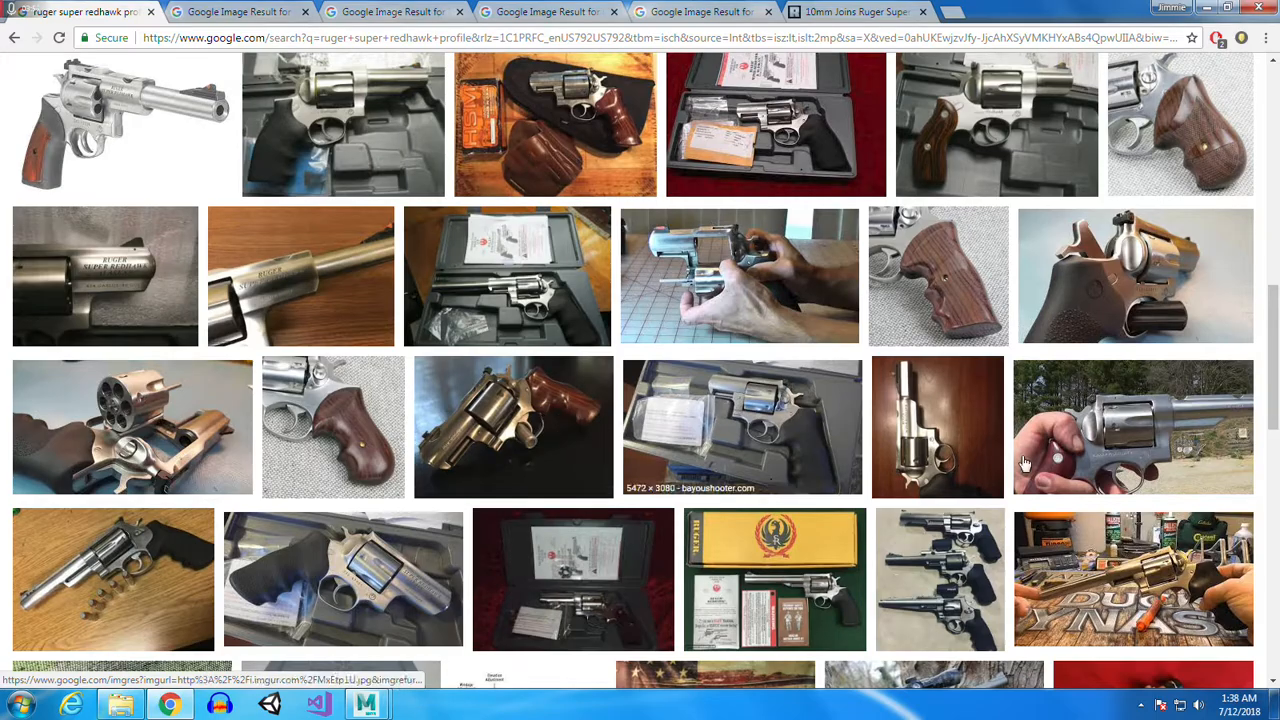
{"action": "scroll", "coordinate": [1133, 449], "scroll_direction": "down", "scroll_amount": 4}
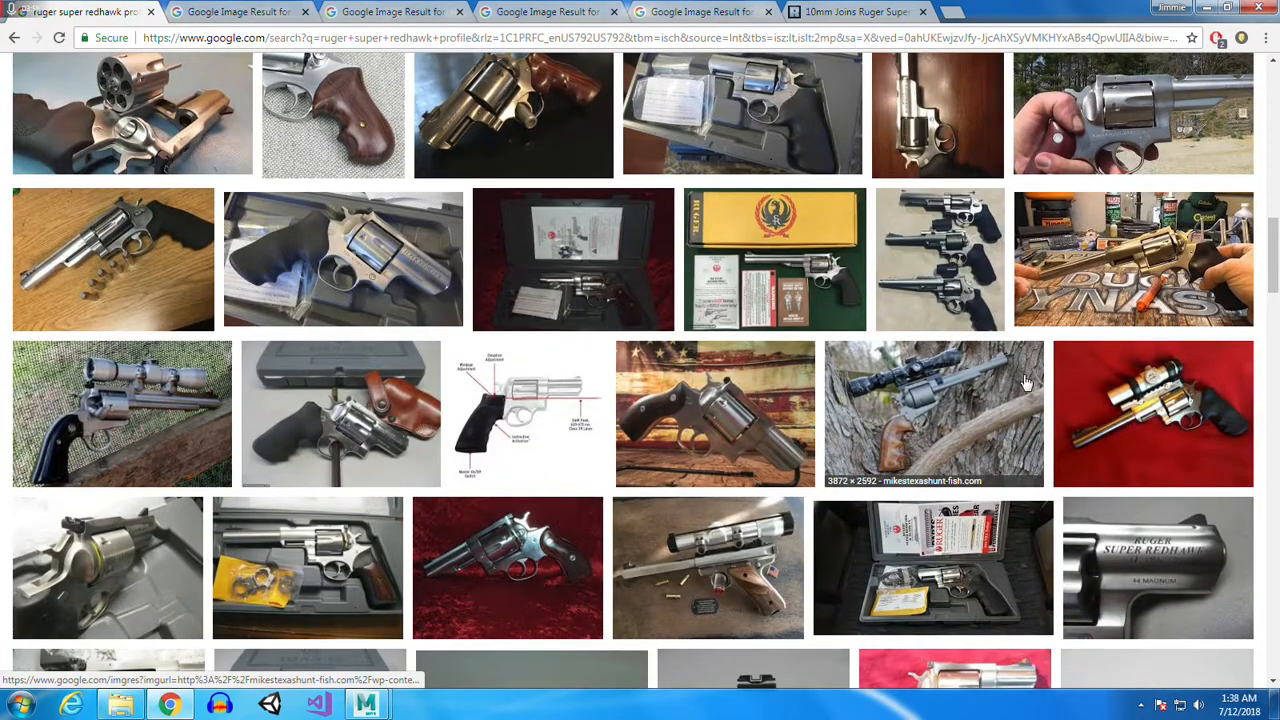
{"action": "scroll", "coordinate": [970, 372], "scroll_direction": "down", "scroll_amount": 5}
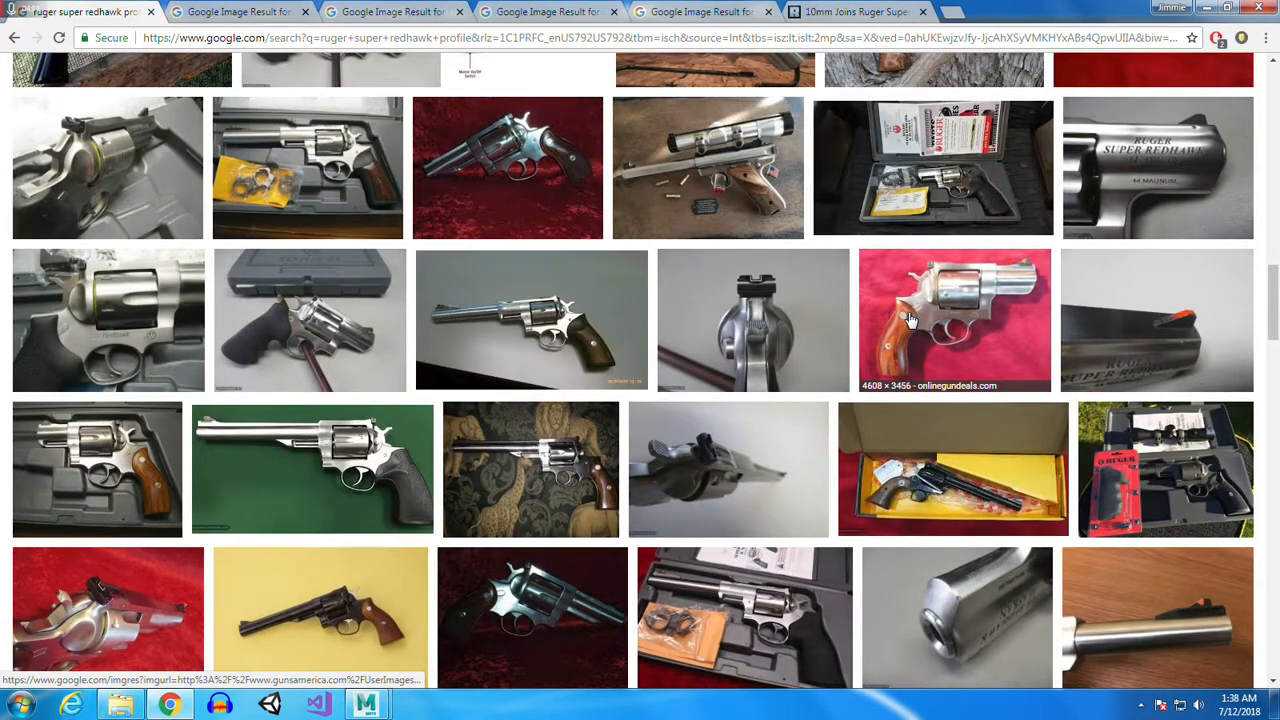
{"action": "scroll", "coordinate": [803, 368], "scroll_direction": "down", "scroll_amount": 4}
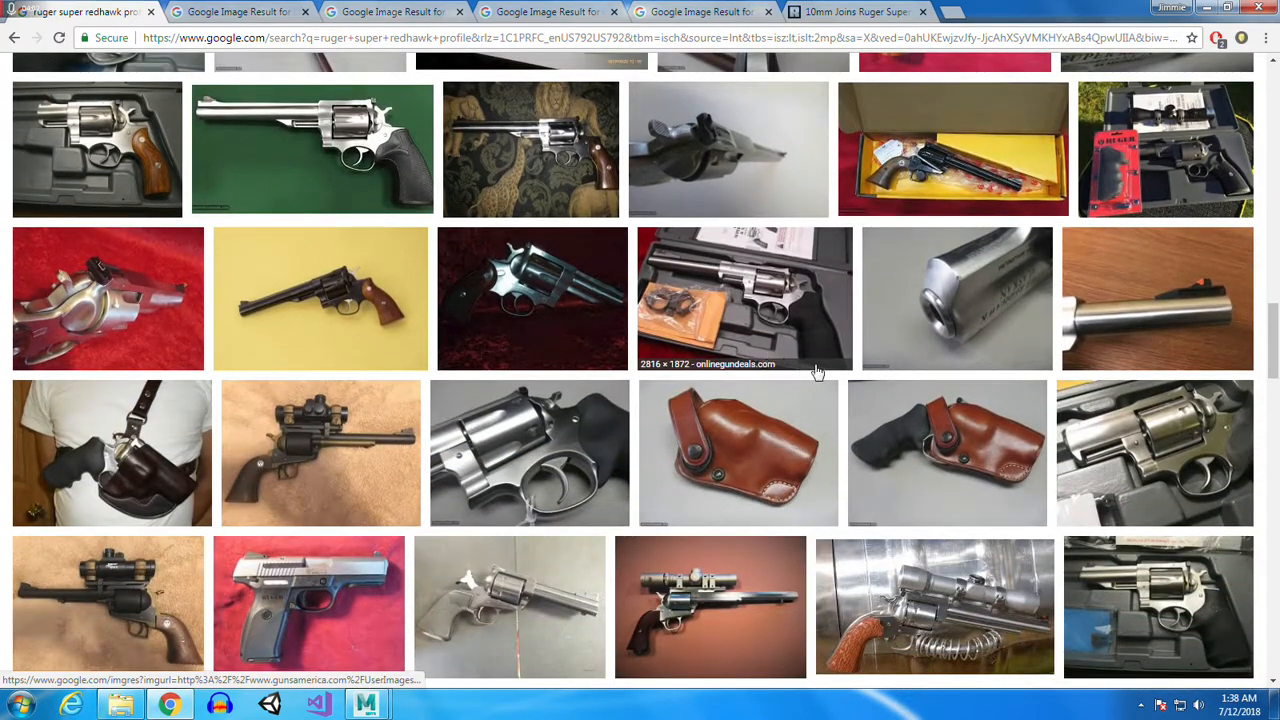
{"action": "scroll", "coordinate": [975, 441], "scroll_direction": "down", "scroll_amount": 3}
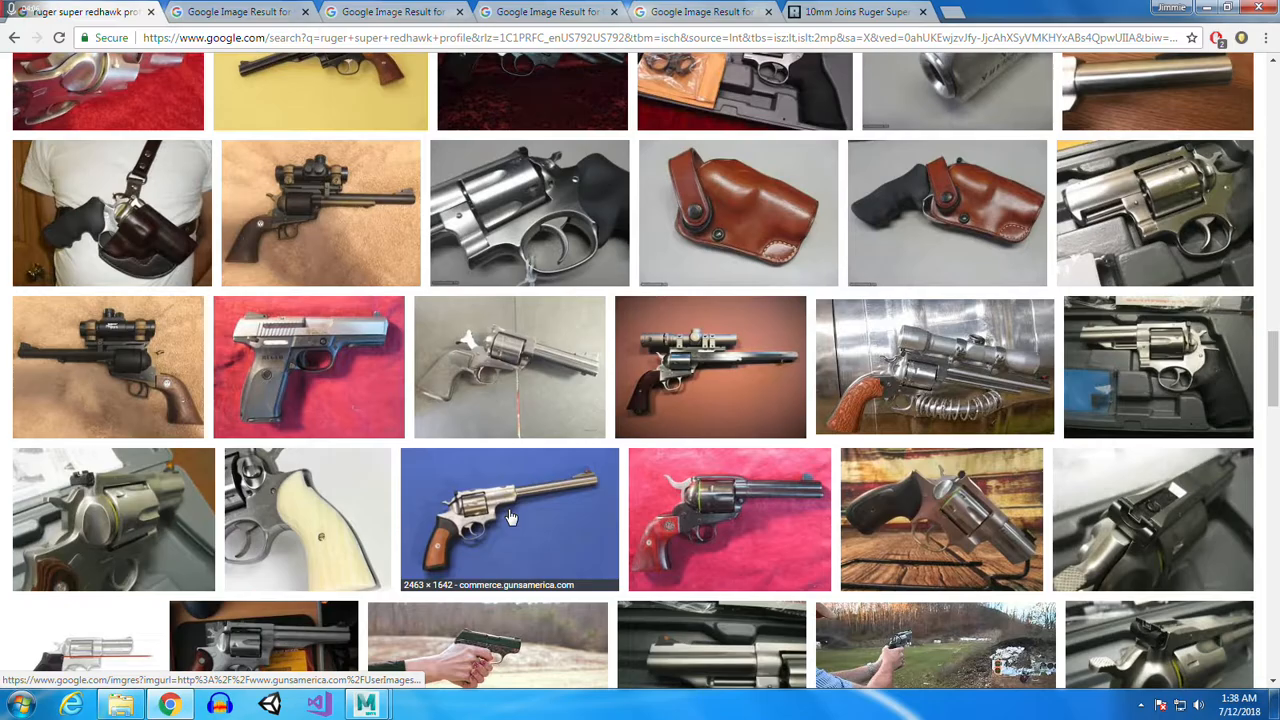
{"action": "scroll", "coordinate": [766, 349], "scroll_direction": "down", "scroll_amount": 5}
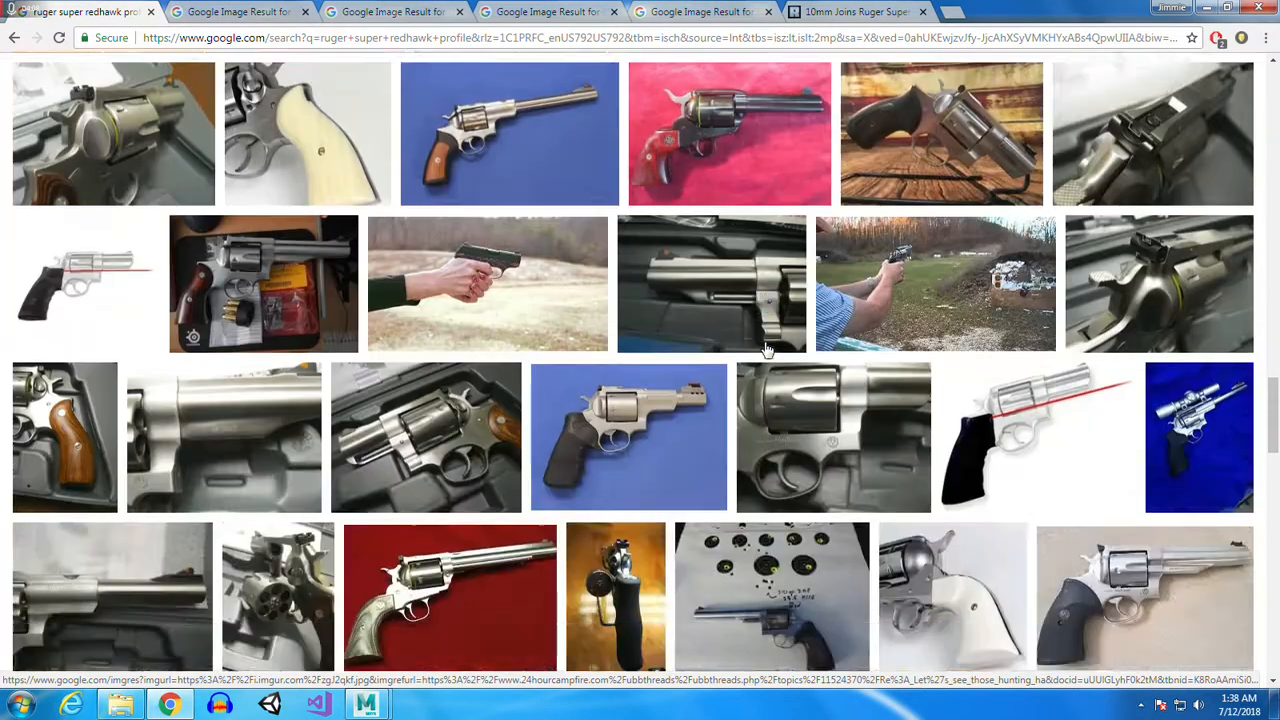
{"action": "scroll", "coordinate": [766, 347], "scroll_direction": "down", "scroll_amount": 4}
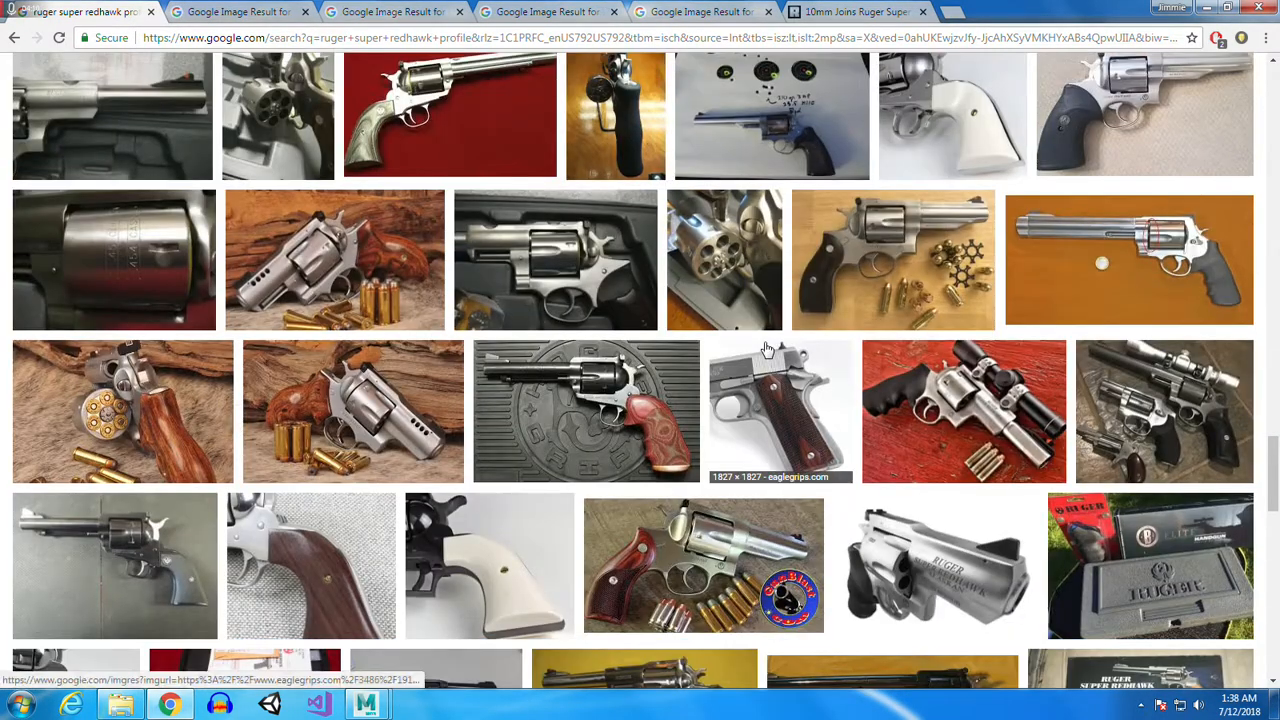
{"action": "scroll", "coordinate": [818, 388], "scroll_direction": "down", "scroll_amount": 3}
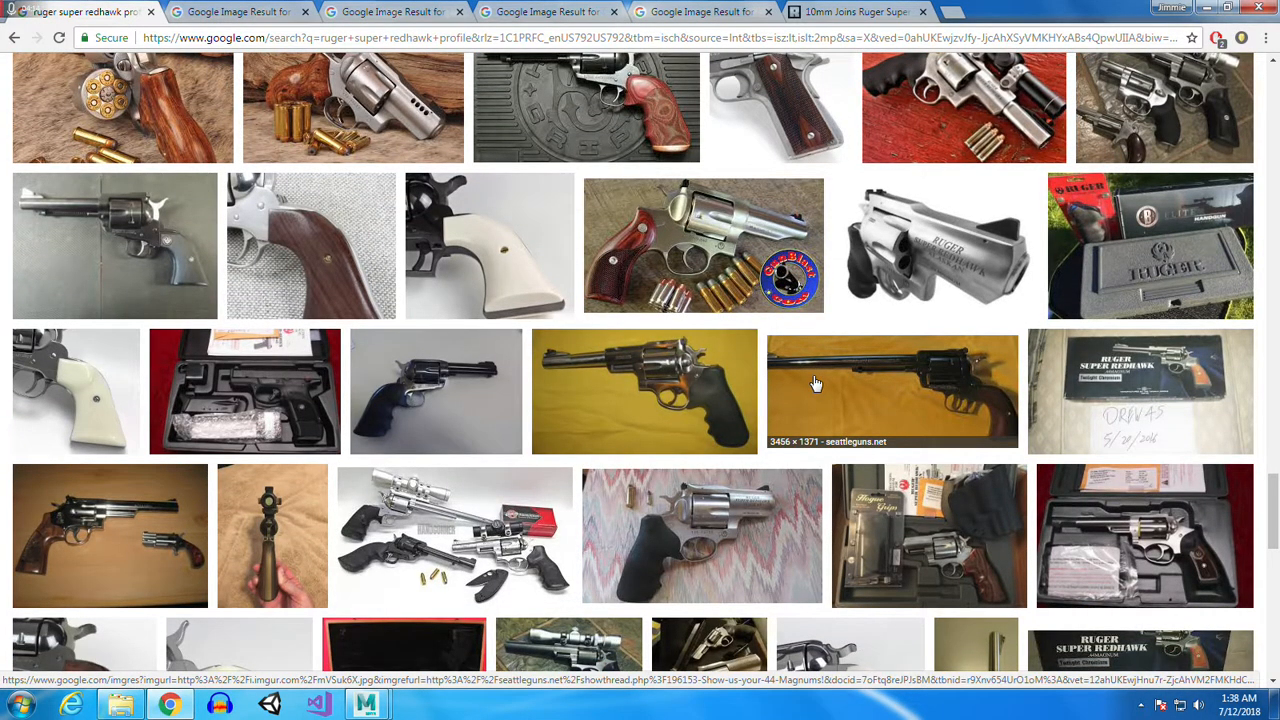
{"action": "scroll", "coordinate": [816, 383], "scroll_direction": "down", "scroll_amount": 5}
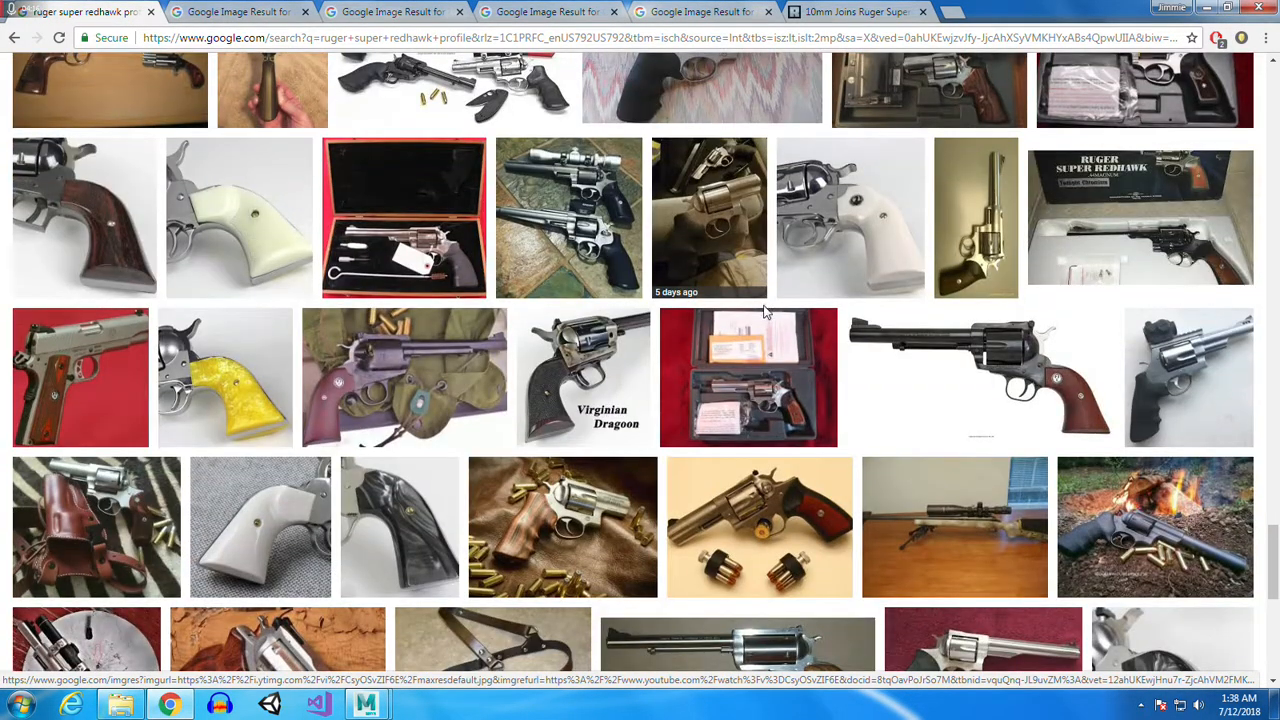
{"action": "scroll", "coordinate": [666, 422], "scroll_direction": "down", "scroll_amount": 2}
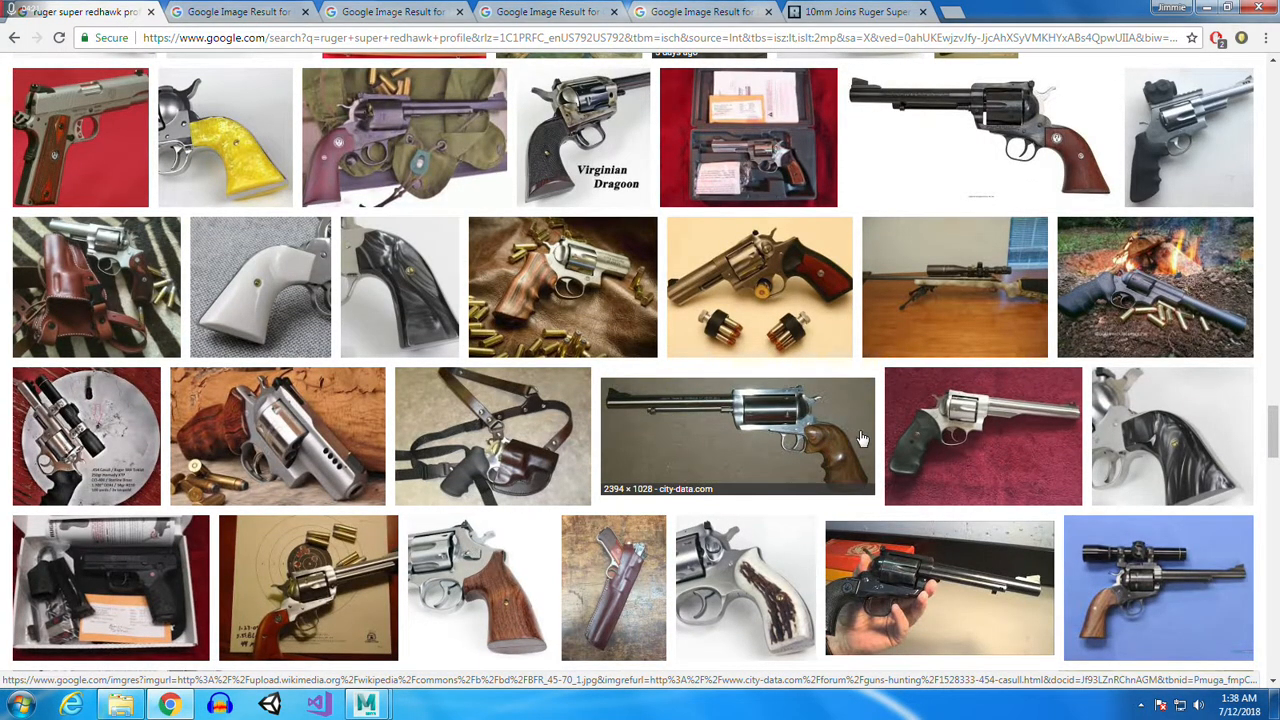
{"action": "scroll", "coordinate": [855, 442], "scroll_direction": "up", "scroll_amount": 20}
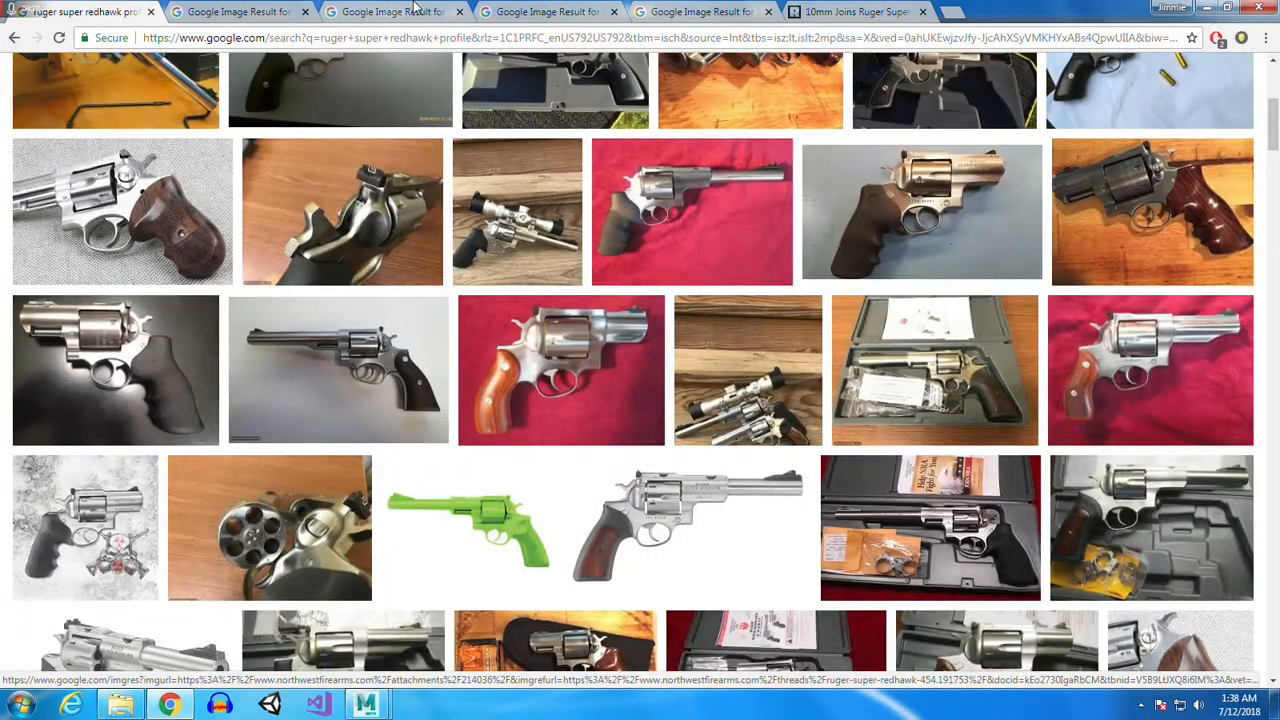
Compare the two scoped revolver images and save the left-facing one as 13828381_1 in the Tutorial folder
{"action": "left_click", "coordinate": [260, 11]}
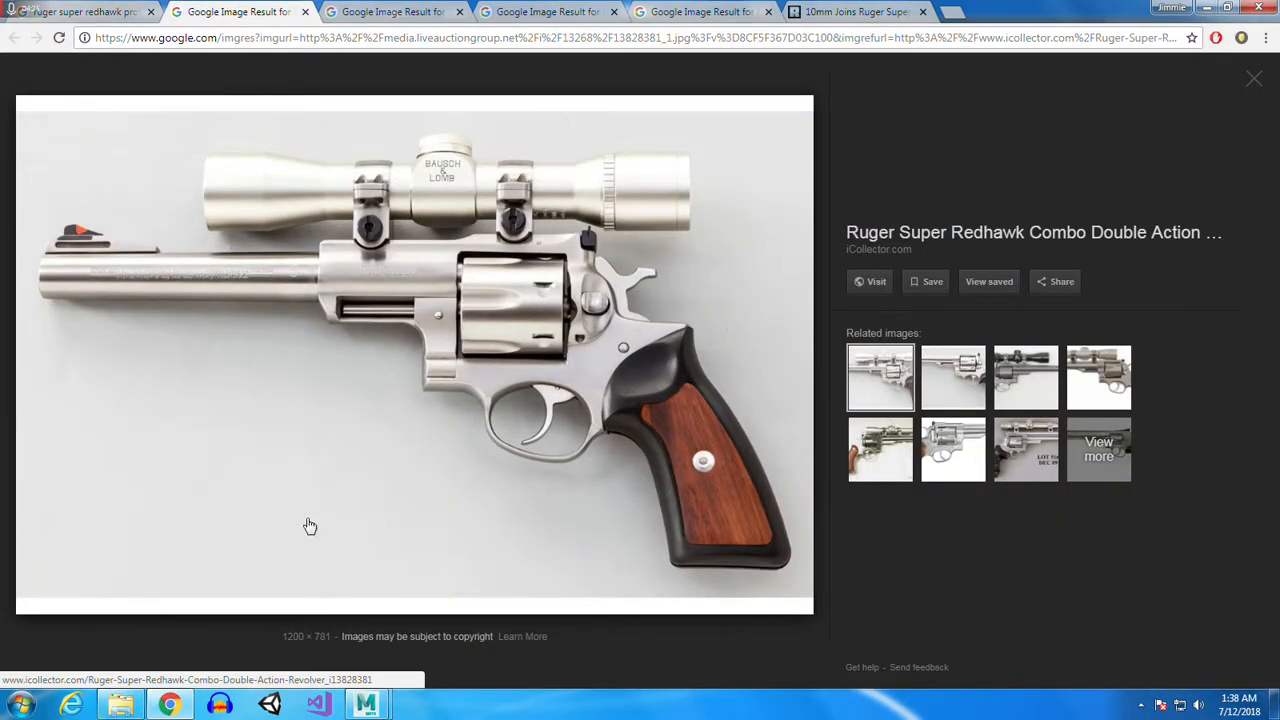
{"action": "left_click", "coordinate": [378, 11]}
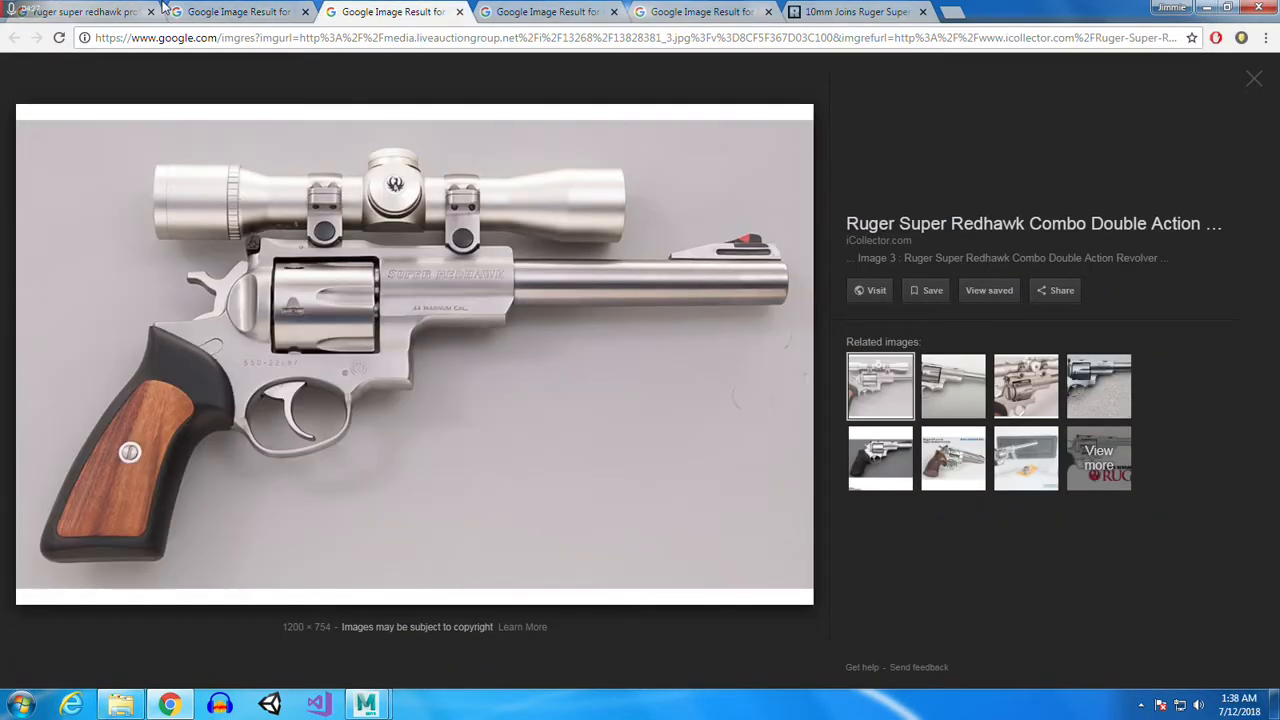
{"action": "left_click", "coordinate": [186, 9]}
{"action": "right_click", "coordinate": [350, 249]}
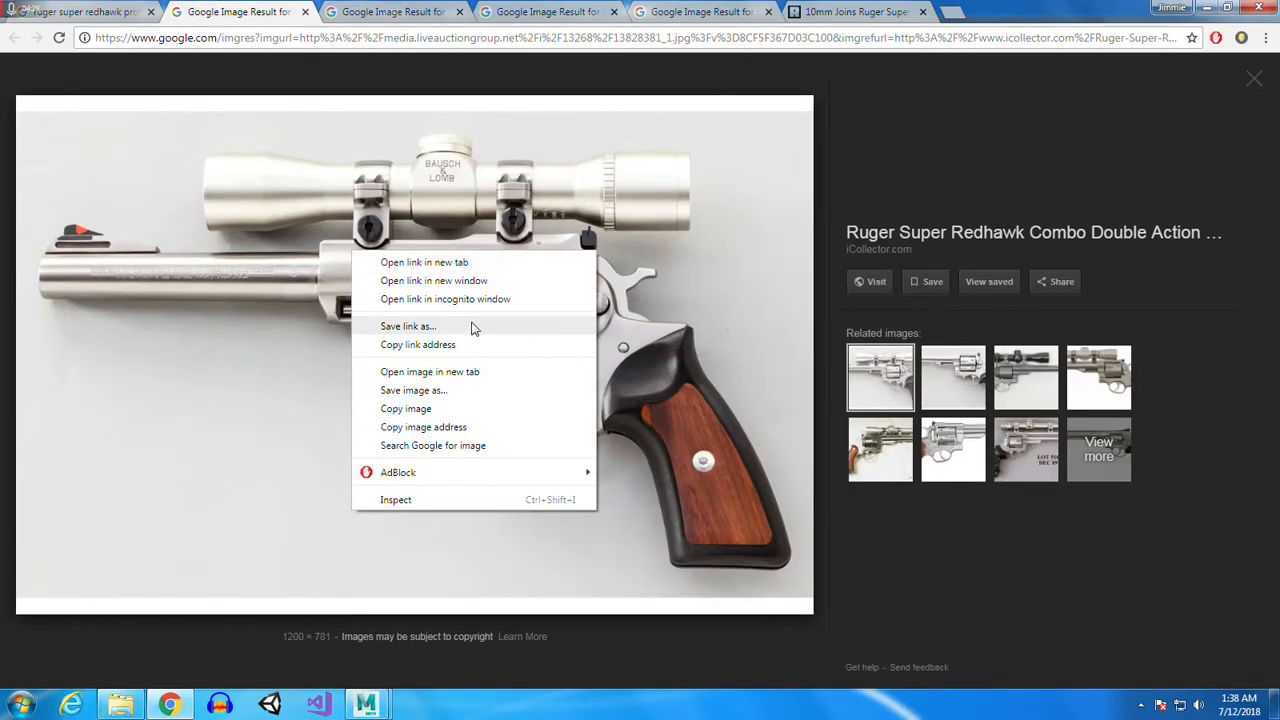
{"action": "left_click", "coordinate": [450, 394]}
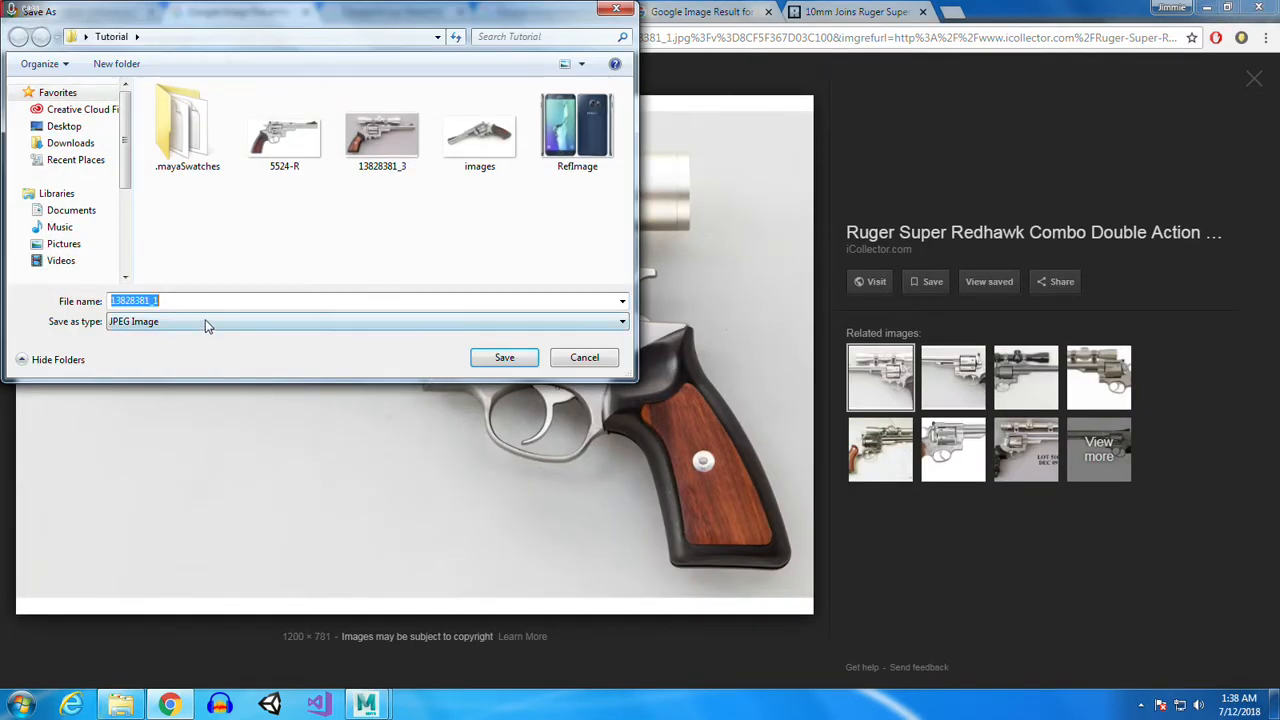
{"action": "left_click", "coordinate": [530, 360]}
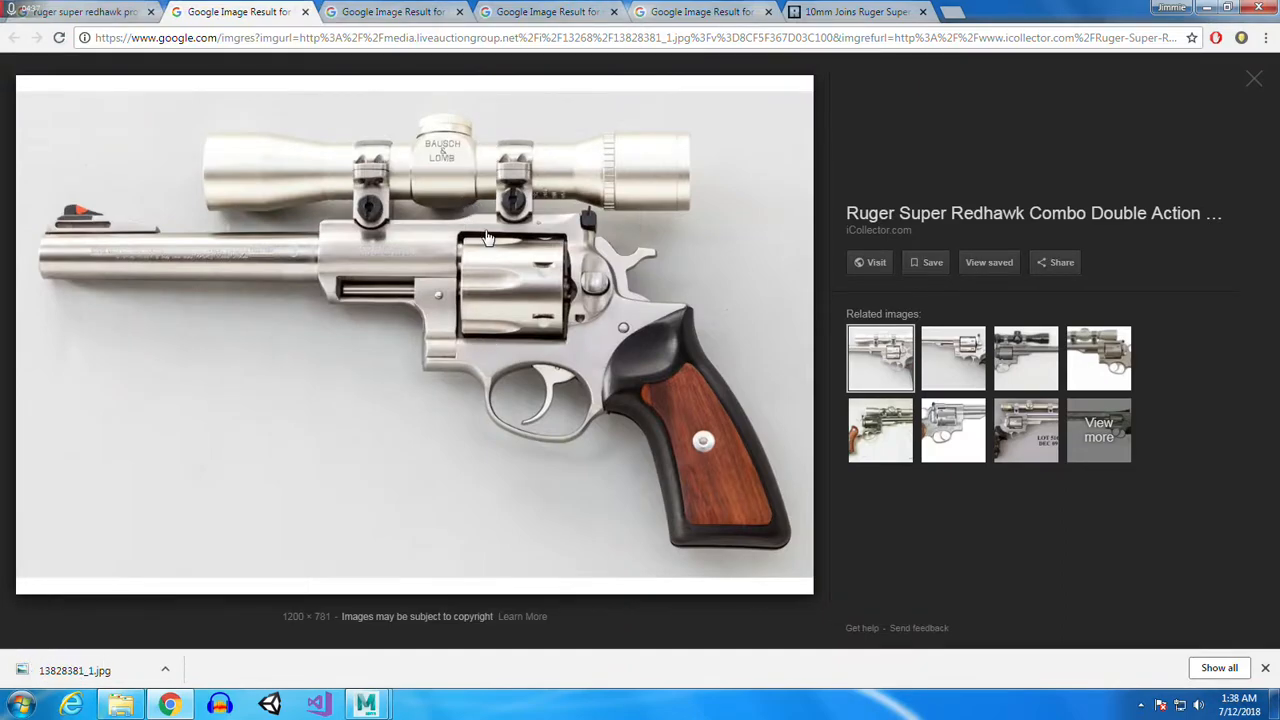
Return to the image results and search for "ruger super redhawk front view" instead of the profile view
{"action": "left_click", "coordinate": [104, 8]}
{"action": "scroll", "coordinate": [536, 308], "scroll_direction": "up", "scroll_amount": 5}
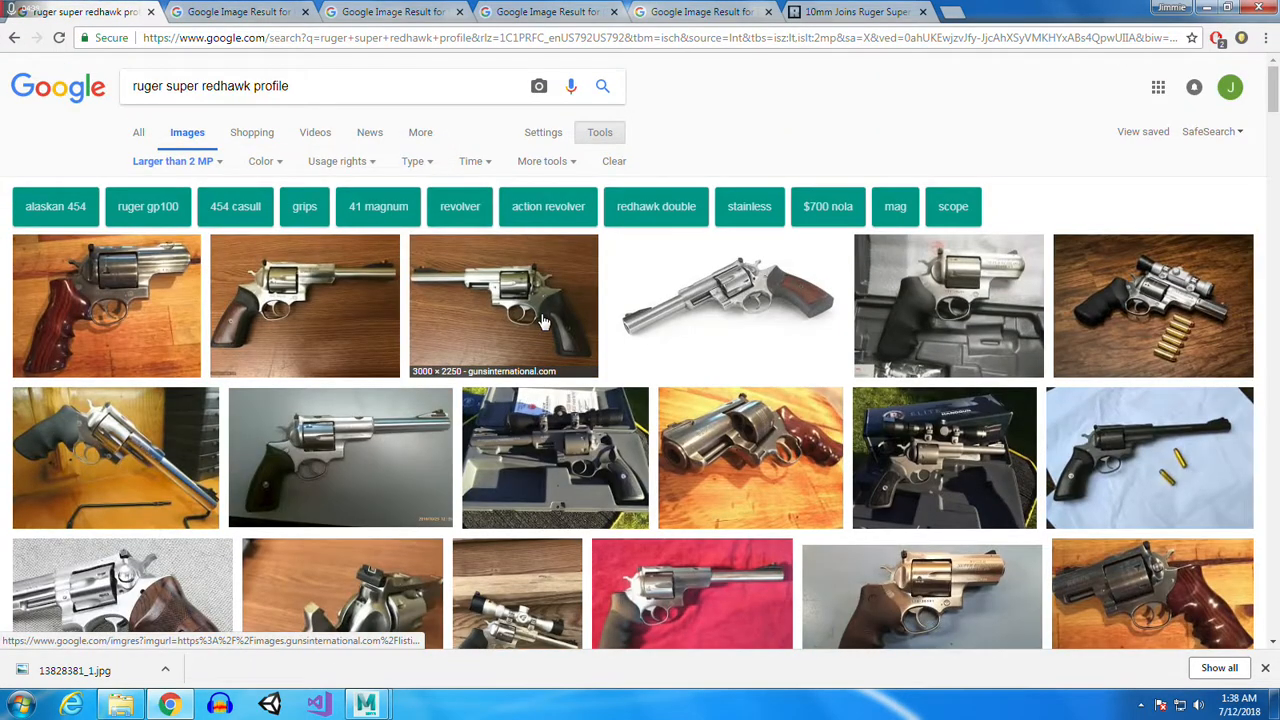
{"action": "left_click", "coordinate": [315, 91]}
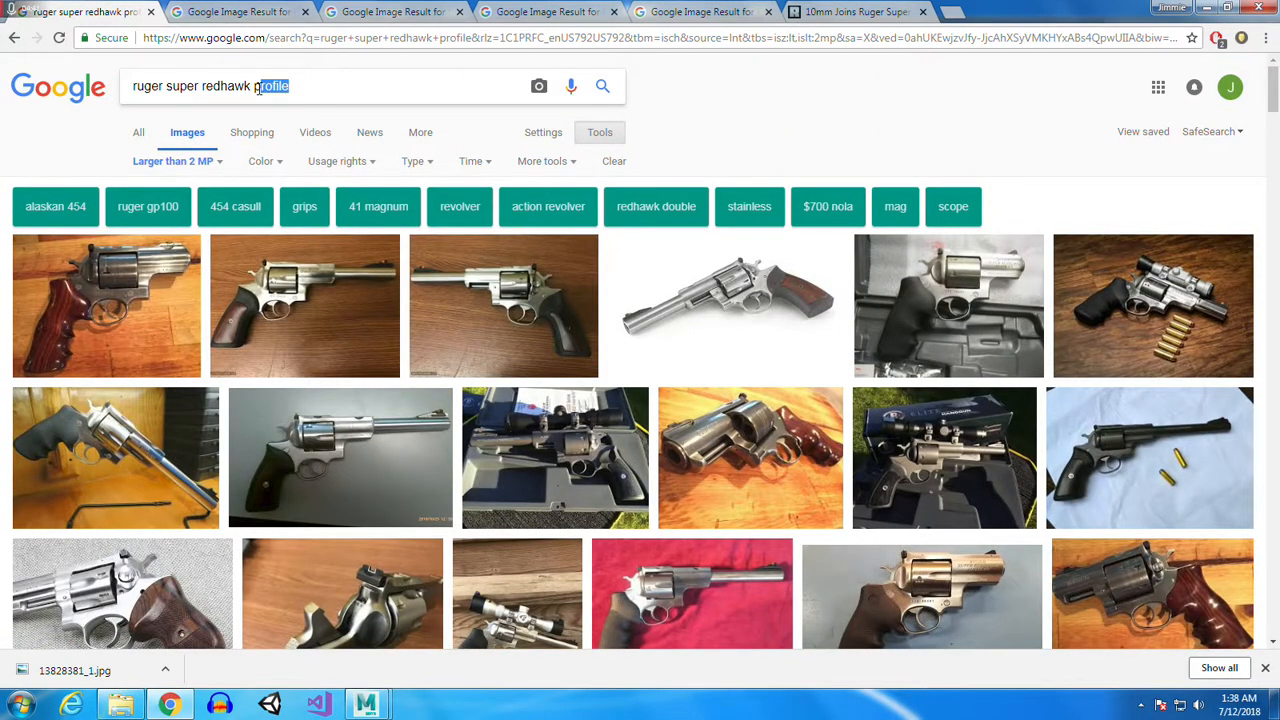
{"action": "key", "text": "BackSpace"}
{"action": "key", "text": "BackSpace"}
{"action": "type", "text": "front vie"}
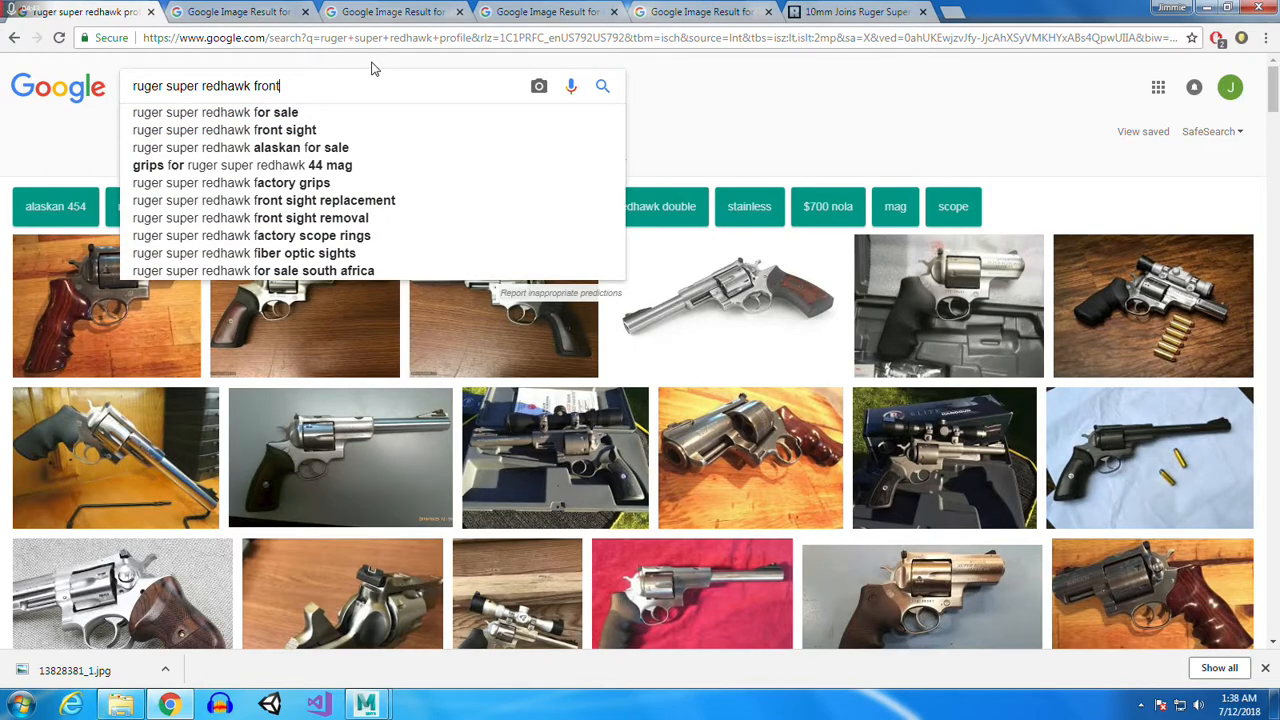
{"action": "type", "text": "w"}
{"action": "key", "text": "Return"}
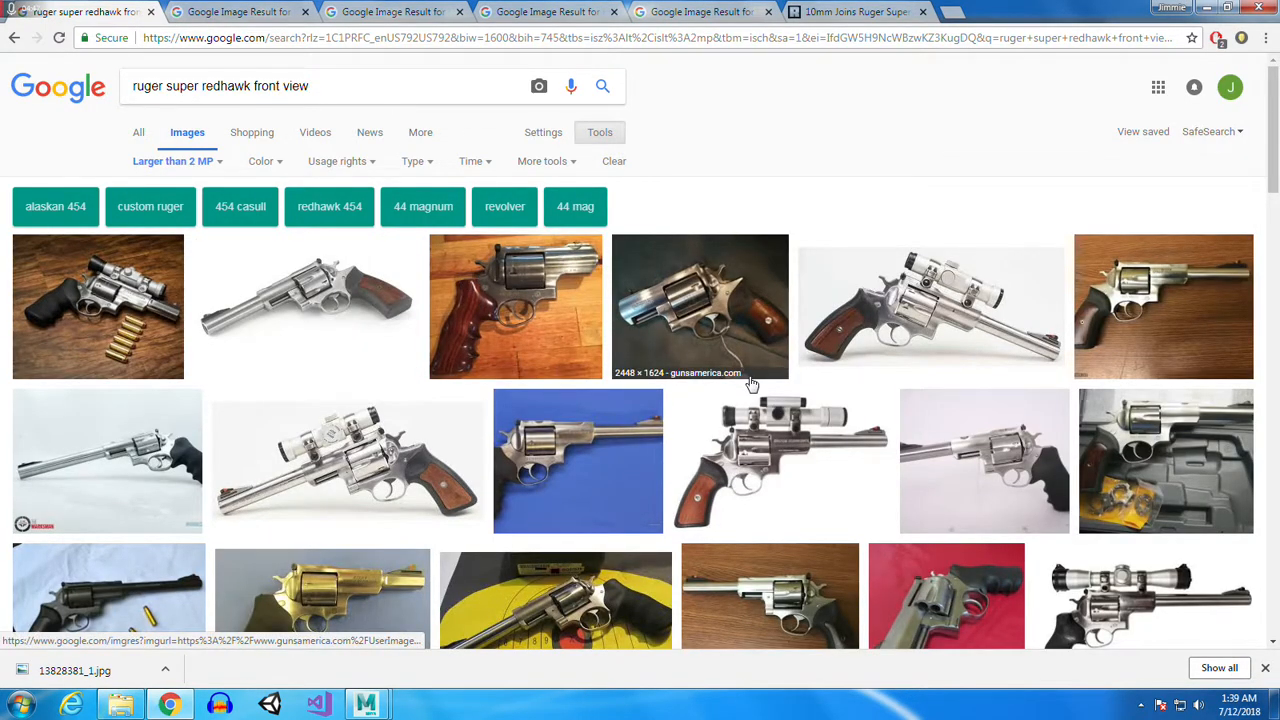
Browse the front-view image results for additional Super Redhawk angles and clean high-resolution side photos
{"action": "scroll", "coordinate": [790, 400], "scroll_direction": "down", "scroll_amount": 3}
{"action": "scroll", "coordinate": [836, 348], "scroll_direction": "down", "scroll_amount": 3}
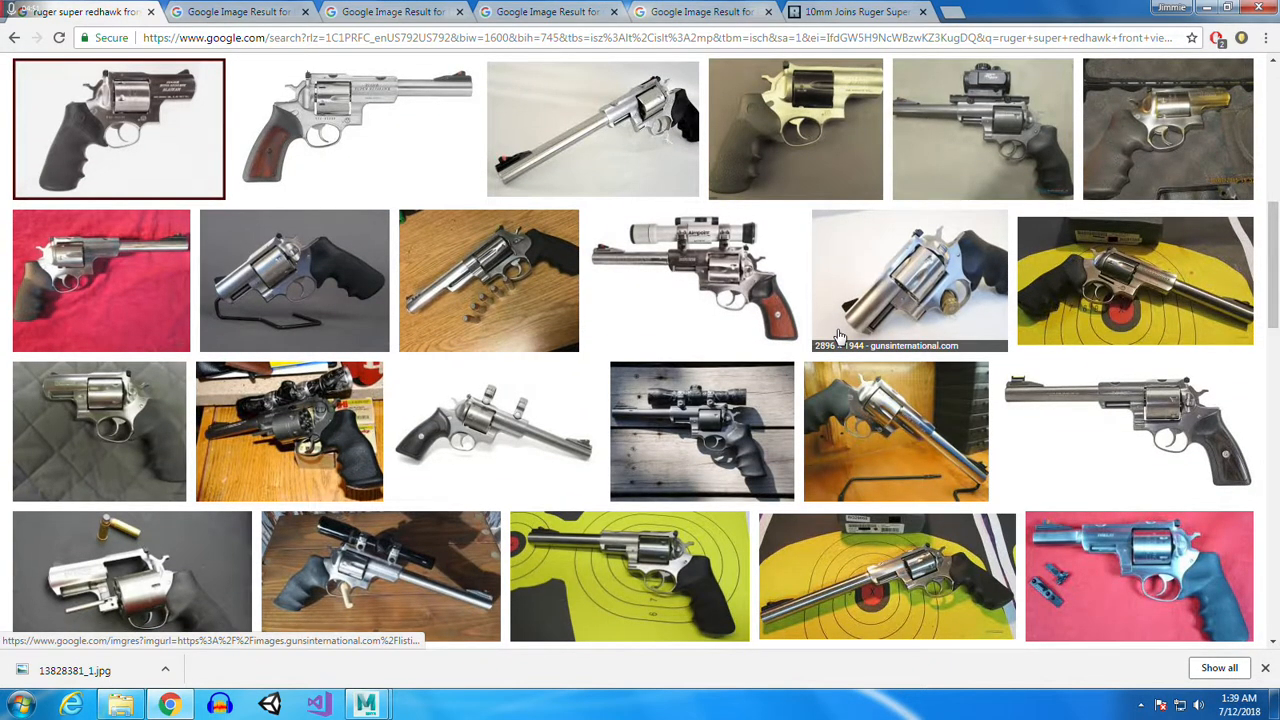
{"action": "scroll", "coordinate": [838, 340], "scroll_direction": "down", "scroll_amount": 3}
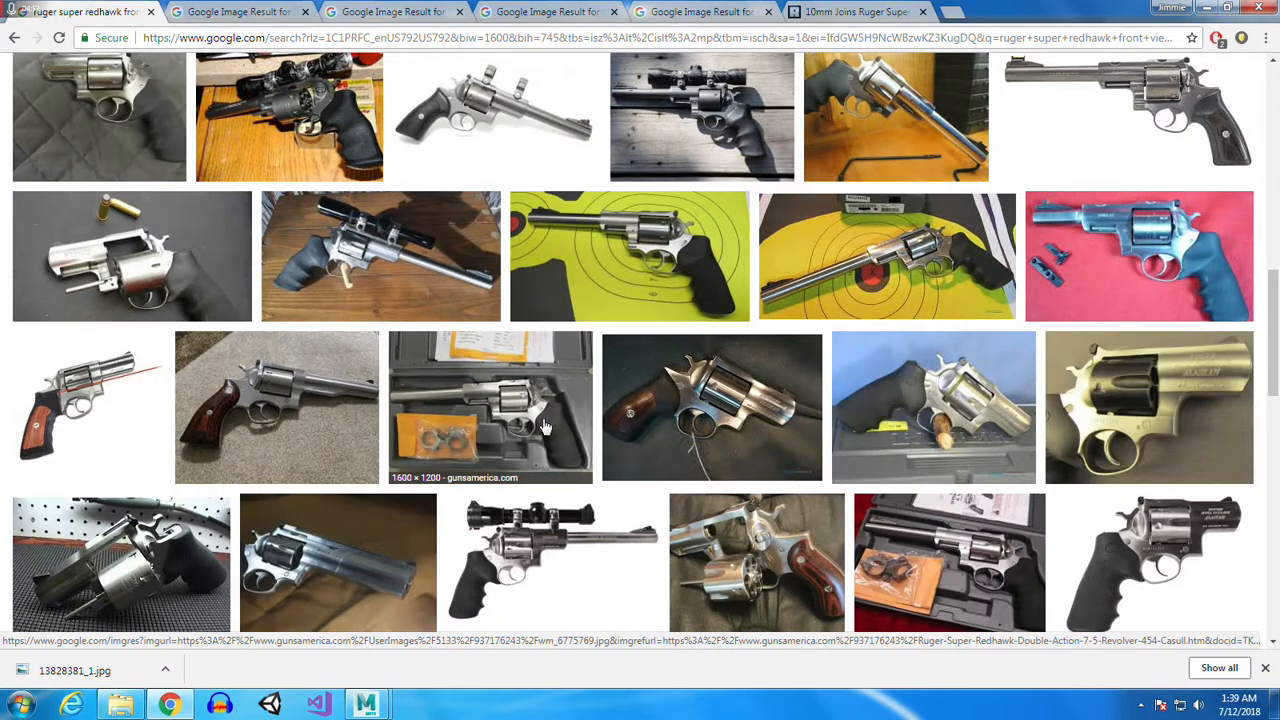
{"action": "scroll", "coordinate": [557, 426], "scroll_direction": "down", "scroll_amount": 1}
{"action": "scroll", "coordinate": [720, 462], "scroll_direction": "down", "scroll_amount": 3}
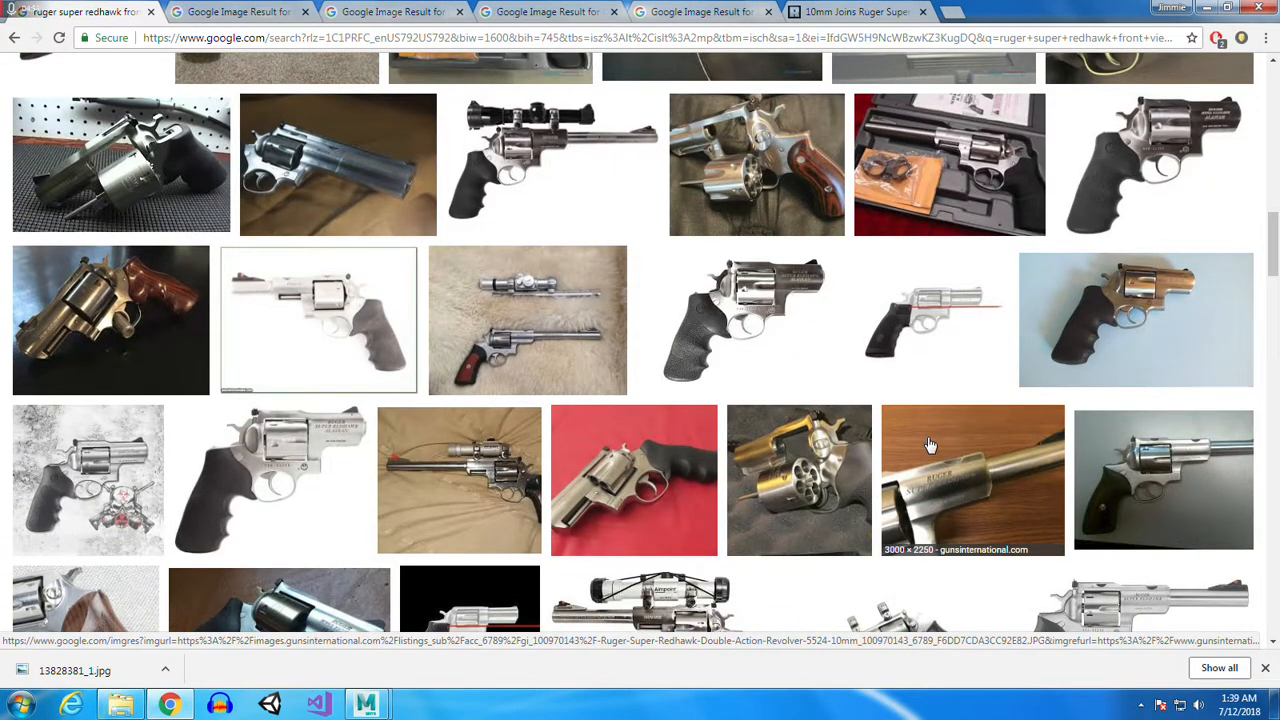
{"action": "scroll", "coordinate": [929, 445], "scroll_direction": "down", "scroll_amount": 2}
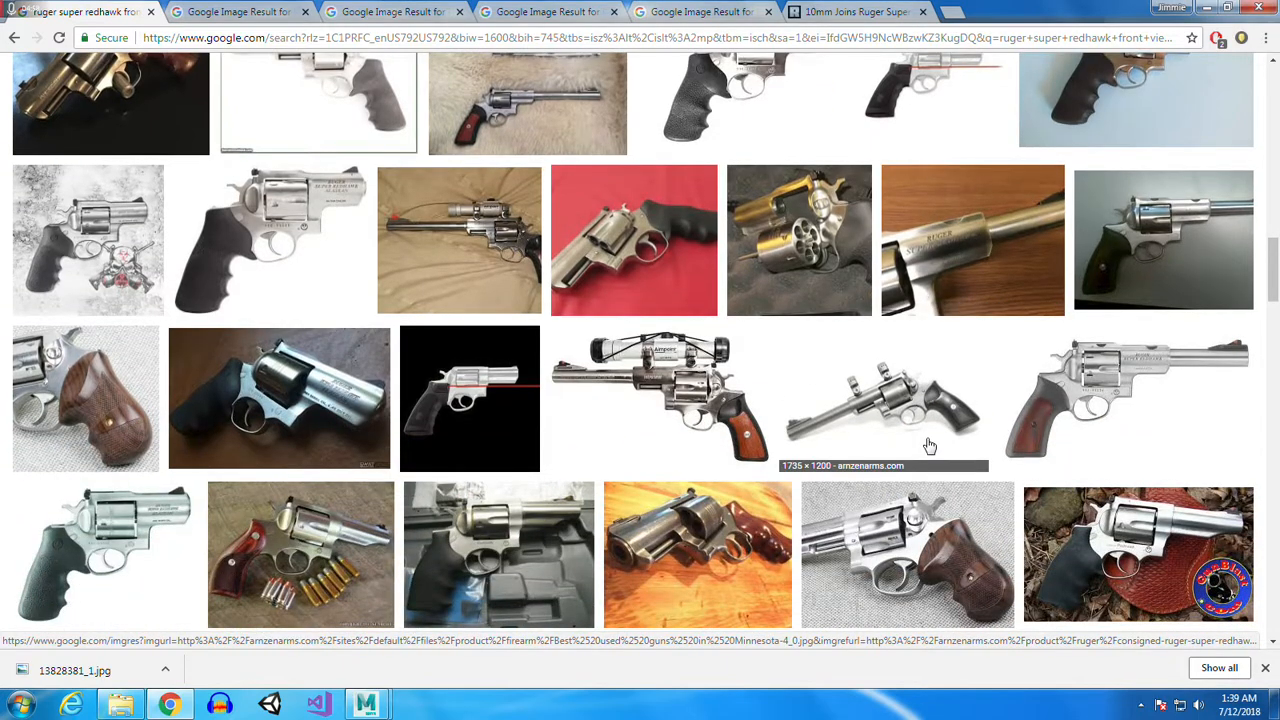
{"action": "scroll", "coordinate": [929, 445], "scroll_direction": "up", "scroll_amount": 10}
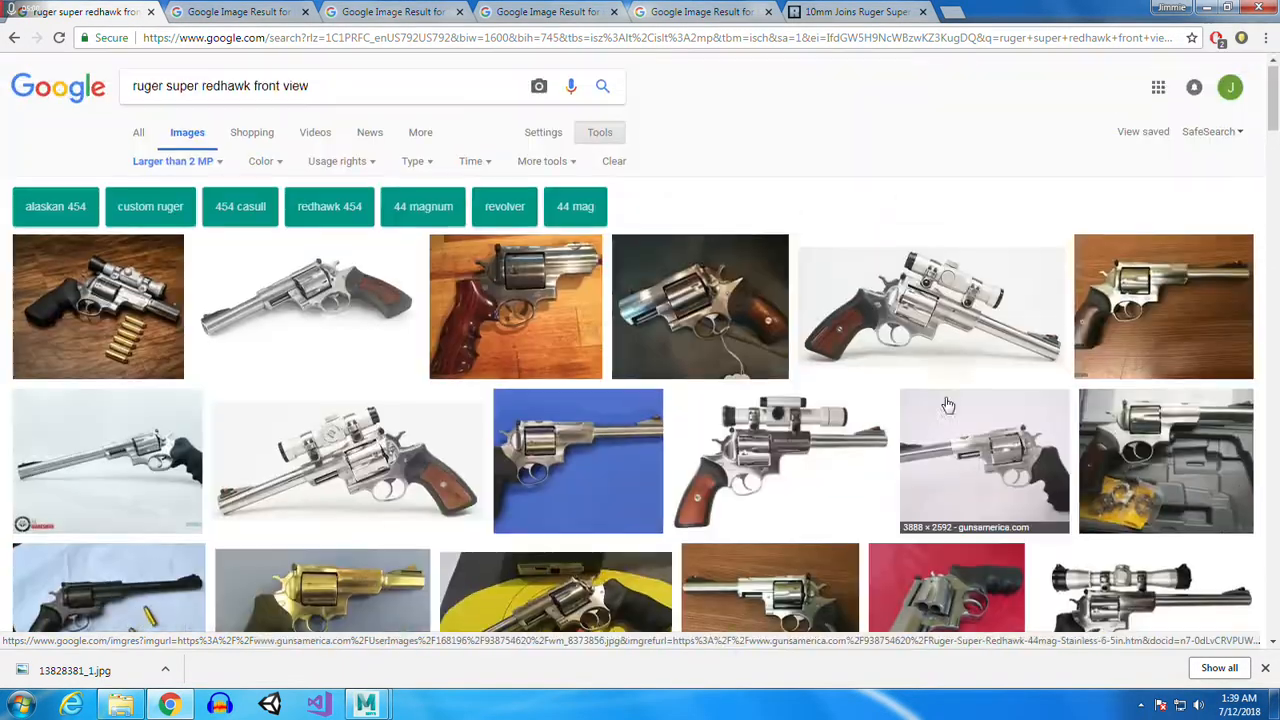
{"action": "left_click", "coordinate": [188, 10]}
{"action": "left_click", "coordinate": [50, 11]}
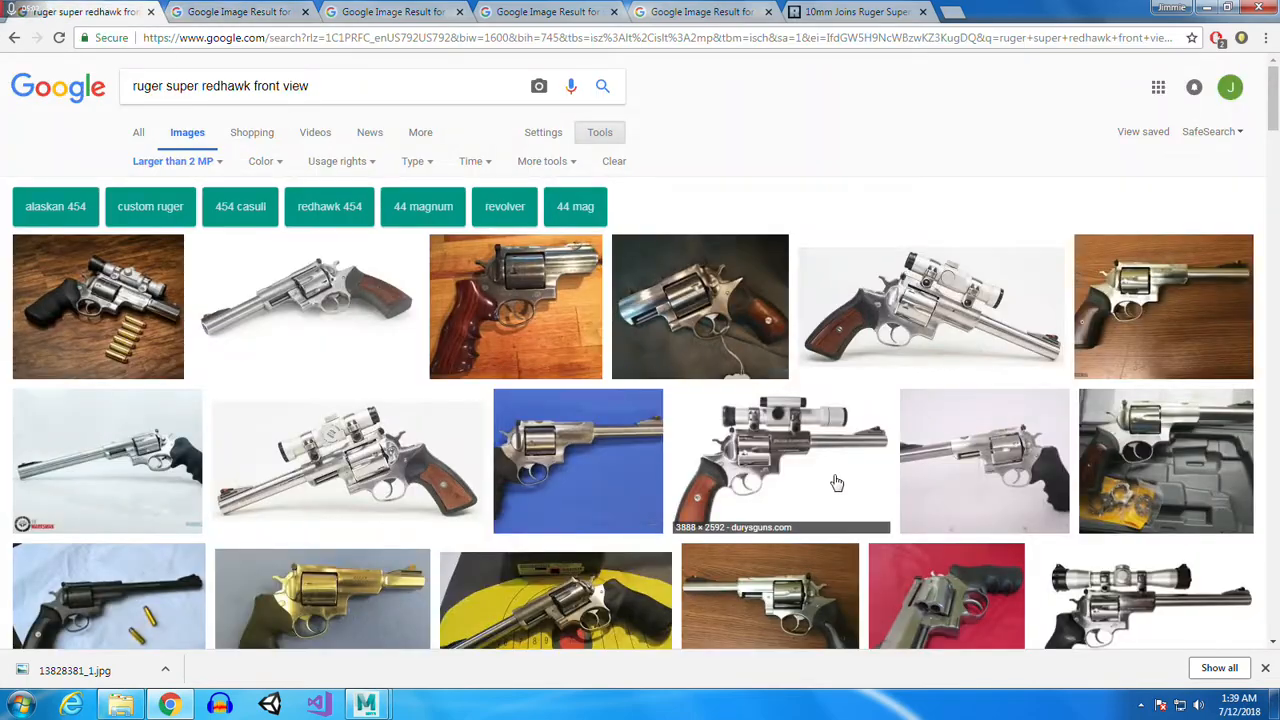
{"action": "scroll", "coordinate": [868, 460], "scroll_direction": "down", "scroll_amount": 5}
{"action": "scroll", "coordinate": [868, 460], "scroll_direction": "up", "scroll_amount": 5}
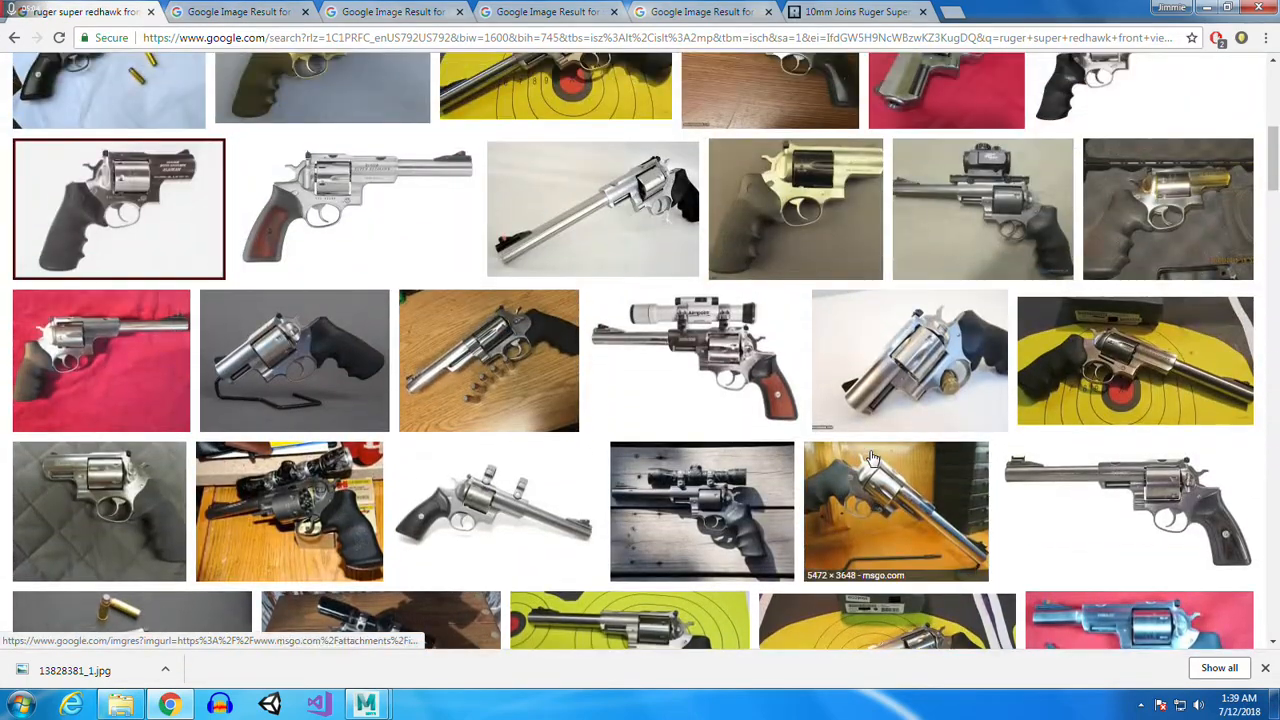
Open the left-facing Aimpoint-scoped revolver result from durysguns.com in its own tab and save it as img_7545 in the Tutorial folder
{"action": "right_click", "coordinate": [700, 365]}
{"action": "left_click", "coordinate": [720, 366]}
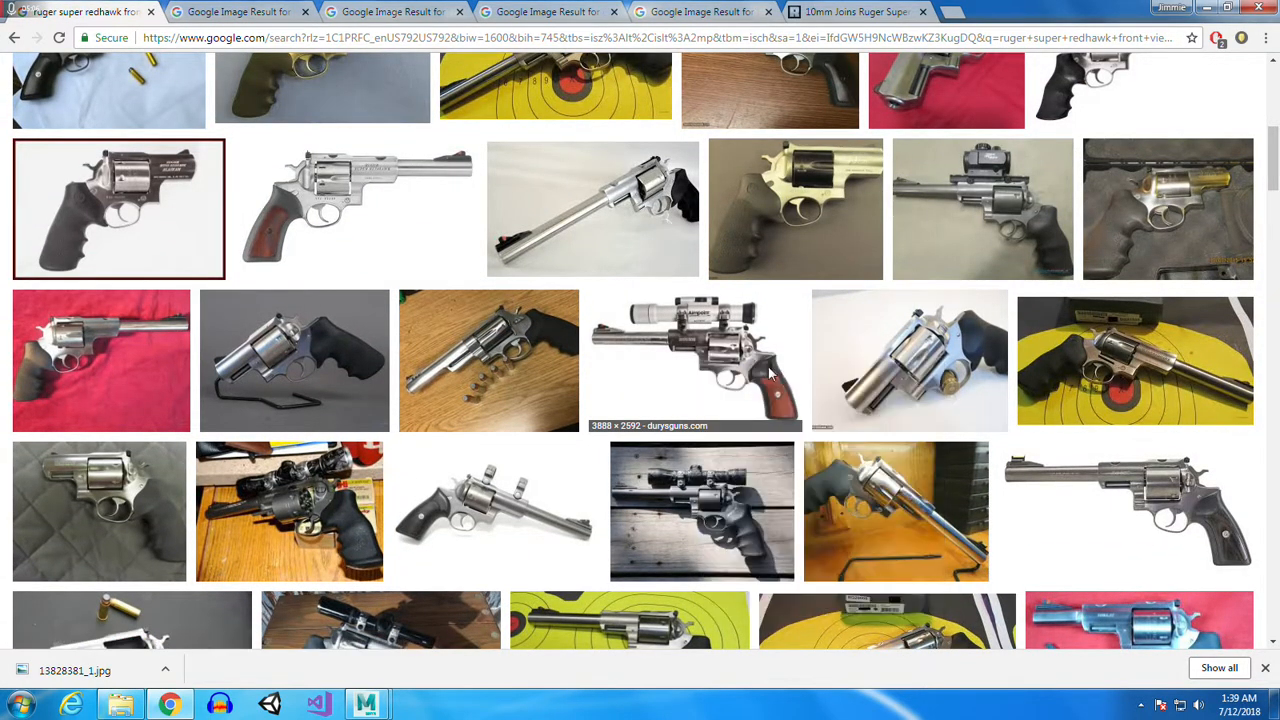
{"action": "left_click", "coordinate": [263, 10]}
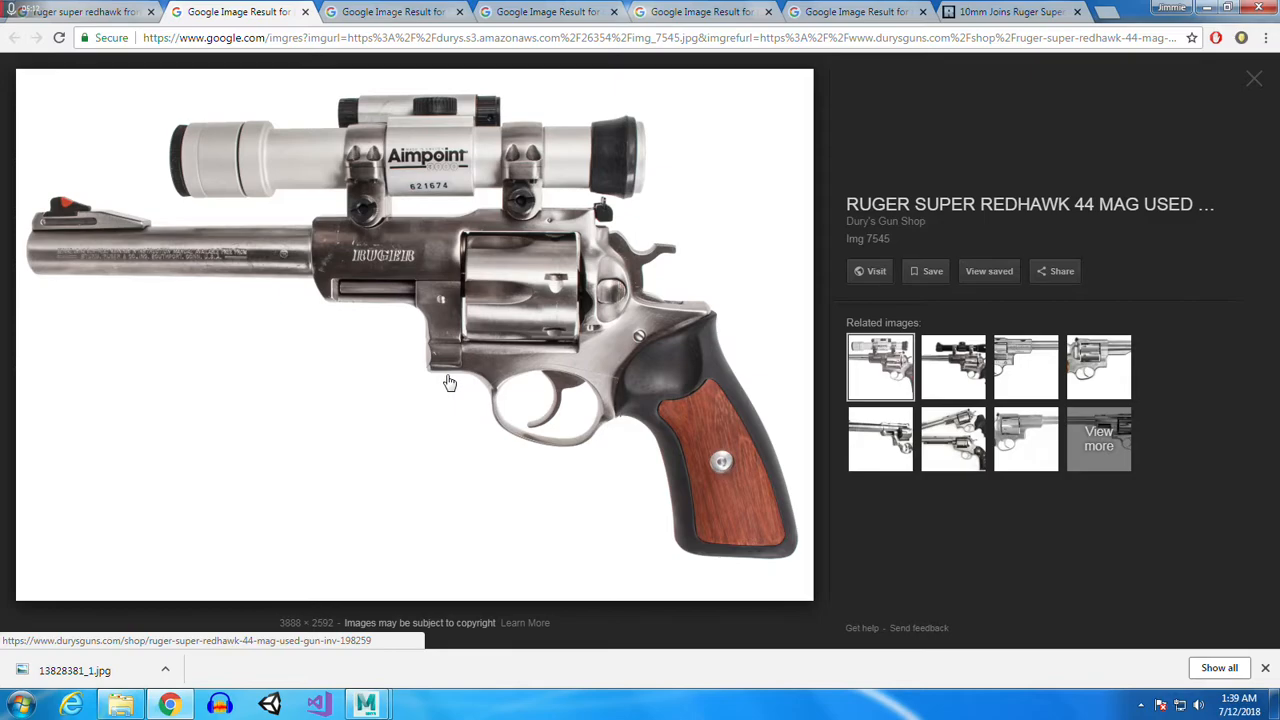
{"action": "right_click", "coordinate": [440, 306]}
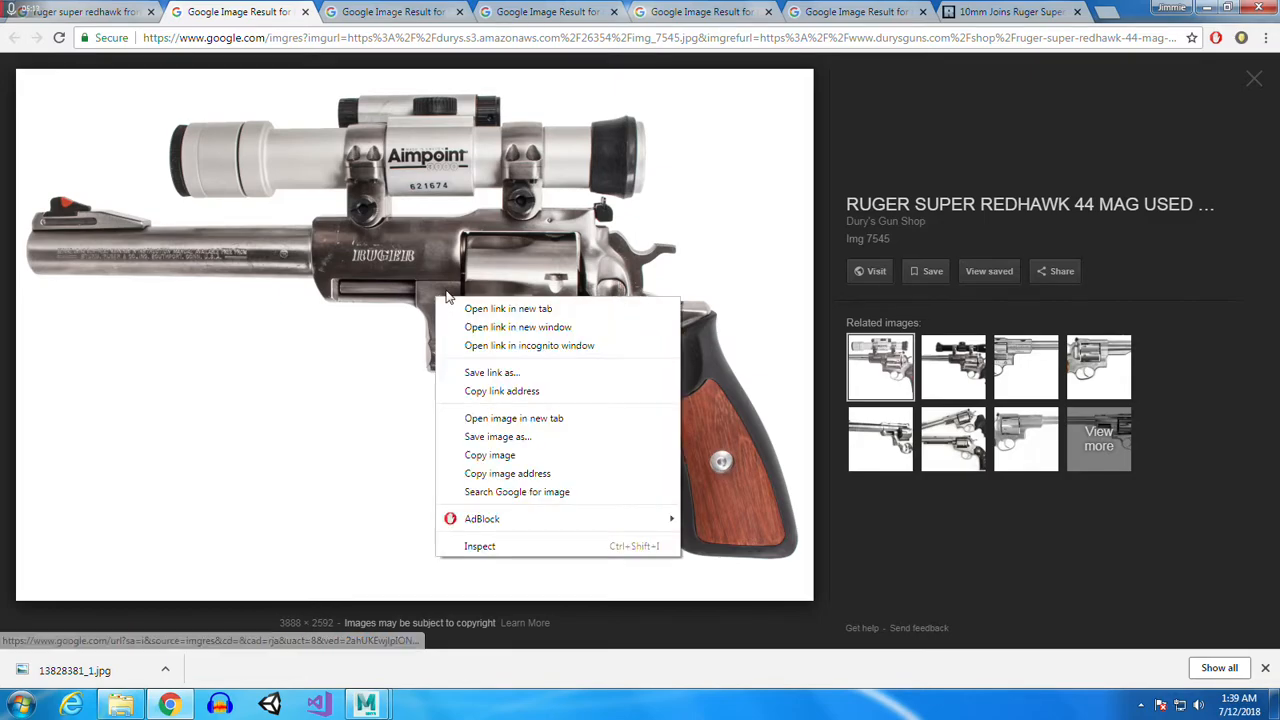
{"action": "left_click", "coordinate": [553, 440]}
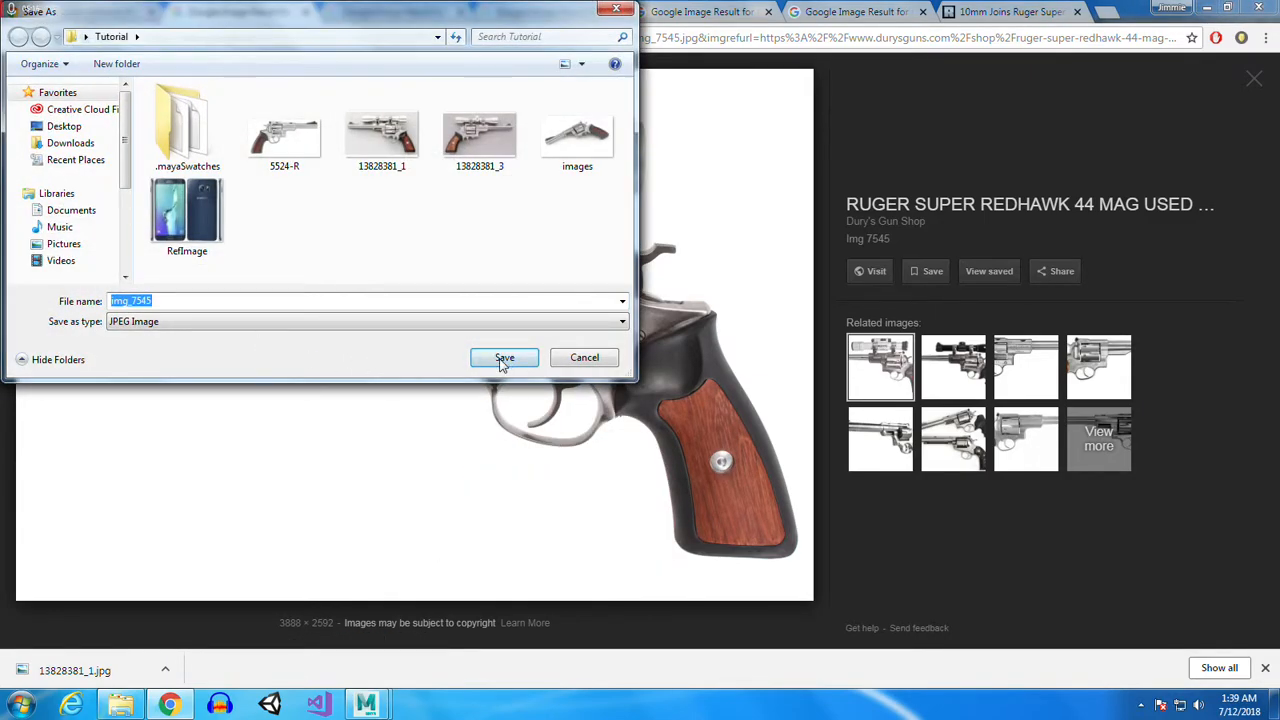
{"action": "left_click", "coordinate": [504, 358]}
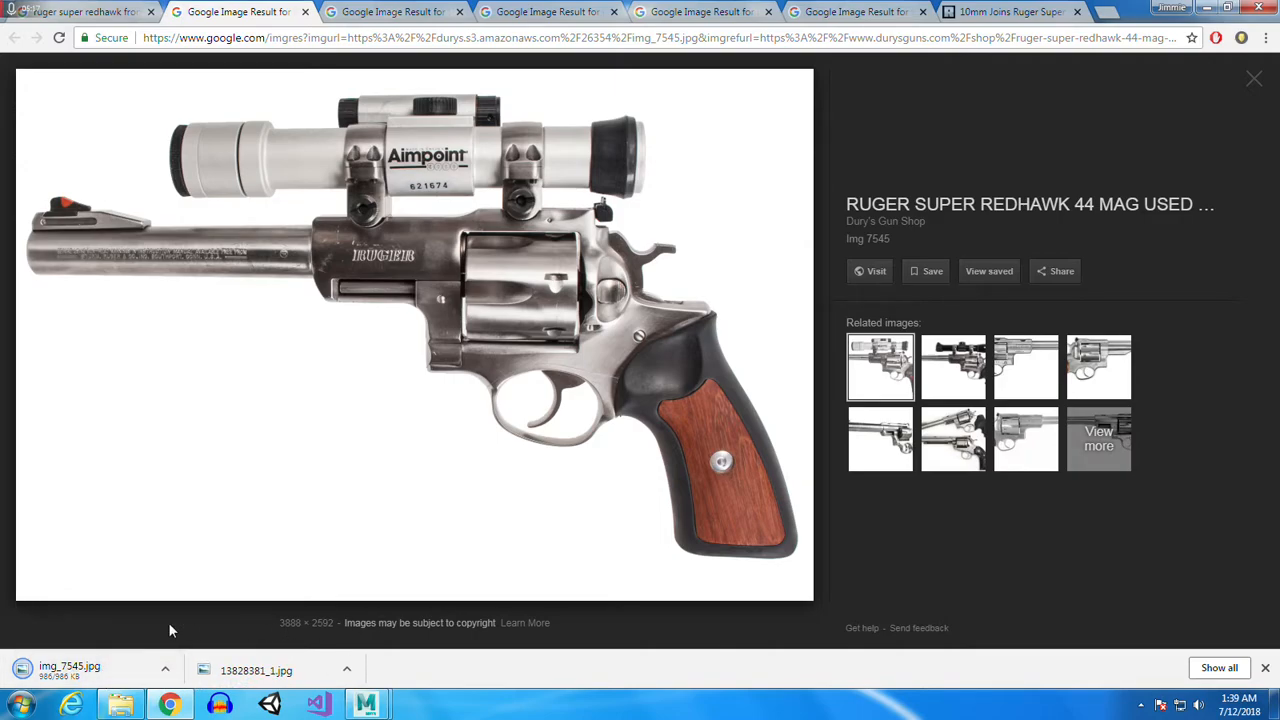
Open the downloaded img_7545 and examine the barrel engraving, front sight, frame and cylinder up close, then close the viewer
{"action": "left_click", "coordinate": [65, 668]}
{"action": "scroll", "coordinate": [594, 337], "scroll_direction": "up", "scroll_amount": 3}
{"action": "scroll", "coordinate": [654, 415], "scroll_direction": "up", "scroll_amount": 2}
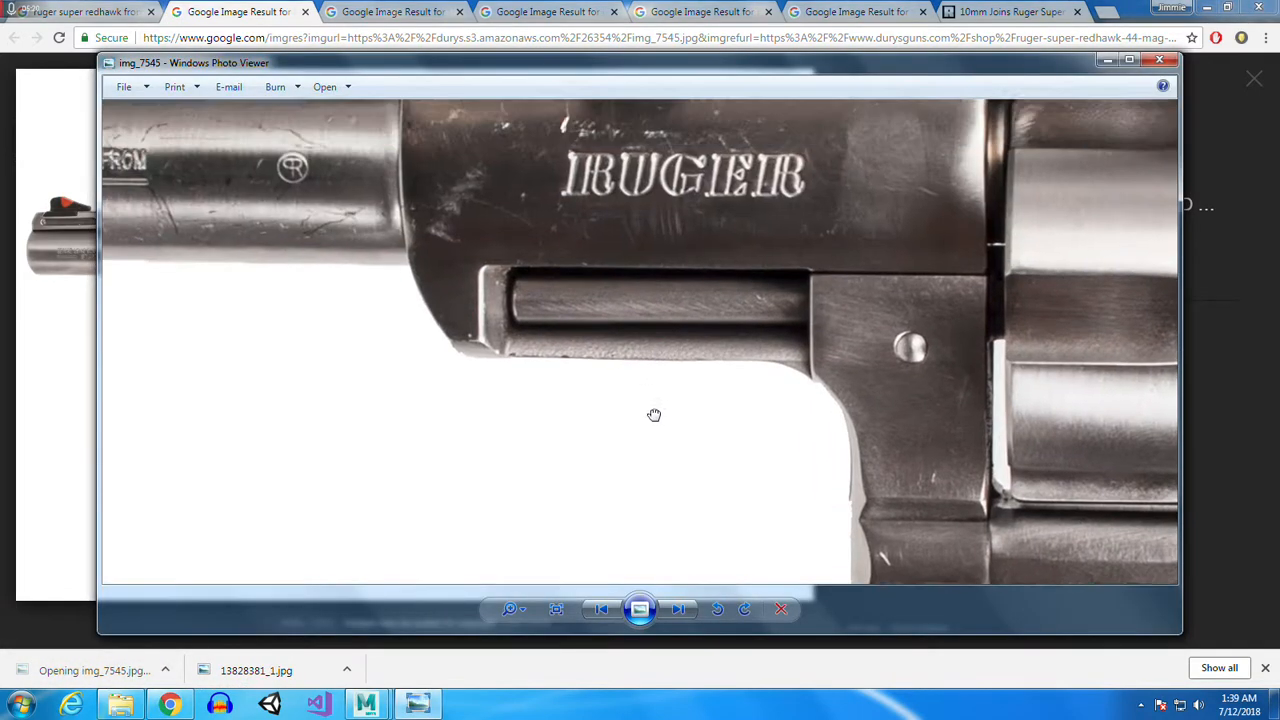
{"action": "left_click_drag", "start_coordinate": [652, 402], "coordinate": [723, 598]}
{"action": "left_click_drag", "start_coordinate": [560, 411], "coordinate": [875, 415]}
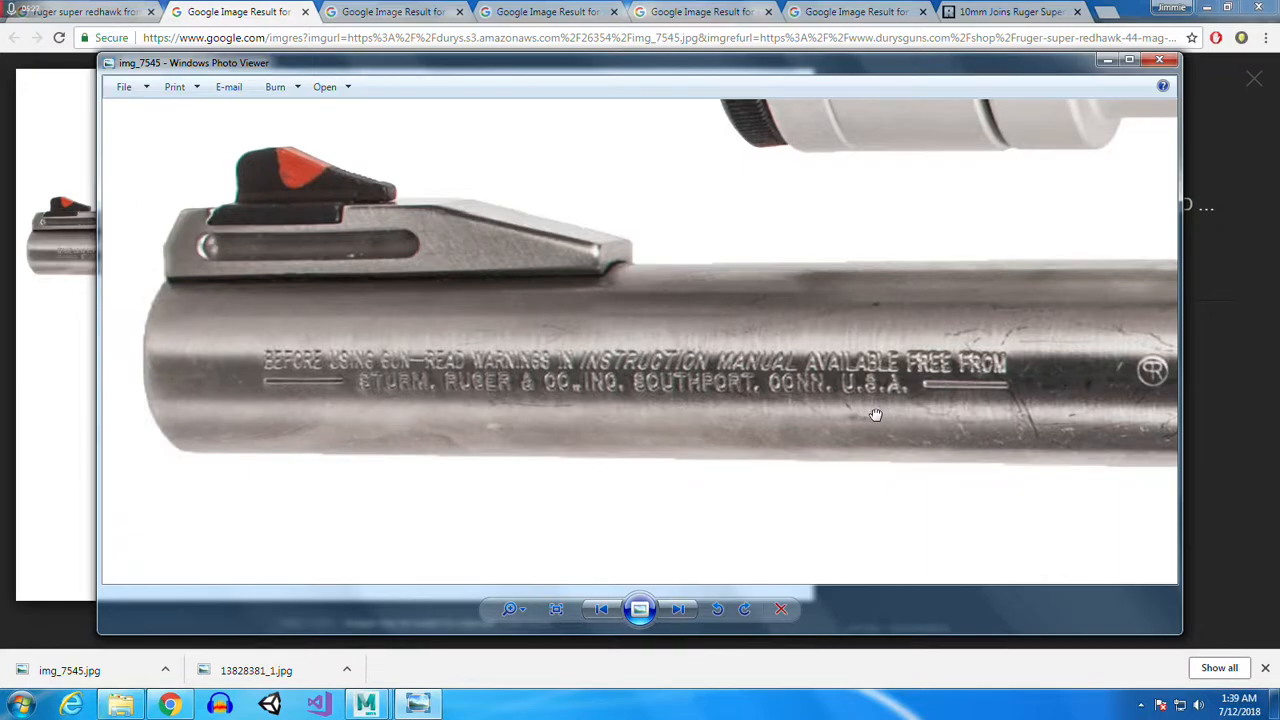
{"action": "left_click_drag", "start_coordinate": [1040, 402], "coordinate": [310, 400]}
{"action": "left_click_drag", "start_coordinate": [956, 328], "coordinate": [256, 297]}
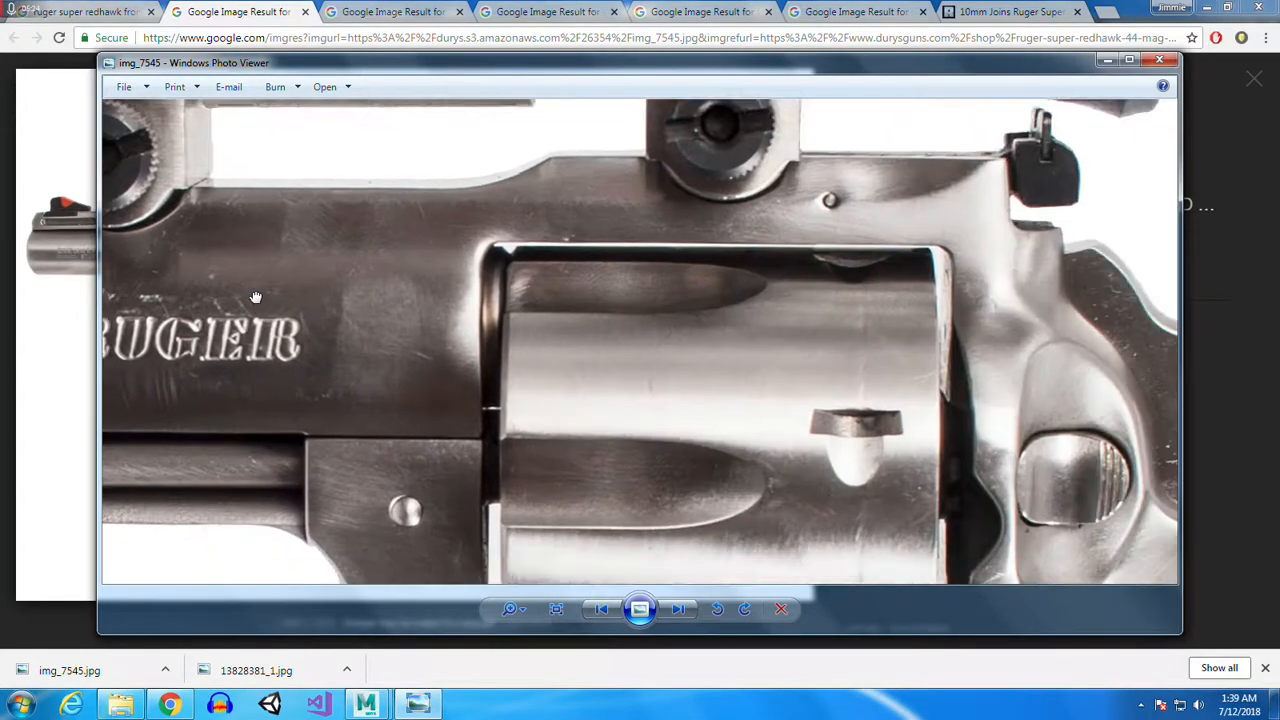
{"action": "left_click_drag", "start_coordinate": [834, 402], "coordinate": [586, 331]}
{"action": "scroll", "coordinate": [835, 462], "scroll_direction": "down", "scroll_amount": 5}
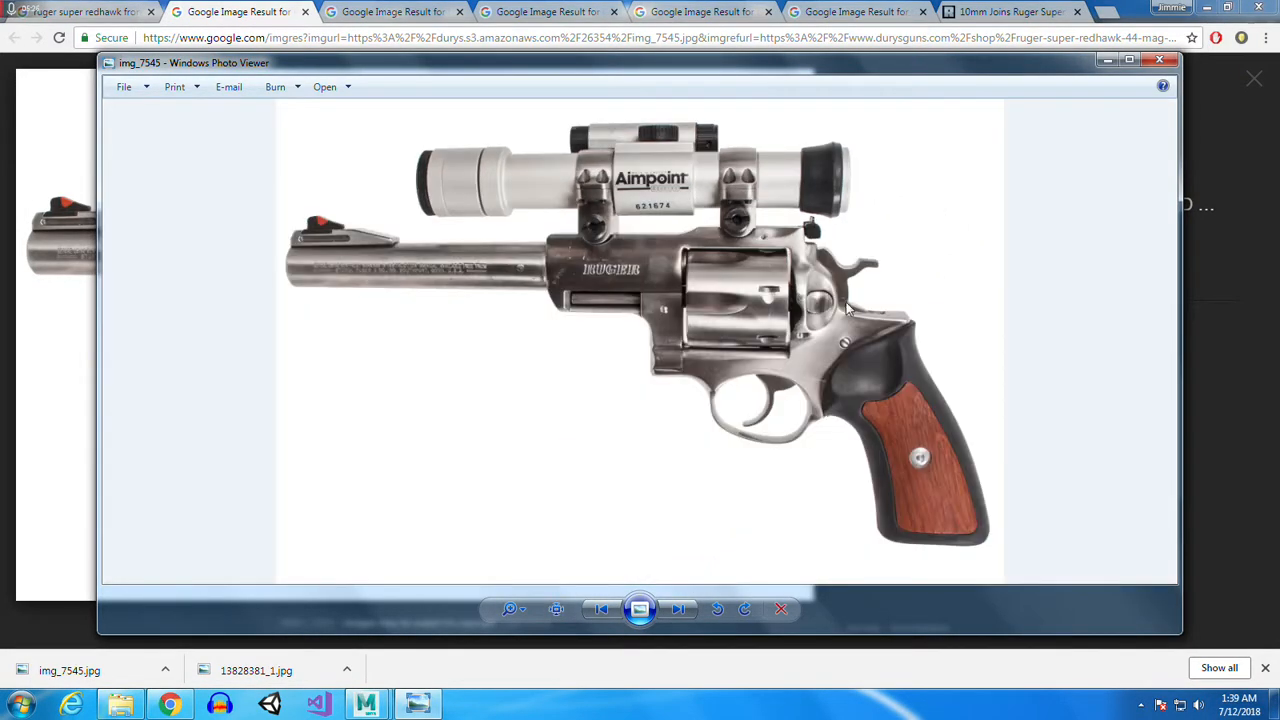
{"action": "left_click", "coordinate": [1157, 61]}
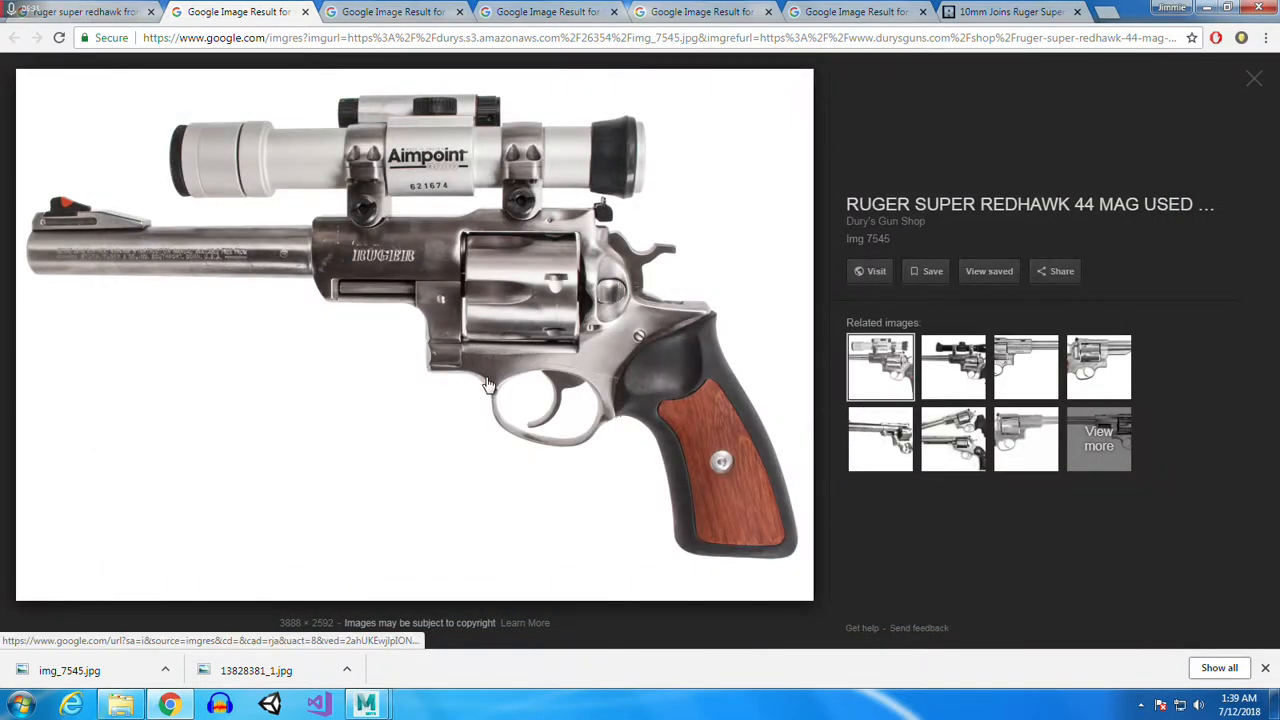
Visit the image's source page at Dury's Gun Shop and open the right-facing revolver photo in a new tab
{"action": "left_click", "coordinate": [870, 271]}
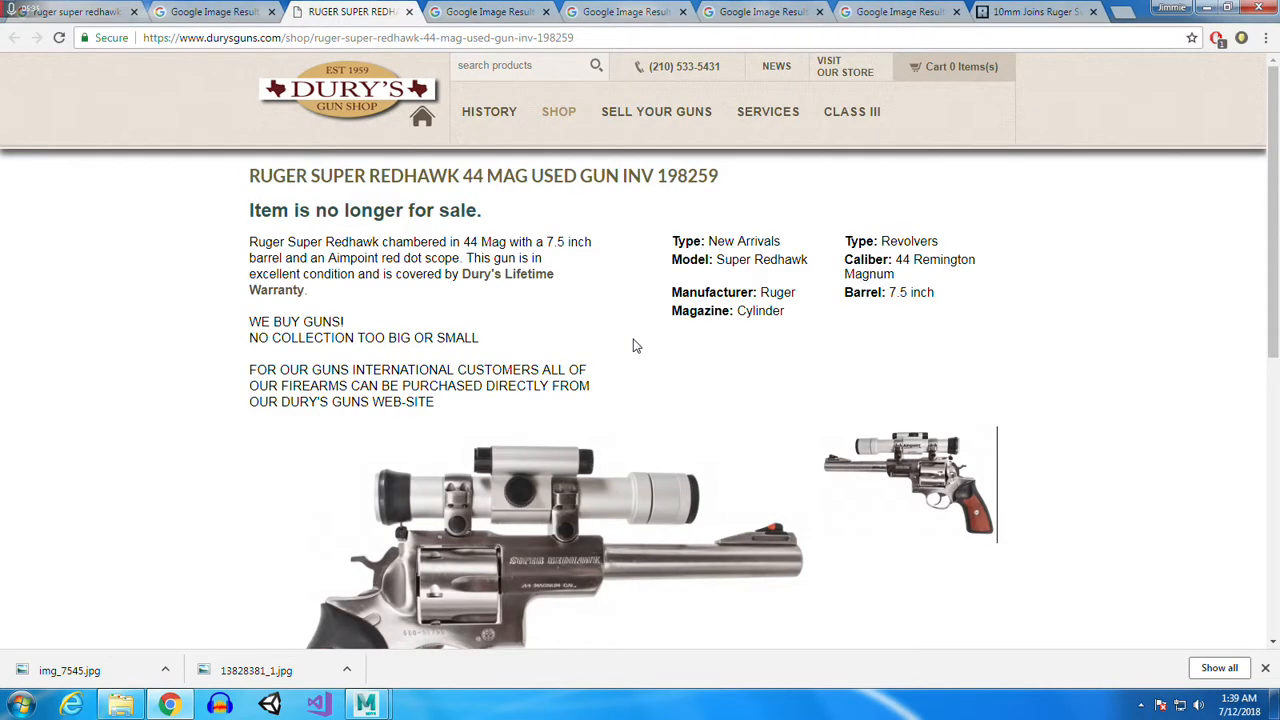
{"action": "scroll", "coordinate": [700, 406], "scroll_direction": "down", "scroll_amount": 2}
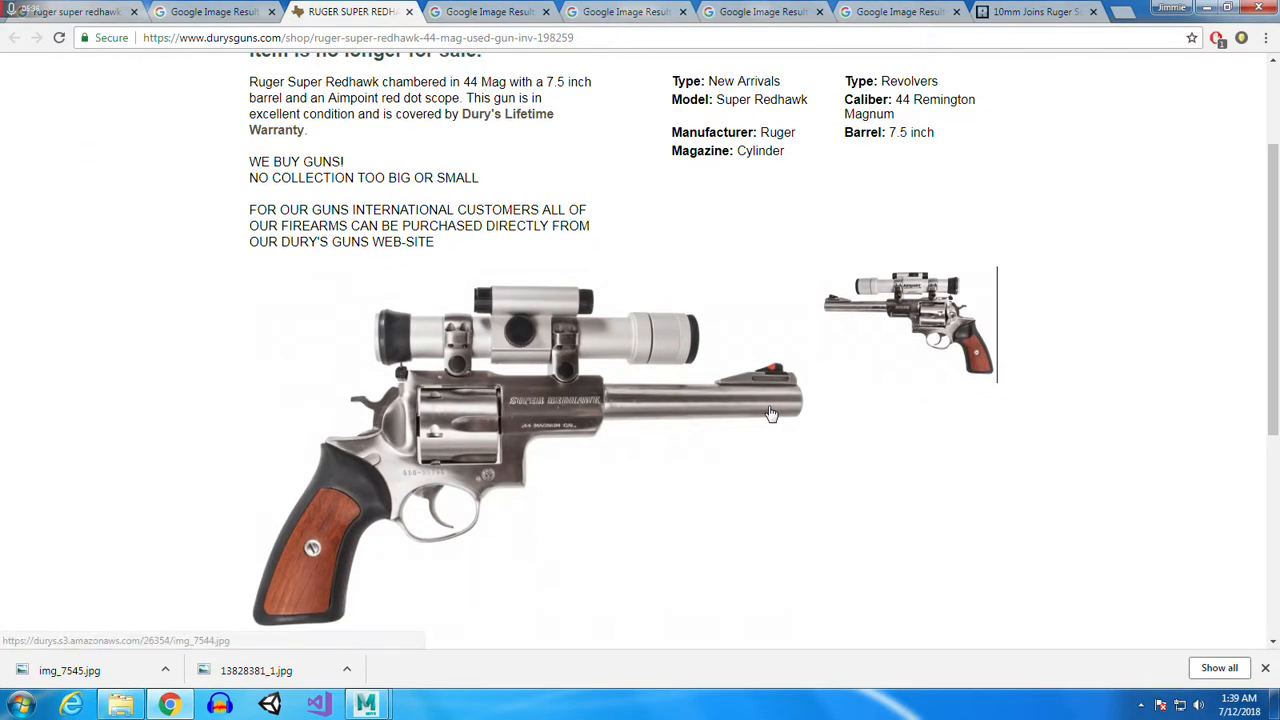
{"action": "right_click", "coordinate": [547, 414]}
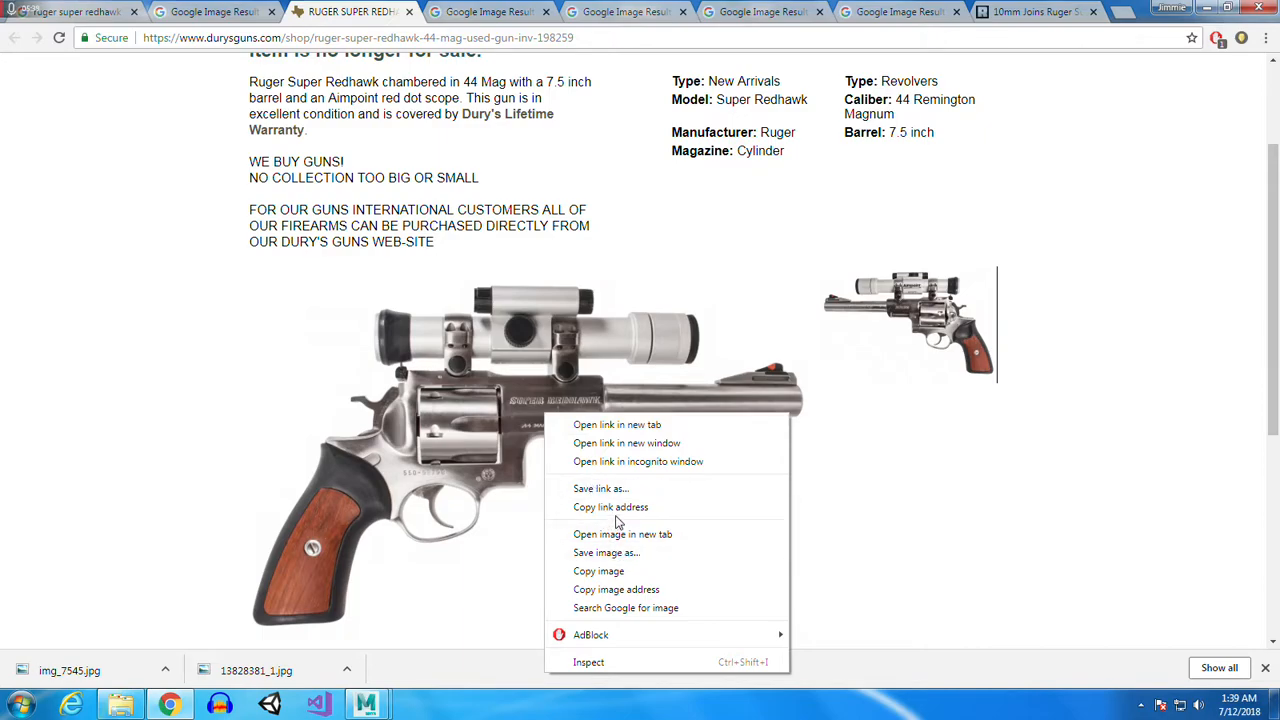
{"action": "left_click", "coordinate": [615, 534]}
{"action": "left_click", "coordinate": [430, 12]}
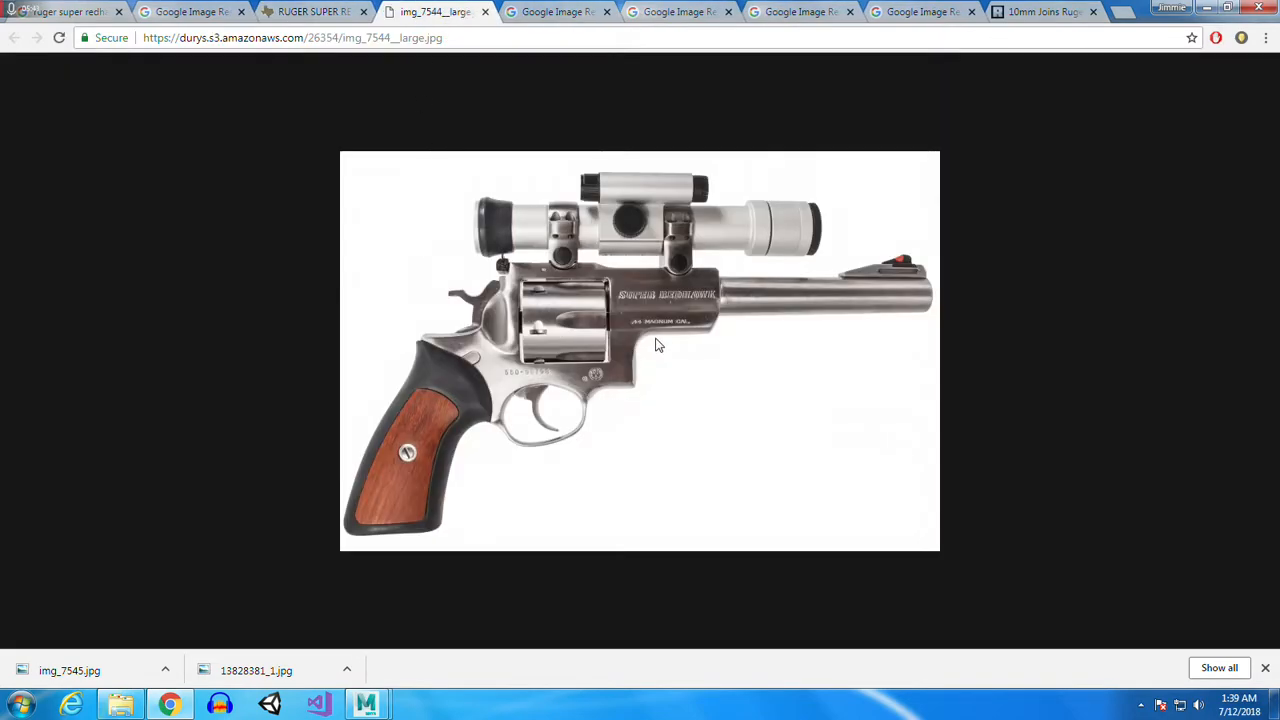
Inspect the cylinder and frame engravings of the right-facing photo at high magnification, and return the page zoom to 100%
{"action": "scroll", "coordinate": [656, 340], "scroll_direction": "up", "scroll_amount": 7, "text": "ctrl"}
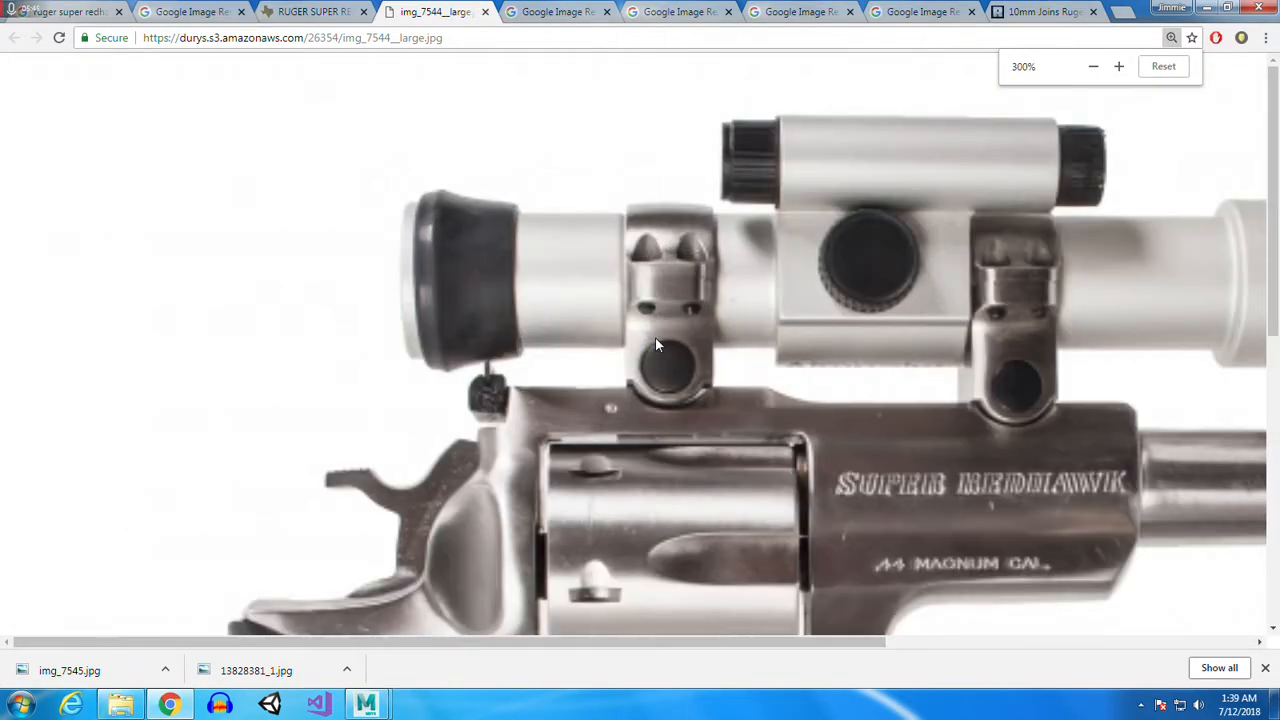
{"action": "scroll", "coordinate": [655, 345], "scroll_direction": "up", "scroll_amount": 1, "text": "ctrl"}
{"action": "left_click_drag", "start_coordinate": [657, 345], "coordinate": [901, 427]}
{"action": "left_click_drag", "start_coordinate": [614, 643], "coordinate": [800, 643]}
{"action": "left_click_drag", "start_coordinate": [1274, 192], "coordinate": [1277, 316]}
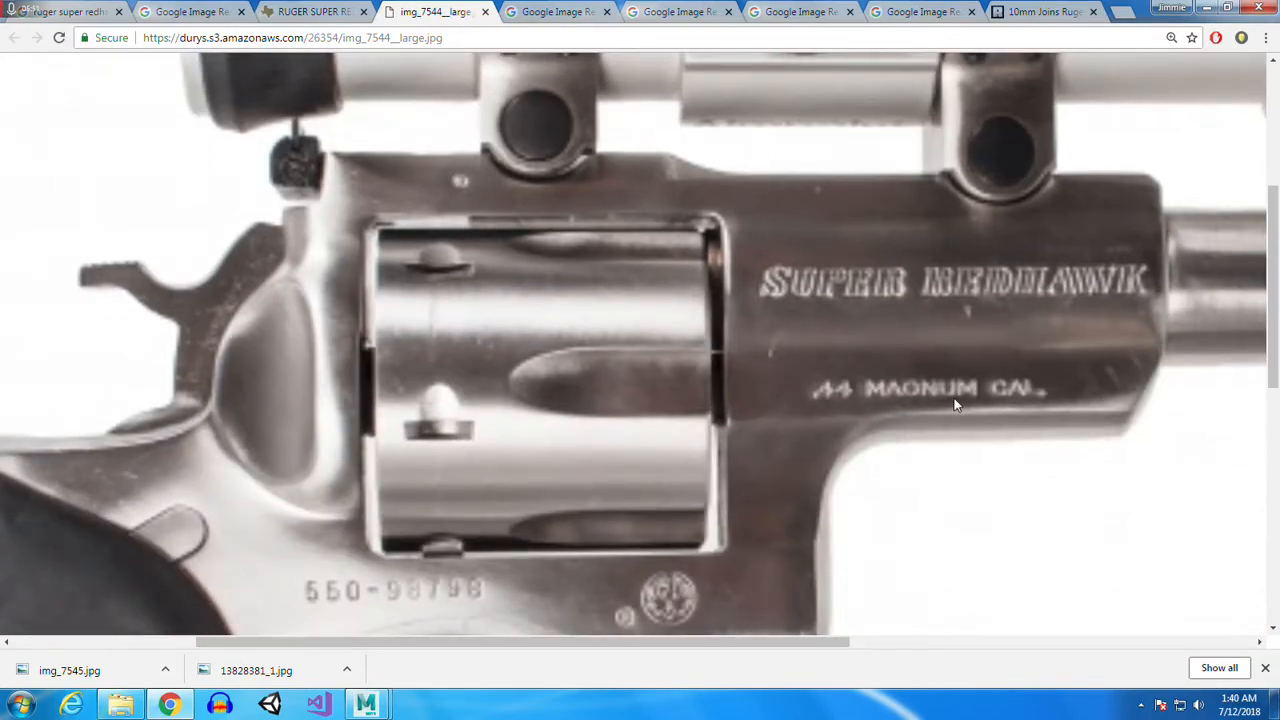
{"action": "scroll", "coordinate": [955, 405], "scroll_direction": "down", "scroll_amount": 5, "text": "ctrl"}
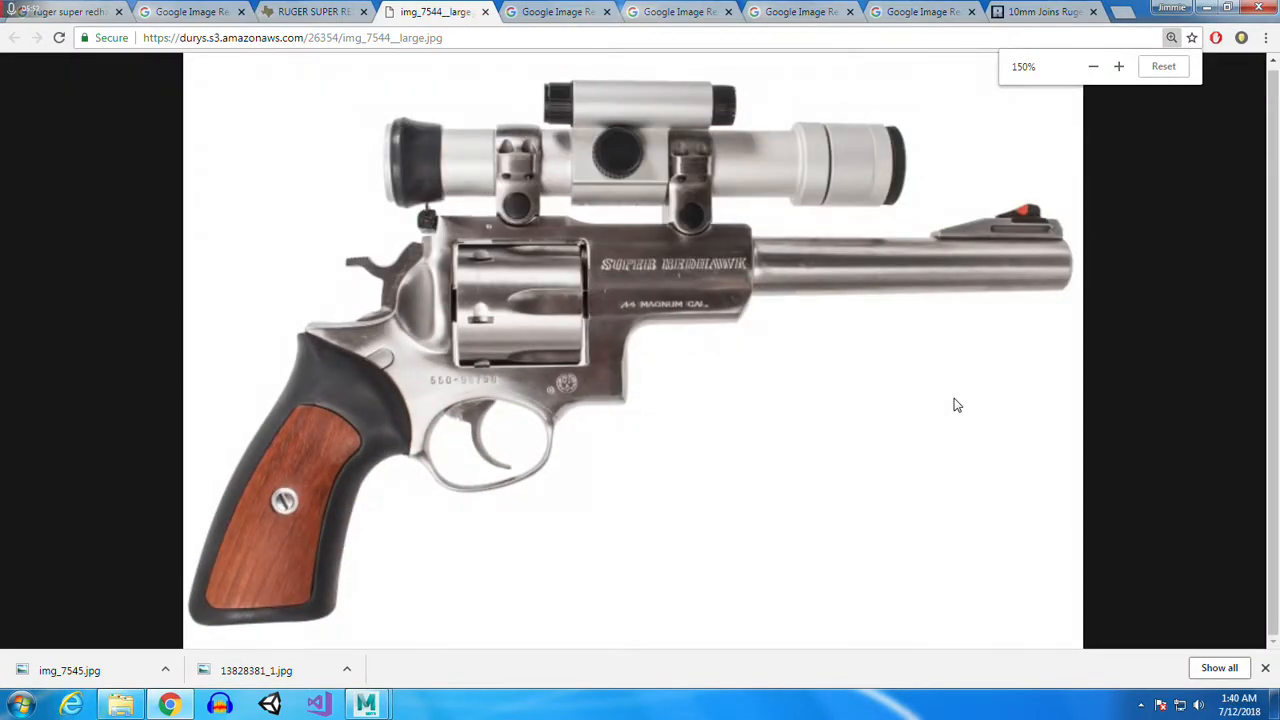
{"action": "scroll", "coordinate": [955, 405], "scroll_direction": "down", "scroll_amount": 3, "text": "ctrl"}
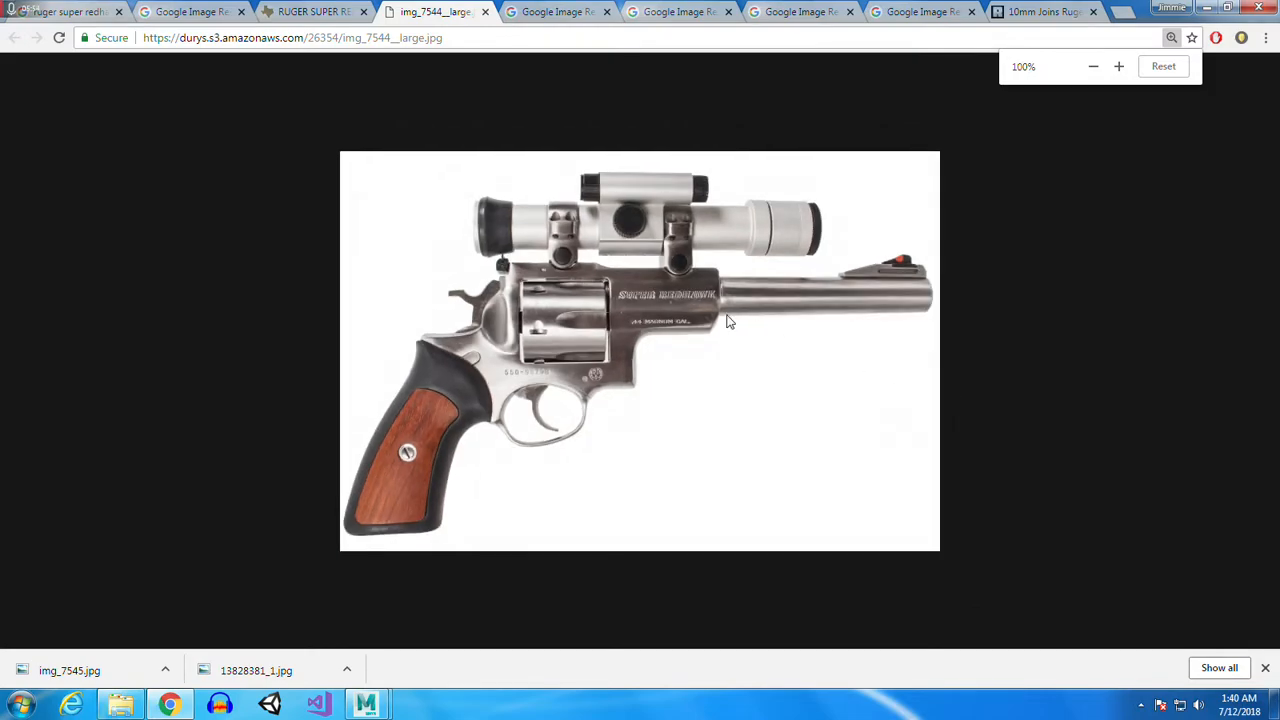
Save the right-facing revolver photo as img_7544__large in the Tutorial folder
{"action": "right_click", "coordinate": [729, 321]}
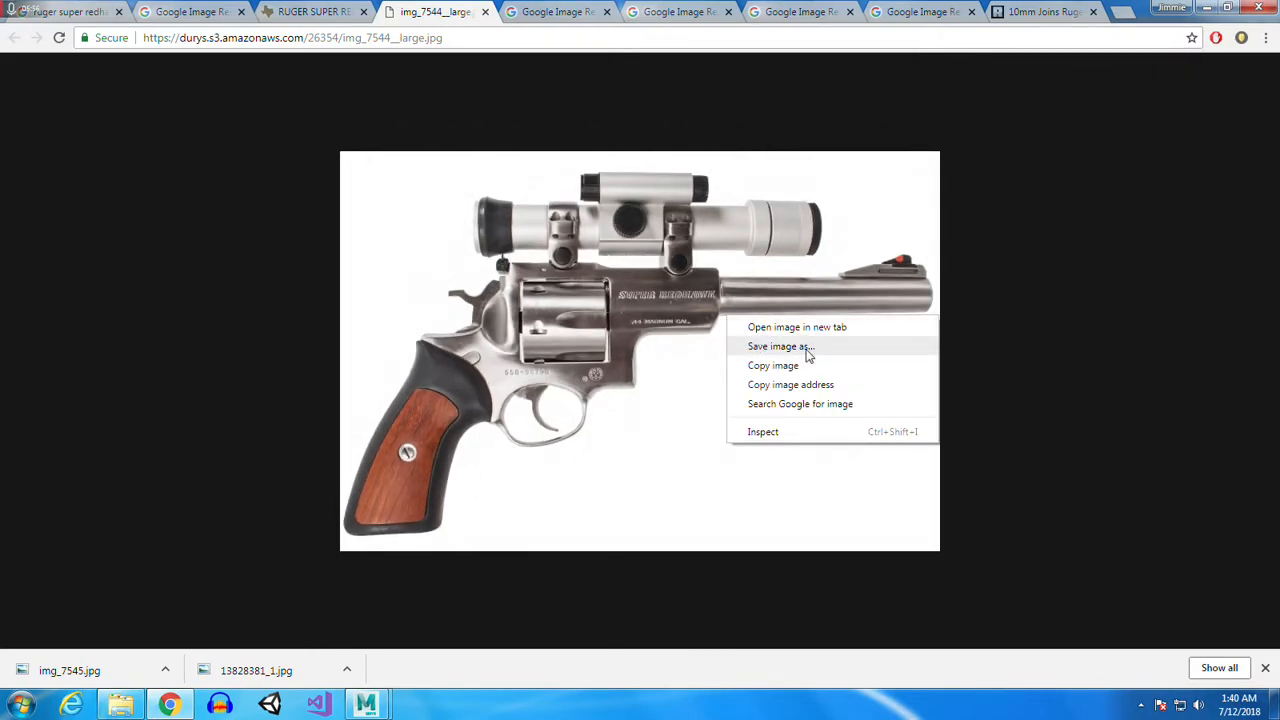
{"action": "left_click", "coordinate": [780, 346]}
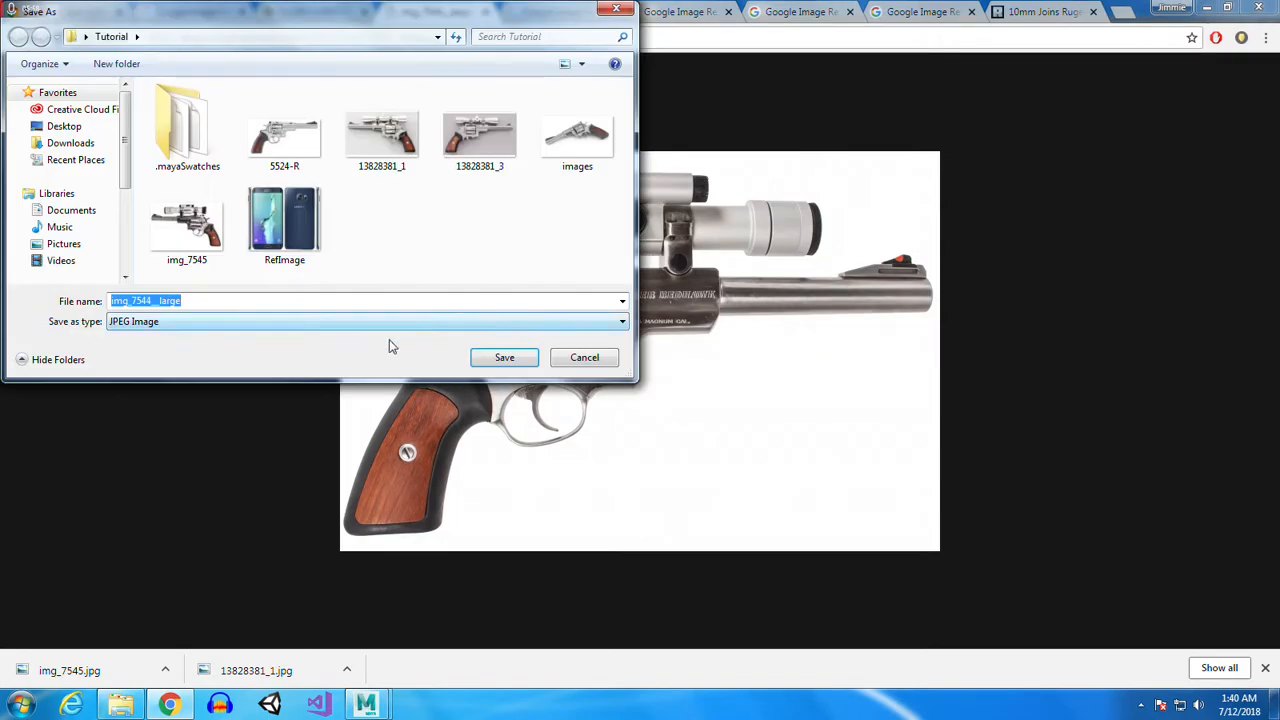
{"action": "left_click", "coordinate": [503, 358]}
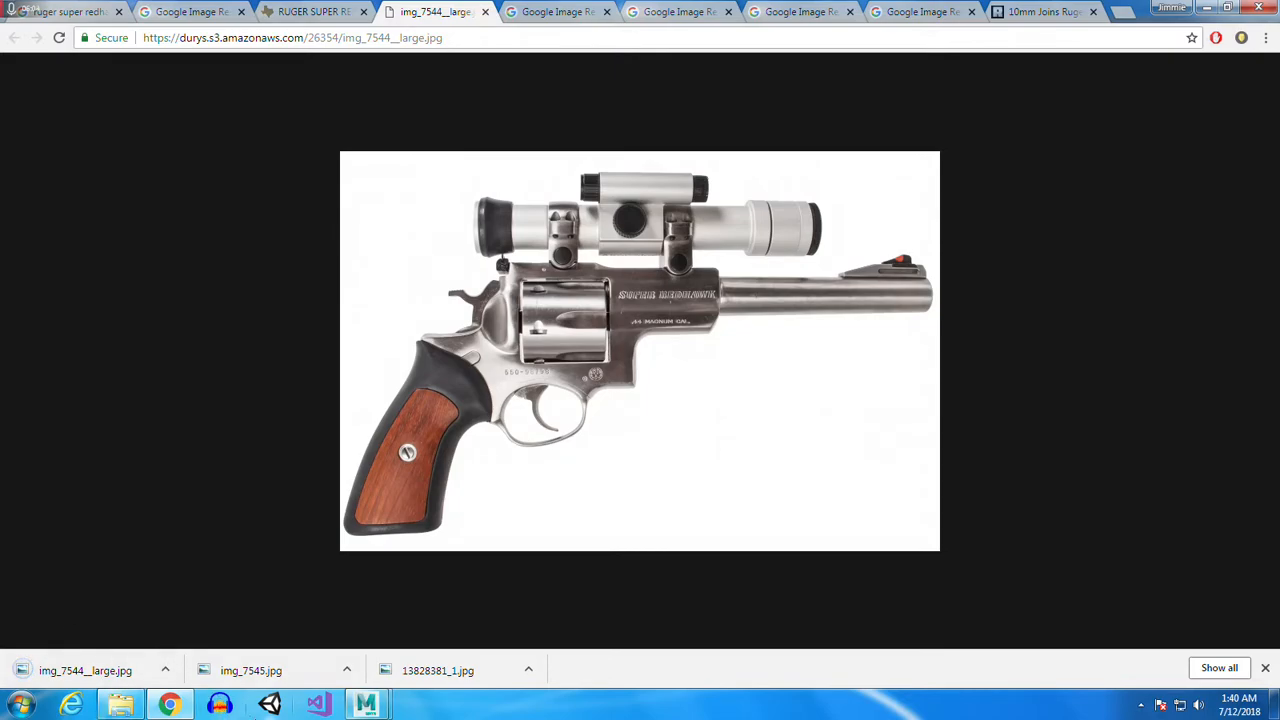
Switch to Maya and maximize the side orthographic view
{"action": "mouse_move", "coordinate": [366, 704]}
{"action": "left_click", "coordinate": [482, 584]}
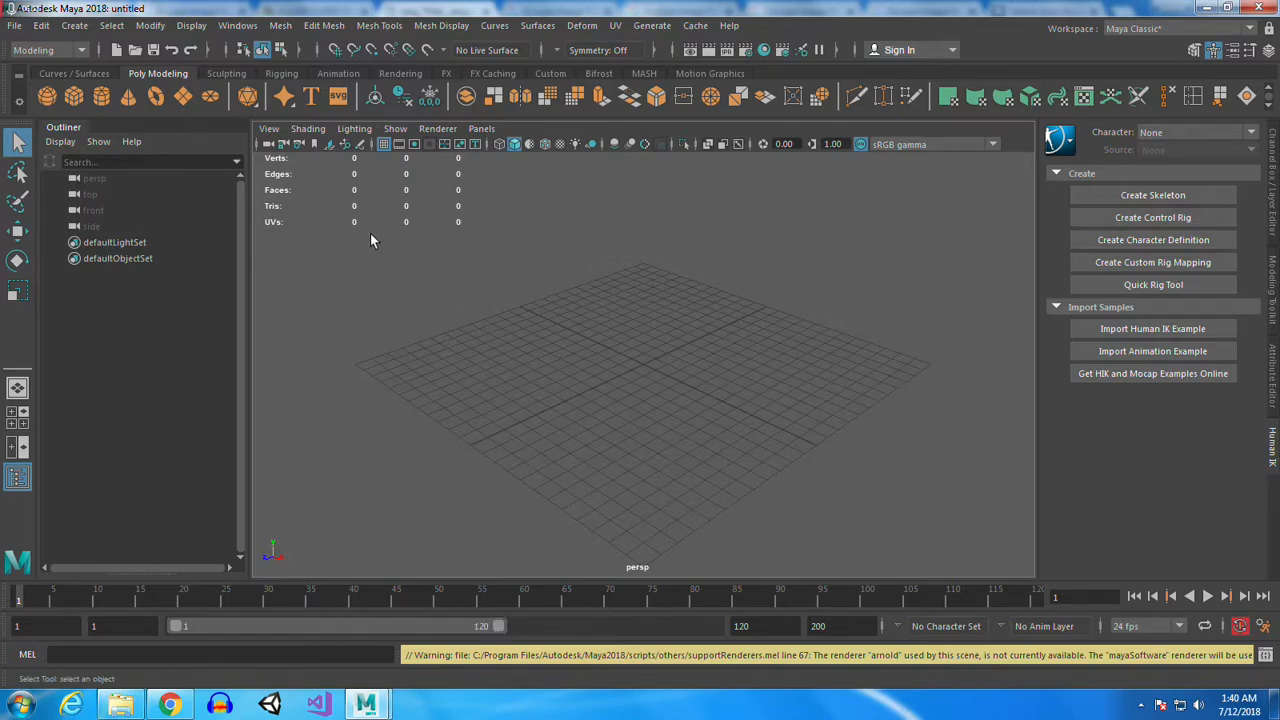
{"action": "key", "text": "space"}
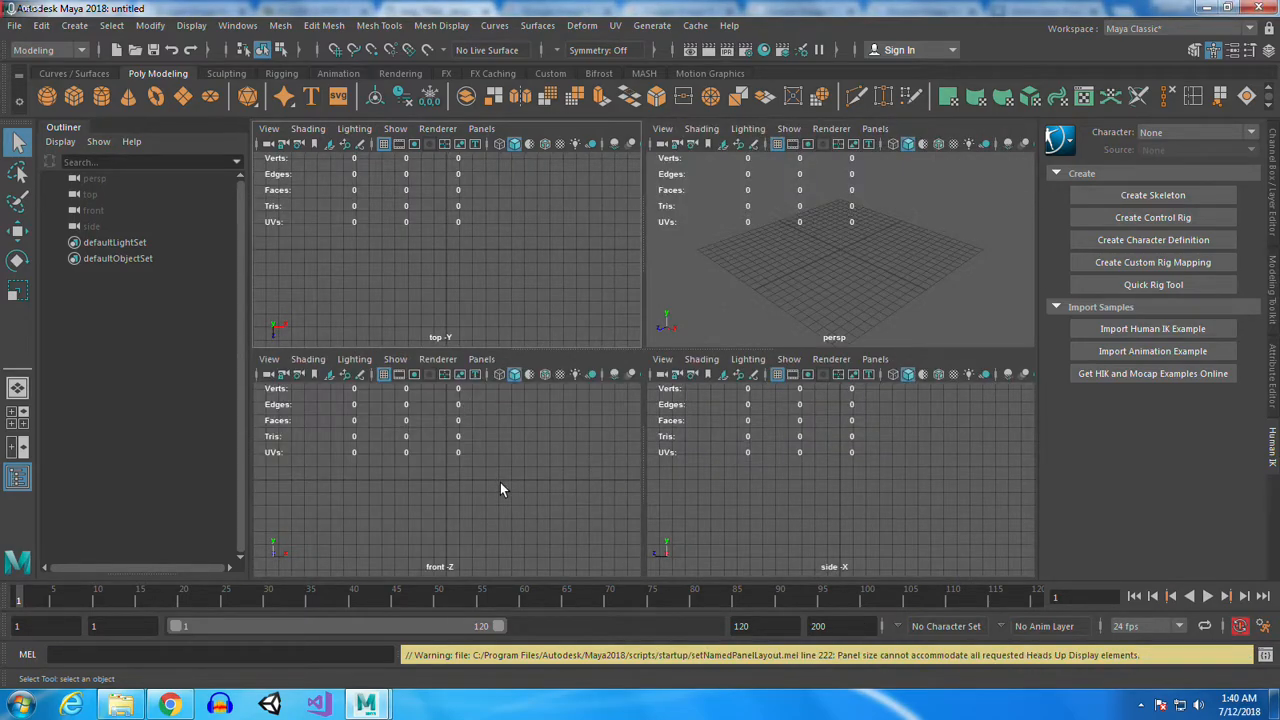
{"action": "key", "text": "space"}
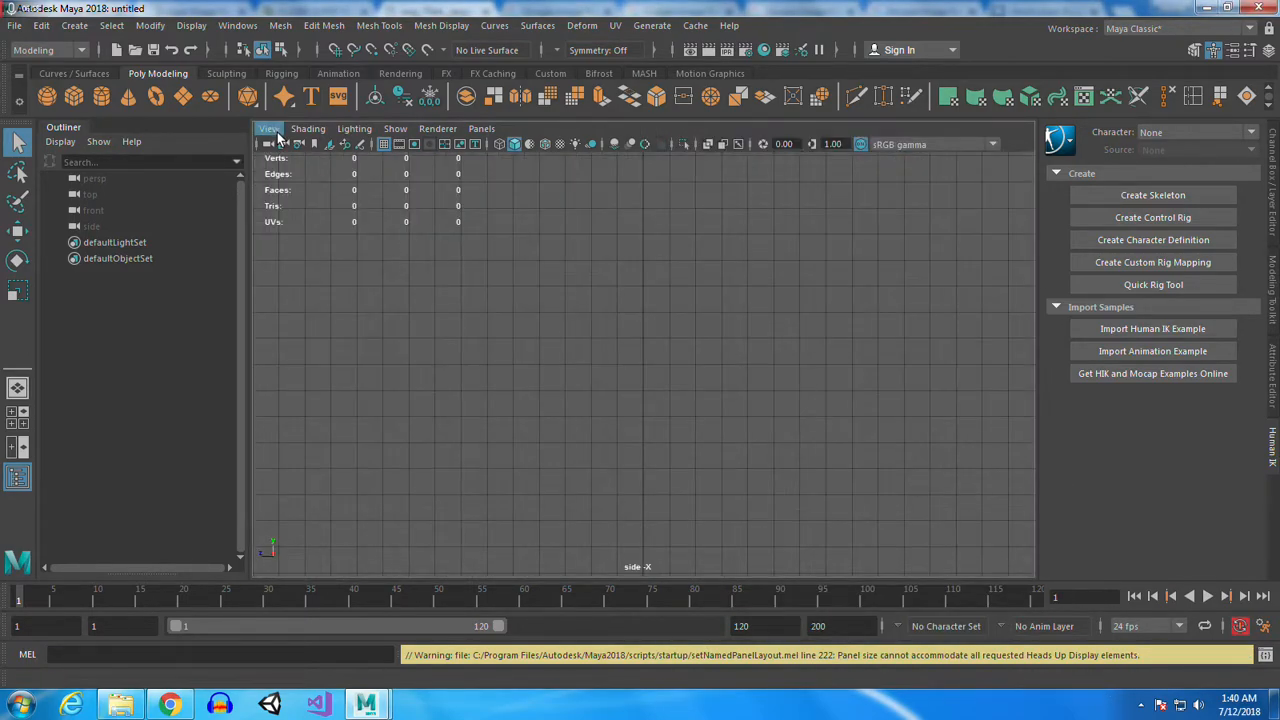
Import img_7544__large.jpg from the desktop's Tutorial folder as an image plane in the side view
{"action": "left_click", "coordinate": [270, 129]}
{"action": "mouse_move", "coordinate": [371, 485]}
{"action": "left_click", "coordinate": [612, 495]}
{"action": "left_click", "coordinate": [154, 192]}
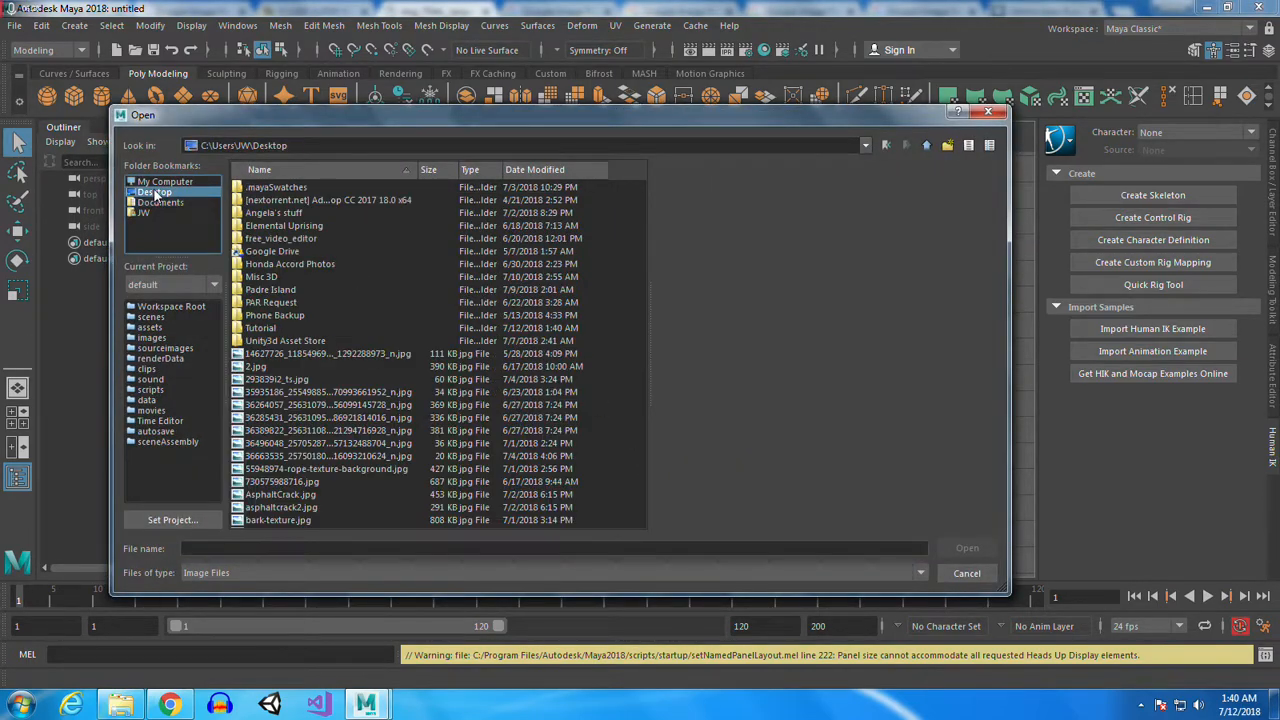
{"action": "double_click", "coordinate": [258, 330]}
{"action": "left_click", "coordinate": [272, 253]}
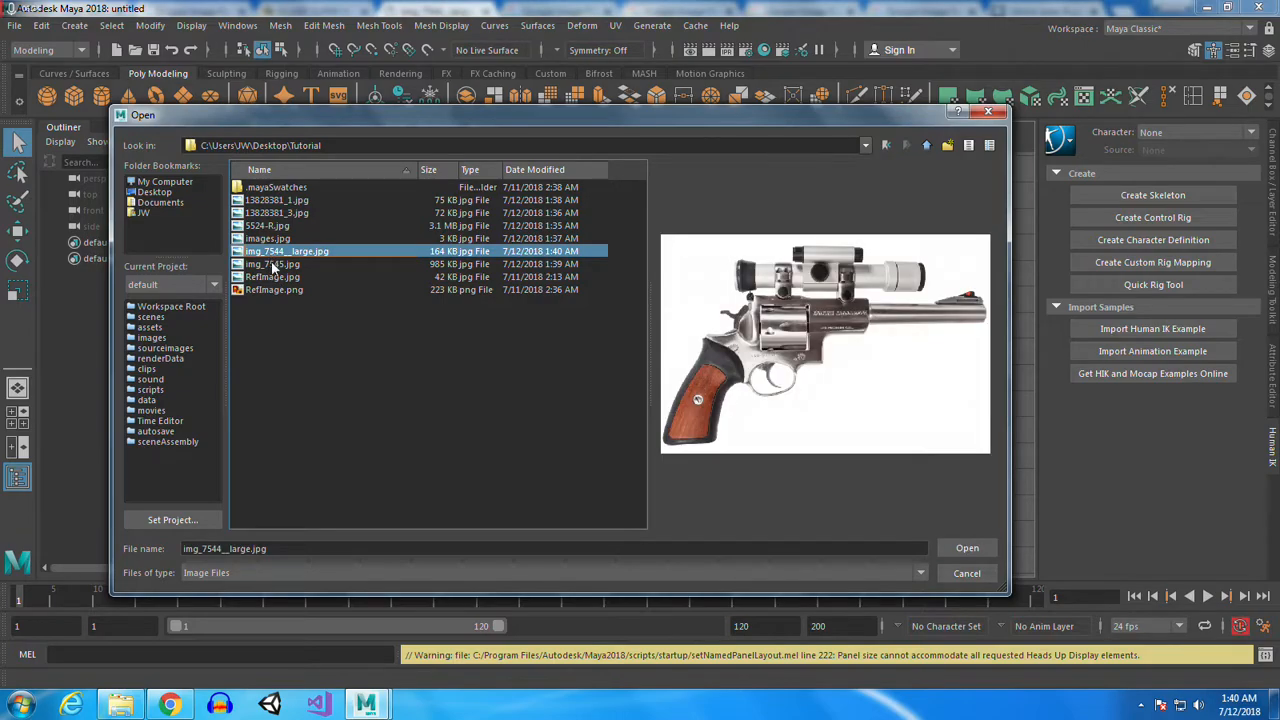
{"action": "left_click", "coordinate": [967, 549]}
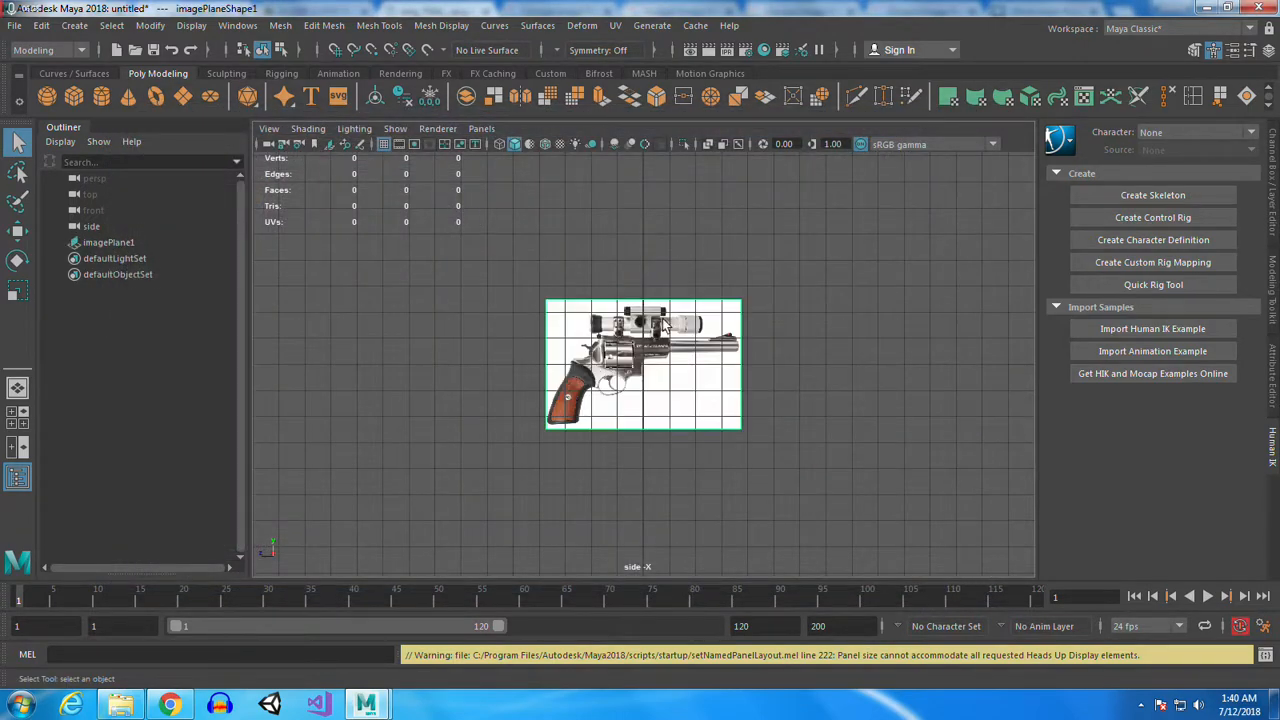
Examine the imported revolver image plane at closer range in the side view, from the grip and hammer to the scope and barrel
{"action": "scroll", "coordinate": [633, 317], "scroll_direction": "up", "scroll_amount": 4}
{"action": "key", "text": "space"}
{"action": "key", "text": "space"}
{"action": "left_click_drag", "start_coordinate": [771, 474], "coordinate": [741, 345], "text": "alt"}
{"action": "key", "text": "w"}
{"action": "key", "text": "space"}
{"action": "key", "text": "space"}
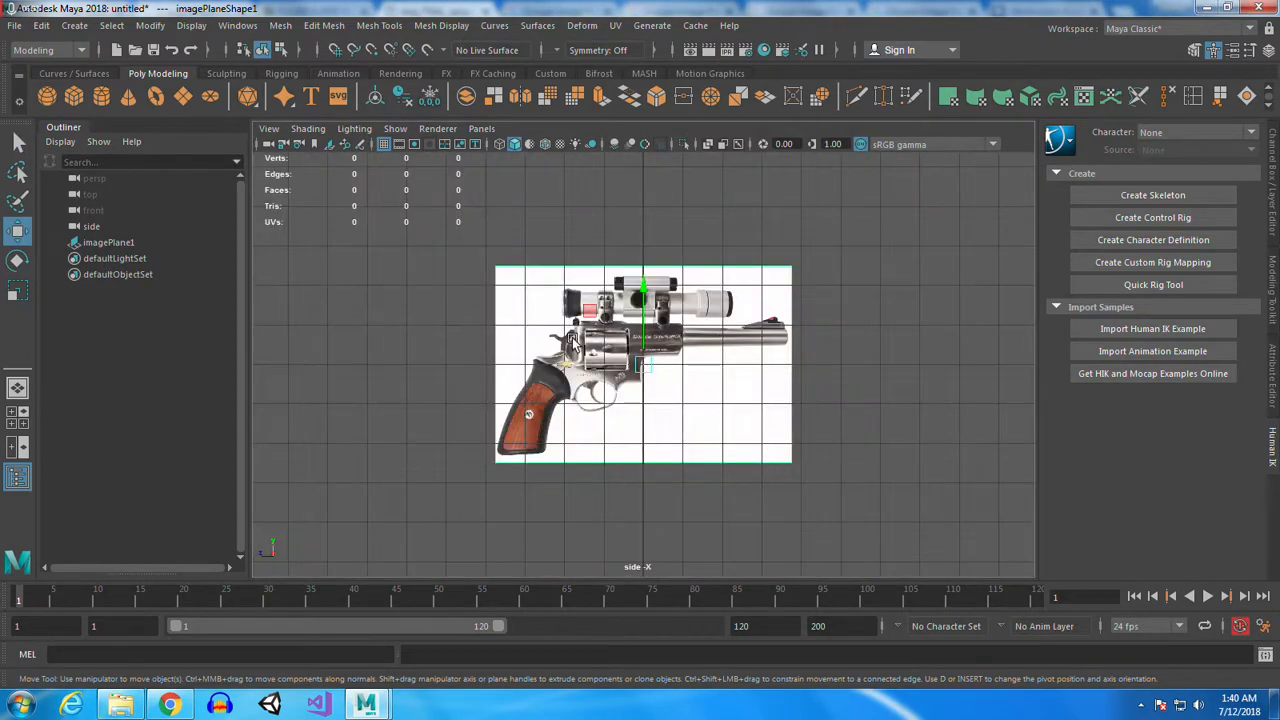
{"action": "scroll", "coordinate": [572, 342], "scroll_direction": "up", "scroll_amount": 5}
{"action": "left_click", "coordinate": [762, 445]}
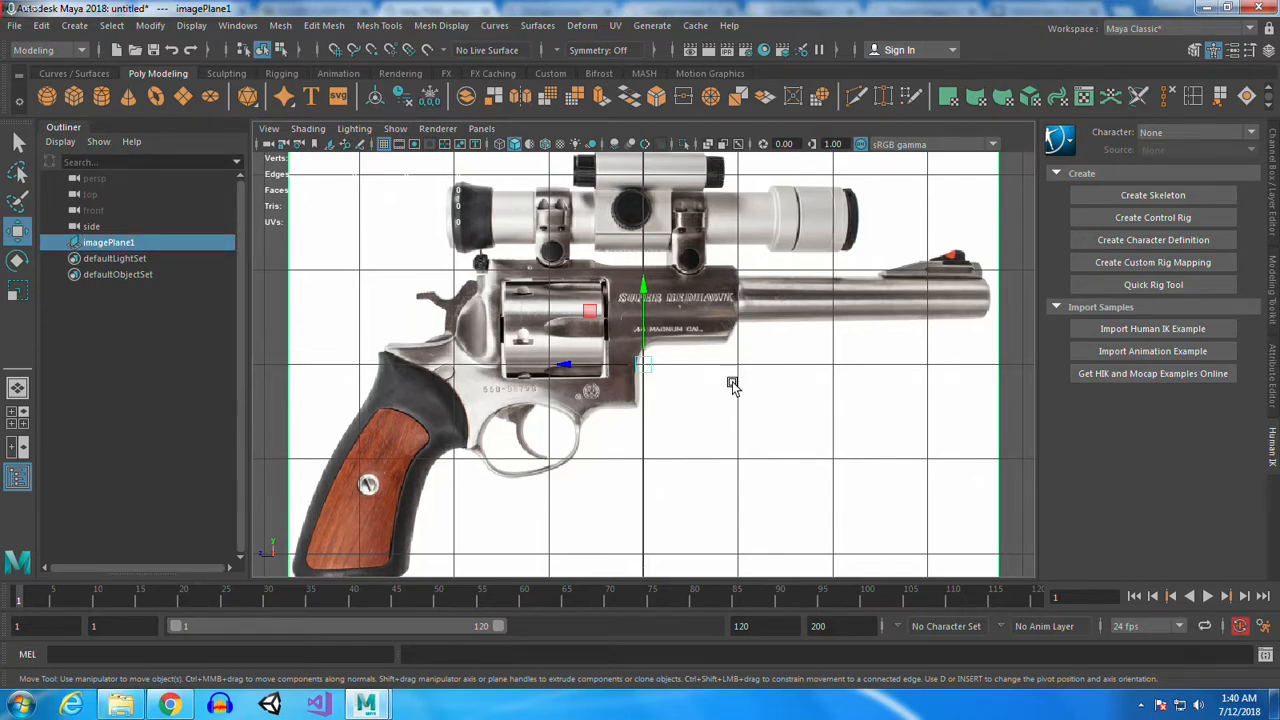
{"action": "middle_click_drag", "start_coordinate": [640, 376], "coordinate": [809, 378], "text": "alt"}
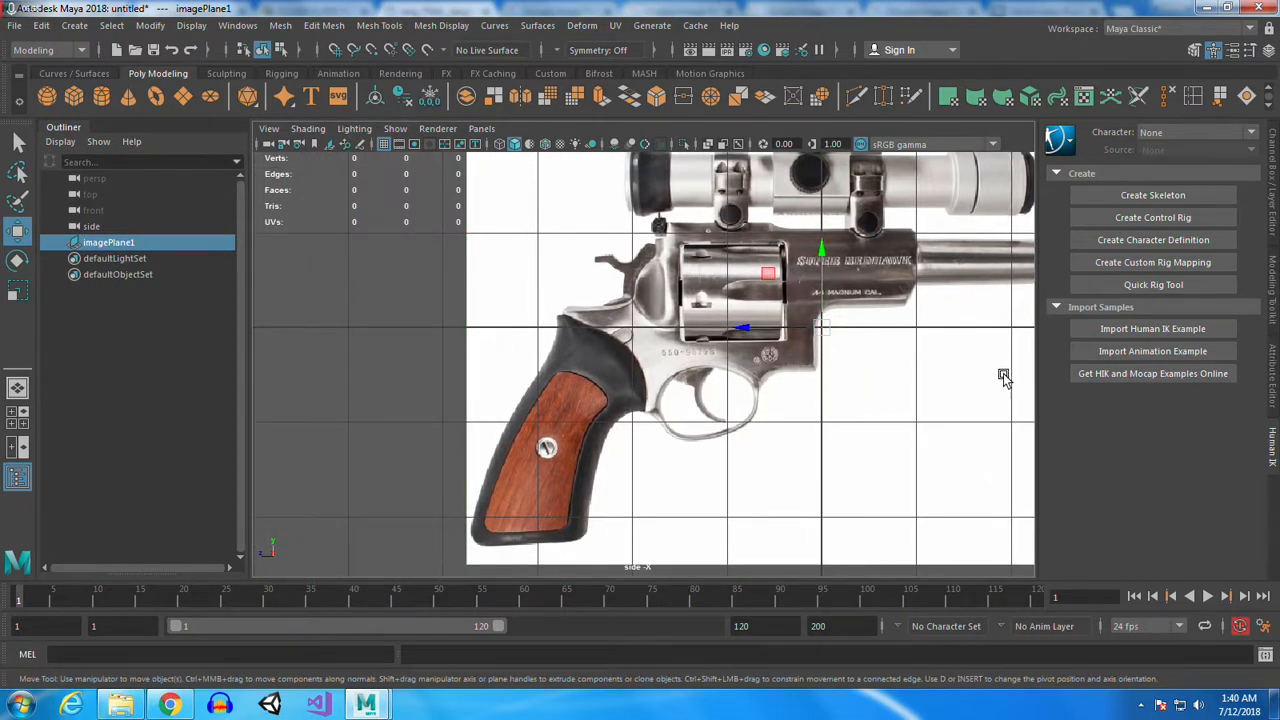
{"action": "middle_click_drag", "start_coordinate": [924, 404], "coordinate": [848, 440], "text": "alt"}
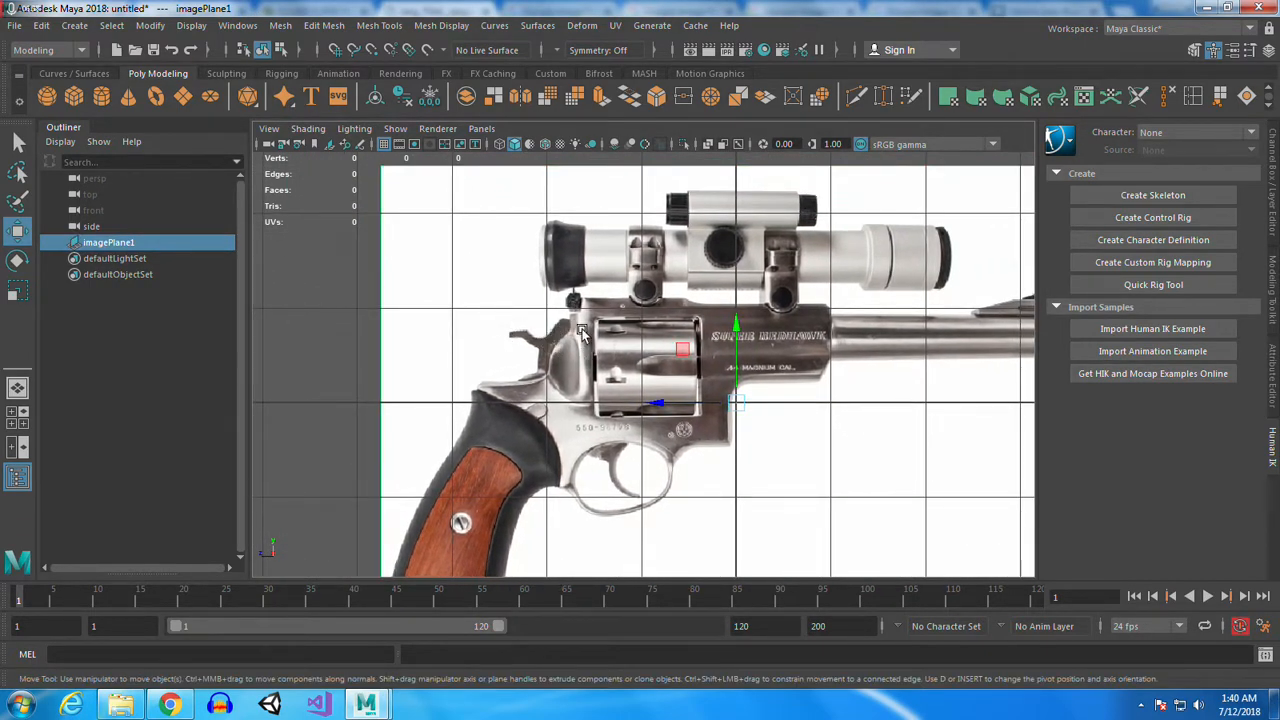
Create a polygon cube and move the image plane behind it to about -10.5 in X
{"action": "left_click", "coordinate": [74, 96]}
{"action": "scroll", "coordinate": [560, 363], "scroll_direction": "up", "scroll_amount": 2}
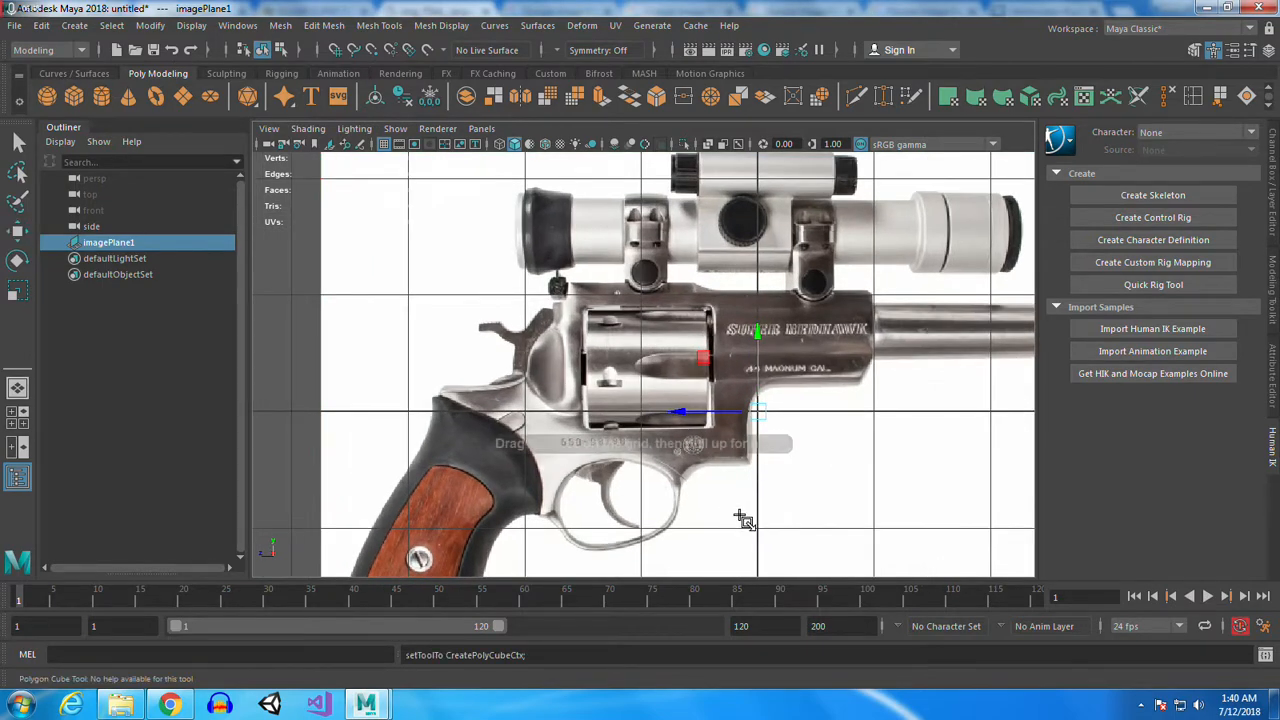
{"action": "scroll", "coordinate": [560, 363], "scroll_direction": "up", "scroll_amount": 4}
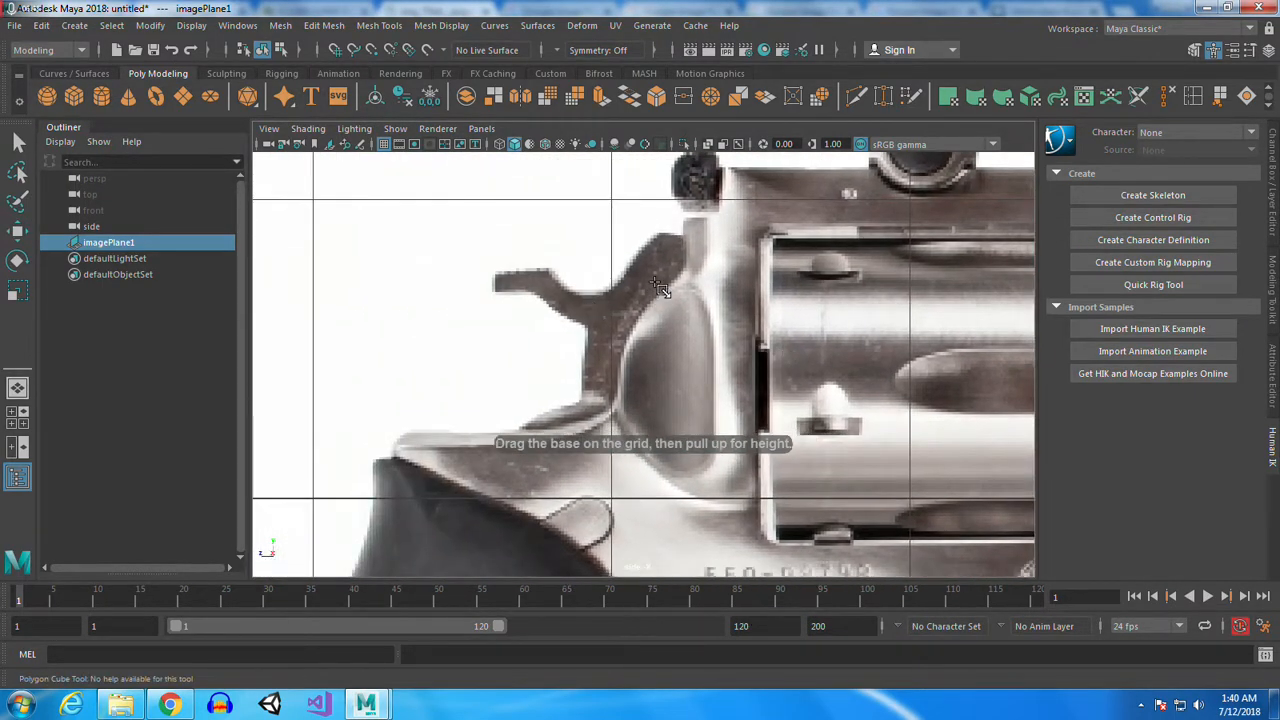
{"action": "left_click", "coordinate": [761, 323]}
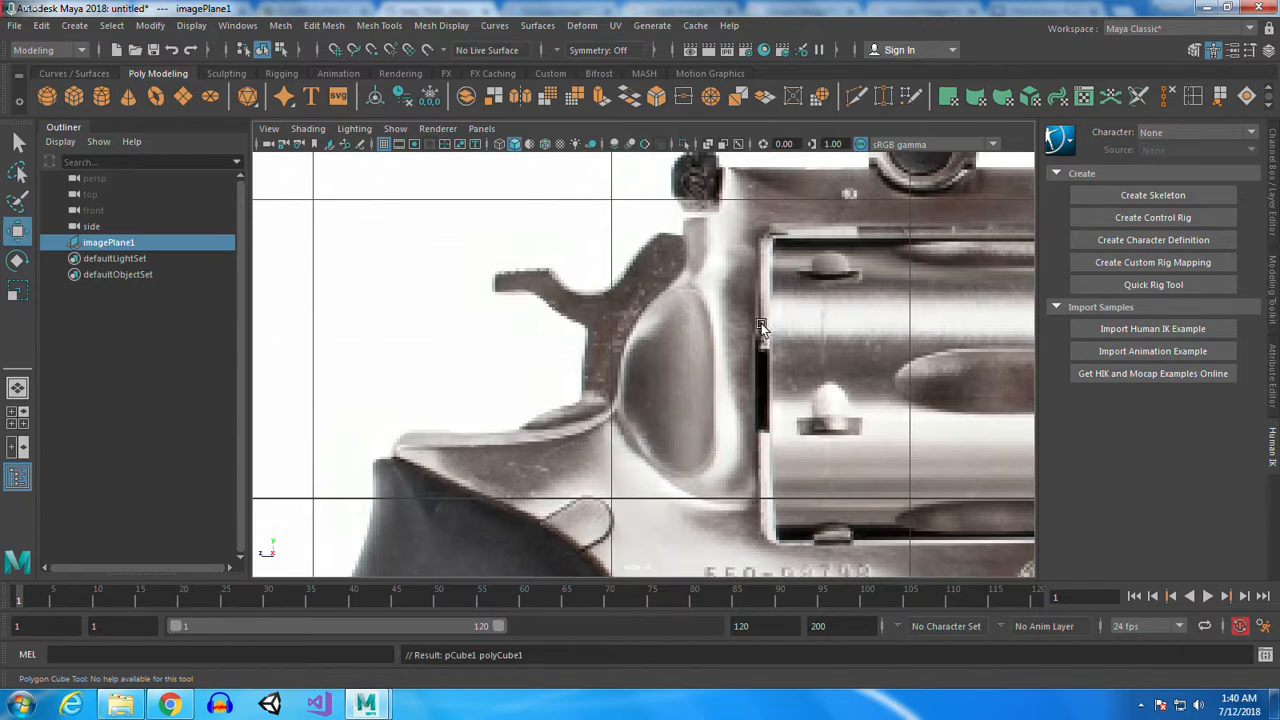
{"action": "key", "text": "space"}
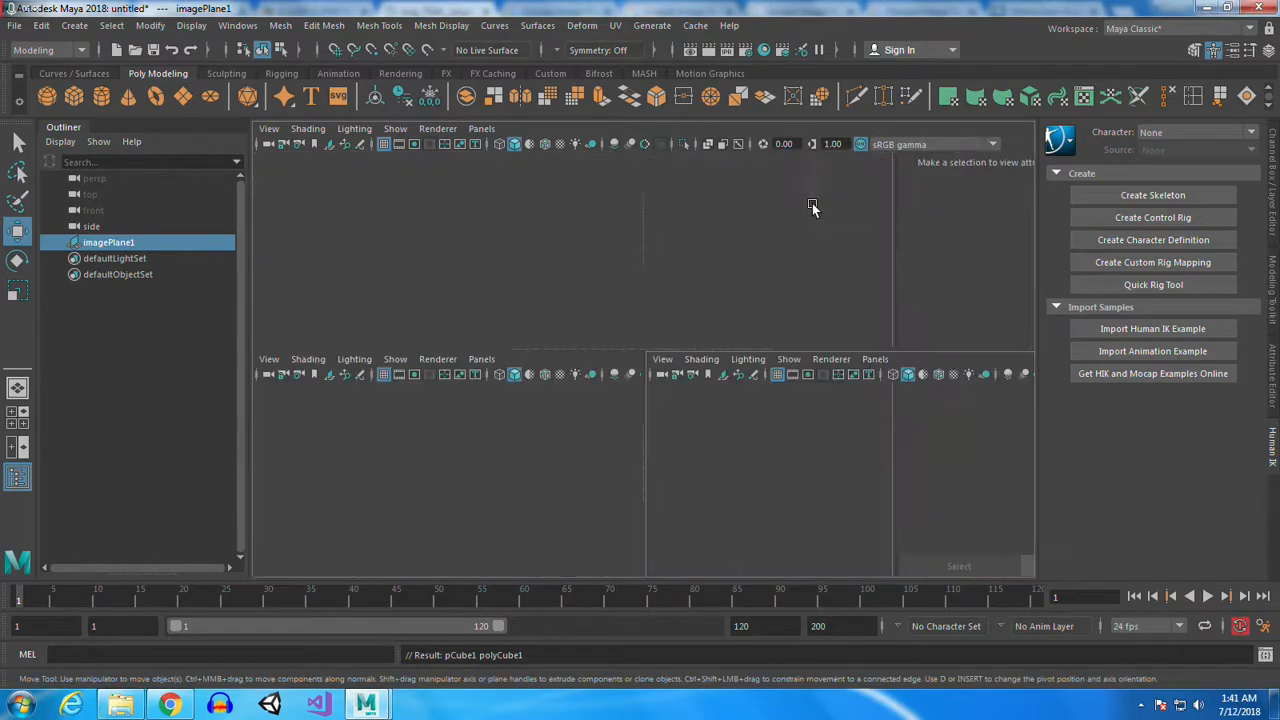
{"action": "key", "text": "space"}
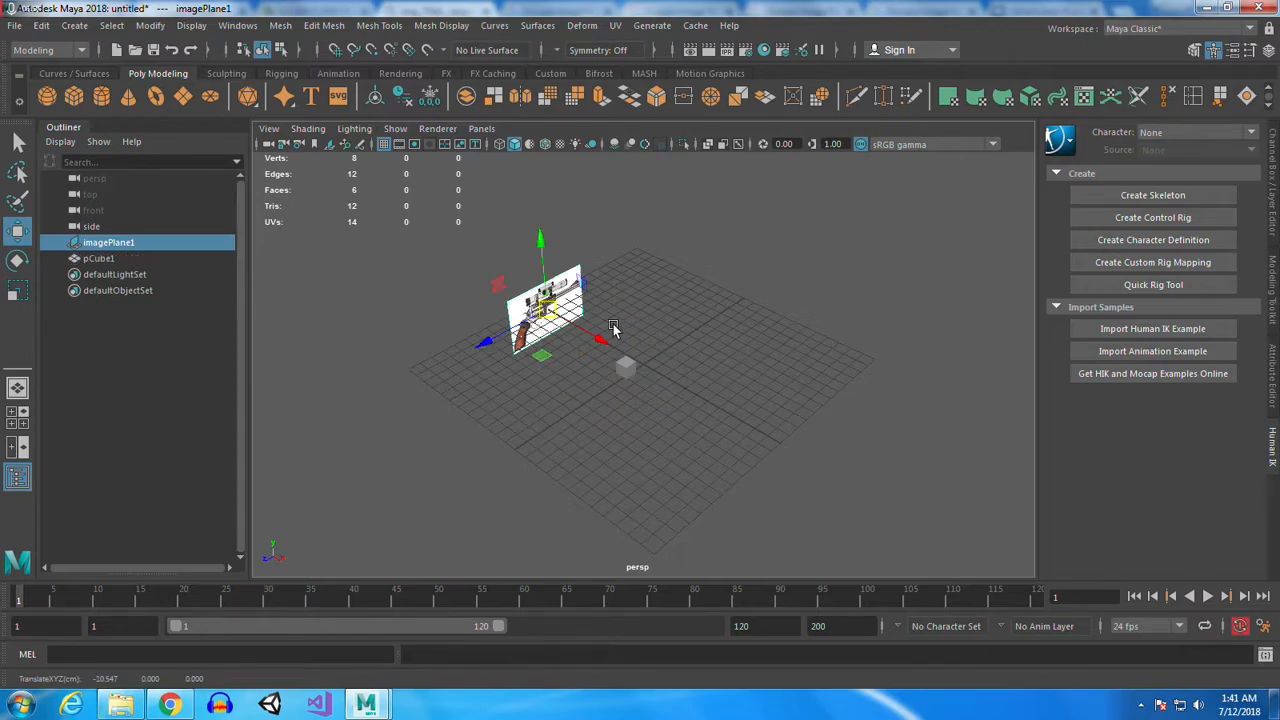
Try placing the image plane in front of the cube along X, compare in the side view, and undo the move
{"action": "left_click_drag", "start_coordinate": [637, 397], "coordinate": [843, 491]}
{"action": "key", "text": "space"}
{"action": "key", "text": "space"}
{"action": "key", "text": "space"}
{"action": "key", "text": "space"}
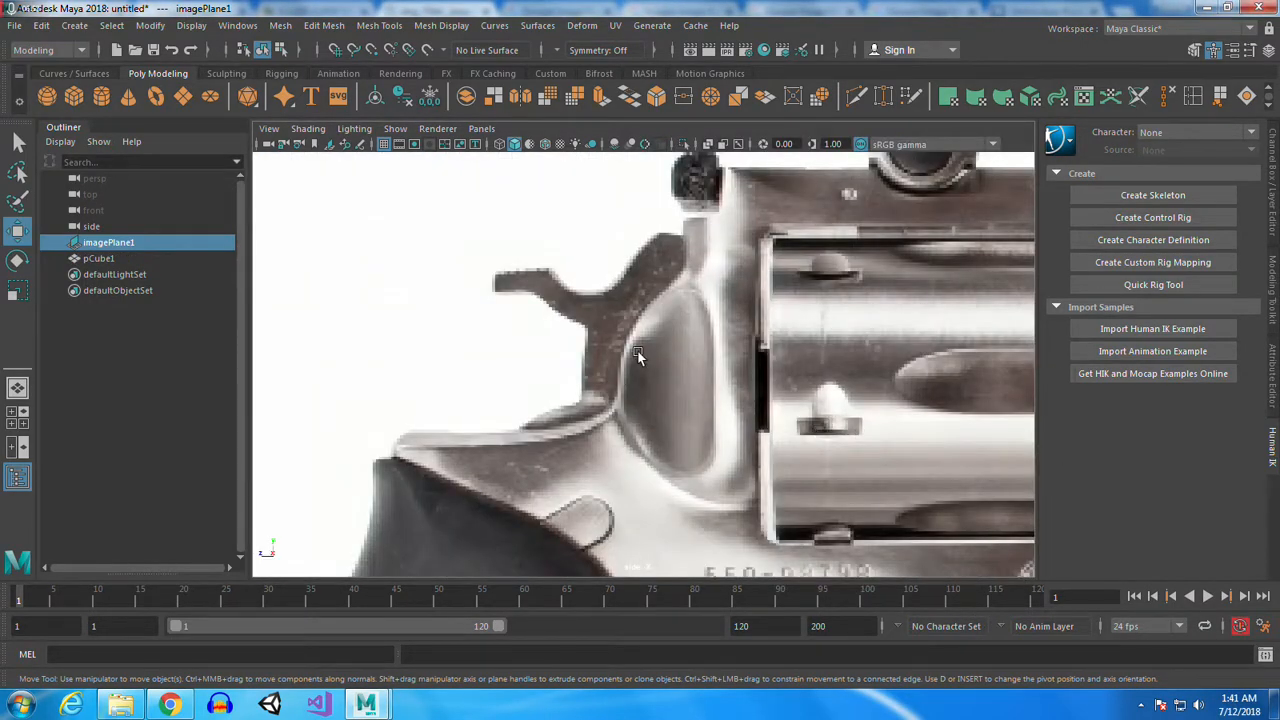
{"action": "key", "text": "space"}
{"action": "key", "text": "space"}
{"action": "key", "text": "ctrl+z"}
{"action": "key", "text": "space"}
{"action": "key", "text": "space"}
Scale the cube uniformly to about 0.149 and place it over the upper tip of the revolver's hammer
{"action": "left_click", "coordinate": [674, 286]}
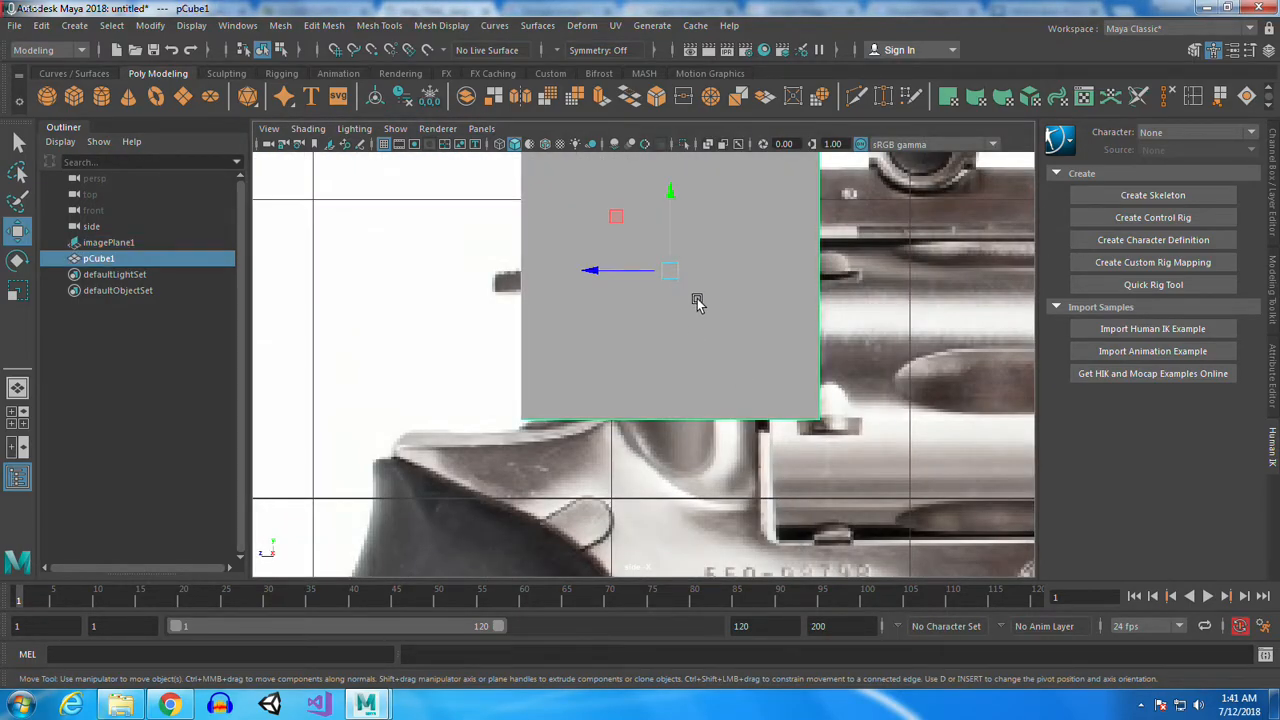
{"action": "key", "text": "r"}
{"action": "left_click_drag", "start_coordinate": [668, 270], "coordinate": [453, 298]}
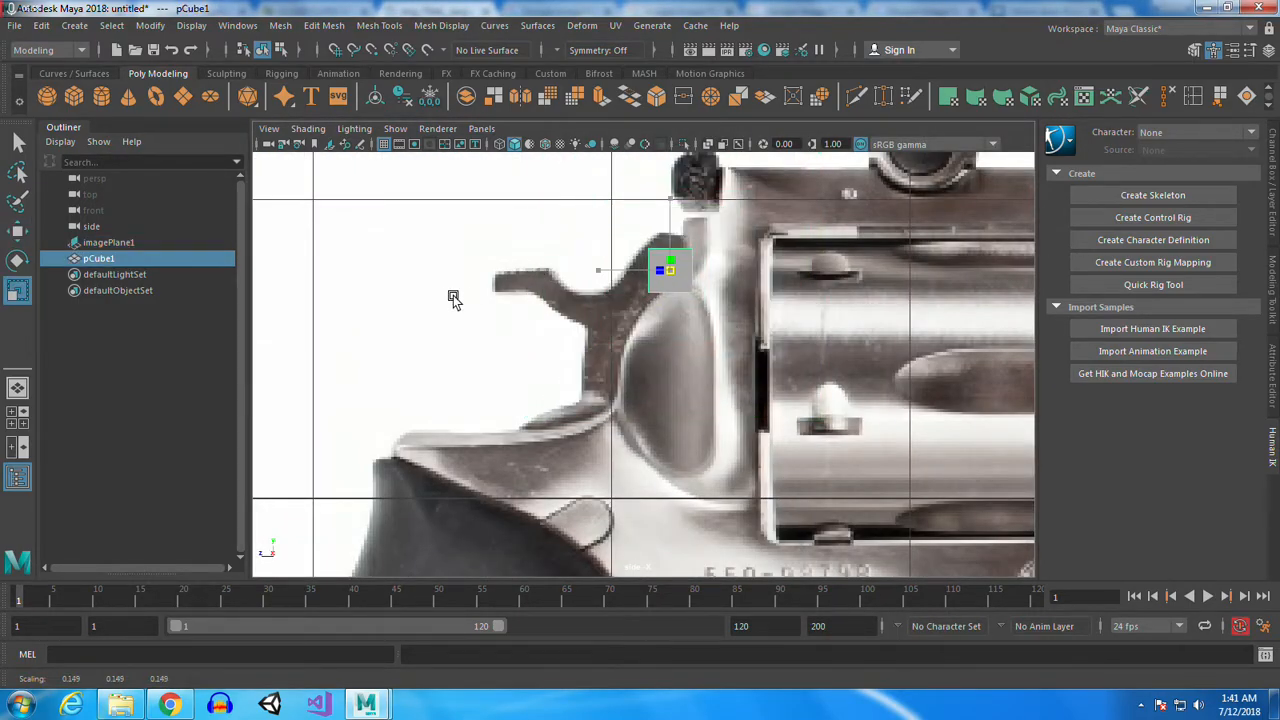
{"action": "key", "text": "w"}
{"action": "left_click_drag", "start_coordinate": [670, 272], "coordinate": [675, 256]}
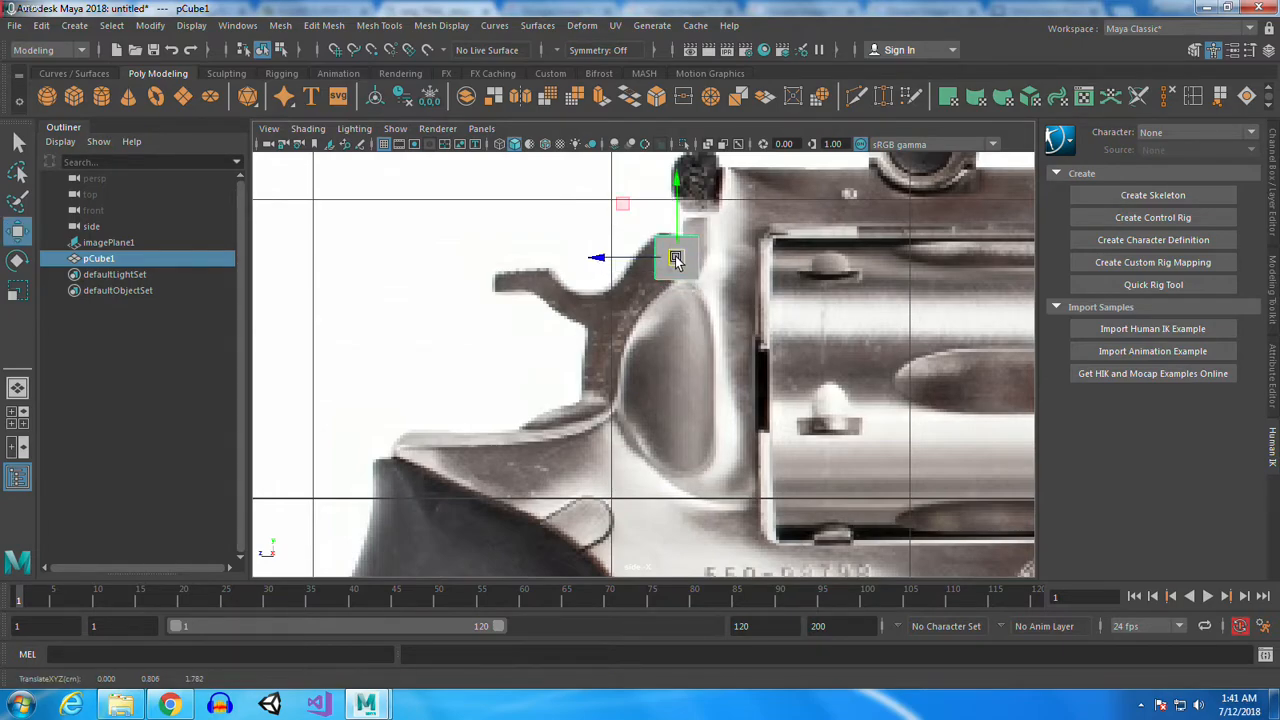
Switch to Chrome and close every tab except the Google Images search results
{"action": "left_click", "coordinate": [178, 706]}
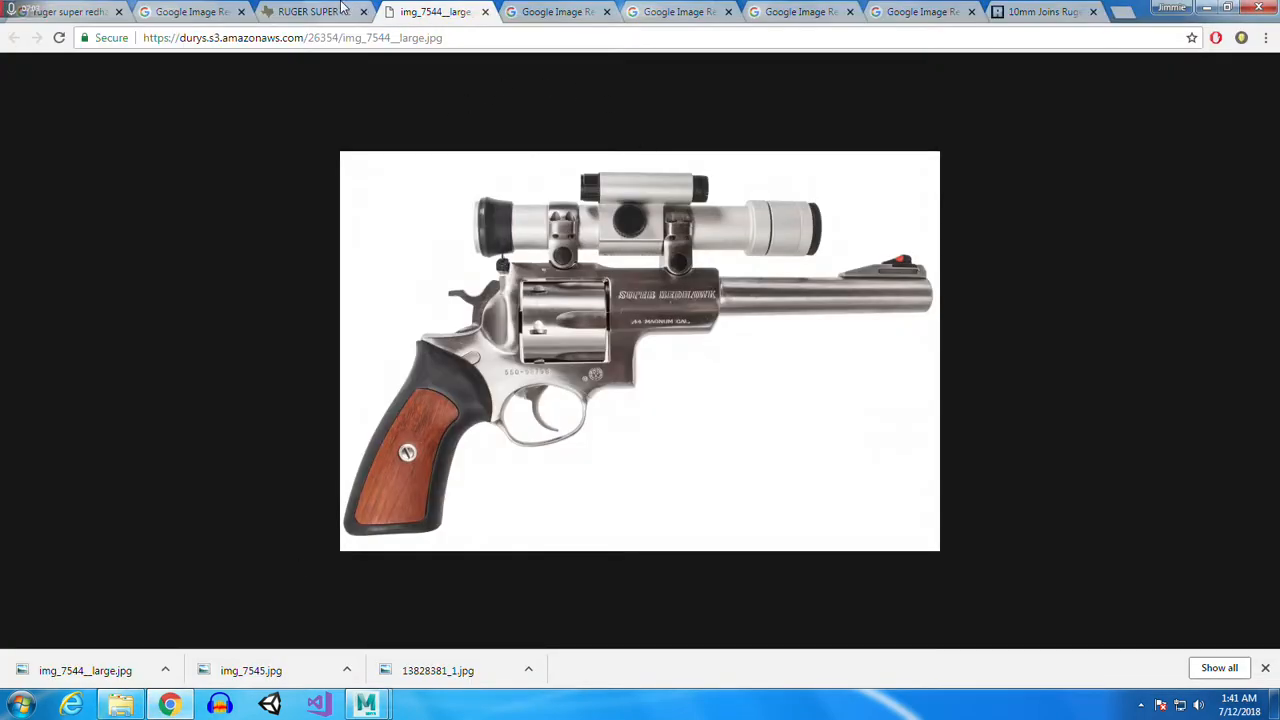
{"action": "left_click", "coordinate": [243, 13]}
{"action": "left_click", "coordinate": [243, 13]}
{"action": "left_click", "coordinate": [243, 13]}
{"action": "left_click", "coordinate": [243, 13]}
{"action": "left_click", "coordinate": [243, 13]}
{"action": "left_click", "coordinate": [243, 13]}
{"action": "left_click", "coordinate": [243, 13]}
{"action": "left_click", "coordinate": [243, 13]}
{"action": "left_click", "coordinate": [243, 13]}
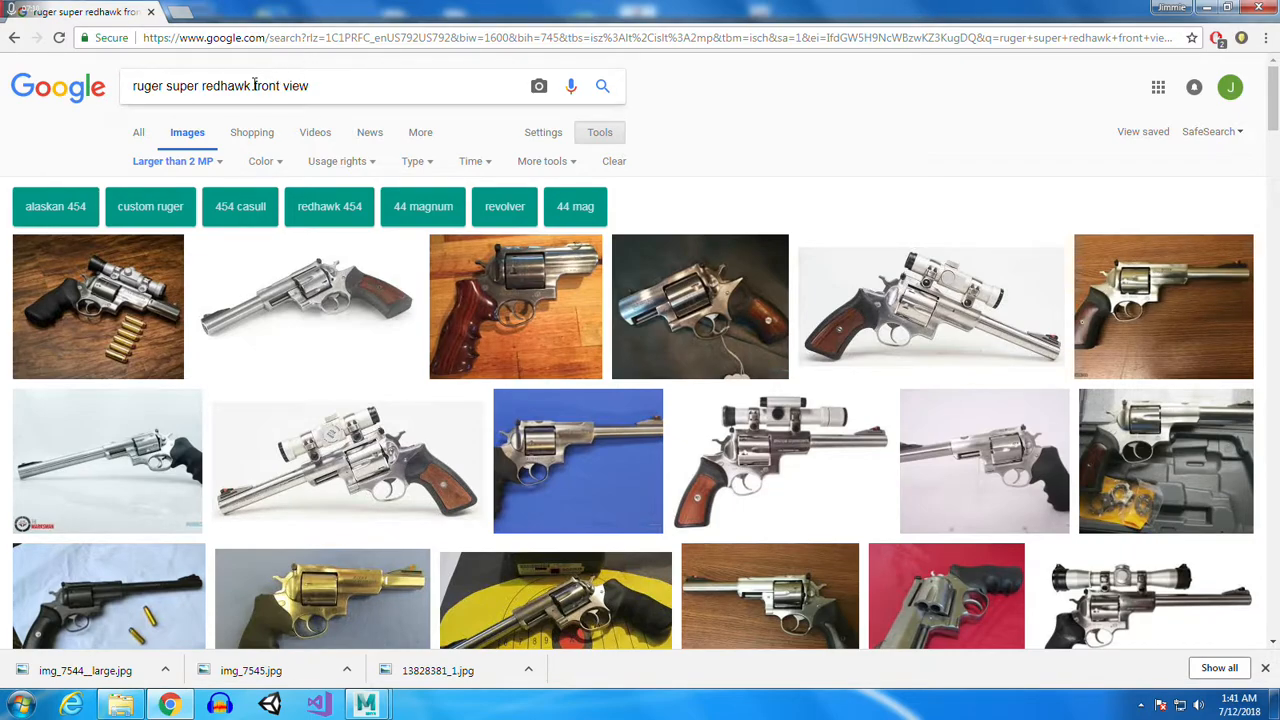
Search Google Images for "ruger super redhawk hammer" and look through the results for close-ups of the hammer
{"action": "left_click_drag", "start_coordinate": [255, 86], "coordinate": [474, 84]}
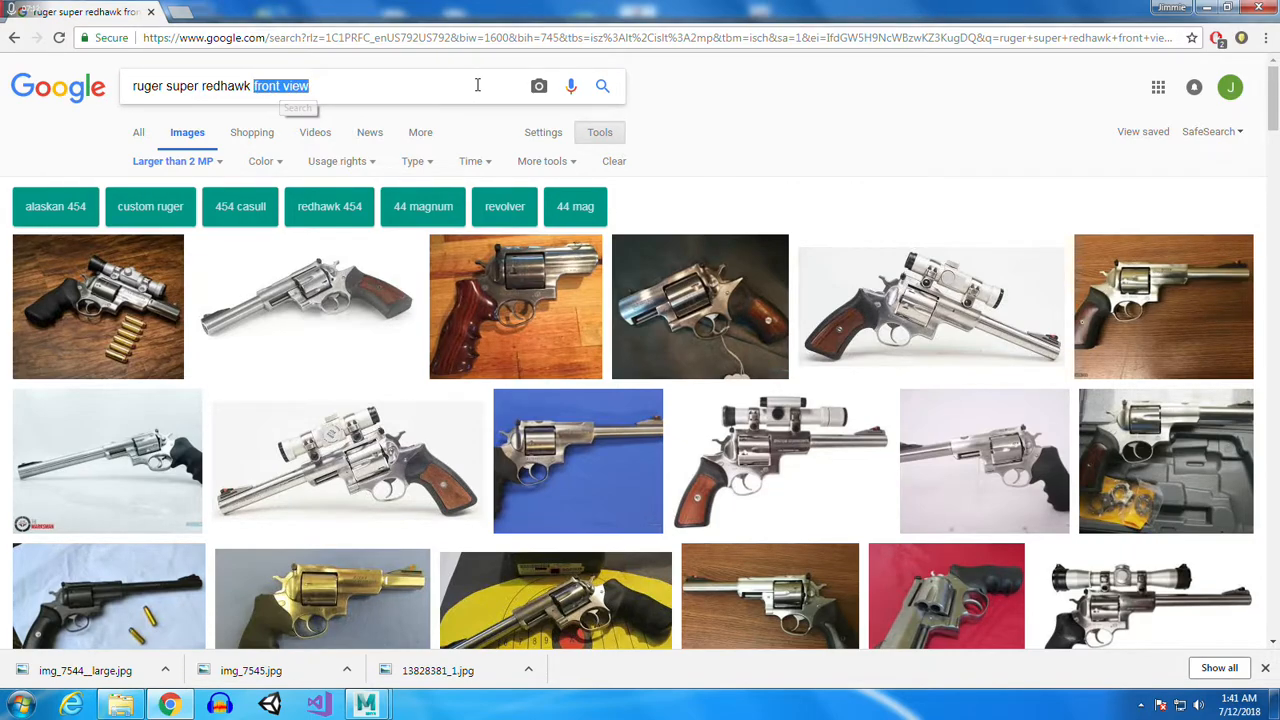
{"action": "type", "text": "hammer"}
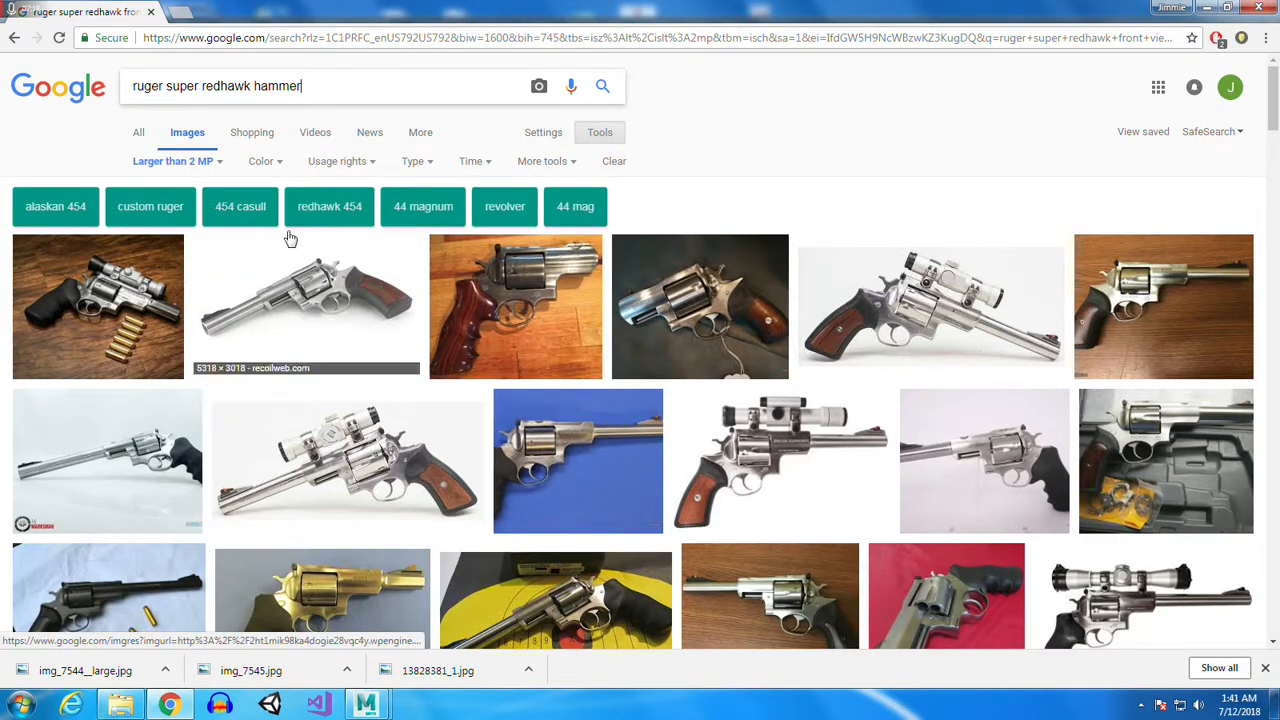
{"action": "key", "text": "Return"}
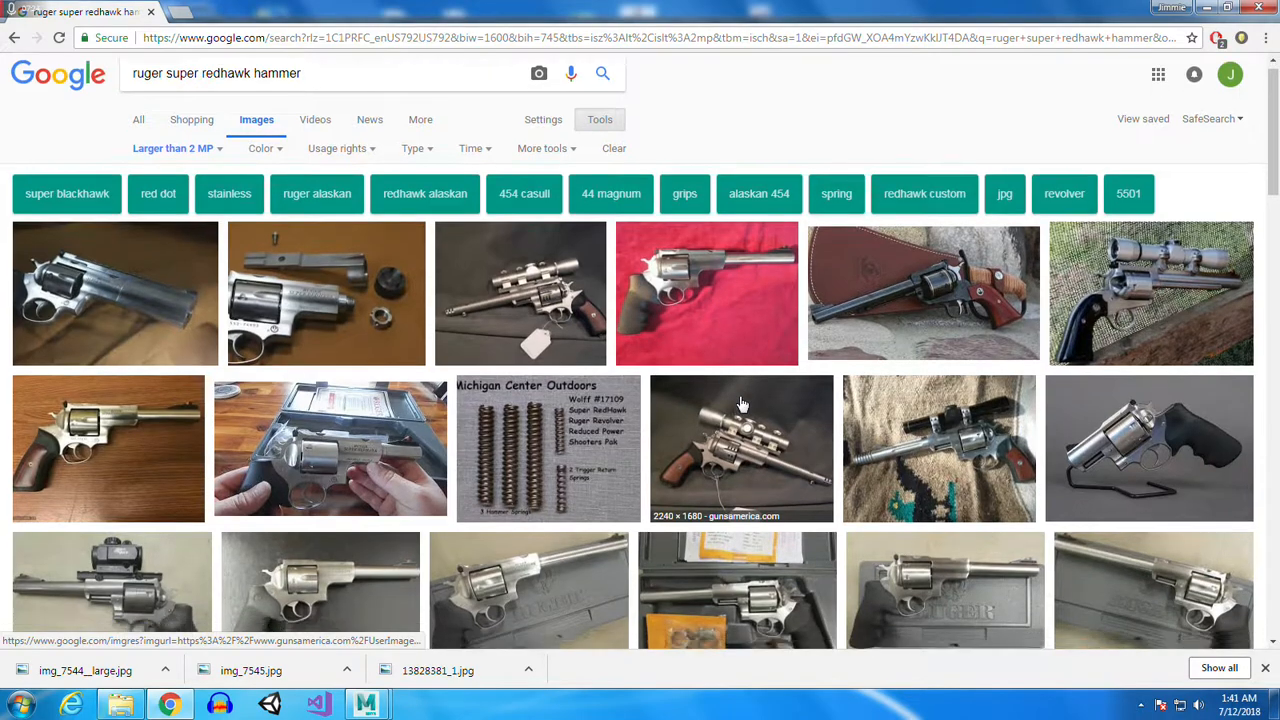
{"action": "scroll", "coordinate": [750, 420], "scroll_direction": "down", "scroll_amount": 5}
{"action": "scroll", "coordinate": [785, 441], "scroll_direction": "down", "scroll_amount": 2}
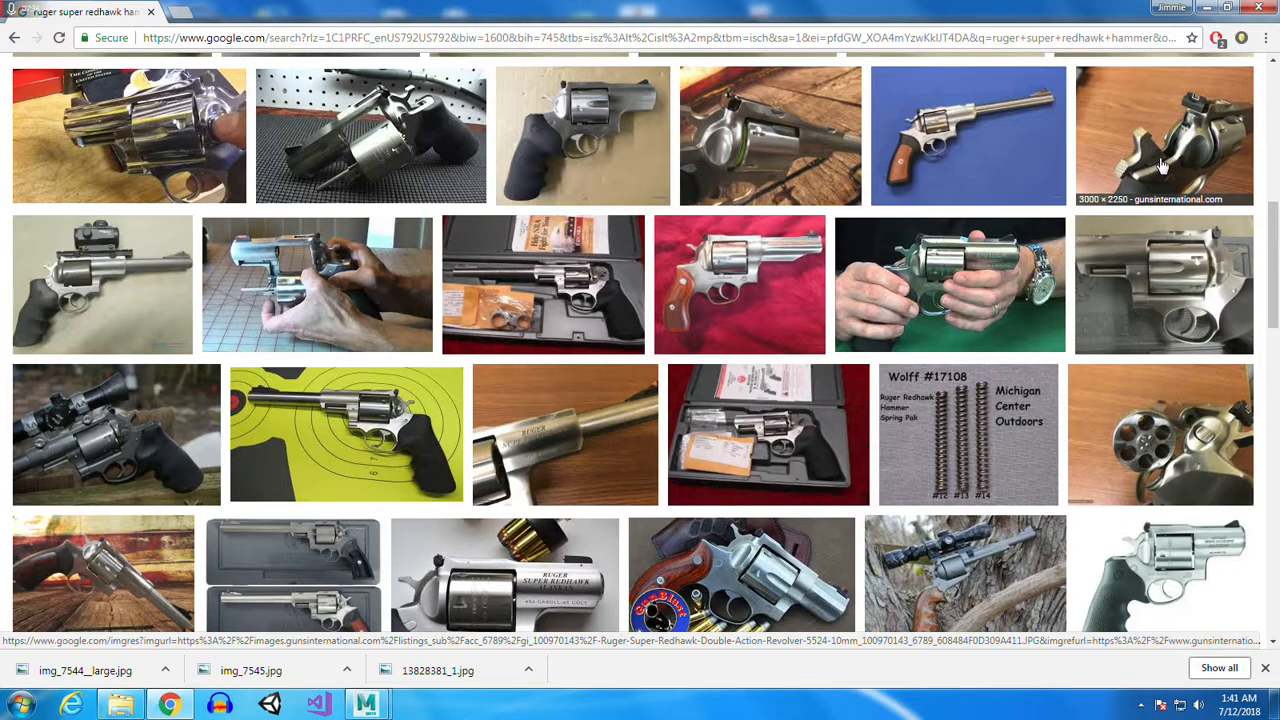
Switch to Maya and move the cube's lower vertices and upper front corner to match the slanted outline of the hammer tip
{"action": "mouse_move", "coordinate": [365, 705]}
{"action": "left_click", "coordinate": [440, 616]}
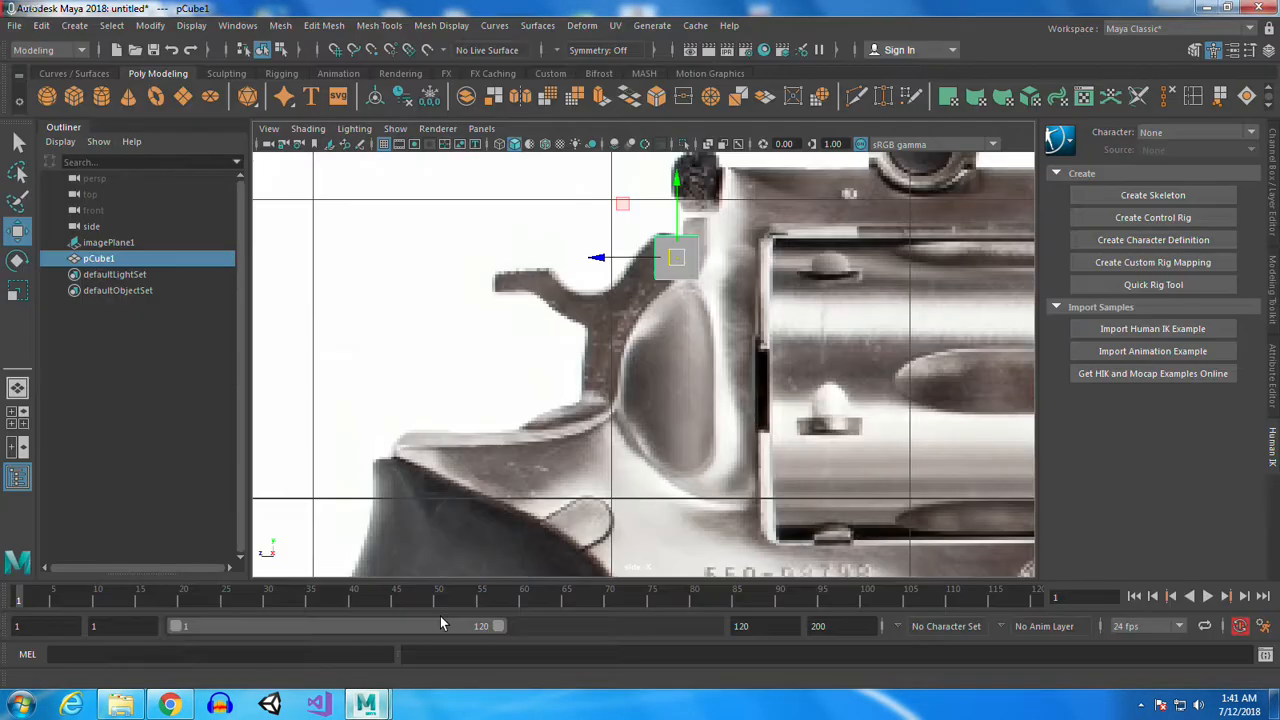
{"action": "scroll", "coordinate": [773, 288], "scroll_direction": "up", "scroll_amount": 5}
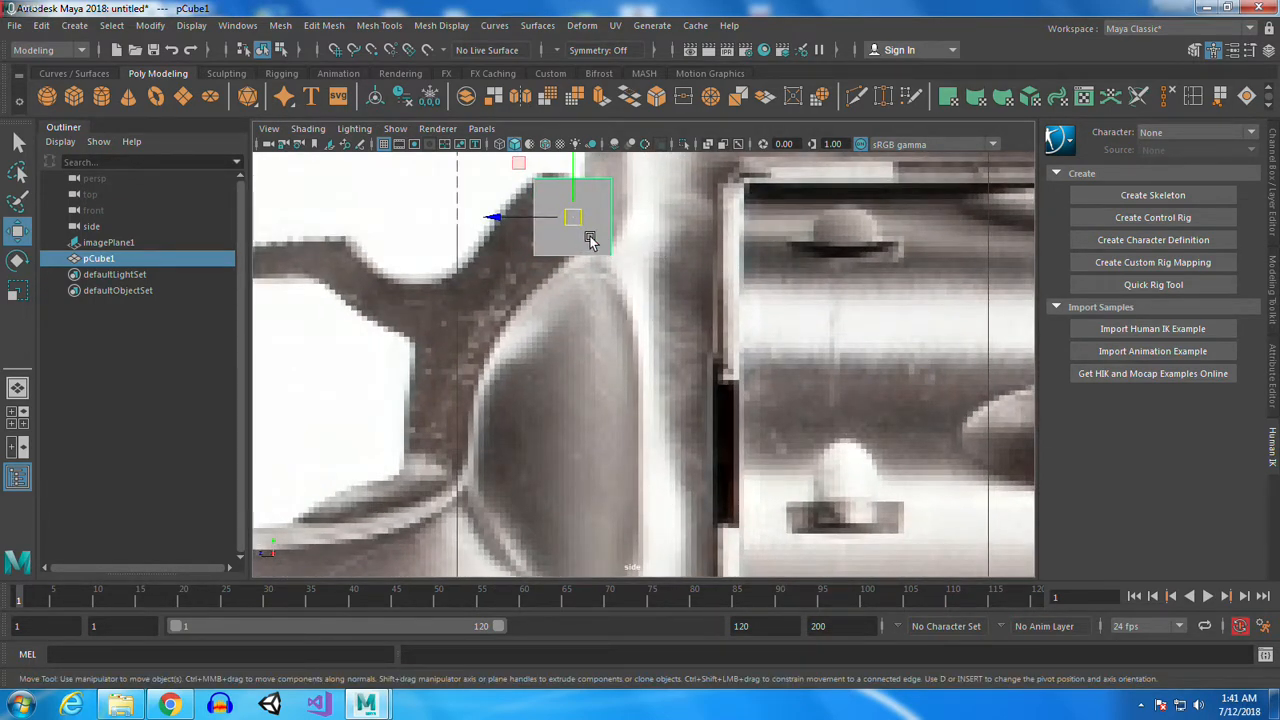
{"action": "right_click_drag", "start_coordinate": [591, 237], "coordinate": [537, 234]}
{"action": "left_click_drag", "start_coordinate": [750, 338], "coordinate": [498, 224]}
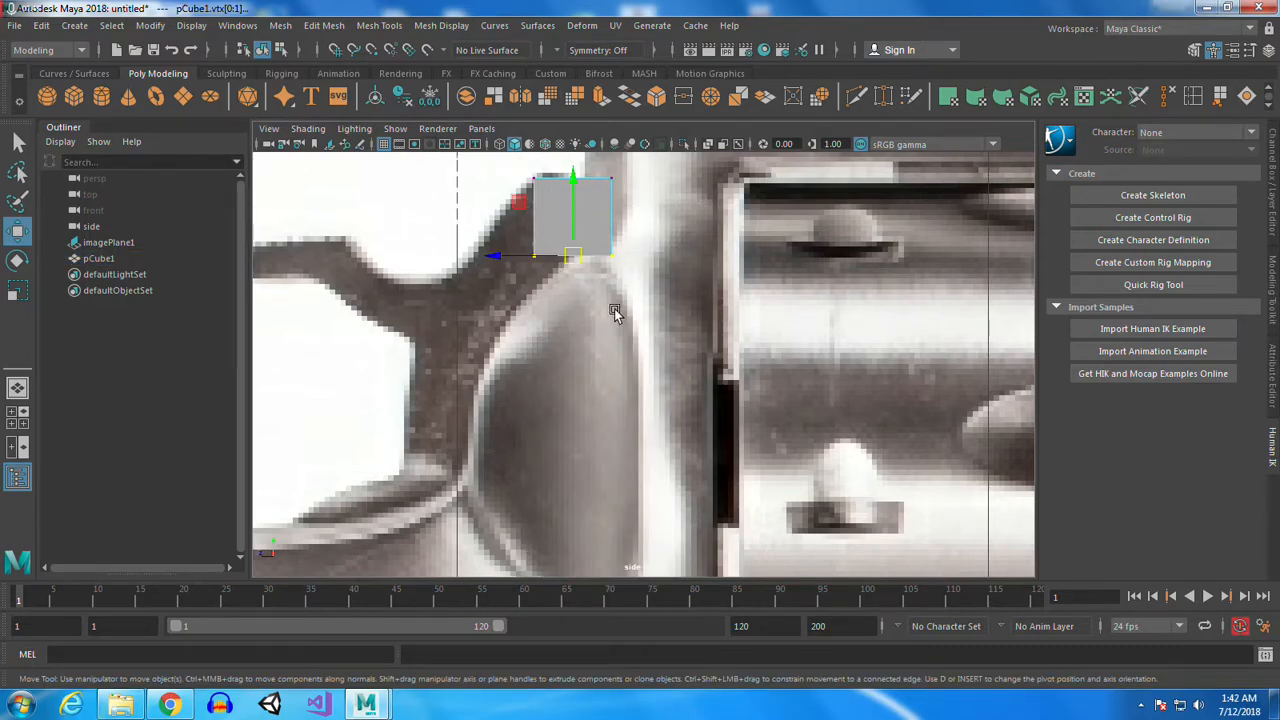
{"action": "left_click_drag", "start_coordinate": [493, 253], "coordinate": [444, 250]}
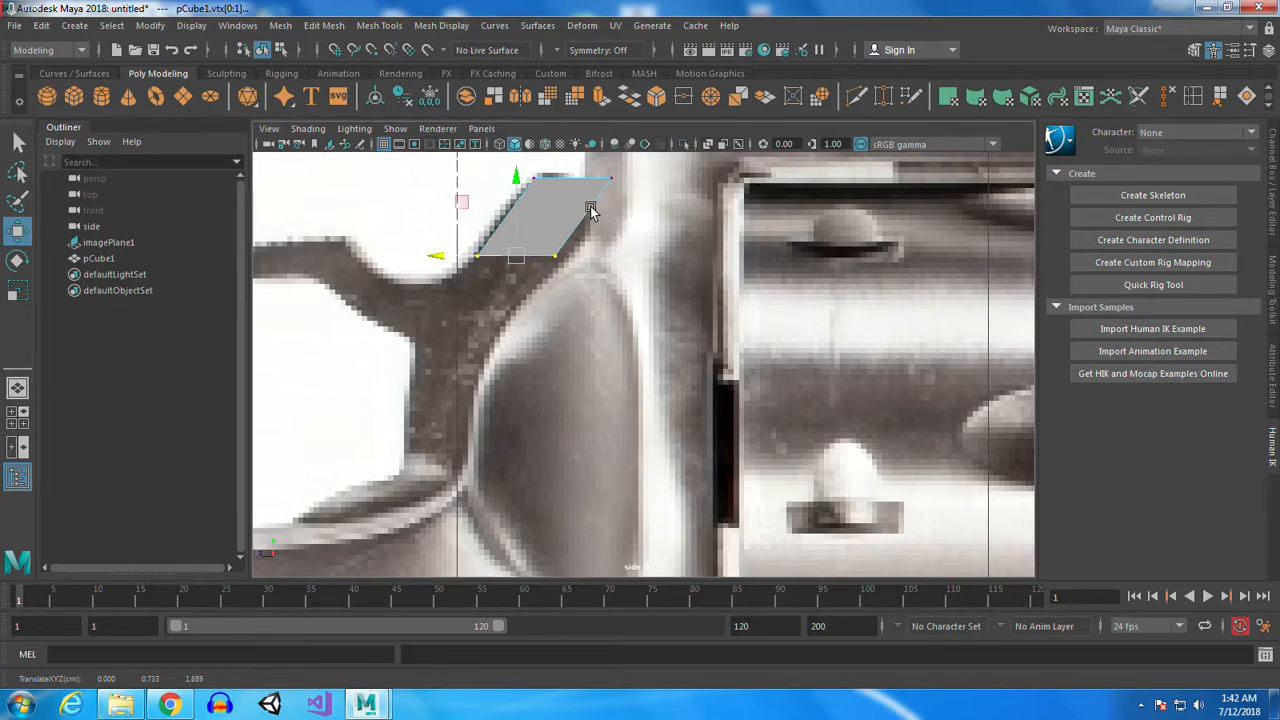
{"action": "left_click_drag", "start_coordinate": [582, 161], "coordinate": [616, 213]}
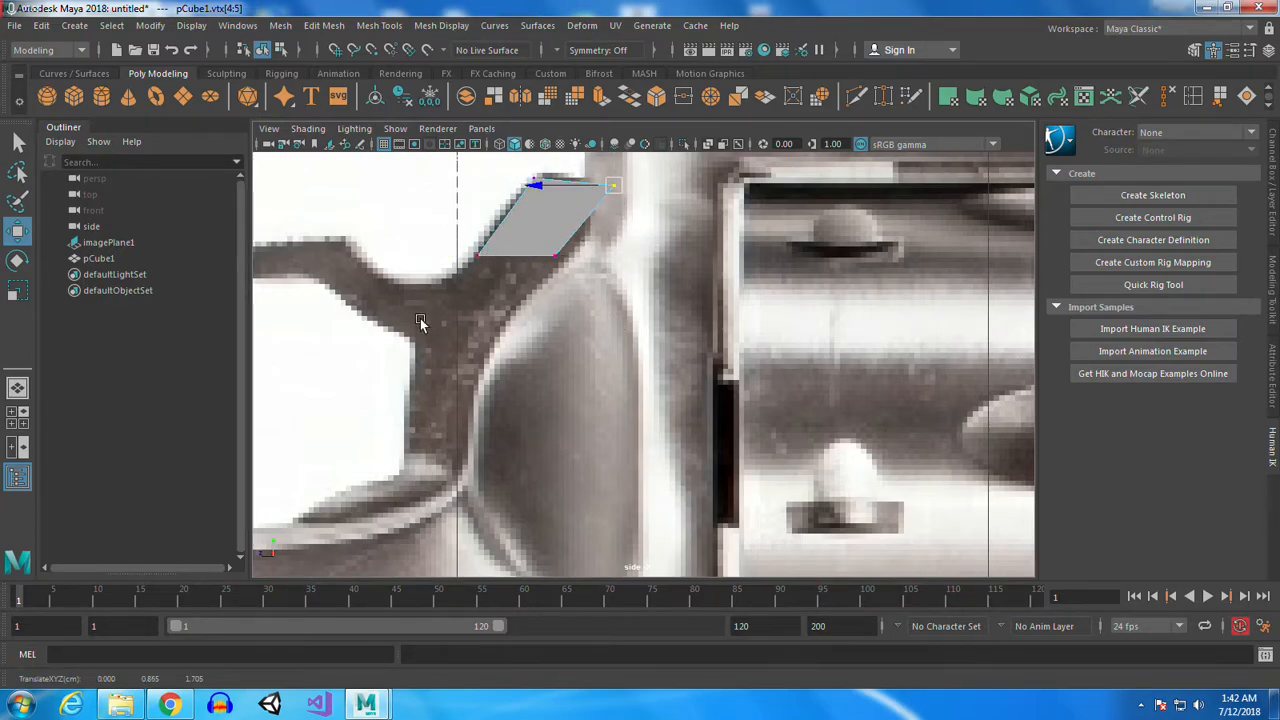
{"action": "left_click", "coordinate": [407, 273]}
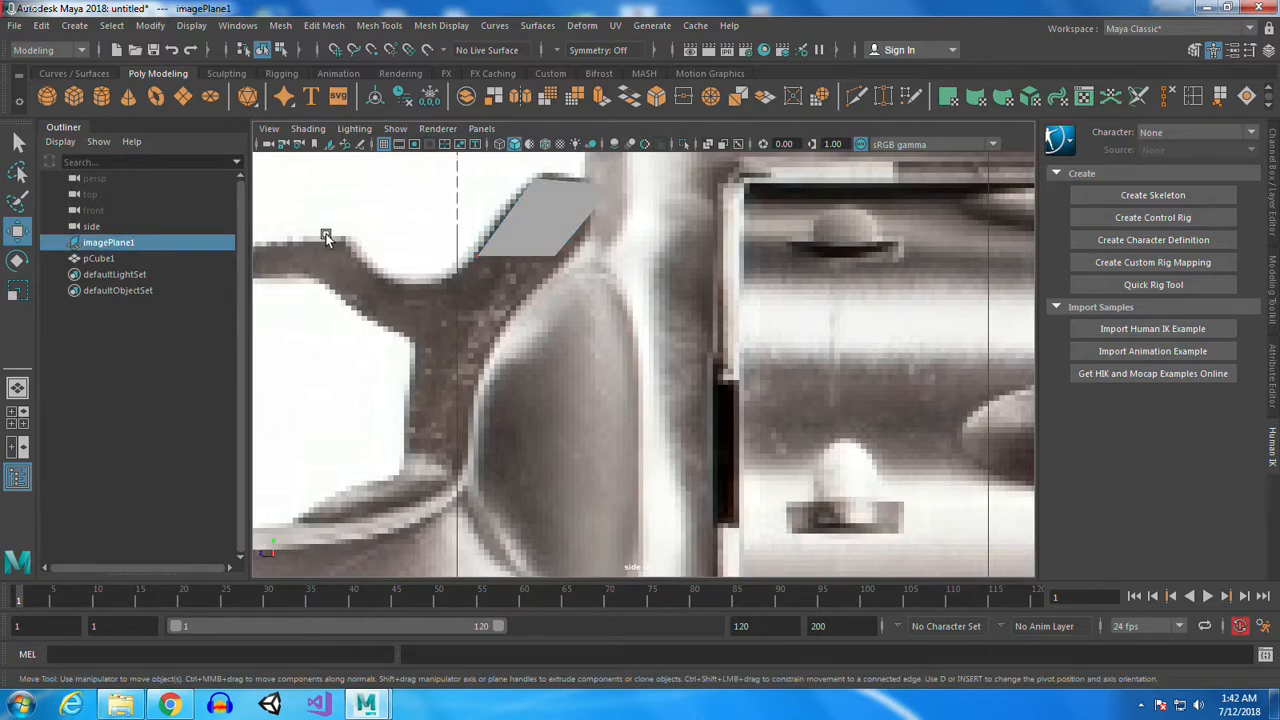
Extrude the cube's bottom face three times, following the hammer diagonally past the spur junction and straight down its stem
{"action": "right_click_drag", "start_coordinate": [526, 235], "coordinate": [526, 277]}
{"action": "left_click", "coordinate": [510, 207]}
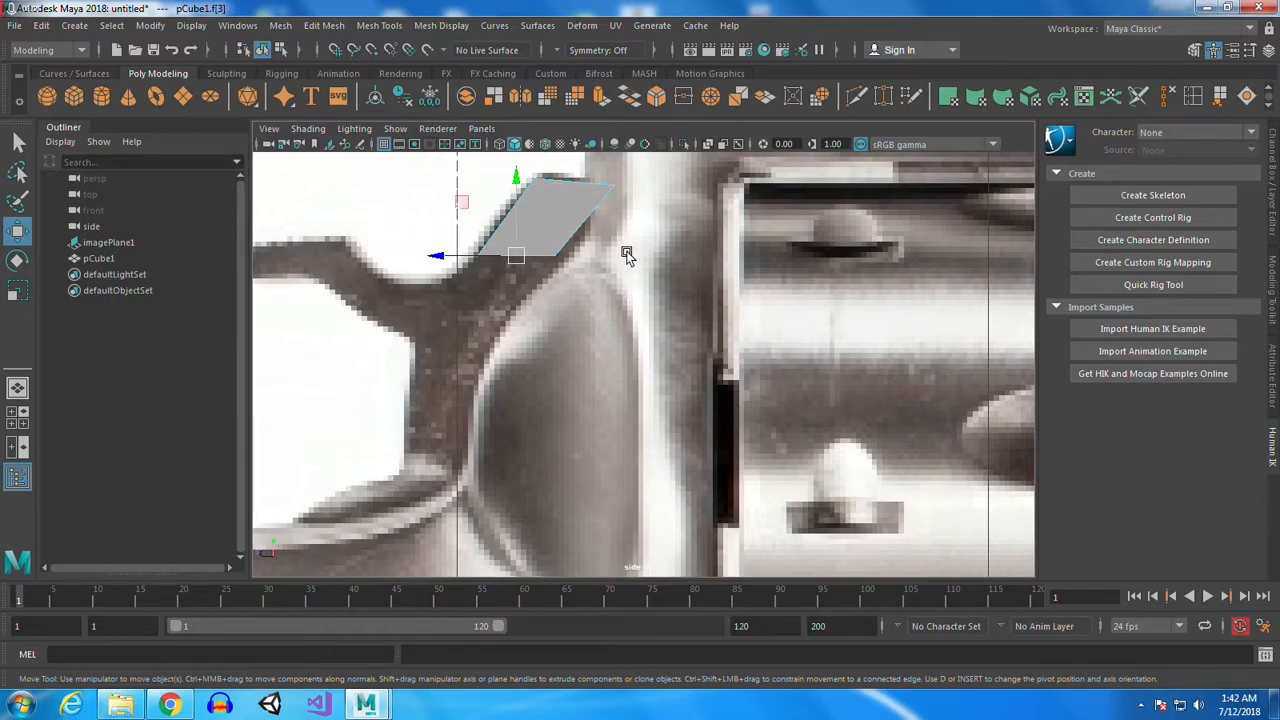
{"action": "middle_click_drag", "start_coordinate": [624, 252], "coordinate": [749, 352], "text": "alt"}
{"action": "left_click_drag", "start_coordinate": [487, 312], "coordinate": [825, 490]}
{"action": "double_click", "coordinate": [636, 304]}
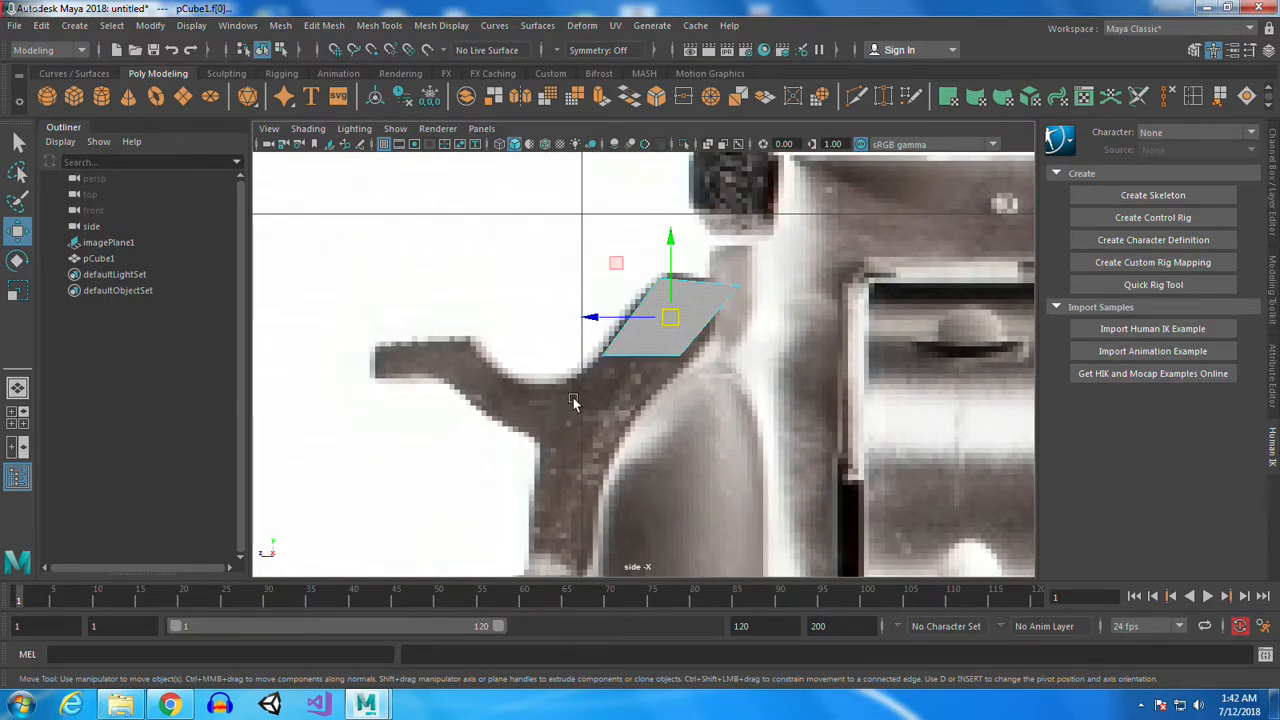
{"action": "left_click_drag", "start_coordinate": [550, 311], "coordinate": [743, 258], "text": "ctrl"}
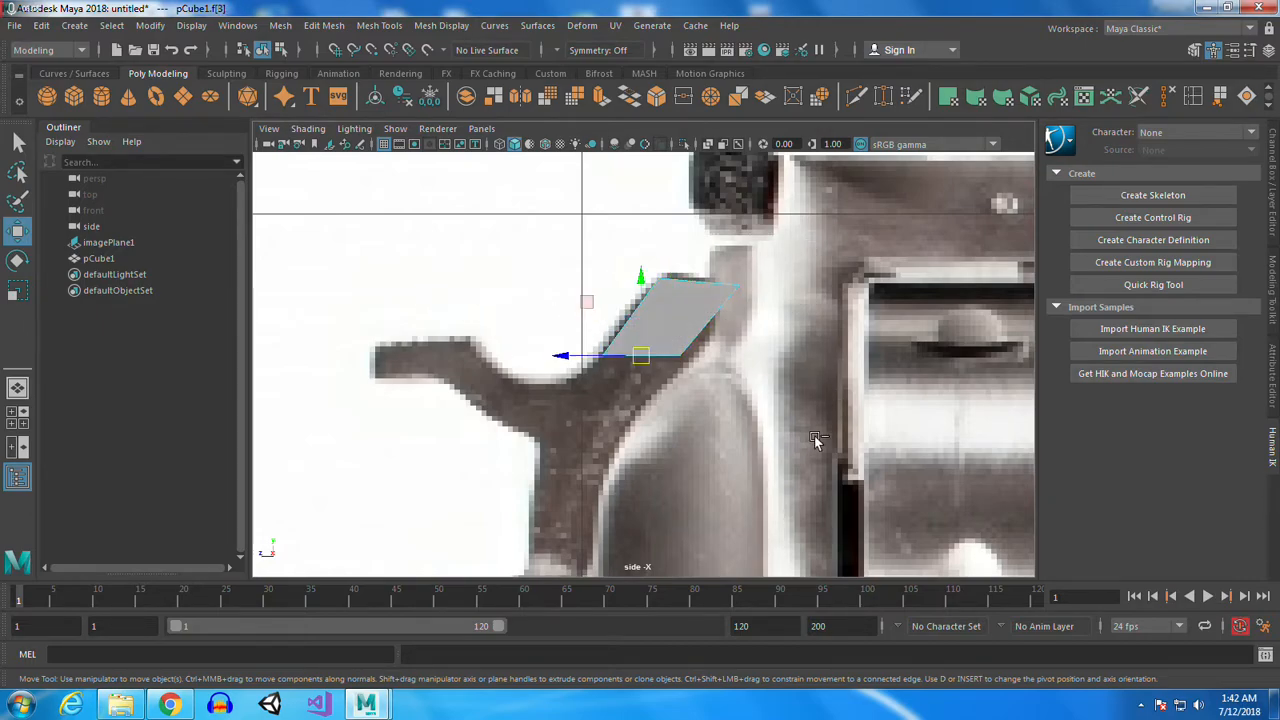
{"action": "left_click", "coordinate": [641, 357], "text": "shift"}
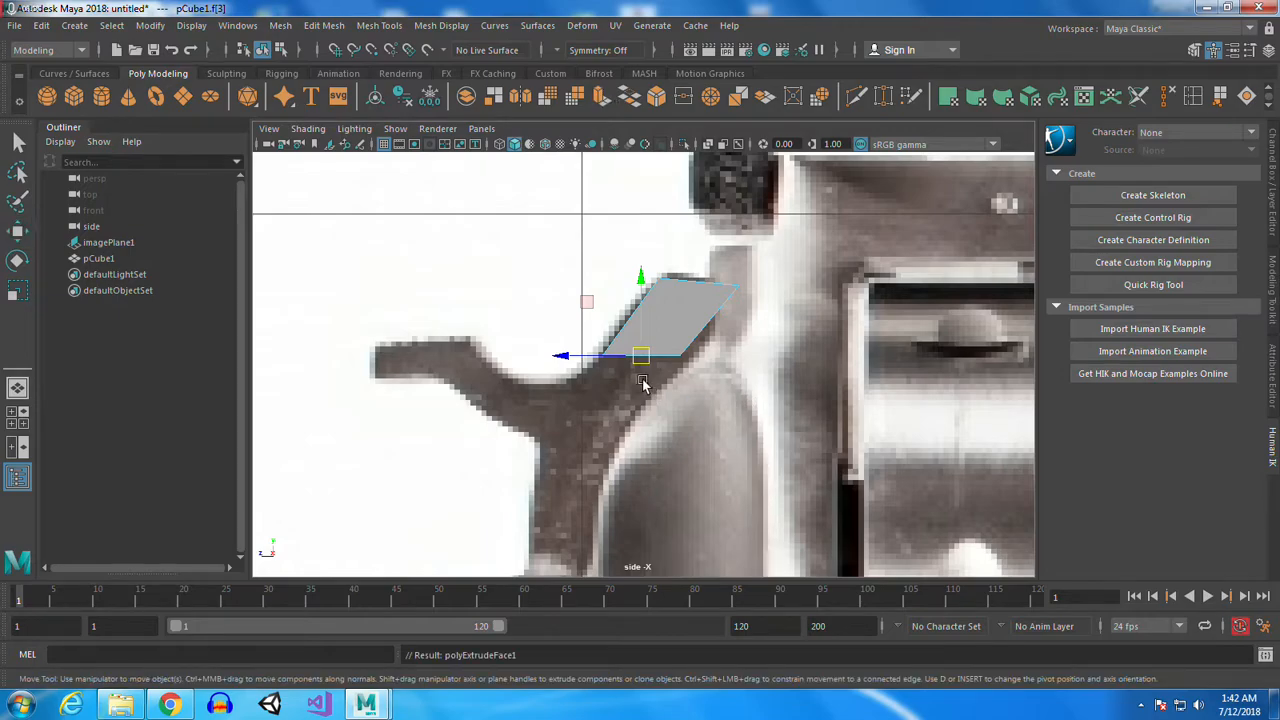
{"action": "left_click_drag", "start_coordinate": [641, 358], "coordinate": [609, 392]}
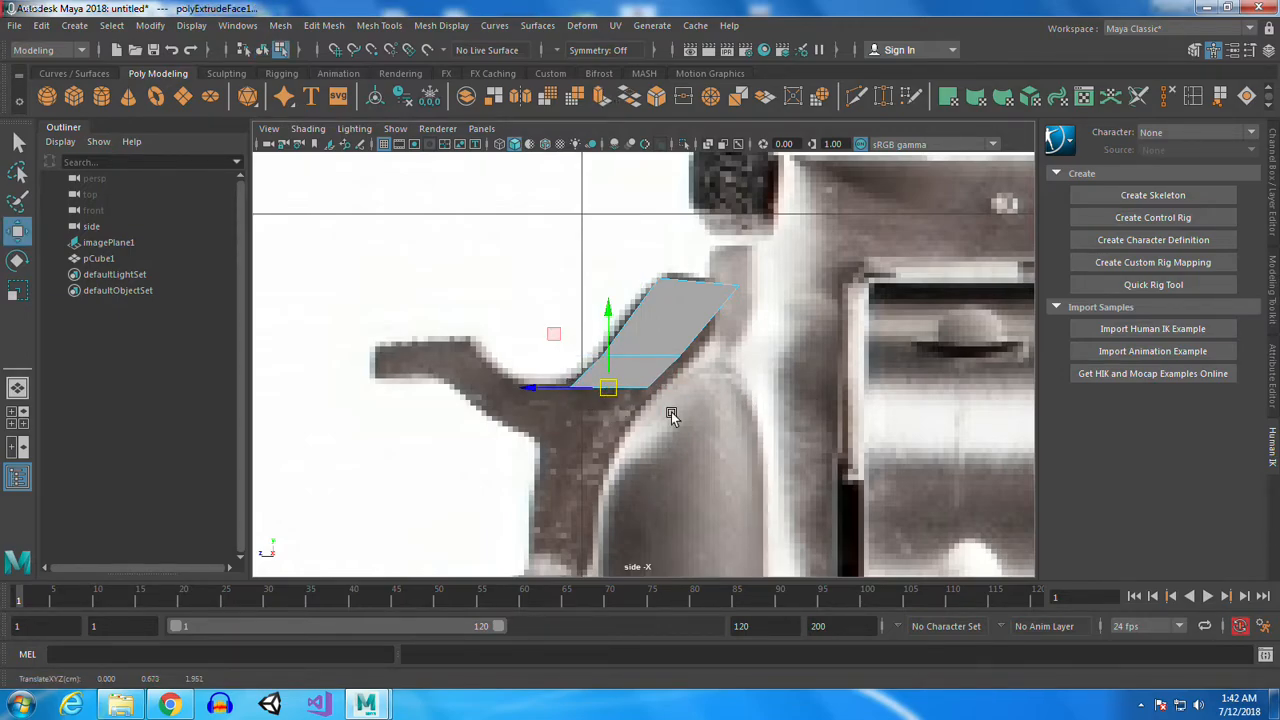
{"action": "left_click_drag", "start_coordinate": [608, 388], "coordinate": [574, 437], "text": "shift"}
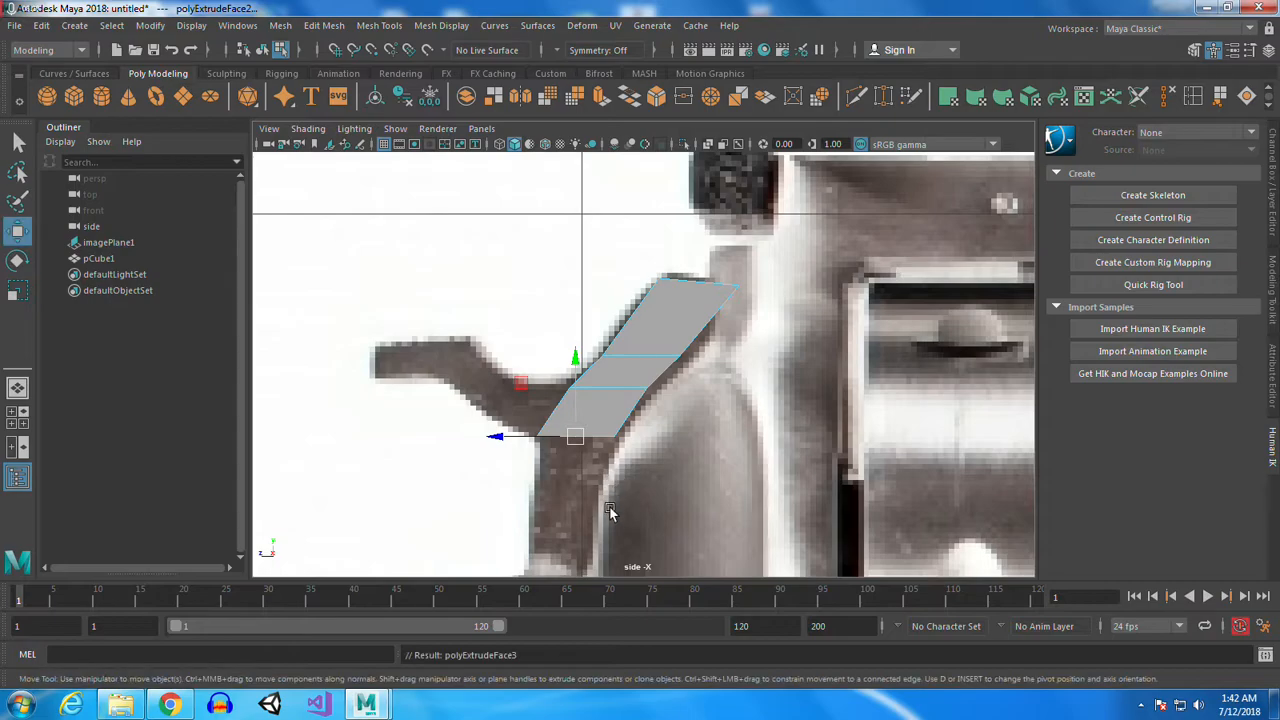
{"action": "left_click_drag", "start_coordinate": [577, 442], "coordinate": [575, 537]}
{"action": "middle_click_drag", "start_coordinate": [653, 505], "coordinate": [732, 348], "text": "alt"}
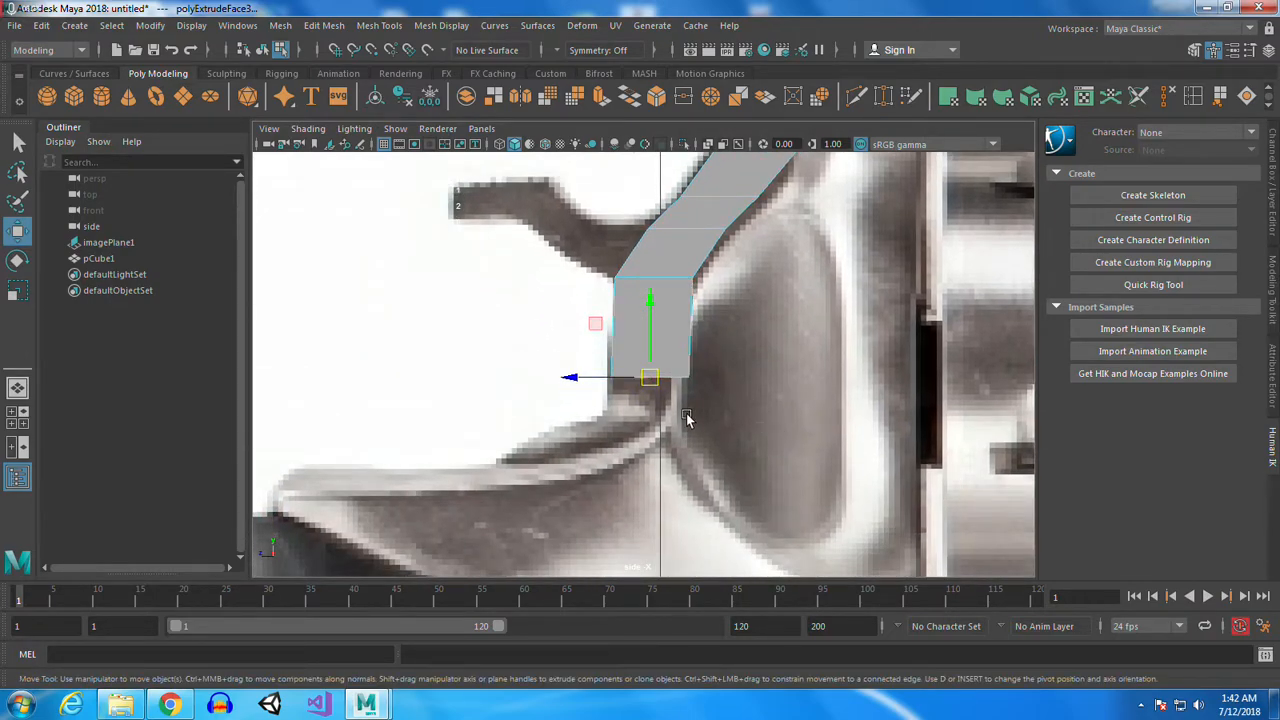
Extrude the stem's bottom face down to the frame junction and lower its front corner vertices so the bottom slants
{"action": "key", "text": "ctrl+e"}
{"action": "left_click_drag", "start_coordinate": [649, 377], "coordinate": [649, 434]}
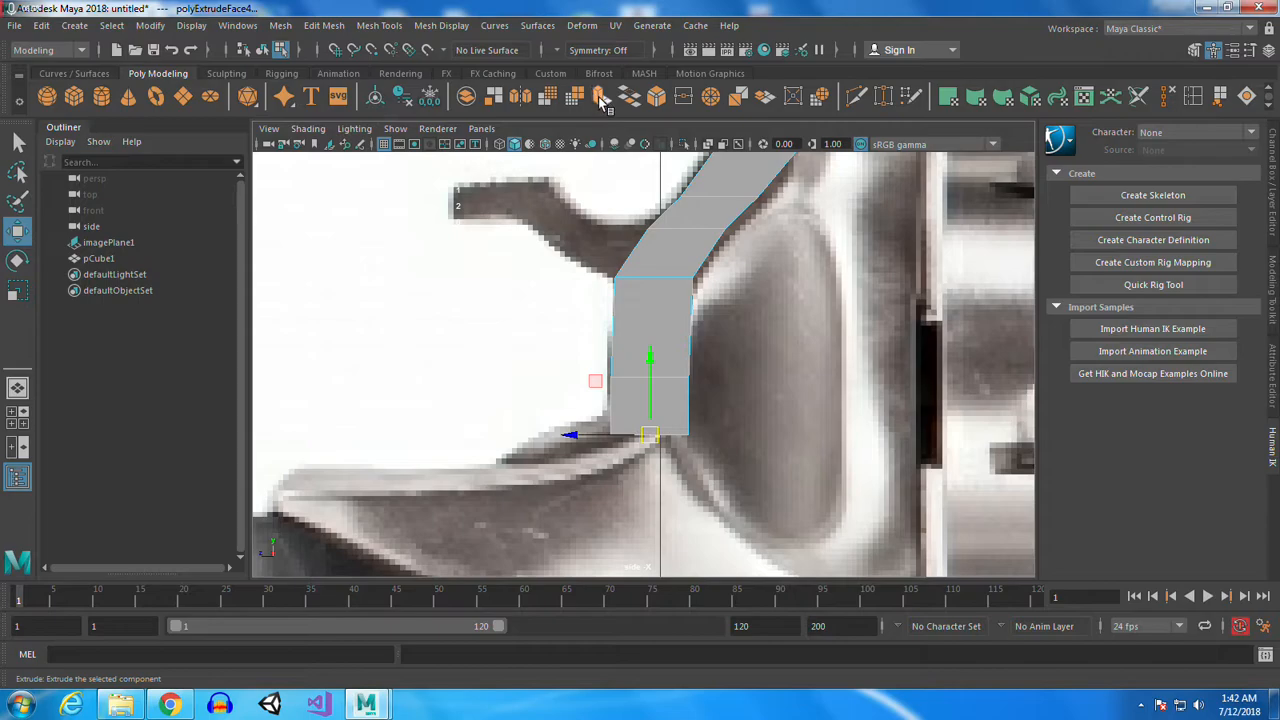
{"action": "left_click_drag", "start_coordinate": [650, 436], "coordinate": [650, 420]}
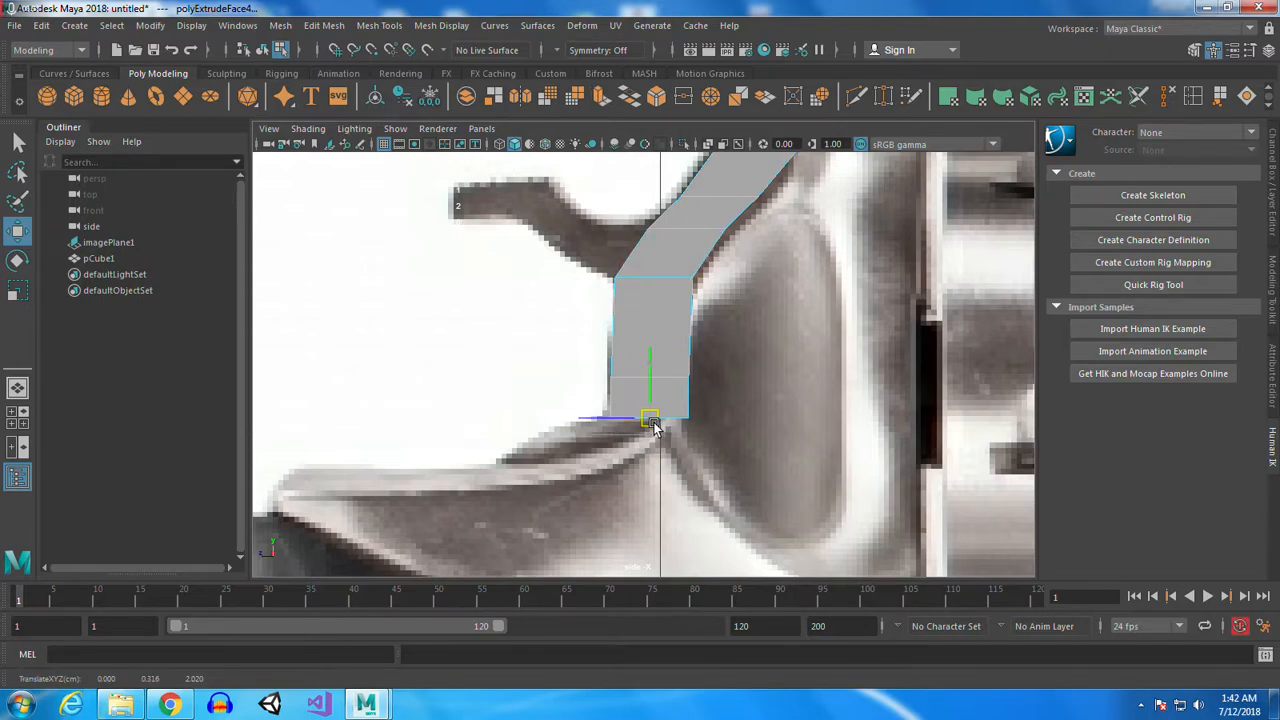
{"action": "right_click_drag", "start_coordinate": [684, 374], "coordinate": [612, 244]}
{"action": "left_click_drag", "start_coordinate": [693, 428], "coordinate": [674, 396]}
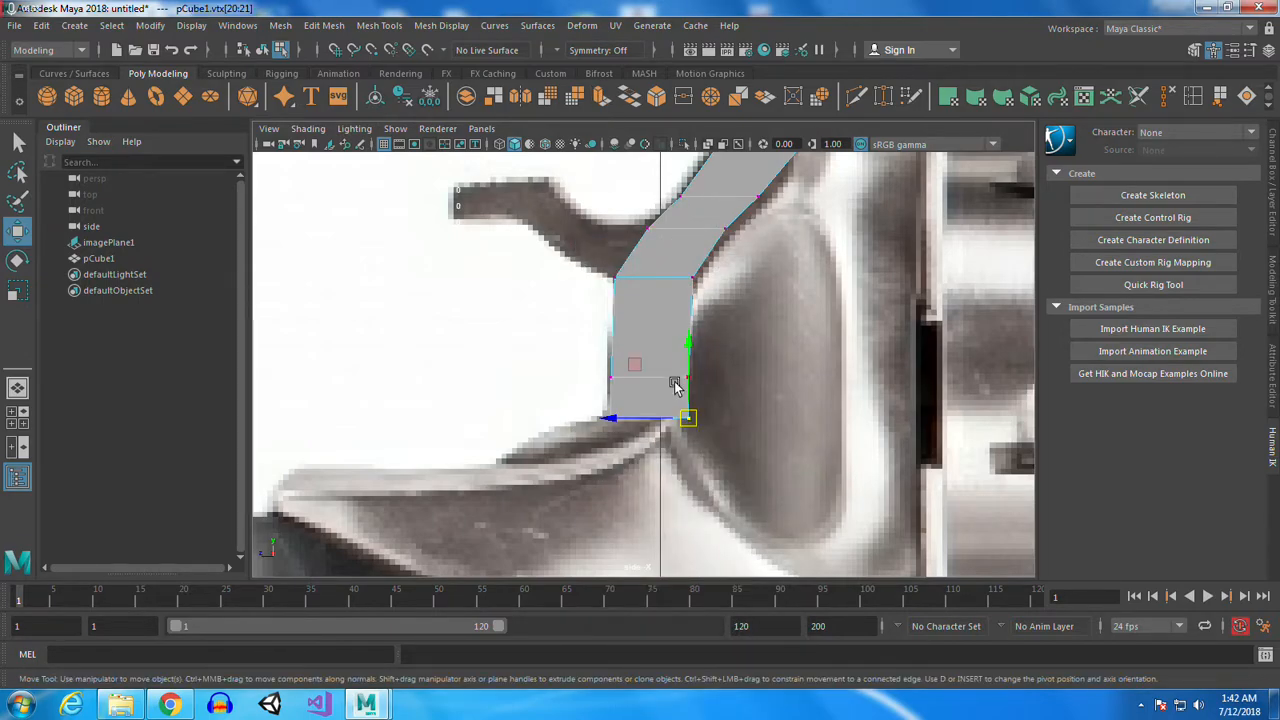
{"action": "left_click_drag", "start_coordinate": [690, 335], "coordinate": [690, 390]}
Extrude the slanted bottom face down and back along the curved base of the hammer
{"action": "right_click_drag", "start_coordinate": [663, 260], "coordinate": [672, 357]}
{"action": "left_click", "coordinate": [640, 470]}
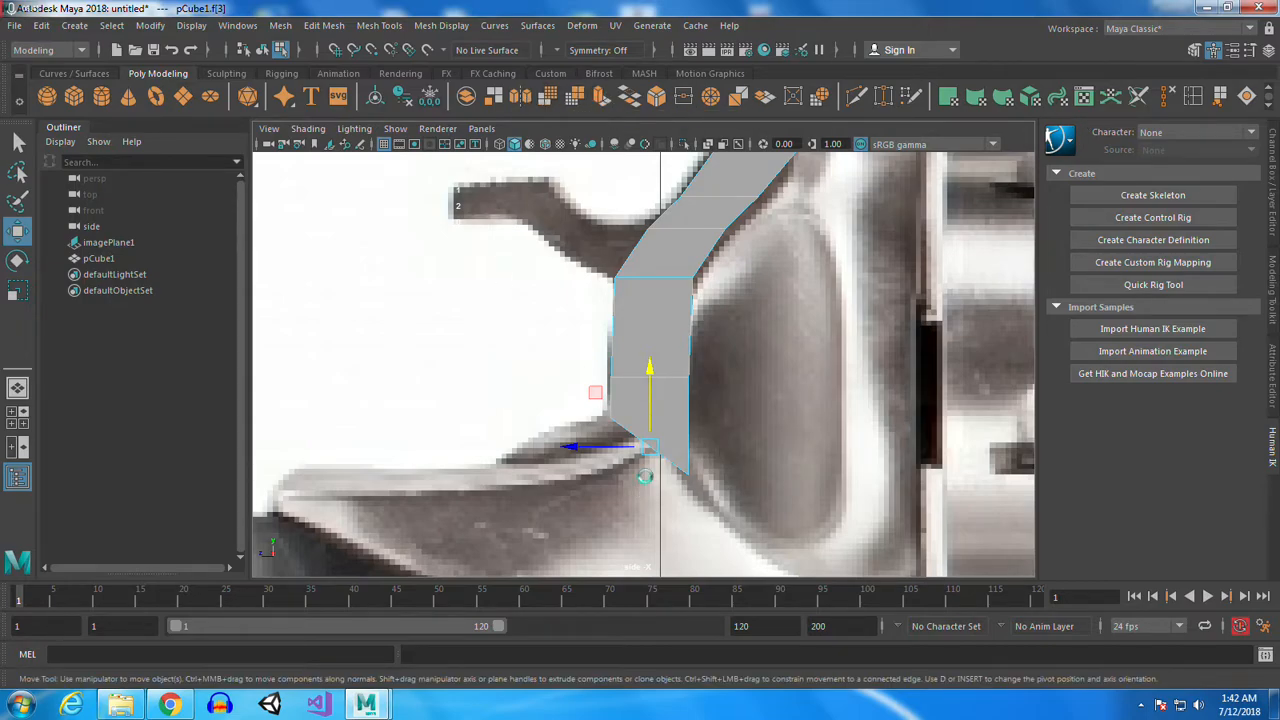
{"action": "key", "text": "ctrl+e"}
{"action": "left_click_drag", "start_coordinate": [647, 449], "coordinate": [533, 499]}
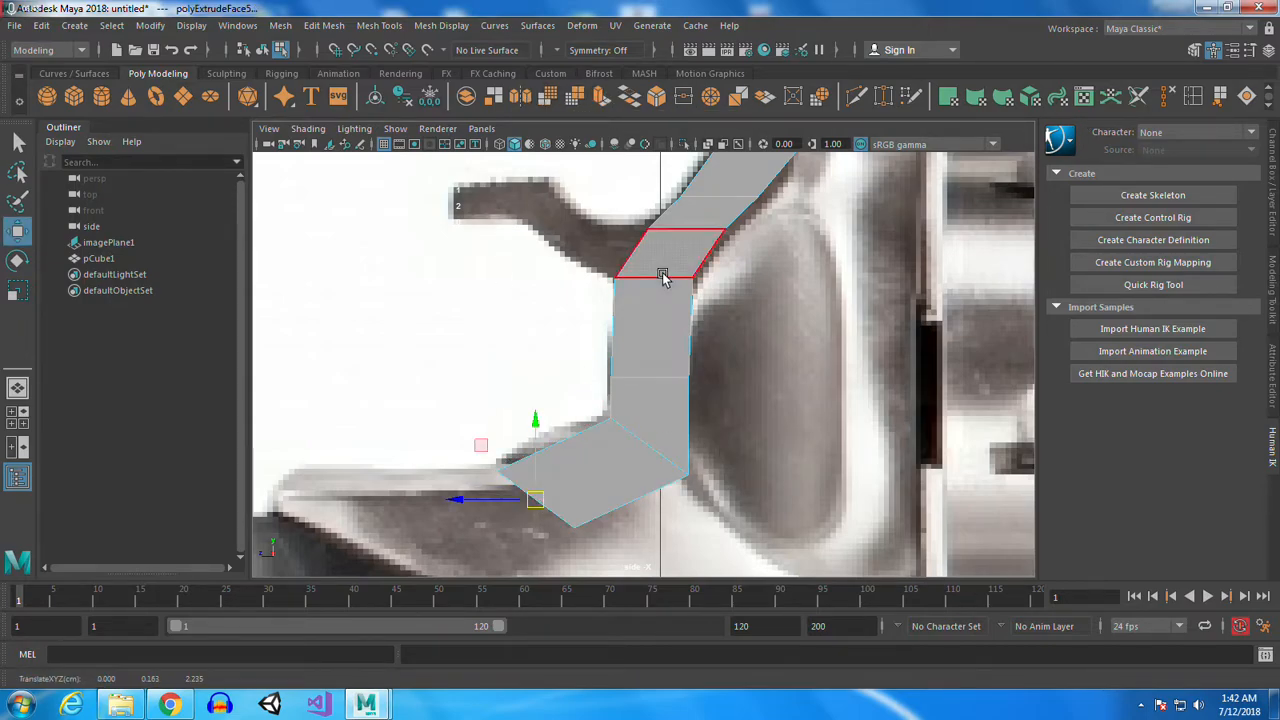
Flatten the front vertices below the tip into one vertical line and move them forward to the hammer's front edge
{"action": "right_click_drag", "start_coordinate": [663, 243], "coordinate": [608, 243]}
{"action": "middle_click_drag", "start_coordinate": [677, 343], "coordinate": [540, 440], "text": "alt"}
{"action": "left_click", "coordinate": [170, 705]}
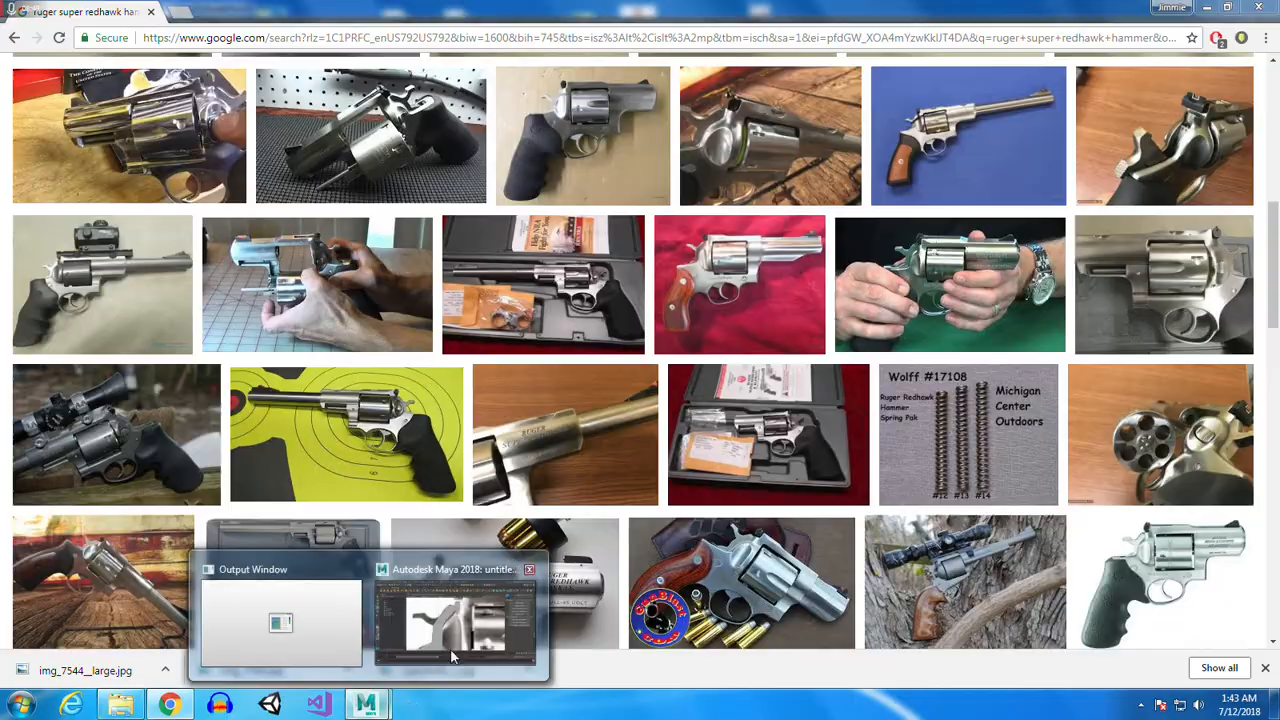
{"action": "left_click", "coordinate": [446, 612]}
{"action": "left_click_drag", "start_coordinate": [580, 276], "coordinate": [581, 336]}
{"action": "left_click_drag", "start_coordinate": [511, 351], "coordinate": [615, 578], "text": "shift"}
{"action": "middle_click_drag", "start_coordinate": [679, 437], "coordinate": [695, 387], "text": "alt"}
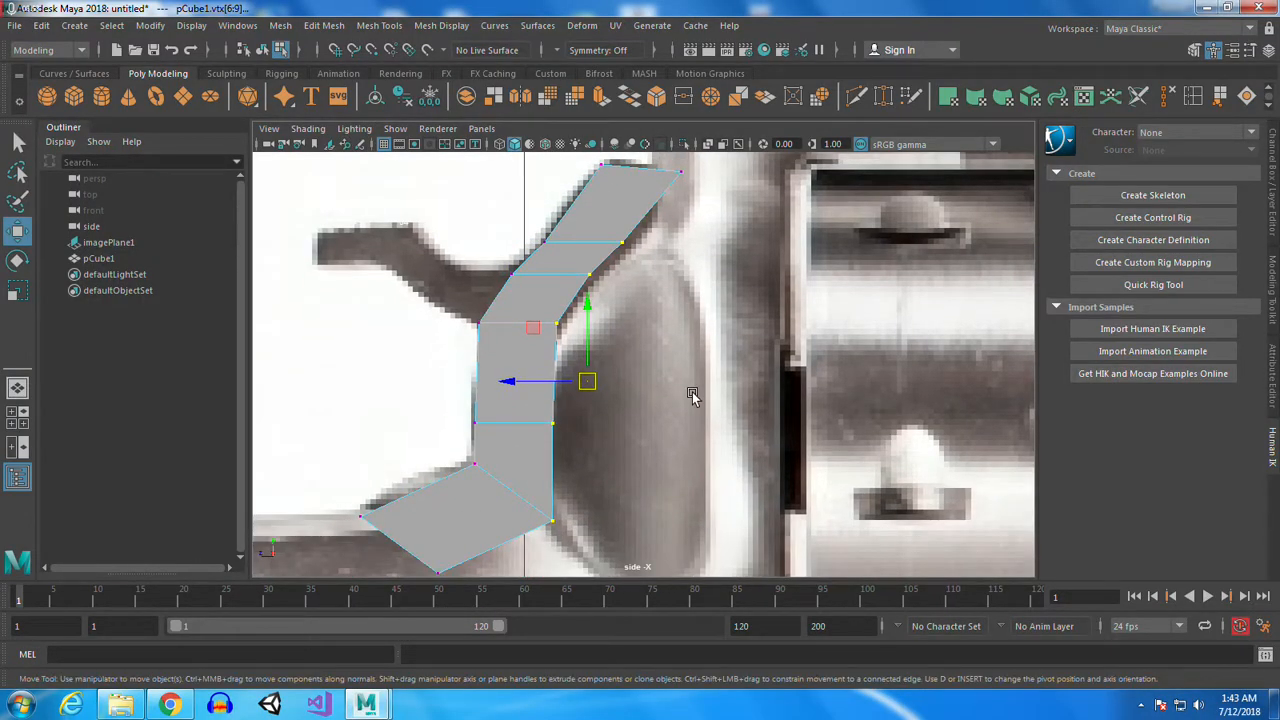
{"action": "key", "text": "r"}
{"action": "left_click_drag", "start_coordinate": [514, 391], "coordinate": [649, 391]}
{"action": "key", "text": "w"}
{"action": "left_click_drag", "start_coordinate": [508, 387], "coordinate": [603, 390]}
Extrude the upper front face of the hammer slightly forward into a small block and turn on the smooth preview
{"action": "right_click_drag", "start_coordinate": [657, 258], "coordinate": [657, 284]}
{"action": "left_click", "coordinate": [652, 175]}
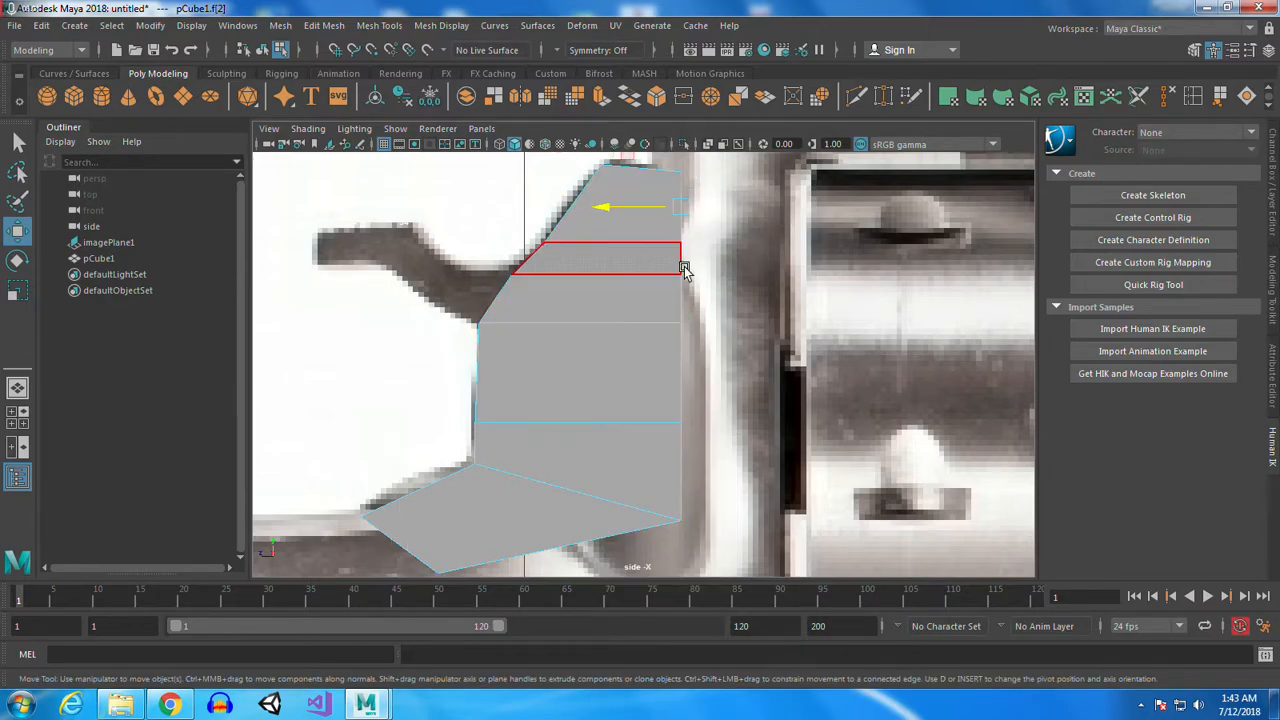
{"action": "middle_click_drag", "start_coordinate": [686, 271], "coordinate": [663, 357], "text": "alt"}
{"action": "key", "text": "ctrl+e"}
{"action": "left_click_drag", "start_coordinate": [593, 300], "coordinate": [611, 300]}
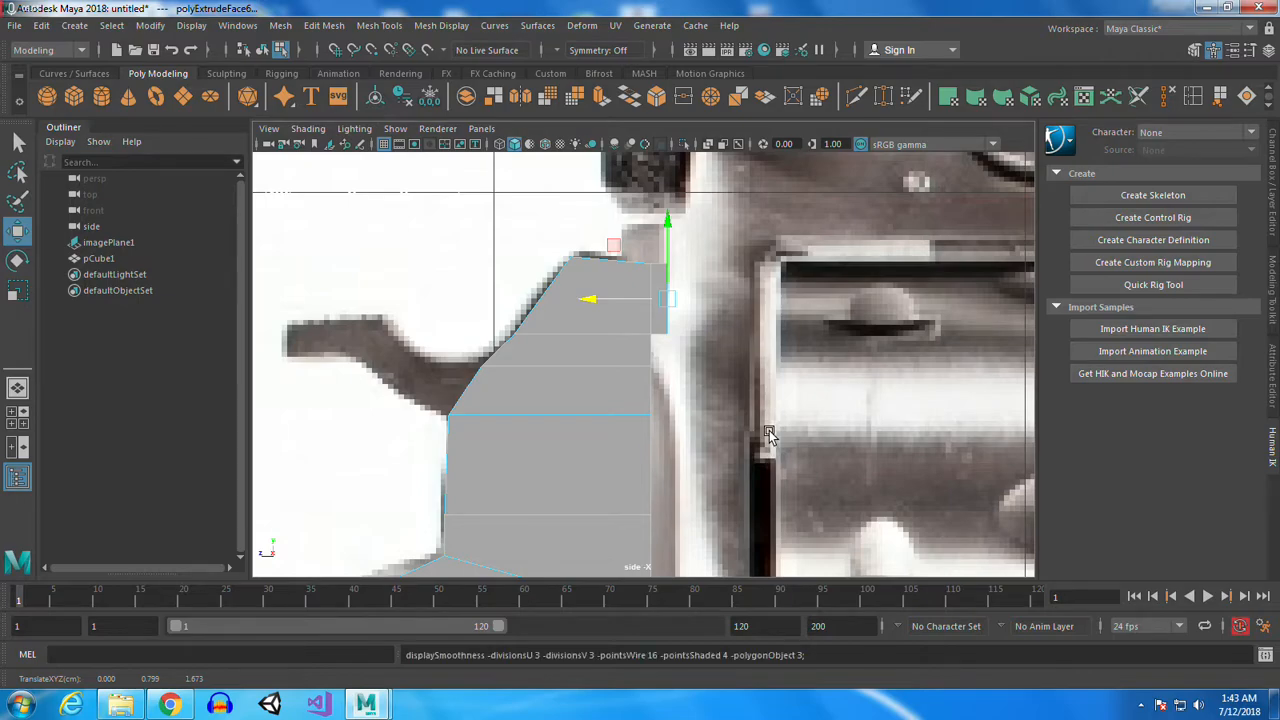
{"action": "key", "text": "3"}
{"action": "scroll", "coordinate": [563, 310], "scroll_direction": "up", "scroll_amount": 5}
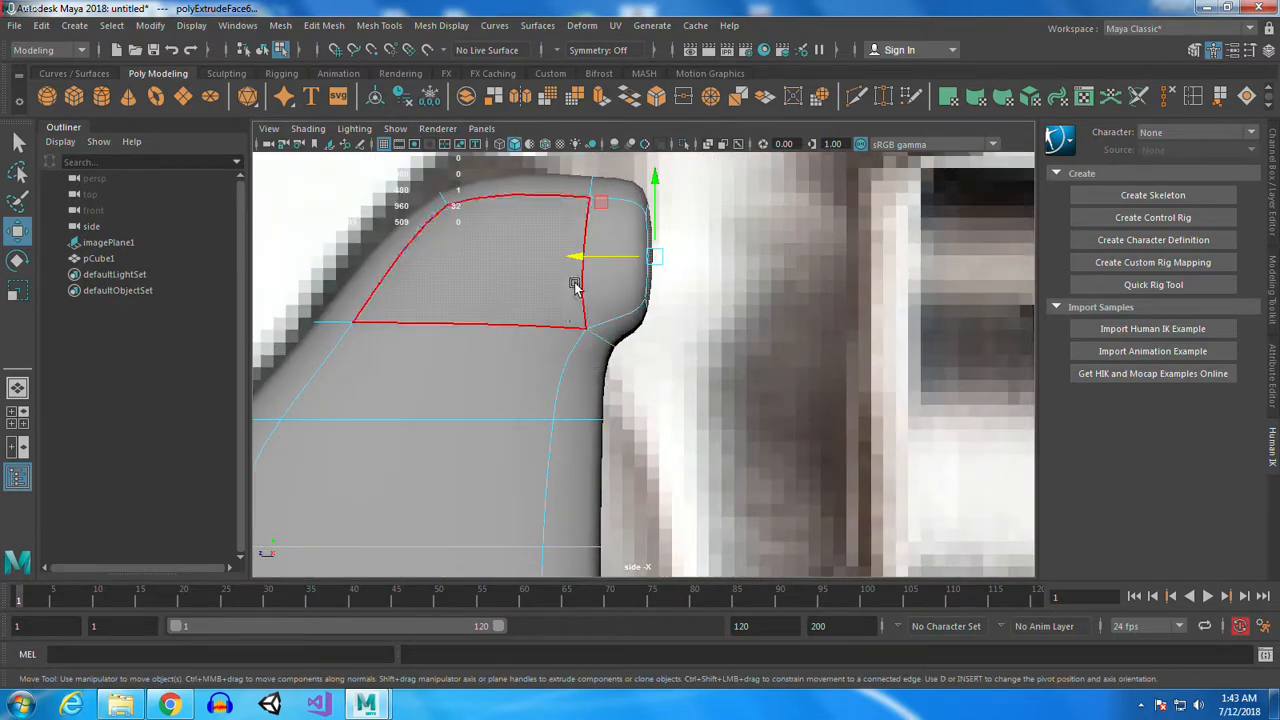
Check the hammer photos in Chrome, return to Maya and insert edge loops around the inner corner beneath the front block
{"action": "left_click", "coordinate": [172, 705]}
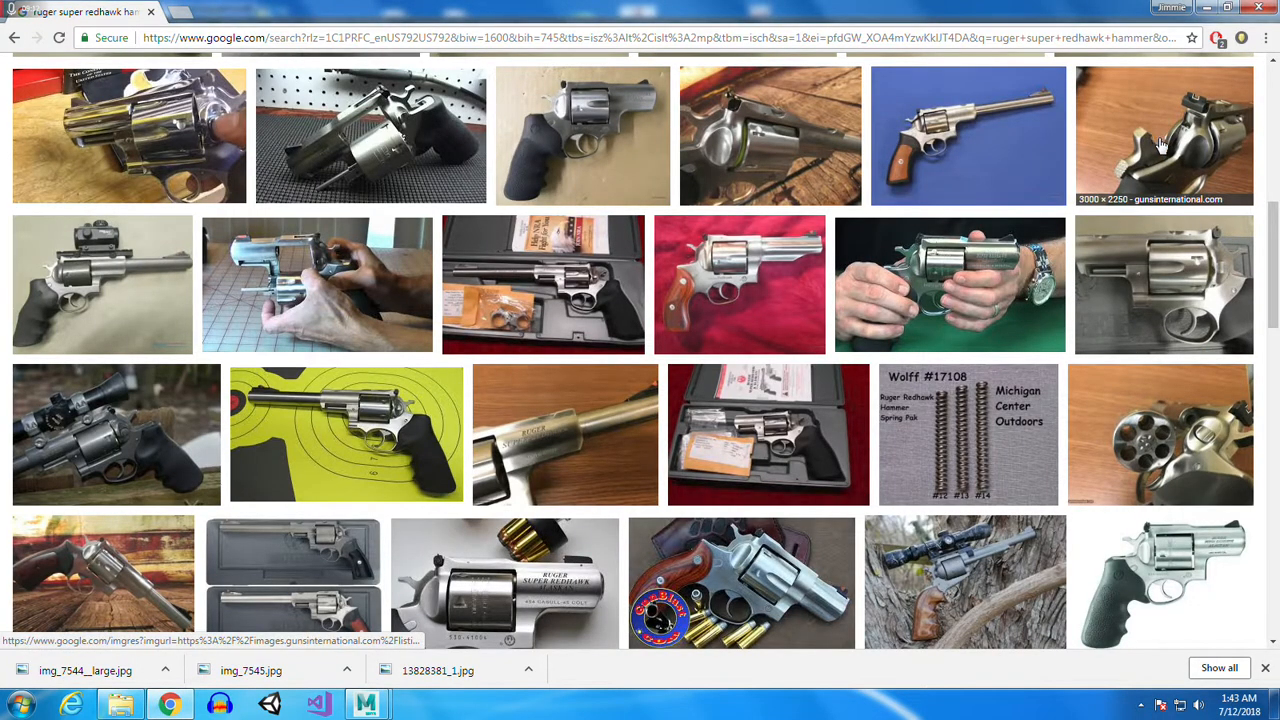
{"action": "mouse_move", "coordinate": [365, 705]}
{"action": "left_click", "coordinate": [465, 605]}
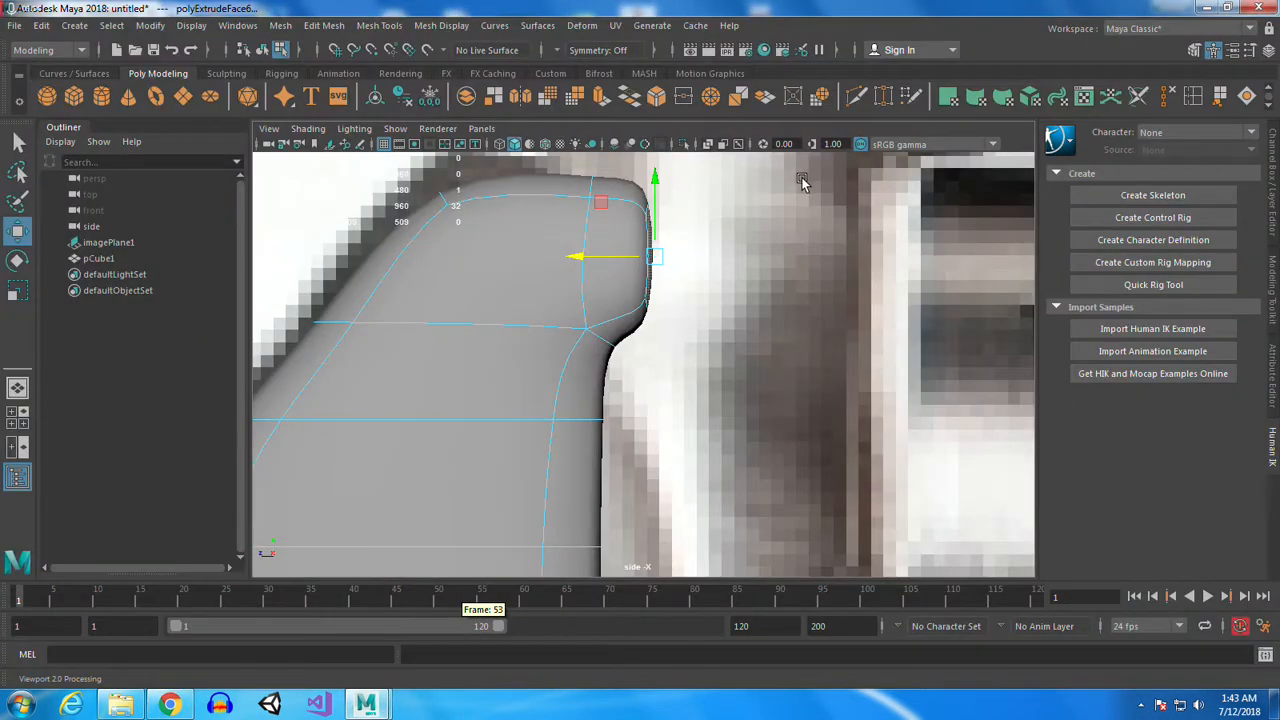
{"action": "left_click", "coordinate": [1192, 104]}
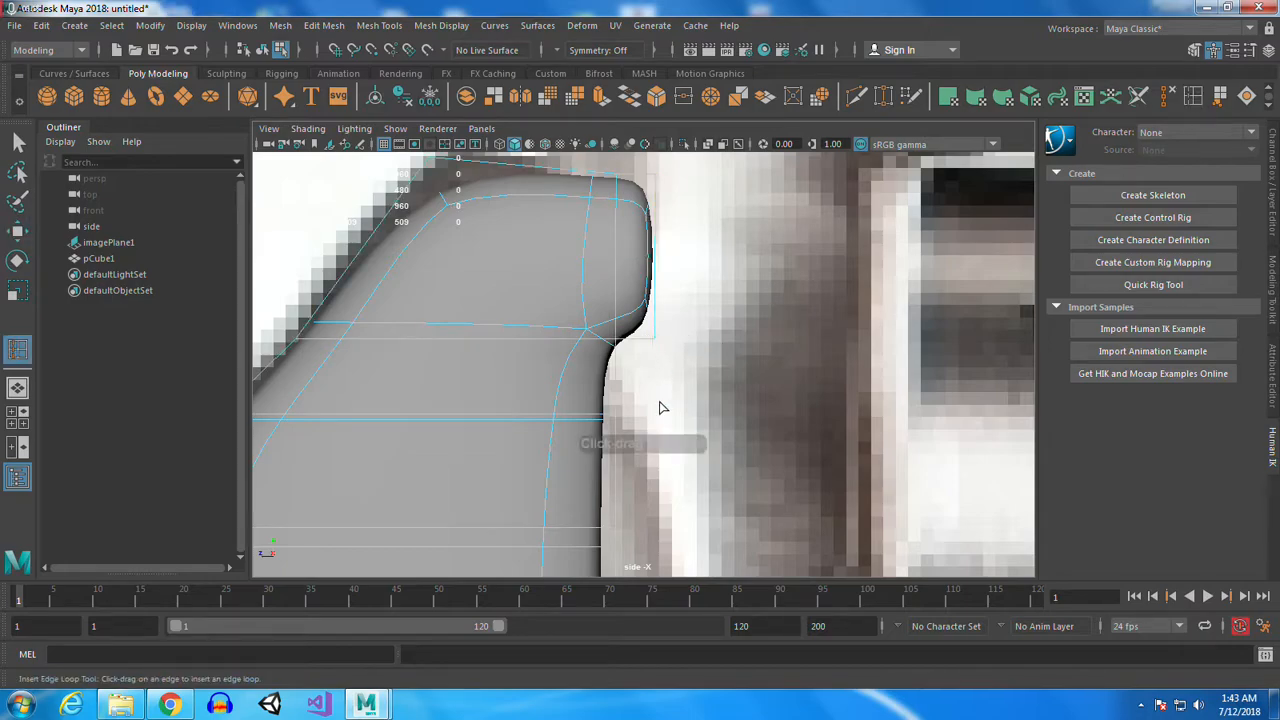
{"action": "left_click", "coordinate": [617, 343]}
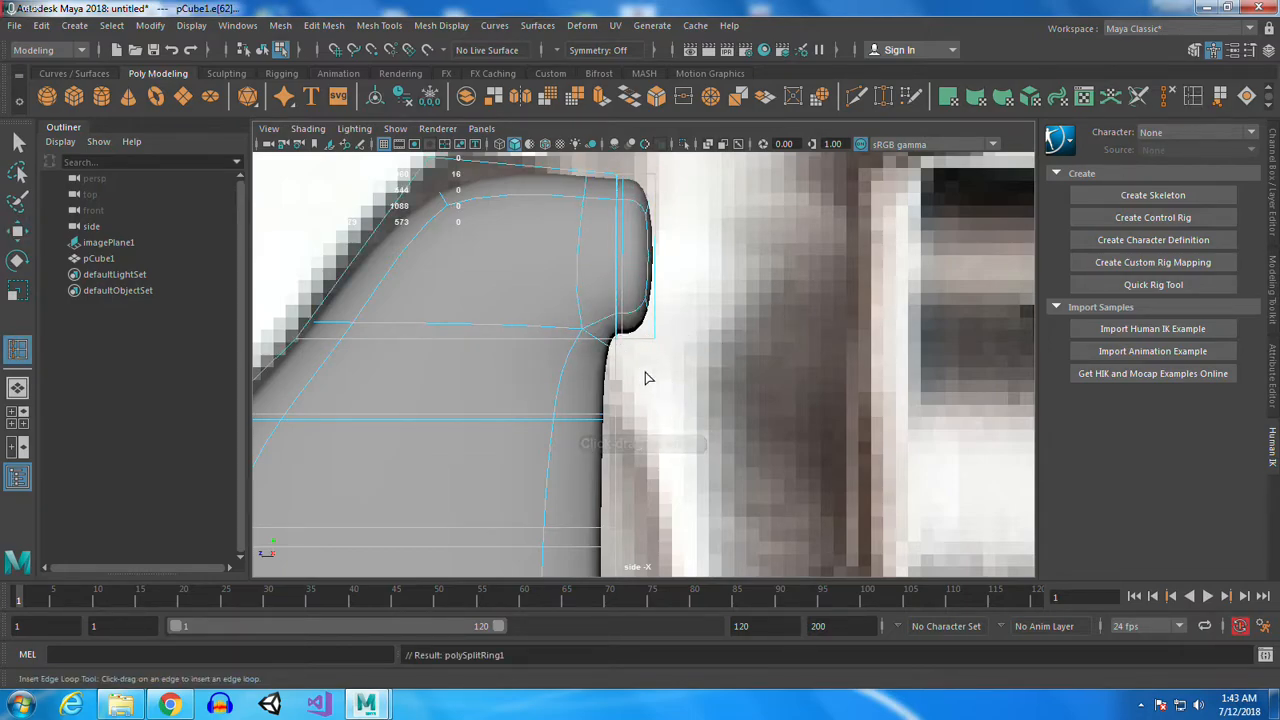
{"action": "left_click_drag", "start_coordinate": [605, 343], "coordinate": [621, 346]}
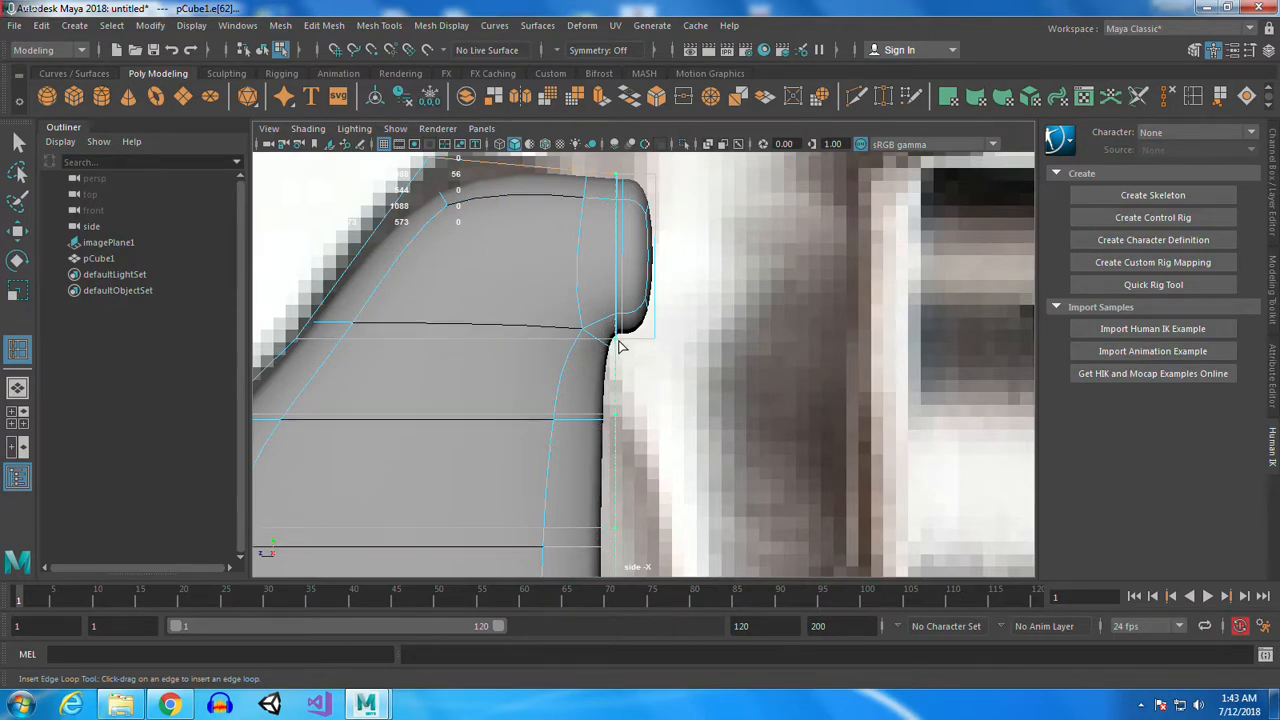
{"action": "scroll", "coordinate": [761, 395], "scroll_direction": "down", "scroll_amount": 8}
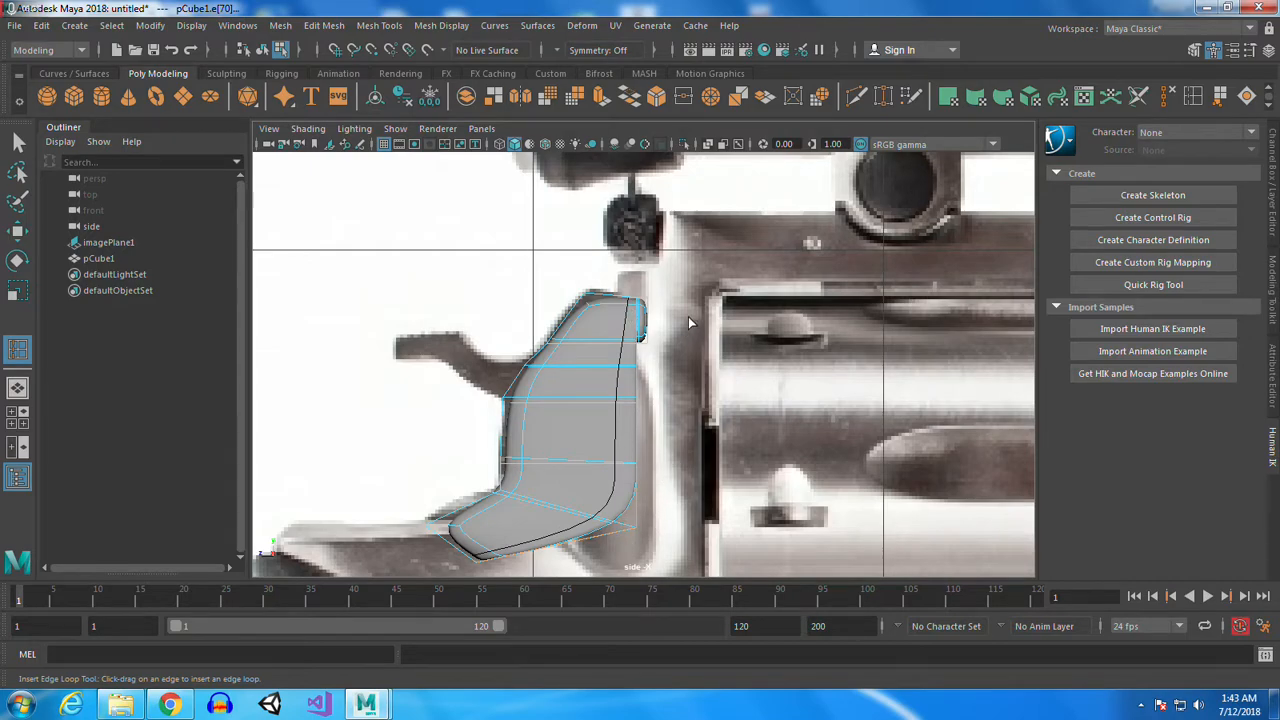
{"action": "scroll", "coordinate": [688, 316], "scroll_direction": "up", "scroll_amount": 8}
{"action": "key", "text": "q"}
{"action": "key", "text": "1"}
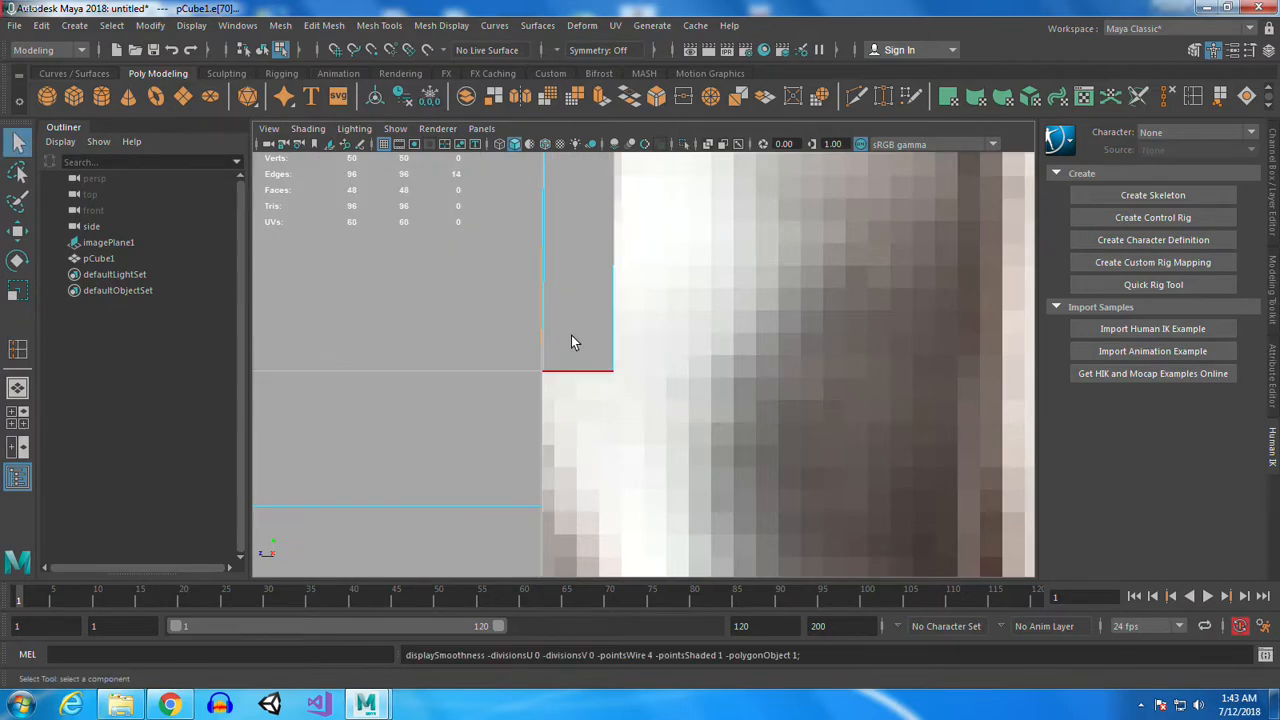
{"action": "key", "text": "space"}
{"action": "key", "text": "space"}
{"action": "key", "text": "space"}
{"action": "key", "text": "space"}
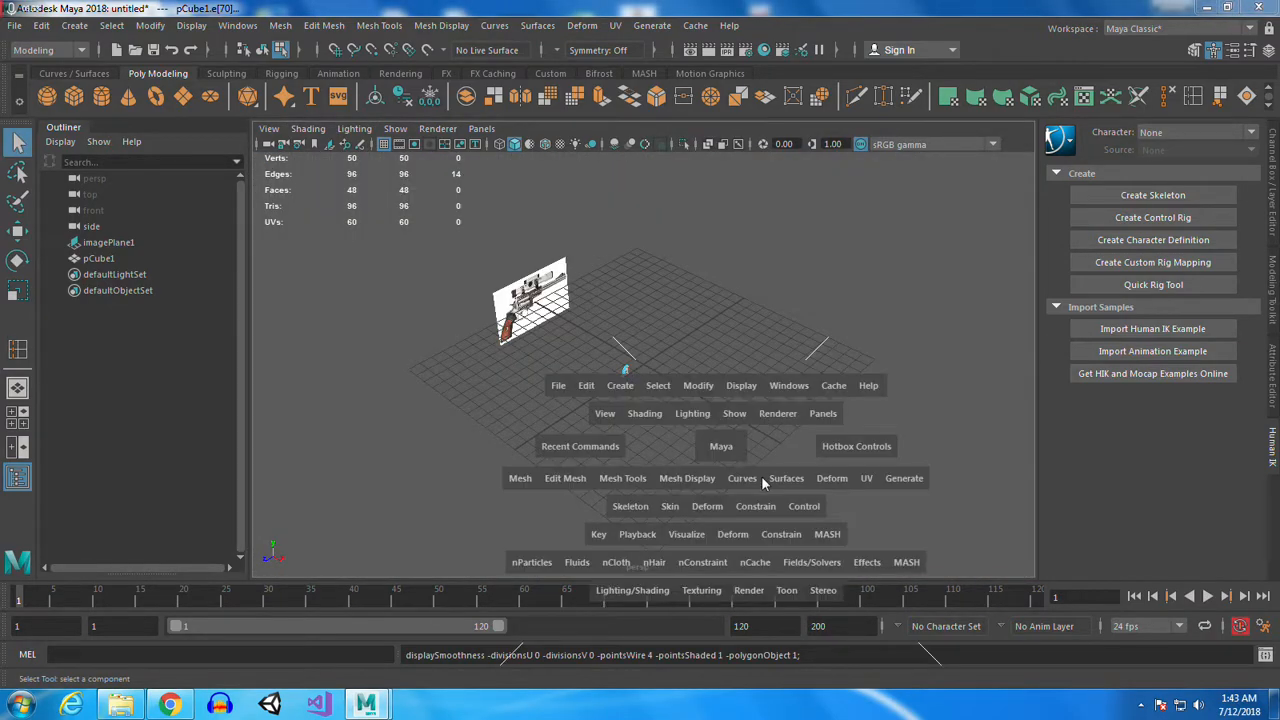
{"action": "key", "text": "3"}
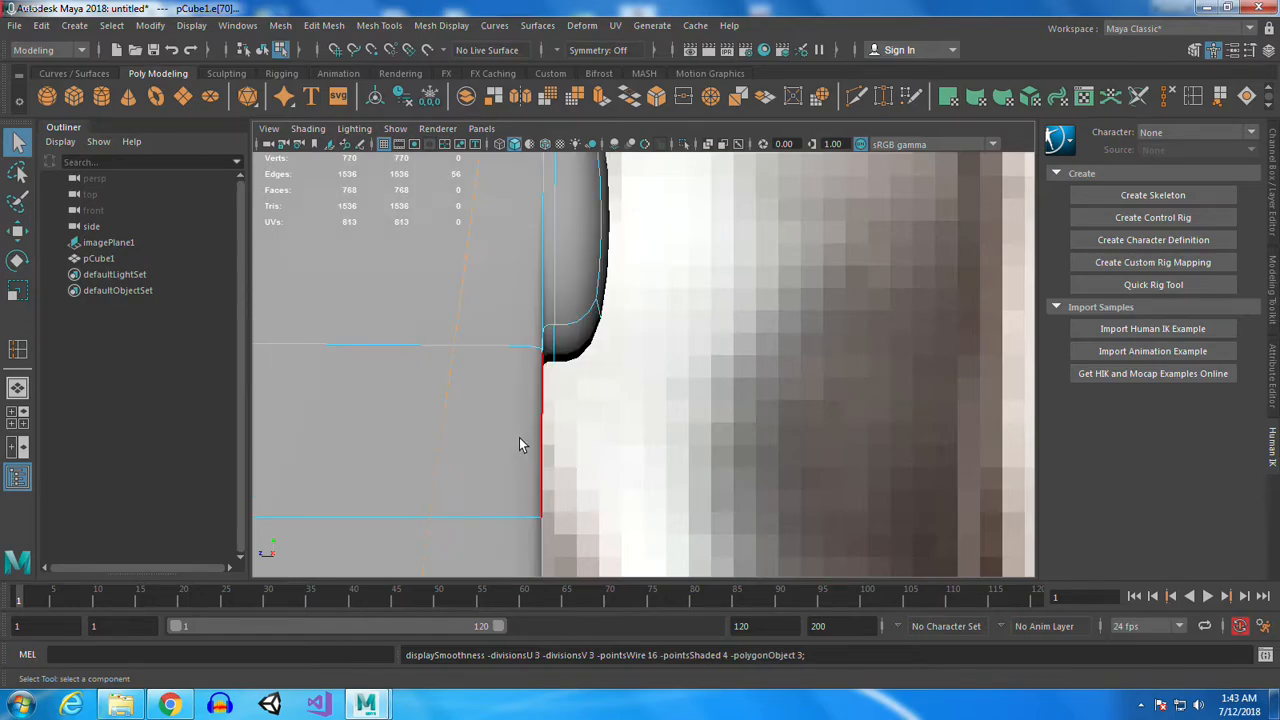
Insert edge loops close to the front, lower and upper edges of the small front block to sharpen its corners
{"action": "left_click", "coordinate": [1193, 95]}
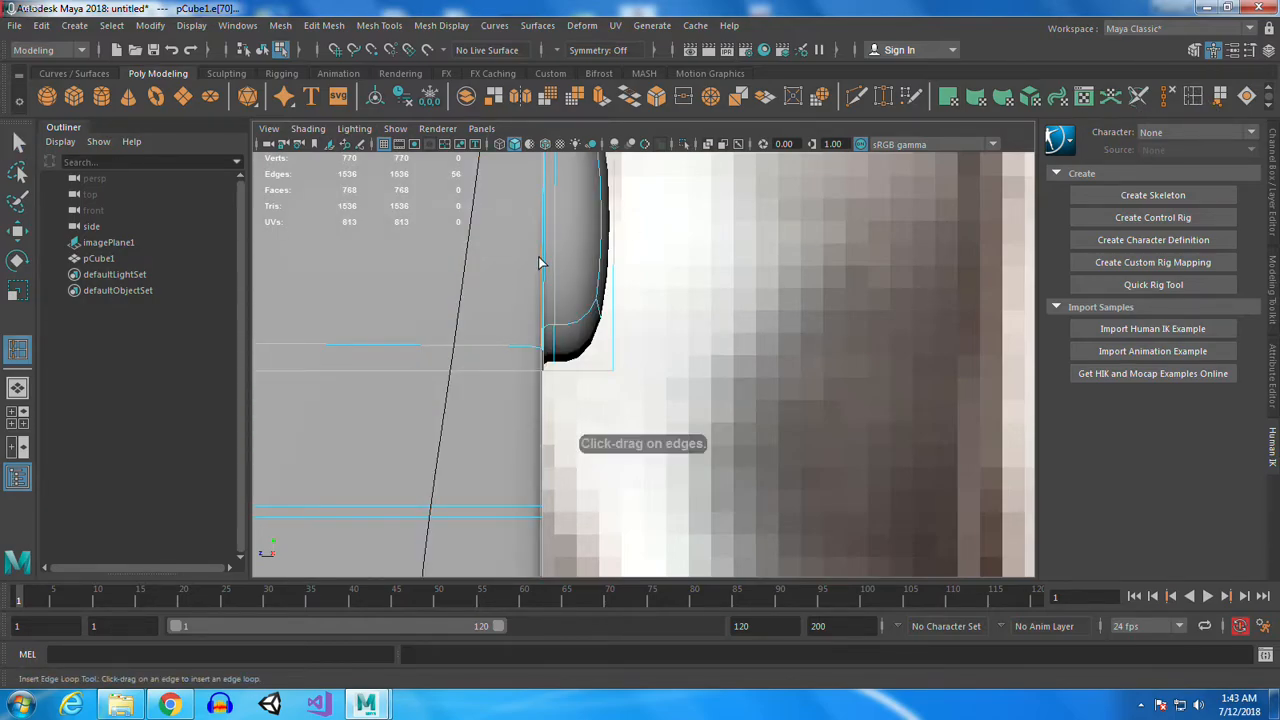
{"action": "mouse_move", "coordinate": [615, 350]}
{"action": "left_mouse_down"}
{"action": "mouse_move", "coordinate": [616, 380]}
{"action": "mouse_move", "coordinate": [611, 369]}
{"action": "left_mouse_up"}
{"action": "middle_click_drag", "start_coordinate": [695, 326], "coordinate": [732, 497], "text": "alt"}
{"action": "left_click_drag", "start_coordinate": [651, 262], "coordinate": [648, 288]}
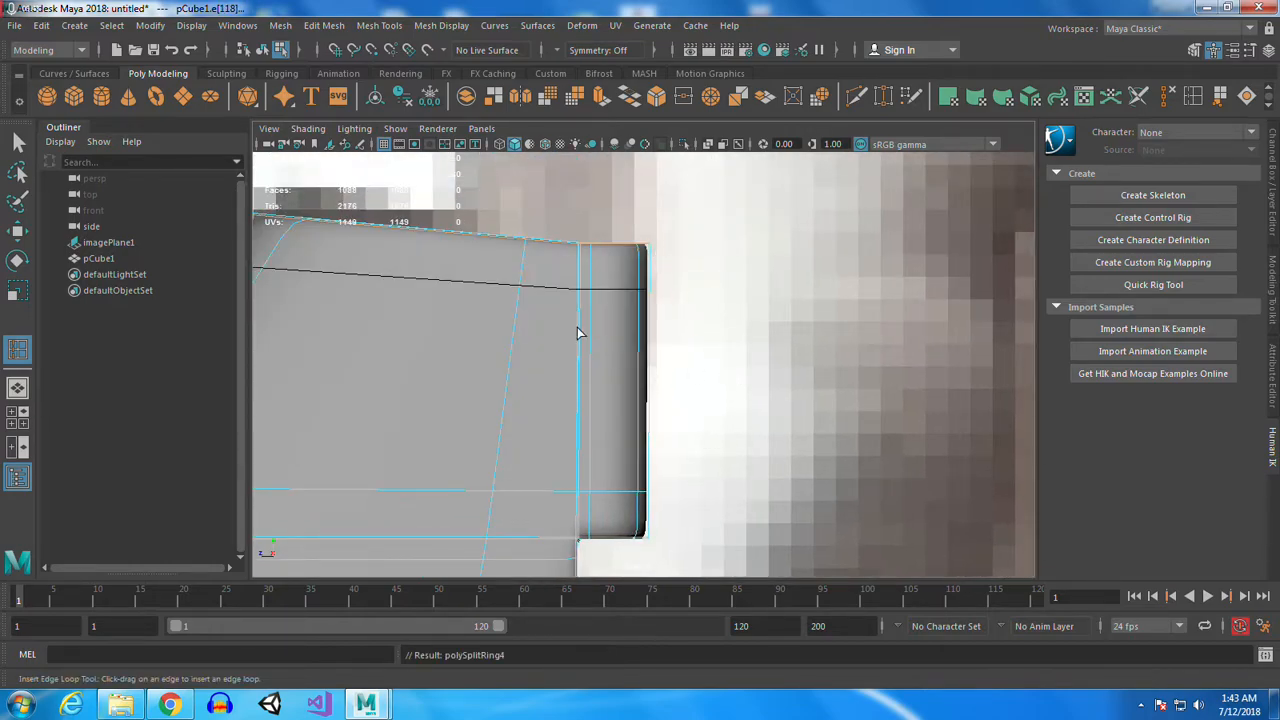
In the perspective view, insert edge loops close to both side edges across the hammer's thickness
{"action": "middle_click_drag", "start_coordinate": [641, 366], "coordinate": [1074, 357], "text": "alt"}
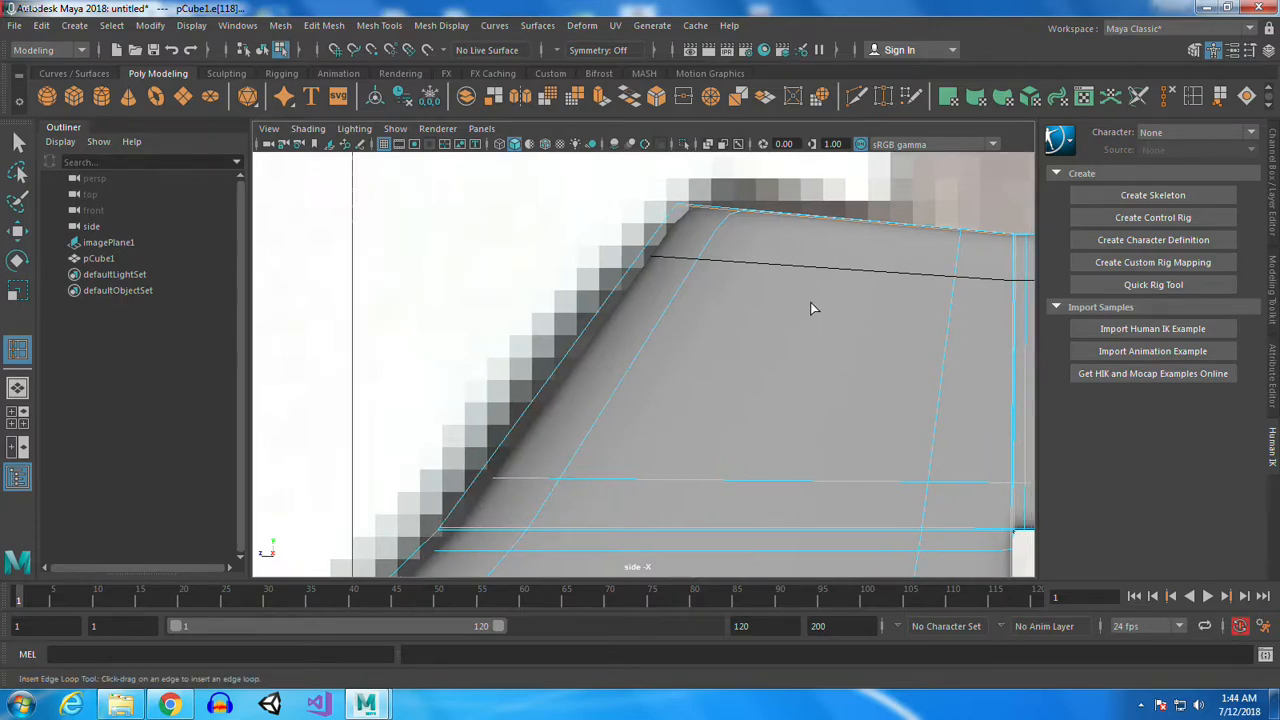
{"action": "middle_click_drag", "start_coordinate": [515, 545], "coordinate": [560, 368], "text": "alt"}
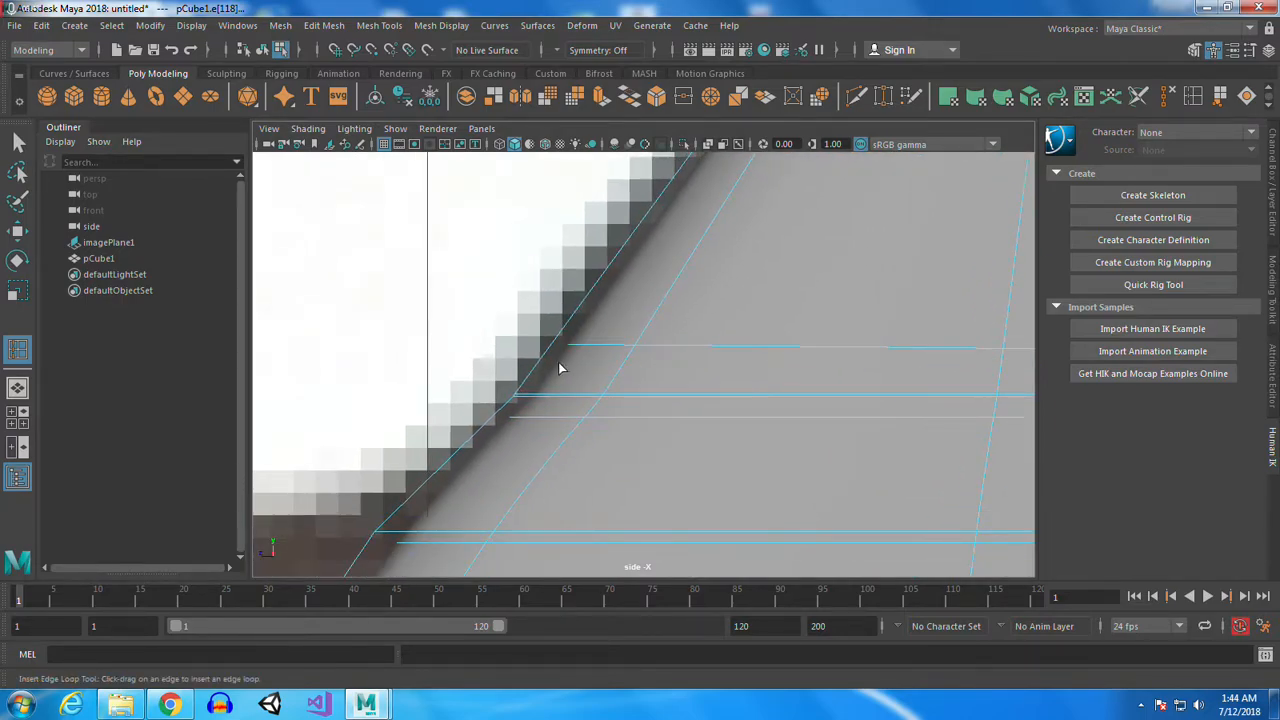
{"action": "middle_click_drag", "start_coordinate": [706, 262], "coordinate": [597, 446], "text": "alt"}
{"action": "scroll", "coordinate": [650, 440], "scroll_direction": "down", "scroll_amount": 5}
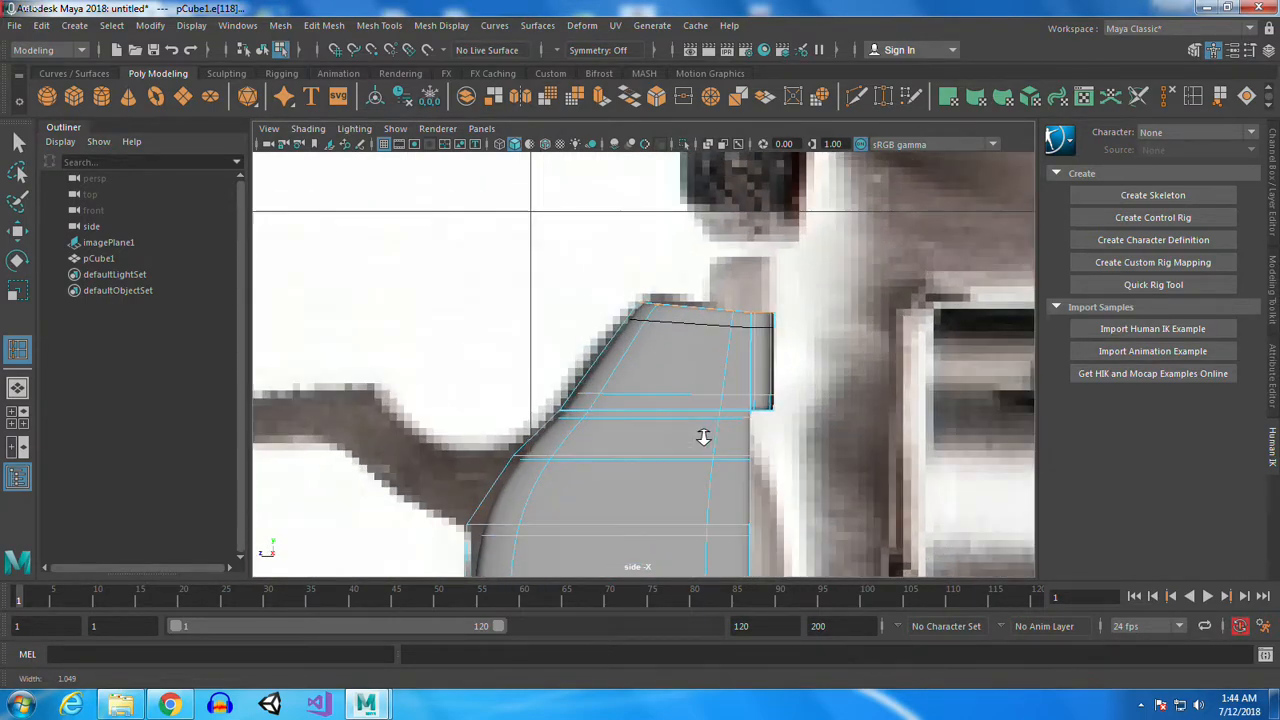
{"action": "key", "text": "space"}
{"action": "key", "text": "space"}
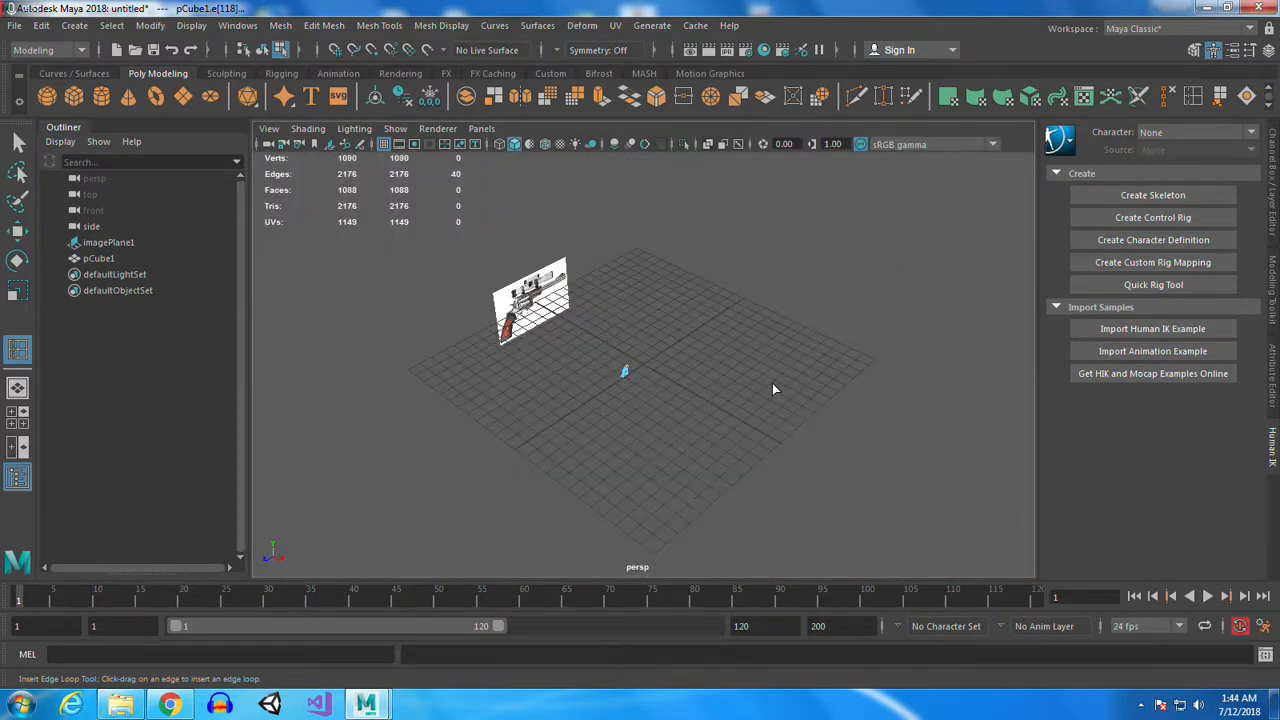
{"action": "scroll", "coordinate": [624, 327], "scroll_direction": "up", "scroll_amount": 8}
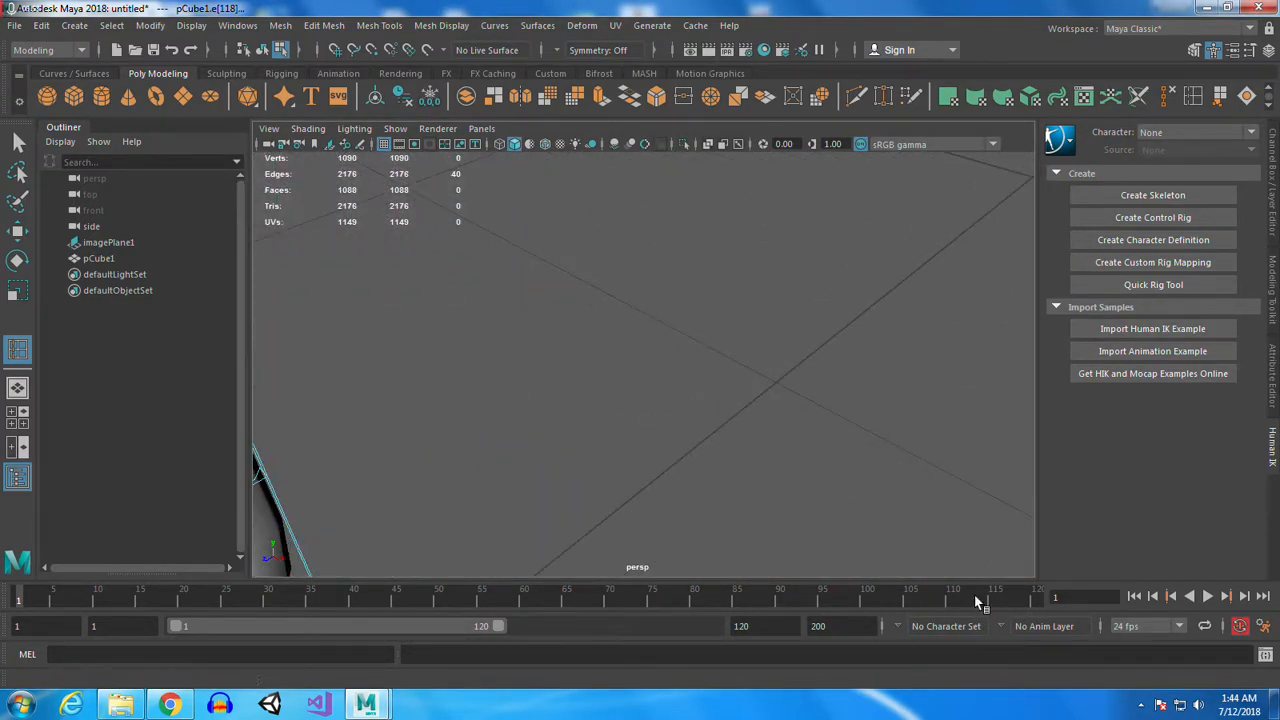
{"action": "left_click_drag", "start_coordinate": [558, 336], "coordinate": [609, 352], "text": "alt"}
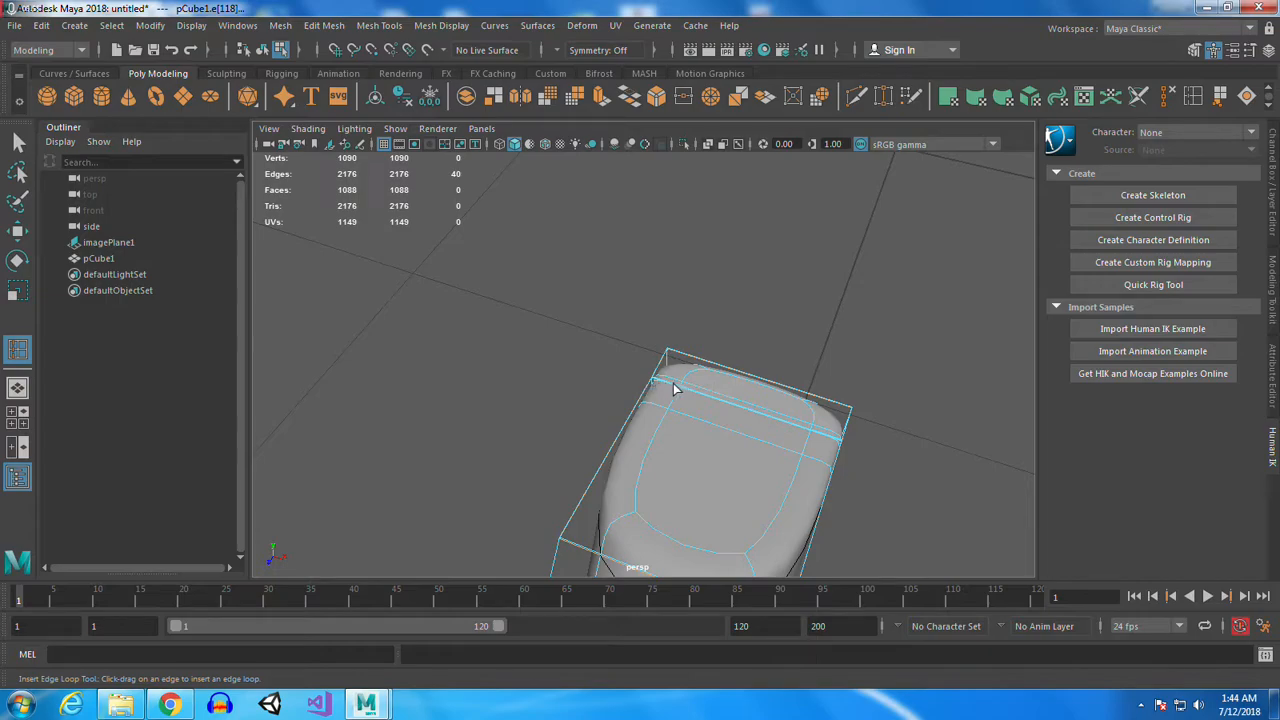
{"action": "left_click", "coordinate": [682, 357]}
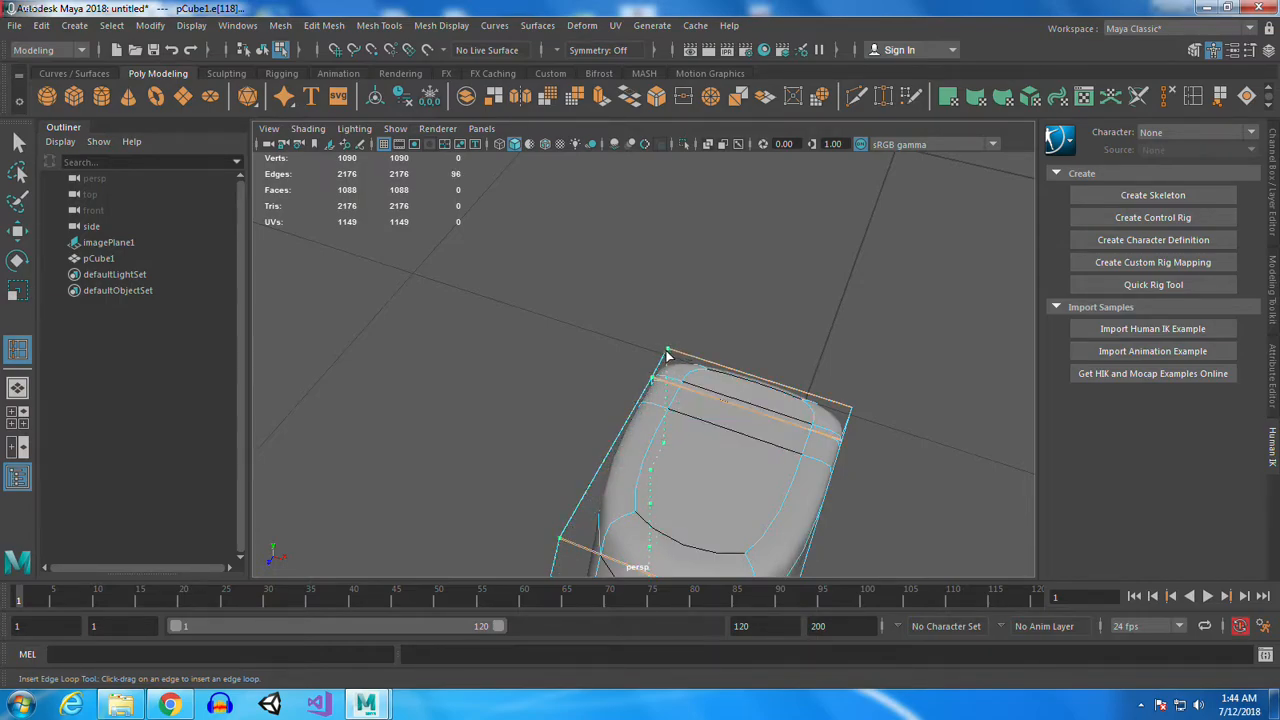
{"action": "left_click", "coordinate": [668, 357]}
{"action": "left_click_drag", "start_coordinate": [830, 403], "coordinate": [853, 412]}
{"action": "left_click_drag", "start_coordinate": [915, 453], "coordinate": [760, 469], "text": "alt"}
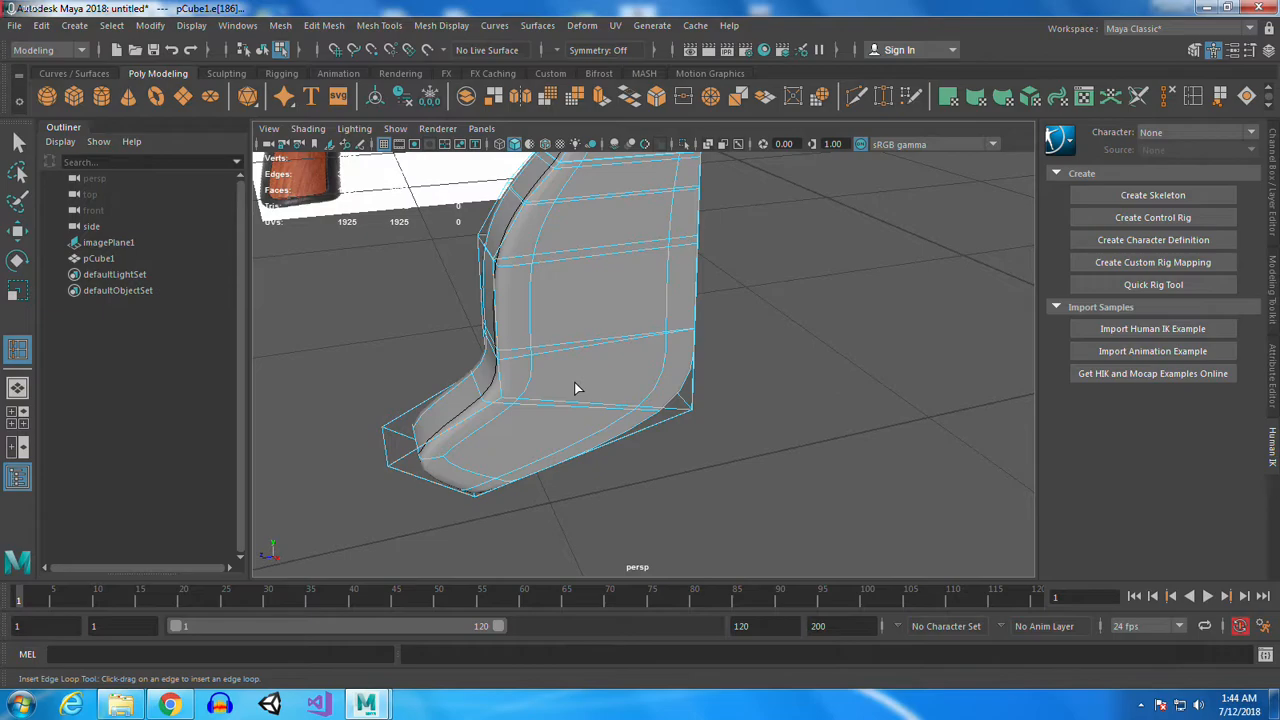
Turn off the smooth preview and, in the side view, extrude the rear junction face in three sections along the spur
{"action": "key", "text": "1"}
{"action": "key", "text": "space"}
{"action": "key", "text": "q"}
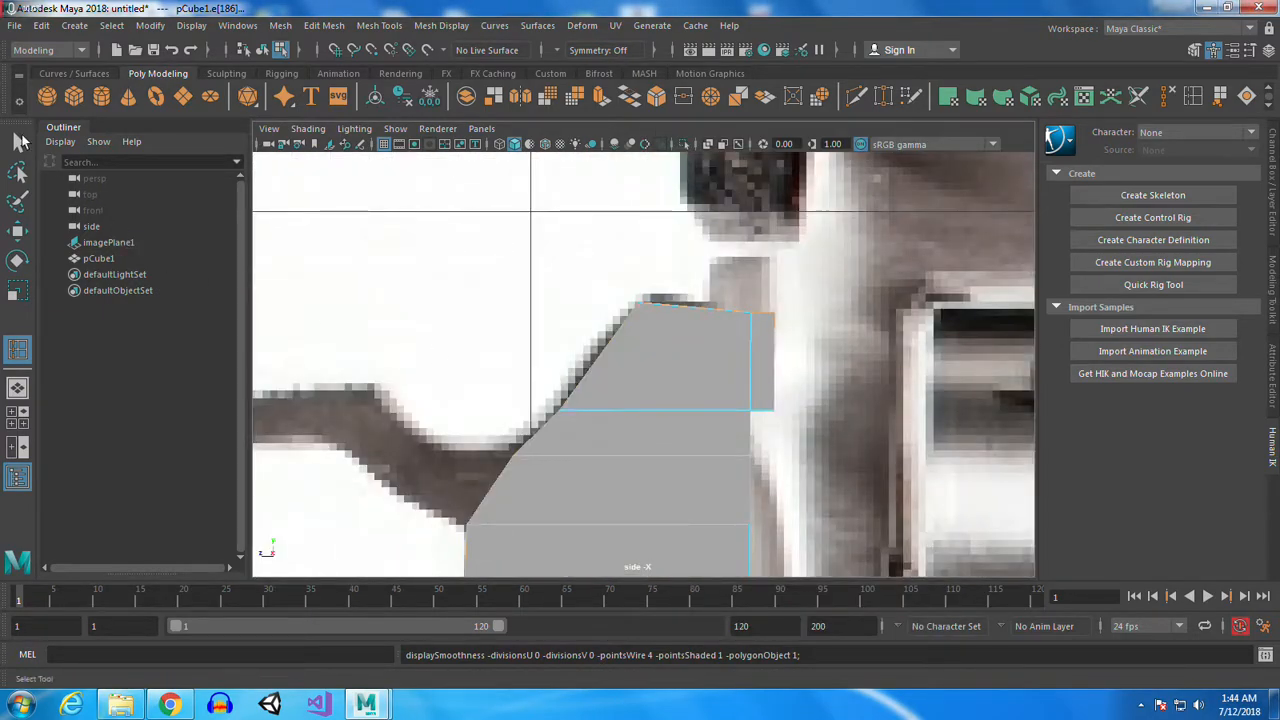
{"action": "scroll", "coordinate": [517, 337], "scroll_direction": "up", "scroll_amount": 3}
{"action": "right_click_drag", "start_coordinate": [634, 250], "coordinate": [634, 286]}
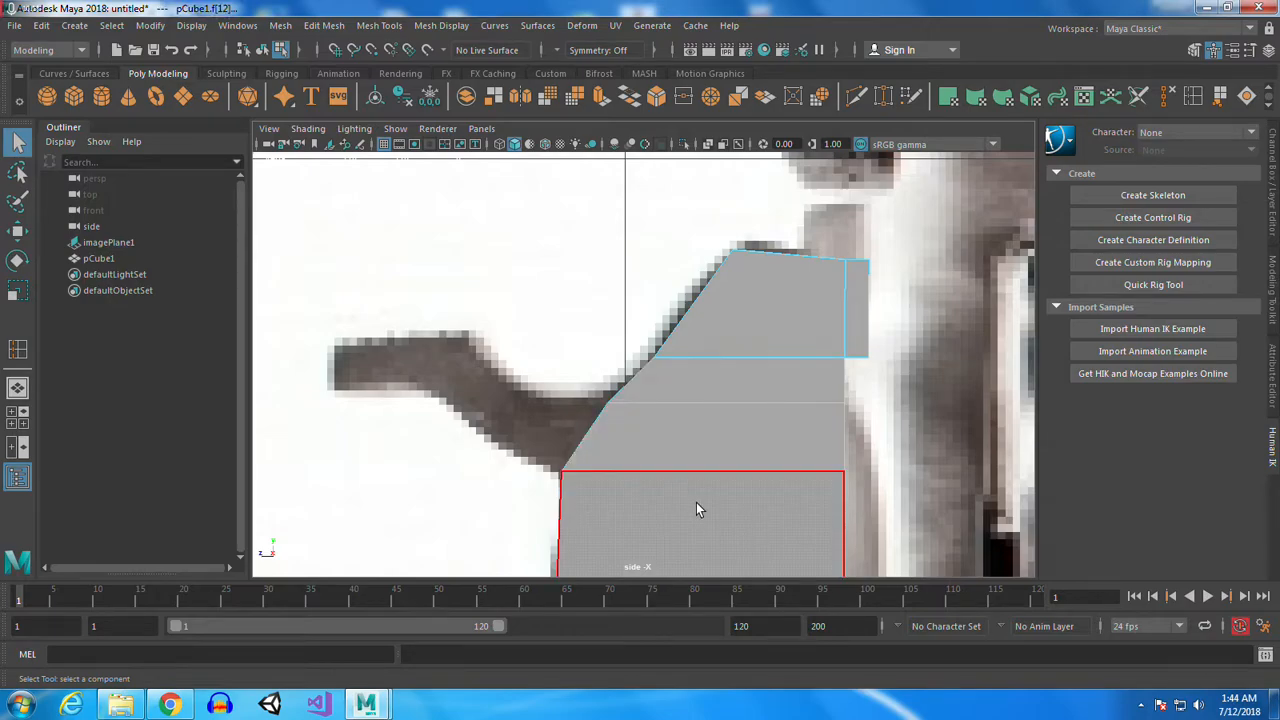
{"action": "left_click", "coordinate": [600, 96]}
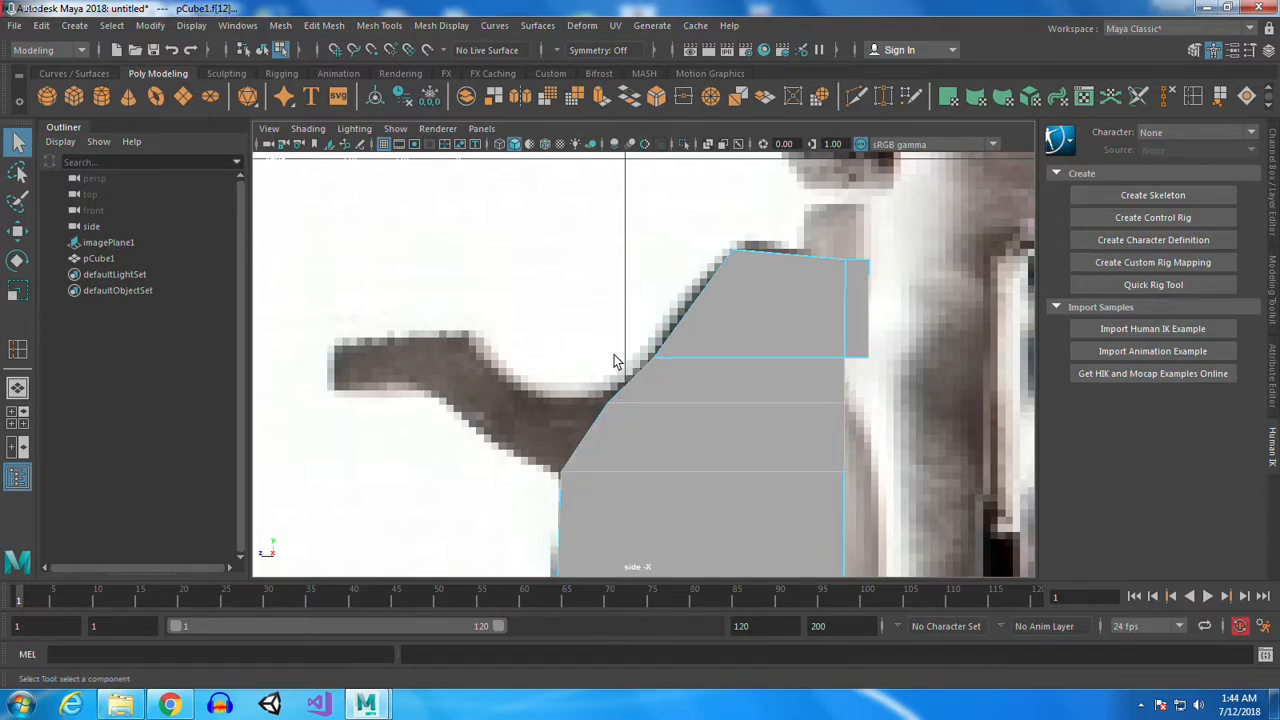
{"action": "left_click_drag", "start_coordinate": [592, 442], "coordinate": [436, 373]}
{"action": "key", "text": "ctrl+e"}
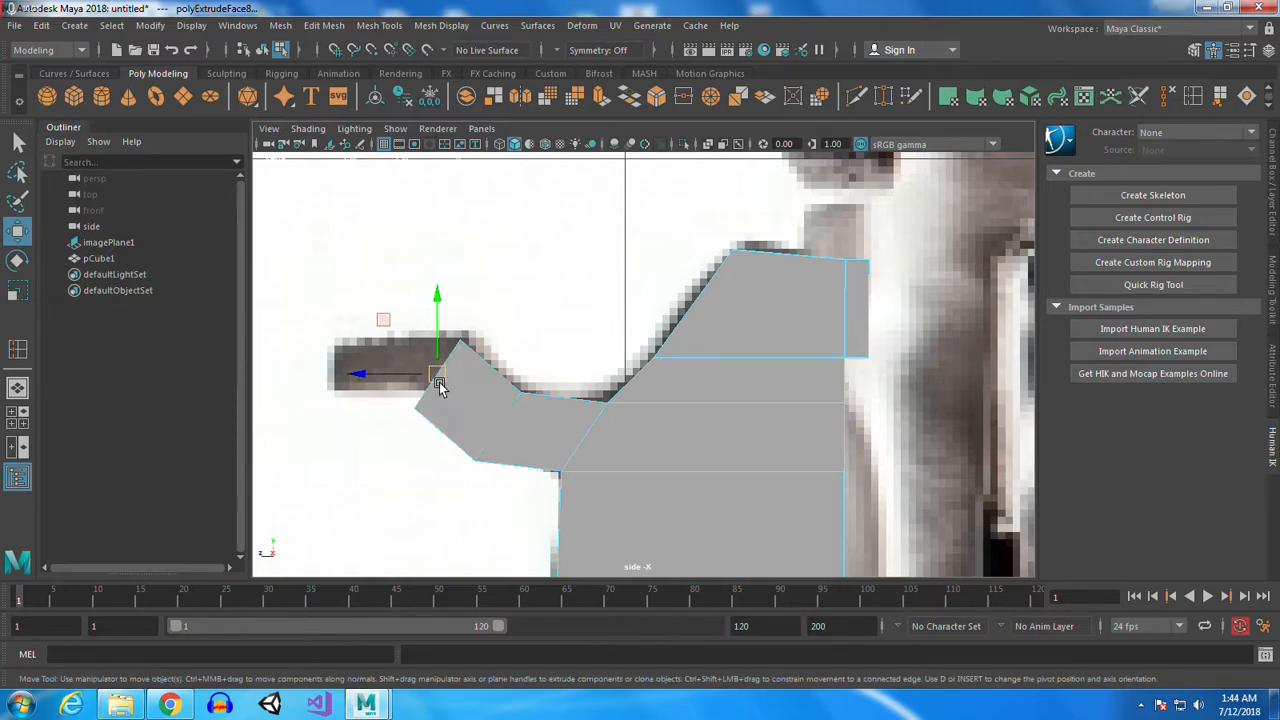
{"action": "left_click_drag", "start_coordinate": [436, 376], "coordinate": [322, 372]}
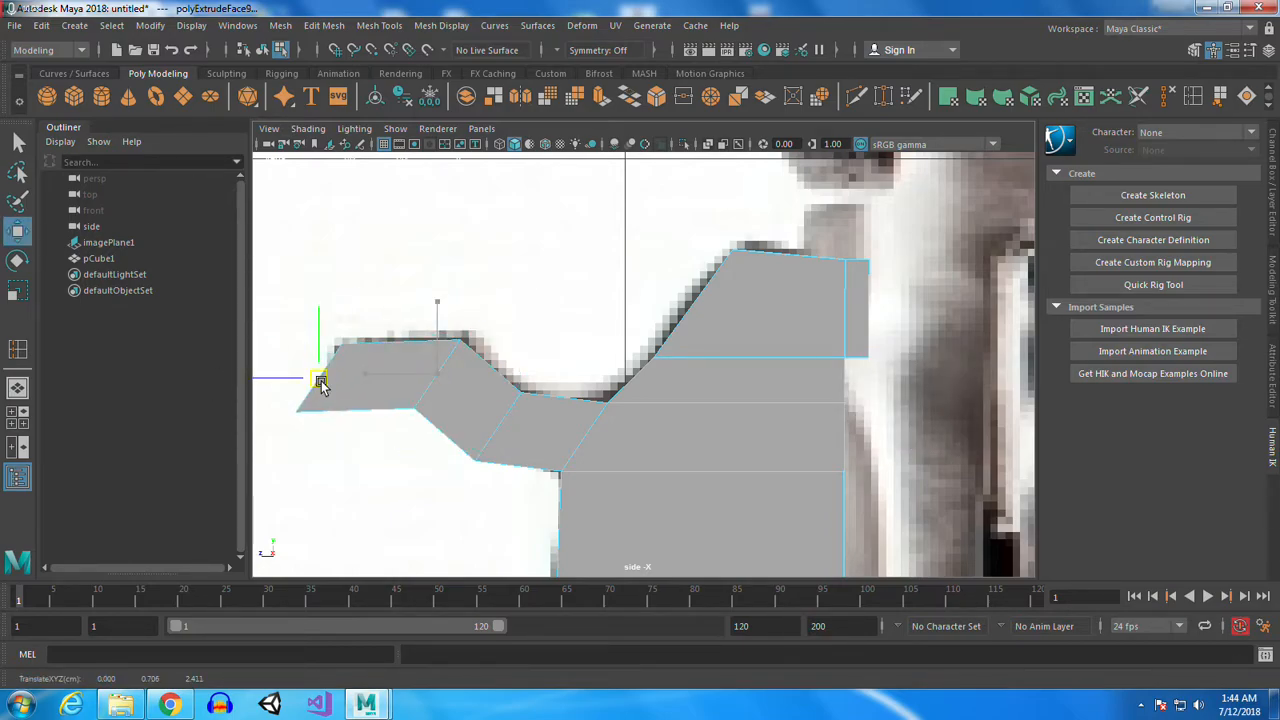
Move the spur's underside vertices forward to line up with the reference and square off its rear end
{"action": "right_click_drag", "start_coordinate": [454, 243], "coordinate": [377, 243]}
{"action": "left_click_drag", "start_coordinate": [280, 400], "coordinate": [515, 513]}
{"action": "left_click_drag", "start_coordinate": [306, 434], "coordinate": [348, 437]}
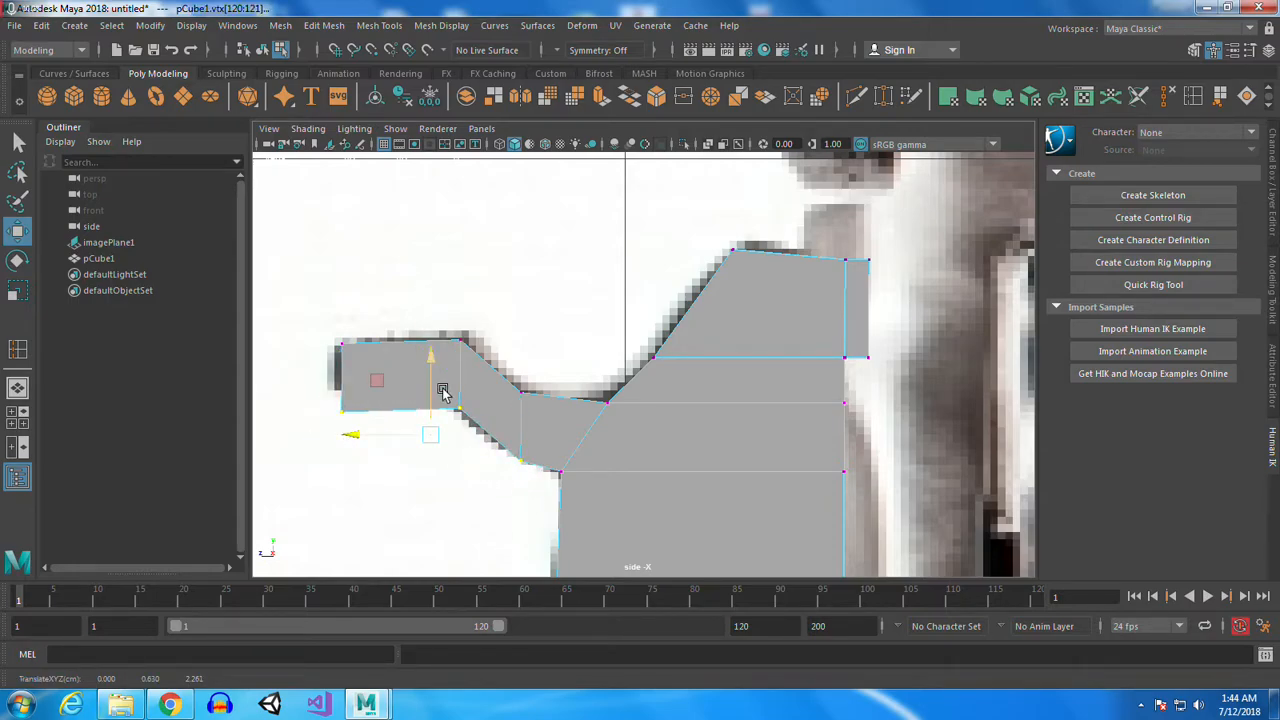
Raise the lower vertices of the spur's rear end to match the reference and turn the smooth preview on
{"action": "left_click_drag", "start_coordinate": [452, 391], "coordinate": [535, 480], "text": "ctrl"}
{"action": "mouse_move", "coordinate": [341, 335]}
{"action": "left_mouse_down"}
{"action": "mouse_move", "coordinate": [342, 295]}
{"action": "mouse_move", "coordinate": [341, 314]}
{"action": "left_mouse_up"}
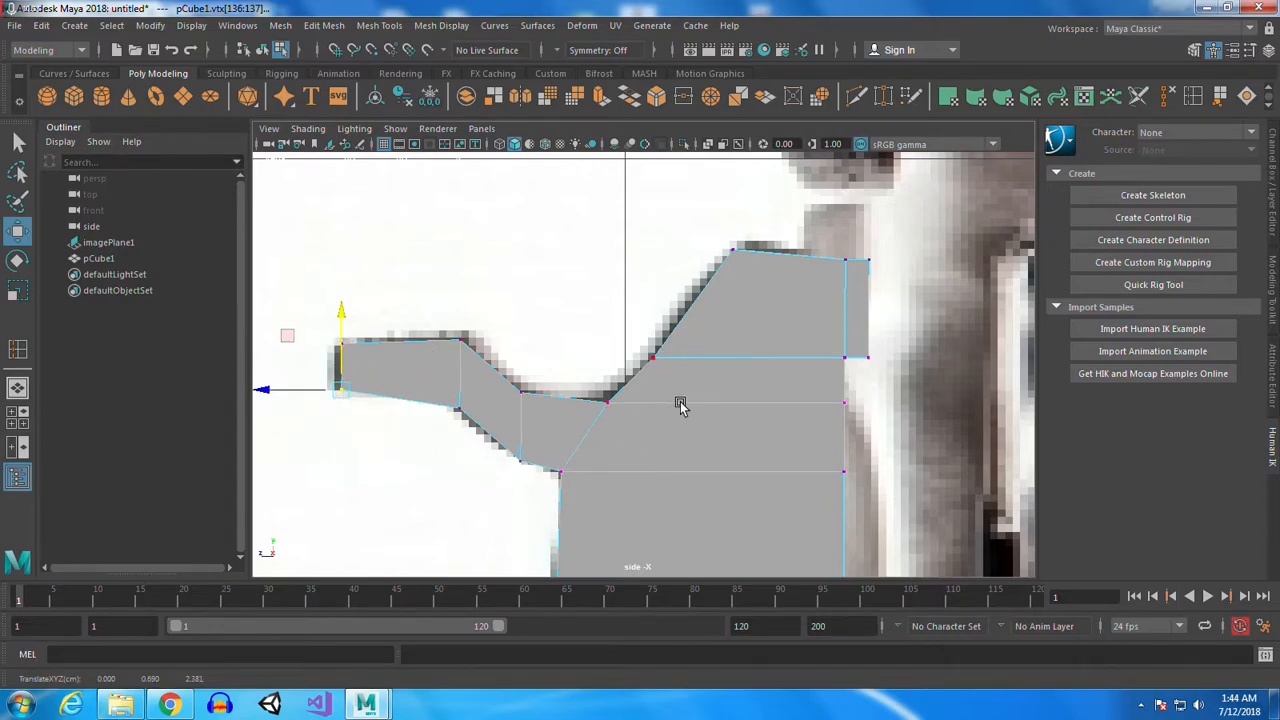
{"action": "key", "text": "4"}
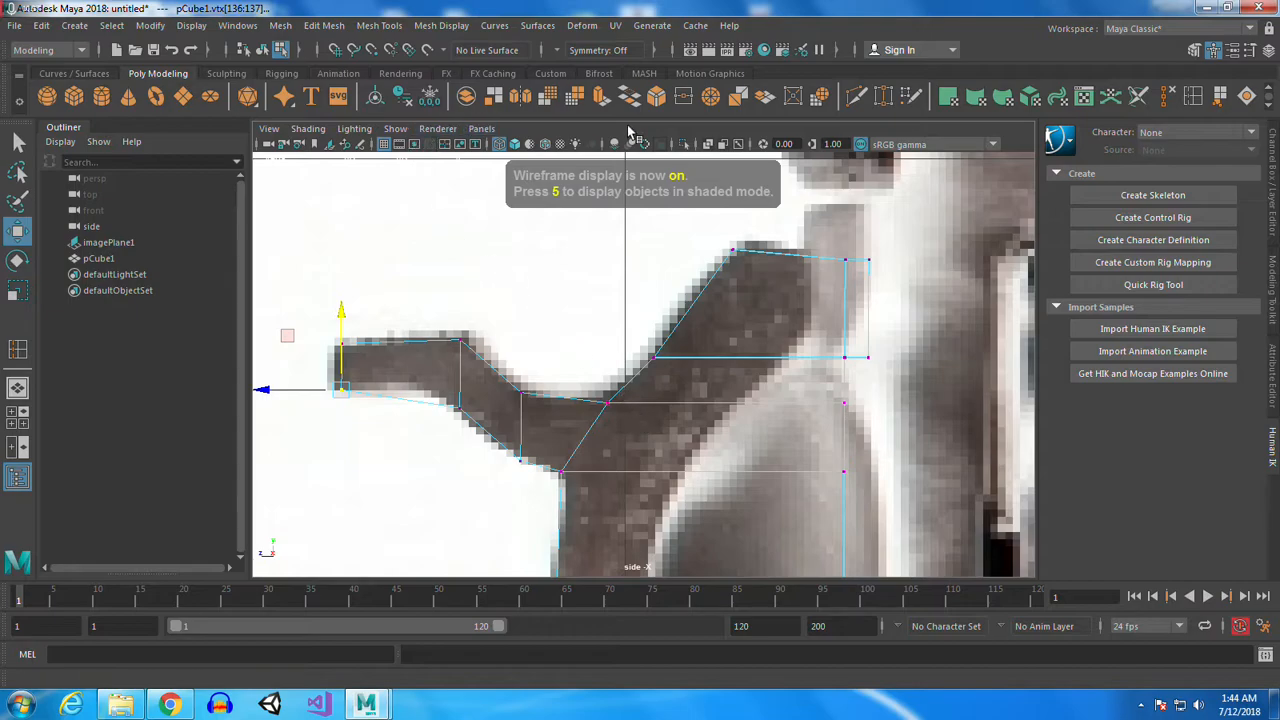
{"action": "left_click", "coordinate": [514, 144]}
{"action": "key", "text": "3"}
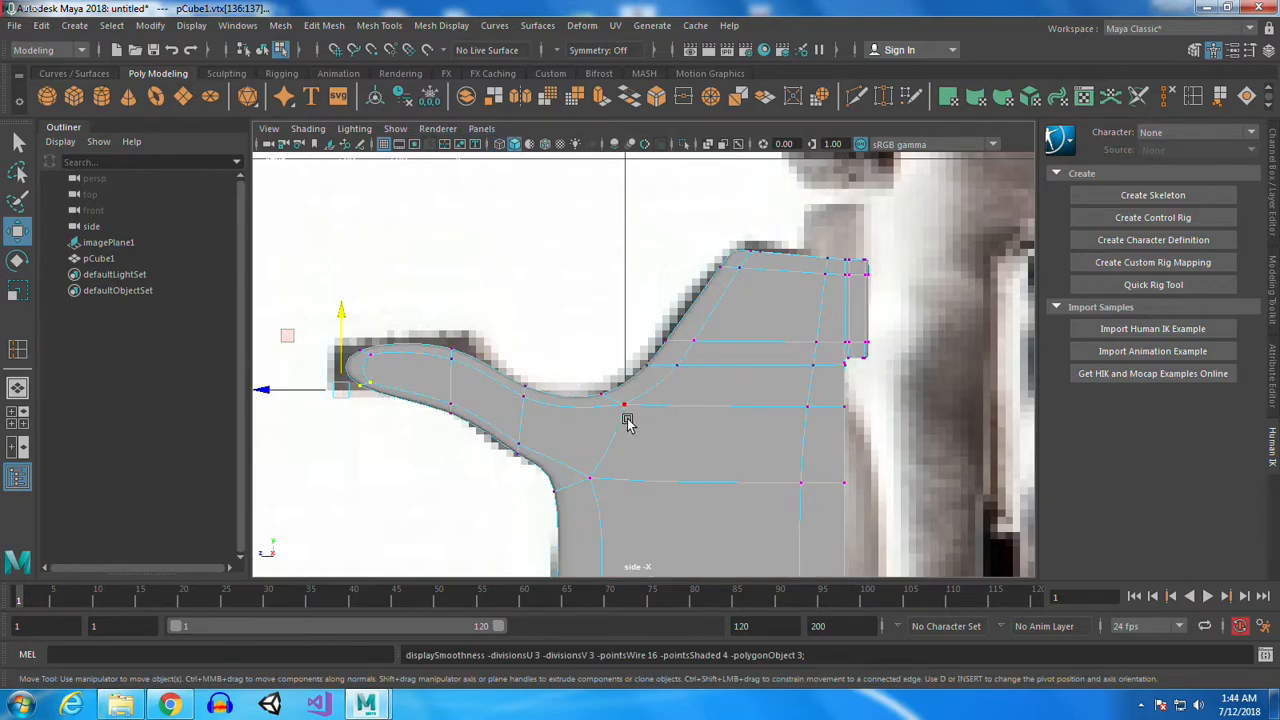
{"action": "middle_click_drag", "start_coordinate": [626, 420], "coordinate": [687, 406], "text": "alt"}
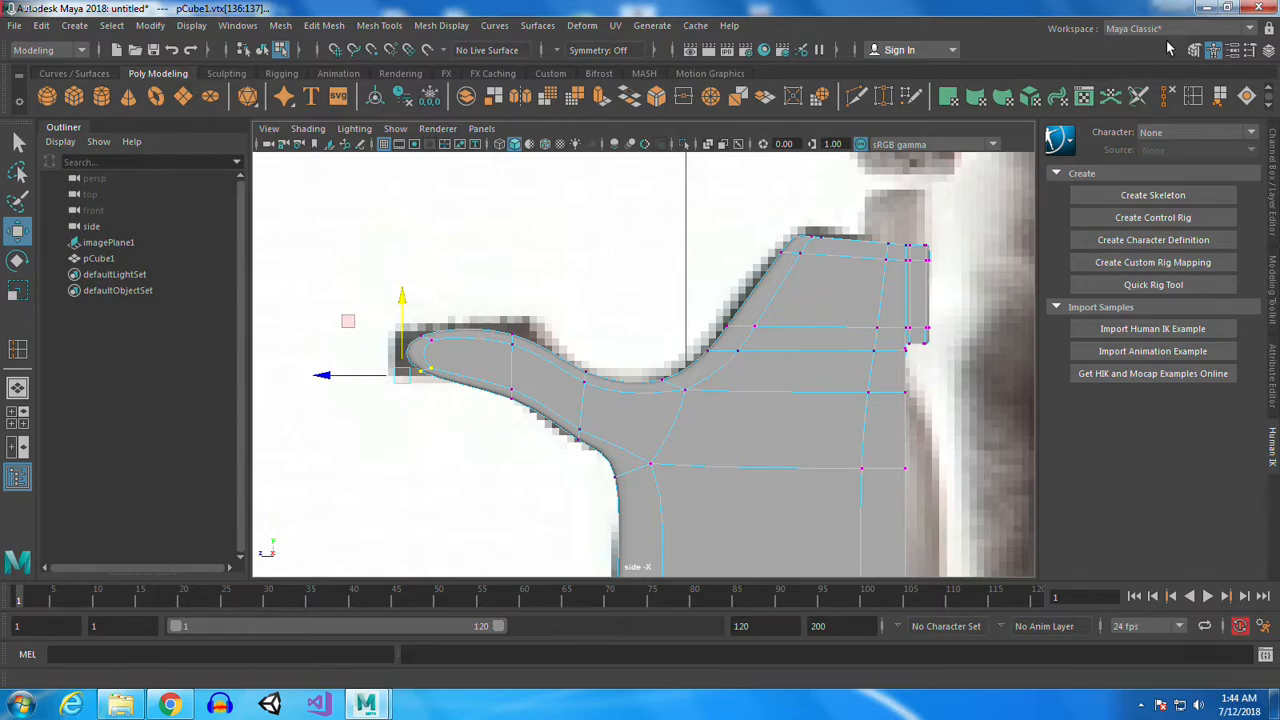
Insert an edge loop close to the spur's rear end and move the end vertices back to the reference edge
{"action": "key", "text": "g"}
{"action": "left_click_drag", "start_coordinate": [426, 333], "coordinate": [407, 340]}
{"action": "key", "text": "q"}
{"action": "right_click_drag", "start_coordinate": [497, 242], "coordinate": [408, 226]}
{"action": "left_click_drag", "start_coordinate": [364, 318], "coordinate": [442, 400]}
{"action": "key", "text": "w"}
{"action": "left_click_drag", "start_coordinate": [337, 350], "coordinate": [328, 350]}
Raise the vertices at the spur's bend and shift those under its junction with the body to follow the reference
{"action": "left_click_drag", "start_coordinate": [500, 319], "coordinate": [526, 347]}
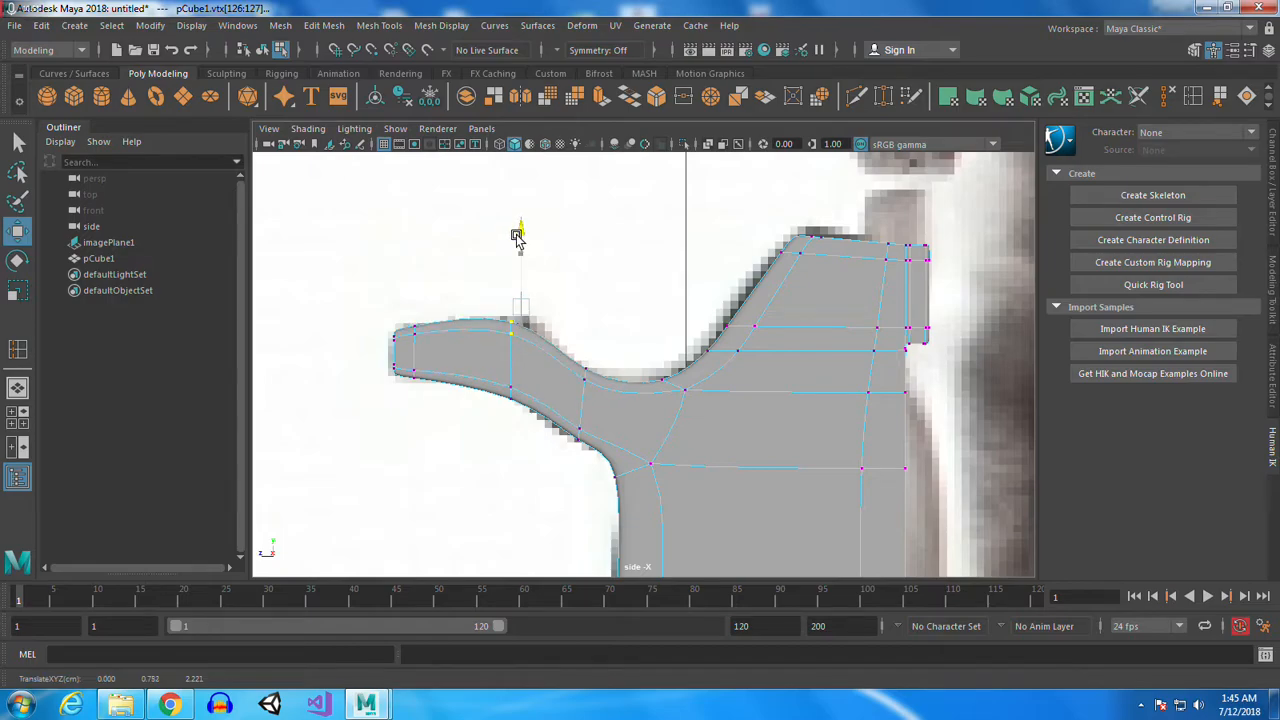
{"action": "left_click_drag", "start_coordinate": [497, 375], "coordinate": [528, 410]}
{"action": "left_click_drag", "start_coordinate": [520, 315], "coordinate": [520, 301]}
{"action": "left_click_drag", "start_coordinate": [560, 415], "coordinate": [697, 520]}
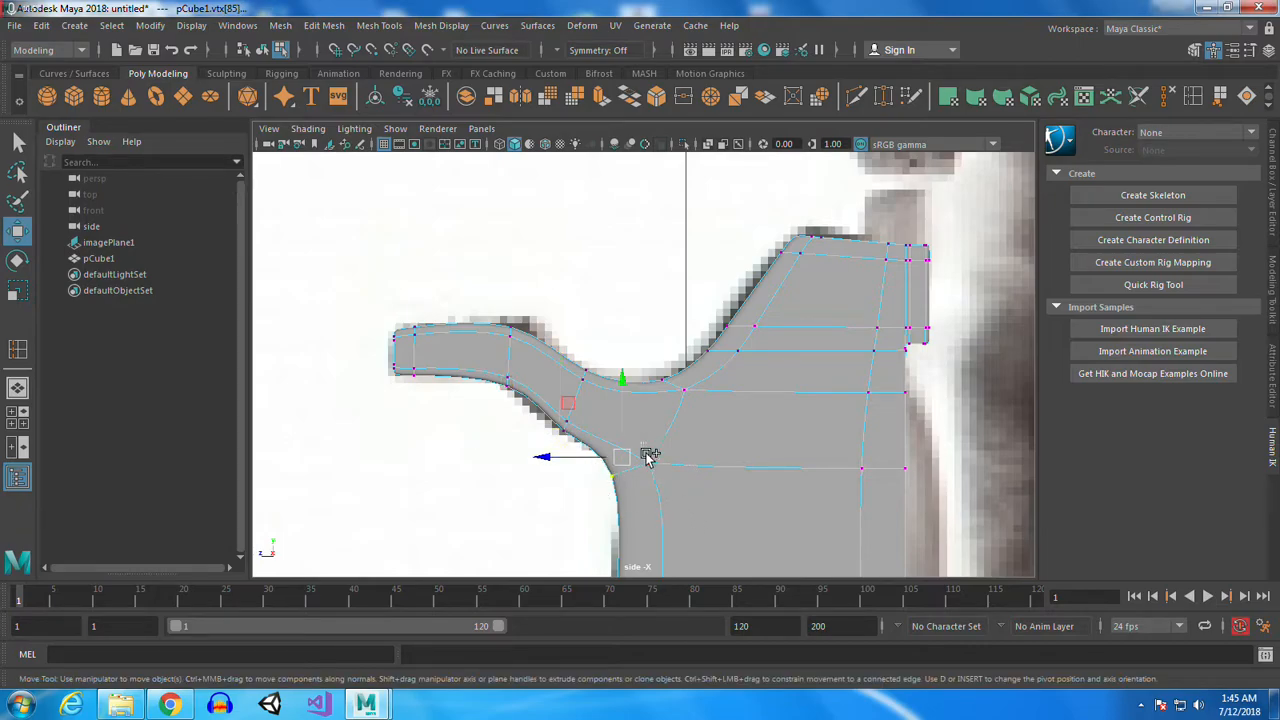
{"action": "mouse_move", "coordinate": [623, 460]}
{"action": "left_mouse_down"}
{"action": "mouse_move", "coordinate": [646, 449]}
{"action": "mouse_move", "coordinate": [638, 456]}
{"action": "left_mouse_up"}
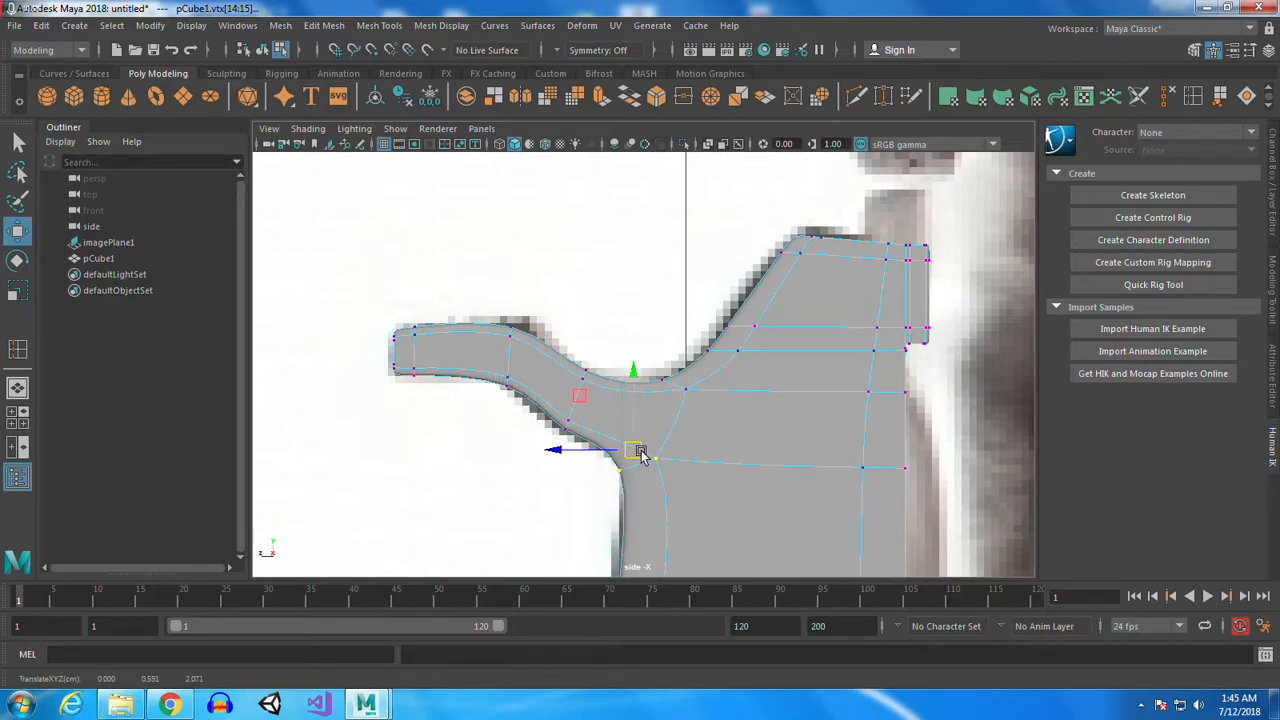
Select the hammer as a whole object and move its pivot to the lower rear end of the body
{"action": "scroll", "coordinate": [708, 364], "scroll_direction": "down", "scroll_amount": 6}
{"action": "scroll", "coordinate": [708, 364], "scroll_direction": "up", "scroll_amount": 3}
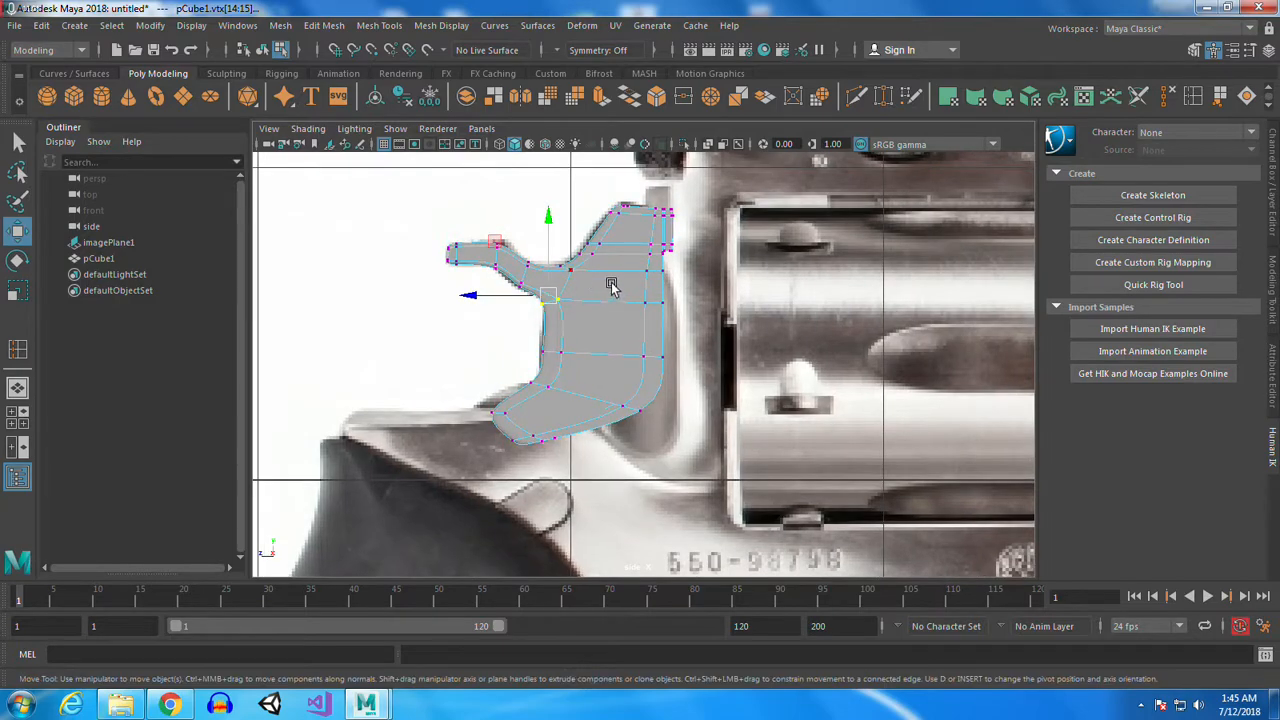
{"action": "right_click_drag", "start_coordinate": [594, 263], "coordinate": [663, 218]}
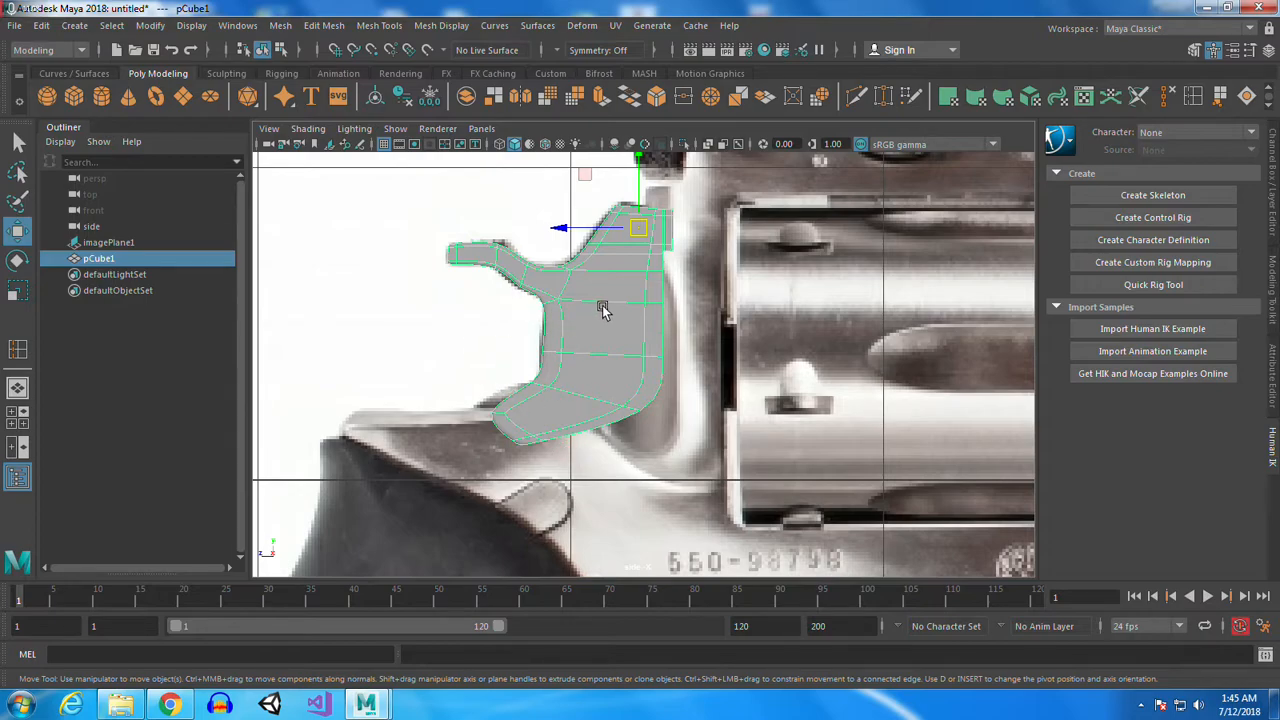
{"action": "key", "text": "d"}
{"action": "left_click_drag", "start_coordinate": [639, 229], "coordinate": [531, 432]}
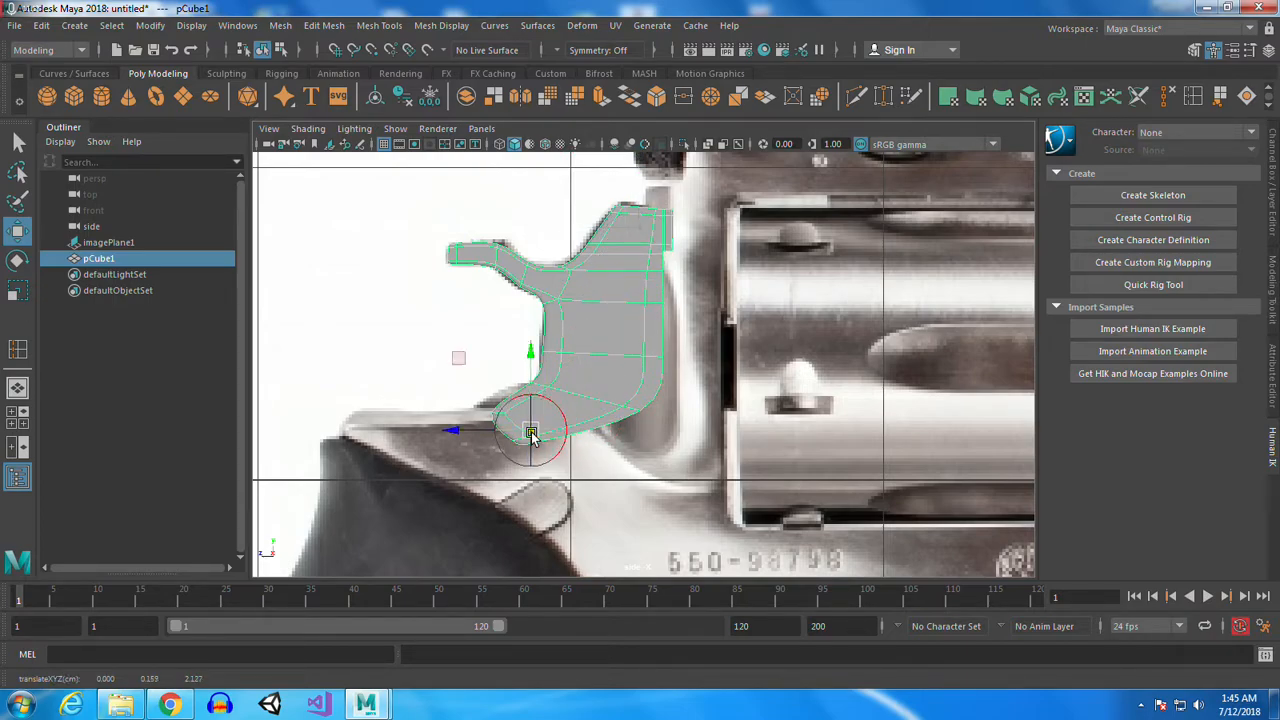
Try rotating the hammer backward about 29 degrees around its pivot to test the cocking motion
{"action": "key", "text": "e"}
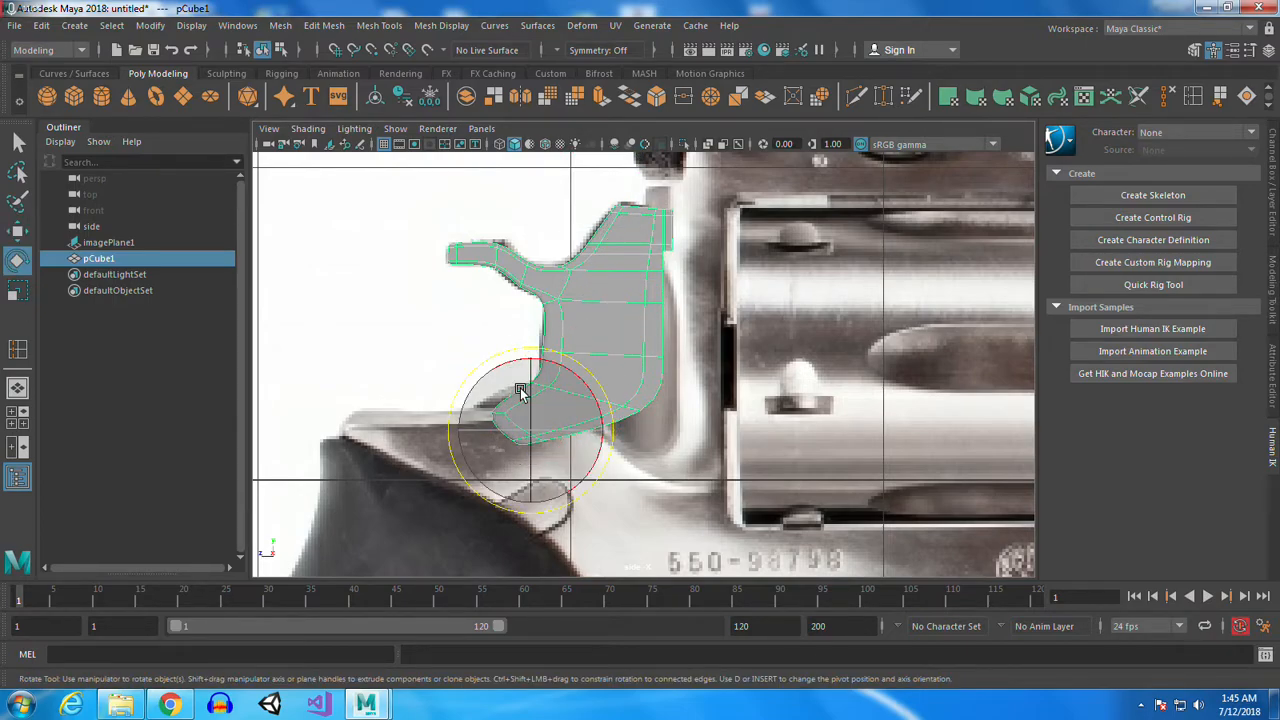
{"action": "left_click_drag", "start_coordinate": [516, 362], "coordinate": [505, 387]}
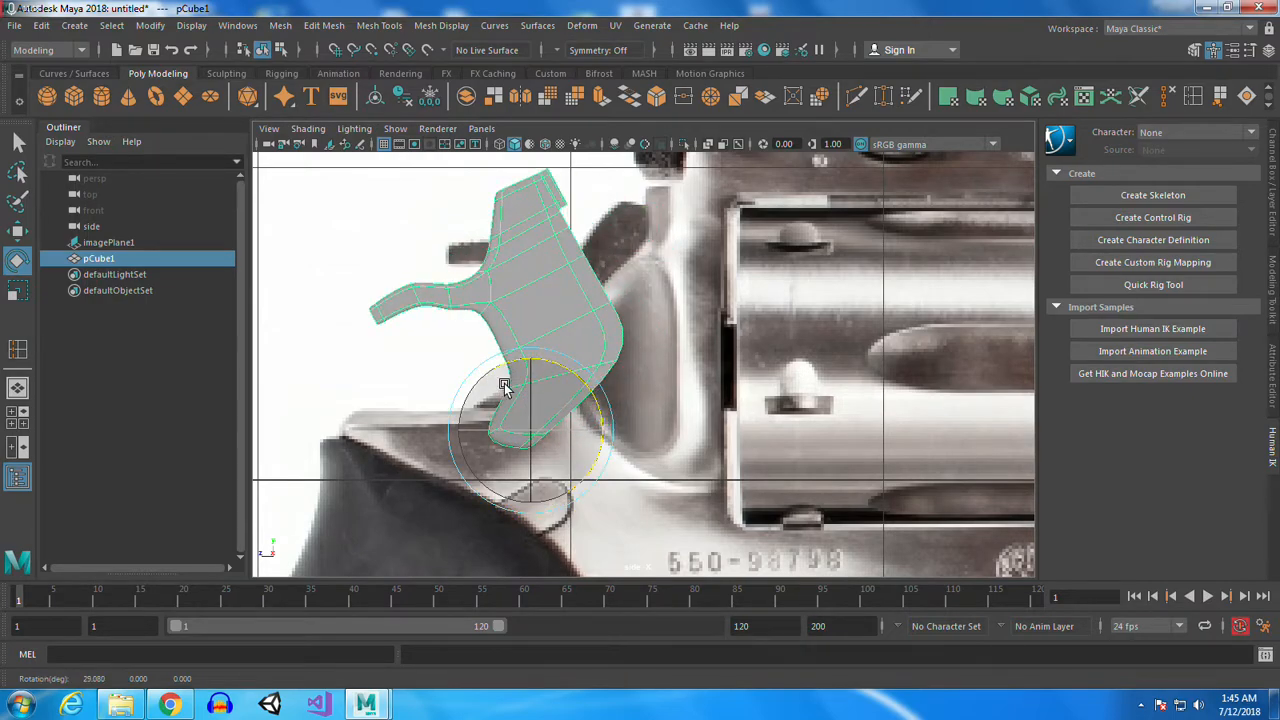
{"action": "scroll", "coordinate": [640, 375], "scroll_direction": "down", "scroll_amount": 5}
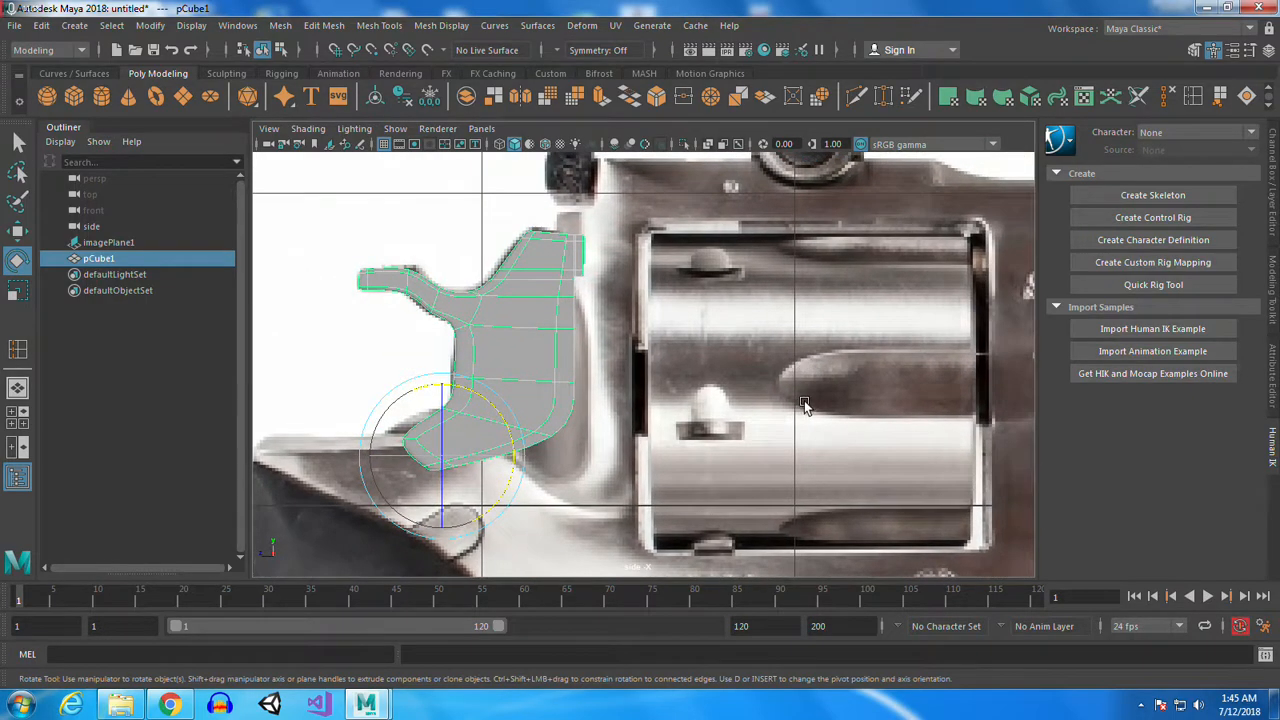
{"action": "scroll", "coordinate": [732, 400], "scroll_direction": "up", "scroll_amount": 2}
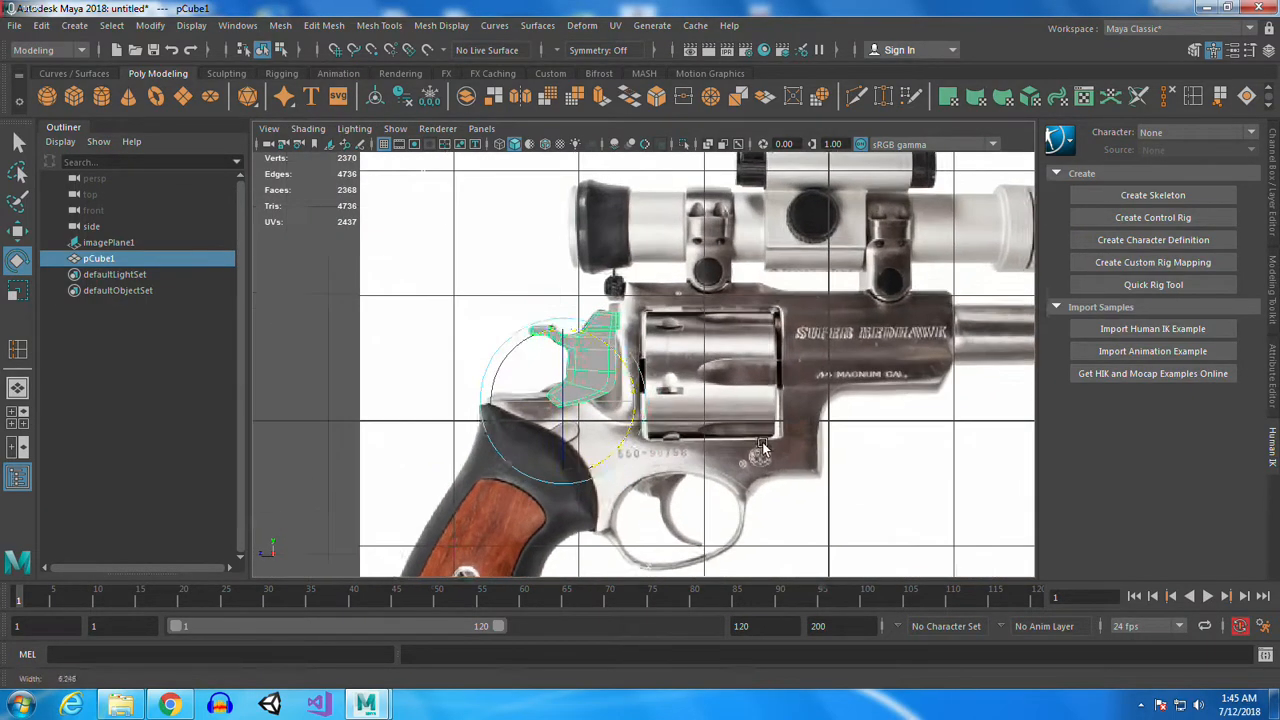
{"action": "left_click", "coordinate": [322, 327]}
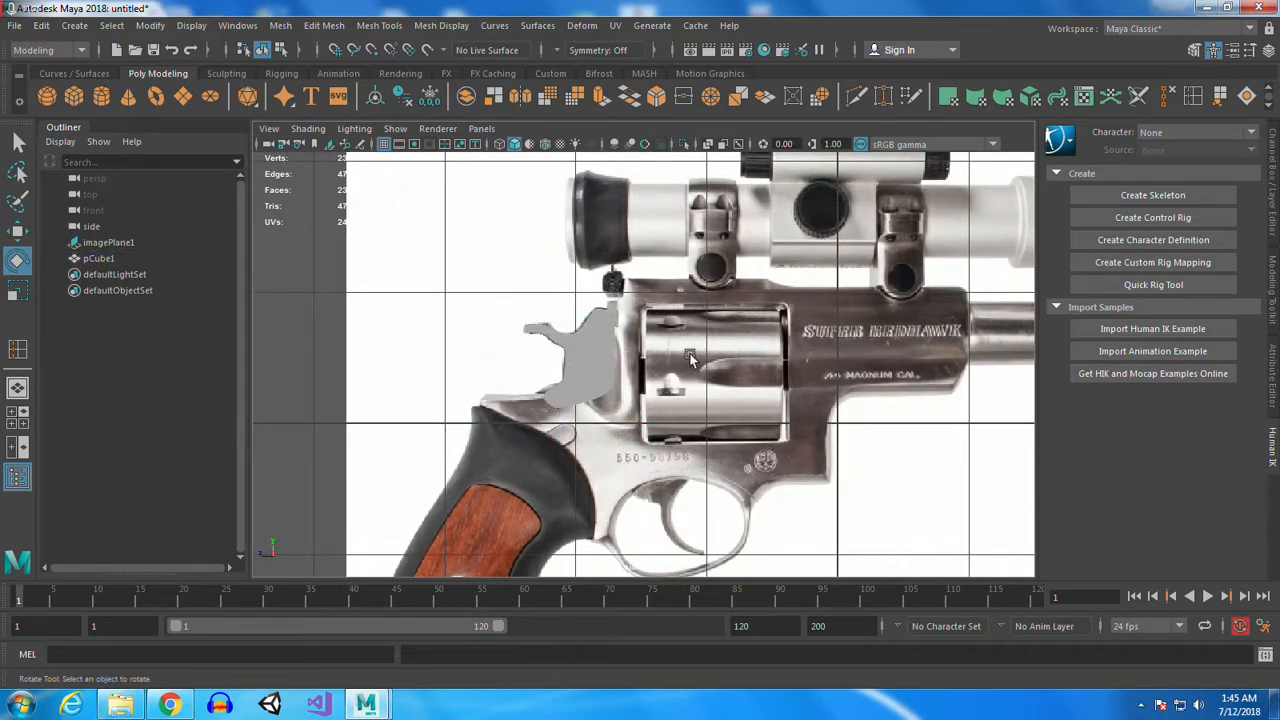
Create a new display layer and add the selected hammer to it
{"action": "left_click", "coordinate": [603, 355]}
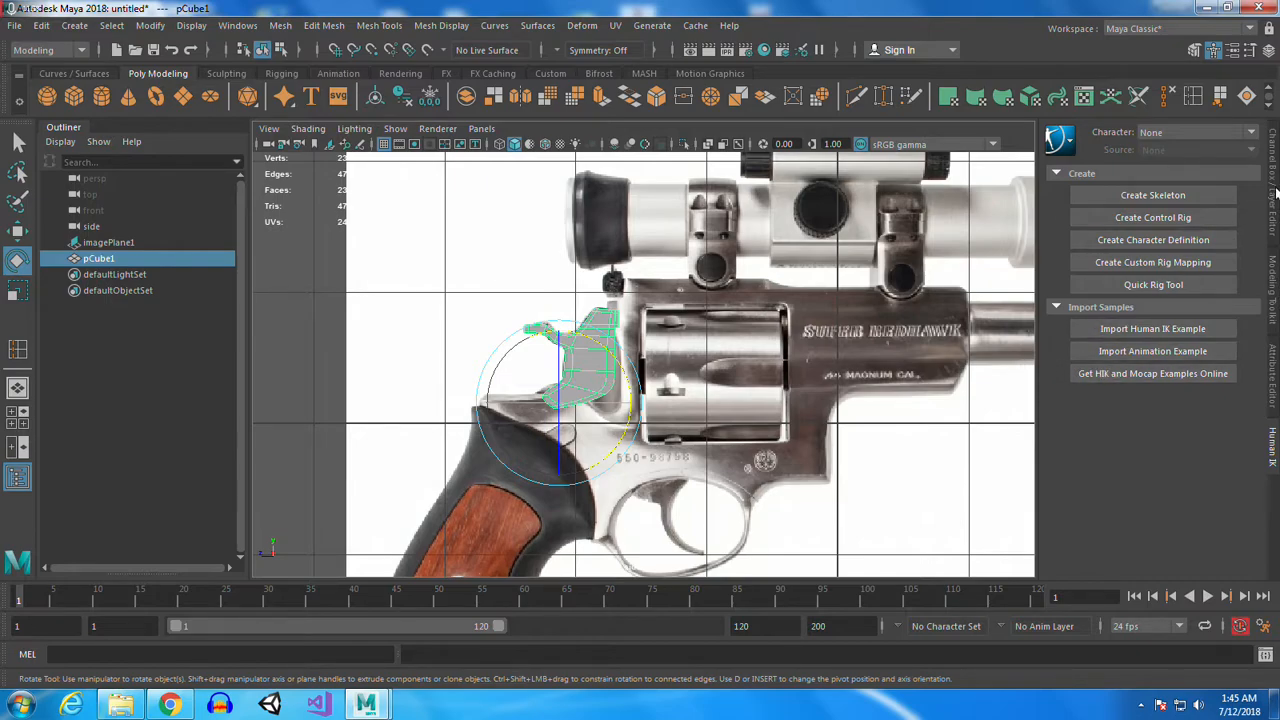
{"action": "left_click", "coordinate": [1275, 190]}
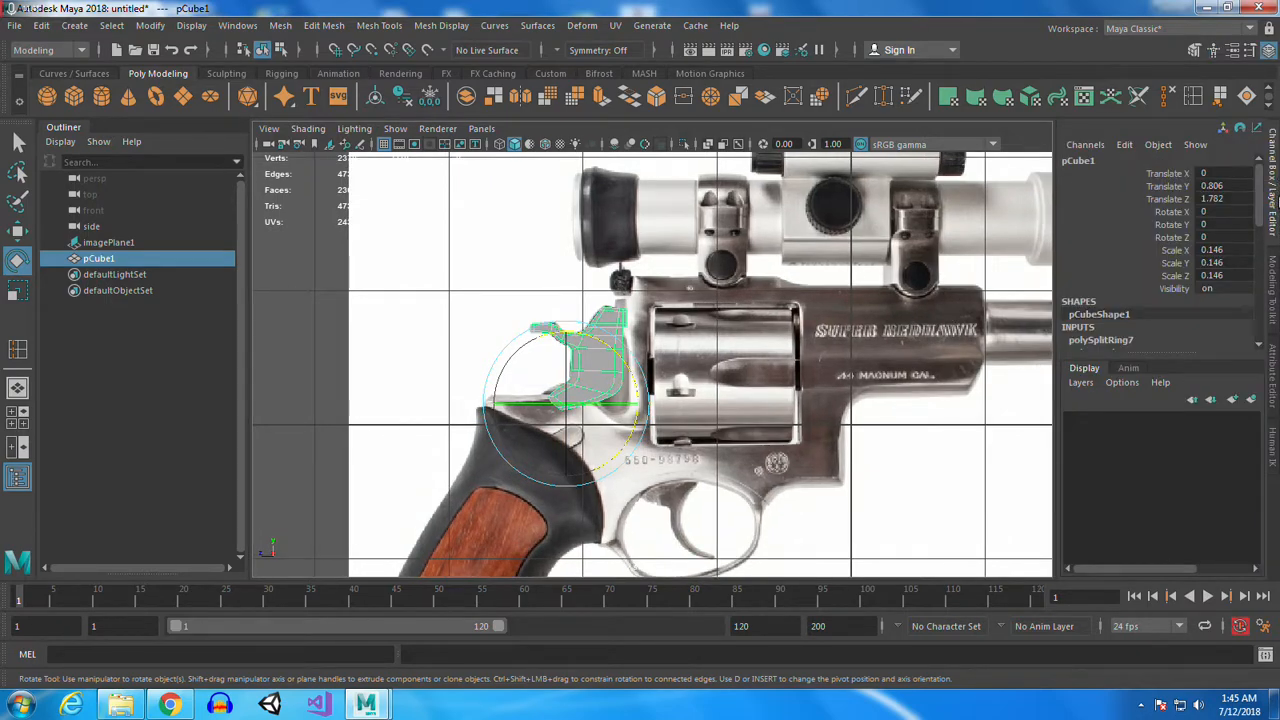
{"action": "left_click", "coordinate": [1251, 400]}
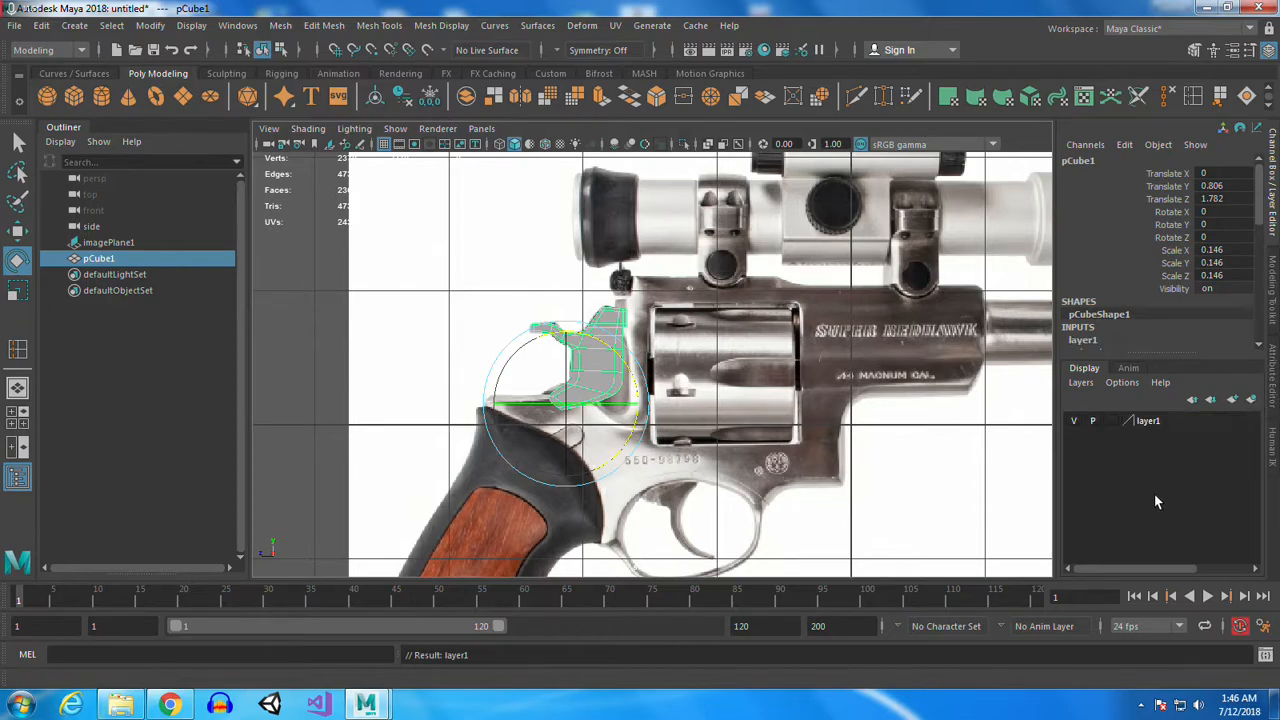
{"action": "scroll", "coordinate": [585, 422], "scroll_direction": "down", "scroll_amount": 3}
{"action": "left_click", "coordinate": [462, 306]}
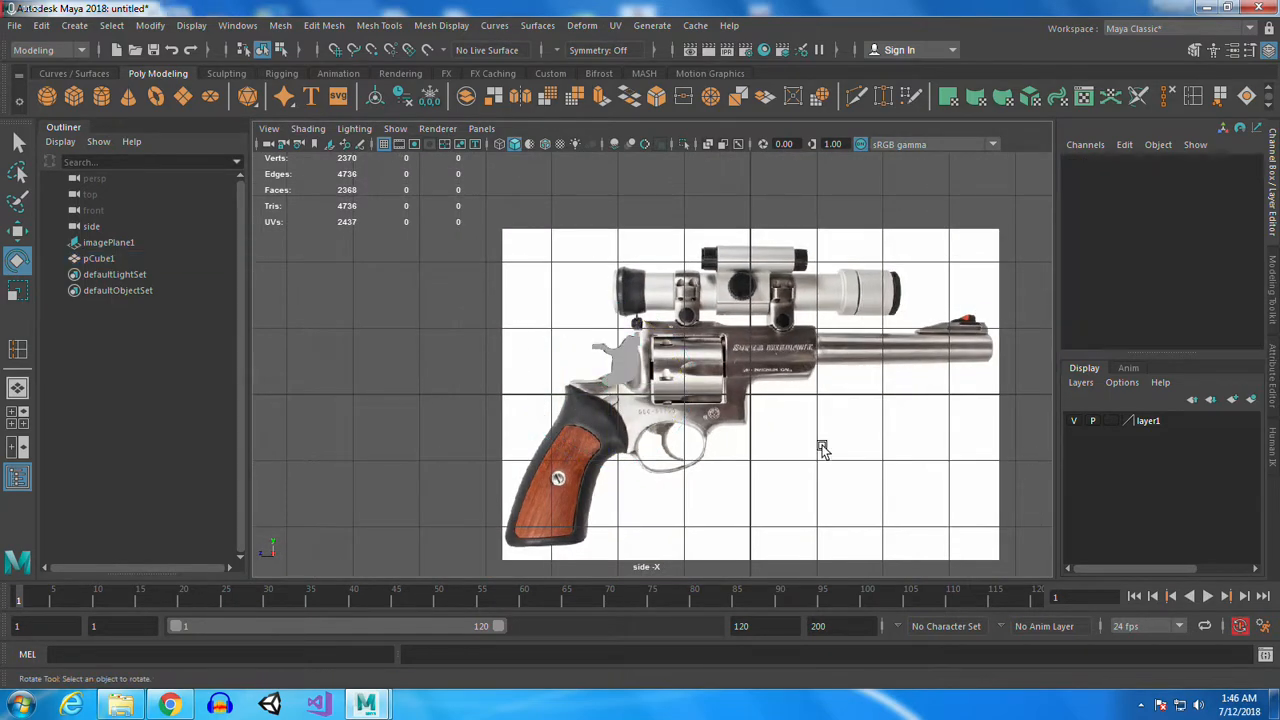
{"action": "left_click", "coordinate": [624, 362]}
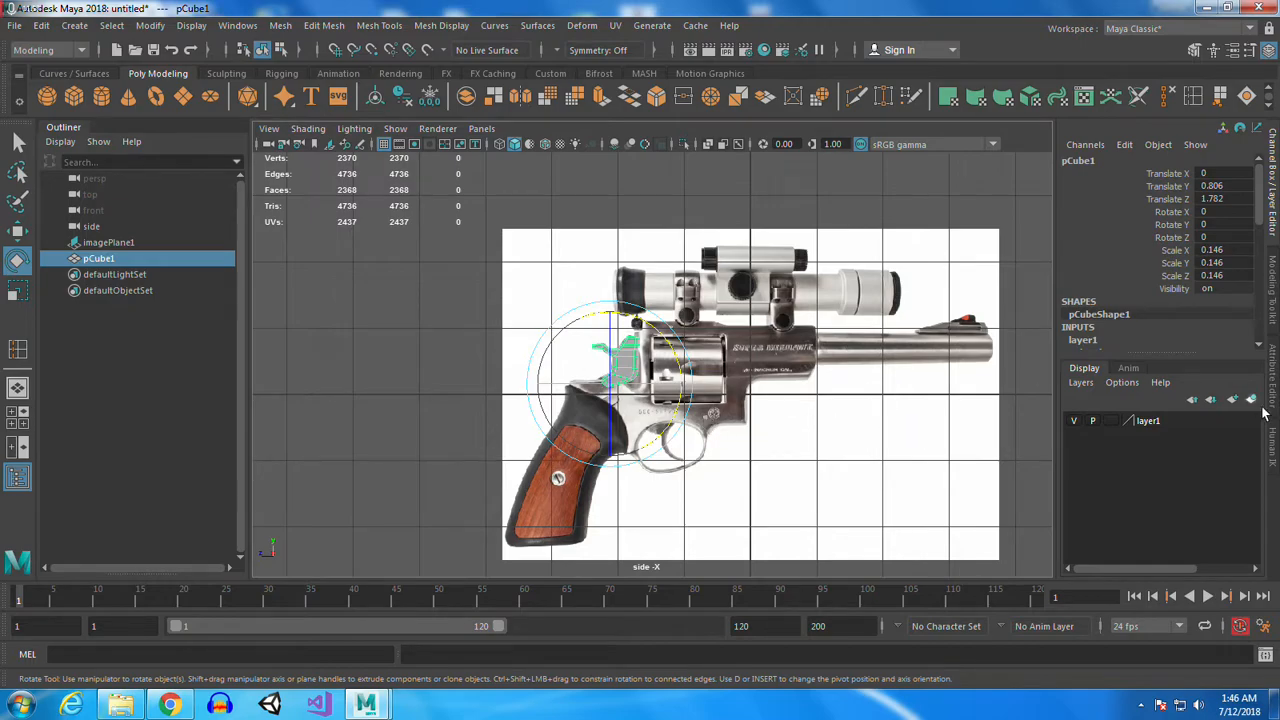
{"action": "right_click", "coordinate": [1148, 424]}
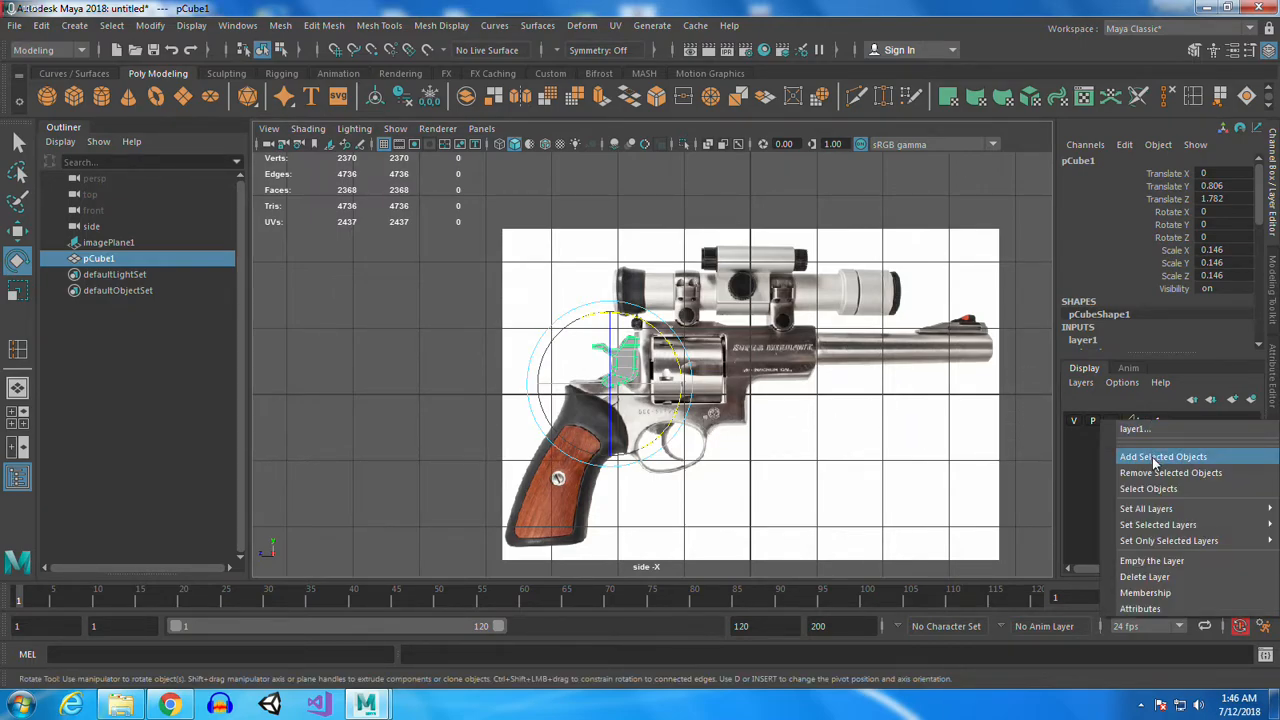
{"action": "left_click", "coordinate": [1155, 458]}
Rename the display layer as Hammer
{"action": "right_click", "coordinate": [1158, 424]}
{"action": "left_click", "coordinate": [1162, 430]}
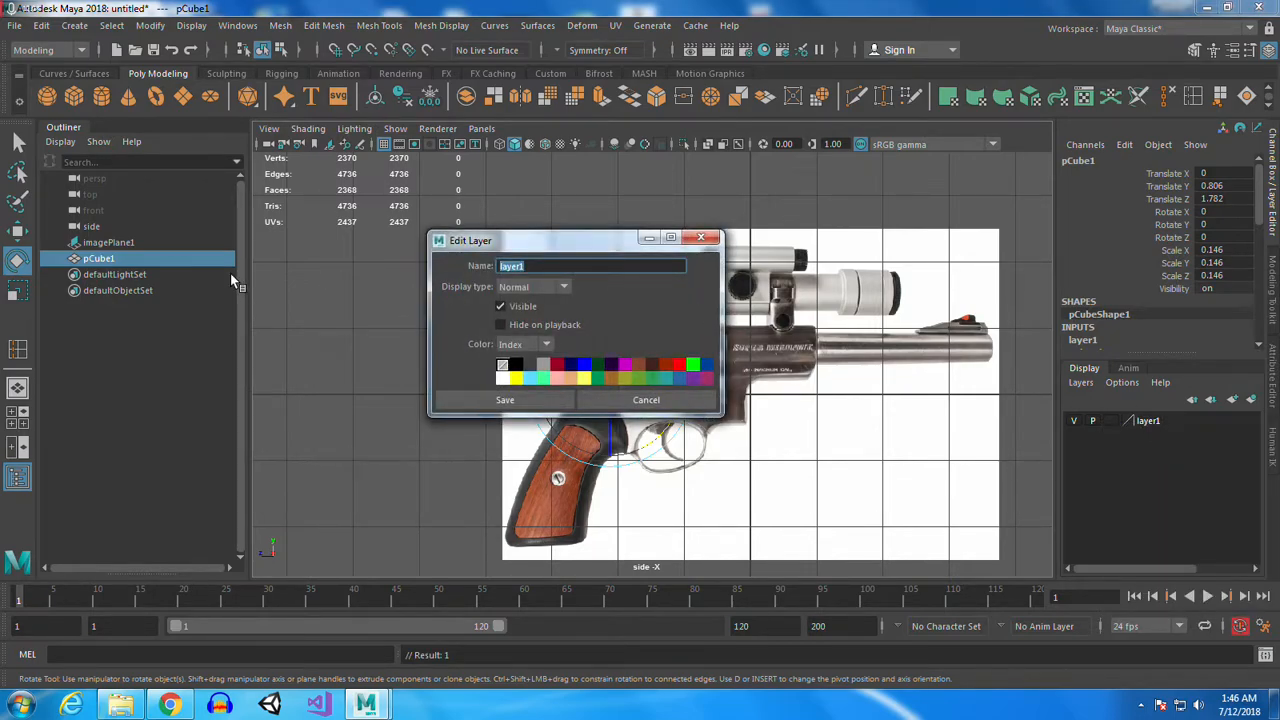
{"action": "type", "text": "Hammer"}
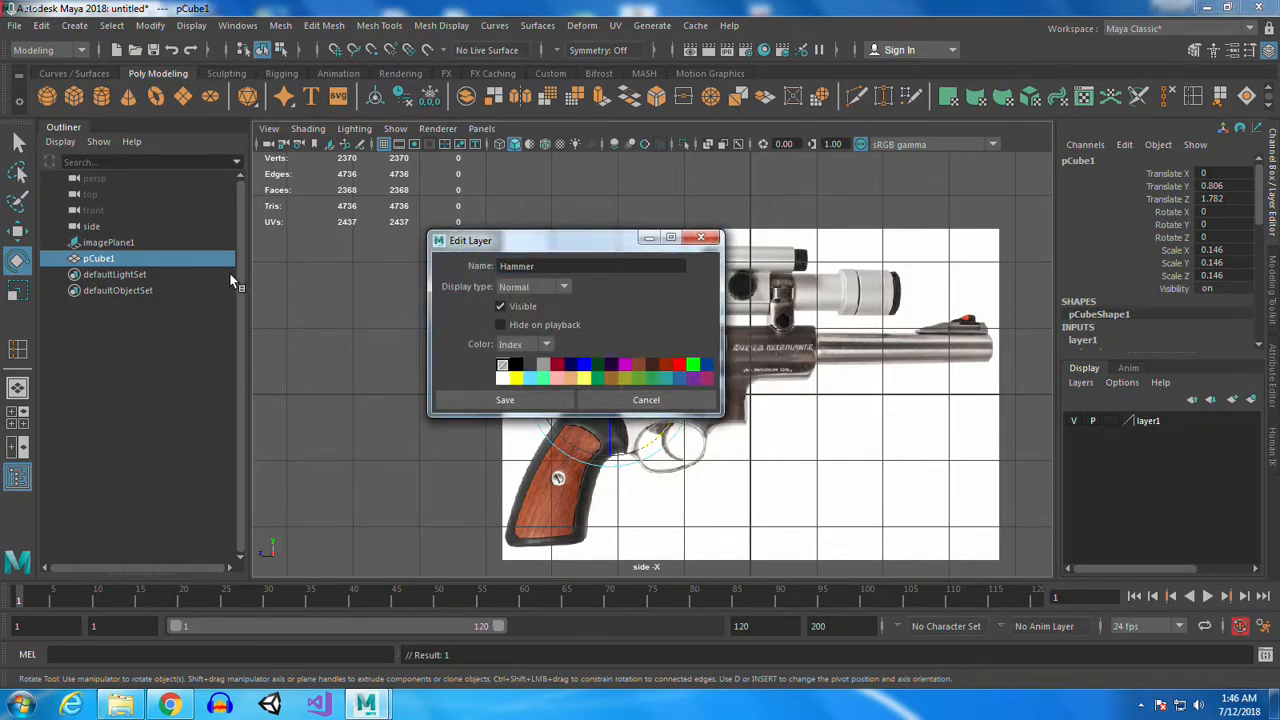
{"action": "left_click", "coordinate": [475, 400]}
Toggle the Hammer layer's visibility and leave it hidden so that the reference image is unobstructed
{"action": "scroll", "coordinate": [919, 487], "scroll_direction": "up", "scroll_amount": 5}
{"action": "left_click", "coordinate": [1078, 421]}
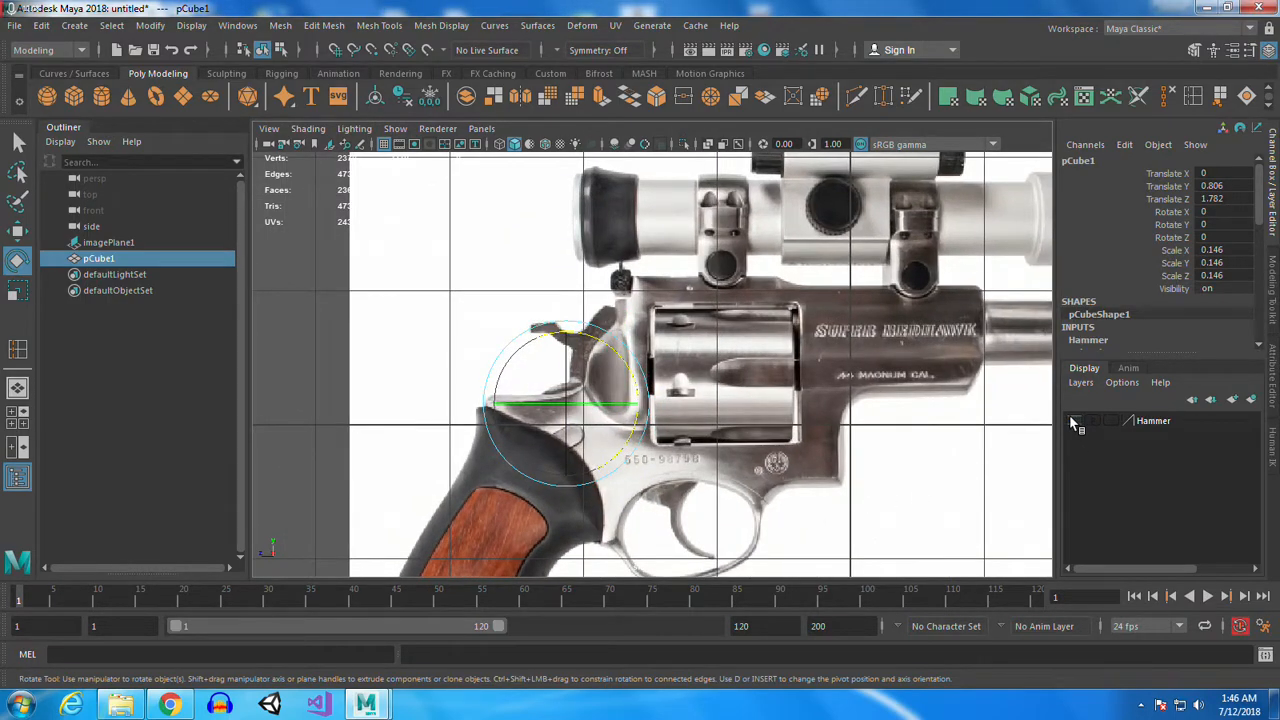
{"action": "left_click", "coordinate": [316, 337]}
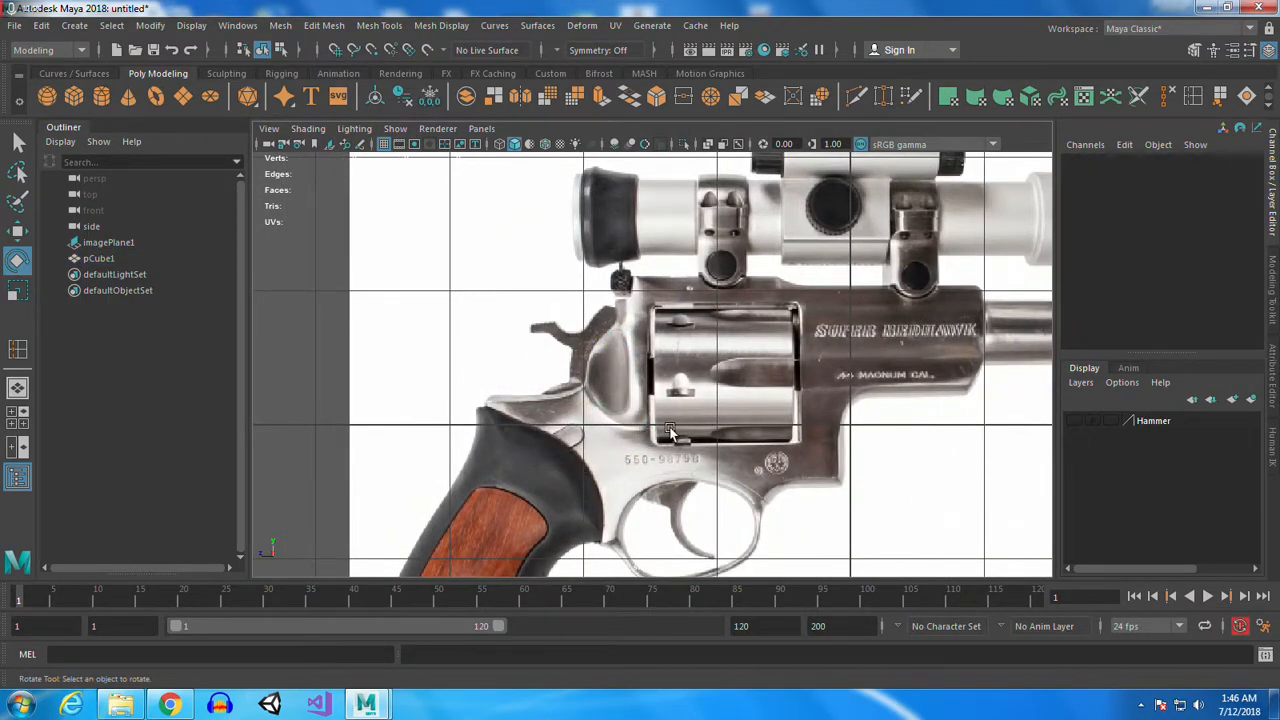
{"action": "left_click", "coordinate": [1079, 422]}
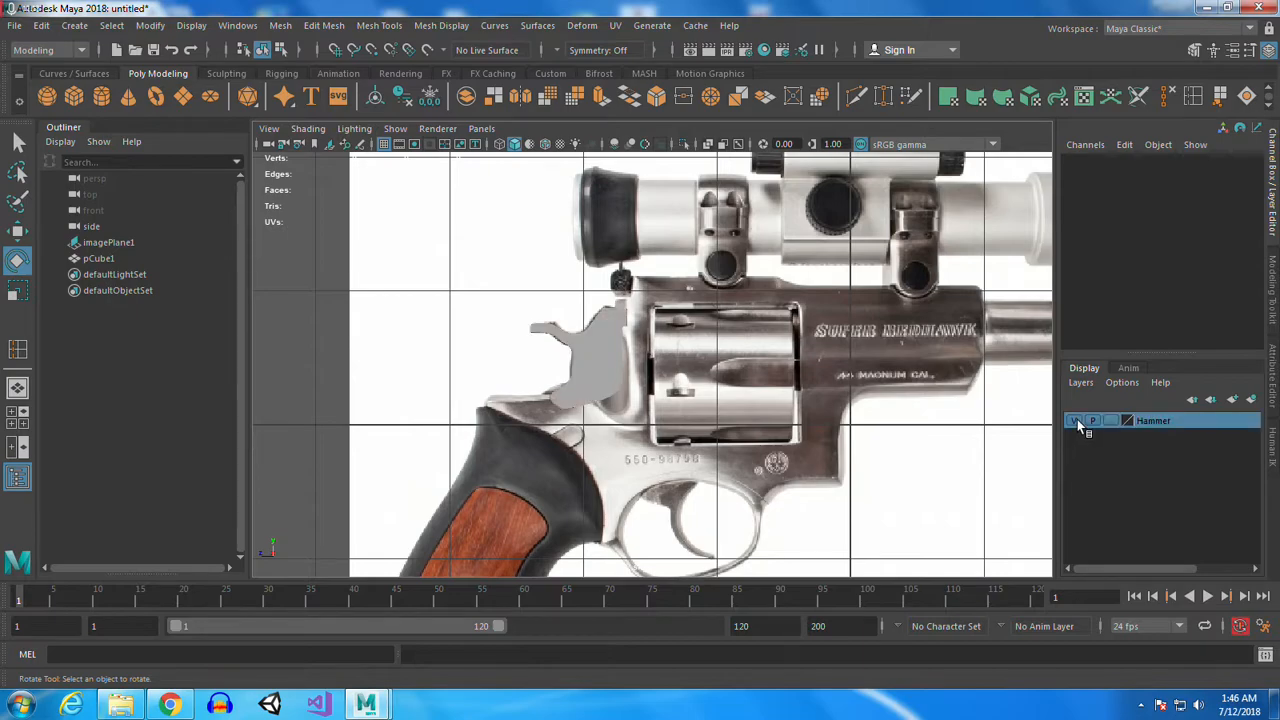
{"action": "left_click", "coordinate": [1077, 419]}
Create a polygon cylinder over the small tube on top of the scope and set its Rotate X to 90
{"action": "middle_click_drag", "start_coordinate": [890, 374], "coordinate": [735, 374], "text": "alt"}
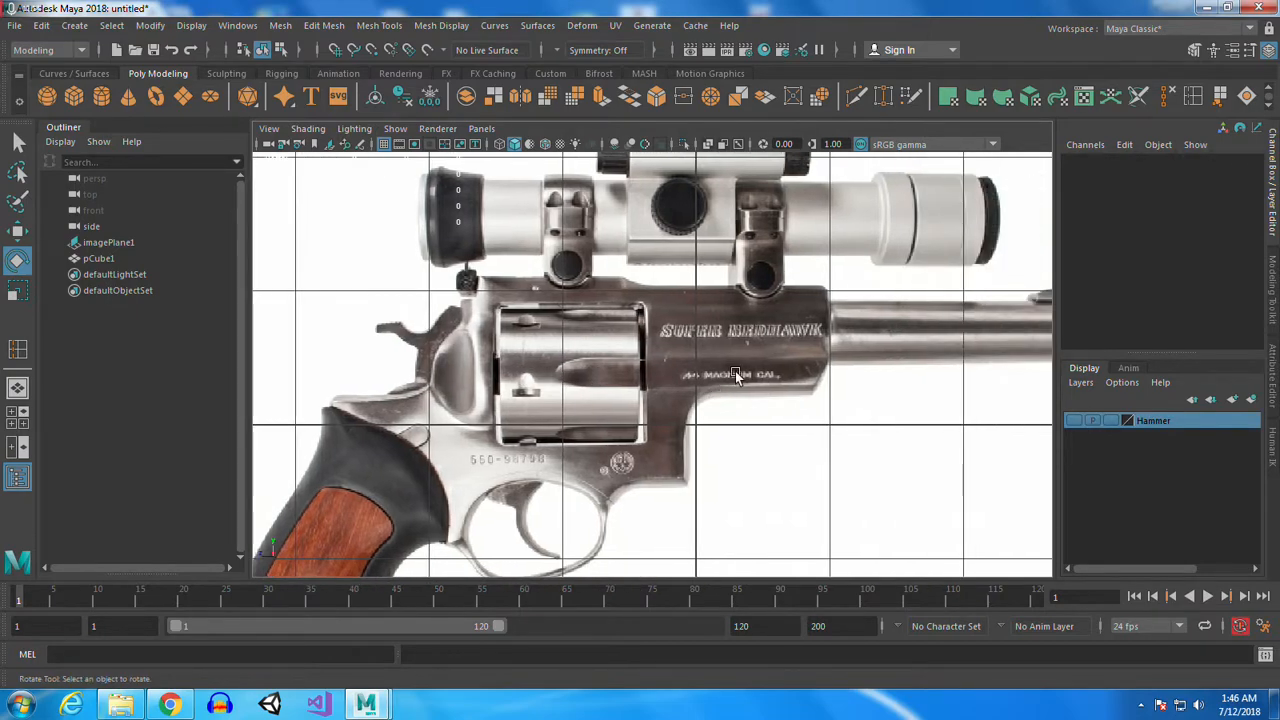
{"action": "right_click_drag", "start_coordinate": [735, 375], "coordinate": [799, 445], "text": "alt"}
{"action": "middle_click_drag", "start_coordinate": [766, 322], "coordinate": [690, 456], "text": "alt"}
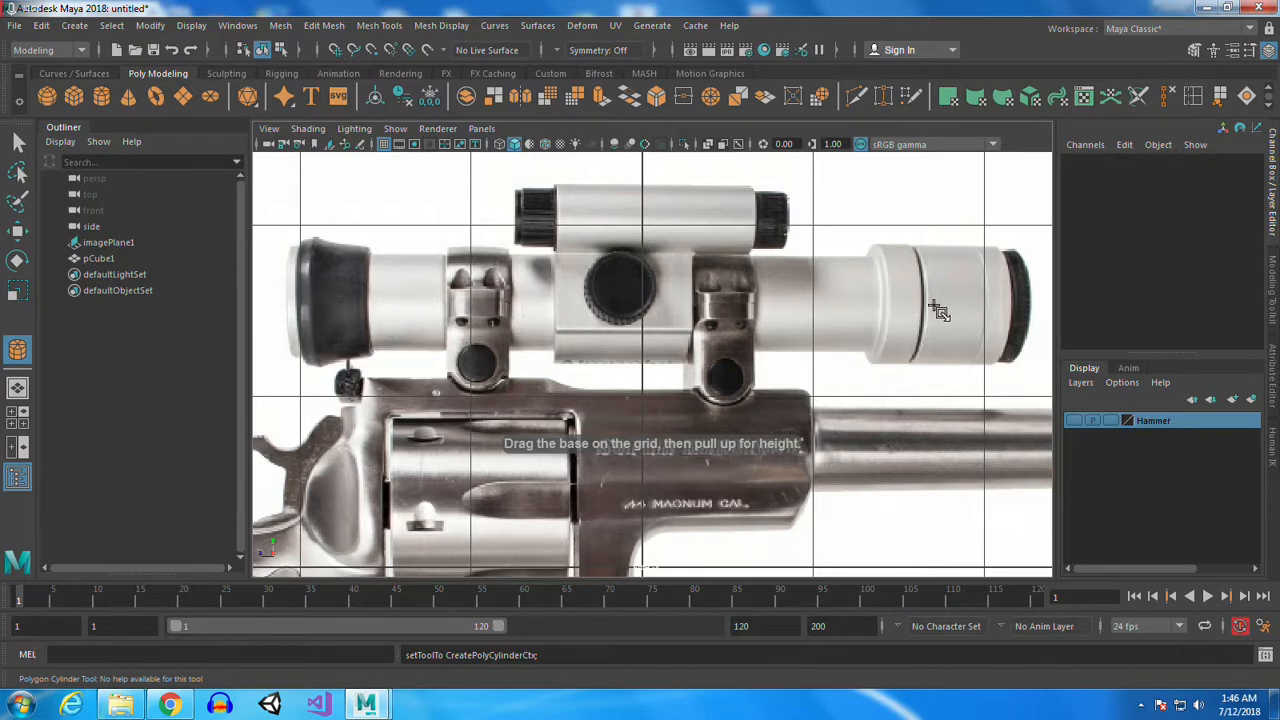
{"action": "left_click", "coordinate": [646, 223]}
{"action": "key", "text": "e"}
{"action": "middle_click_drag", "start_coordinate": [700, 272], "coordinate": [698, 393], "text": "alt"}
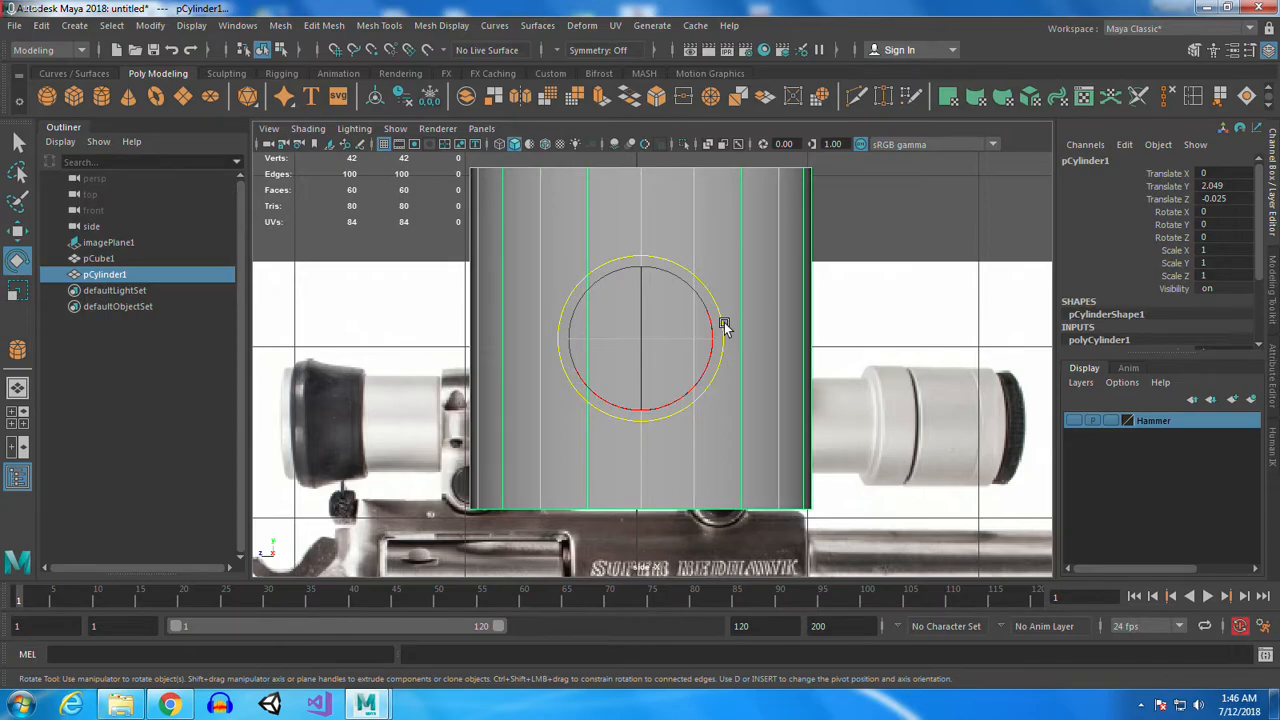
{"action": "left_click_drag", "start_coordinate": [697, 320], "coordinate": [720, 200]}
{"action": "left_click", "coordinate": [1237, 212]}
{"action": "type", "text": "90"}
{"action": "key", "text": "Return"}
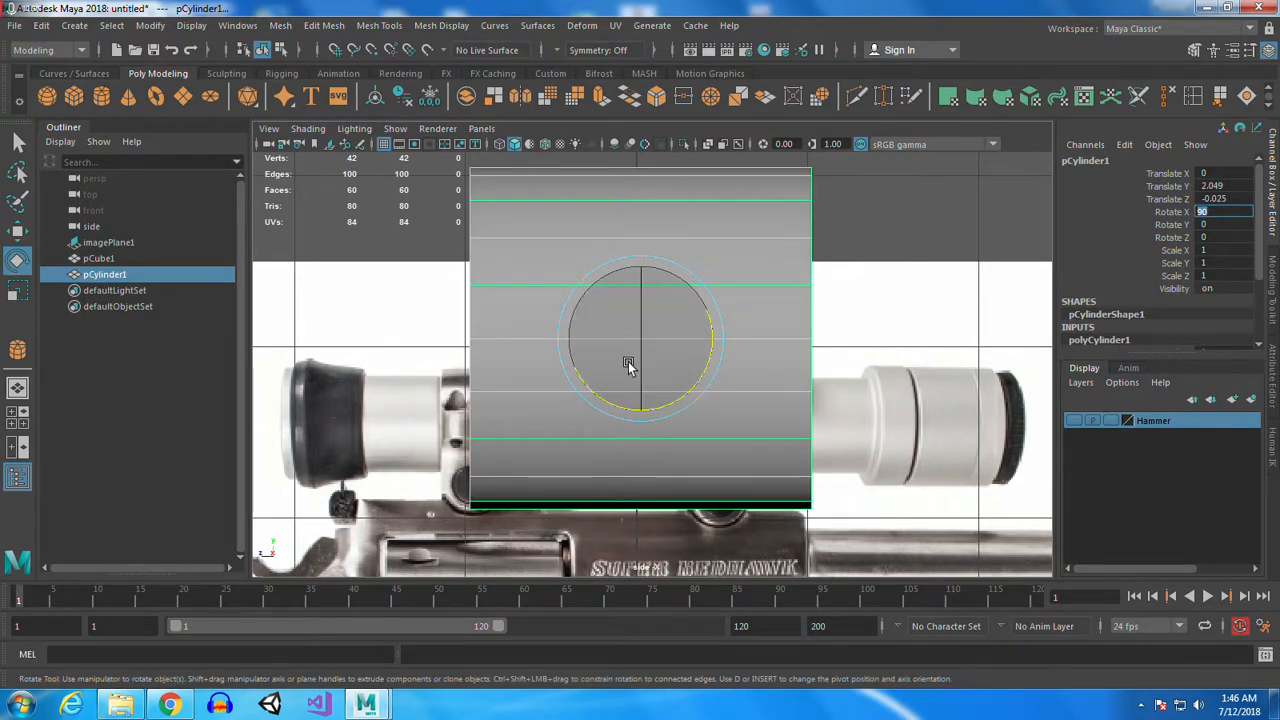
Scale the cylinder down uniformly to about 0.192 so that its diameter fits the tube above the scope
{"action": "middle_click_drag", "start_coordinate": [686, 353], "coordinate": [666, 337], "text": "alt"}
{"action": "key", "text": "r"}
{"action": "left_click_drag", "start_coordinate": [616, 322], "coordinate": [384, 374]}
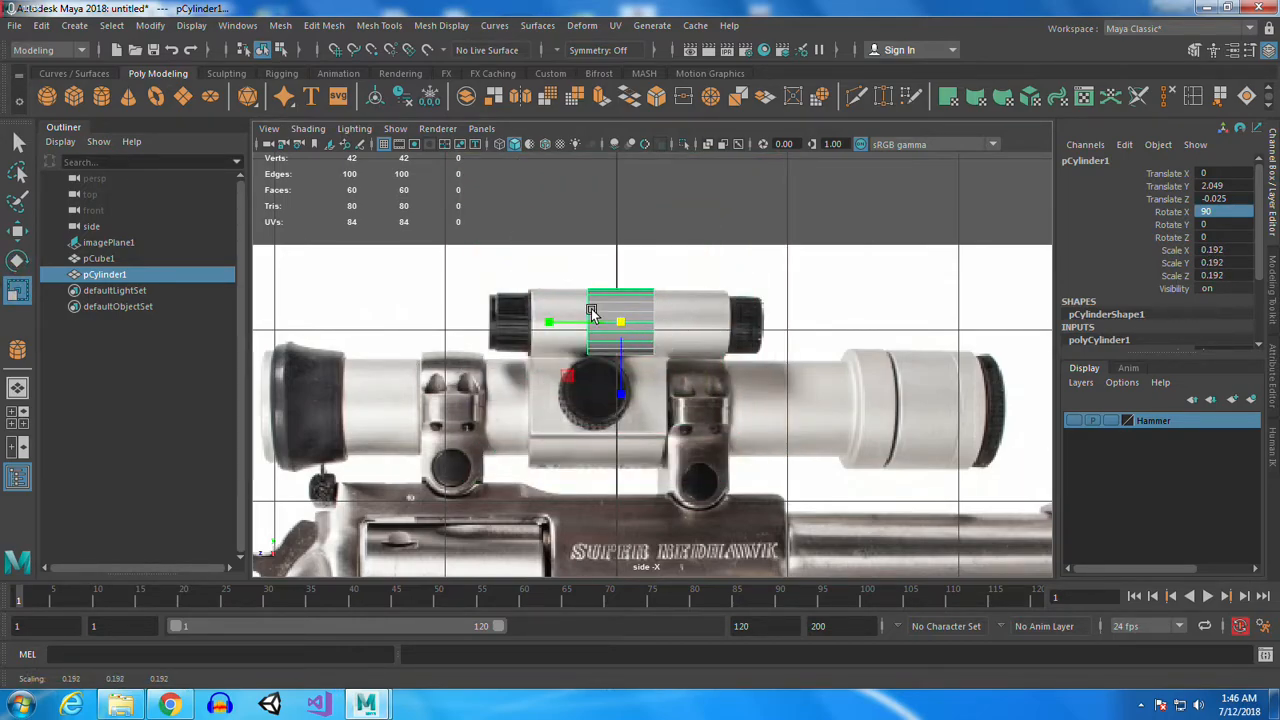
Set the cylinder's Subdivisions Axis to 8 and open its shape attributes
{"action": "left_click_drag", "start_coordinate": [1258, 229], "coordinate": [1258, 260]}
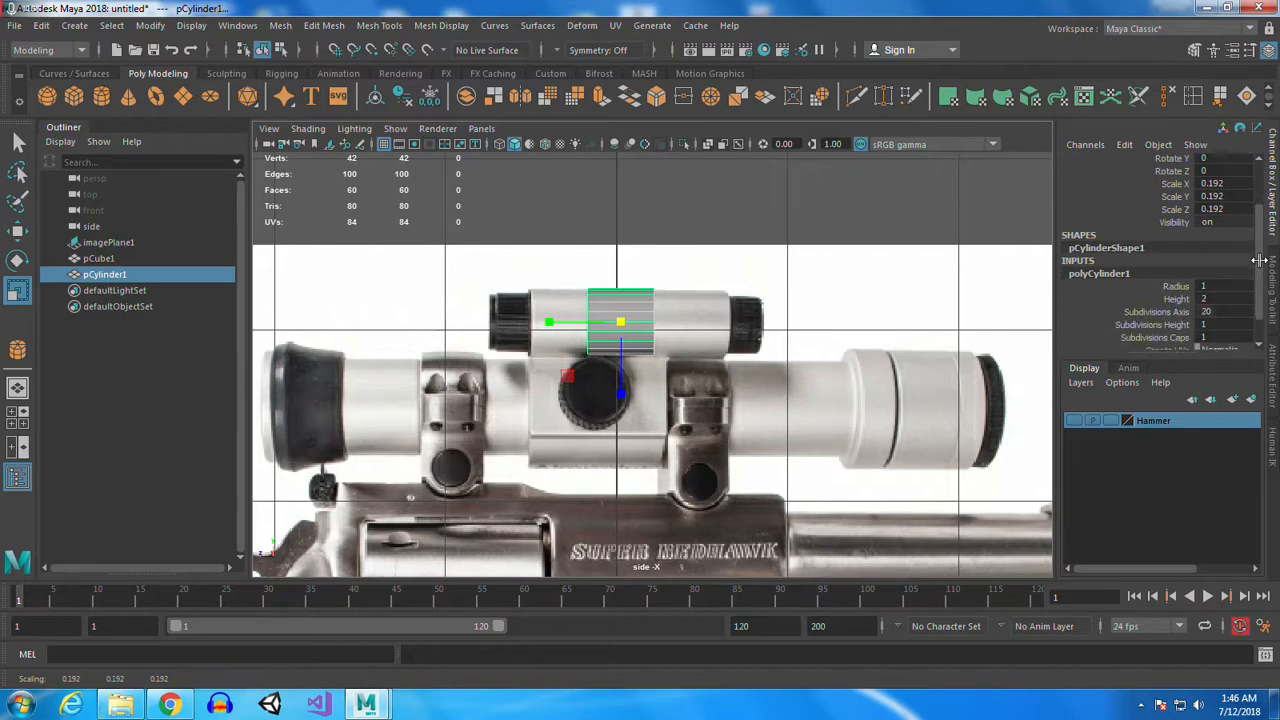
{"action": "left_click", "coordinate": [1208, 312]}
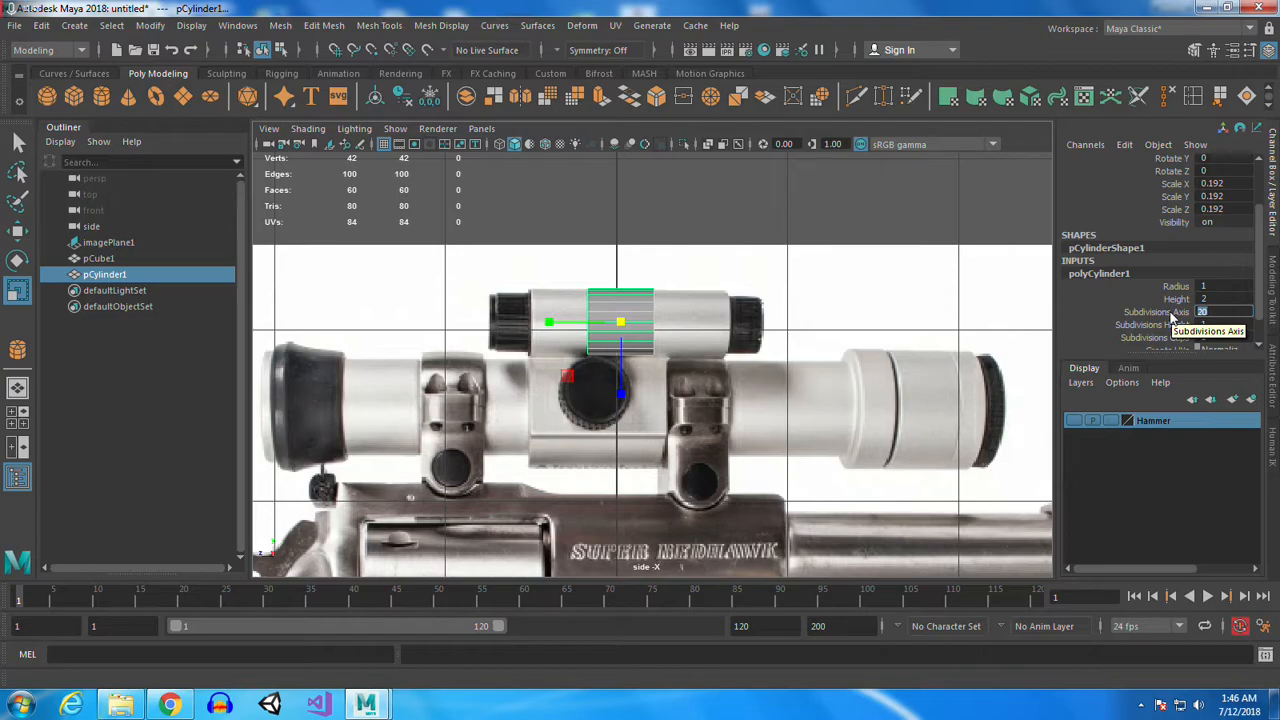
{"action": "key", "text": "Return"}
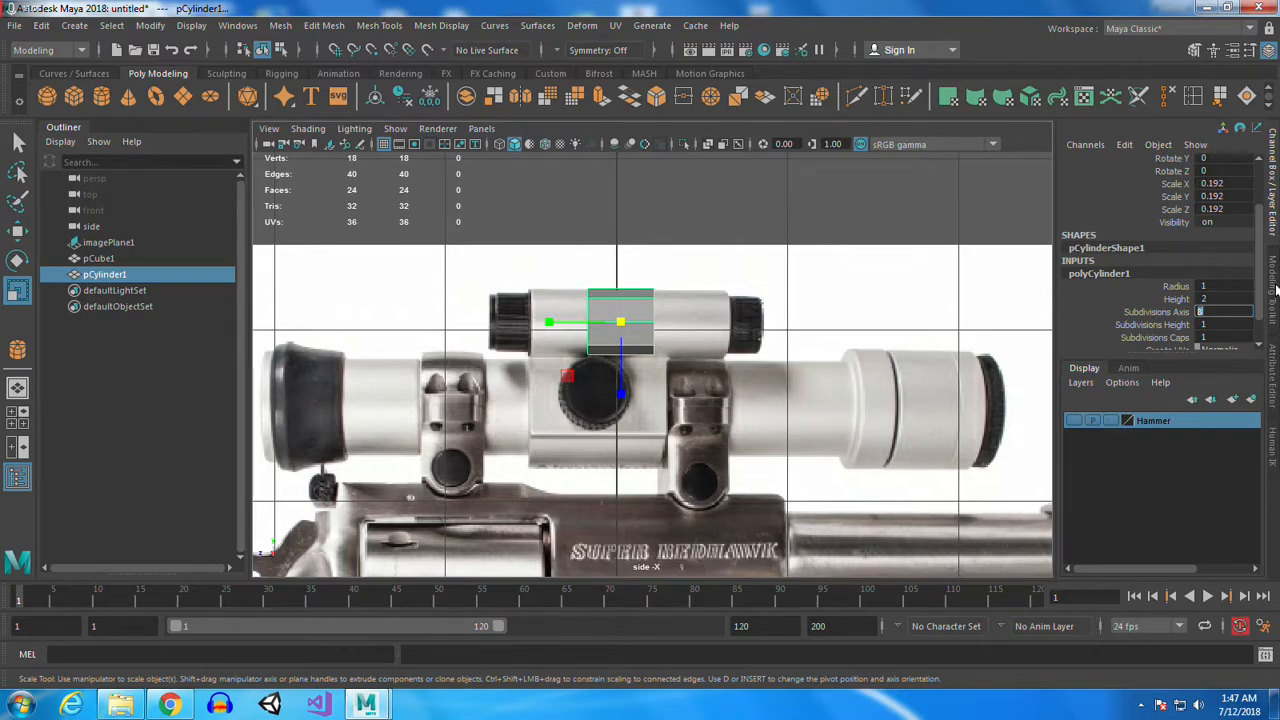
{"action": "left_click", "coordinate": [1273, 372]}
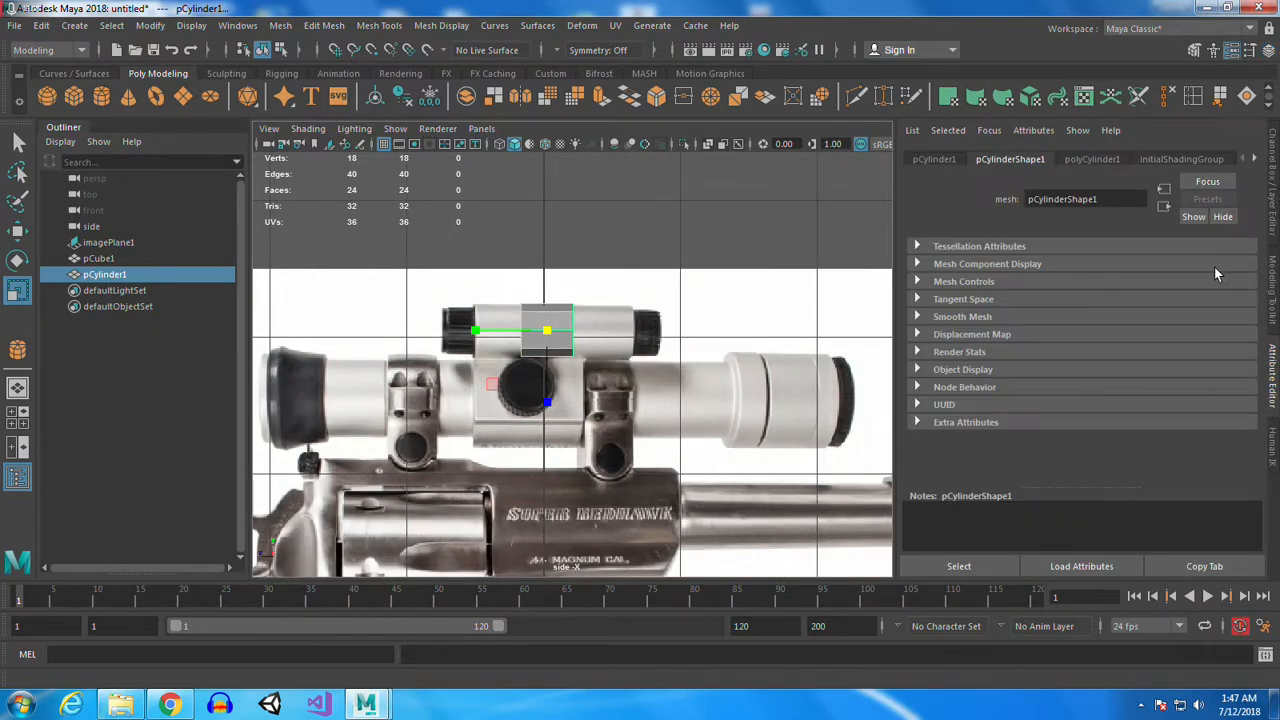
Move the cylinder's front and rear end vertices so that it spans the silver tube between the two black end caps
{"action": "left_click", "coordinate": [1090, 160]}
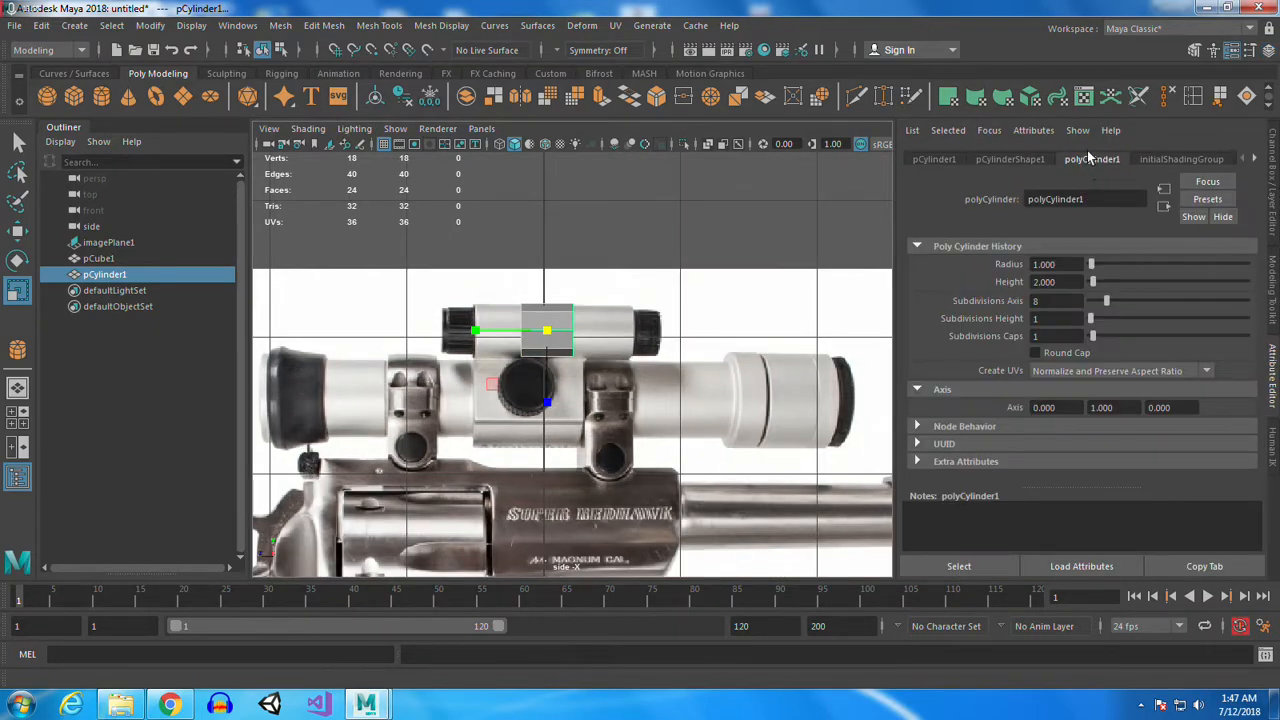
{"action": "mouse_move", "coordinate": [1108, 310]}
{"action": "left_mouse_down"}
{"action": "mouse_move", "coordinate": [1120, 308]}
{"action": "mouse_move", "coordinate": [1107, 314]}
{"action": "left_mouse_up"}
{"action": "right_click_drag", "start_coordinate": [588, 258], "coordinate": [693, 459], "text": "alt"}
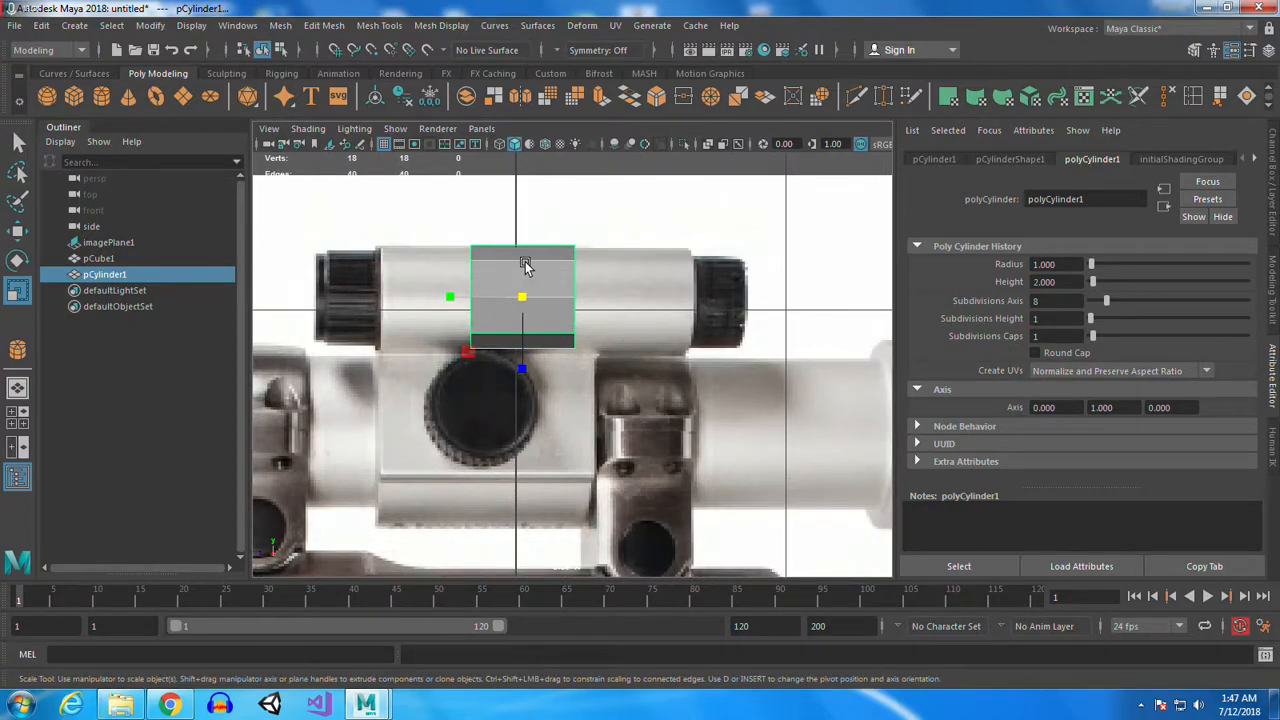
{"action": "right_click_drag", "start_coordinate": [556, 282], "coordinate": [586, 371]}
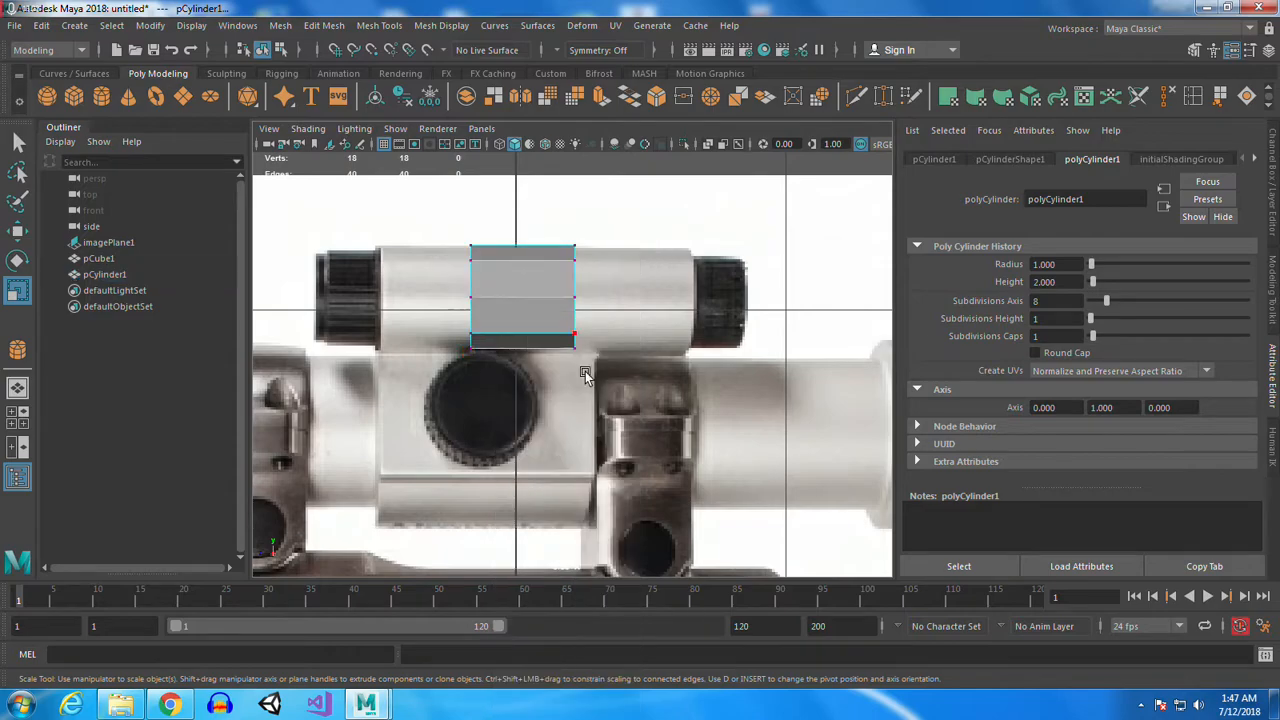
{"action": "left_click_drag", "start_coordinate": [588, 210], "coordinate": [556, 251]}
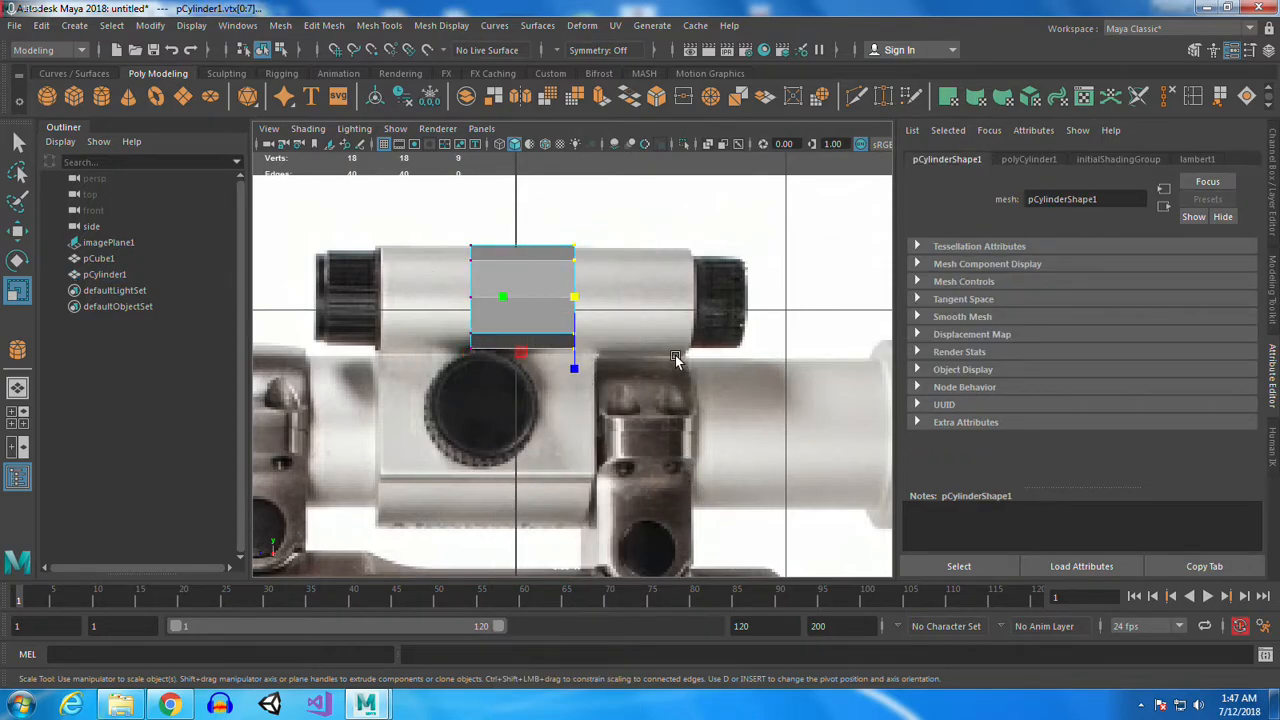
{"action": "key", "text": "w"}
{"action": "left_click_drag", "start_coordinate": [613, 298], "coordinate": [618, 297]}
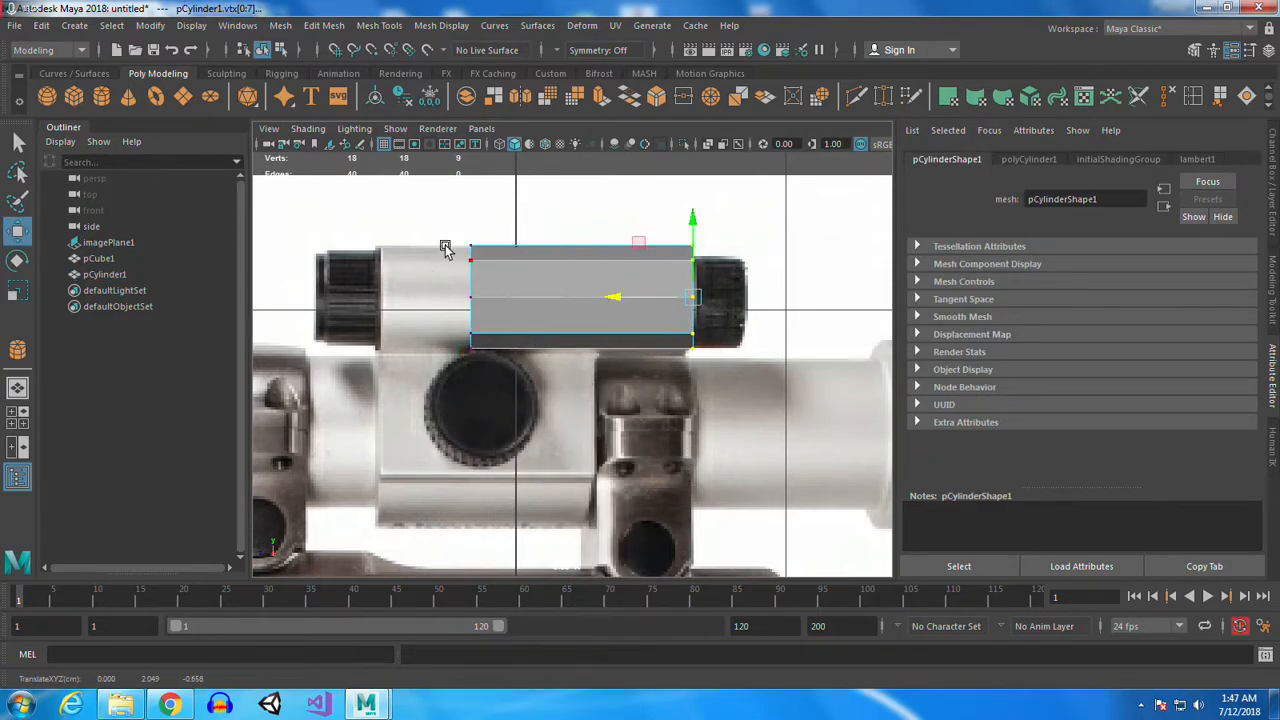
{"action": "left_click_drag", "start_coordinate": [335, 440], "coordinate": [505, 228]}
{"action": "left_click_drag", "start_coordinate": [392, 300], "coordinate": [298, 299]}
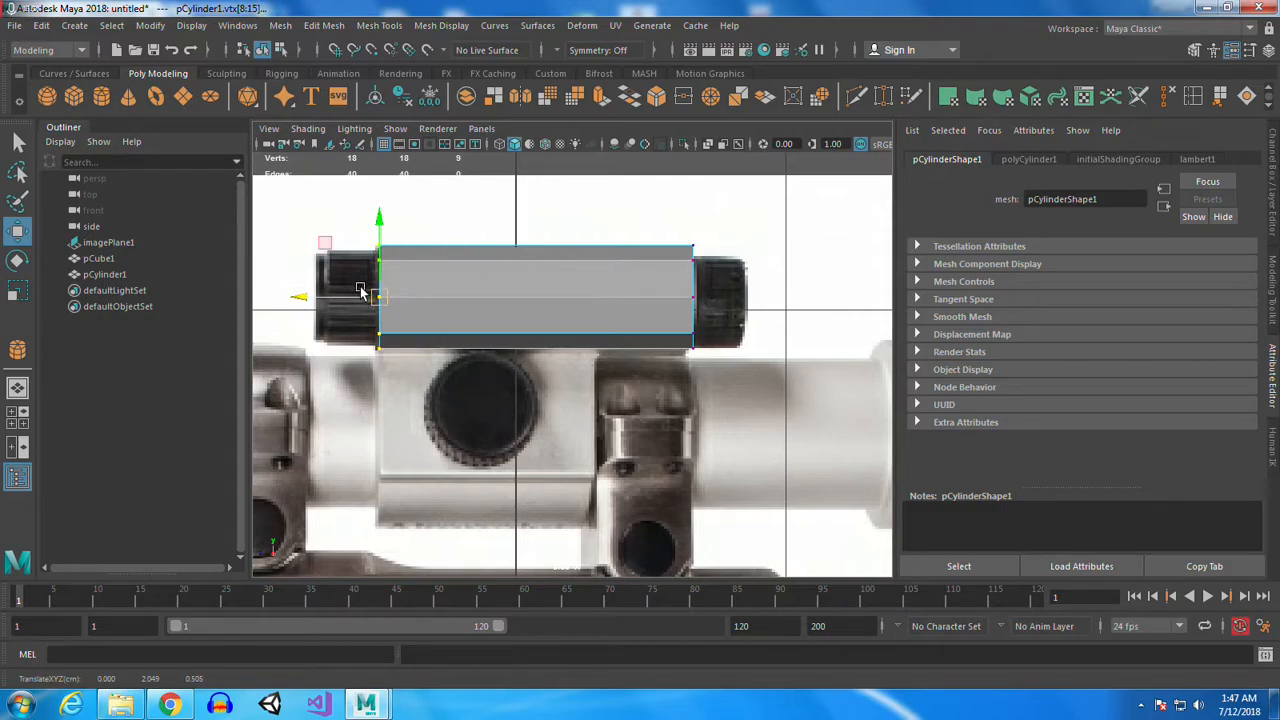
Extrude the faces at both ends of the cylinder and scale them inward slightly to match the black end caps' diameter
{"action": "right_click_drag", "start_coordinate": [447, 290], "coordinate": [484, 205]}
{"action": "left_click", "coordinate": [343, 209]}
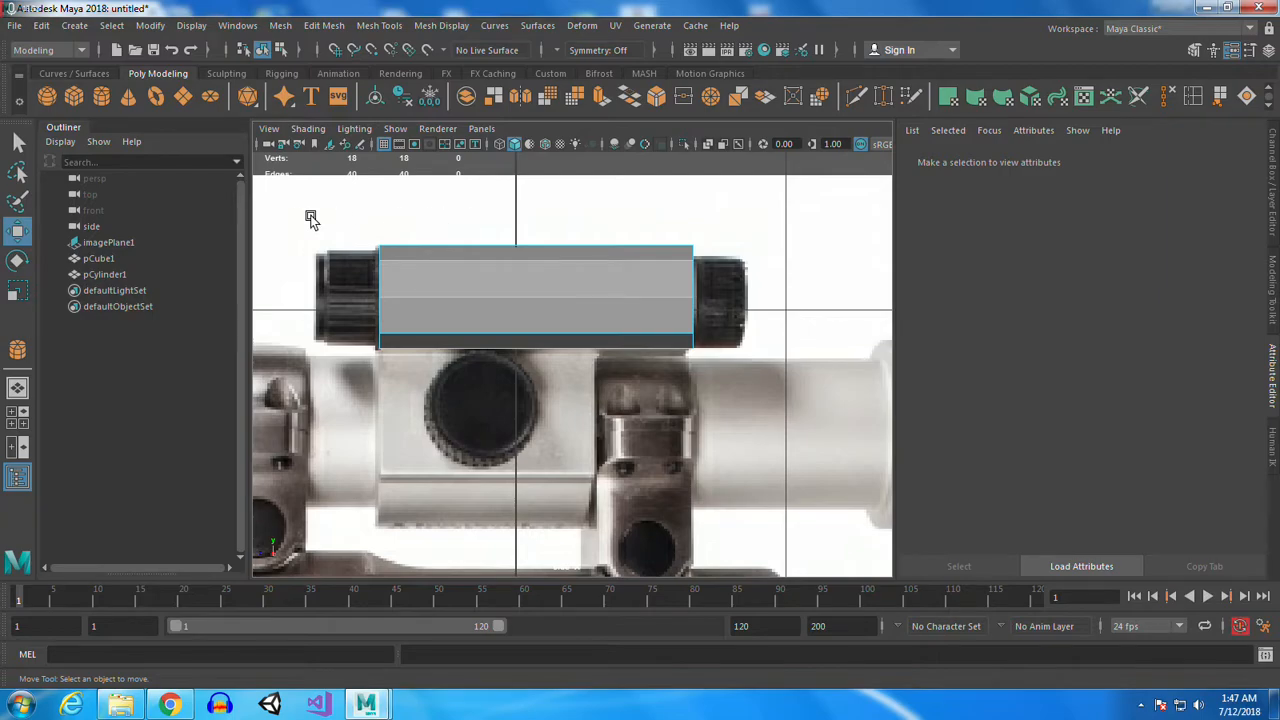
{"action": "left_click_drag", "start_coordinate": [343, 209], "coordinate": [584, 340]}
{"action": "left_click_drag", "start_coordinate": [580, 386], "coordinate": [583, 306], "text": "ctrl"}
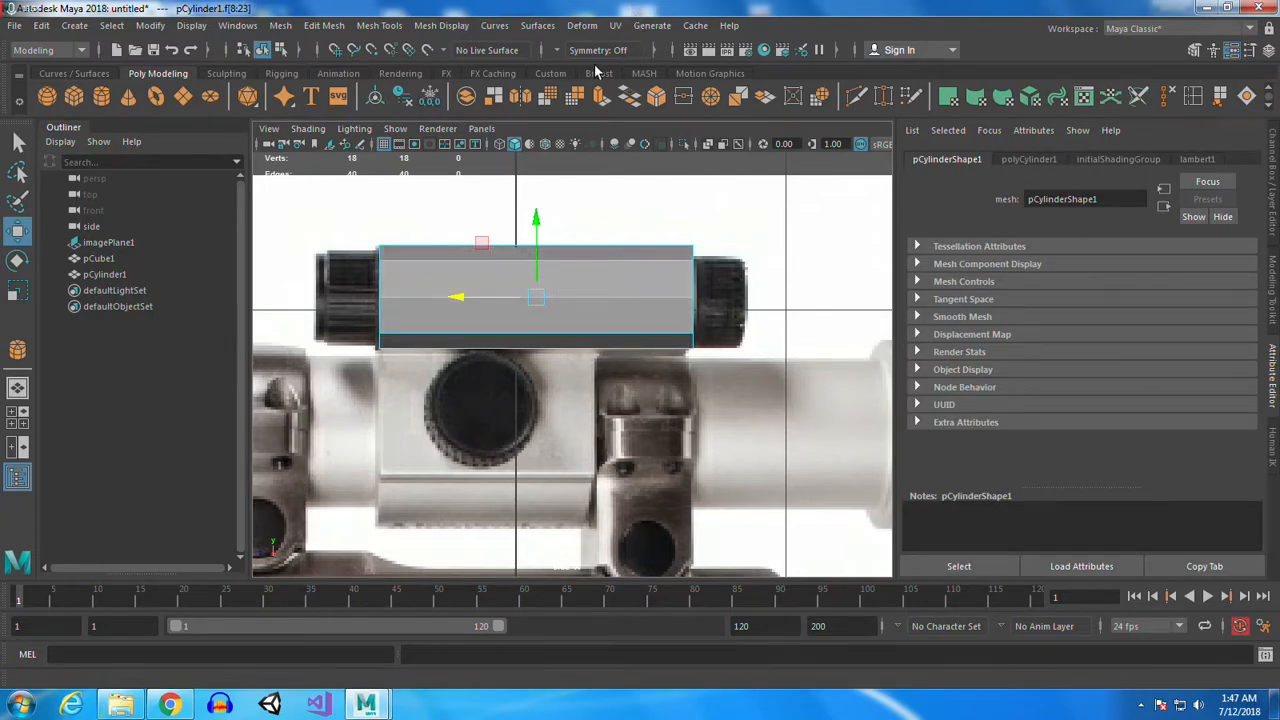
{"action": "left_click", "coordinate": [600, 100]}
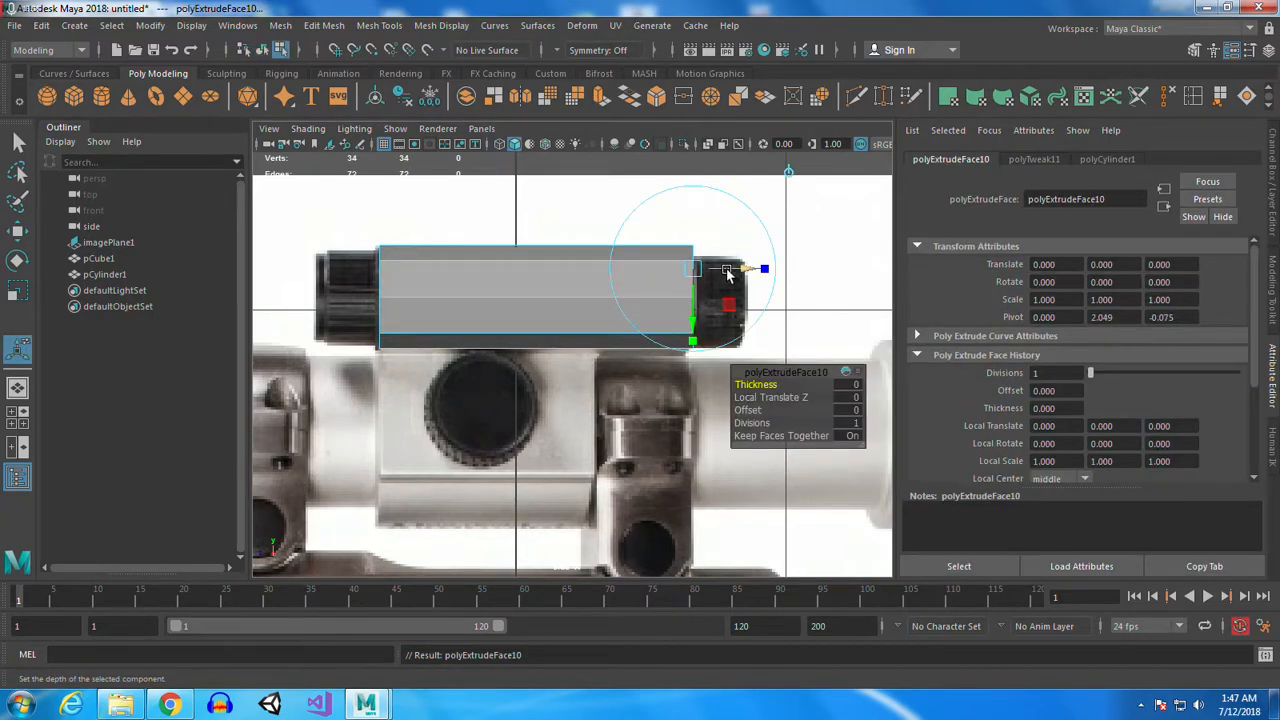
{"action": "left_click", "coordinate": [763, 273]}
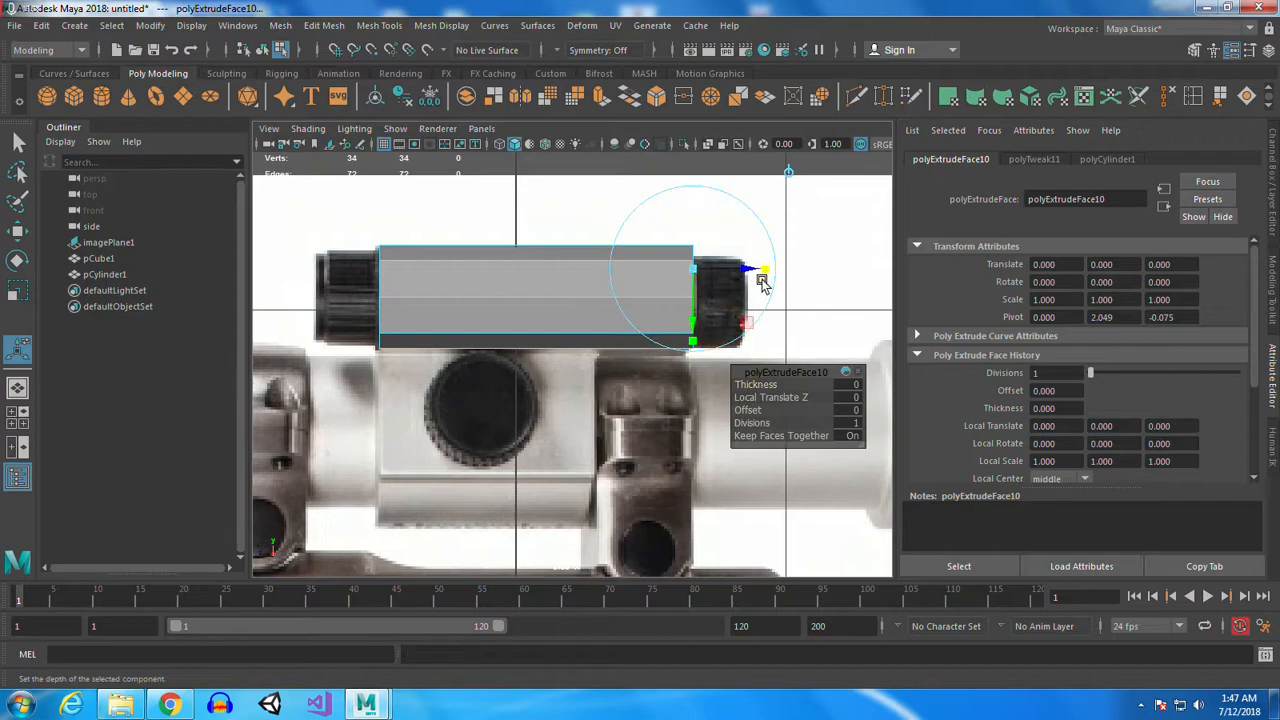
{"action": "left_click_drag", "start_coordinate": [689, 275], "coordinate": [716, 287]}
{"action": "key", "text": "r"}
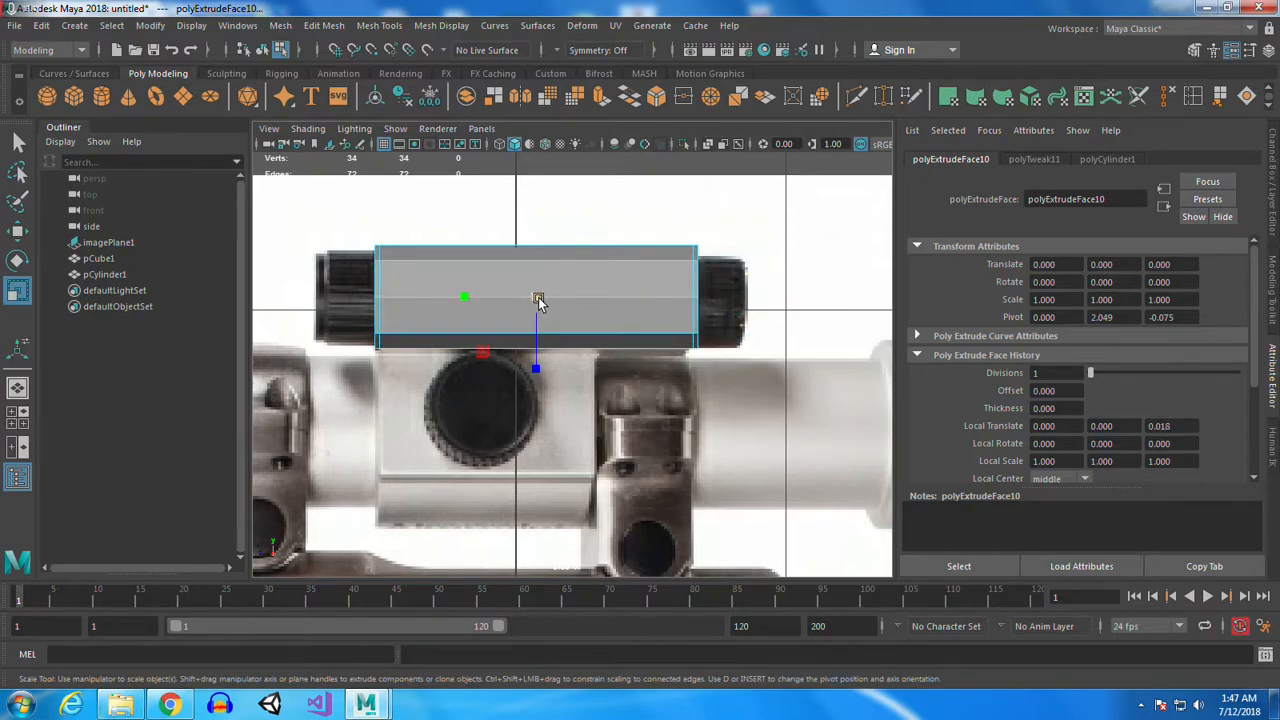
{"action": "left_click", "coordinate": [17, 350]}
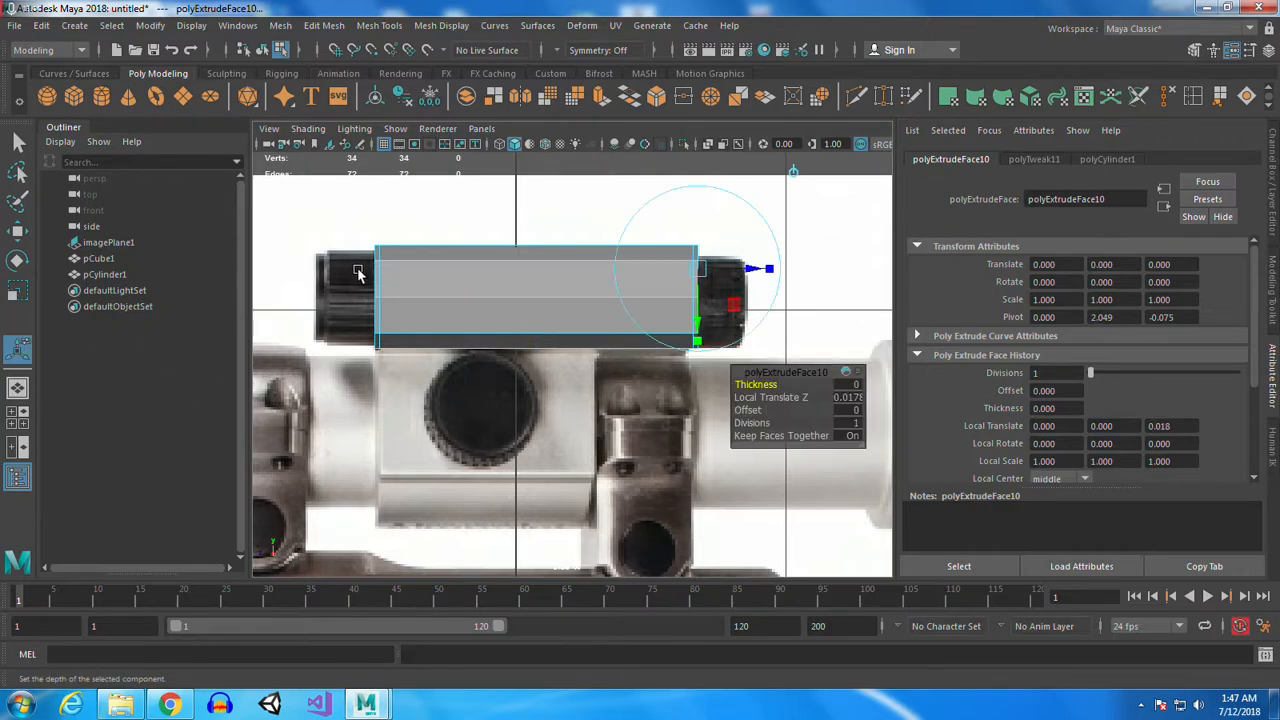
{"action": "mouse_move", "coordinate": [765, 271]}
{"action": "left_mouse_down"}
{"action": "mouse_move", "coordinate": [679, 278]}
{"action": "mouse_move", "coordinate": [750, 273]}
{"action": "left_mouse_up"}
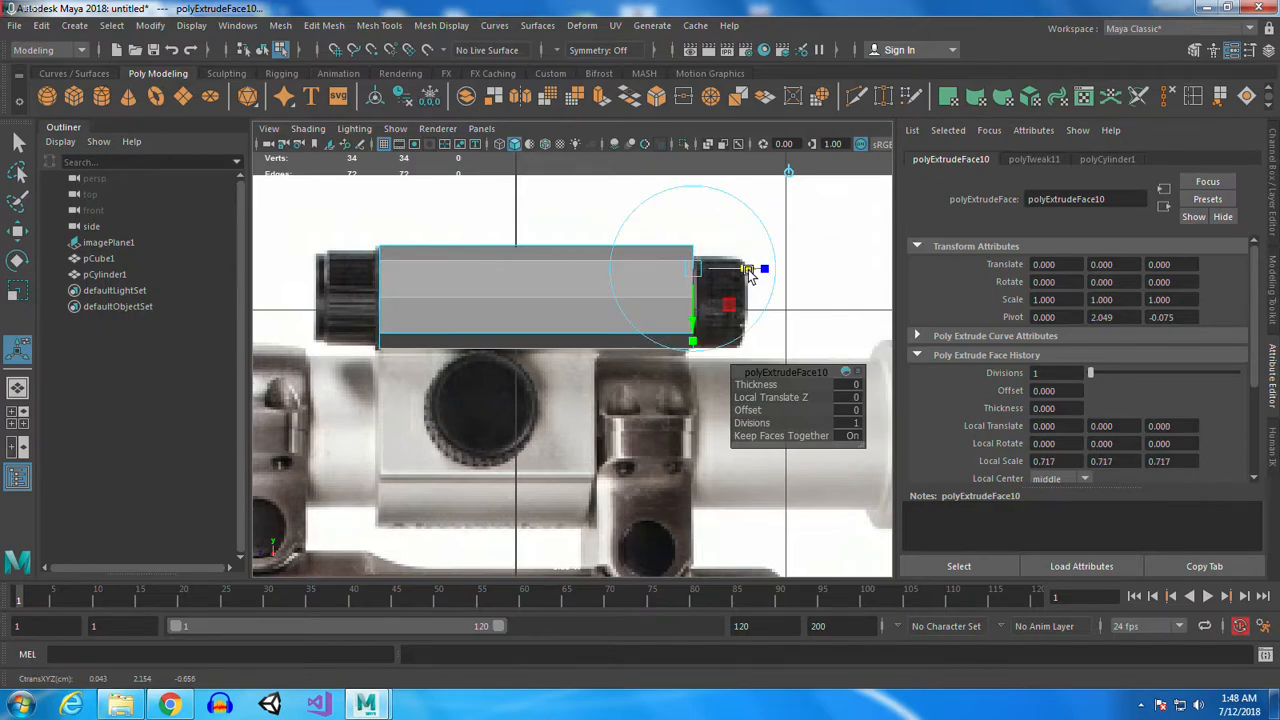
Extrude the inset end faces outward over the black caps and move the rear end faces out to the rear cap's edge
{"action": "key", "text": "ctrl+e"}
{"action": "left_click_drag", "start_coordinate": [757, 272], "coordinate": [799, 274]}
{"action": "left_click", "coordinate": [755, 384]}
{"action": "left_click_drag", "start_coordinate": [336, 356], "coordinate": [338, 405]}
{"action": "left_click_drag", "start_coordinate": [371, 228], "coordinate": [370, 482], "text": "ctrl"}
{"action": "key", "text": "w"}
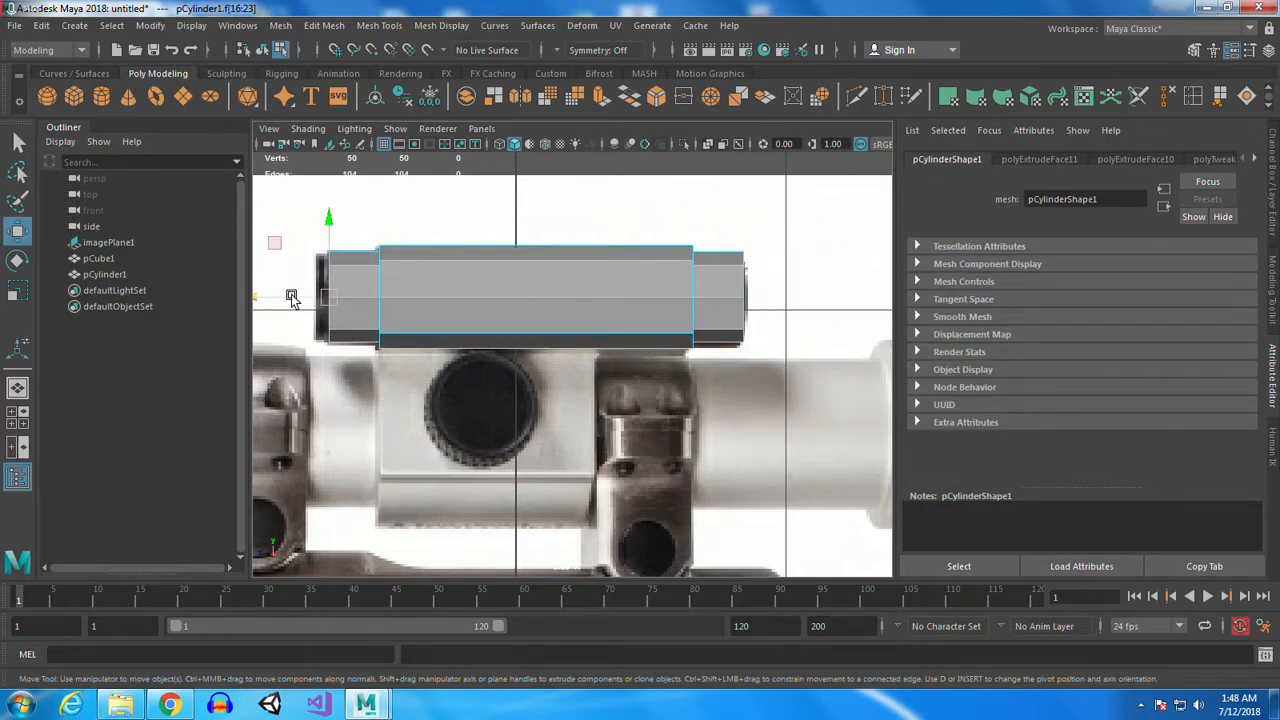
Insert three supporting edge loops around the rear shoulder: one on the shoulder face and one on either side of it
{"action": "key", "text": "space"}
{"action": "key", "text": "space"}
{"action": "middle_click_drag", "start_coordinate": [602, 347], "coordinate": [788, 580], "text": "alt"}
{"action": "right_click_drag", "start_coordinate": [655, 461], "coordinate": [511, 273], "text": "alt"}
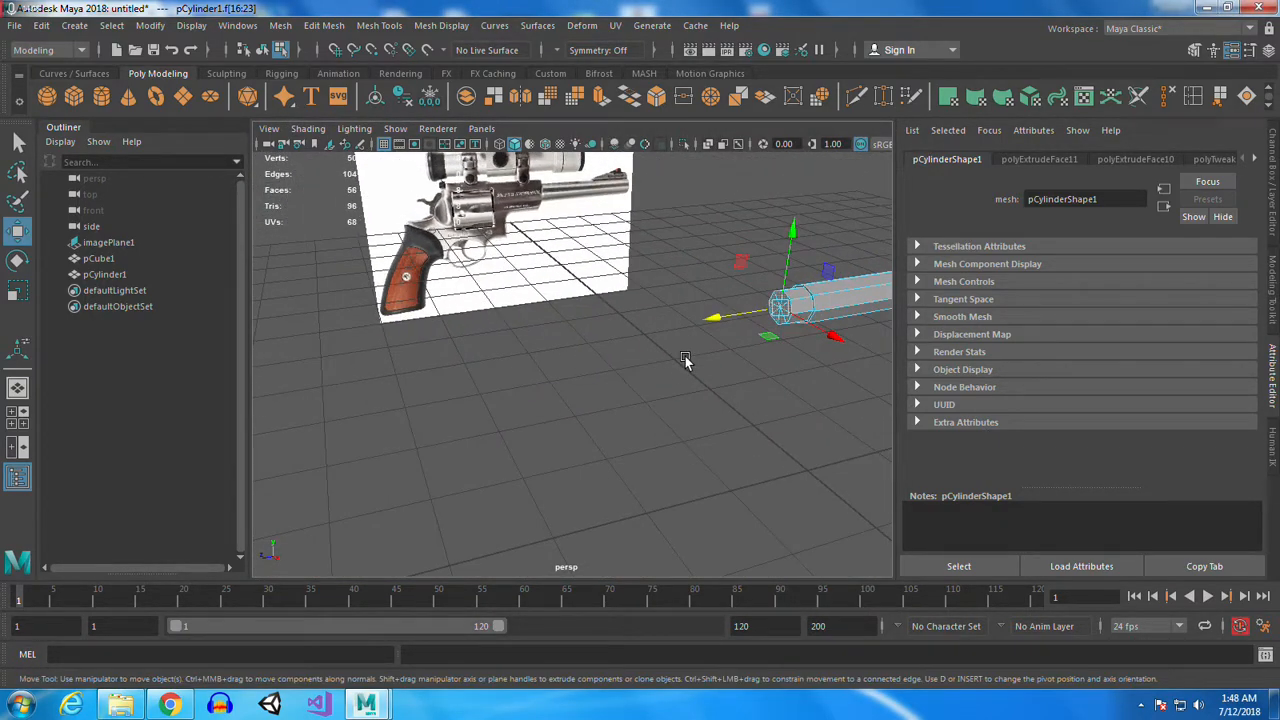
{"action": "key", "text": "f"}
{"action": "left_click_drag", "start_coordinate": [570, 466], "coordinate": [603, 463], "text": "alt"}
{"action": "middle_click_drag", "start_coordinate": [706, 425], "coordinate": [672, 443], "text": "alt"}
{"action": "left_click_drag", "start_coordinate": [672, 443], "coordinate": [708, 432], "text": "alt"}
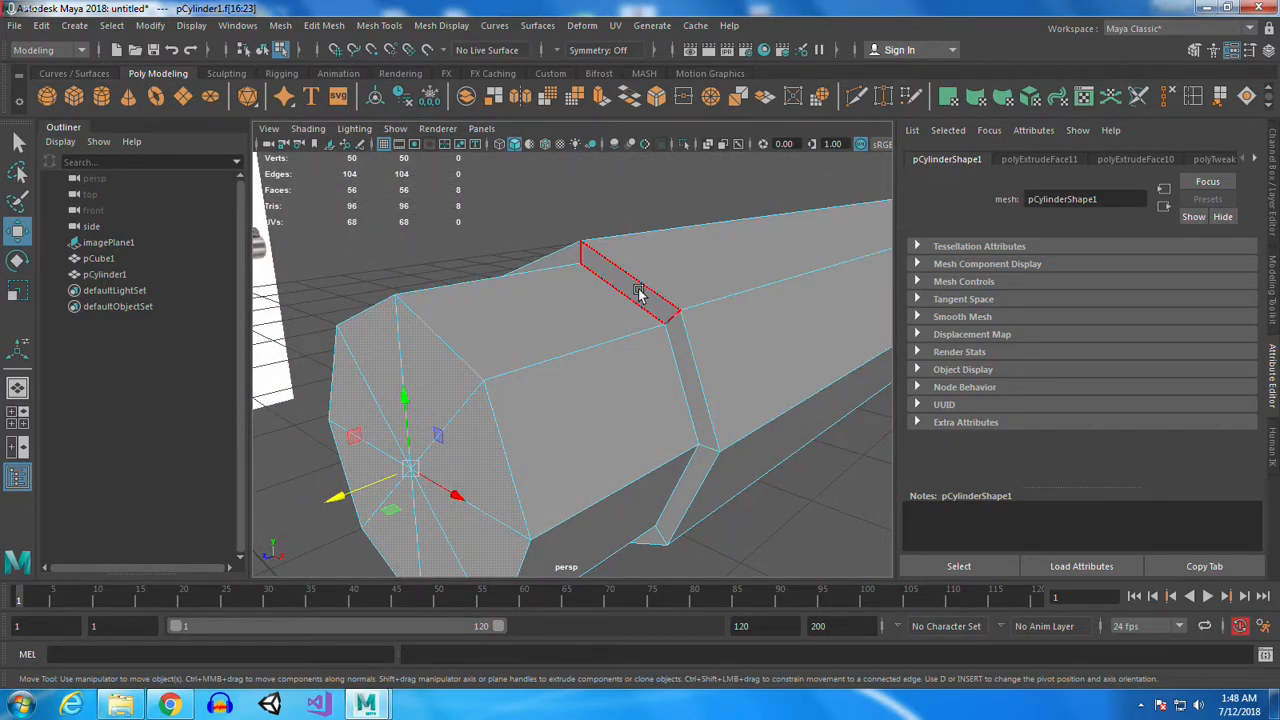
{"action": "left_click", "coordinate": [1193, 97]}
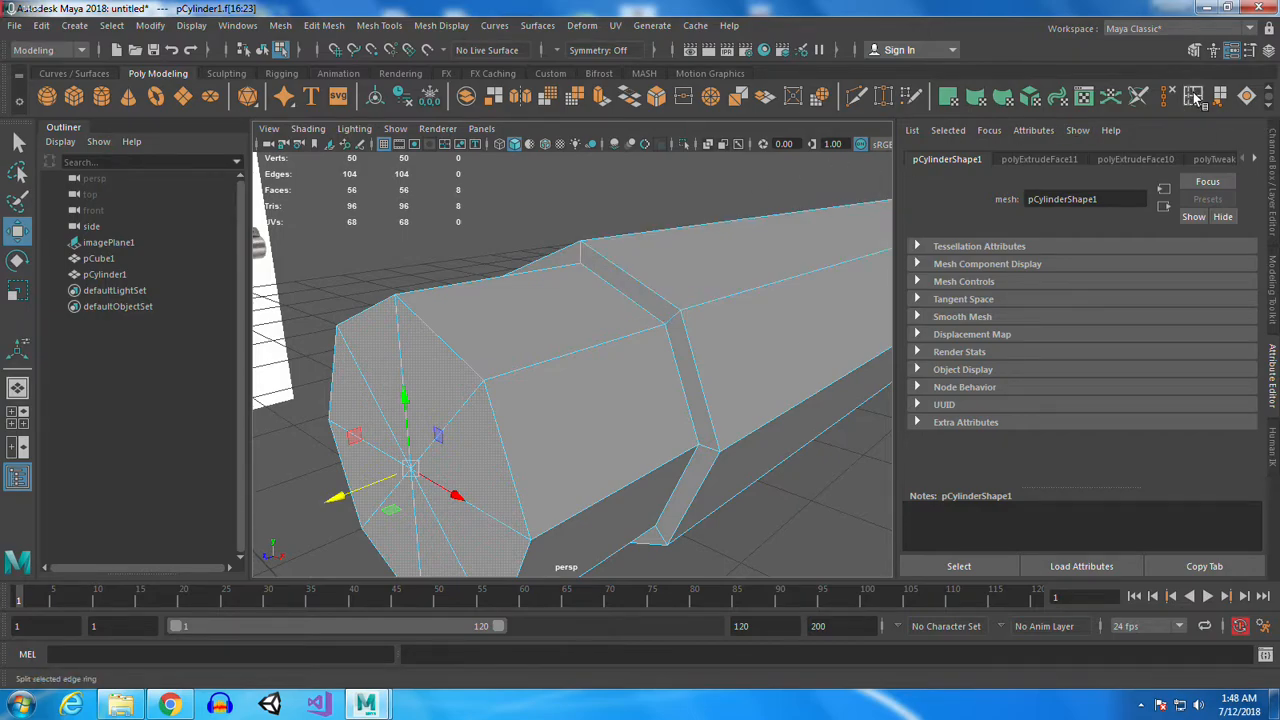
{"action": "left_click_drag", "start_coordinate": [706, 490], "coordinate": [631, 468], "text": "alt"}
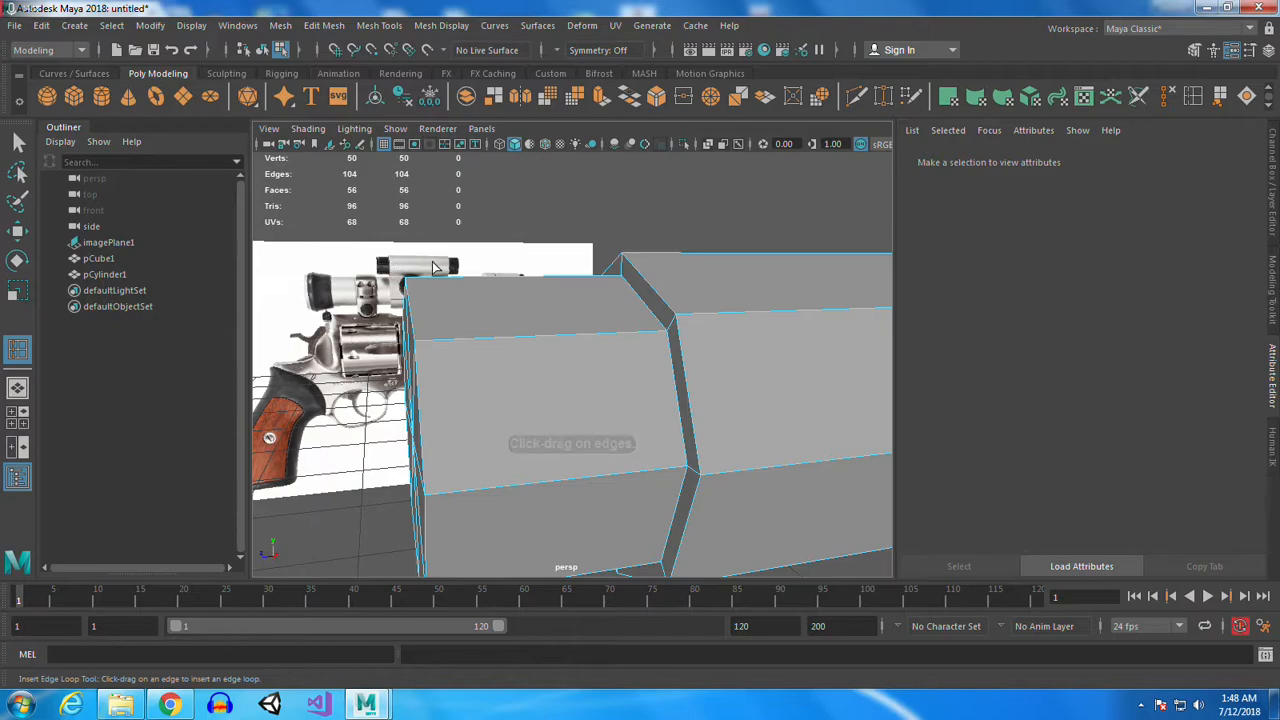
{"action": "right_click_drag", "start_coordinate": [611, 357], "coordinate": [644, 303], "text": "alt"}
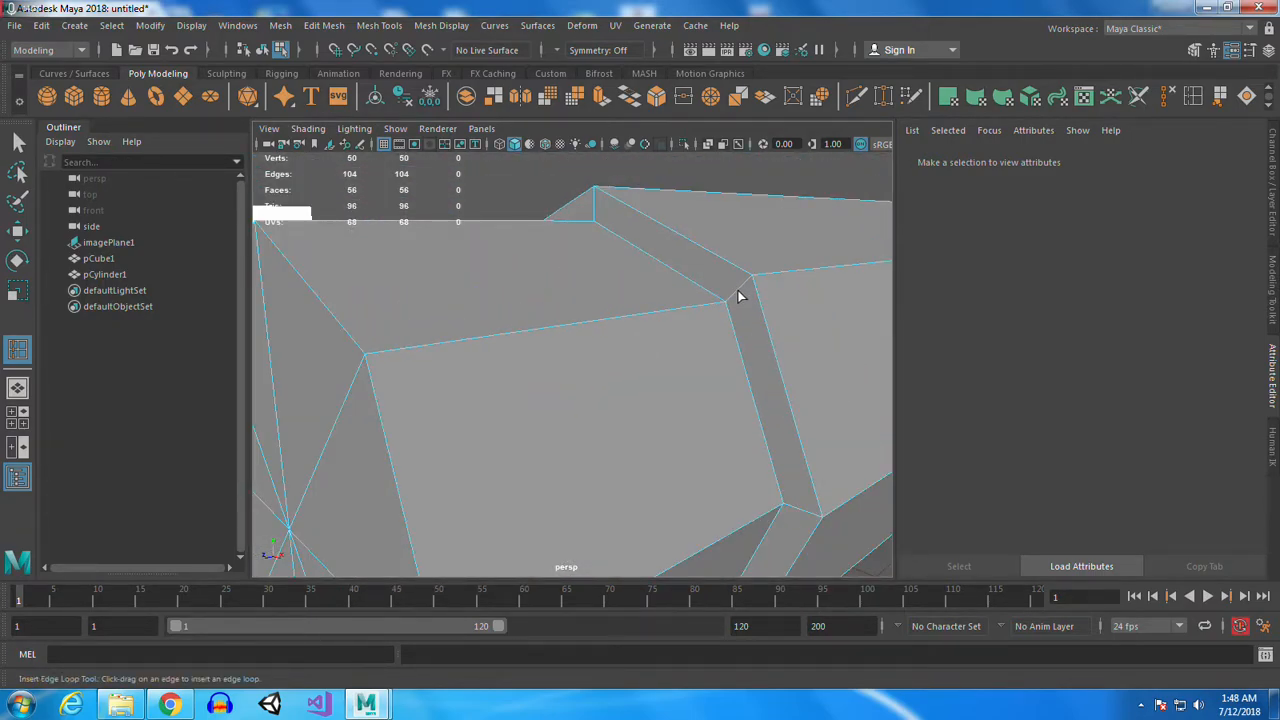
{"action": "left_click", "coordinate": [738, 296]}
{"action": "left_click_drag", "start_coordinate": [765, 282], "coordinate": [718, 306]}
Move the cap-side edge loop closer to the rear shoulder and check the result in smooth preview
{"action": "key", "text": "3"}
{"action": "left_click_drag", "start_coordinate": [777, 463], "coordinate": [711, 486], "text": "alt"}
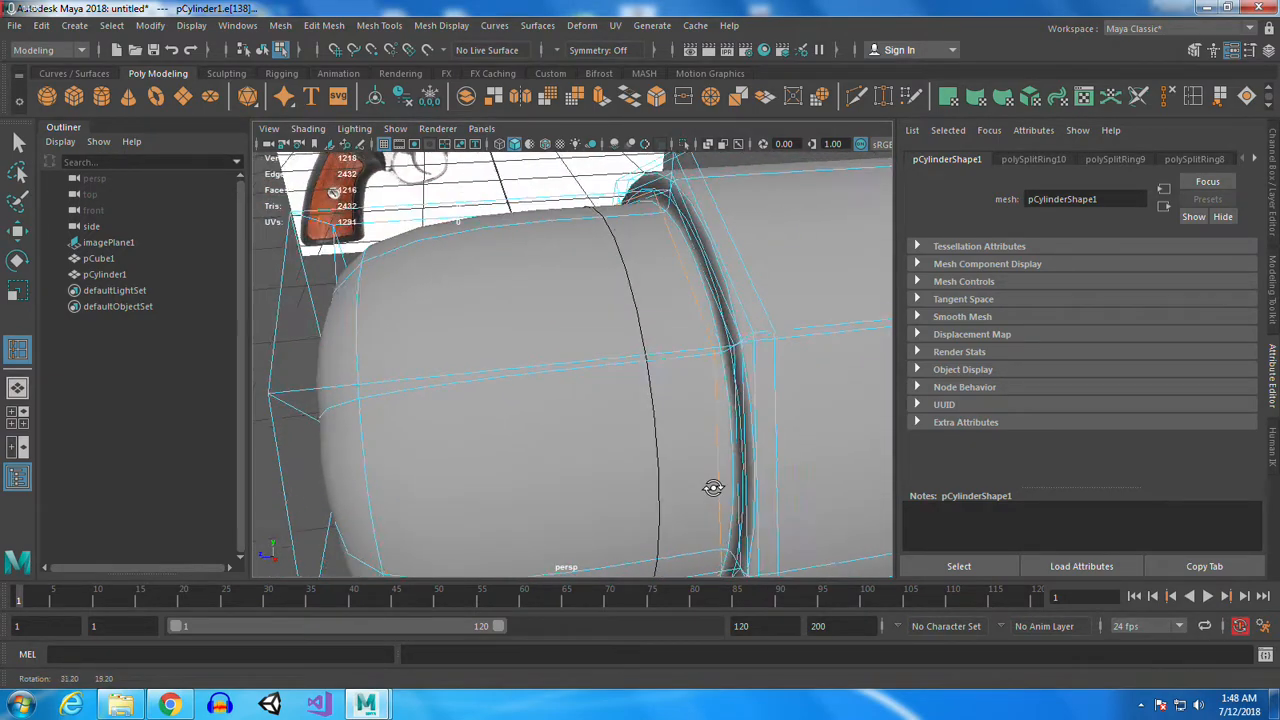
{"action": "left_click", "coordinate": [631, 279]}
{"action": "key", "text": "w"}
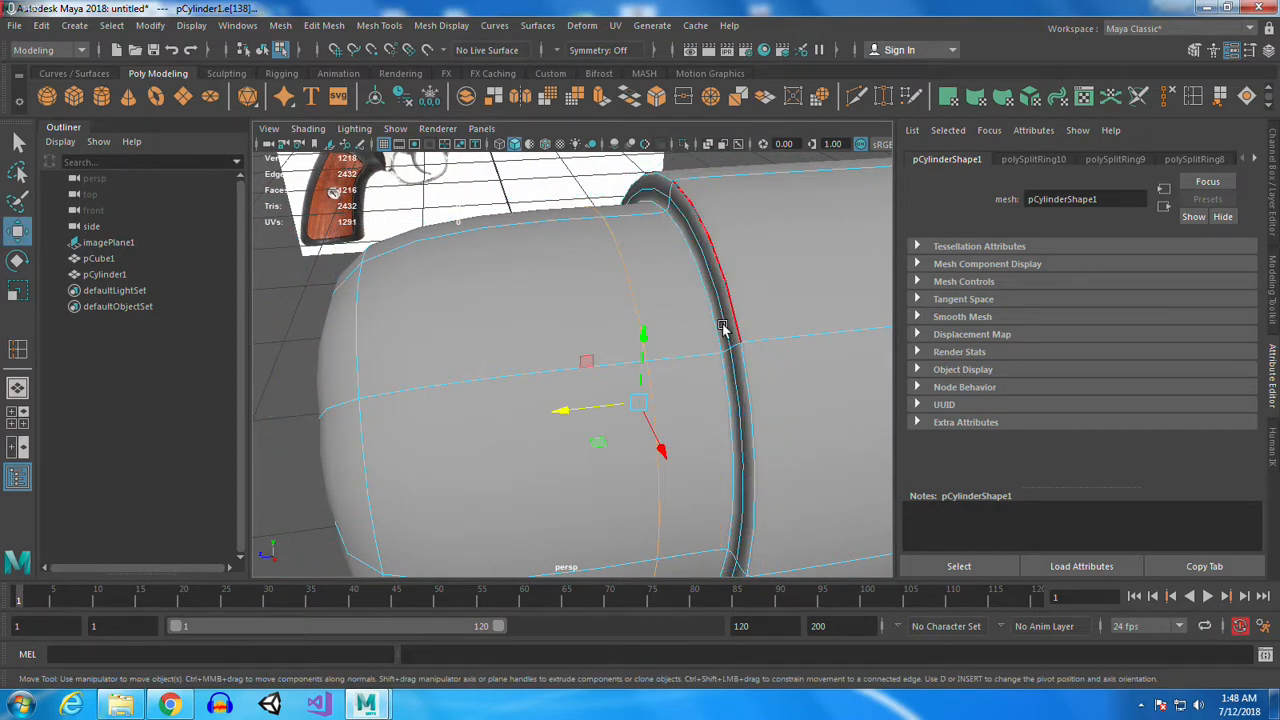
{"action": "left_click_drag", "start_coordinate": [568, 415], "coordinate": [586, 414]}
{"action": "key", "text": "ctrl+z"}
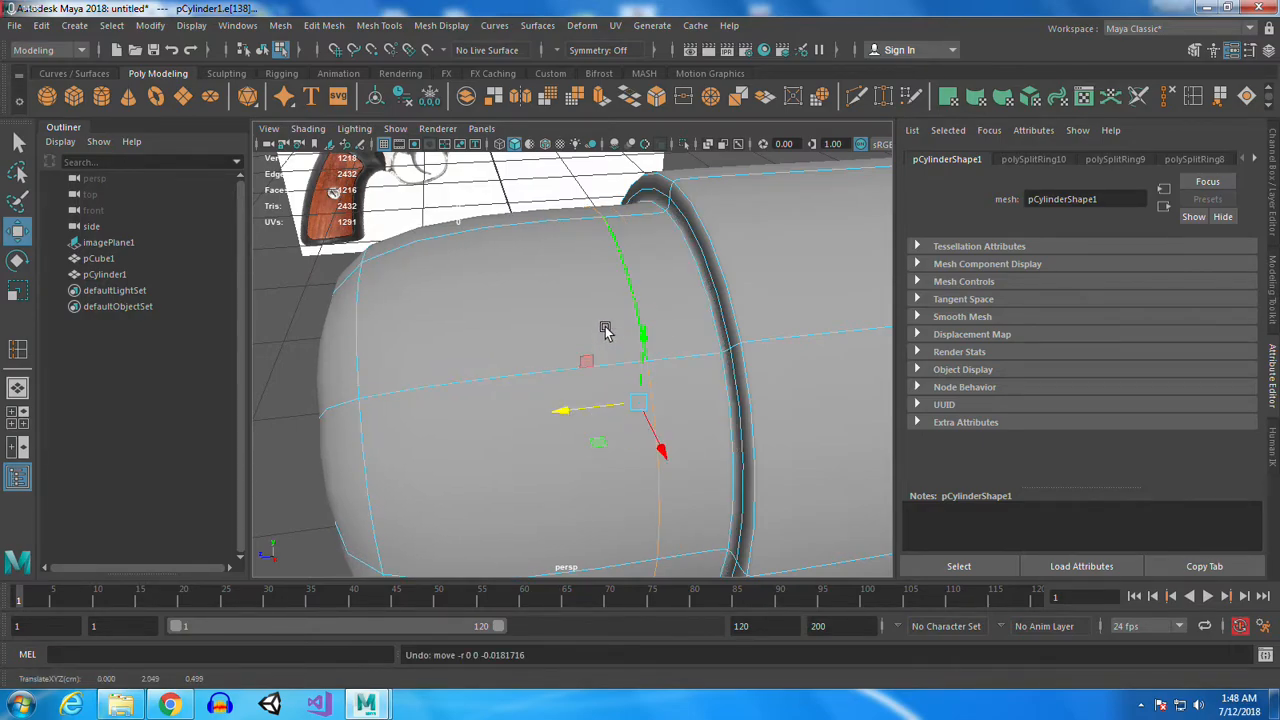
{"action": "key", "text": "1"}
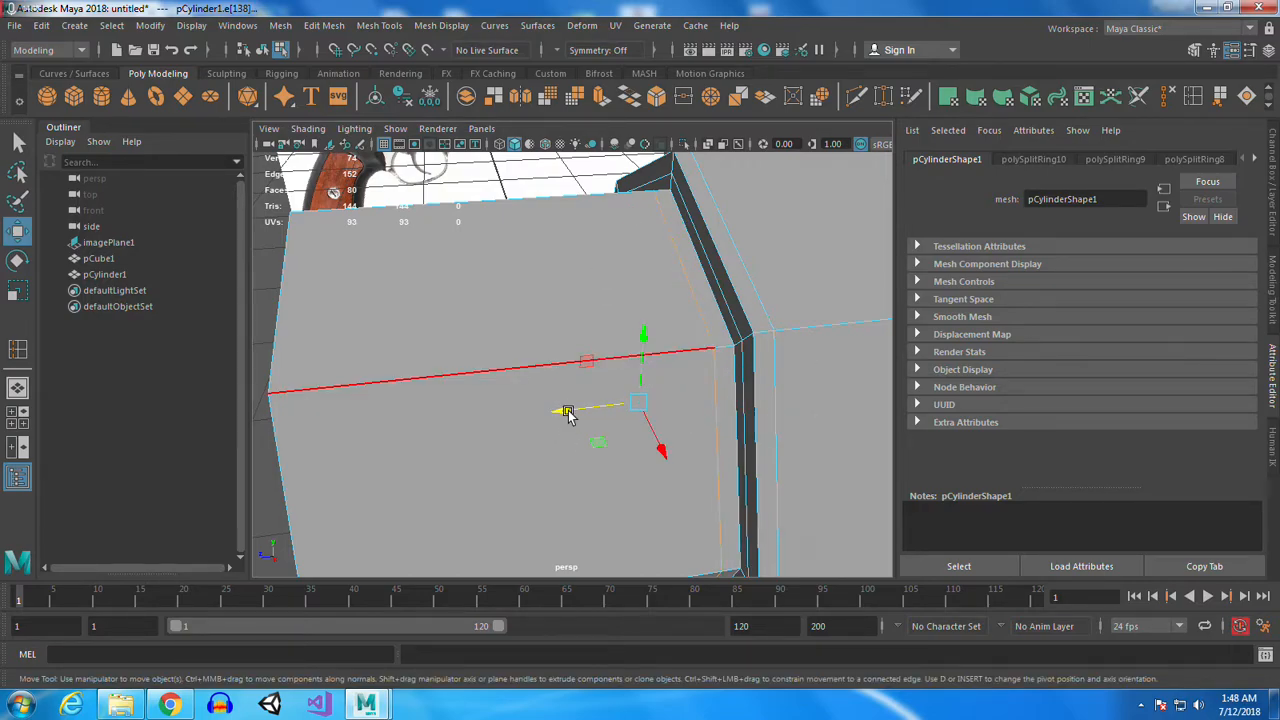
{"action": "left_click_drag", "start_coordinate": [564, 410], "coordinate": [581, 408]}
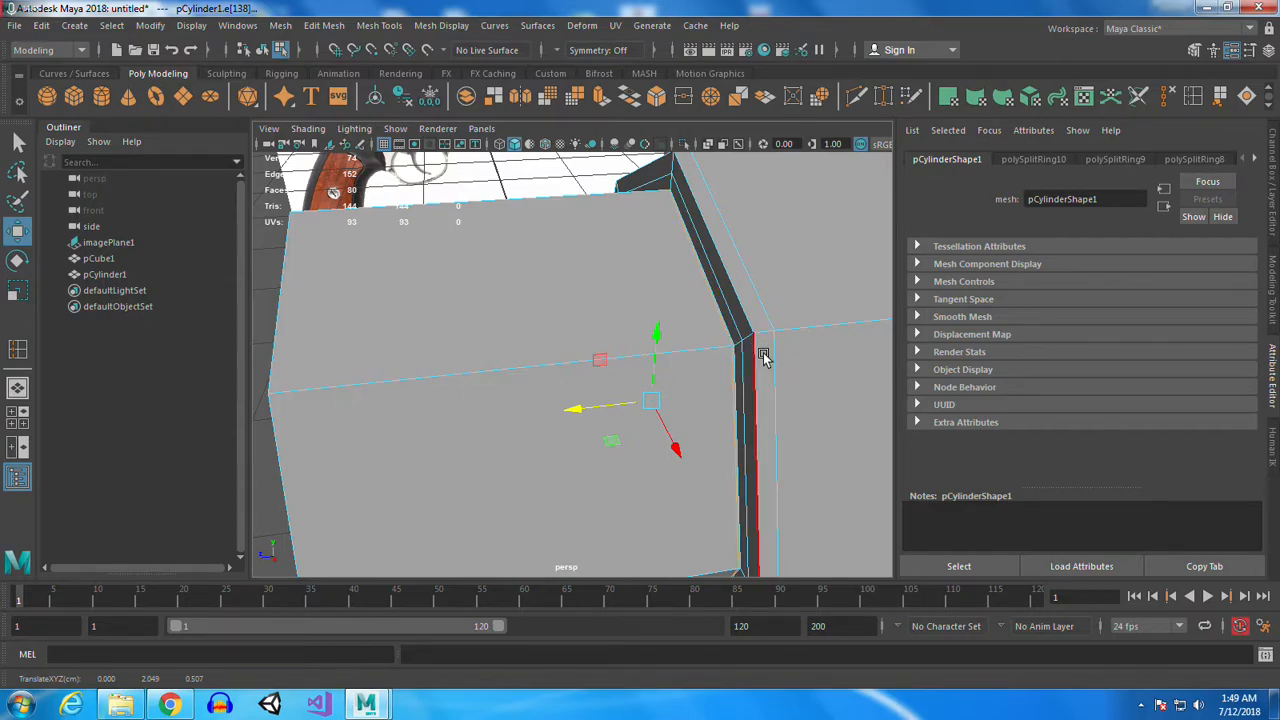
{"action": "key", "text": "3"}
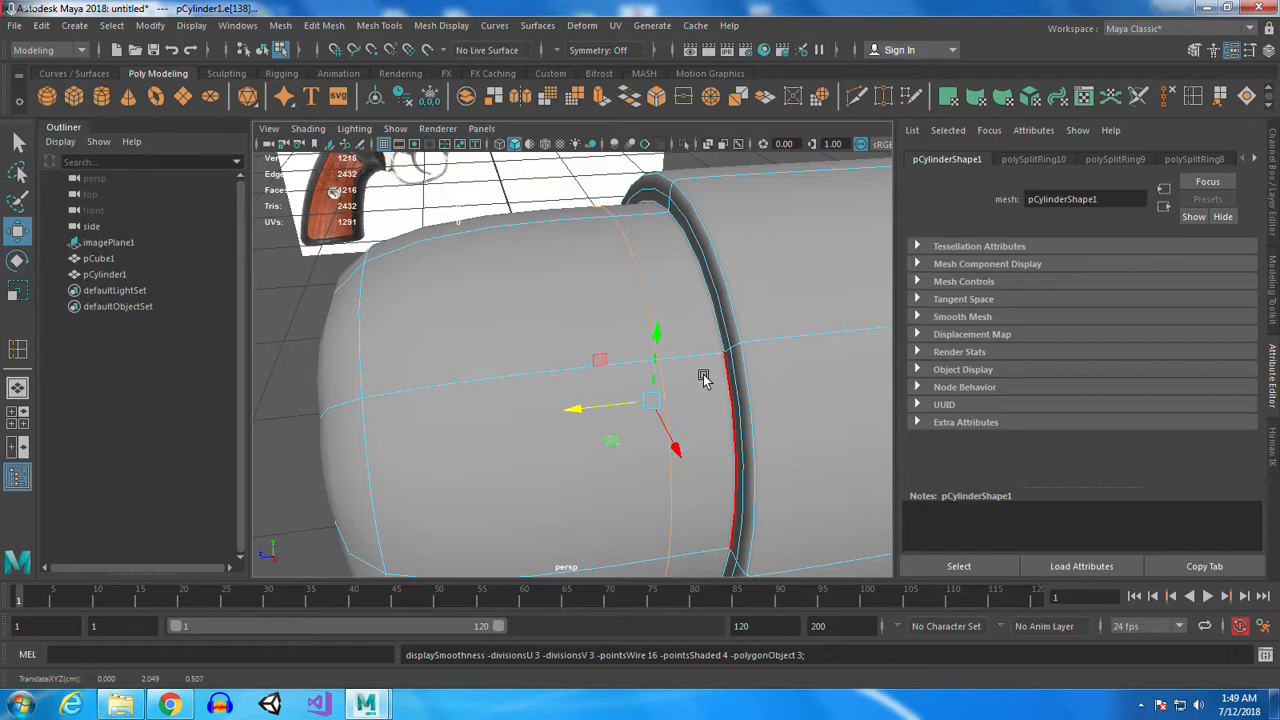
Nudge the same edge loop slightly back from the rear shoulder and show the cylinder in smooth preview
{"action": "left_click_drag", "start_coordinate": [740, 266], "coordinate": [798, 338], "text": "alt"}
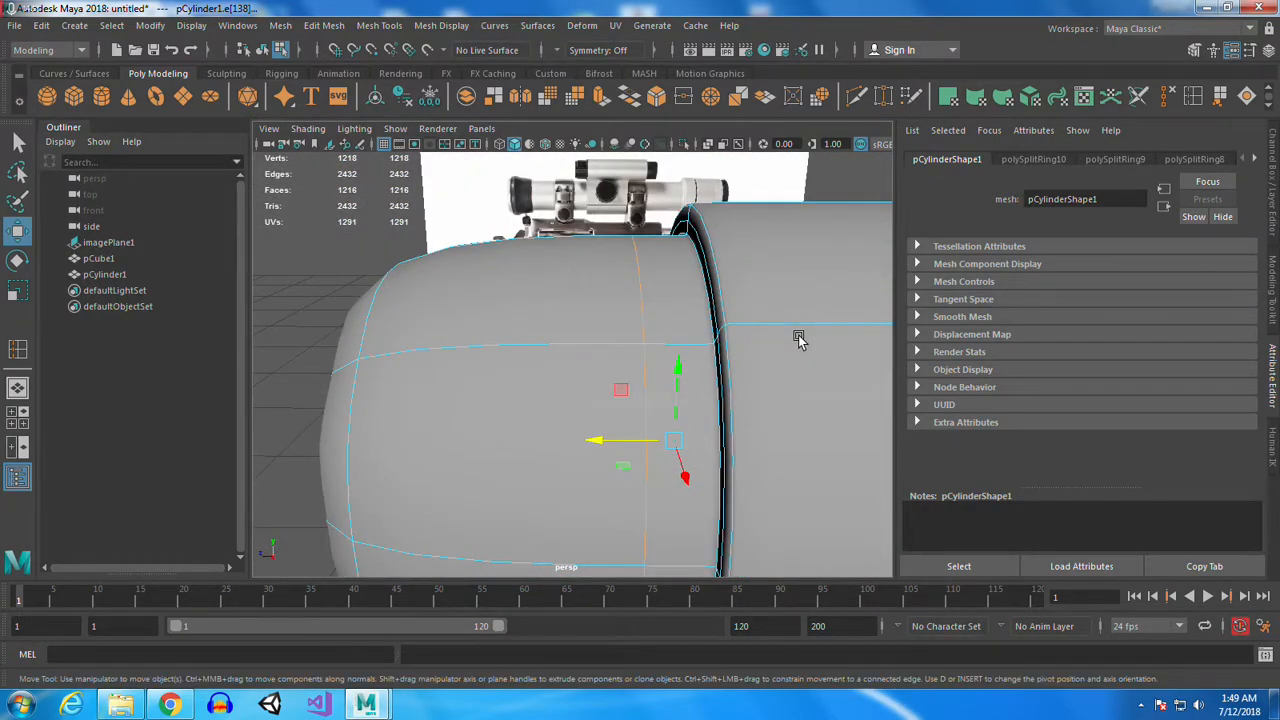
{"action": "key", "text": "1"}
{"action": "left_click_drag", "start_coordinate": [596, 441], "coordinate": [598, 443]}
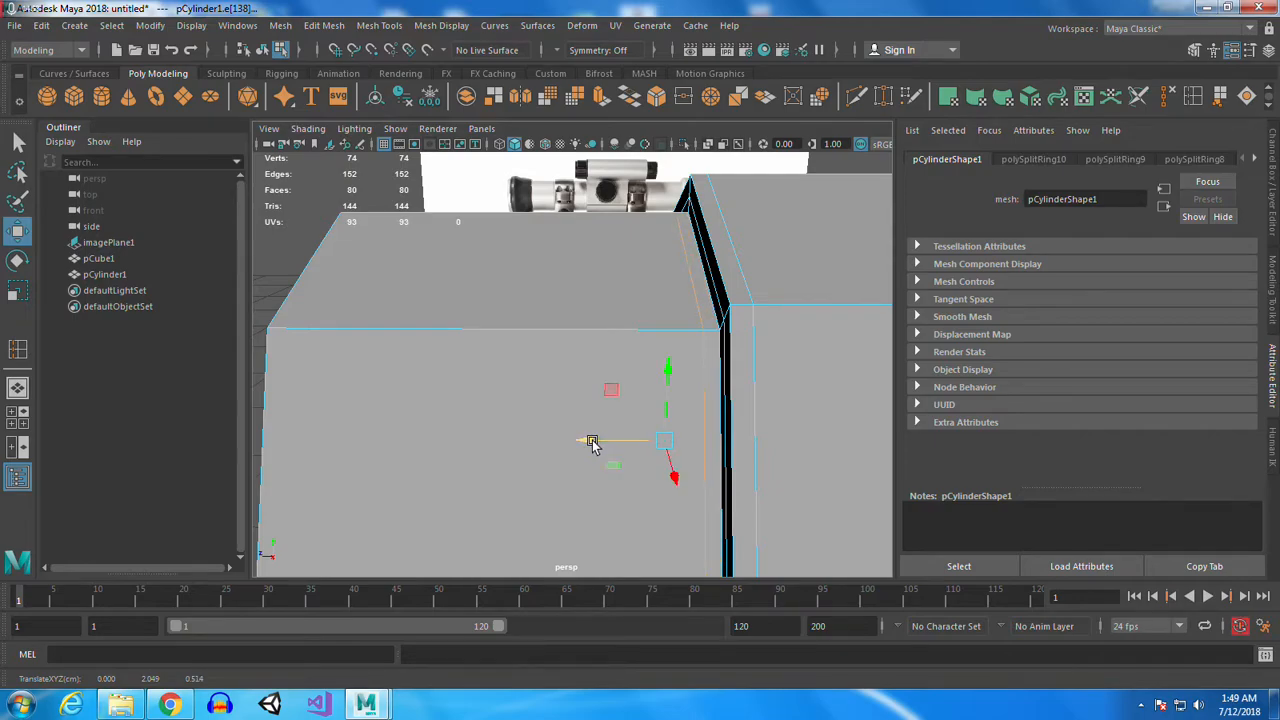
{"action": "key", "text": "3"}
Insert three supporting edge loops at the front shoulder in the unsmoothed display: on its face, on the cap and on the tube
{"action": "left_click_drag", "start_coordinate": [669, 354], "coordinate": [668, 325], "text": "alt"}
{"action": "scroll", "coordinate": [810, 424], "scroll_direction": "up", "scroll_amount": 3}
{"action": "middle_click_drag", "start_coordinate": [789, 418], "coordinate": [641, 401], "text": "alt"}
{"action": "left_click", "coordinate": [482, 339]}
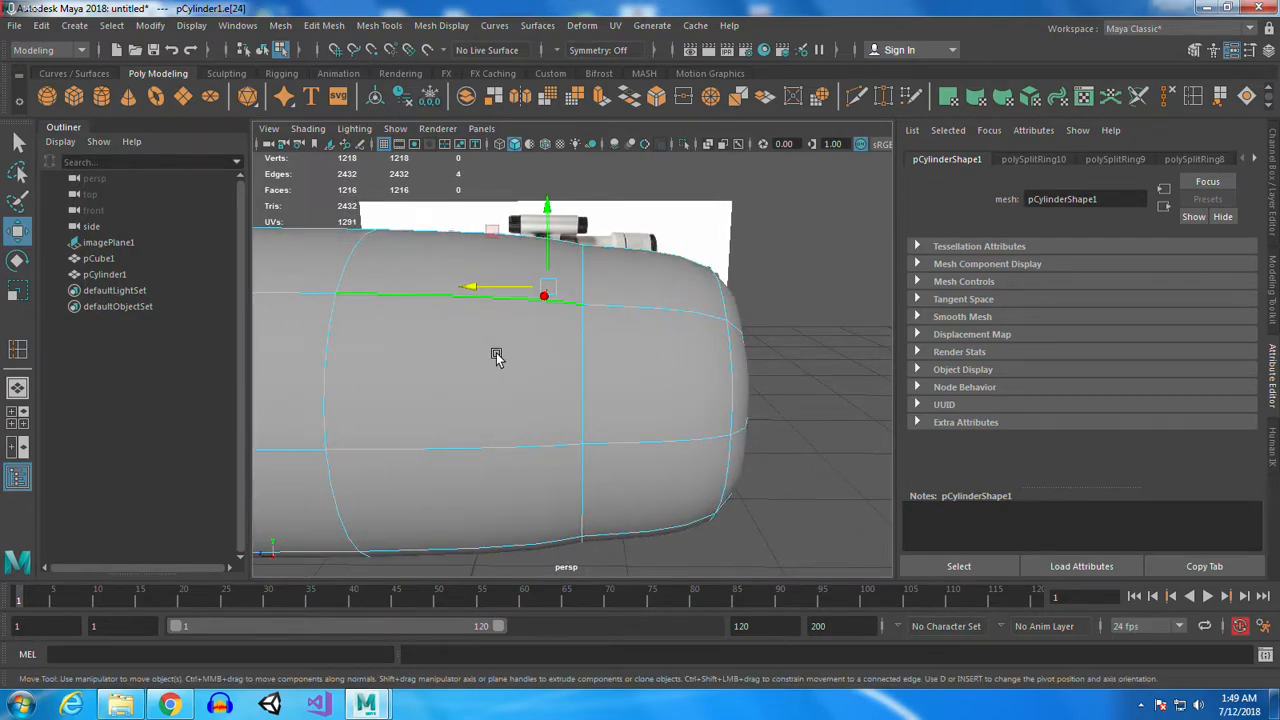
{"action": "key", "text": "1"}
{"action": "left_click_drag", "start_coordinate": [497, 357], "coordinate": [608, 409], "text": "alt"}
{"action": "key", "text": "g"}
{"action": "left_click", "coordinate": [472, 416]}
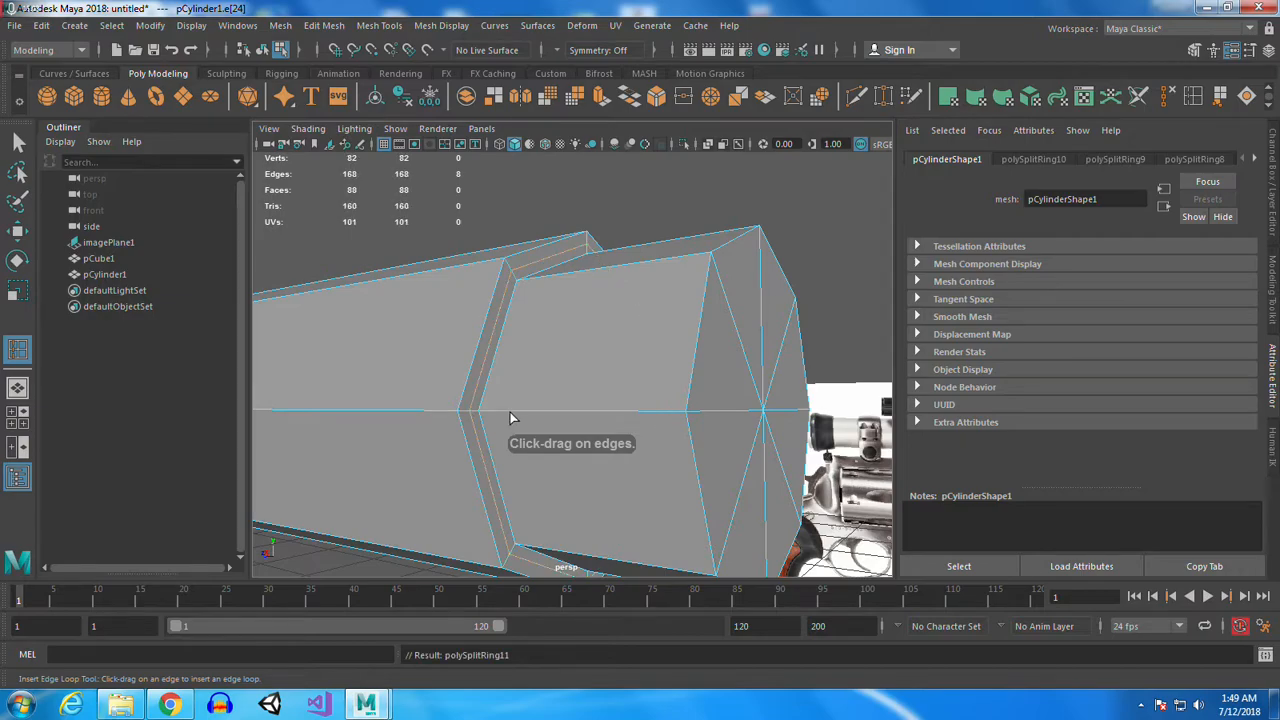
{"action": "left_click", "coordinate": [472, 414]}
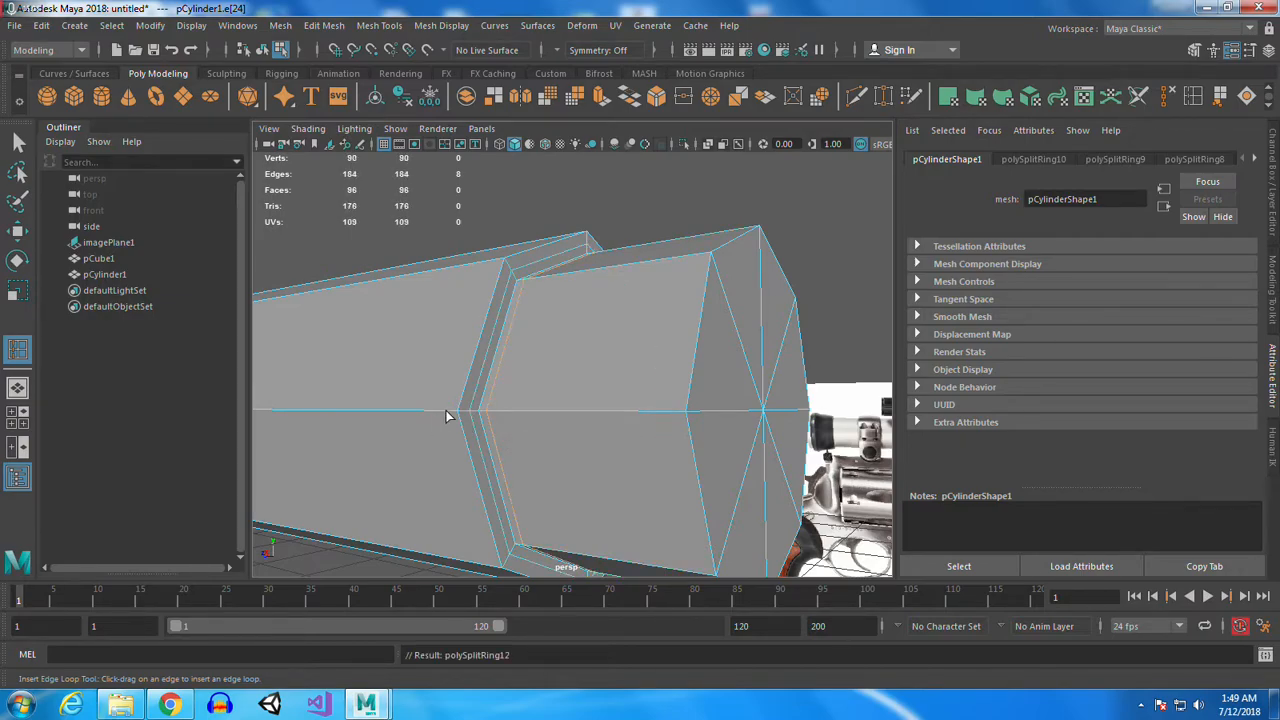
{"action": "left_click", "coordinate": [451, 413]}
Insert one supporting edge loop near the outer end of the front cap and one near that of the rear cap
{"action": "right_click_drag", "start_coordinate": [761, 401], "coordinate": [667, 335], "text": "alt"}
{"action": "left_click_drag", "start_coordinate": [667, 335], "coordinate": [607, 403], "text": "alt"}
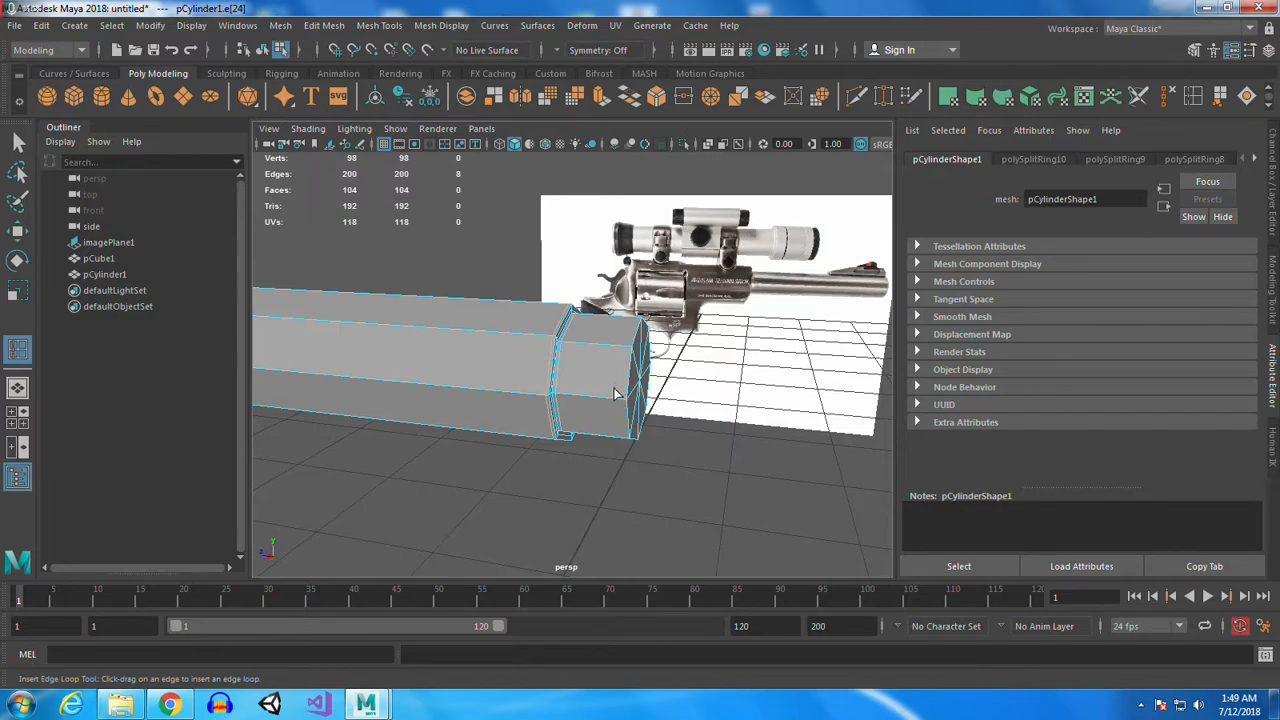
{"action": "left_click", "coordinate": [628, 406]}
{"action": "left_click_drag", "start_coordinate": [538, 386], "coordinate": [682, 394], "text": "alt"}
{"action": "right_click_drag", "start_coordinate": [455, 358], "coordinate": [495, 426], "text": "alt"}
{"action": "left_click_drag", "start_coordinate": [494, 425], "coordinate": [533, 373], "text": "alt"}
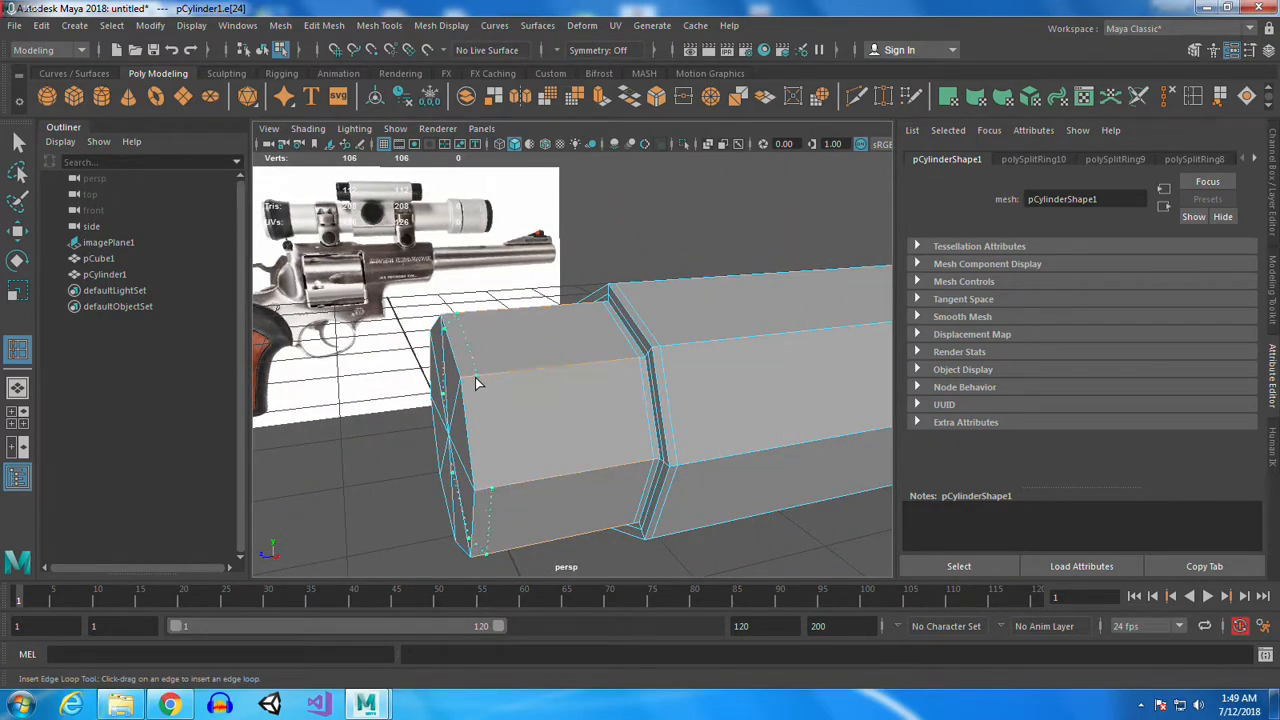
{"action": "key", "text": "q"}
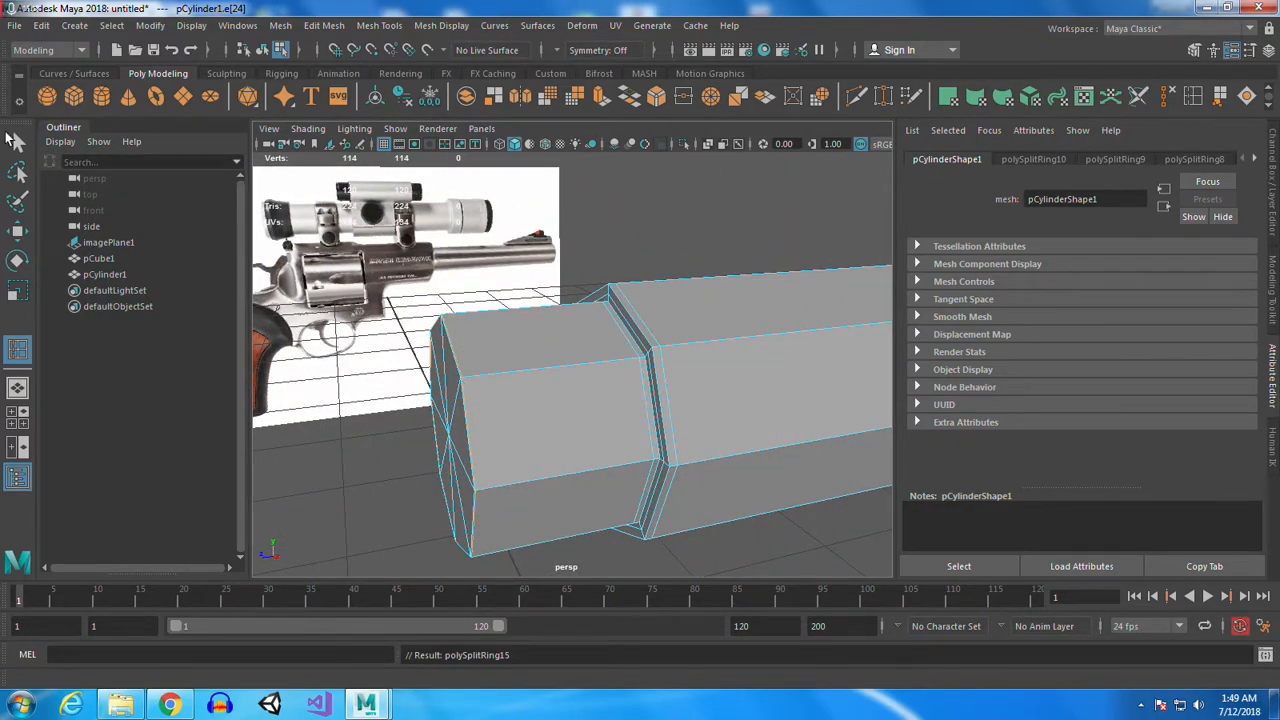
Show the finished tube in smooth preview, inspect it in perspective and return to the side view over the scope
{"action": "key", "text": "3"}
{"action": "right_click_drag", "start_coordinate": [722, 450], "coordinate": [686, 423], "text": "alt"}
{"action": "left_click_drag", "start_coordinate": [686, 423], "coordinate": [719, 437], "text": "alt"}
{"action": "right_click_drag", "start_coordinate": [719, 437], "coordinate": [684, 373], "text": "alt"}
{"action": "left_click_drag", "start_coordinate": [684, 373], "coordinate": [663, 409], "text": "alt"}
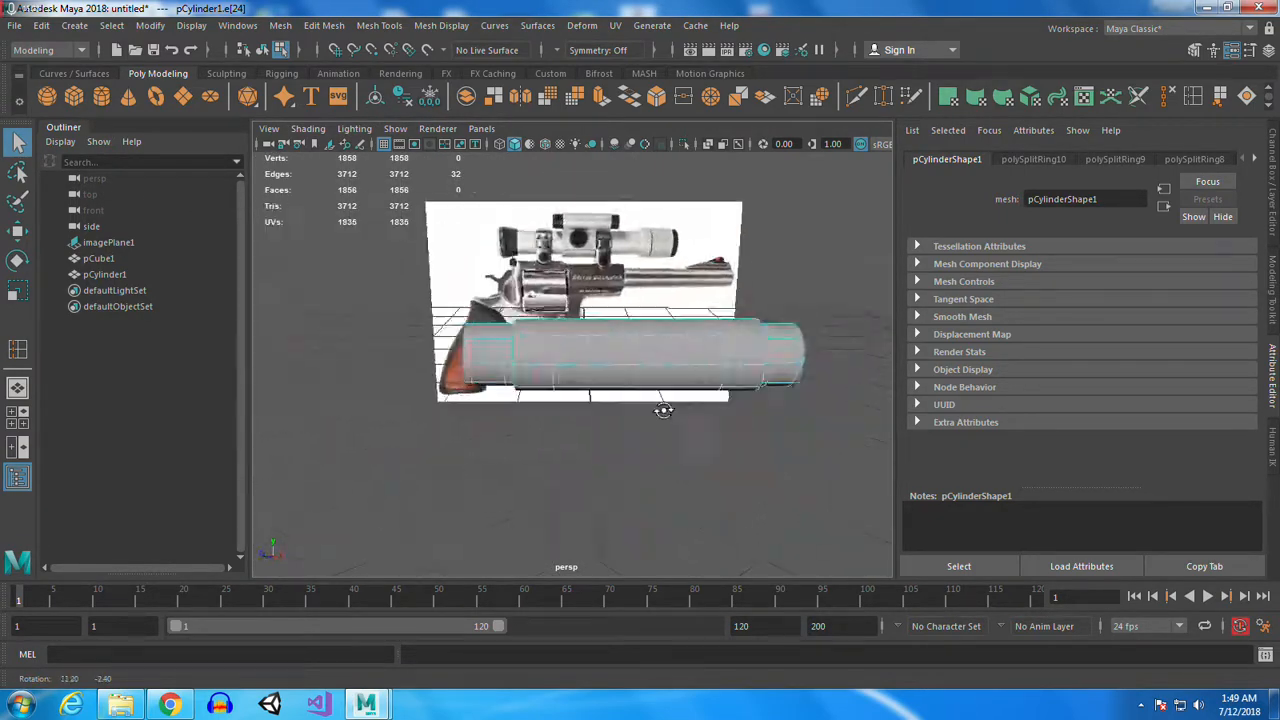
{"action": "key", "text": "space"}
{"action": "middle_click_drag", "start_coordinate": [707, 392], "coordinate": [866, 402], "text": "alt"}
{"action": "middle_click_drag", "start_coordinate": [798, 428], "coordinate": [653, 343], "text": "alt"}
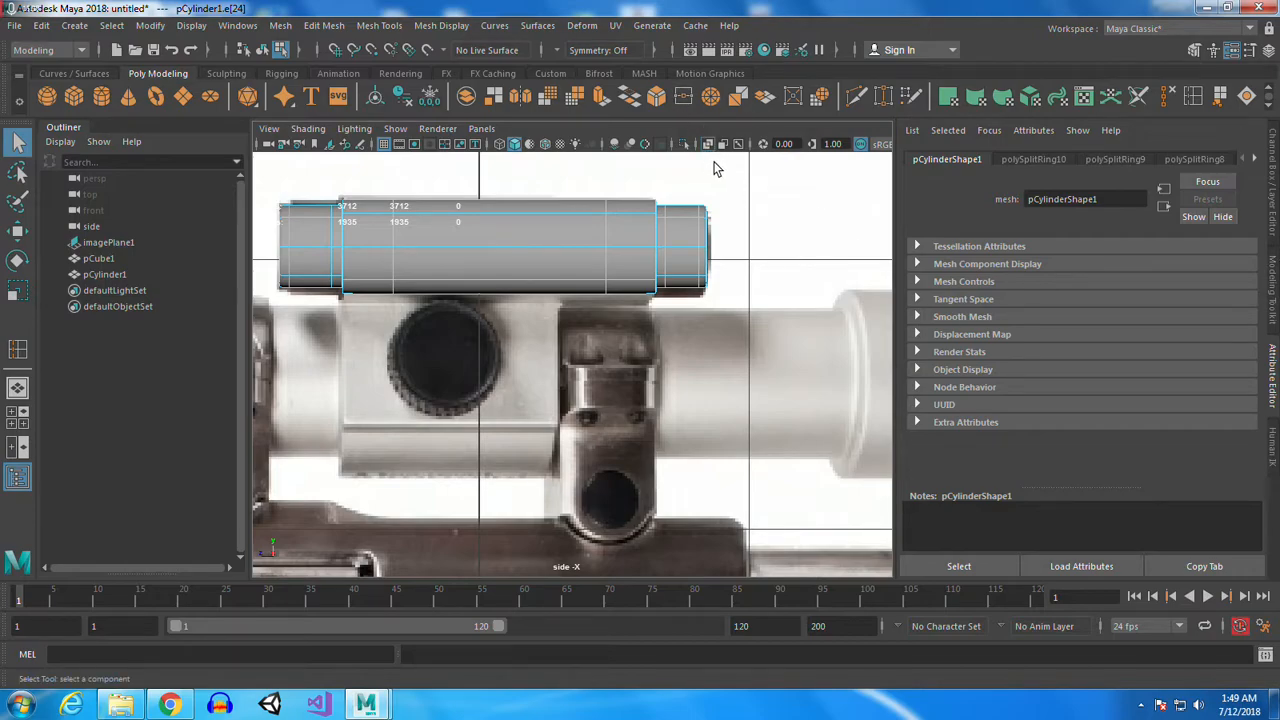
Put the upper cylinder on a new display layer and hide both display layers
{"action": "middle_click_drag", "start_coordinate": [475, 303], "coordinate": [528, 343], "text": "alt"}
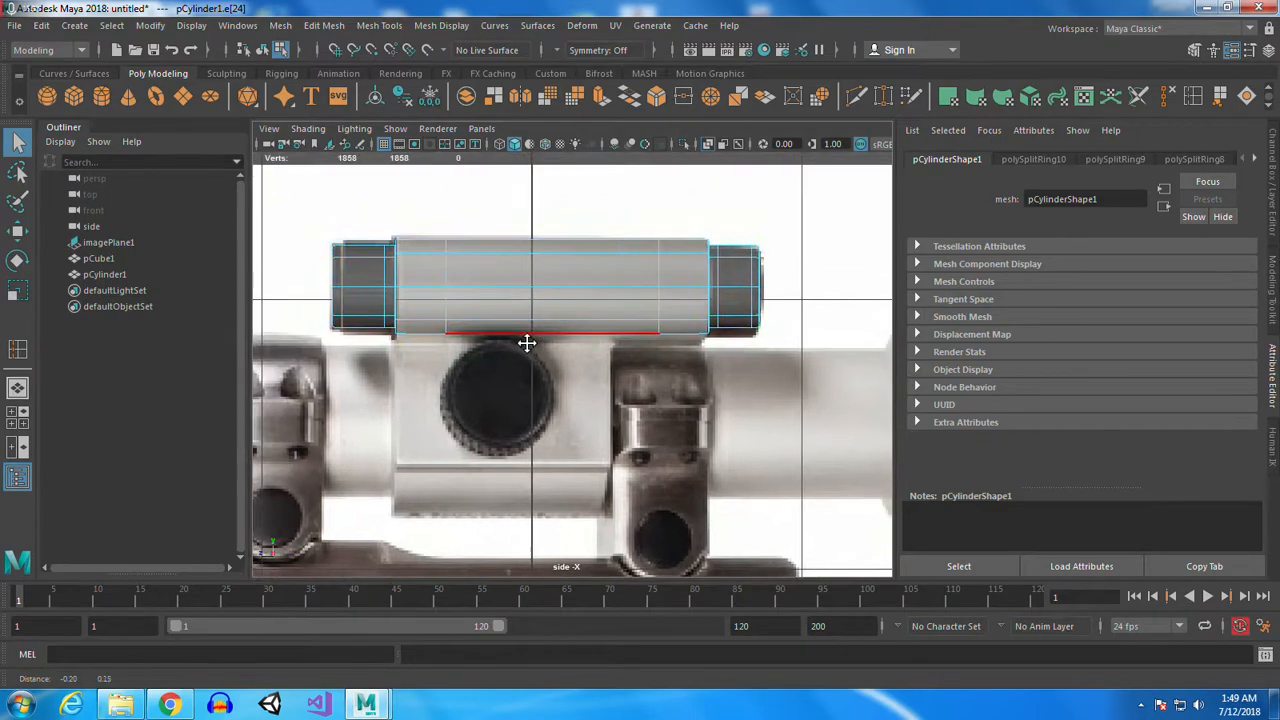
{"action": "right_click_drag", "start_coordinate": [600, 245], "coordinate": [705, 302]}
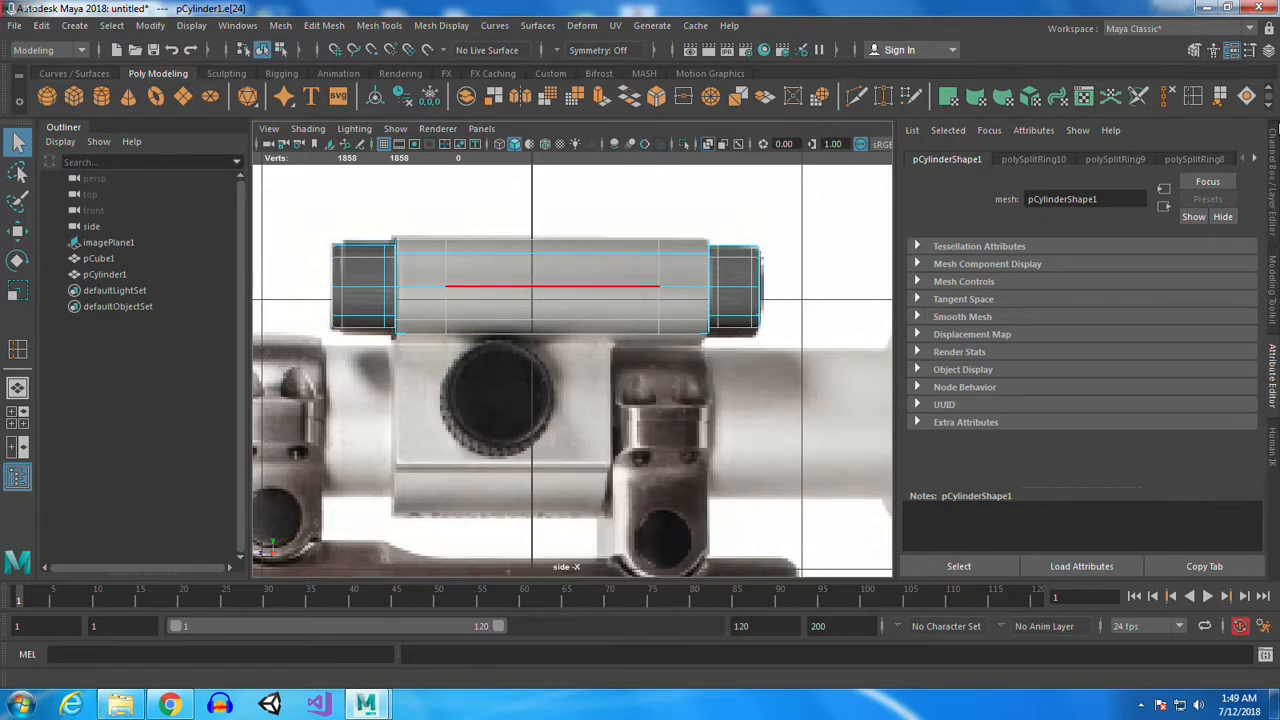
{"action": "left_click", "coordinate": [1273, 165]}
{"action": "left_click", "coordinate": [1250, 399]}
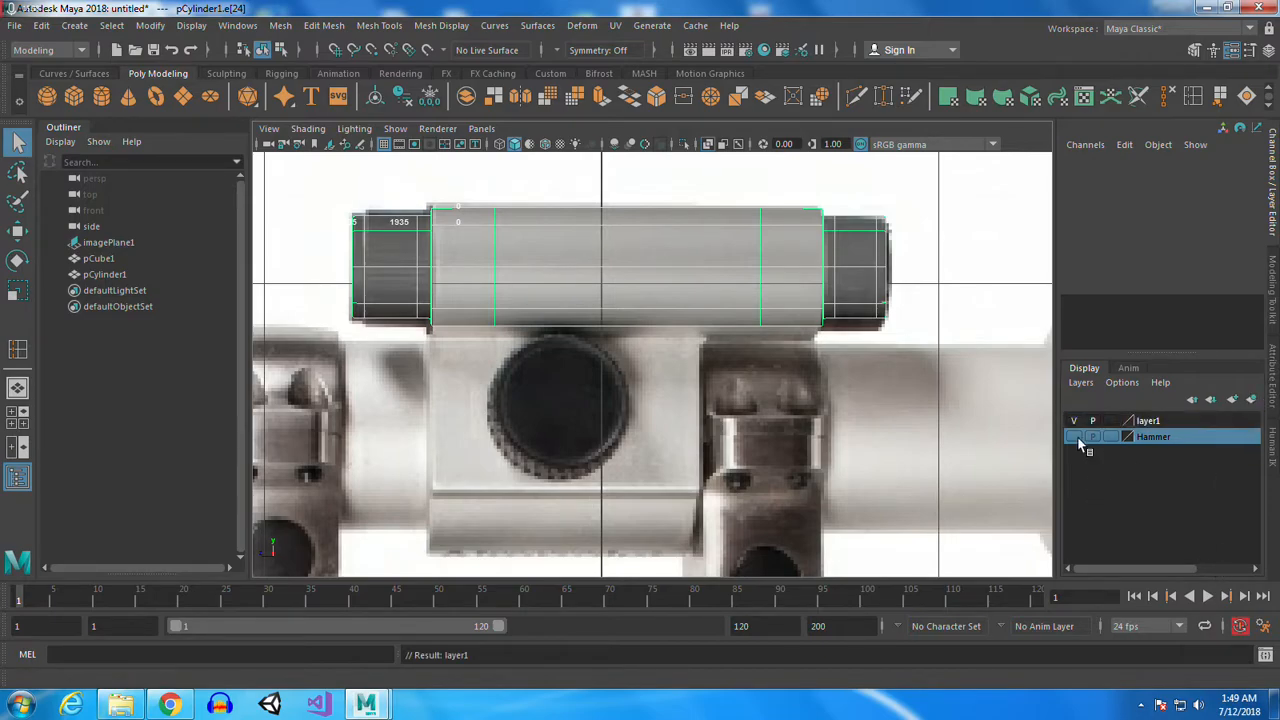
Create a polygon cylinder over the scope's center and set its Rotate X to 90
{"action": "scroll", "coordinate": [615, 338], "scroll_direction": "down", "scroll_amount": 3}
{"action": "middle_click_drag", "start_coordinate": [651, 334], "coordinate": [705, 305], "text": "alt"}
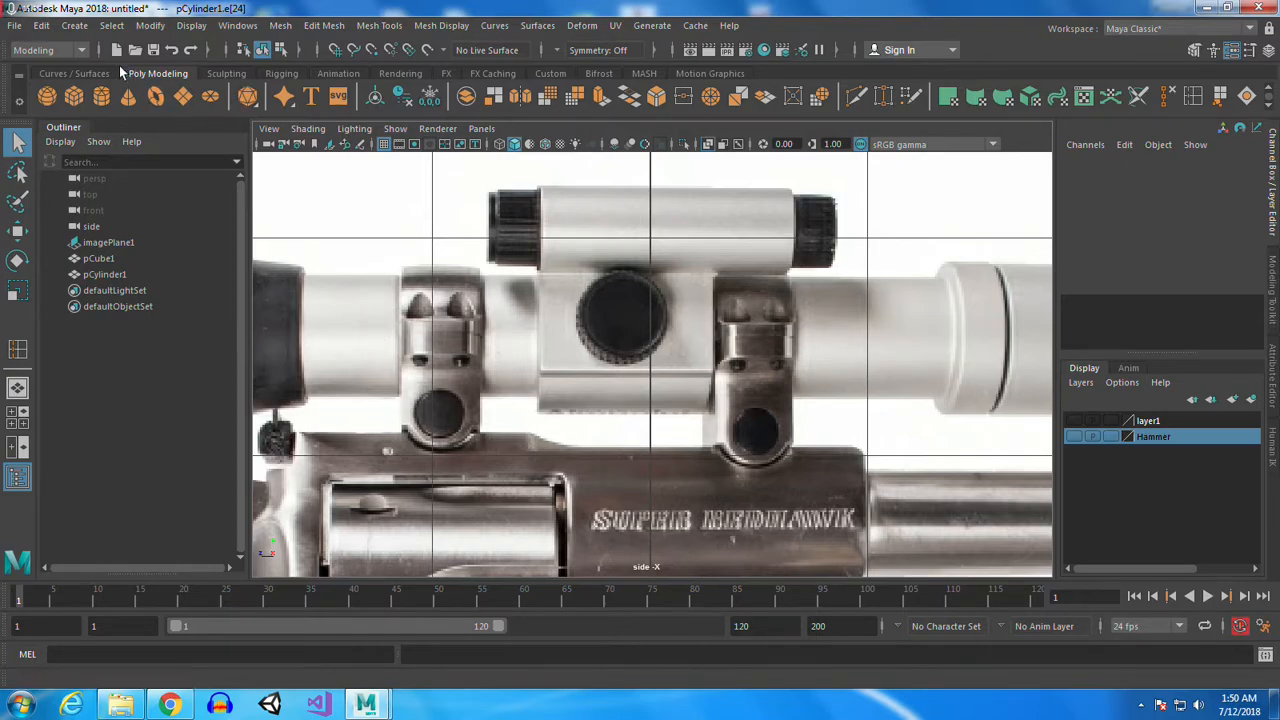
{"action": "left_click", "coordinate": [101, 96]}
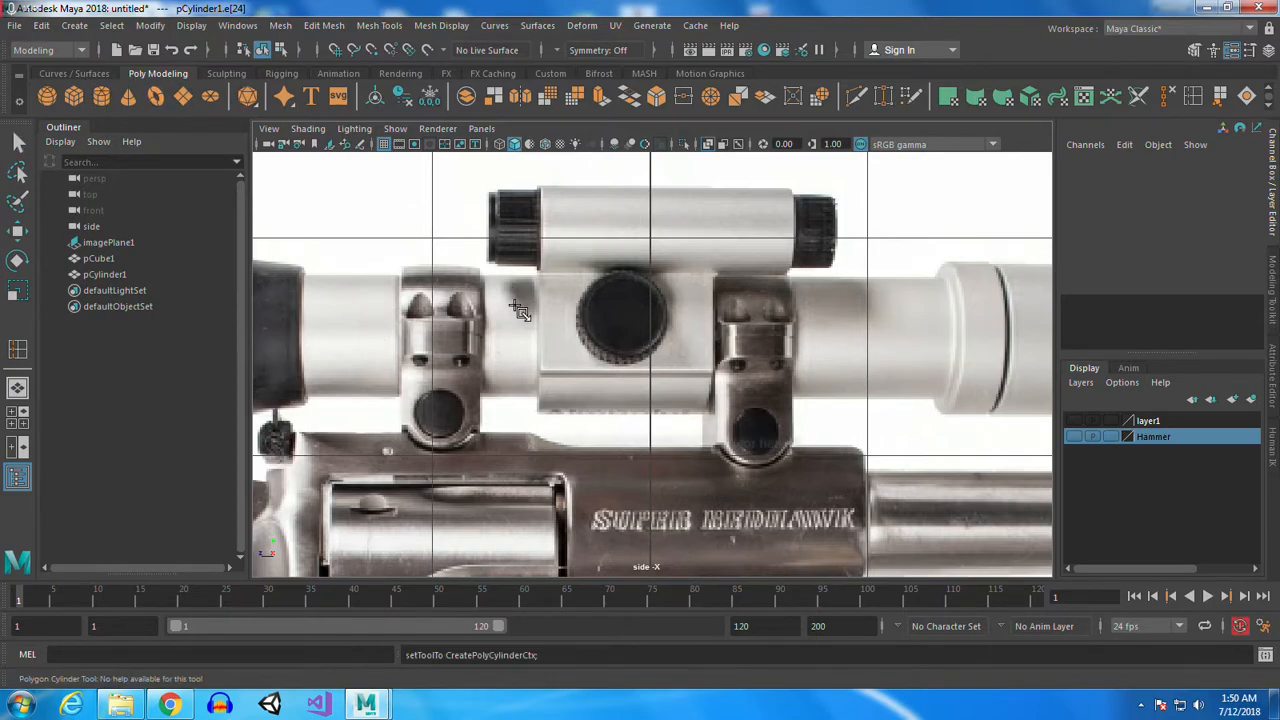
{"action": "left_click", "coordinate": [631, 336]}
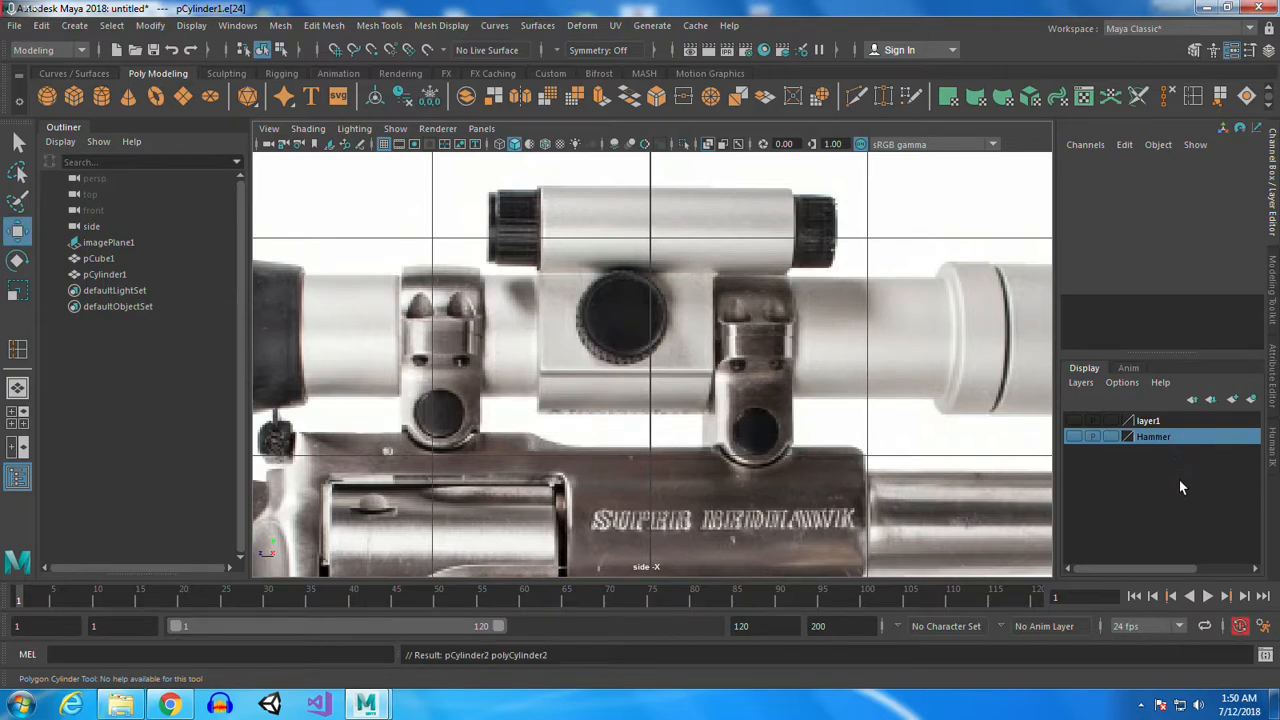
{"action": "key", "text": "alt+x"}
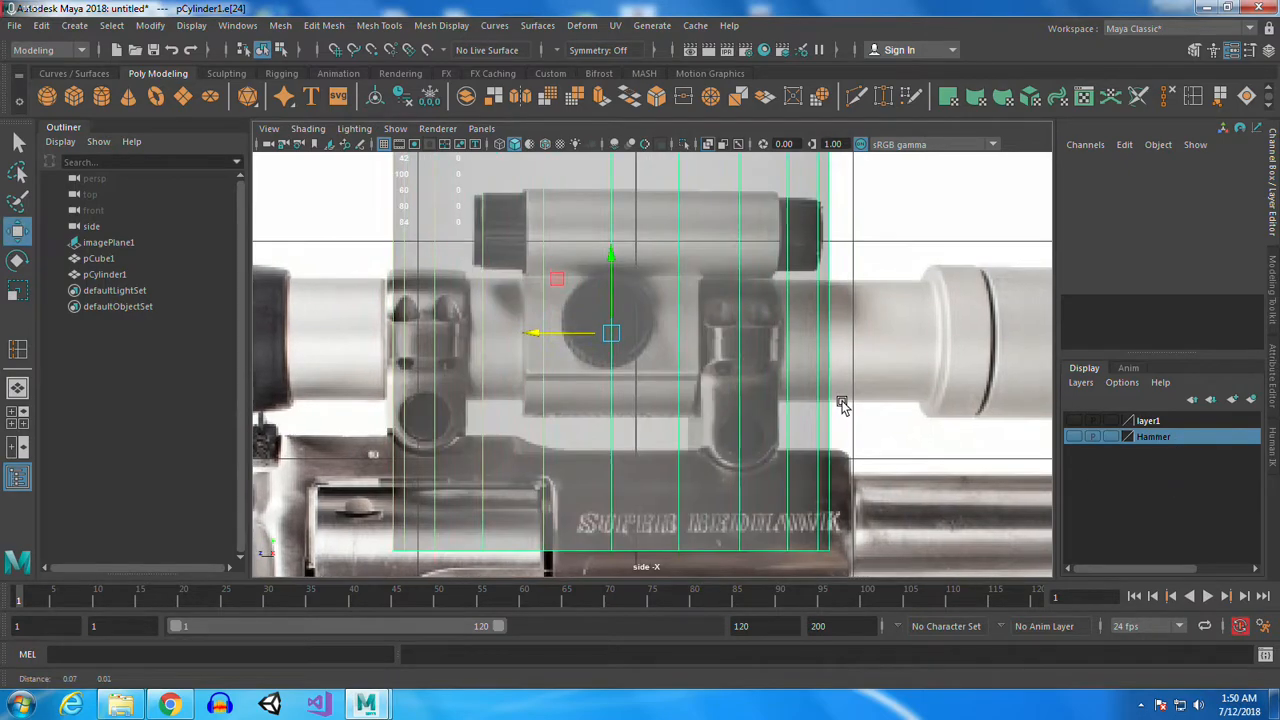
{"action": "key", "text": "e"}
{"action": "left_click_drag", "start_coordinate": [652, 285], "coordinate": [537, 257]}
{"action": "double_click", "coordinate": [1226, 216]}
{"action": "type", "text": "90"}
{"action": "key", "text": "Return"}
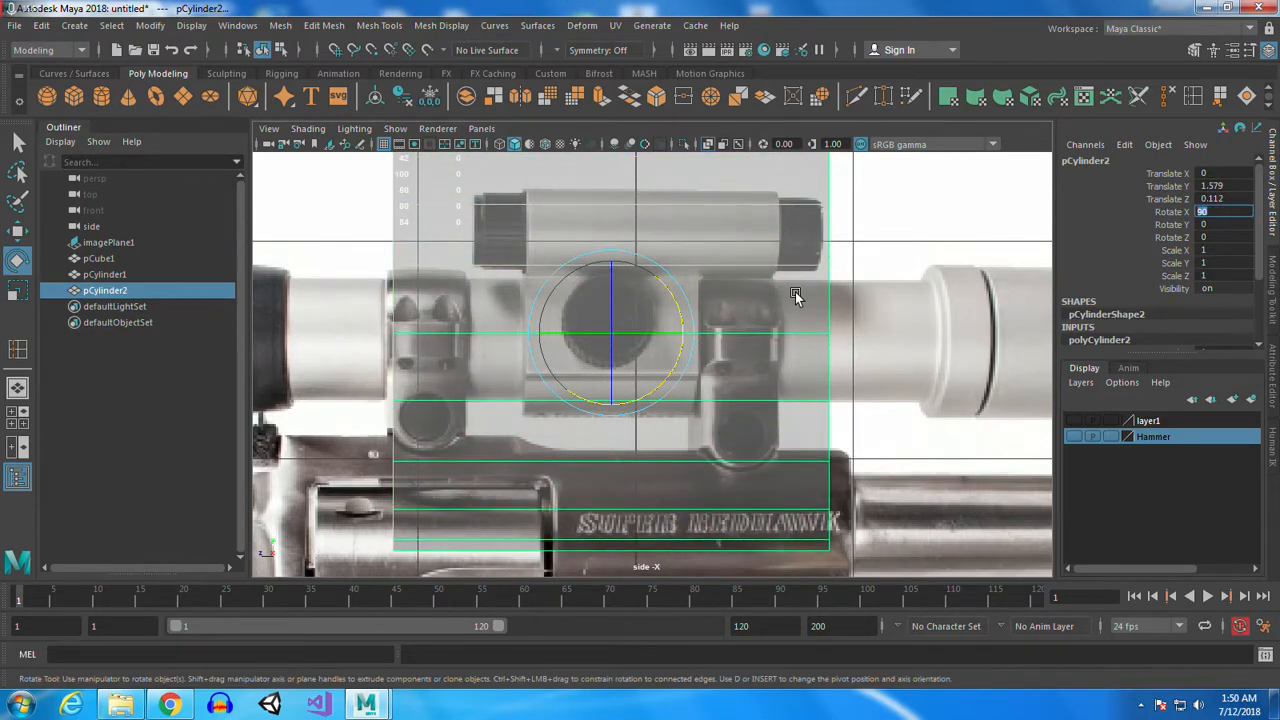
Set the new cylinder's axis subdivisions to 10
{"action": "middle_click_drag", "start_coordinate": [794, 292], "coordinate": [834, 350], "text": "alt"}
{"action": "left_click_drag", "start_coordinate": [1259, 237], "coordinate": [1259, 285]}
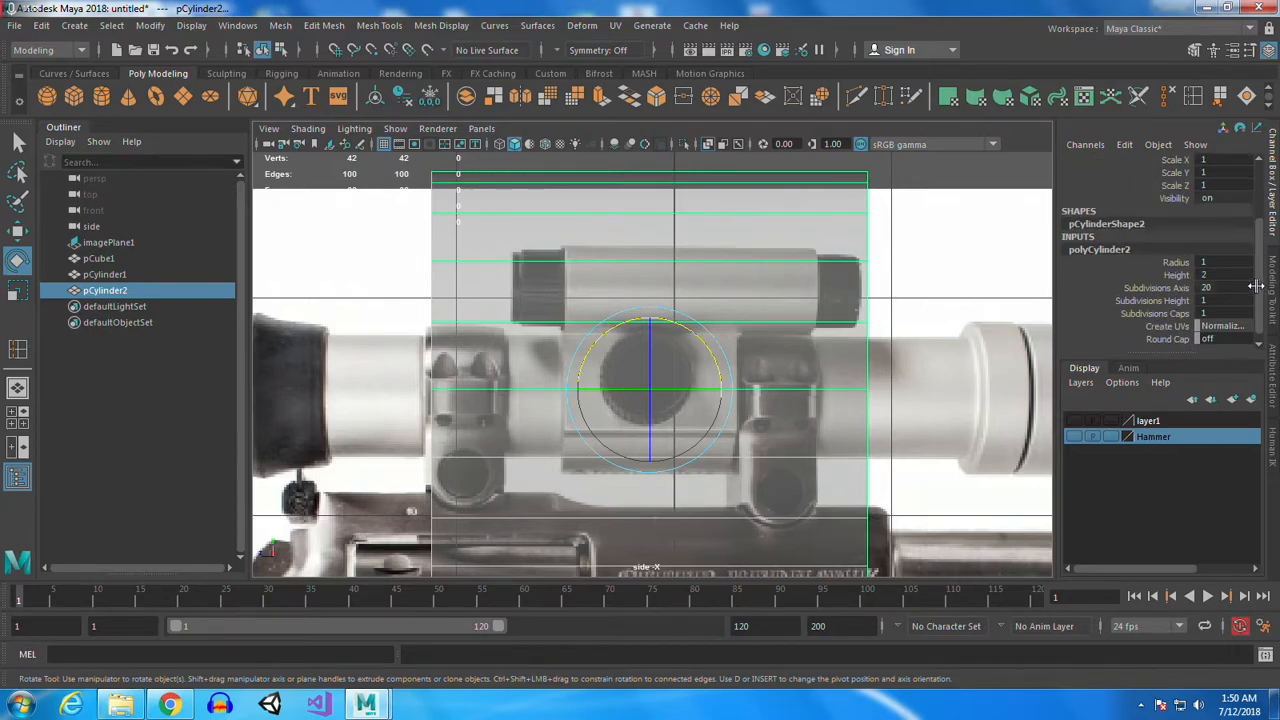
{"action": "double_click", "coordinate": [1207, 287]}
{"action": "type", "text": "10"}
{"action": "key", "text": "Return"}
Scale the cylinder uniformly to about 0.293 and move it onto the scope tube at the adjustment knob
{"action": "middle_click_drag", "start_coordinate": [801, 432], "coordinate": [828, 397], "text": "alt"}
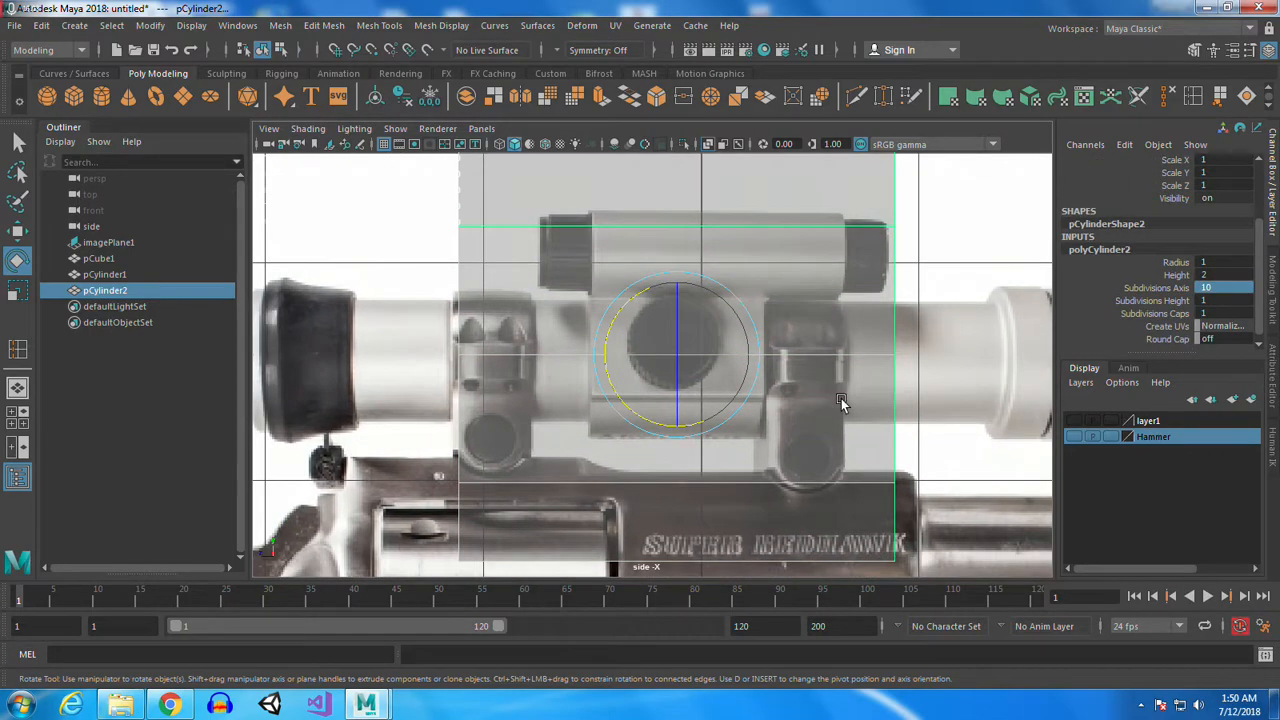
{"action": "key", "text": "r"}
{"action": "left_click_drag", "start_coordinate": [677, 355], "coordinate": [434, 395]}
{"action": "key", "text": "w"}
{"action": "key", "text": "r"}
{"action": "left_click_drag", "start_coordinate": [679, 357], "coordinate": [528, 350]}
{"action": "key", "text": "w"}
{"action": "left_click_drag", "start_coordinate": [586, 276], "coordinate": [586, 281]}
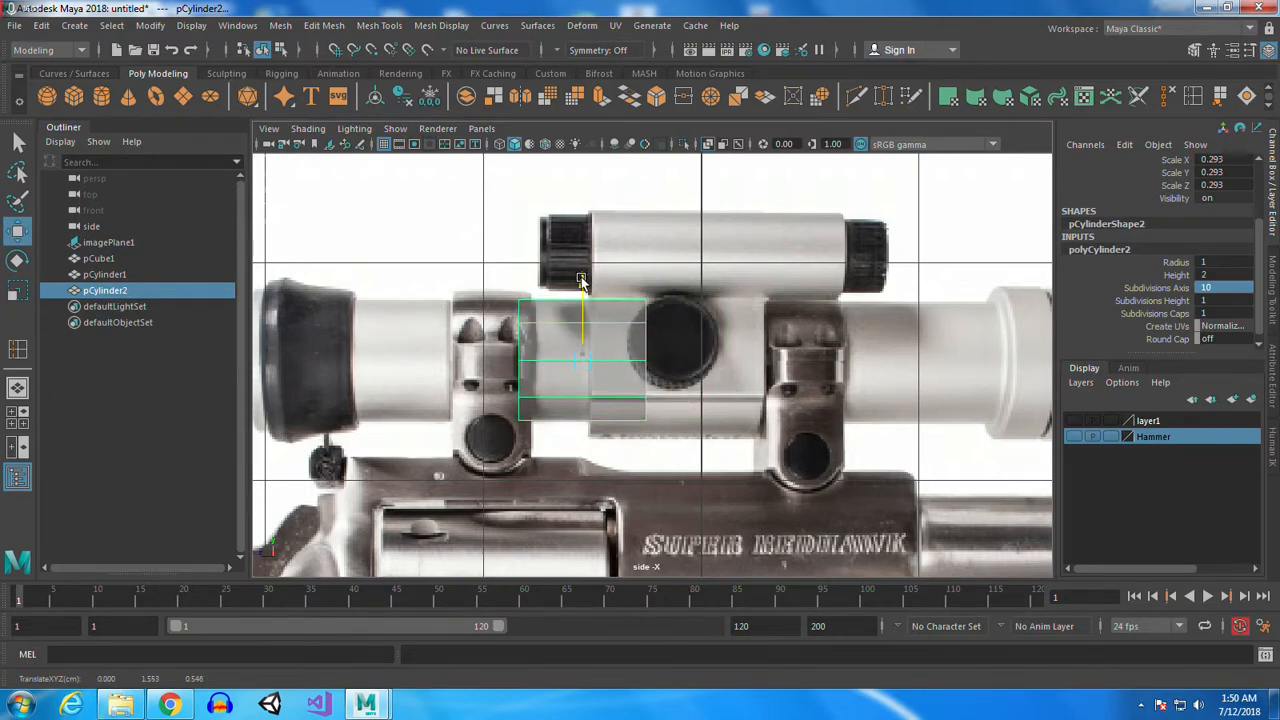
{"action": "left_click_drag", "start_coordinate": [498, 360], "coordinate": [586, 360]}
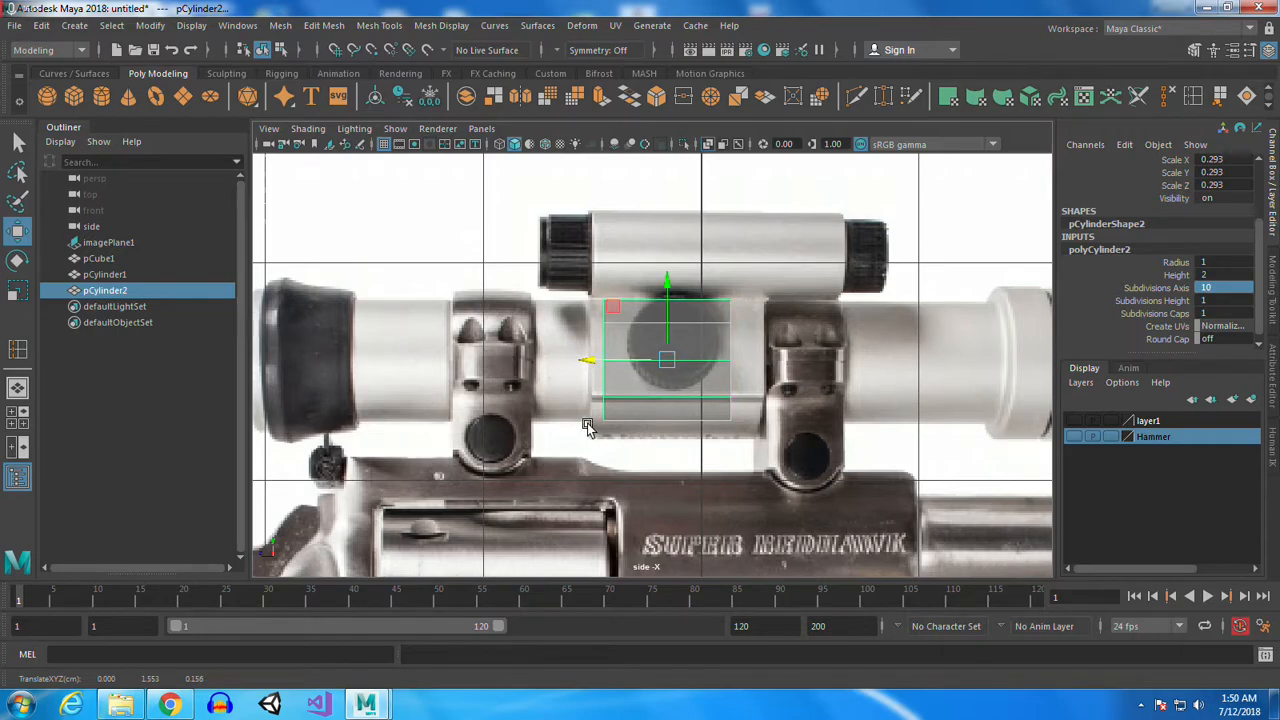
Stretch the cylinder lengthwise to a Y scale of about 1.479 and align its ends with the main scope tube
{"action": "key", "text": "r"}
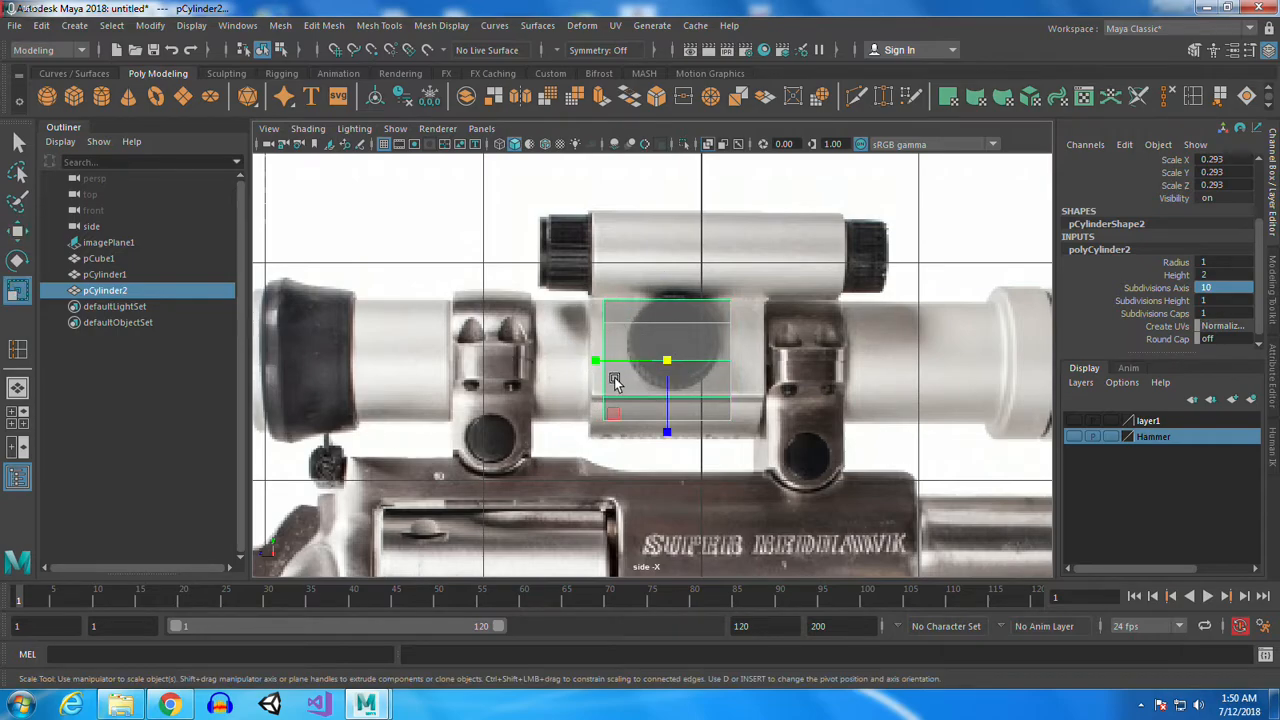
{"action": "left_click_drag", "start_coordinate": [592, 362], "coordinate": [341, 362]}
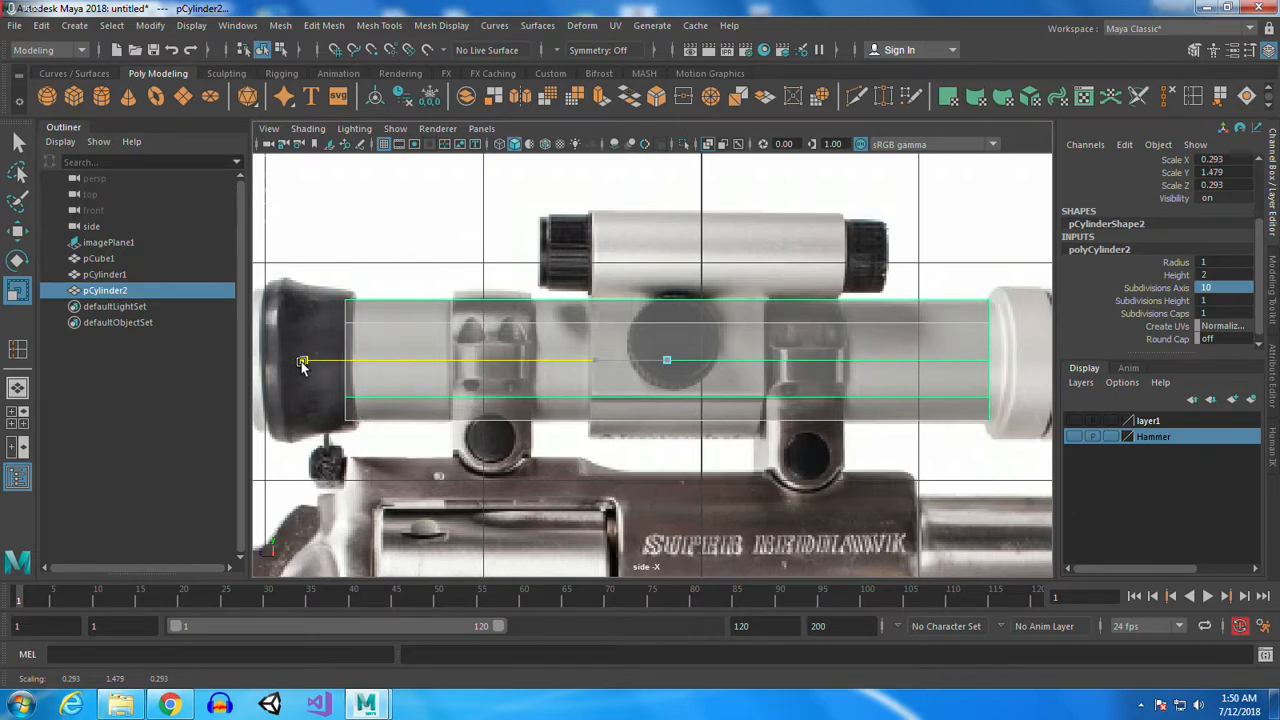
{"action": "key", "text": "w"}
{"action": "left_click_drag", "start_coordinate": [590, 362], "coordinate": [599, 363]}
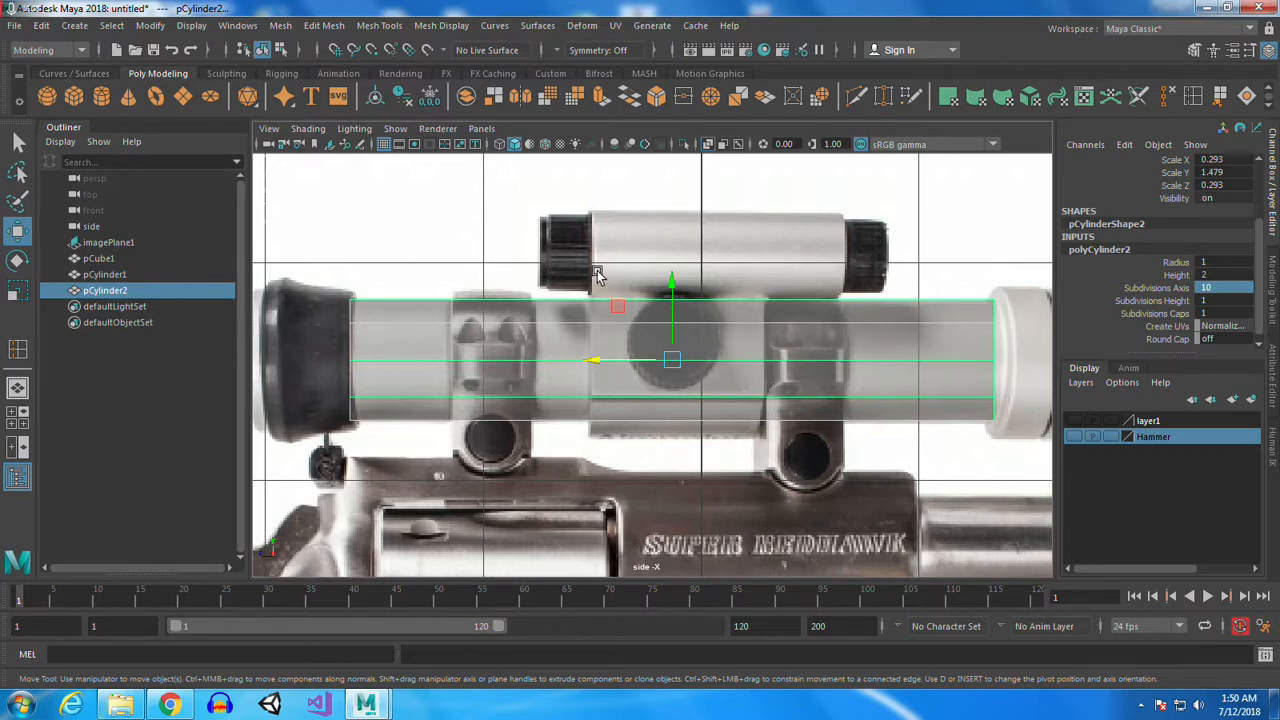
Select the end-cap faces at the cylinder's objective end, extrude them and scale them out to the objective housing's diameter
{"action": "middle_click_drag", "start_coordinate": [969, 356], "coordinate": [910, 340], "text": "alt"}
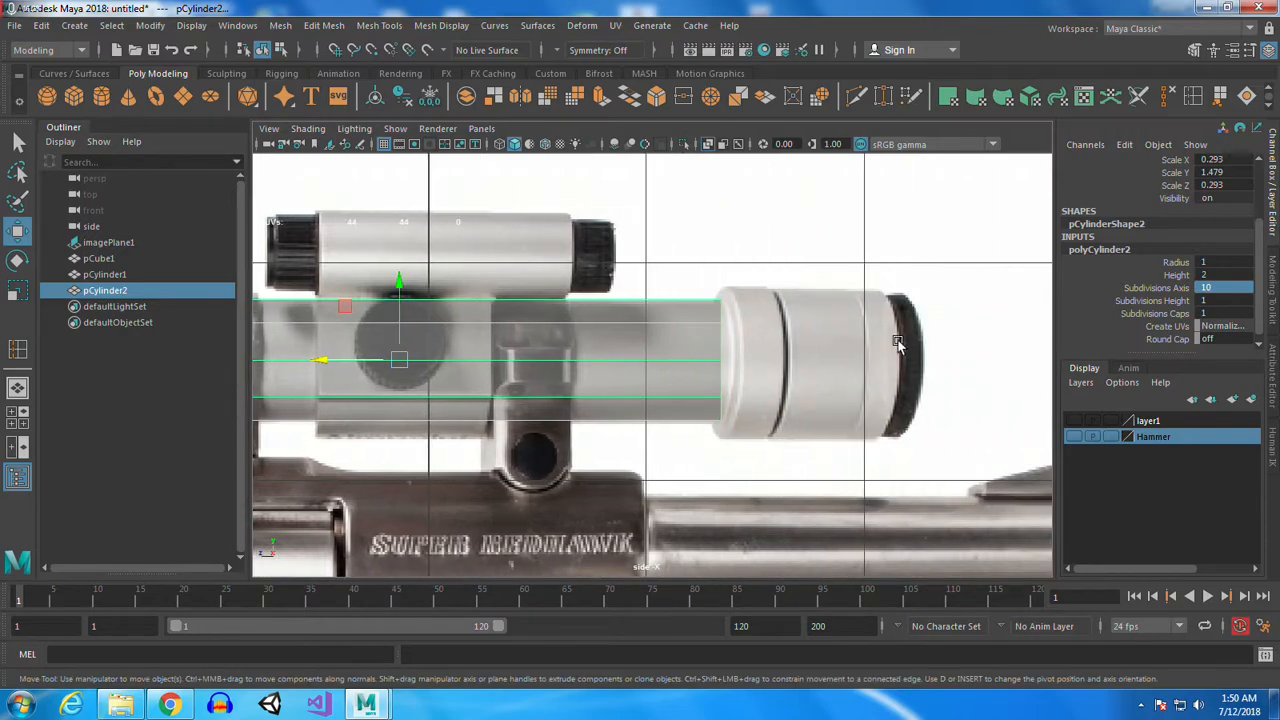
{"action": "right_click_drag", "start_coordinate": [641, 330], "coordinate": [650, 334]}
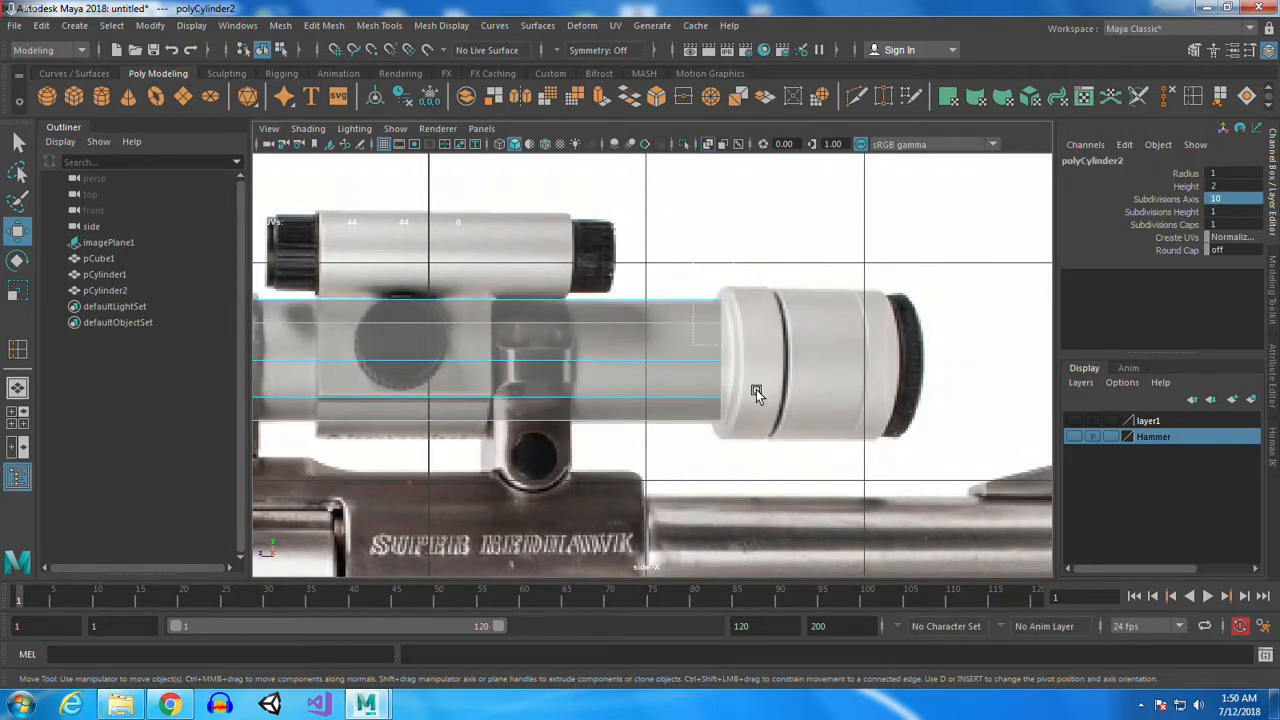
{"action": "left_click_drag", "start_coordinate": [701, 273], "coordinate": [657, 558], "text": "ctrl"}
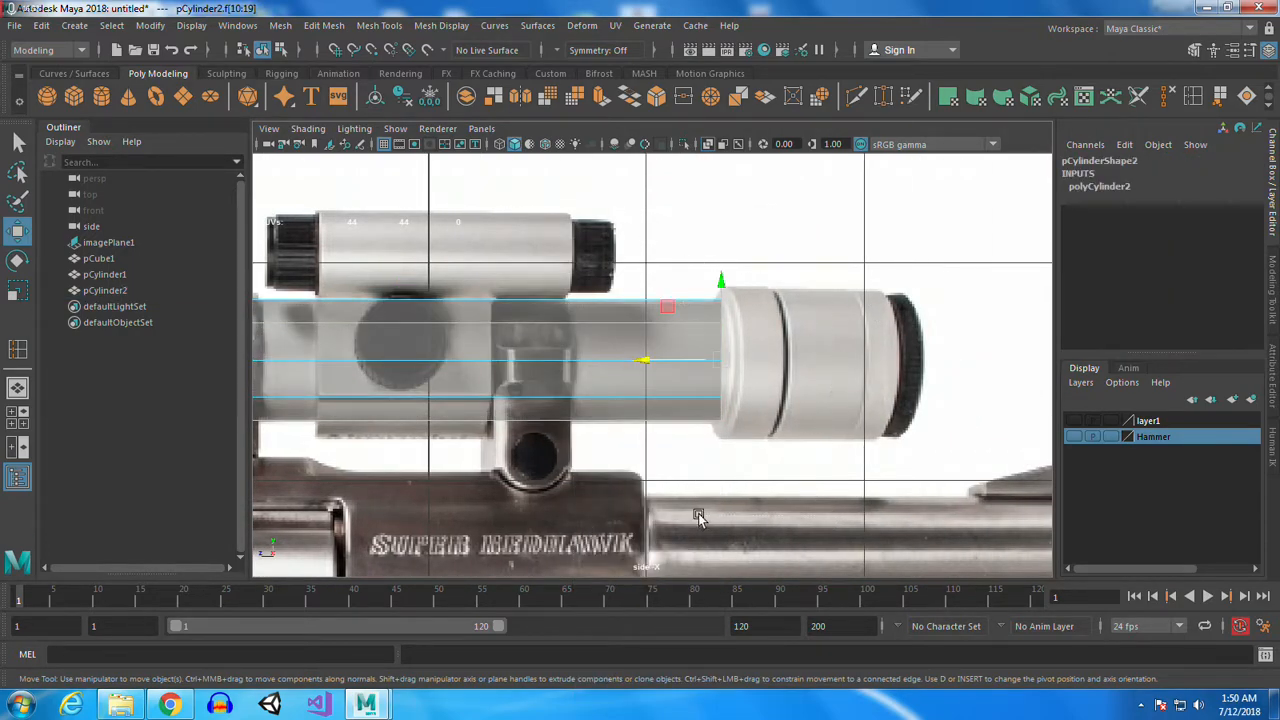
{"action": "left_click", "coordinate": [604, 101]}
{"action": "key", "text": "r"}
{"action": "left_click_drag", "start_coordinate": [737, 357], "coordinate": [738, 362]}
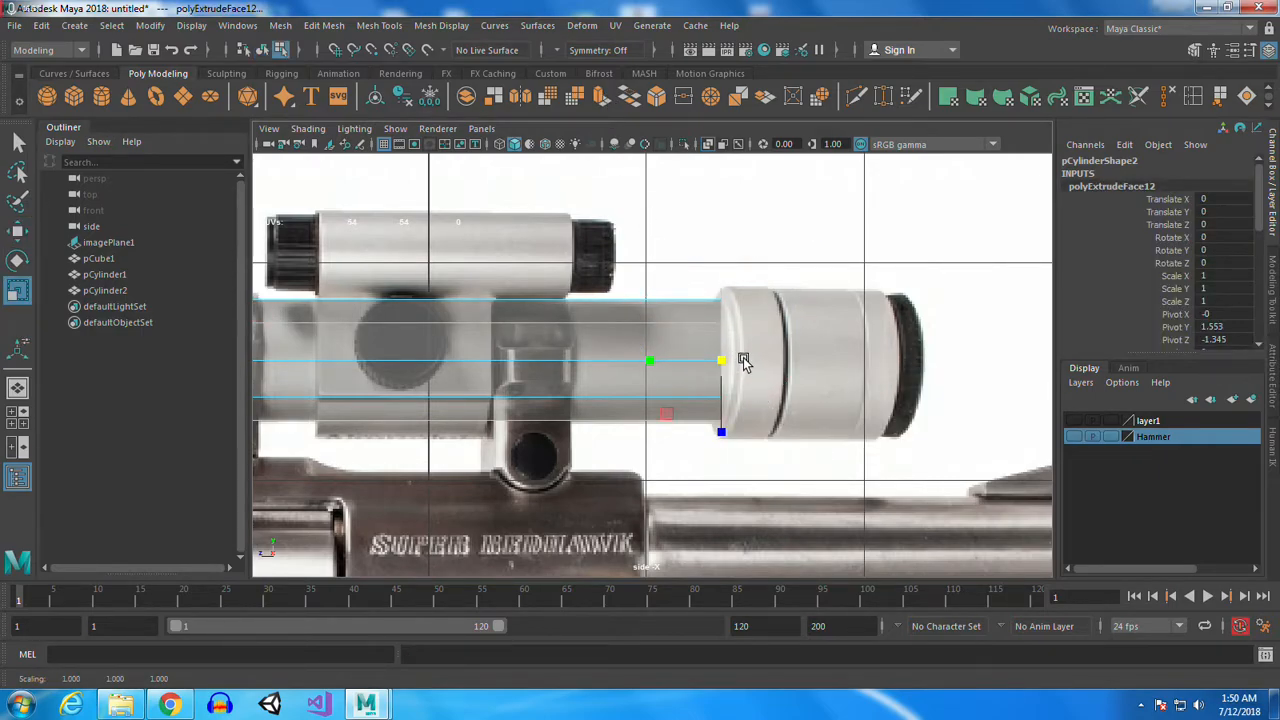
Extrude the enlarged end faces forward to the edge of the dark front ring to form the objective housing
{"action": "key", "text": "ctrl+e"}
{"action": "key", "text": "w"}
{"action": "left_click_drag", "start_coordinate": [649, 362], "coordinate": [814, 370]}
Extrude and shrink the housing's front faces slightly, and extrude them forward to cover the dark front ring
{"action": "key", "text": "ctrl+e"}
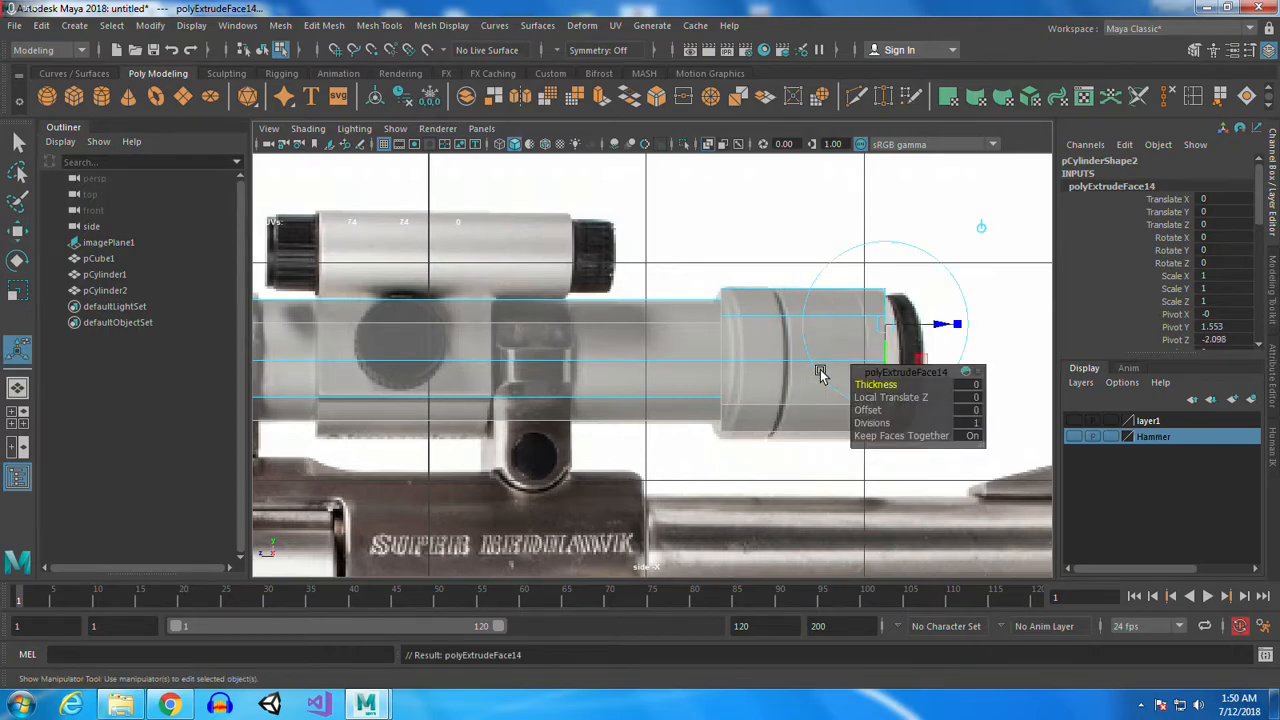
{"action": "key", "text": "r"}
{"action": "left_click_drag", "start_coordinate": [889, 366], "coordinate": [886, 365]}
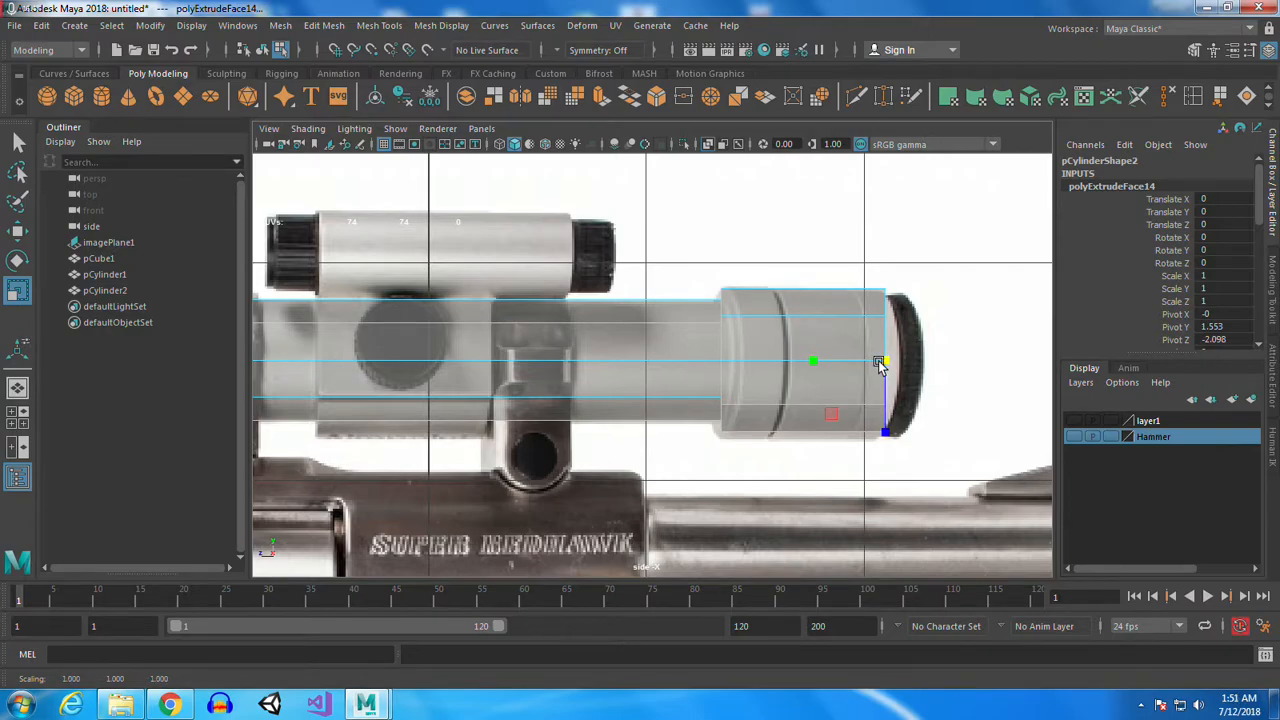
{"action": "key", "text": "ctrl+e"}
{"action": "left_click_drag", "start_coordinate": [820, 363], "coordinate": [837, 361]}
Select the end-cap faces at the eyepiece end of the tube, extrude them and scale them out to the eyepiece's diameter
{"action": "middle_click_drag", "start_coordinate": [661, 371], "coordinate": [1033, 371], "text": "alt"}
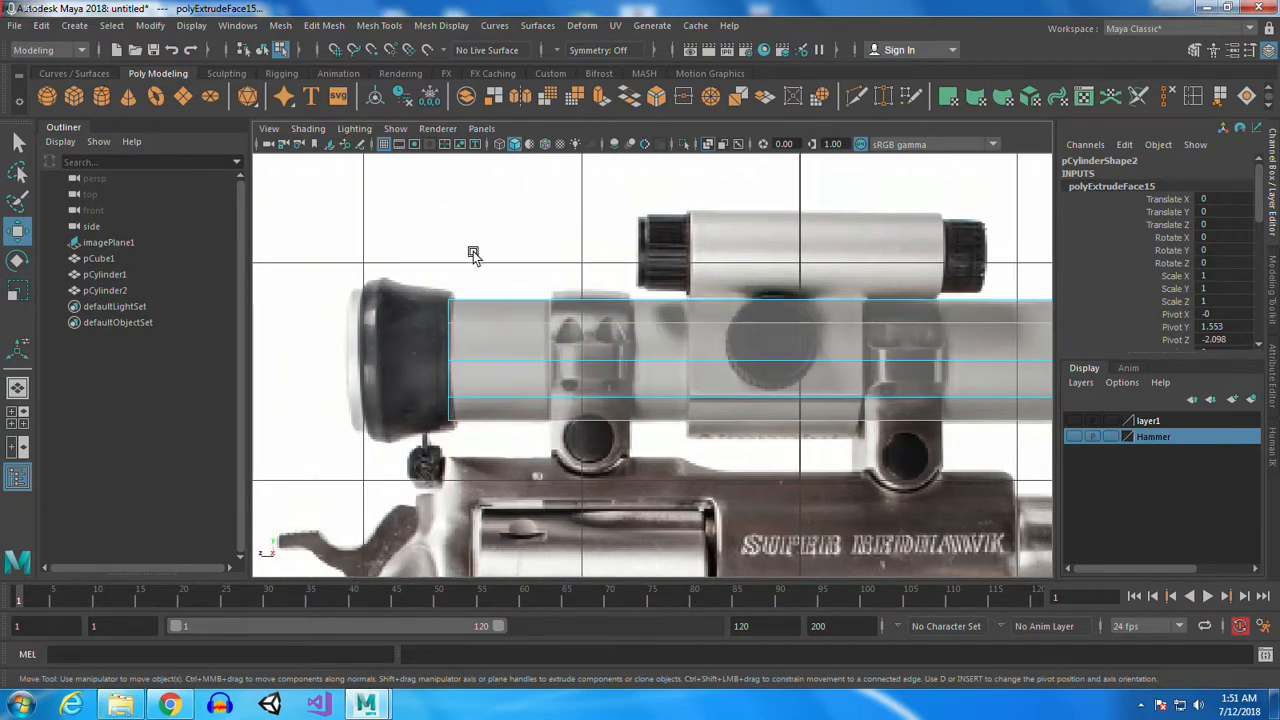
{"action": "left_click_drag", "start_coordinate": [432, 266], "coordinate": [484, 440]}
{"action": "left_click_drag", "start_coordinate": [537, 262], "coordinate": [574, 484], "text": "ctrl"}
{"action": "middle_click_drag", "start_coordinate": [515, 442], "coordinate": [651, 449], "text": "alt"}
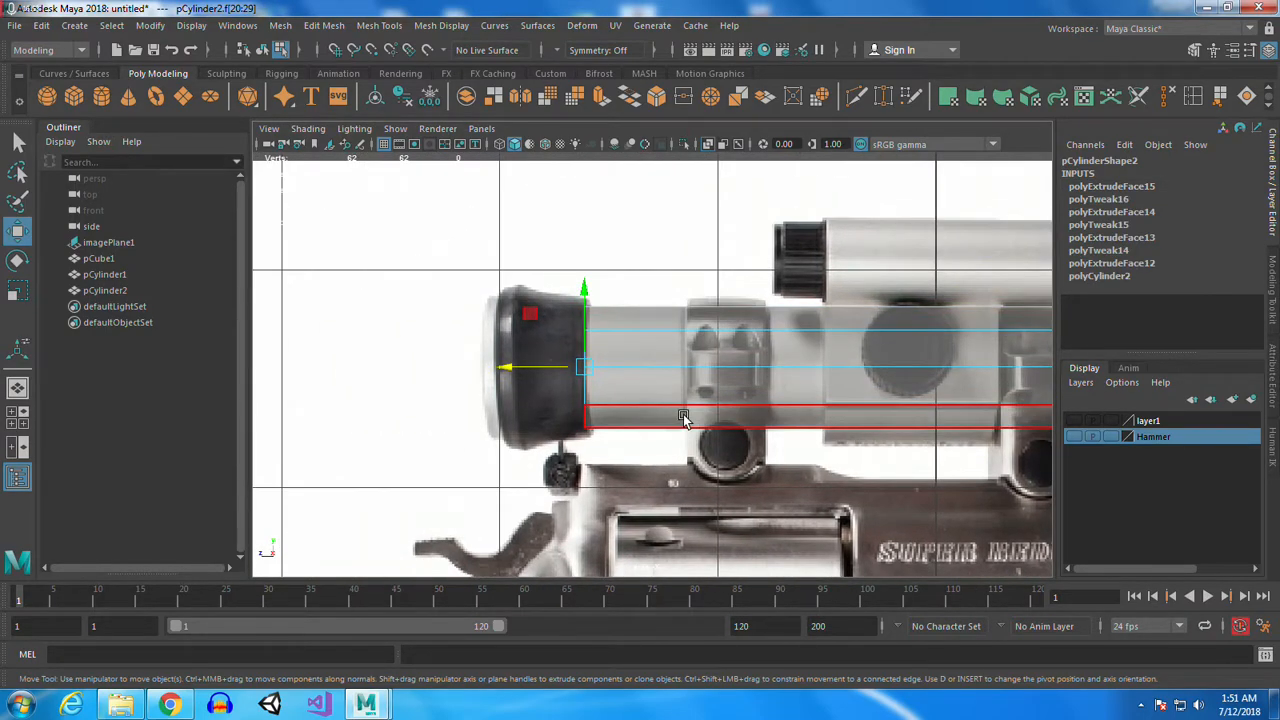
{"action": "key", "text": "ctrl+e"}
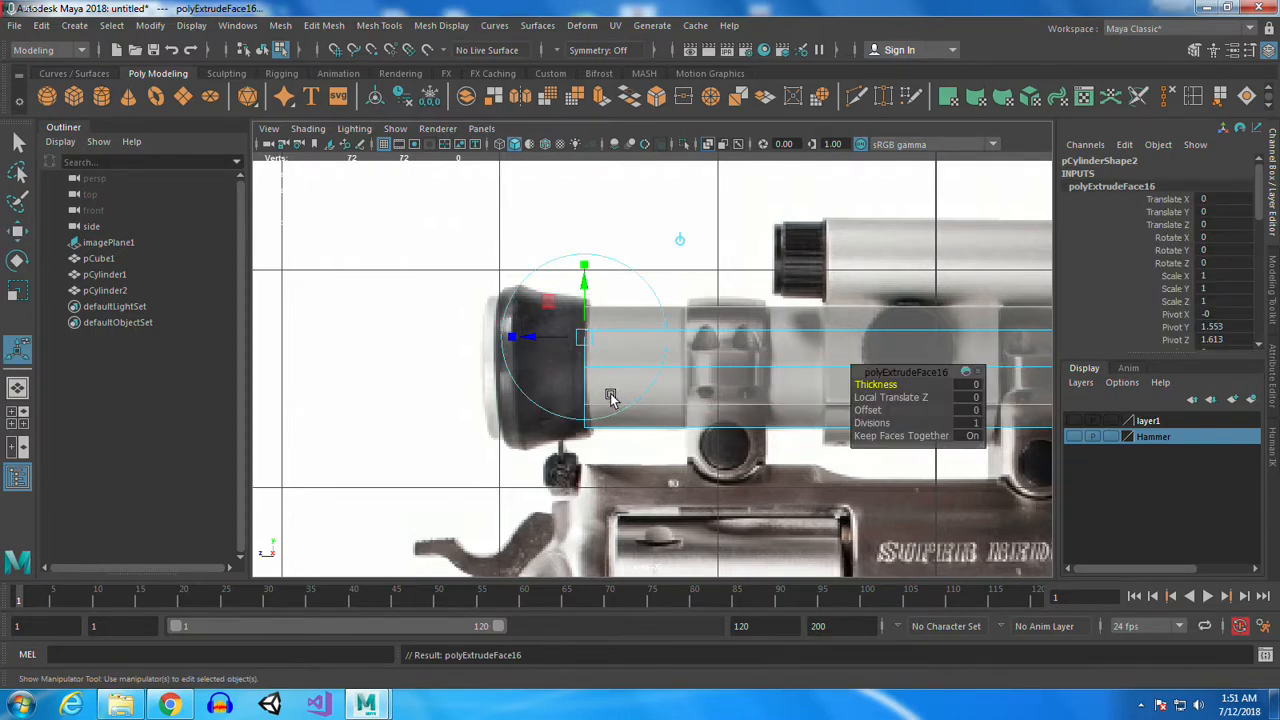
{"action": "key", "text": "r"}
{"action": "left_click_drag", "start_coordinate": [594, 366], "coordinate": [598, 367]}
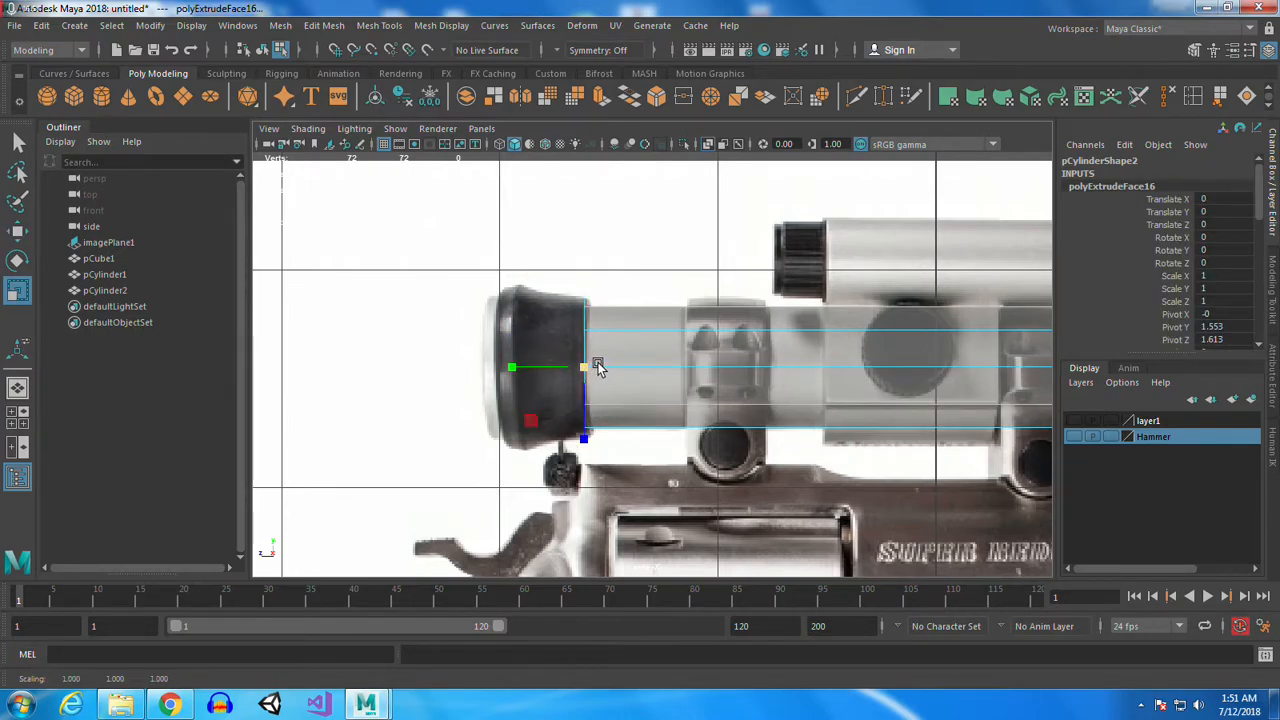
Extrude the eyepiece faces rearward in two sections, scaling each to follow the flared outline in the reference image
{"action": "key", "text": "ctrl+e"}
{"action": "key", "text": "w"}
{"action": "left_click_drag", "start_coordinate": [513, 367], "coordinate": [548, 371]}
{"action": "key", "text": "r"}
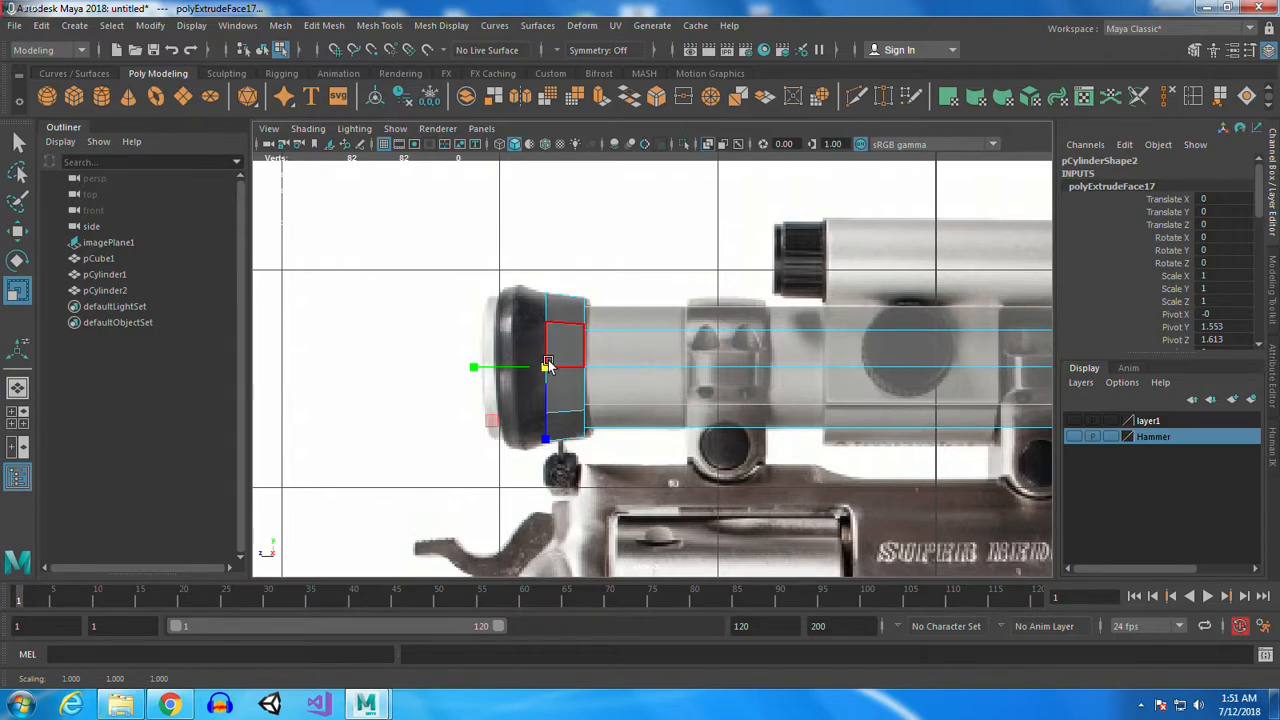
{"action": "key", "text": "ctrl+e"}
{"action": "key", "text": "w"}
{"action": "left_click_drag", "start_coordinate": [471, 365], "coordinate": [530, 368]}
{"action": "key", "text": "r"}
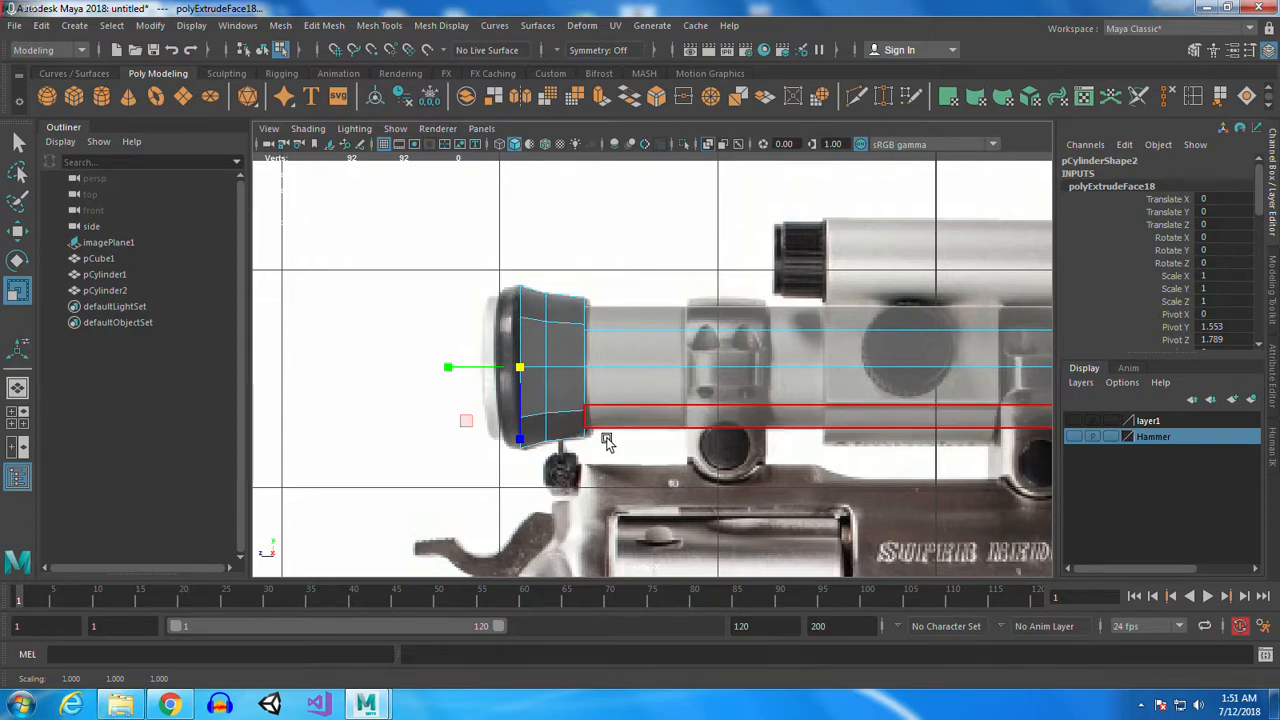
Extrude a narrow band at the eyepiece's widest point and a tapered section to the dark rim's rear edge
{"action": "key", "text": "ctrl+e"}
{"action": "key", "text": "w"}
{"action": "left_click_drag", "start_coordinate": [445, 367], "coordinate": [443, 367]}
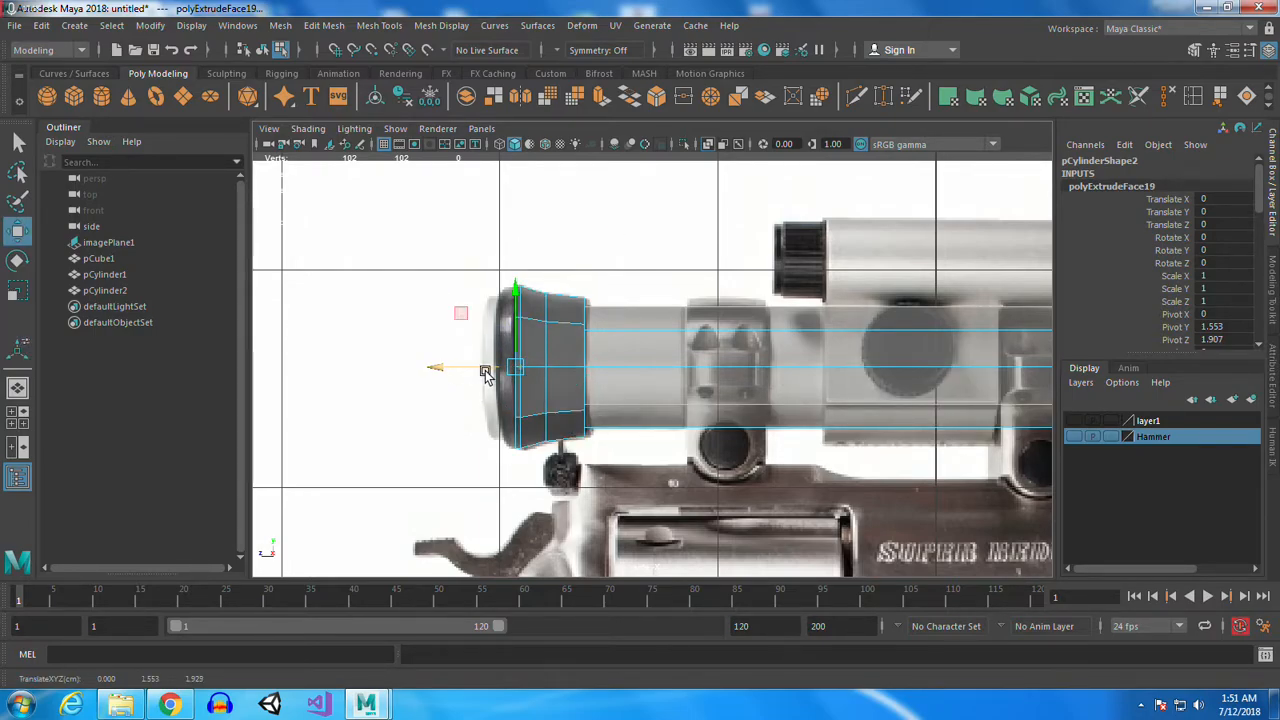
{"action": "key", "text": "ctrl+e"}
{"action": "left_click_drag", "start_coordinate": [434, 366], "coordinate": [416, 367]}
{"action": "key", "text": "r"}
{"action": "left_click_drag", "start_coordinate": [494, 368], "coordinate": [479, 370]}
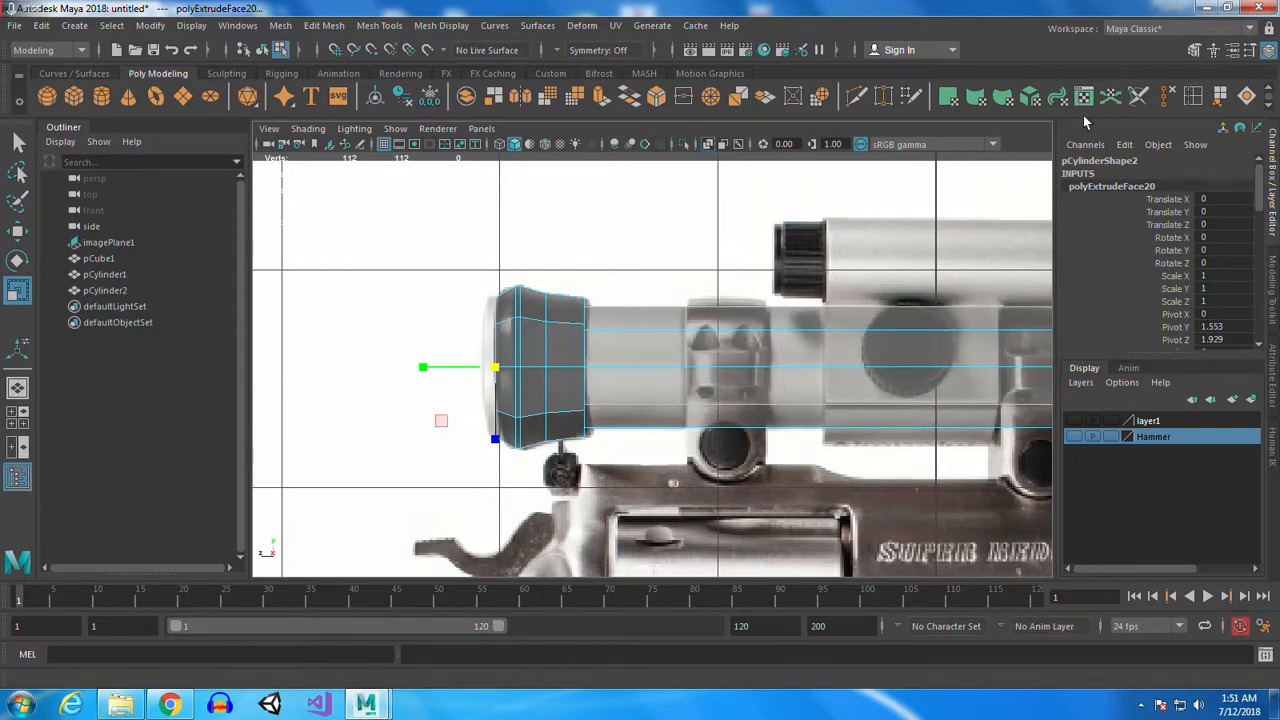
Insert an edge loop close to the rear rim of the eyepiece
{"action": "left_click", "coordinate": [1193, 95]}
{"action": "scroll", "coordinate": [401, 302], "scroll_direction": "up", "scroll_amount": 3}
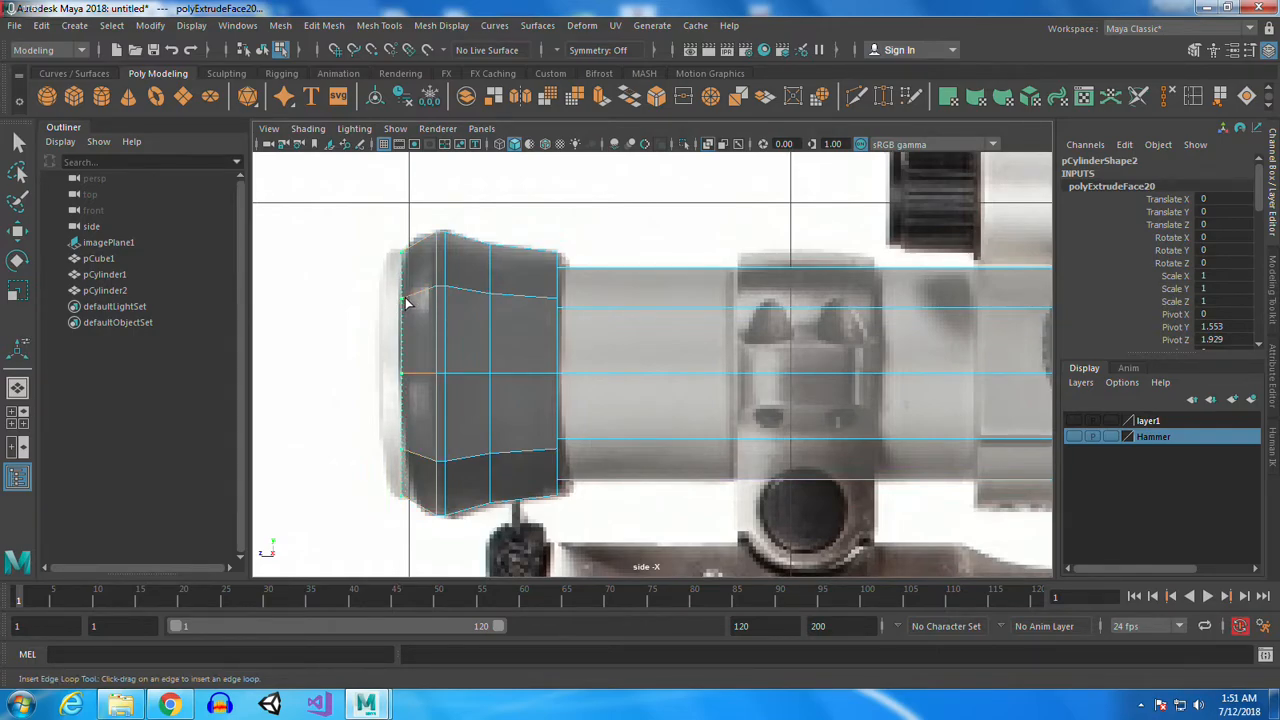
{"action": "left_click_drag", "start_coordinate": [406, 297], "coordinate": [404, 297]}
Insert supporting edge loops near both ends of the objective housing and at the outer edge of its front ring
{"action": "middle_click_drag", "start_coordinate": [889, 372], "coordinate": [246, 357], "text": "alt"}
{"action": "middle_click_drag", "start_coordinate": [806, 345], "coordinate": [384, 349], "text": "alt"}
{"action": "middle_click_drag", "start_coordinate": [731, 350], "coordinate": [627, 368], "text": "alt"}
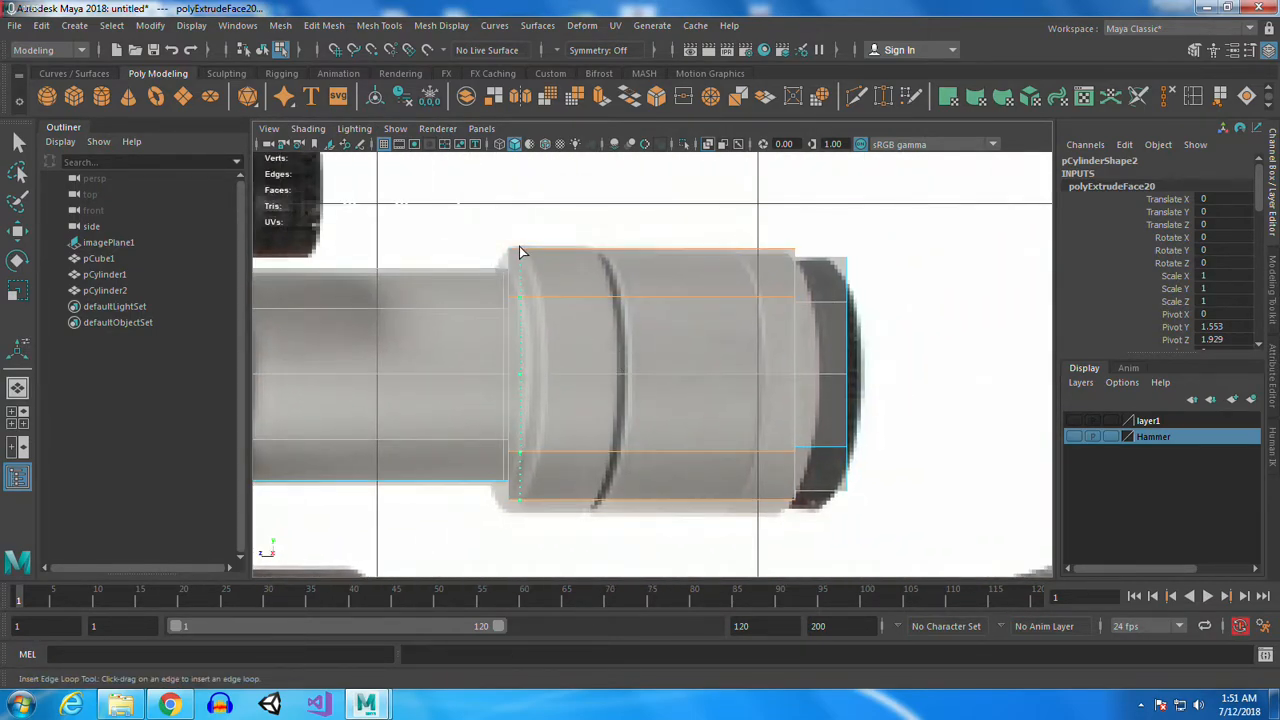
{"action": "left_click", "coordinate": [513, 252]}
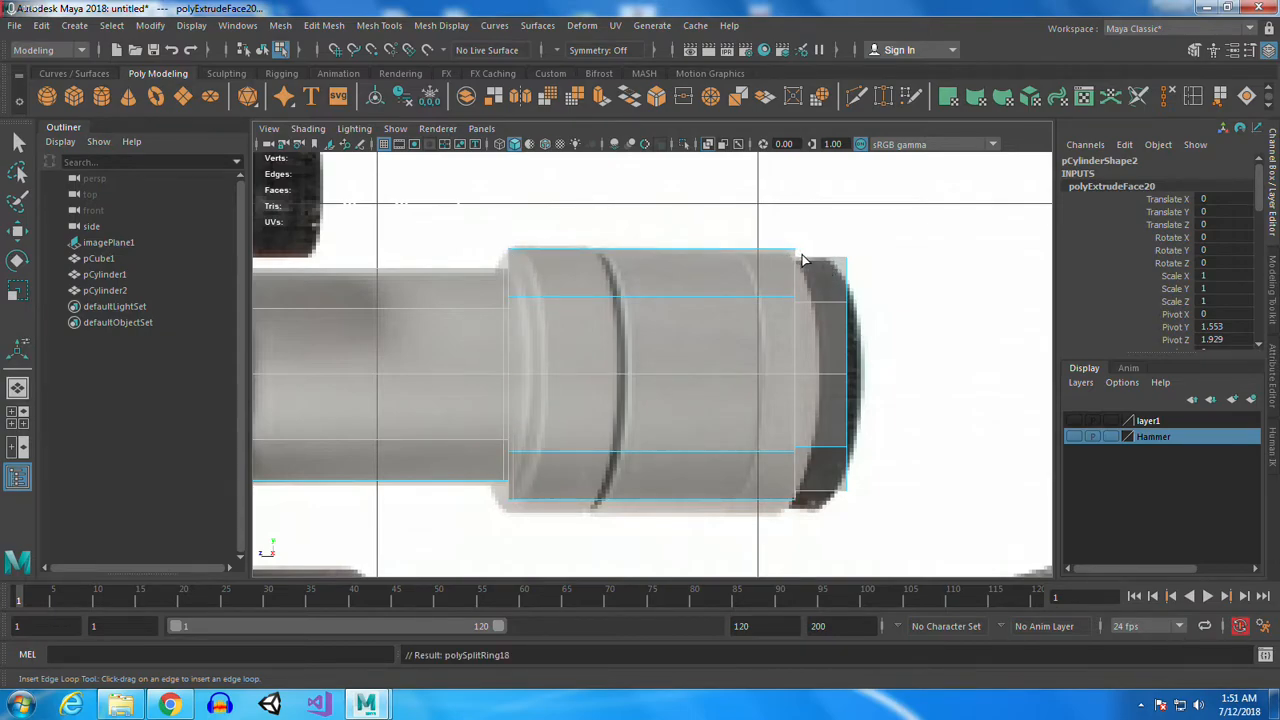
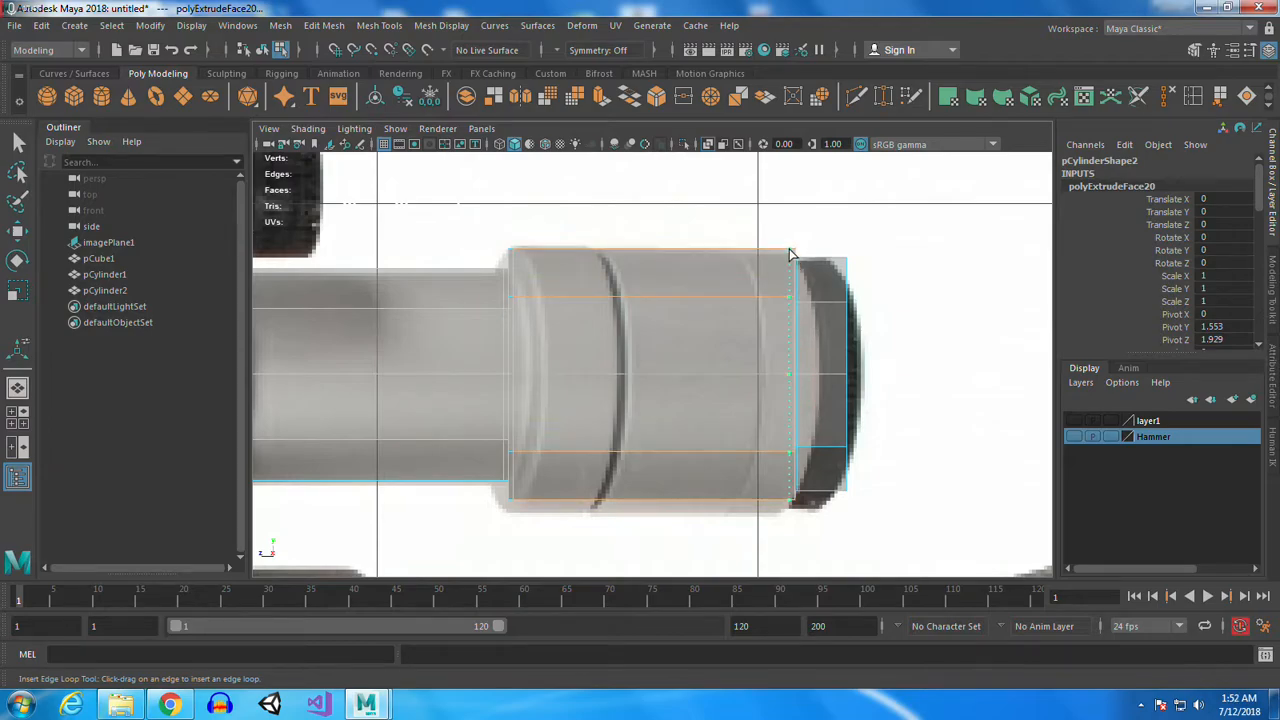
{"action": "left_click", "coordinate": [795, 254]}
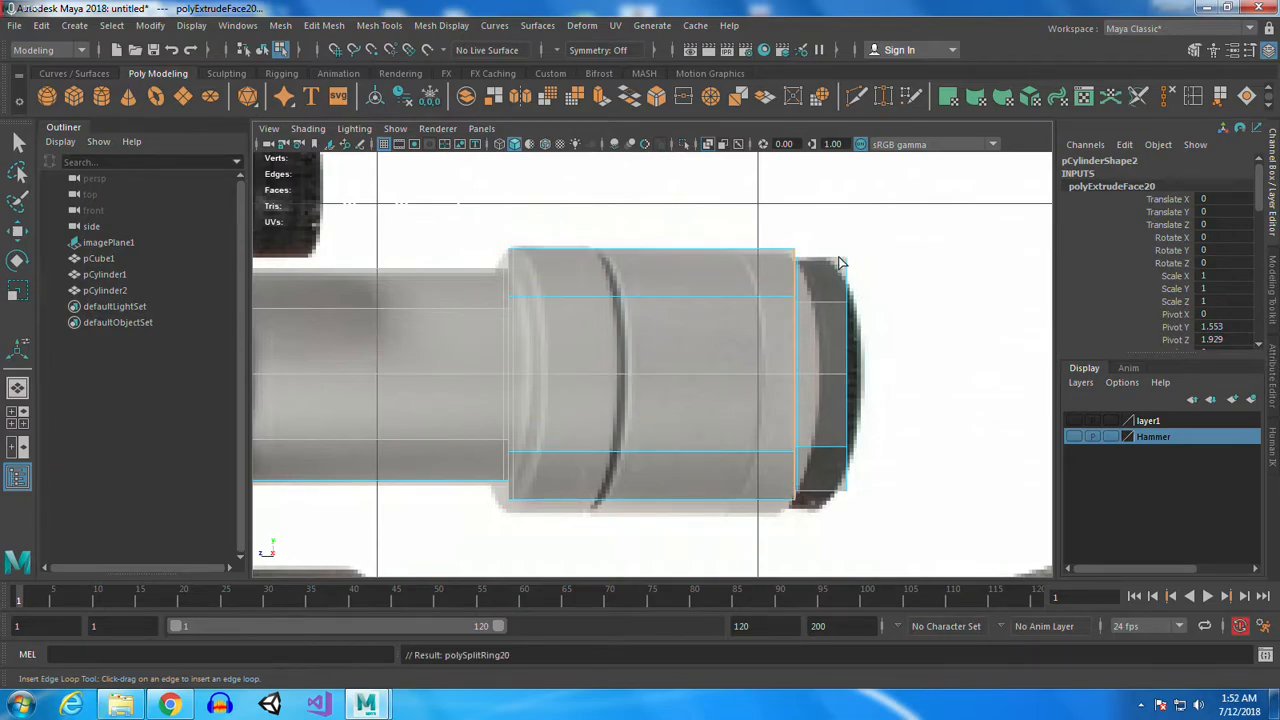
{"action": "left_click", "coordinate": [846, 262]}
{"action": "left_click", "coordinate": [15, 138]}
{"action": "middle_click_drag", "start_coordinate": [567, 343], "coordinate": [1014, 325], "text": "alt"}
{"action": "middle_click_drag", "start_coordinate": [660, 328], "coordinate": [945, 350], "text": "alt"}
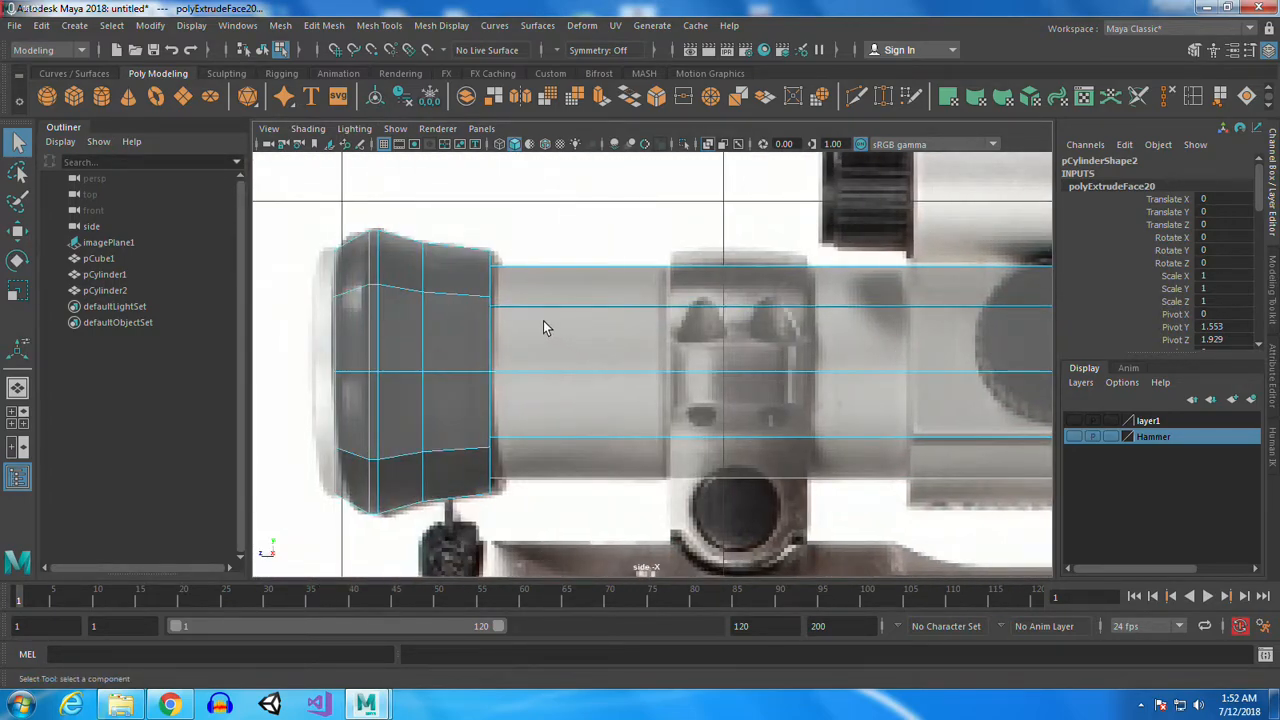
Insert supporting edge loops close to the eyepiece's inner edge and around the shoulder face where the objective housing meets the tube
{"action": "key", "text": "3"}
{"action": "key", "text": "1"}
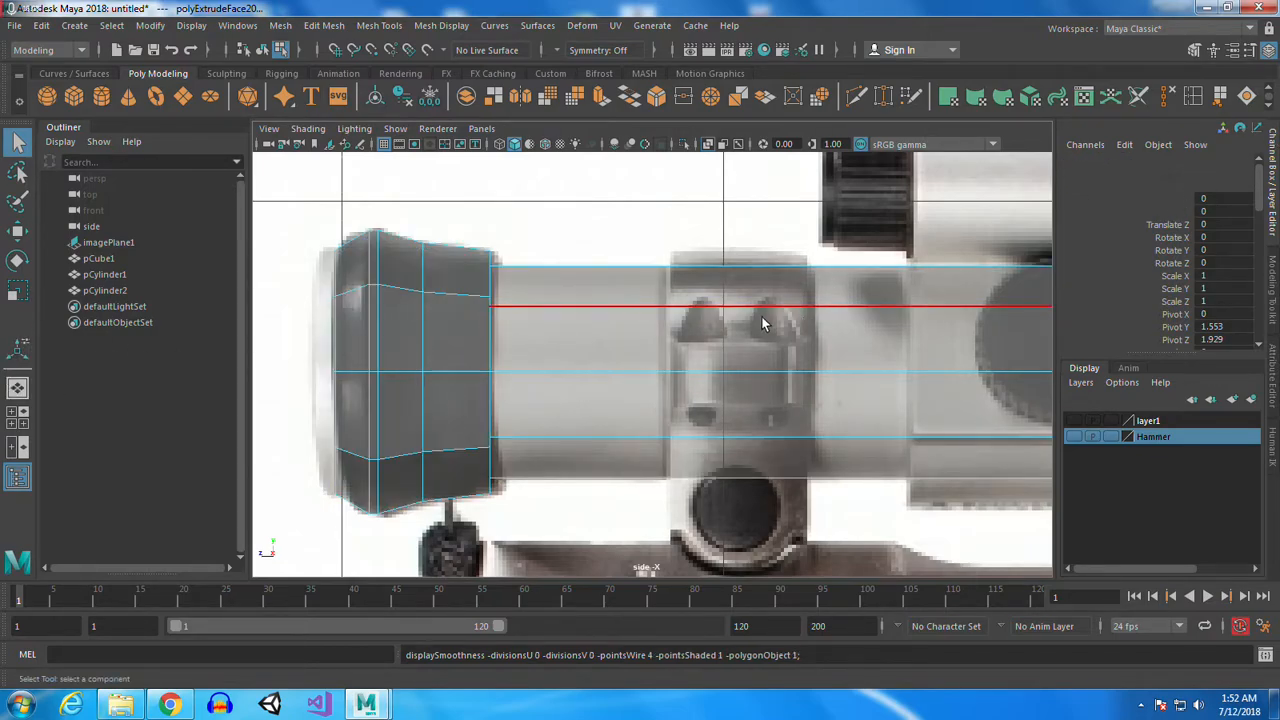
{"action": "left_click", "coordinate": [1194, 92]}
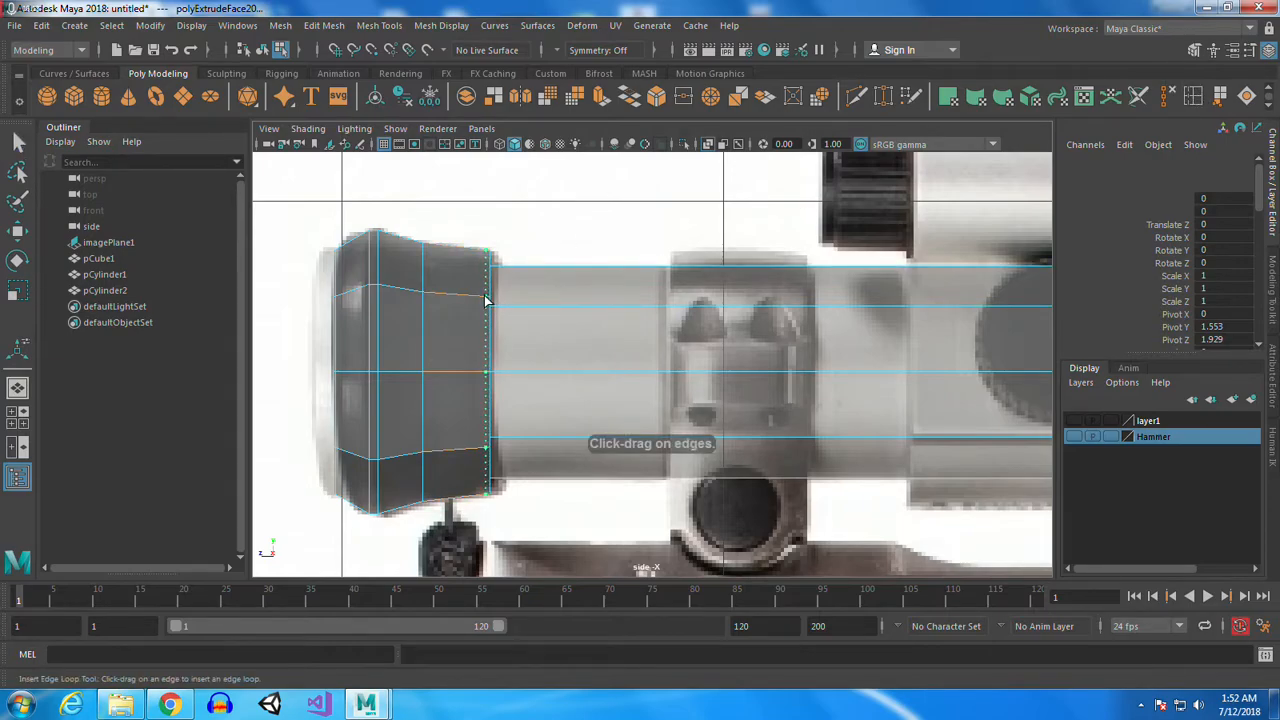
{"action": "left_click_drag", "start_coordinate": [486, 300], "coordinate": [491, 312]}
{"action": "key", "text": "space"}
{"action": "key", "text": "space"}
{"action": "left_click_drag", "start_coordinate": [552, 362], "coordinate": [524, 345], "text": "alt"}
{"action": "left_click_drag", "start_coordinate": [524, 345], "coordinate": [750, 418], "text": "alt"}
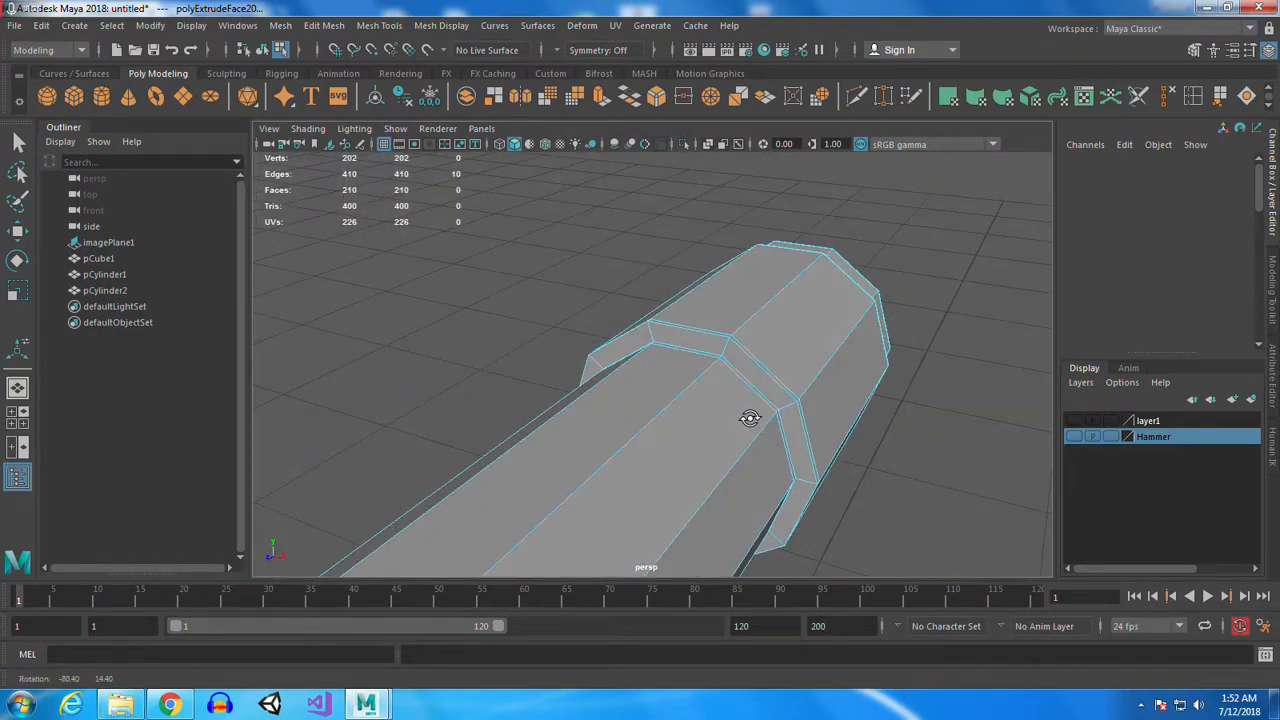
{"action": "left_click", "coordinate": [727, 350]}
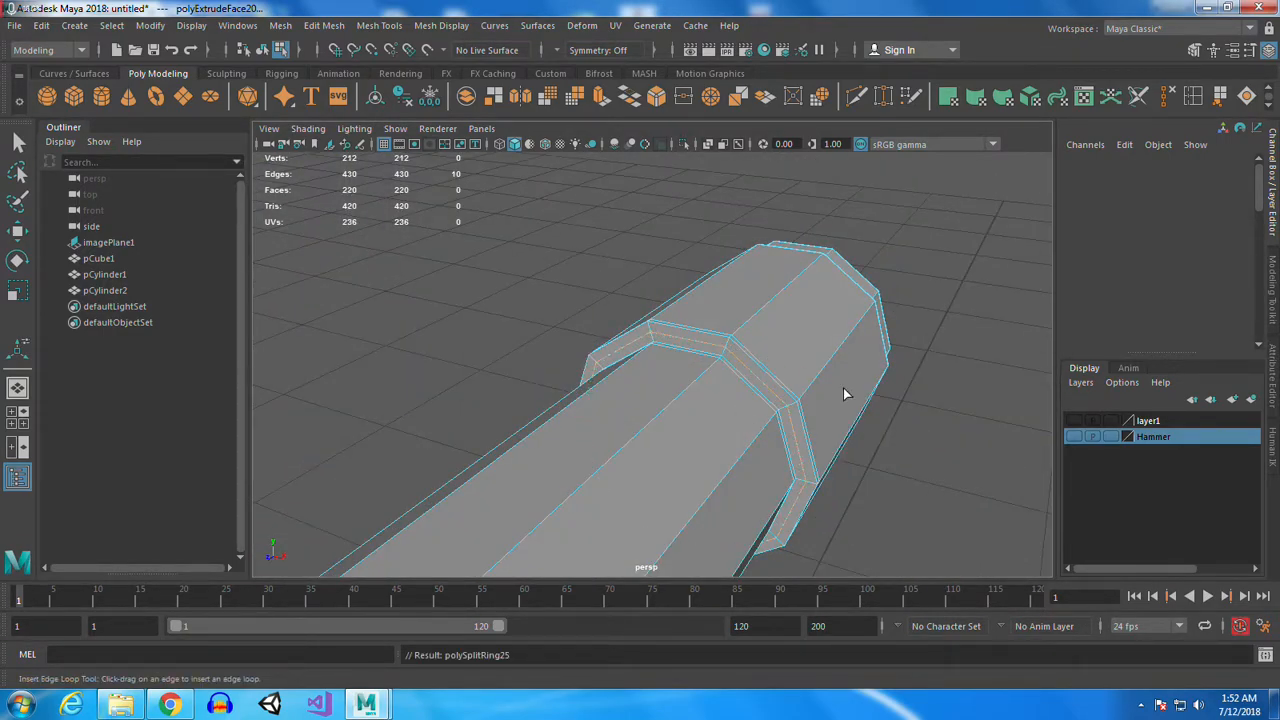
{"action": "key", "text": "q"}
Make the layer1 and Hammer display layers visible and return to the side view of the scope
{"action": "left_click_drag", "start_coordinate": [868, 427], "coordinate": [663, 423], "text": "alt"}
{"action": "right_click_drag", "start_coordinate": [663, 423], "coordinate": [691, 463], "text": "alt"}
{"action": "left_click_drag", "start_coordinate": [691, 463], "coordinate": [930, 460], "text": "alt"}
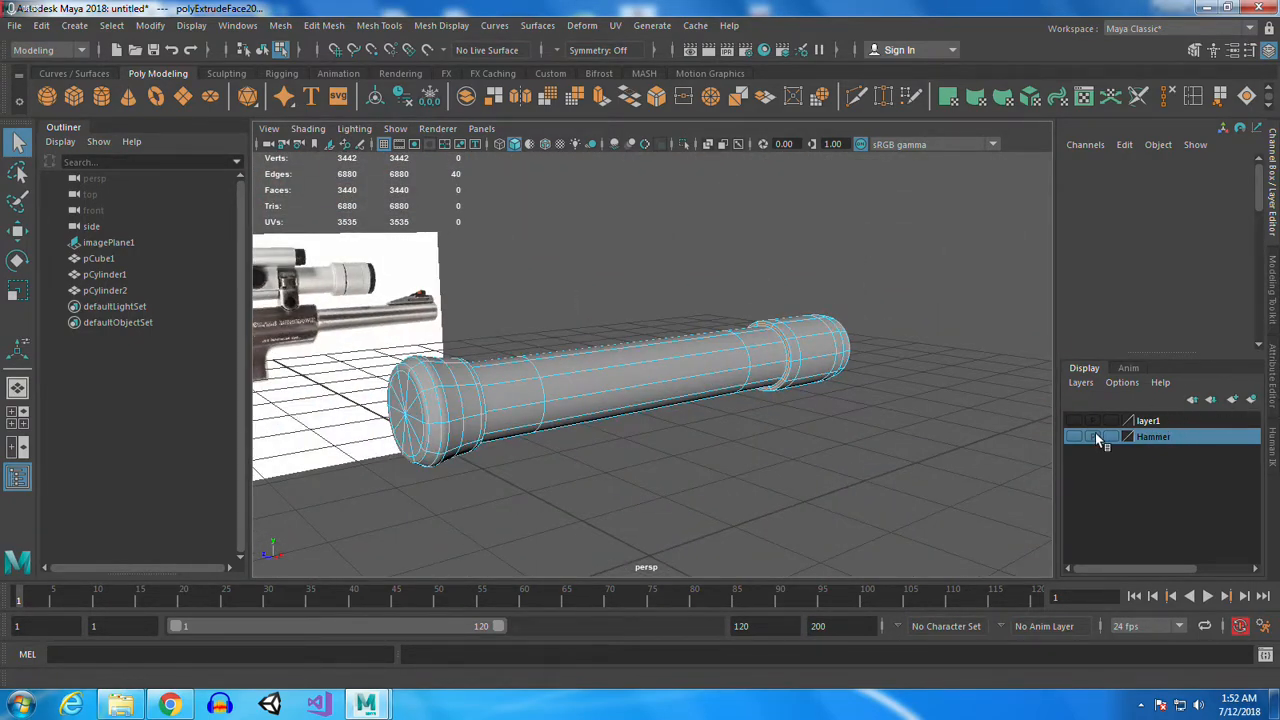
{"action": "left_click", "coordinate": [1075, 436]}
{"action": "left_click_drag", "start_coordinate": [850, 486], "coordinate": [967, 518], "text": "alt"}
{"action": "key", "text": "space"}
{"action": "key", "text": "space"}
{"action": "middle_click_drag", "start_coordinate": [814, 423], "coordinate": [469, 396], "text": "alt"}
{"action": "right_click_drag", "start_coordinate": [765, 442], "coordinate": [717, 417], "text": "alt"}
{"action": "middle_click_drag", "start_coordinate": [717, 417], "coordinate": [729, 414], "text": "alt"}
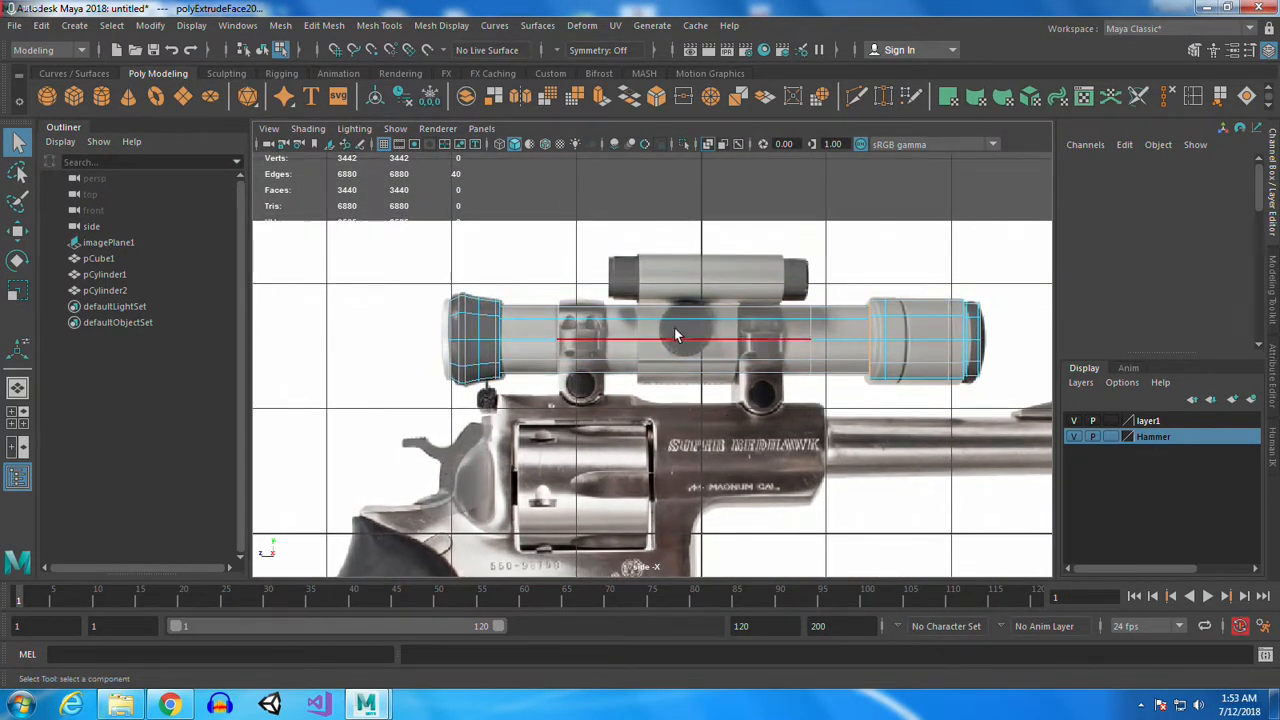
Select the whole scope mesh in object mode and add it to the display layer layer1
{"action": "right_click_drag", "start_coordinate": [671, 280], "coordinate": [735, 414], "text": "alt"}
{"action": "middle_click_drag", "start_coordinate": [735, 414], "coordinate": [775, 463], "text": "alt"}
{"action": "right_click_drag", "start_coordinate": [701, 243], "coordinate": [773, 232]}
{"action": "key", "text": "f"}
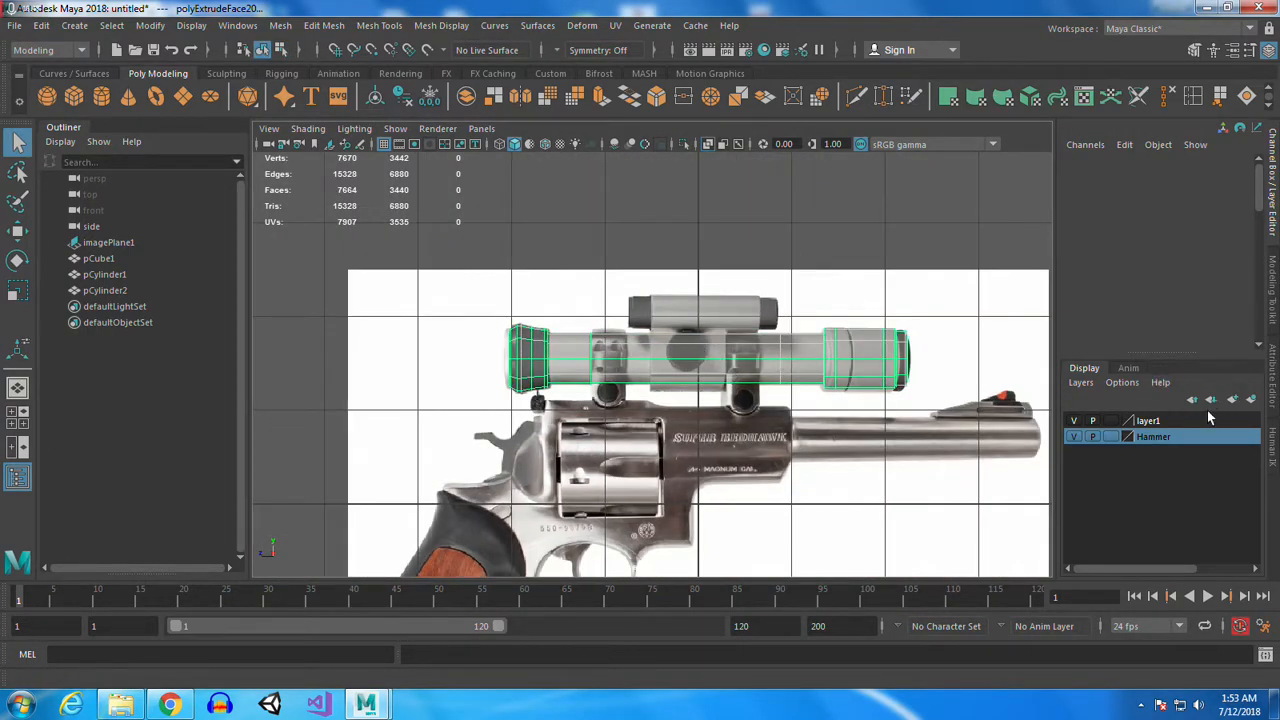
{"action": "right_click", "coordinate": [1156, 420]}
{"action": "left_click", "coordinate": [1152, 458]}
Rename the display layer layer1 as scope
{"action": "right_click", "coordinate": [1136, 421]}
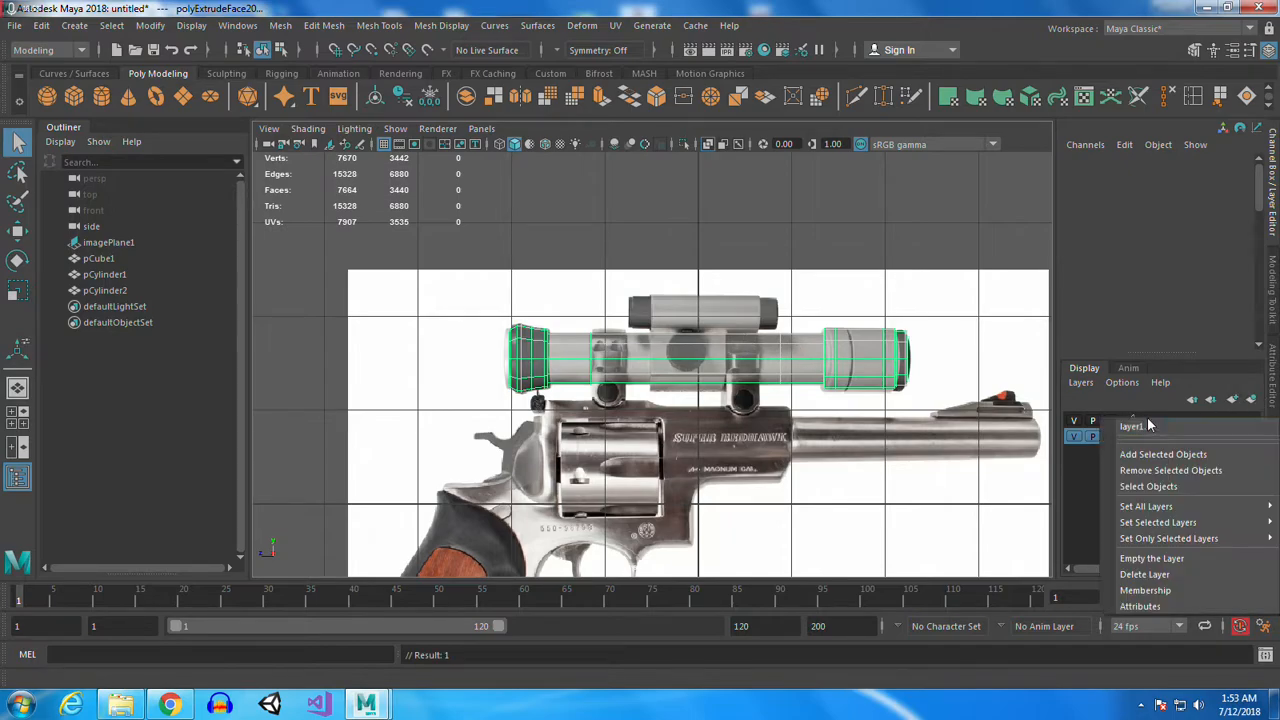
{"action": "left_click", "coordinate": [1110, 423]}
{"action": "left_click_drag", "start_coordinate": [566, 266], "coordinate": [368, 266]}
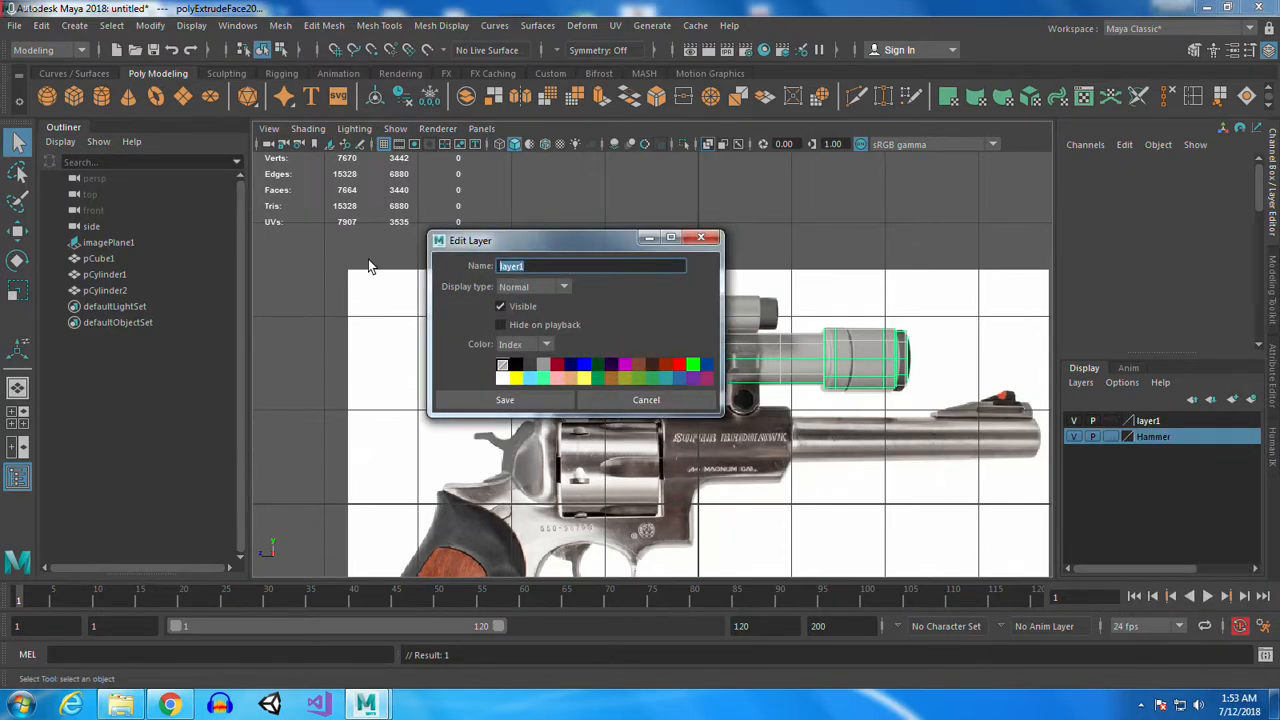
{"action": "left_click", "coordinate": [495, 399]}
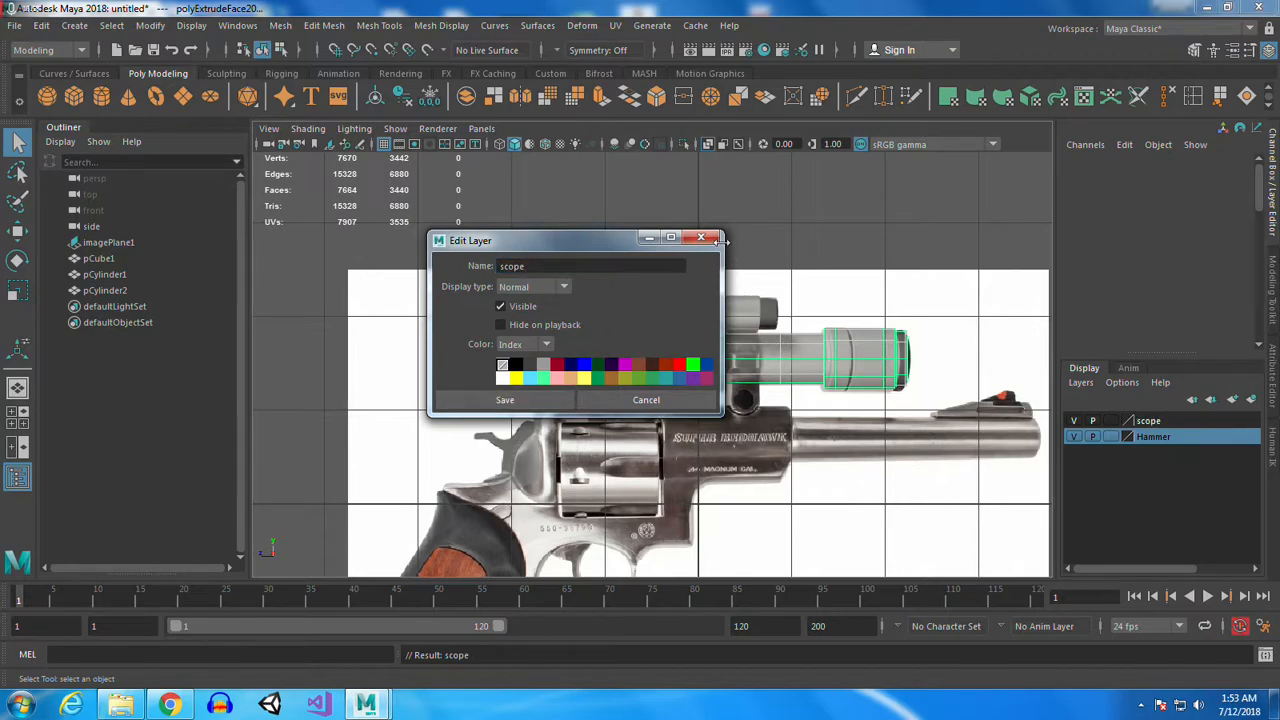
{"action": "left_click", "coordinate": [701, 237]}
Hide the scope layer to examine the mounts and turret in the reference image, and show it again
{"action": "scroll", "coordinate": [632, 249], "scroll_direction": "up", "scroll_amount": 5}
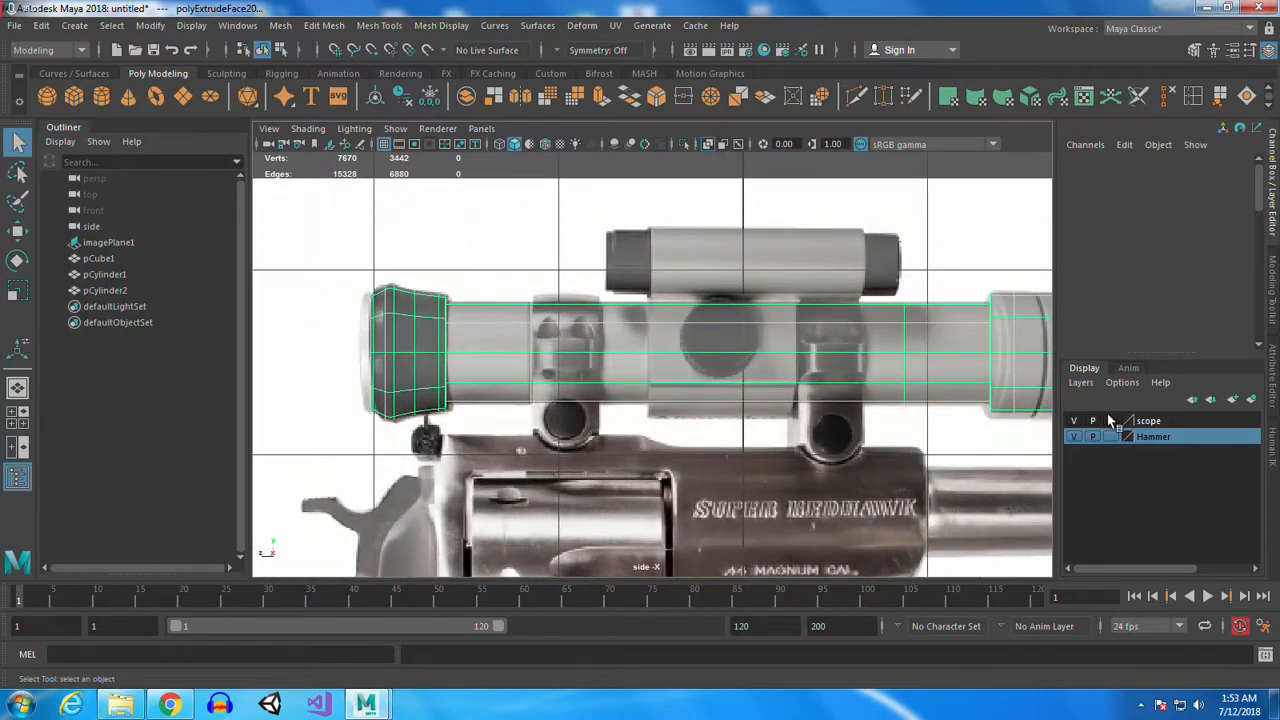
{"action": "middle_click_drag", "start_coordinate": [827, 376], "coordinate": [843, 342], "text": "alt"}
{"action": "left_click", "coordinate": [1074, 421]}
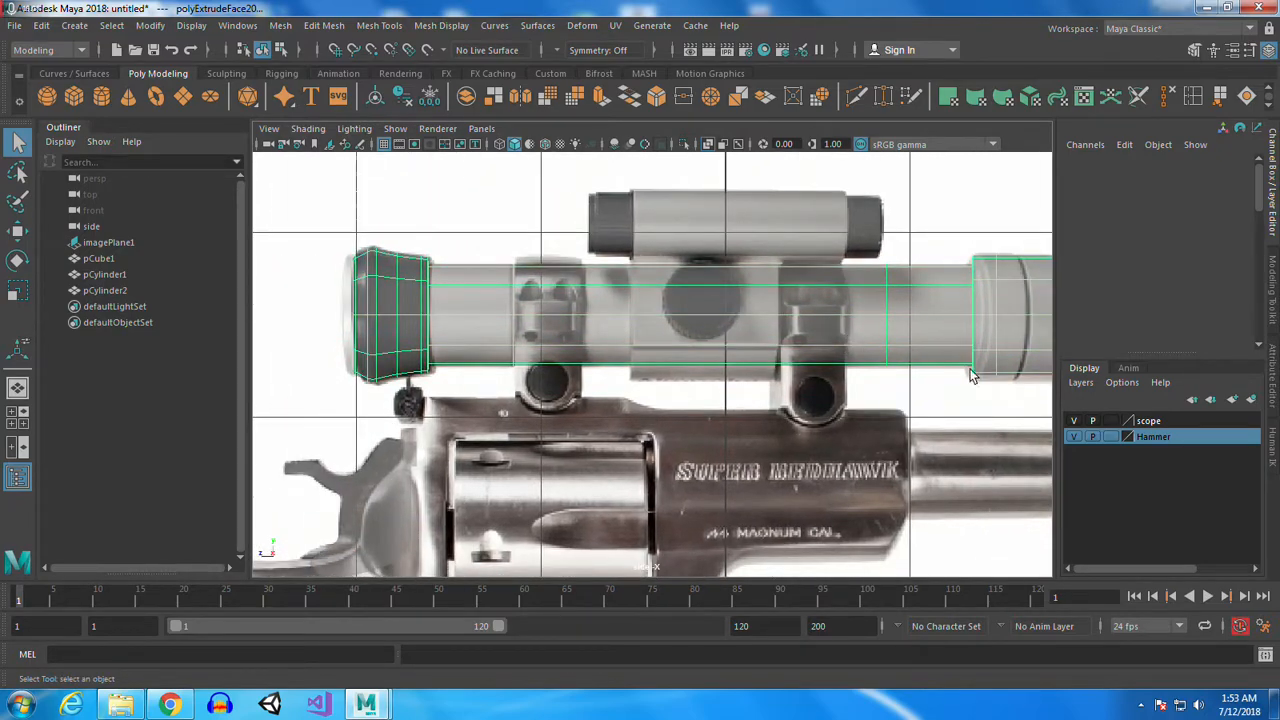
{"action": "left_click", "coordinate": [1074, 421]}
{"action": "middle_click_drag", "start_coordinate": [864, 307], "coordinate": [734, 309], "text": "alt"}
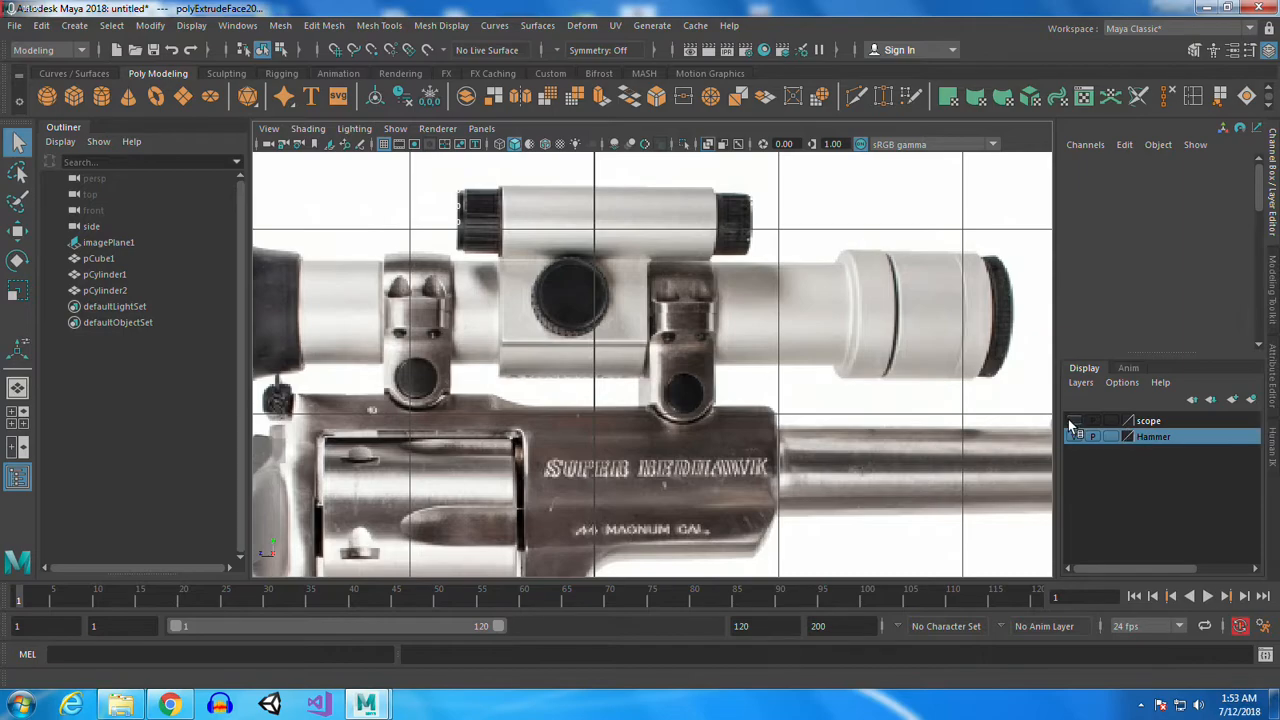
{"action": "middle_click_drag", "start_coordinate": [560, 280], "coordinate": [596, 290], "text": "alt"}
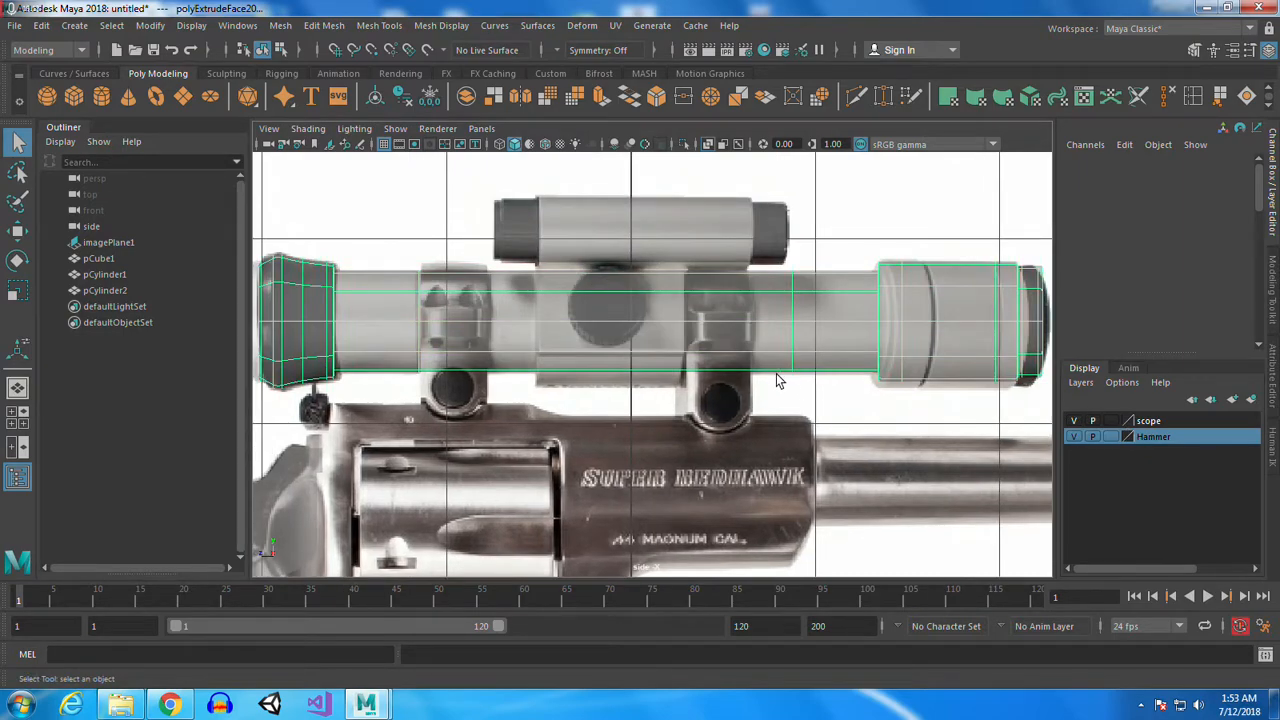
Create a polygon cylinder centred on the round turret knob in the middle of the scope
{"action": "left_click", "coordinate": [101, 95]}
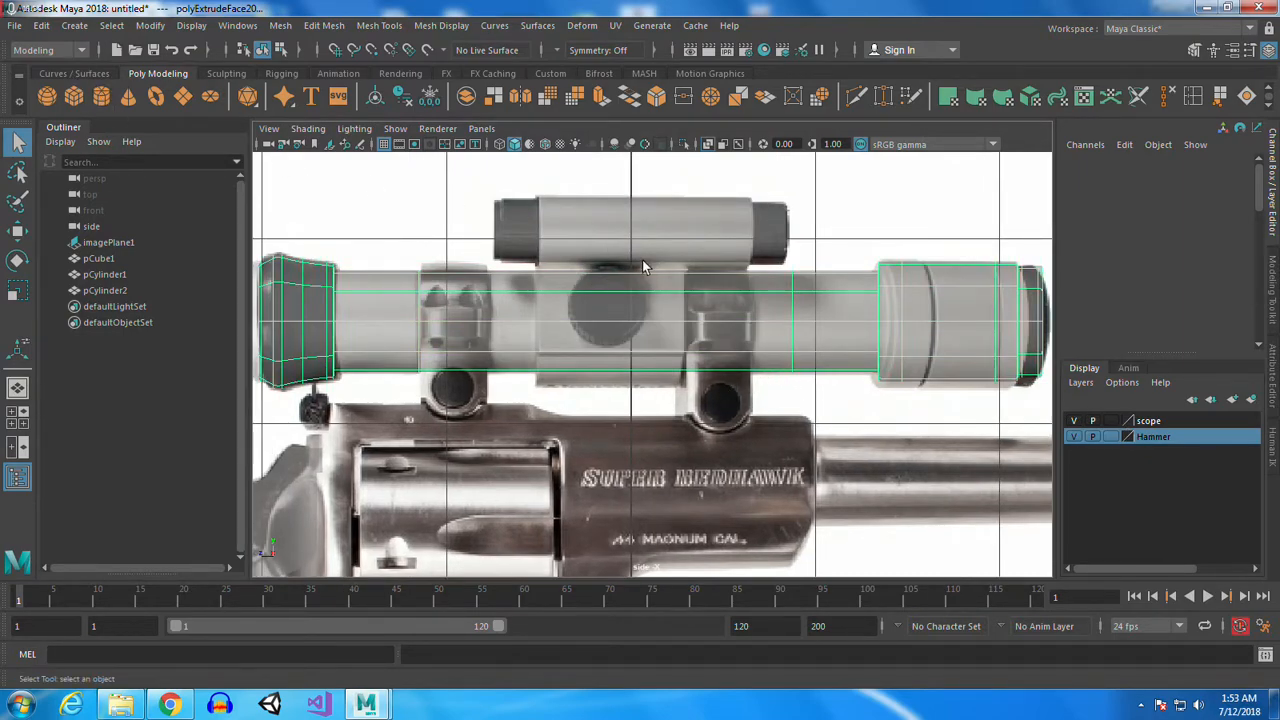
{"action": "left_click", "coordinate": [612, 310]}
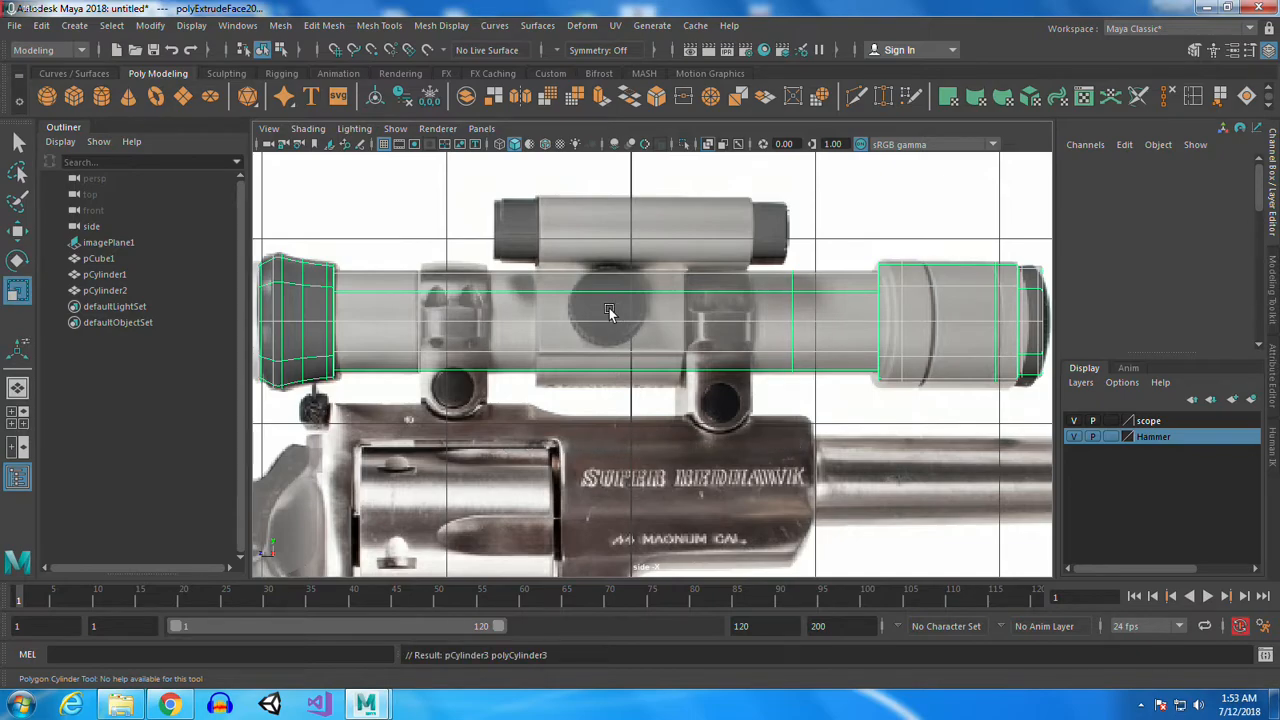
Try rotating the new cylinder so its circular end faces the side view, and undo the rotation
{"action": "key", "text": "e"}
{"action": "scroll", "coordinate": [692, 338], "scroll_direction": "down", "scroll_amount": 2}
{"action": "left_click_drag", "start_coordinate": [652, 314], "coordinate": [636, 366]}
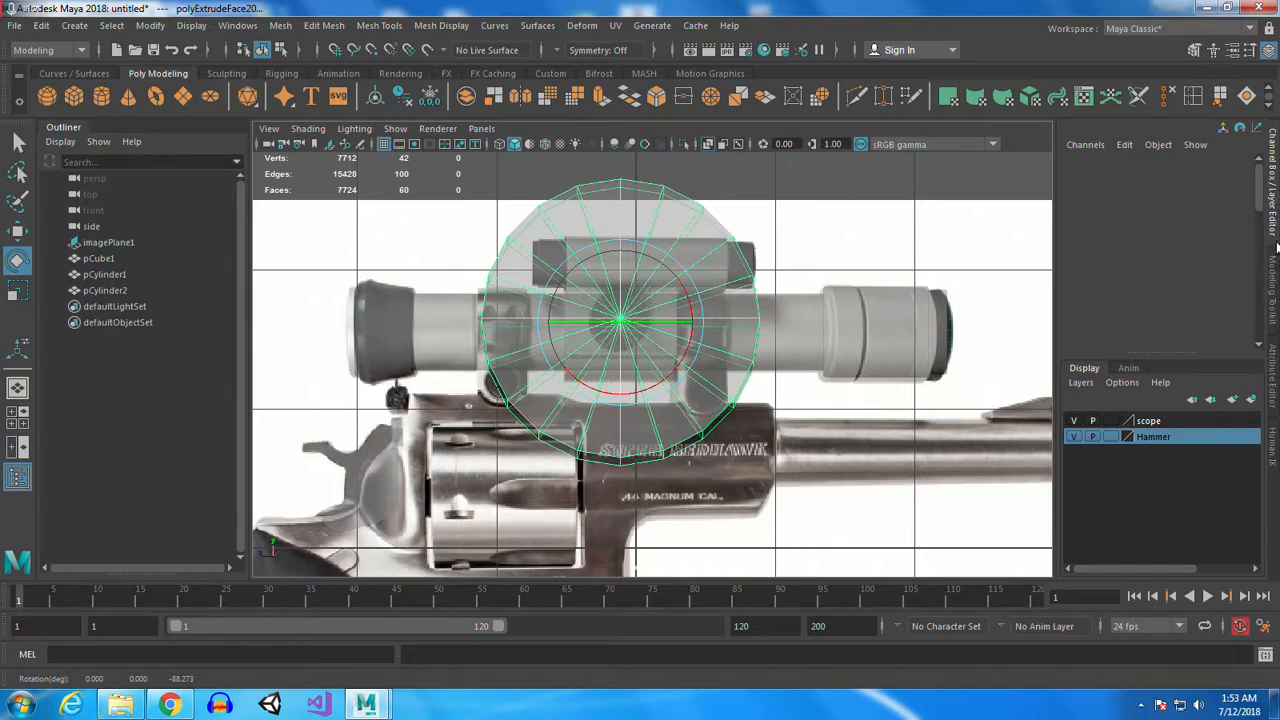
{"action": "left_click", "coordinate": [1275, 370]}
{"action": "left_click", "coordinate": [1272, 180]}
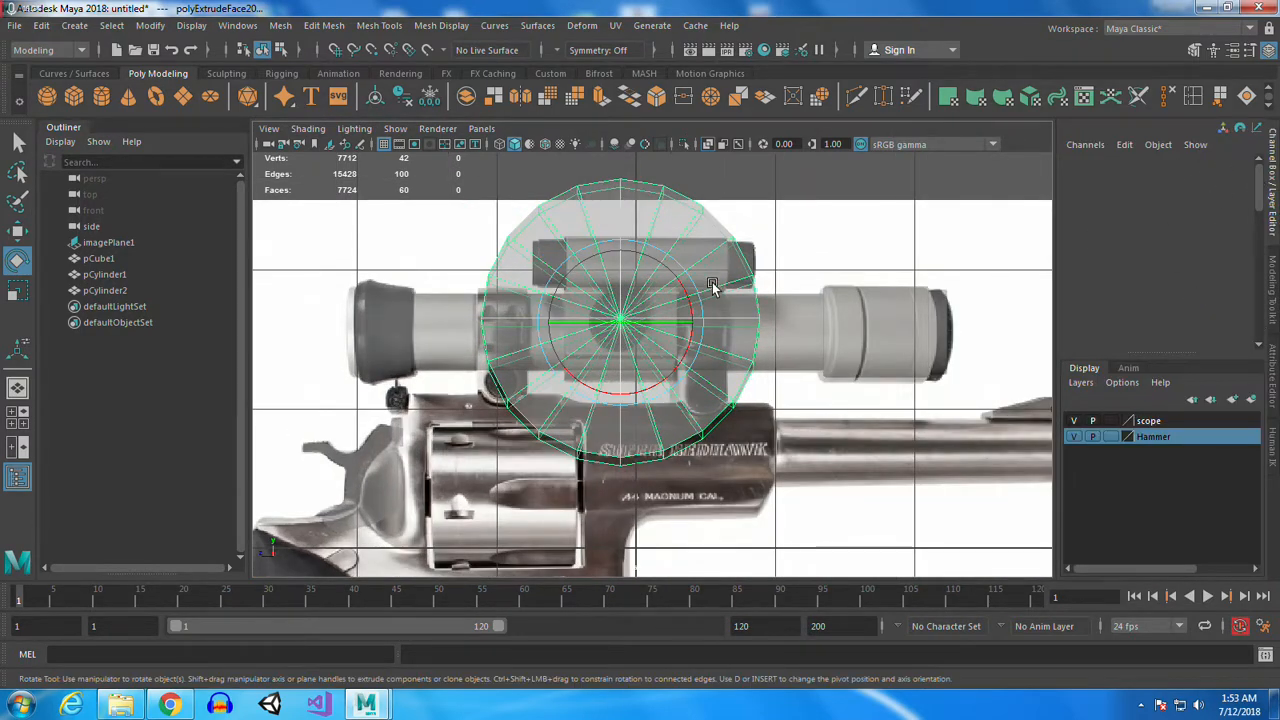
{"action": "middle_click_drag", "start_coordinate": [787, 277], "coordinate": [803, 278], "text": "alt"}
{"action": "key", "text": "ctrl+z"}
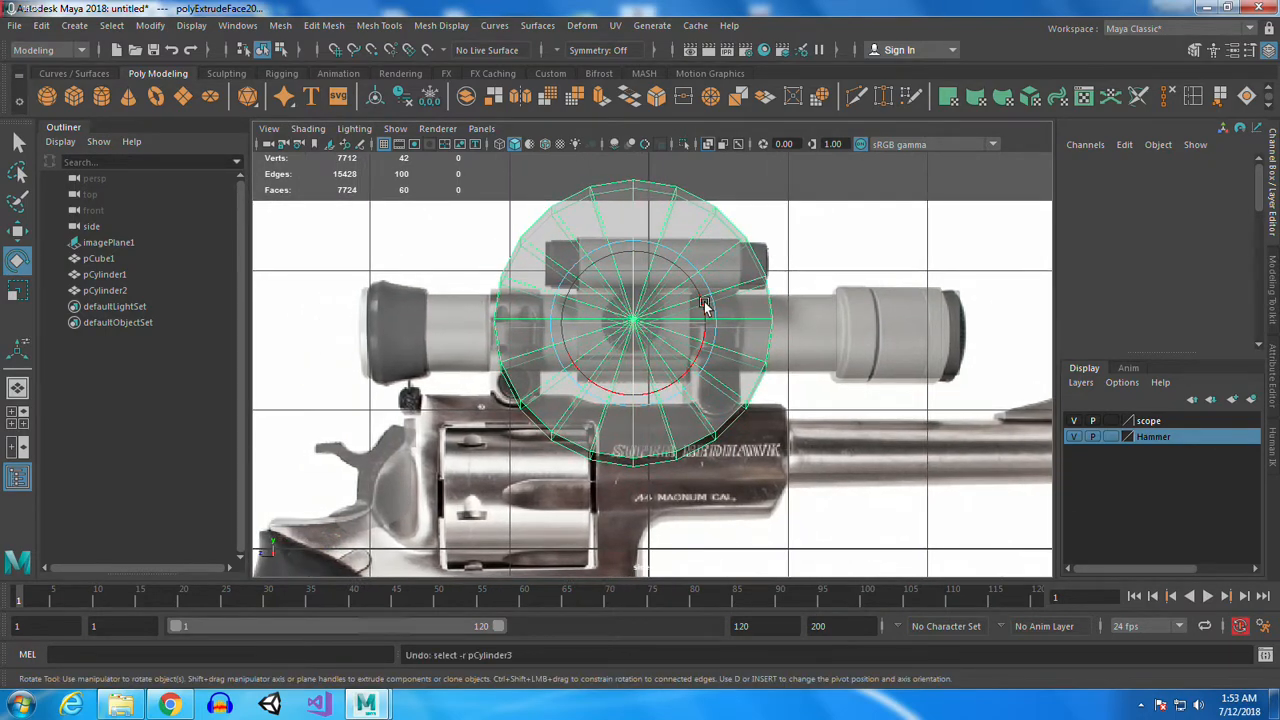
{"action": "key", "text": "ctrl+z"}
{"action": "right_click_drag", "start_coordinate": [743, 316], "coordinate": [800, 420], "text": "alt"}
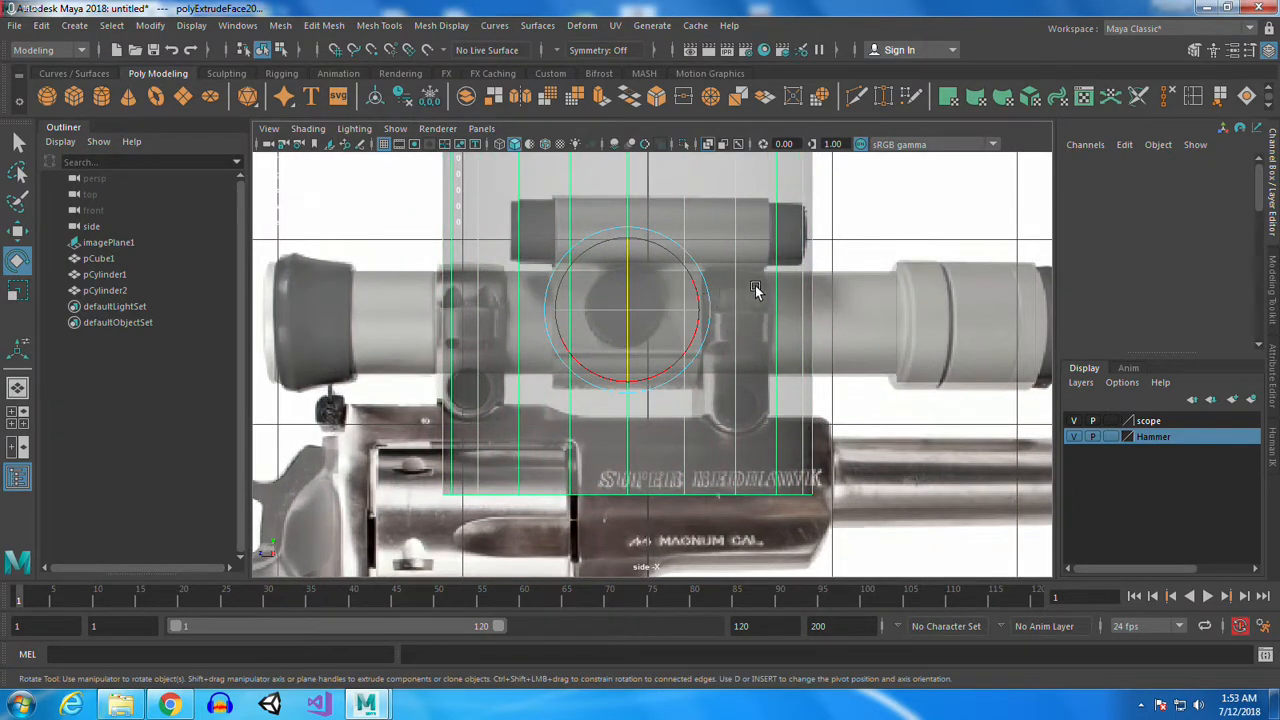
Look through the node attributes for the new cylinder's creation settings and examine the cylinder in the perspective view
{"action": "scroll", "coordinate": [828, 267], "scroll_direction": "down", "scroll_amount": 5}
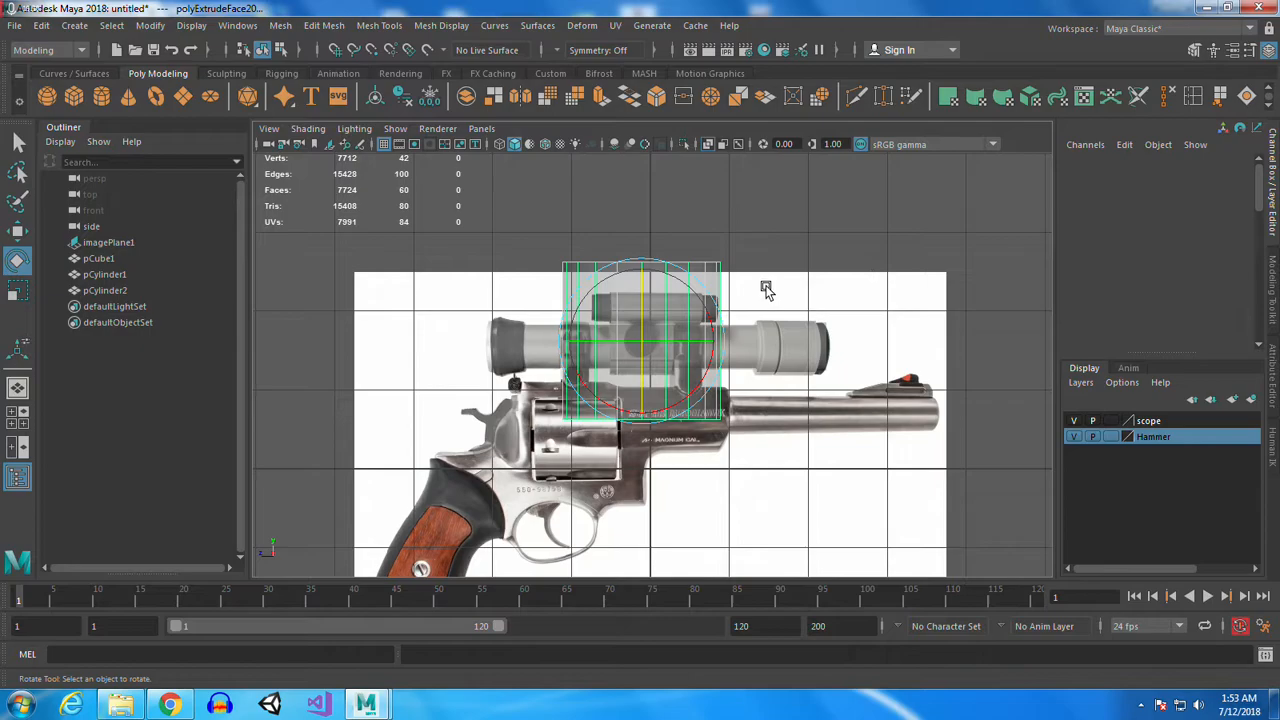
{"action": "left_click", "coordinate": [817, 274]}
{"action": "right_click_drag", "start_coordinate": [817, 274], "coordinate": [896, 414], "text": "alt"}
{"action": "left_click", "coordinate": [692, 318]}
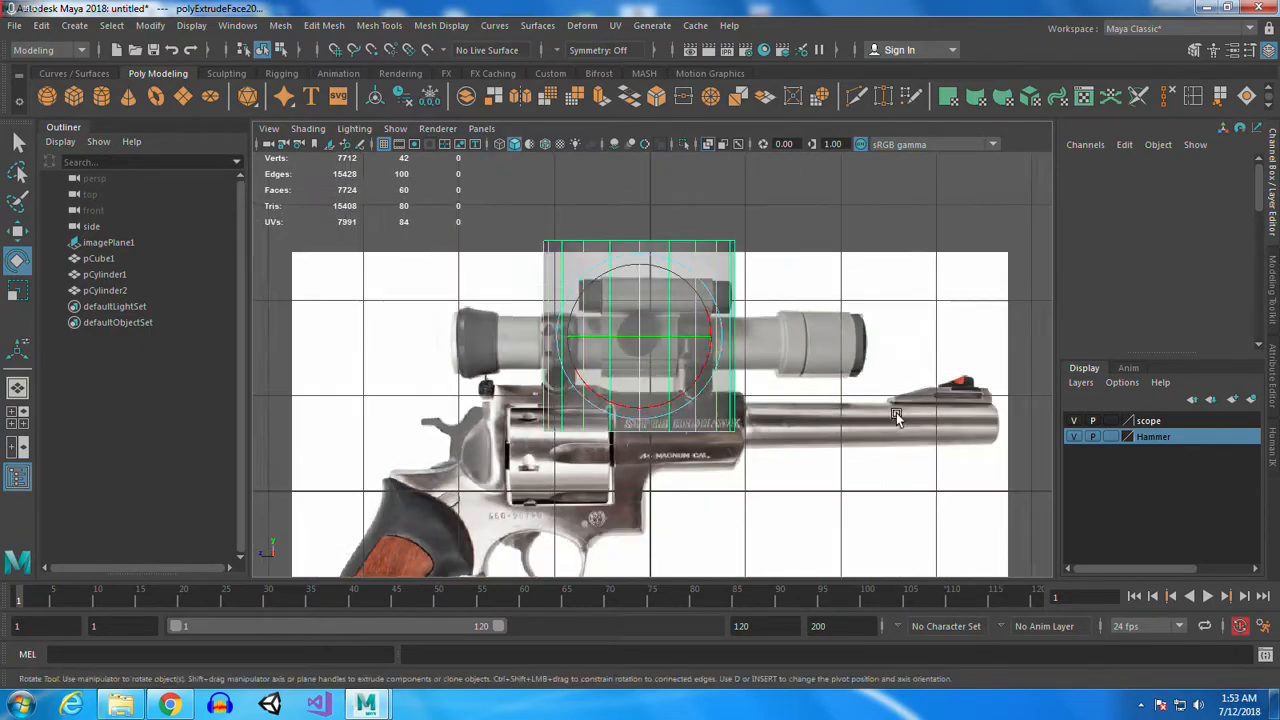
{"action": "left_click", "coordinate": [1273, 372]}
{"action": "left_click", "coordinate": [1101, 158]}
{"action": "left_click", "coordinate": [1034, 159]}
{"action": "left_click", "coordinate": [954, 162]}
{"action": "key", "text": "space"}
{"action": "left_click_drag", "start_coordinate": [663, 357], "coordinate": [797, 243]}
{"action": "left_click_drag", "start_coordinate": [762, 383], "coordinate": [692, 356], "text": "alt"}
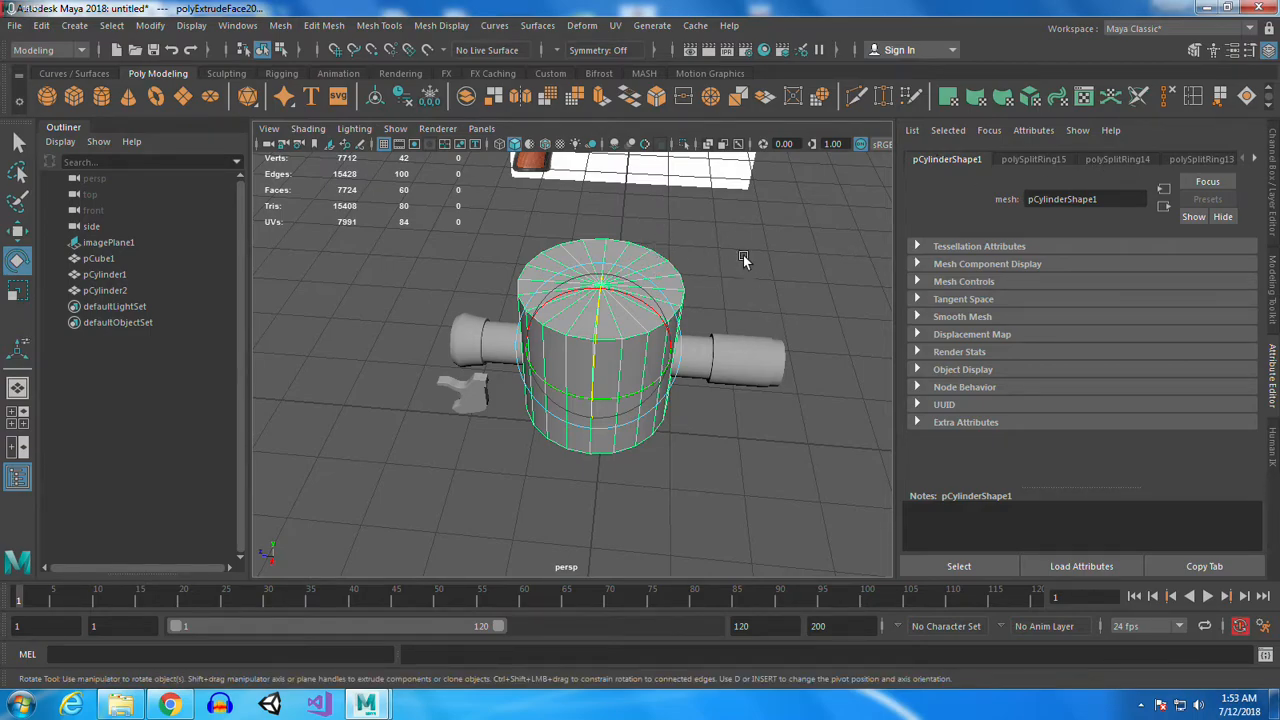
{"action": "scroll", "coordinate": [743, 255], "scroll_direction": "down", "scroll_amount": 3}
{"action": "left_click", "coordinate": [1033, 159]}
{"action": "left_click", "coordinate": [963, 158]}
{"action": "left_click", "coordinate": [1274, 200]}
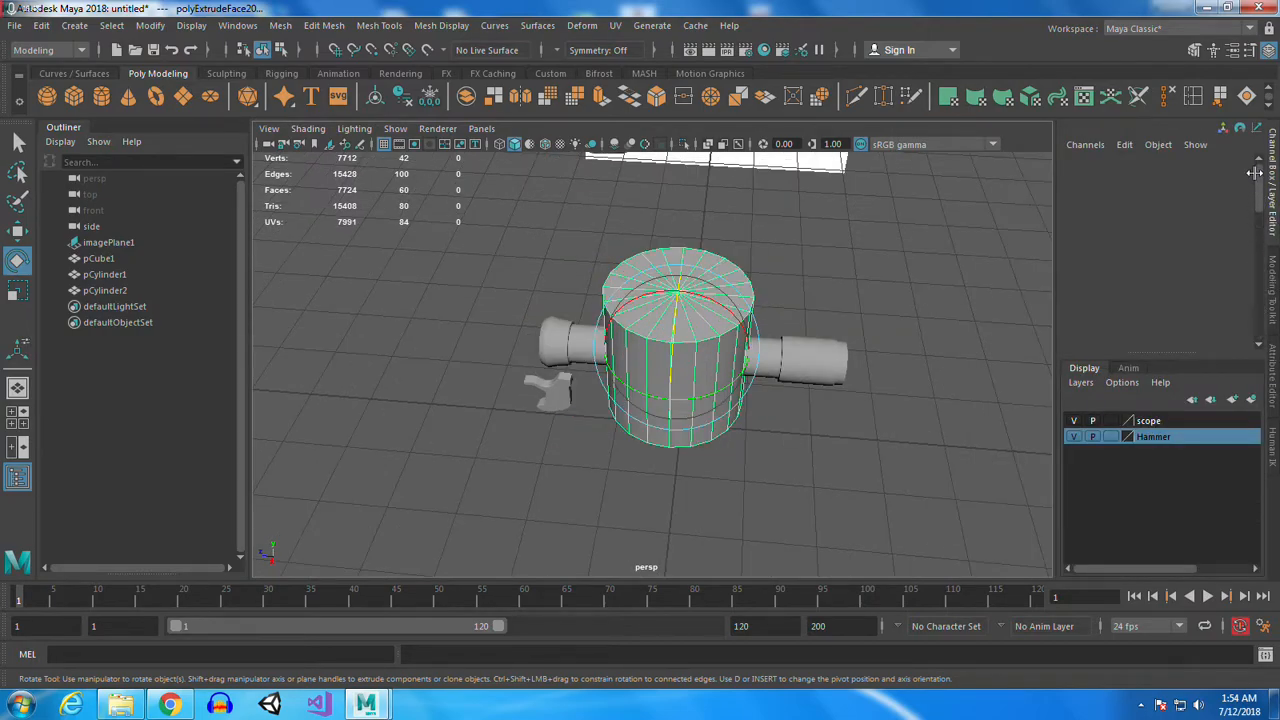
{"action": "left_click", "coordinate": [842, 463]}
{"action": "mouse_move", "coordinate": [775, 468]}
{"action": "left_mouse_down", "text": "alt"}
{"action": "mouse_move", "coordinate": [900, 418]}
{"action": "mouse_move", "coordinate": [795, 457]}
{"action": "left_mouse_up", "text": "alt"}
{"action": "left_click", "coordinate": [706, 435]}
{"action": "mouse_move", "coordinate": [796, 519]}
{"action": "left_mouse_down", "text": "alt"}
{"action": "mouse_move", "coordinate": [740, 511]}
{"action": "mouse_move", "coordinate": [809, 509]}
{"action": "left_mouse_up", "text": "alt"}
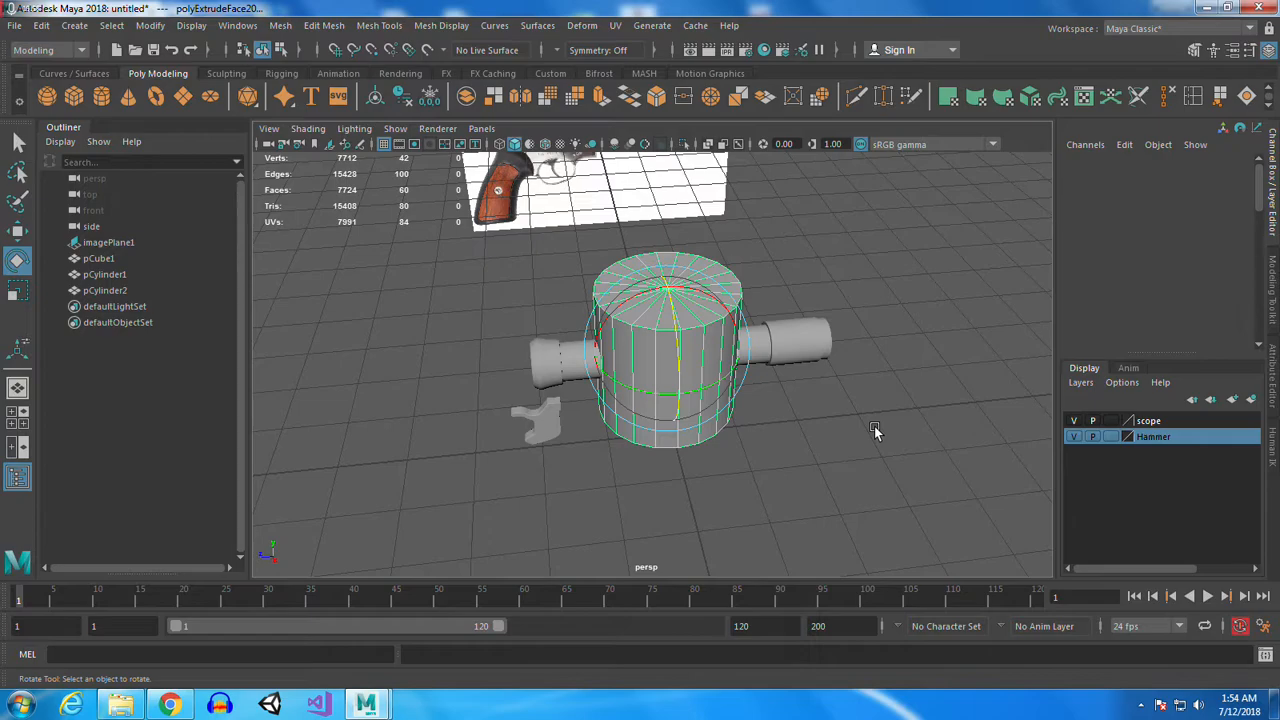
Save the scene as a Maya Binary file named RedHawk in the Tutorial folder
{"action": "key", "text": "ctrl+s"}
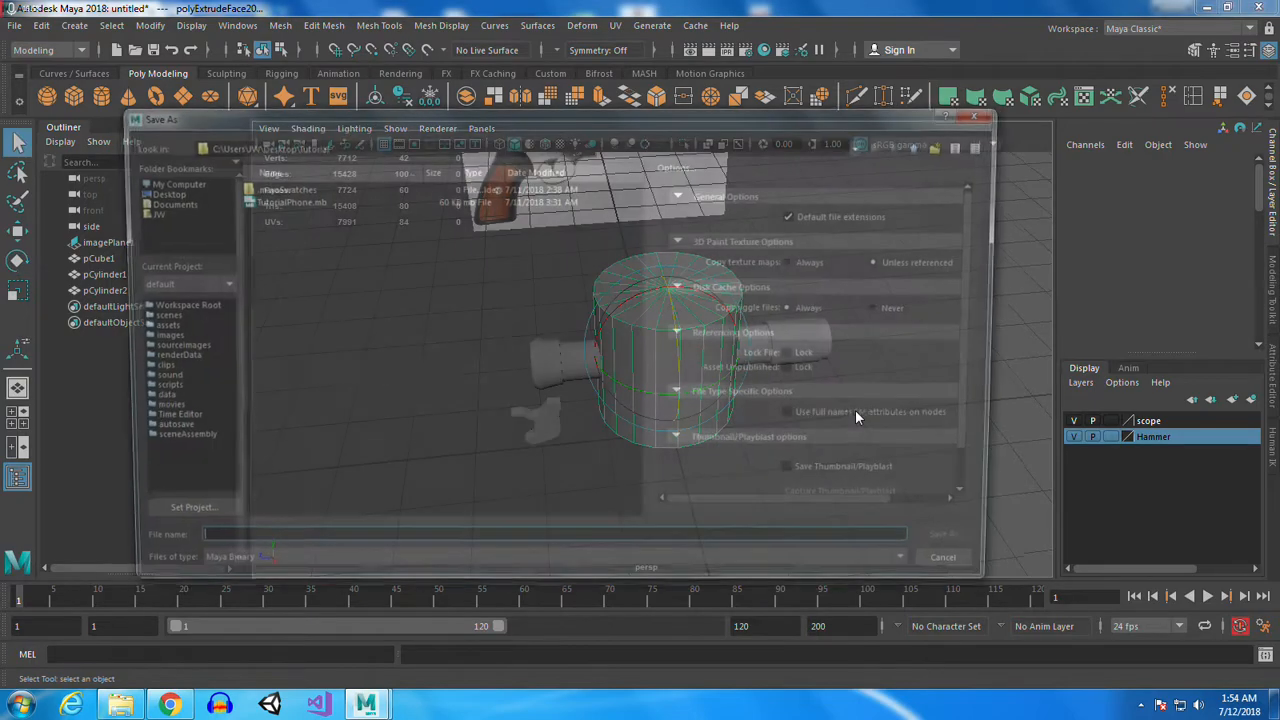
{"action": "type", "text": "RedHawk"}
{"action": "key", "text": "Return"}
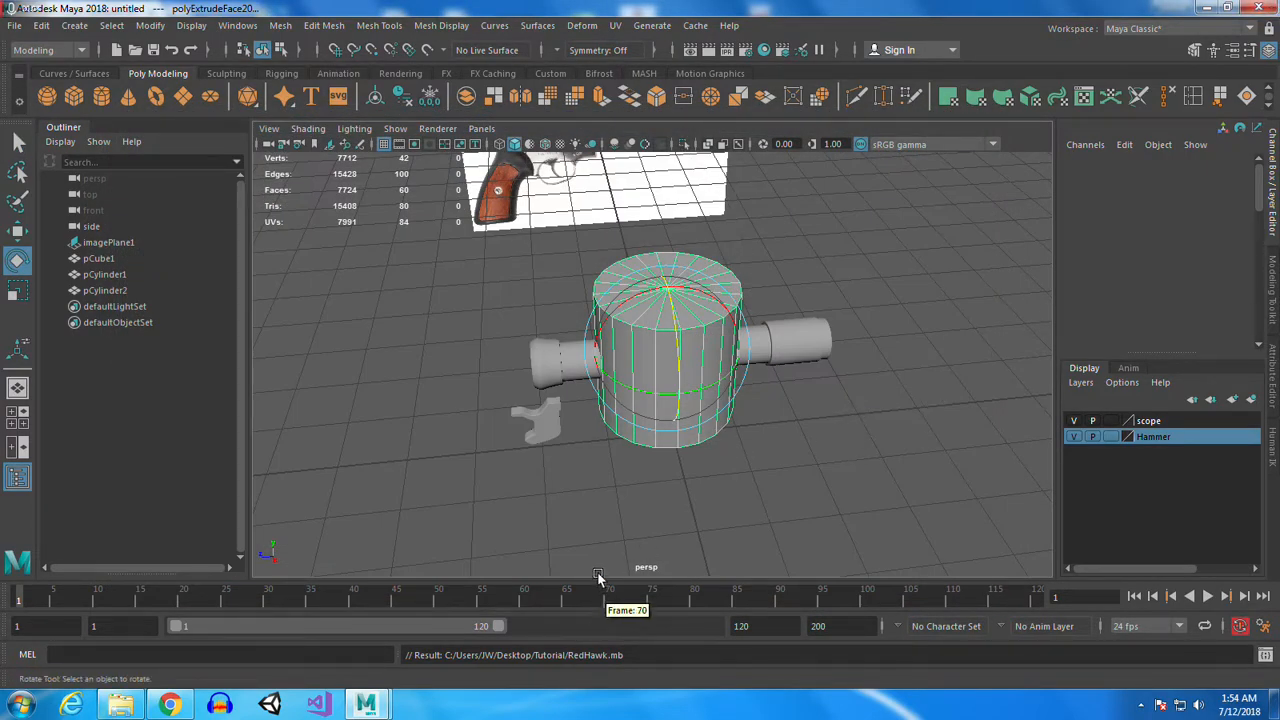
Switch to Chrome and change the image search to "ruger super redhawk ammo"
{"action": "left_click", "coordinate": [169, 705]}
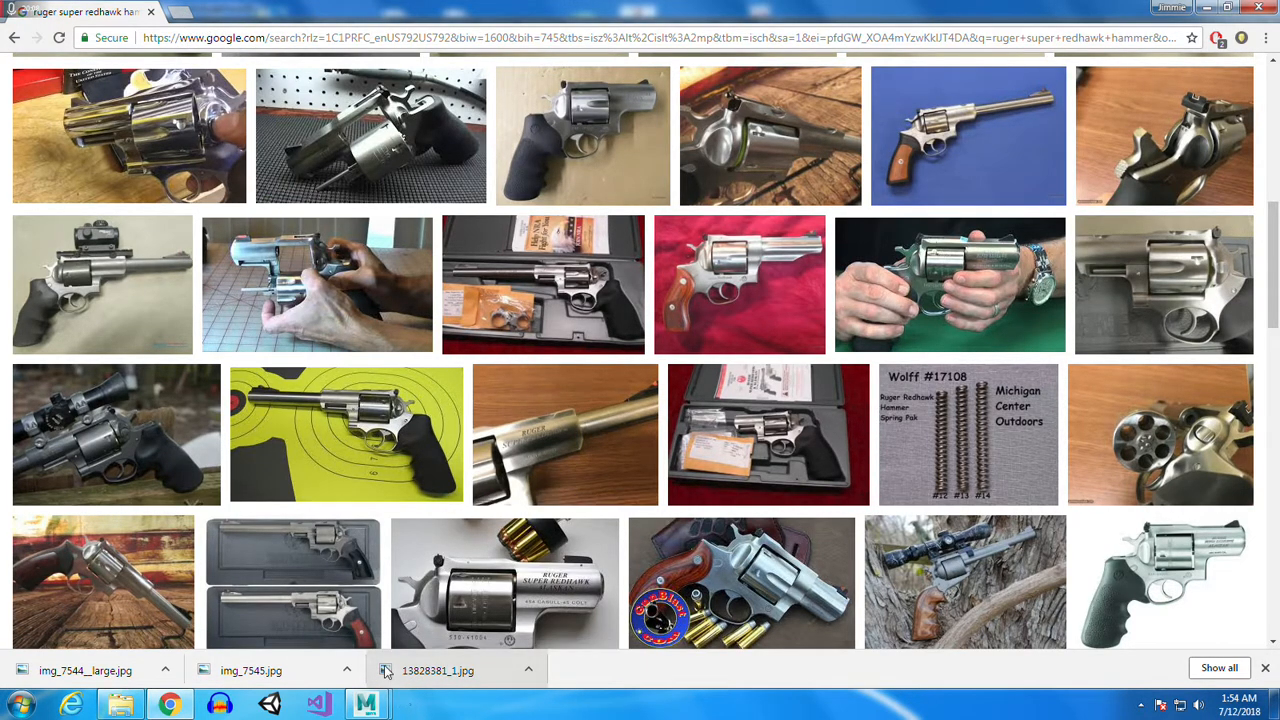
{"action": "scroll", "coordinate": [445, 272], "scroll_direction": "up", "scroll_amount": 5}
{"action": "scroll", "coordinate": [445, 272], "scroll_direction": "up", "scroll_amount": 1}
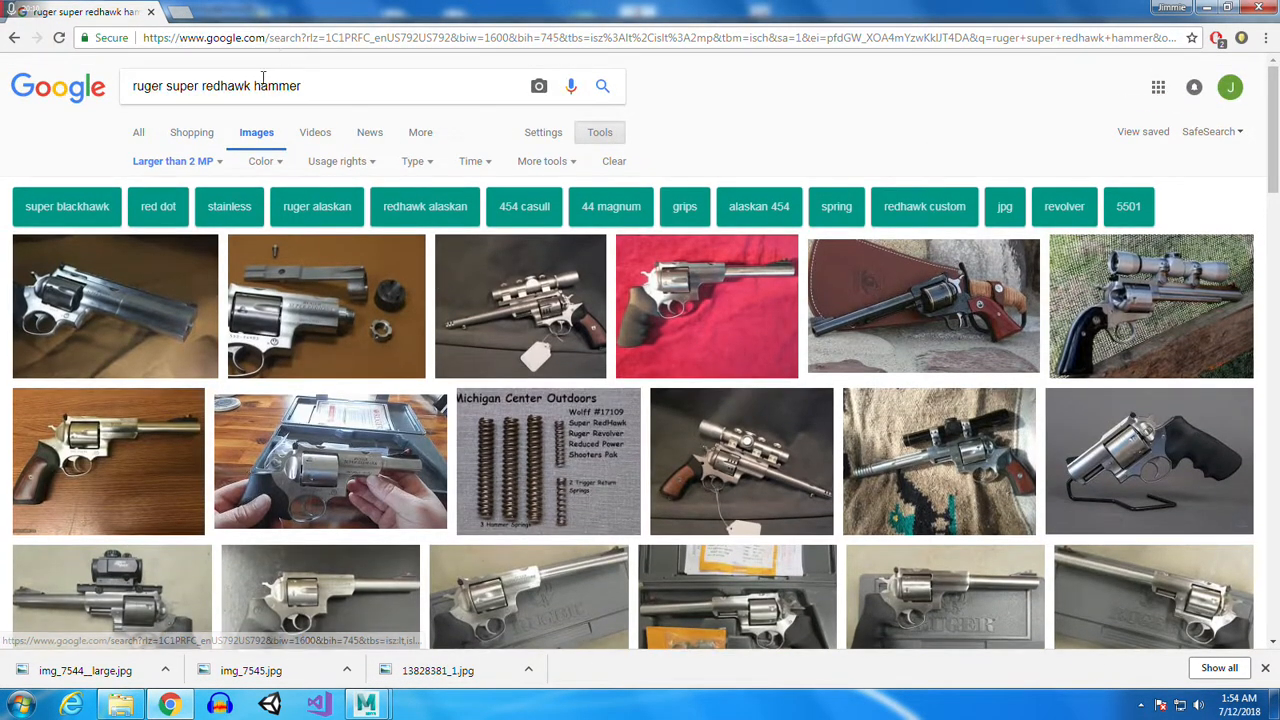
{"action": "left_click_drag", "start_coordinate": [254, 86], "coordinate": [368, 83]}
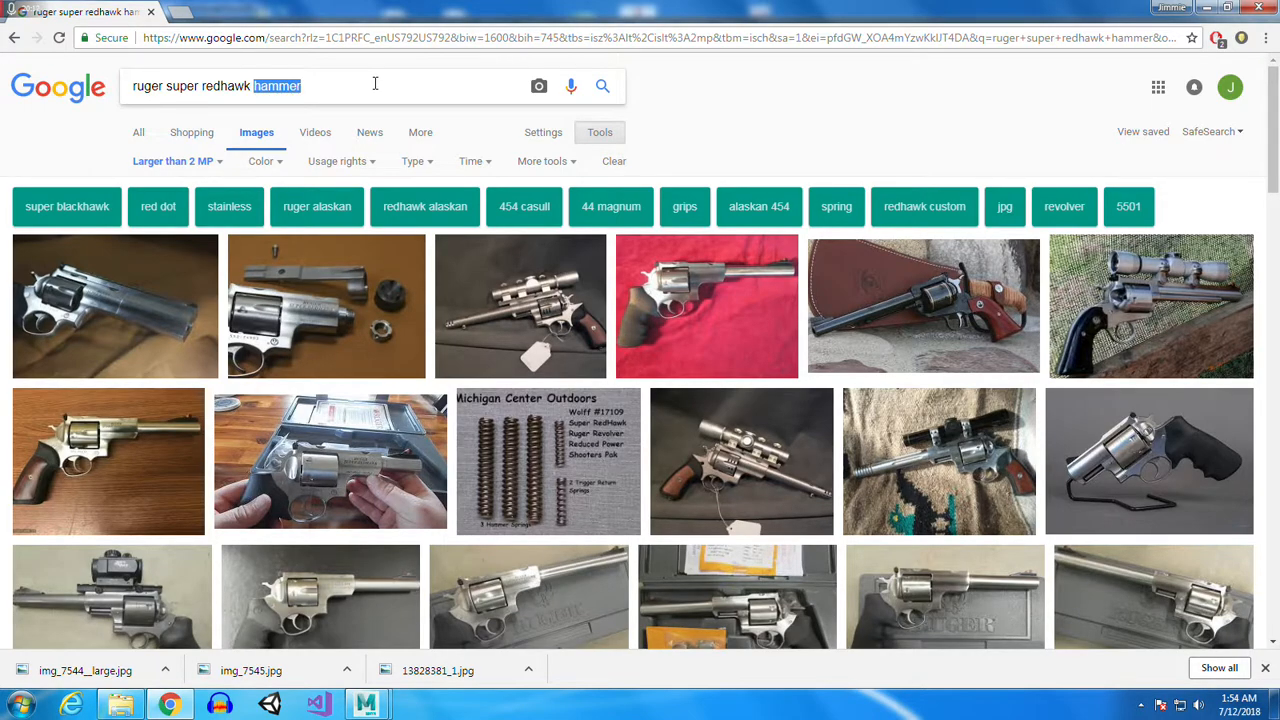
{"action": "type", "text": "ammo"}
{"action": "key", "text": "Return"}
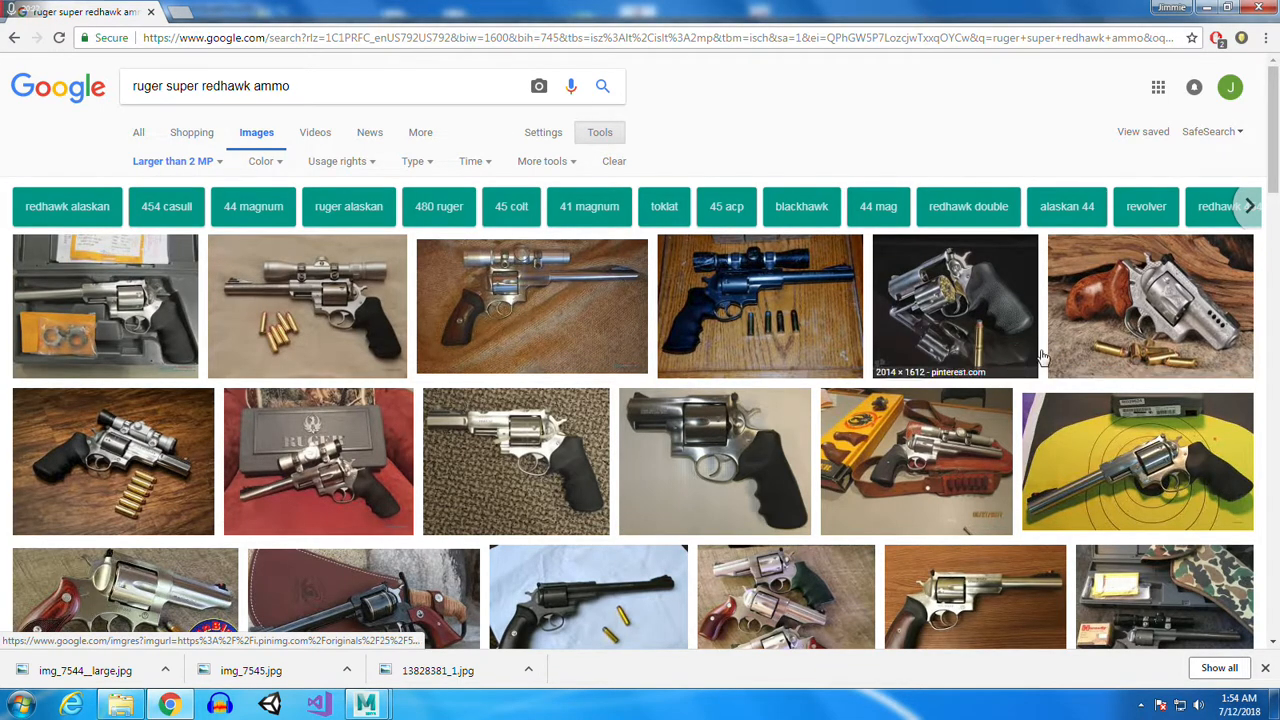
Look through the ammunition image results and refine the search to "ruger super redhawk ammo profile"
{"action": "scroll", "coordinate": [513, 527], "scroll_direction": "down", "scroll_amount": 5}
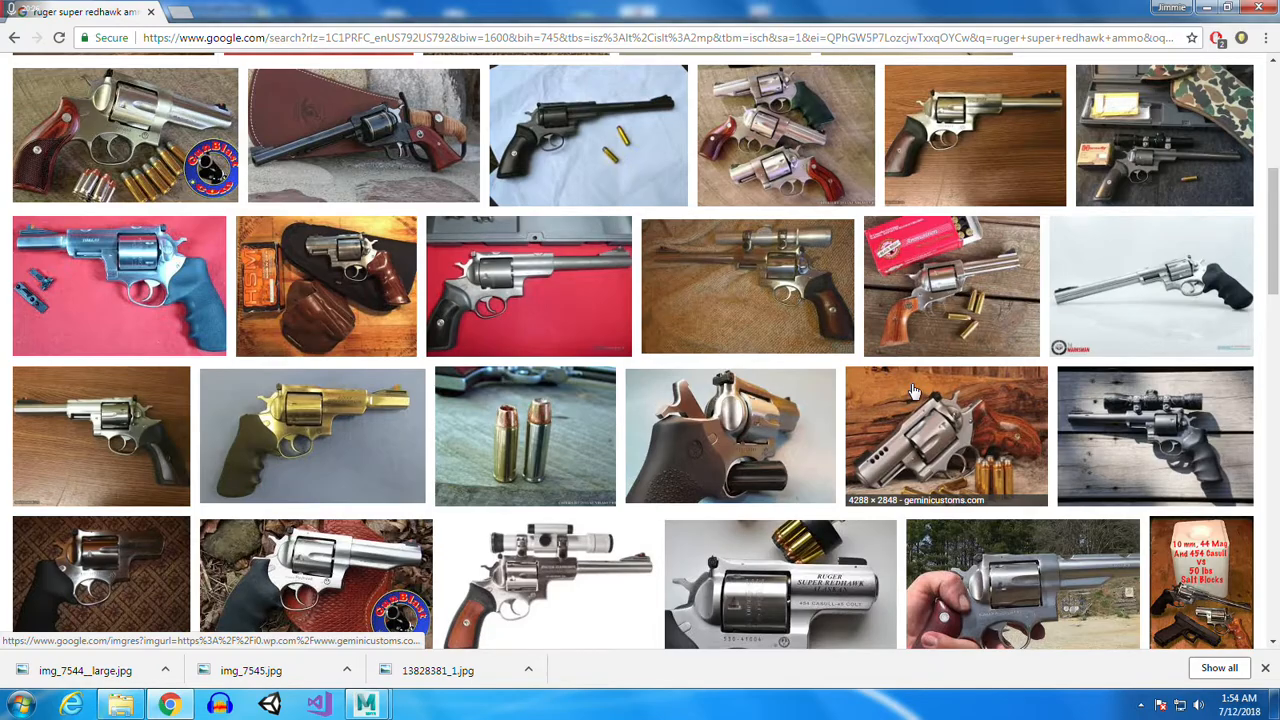
{"action": "scroll", "coordinate": [913, 391], "scroll_direction": "down", "scroll_amount": 3}
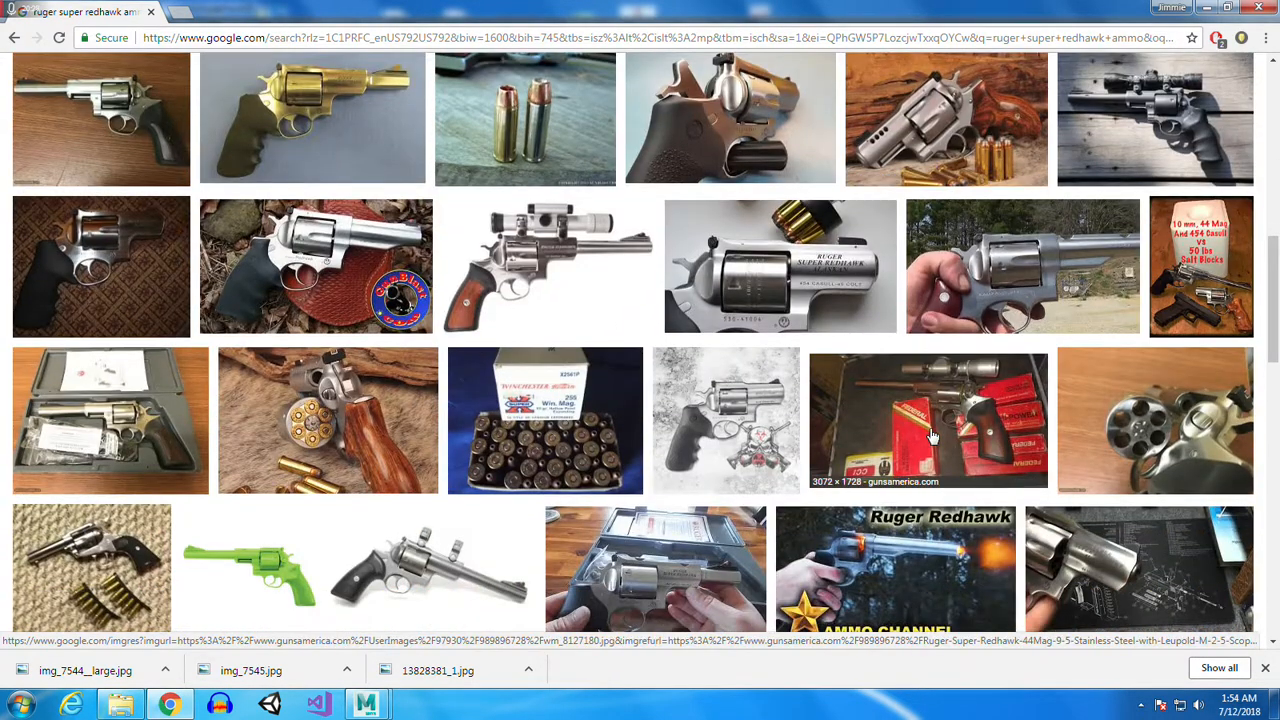
{"action": "scroll", "coordinate": [900, 440], "scroll_direction": "up", "scroll_amount": 8}
{"action": "left_click", "coordinate": [322, 90]}
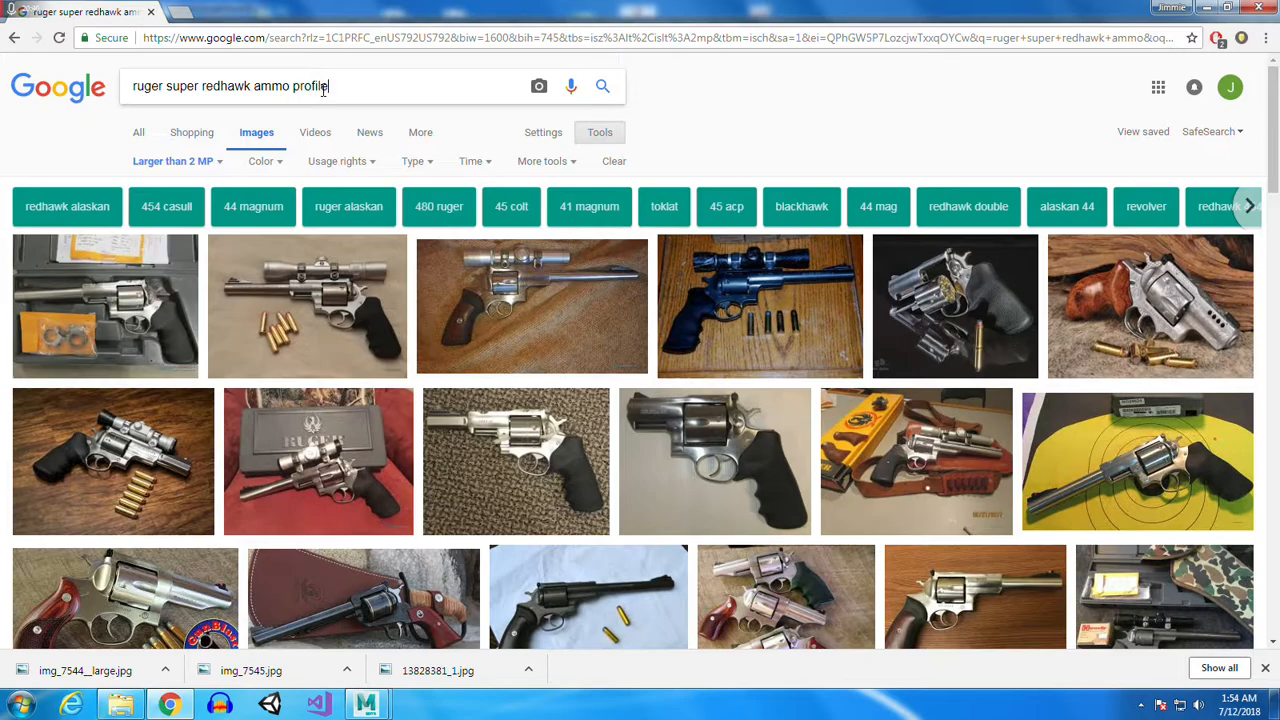
{"action": "type", "text": "e"}
{"action": "key", "text": "Return"}
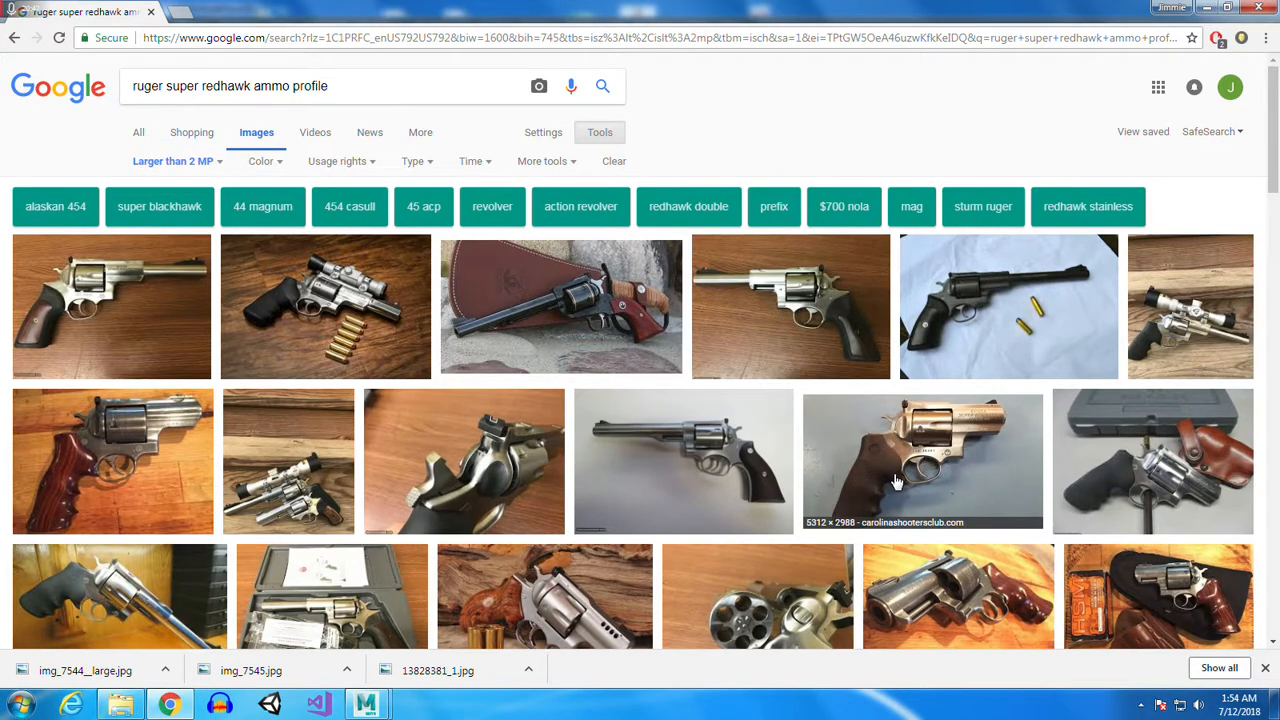
Open the Gemini Customs image of the revolver with upright cartridges in a new tab and examine the ammunition
{"action": "scroll", "coordinate": [896, 482], "scroll_direction": "down", "scroll_amount": 5}
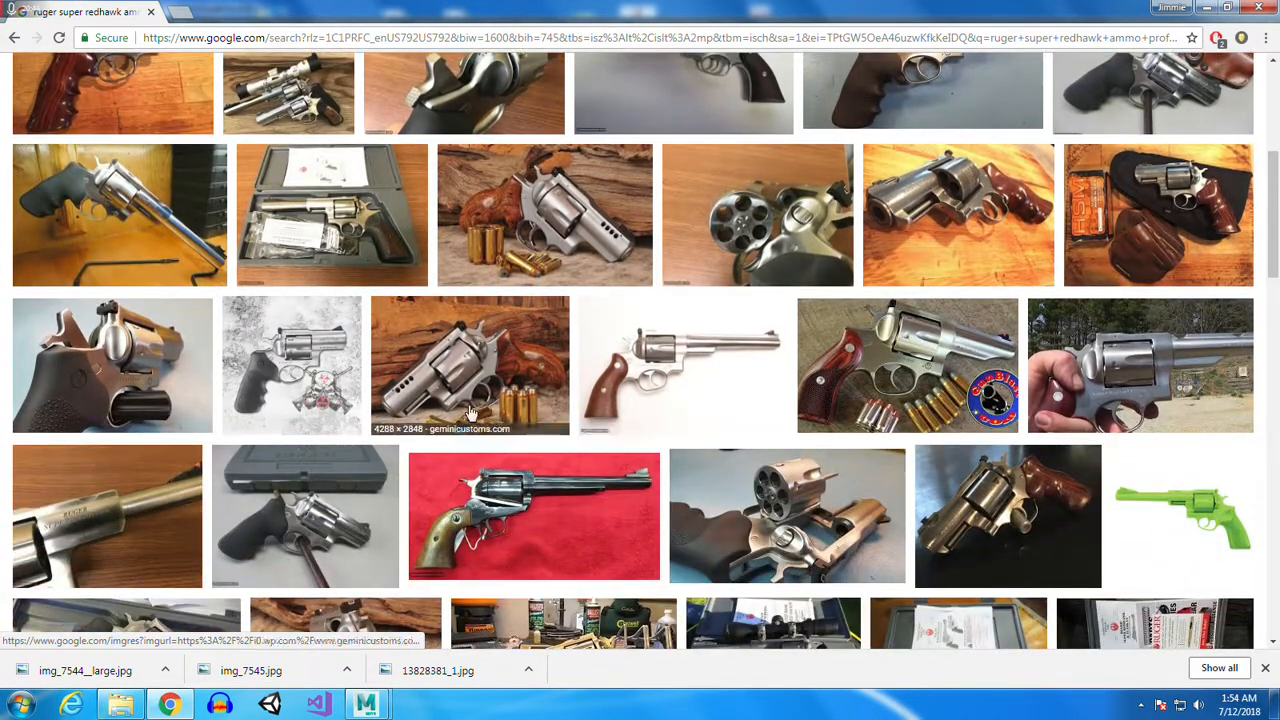
{"action": "right_click", "coordinate": [537, 404]}
{"action": "left_click", "coordinate": [572, 409]}
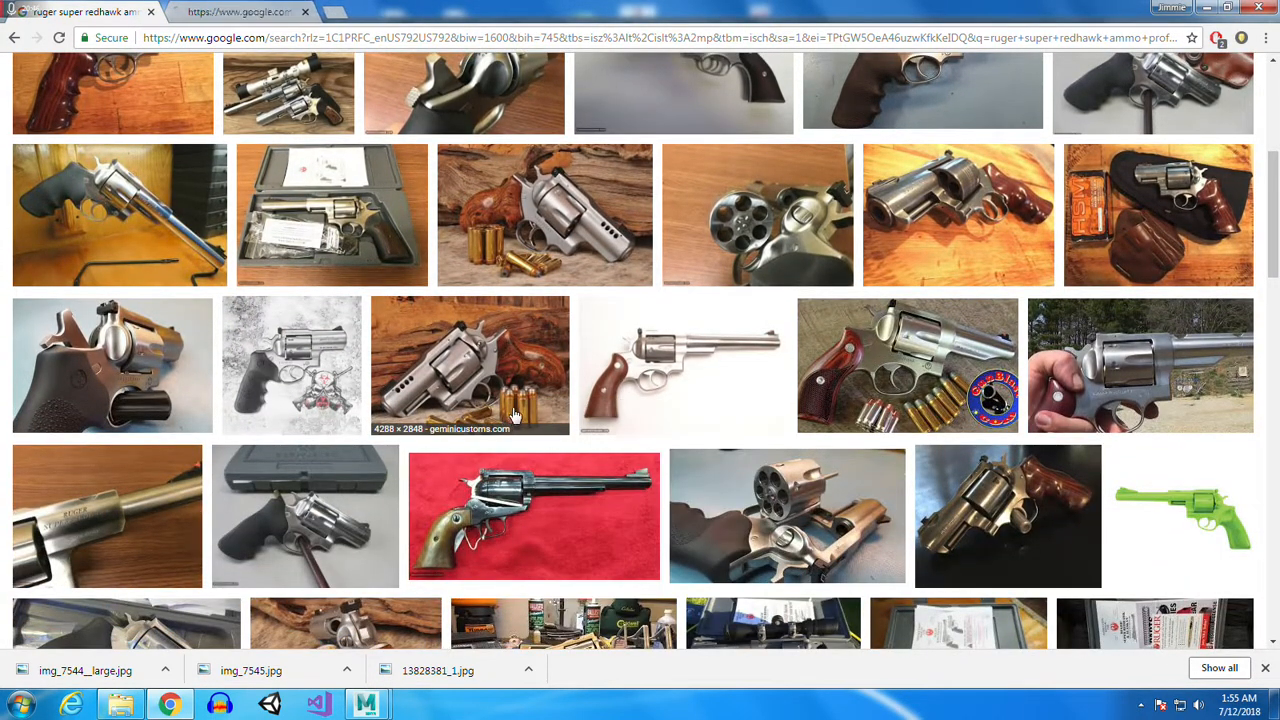
{"action": "left_click", "coordinate": [240, 12]}
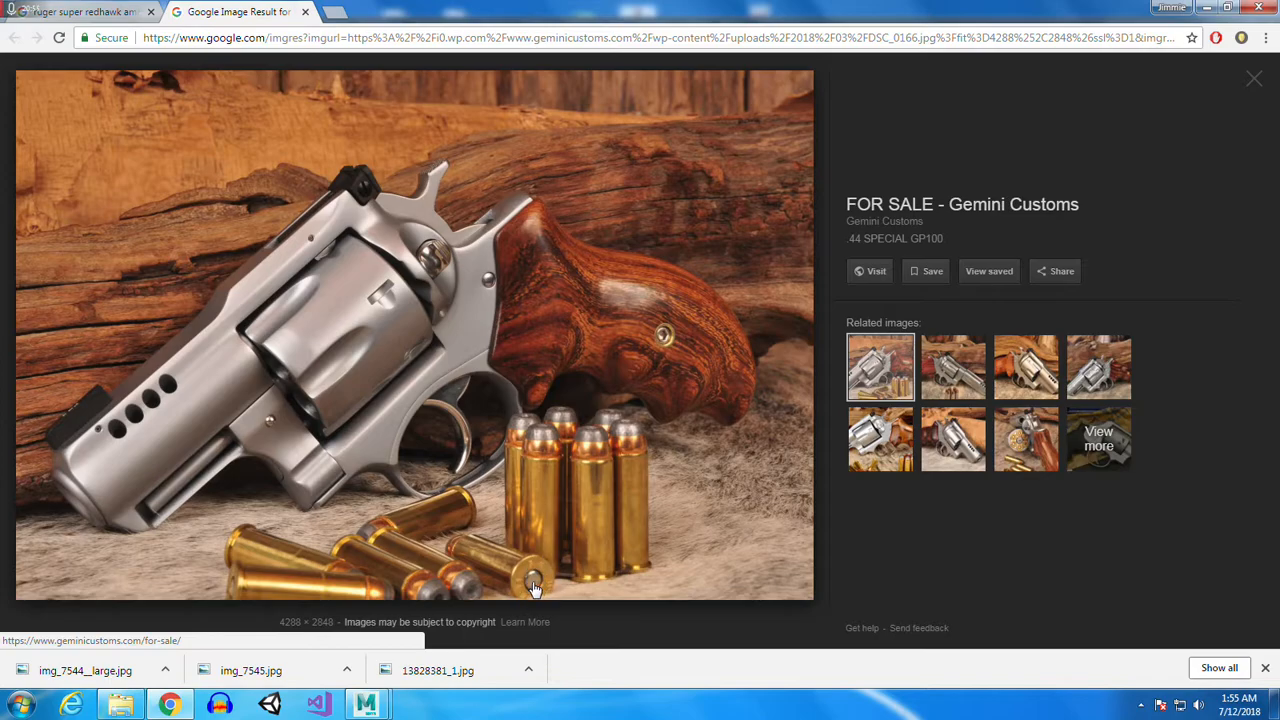
{"action": "left_click", "coordinate": [110, 11]}
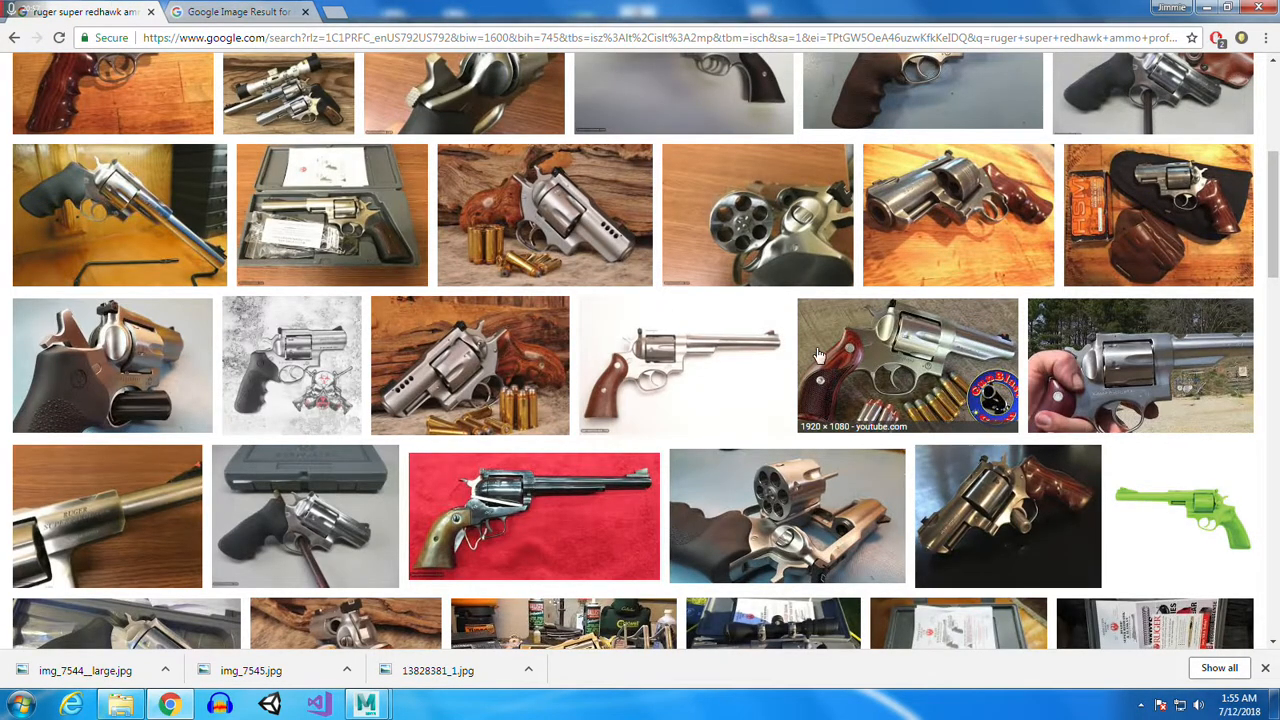
Find the image of the open revolver cylinder loaded with cartridges and open it in a new tab
{"action": "scroll", "coordinate": [858, 380], "scroll_direction": "down", "scroll_amount": 3}
{"action": "scroll", "coordinate": [858, 380], "scroll_direction": "down", "scroll_amount": 1}
{"action": "right_click", "coordinate": [369, 327]}
{"action": "left_click", "coordinate": [395, 336]}
{"action": "left_click", "coordinate": [370, 10]}
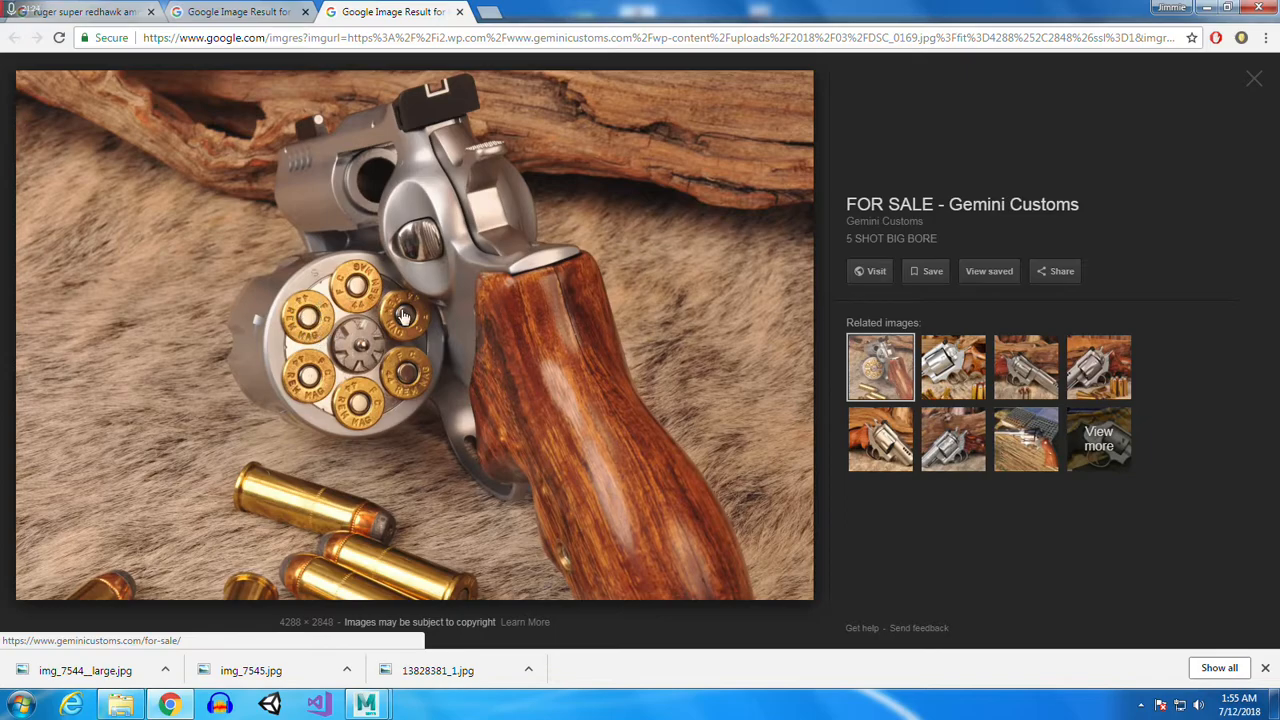
Save the open-cylinder image as a JPEG named ammo in the Tutorial folder
{"action": "right_click", "coordinate": [454, 315]}
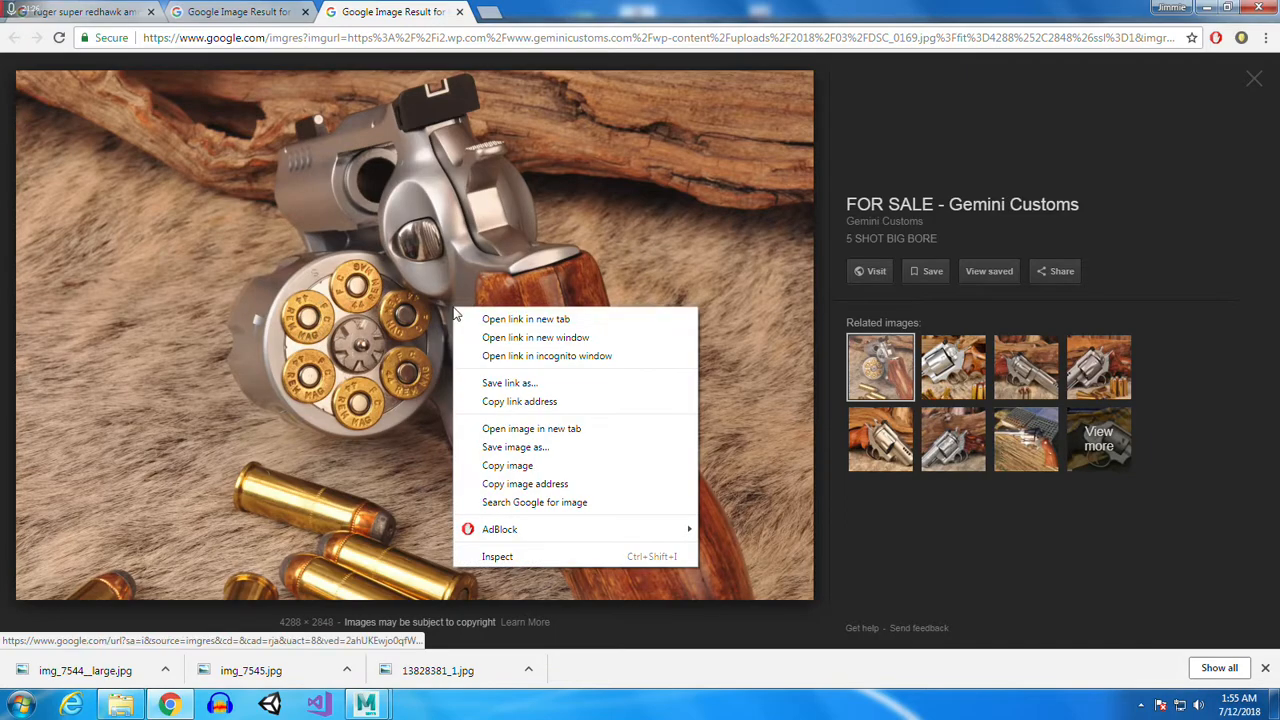
{"action": "left_click", "coordinate": [541, 450]}
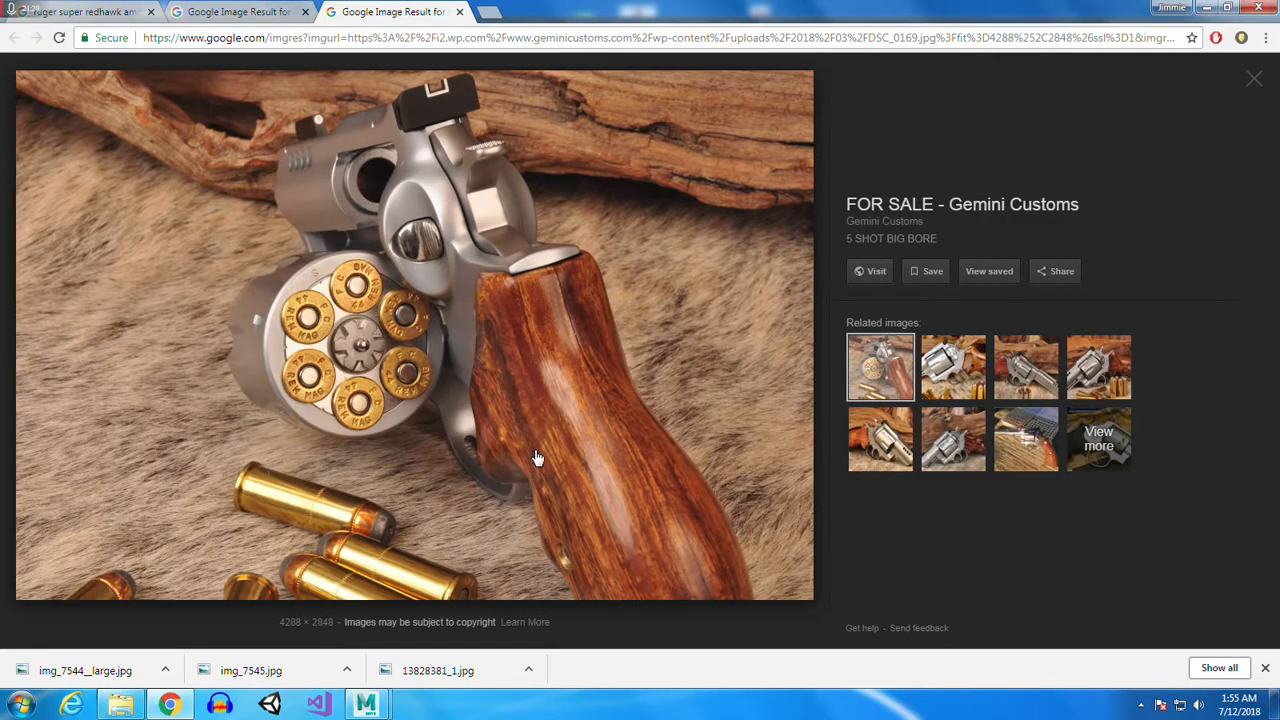
{"action": "type", "text": "ammo"}
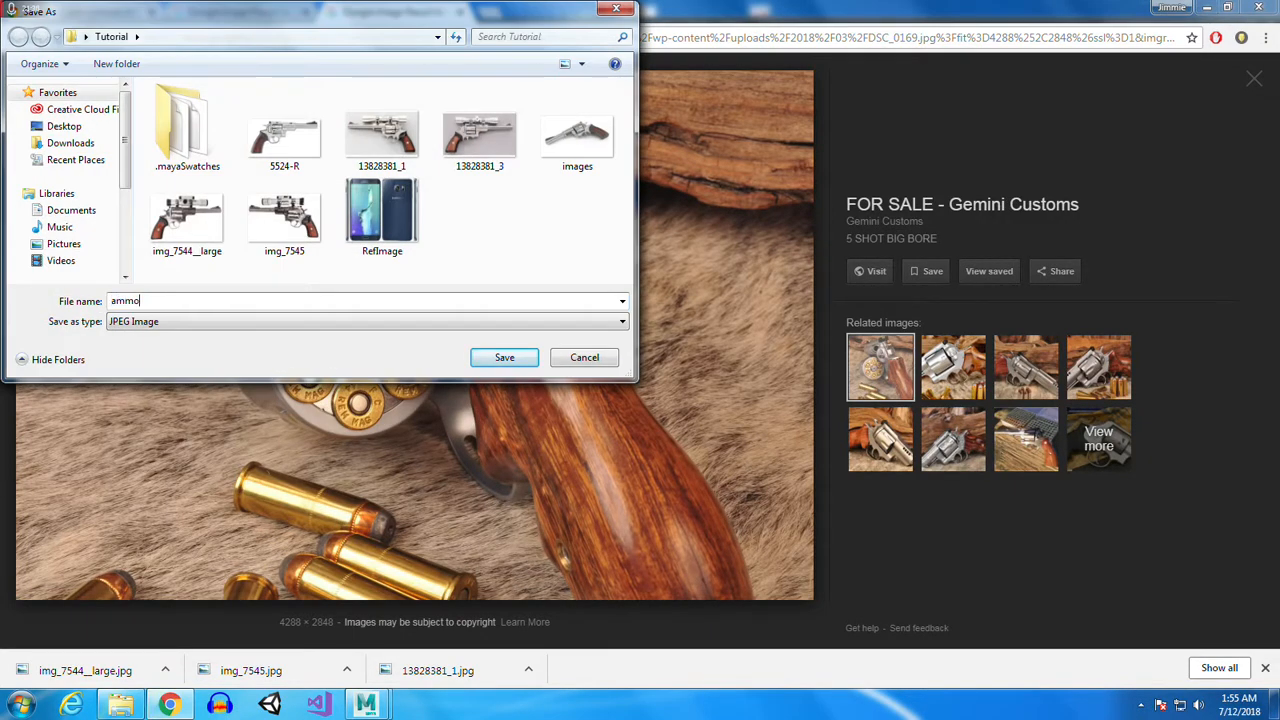
{"action": "left_click", "coordinate": [504, 357]}
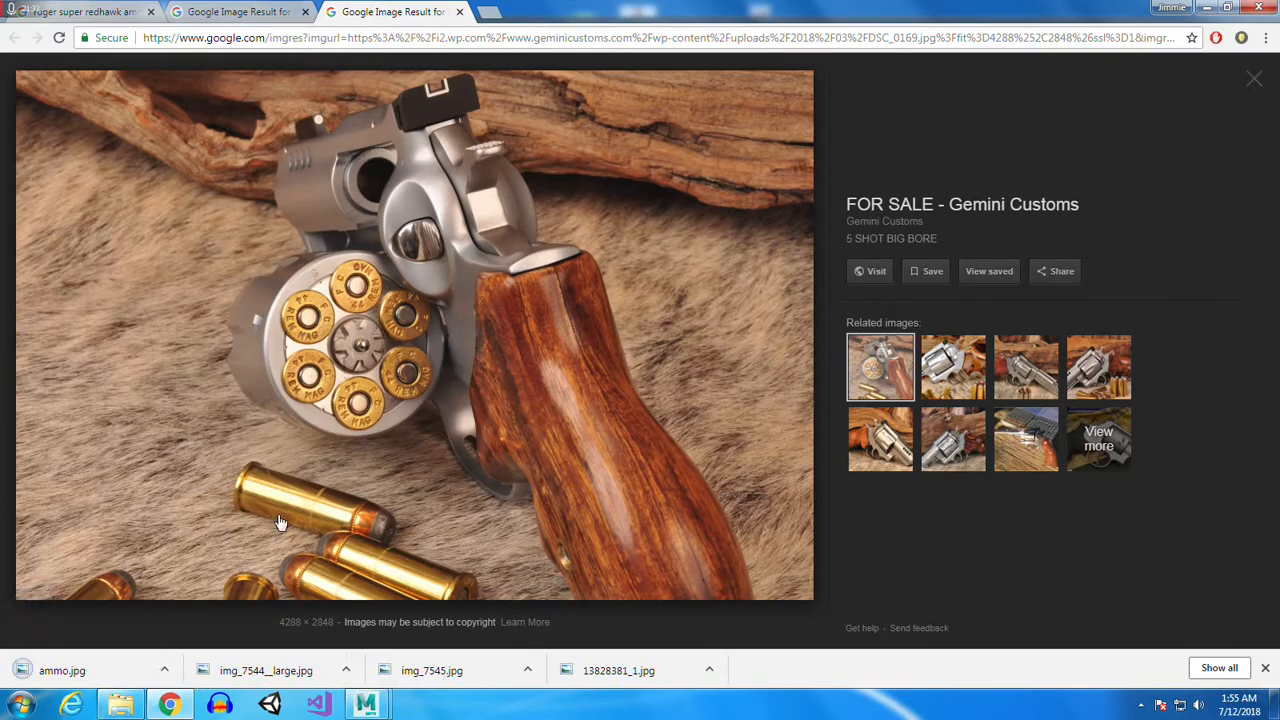
Try to close the running Maya session while switching between it and the ammunition images in Chrome
{"action": "mouse_move", "coordinate": [366, 705]}
{"action": "left_click", "coordinate": [459, 628]}
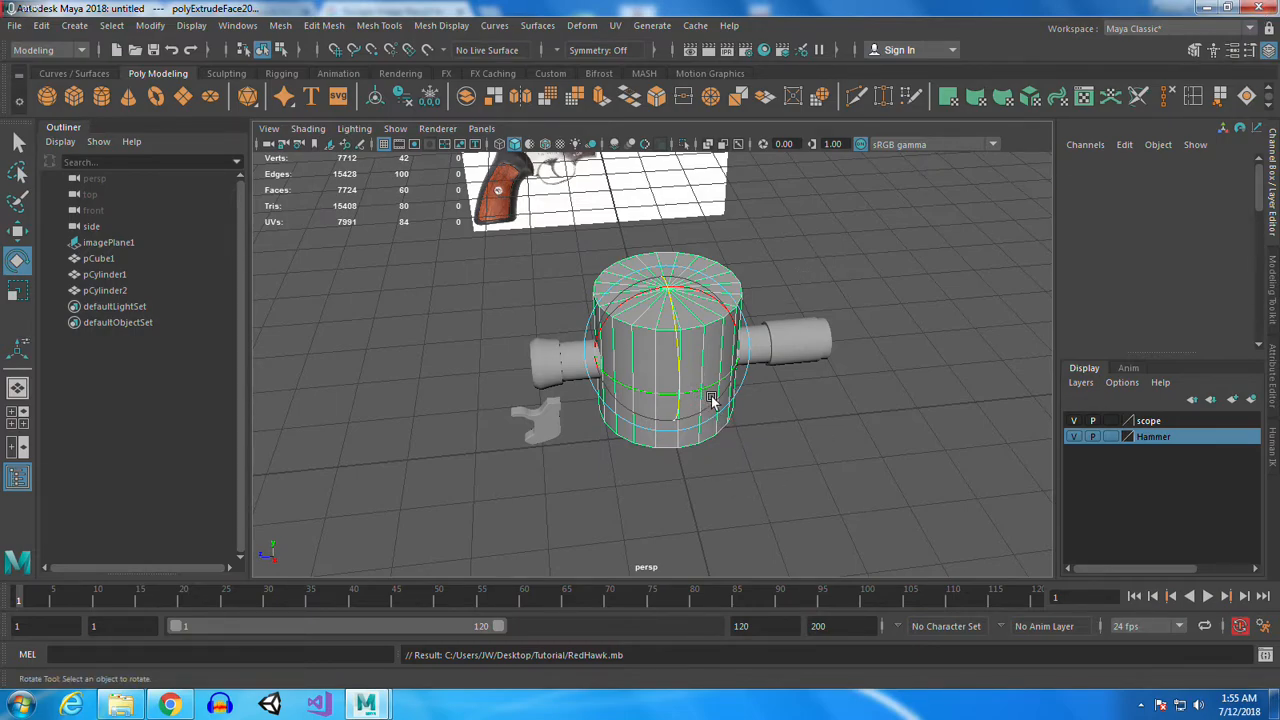
{"action": "left_click", "coordinate": [170, 705]}
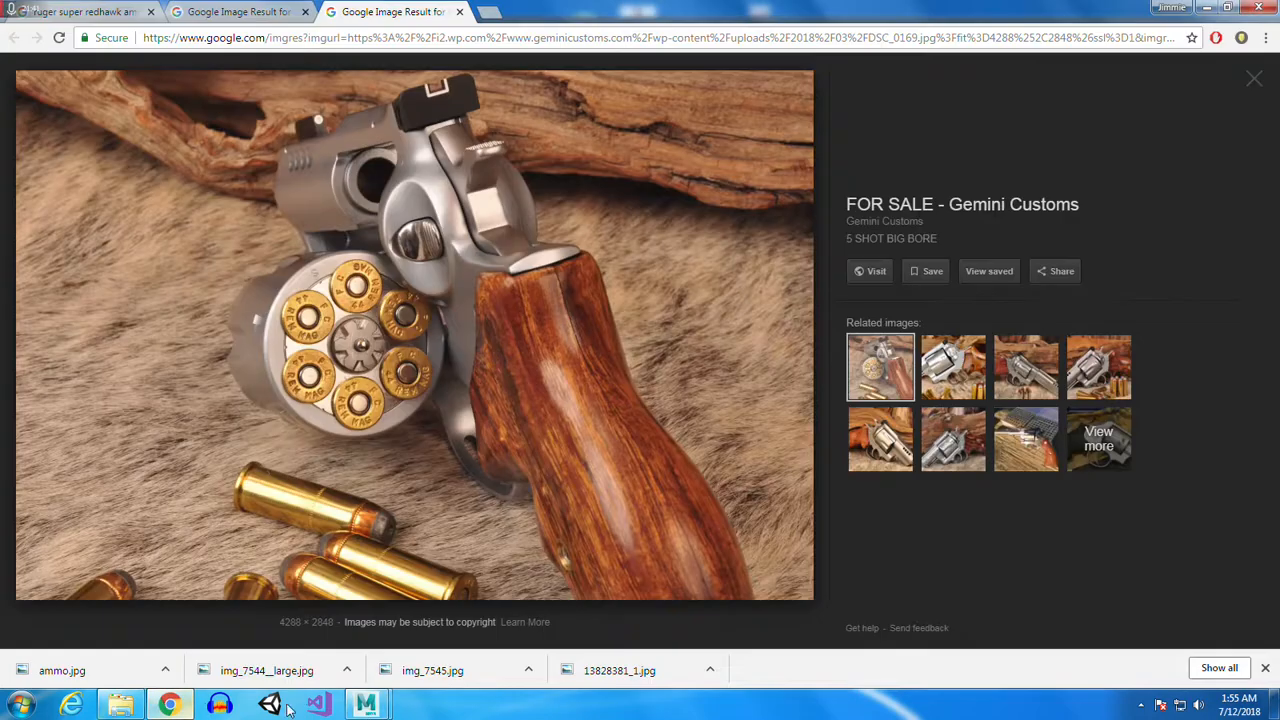
{"action": "right_click", "coordinate": [366, 705]}
{"action": "left_click", "coordinate": [337, 663]}
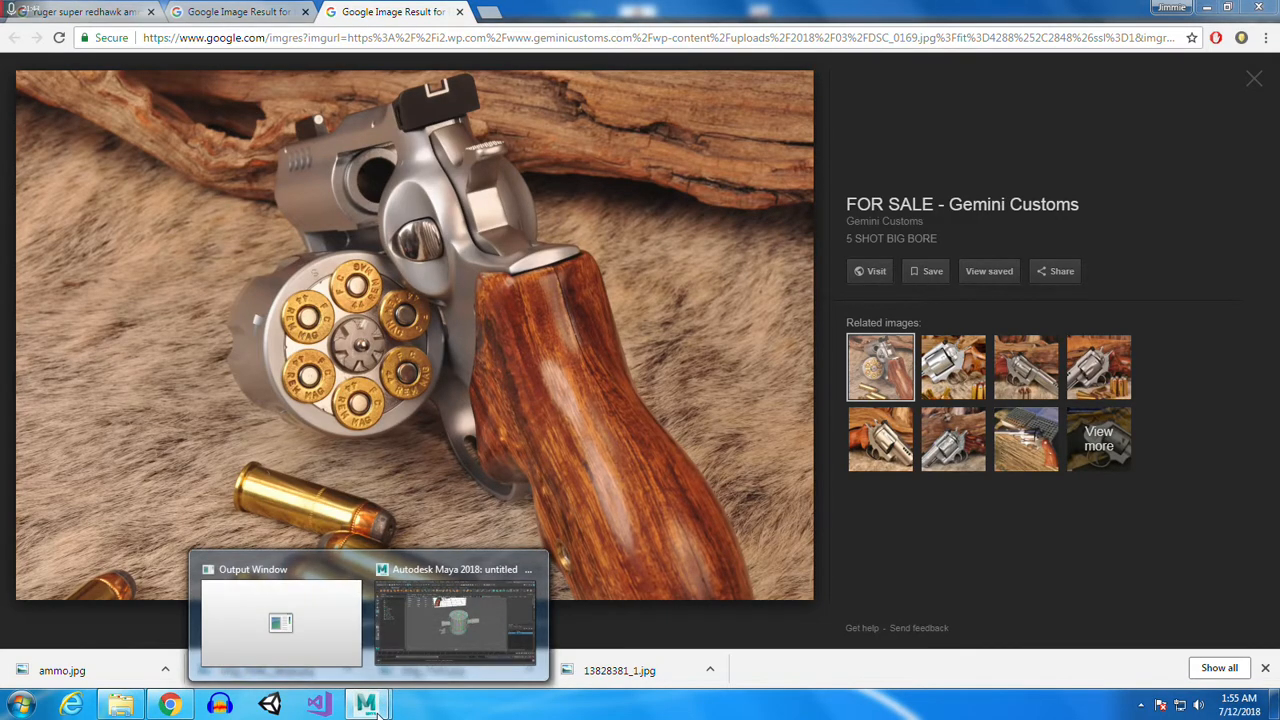
{"action": "right_click", "coordinate": [368, 705]}
{"action": "left_click", "coordinate": [337, 660]}
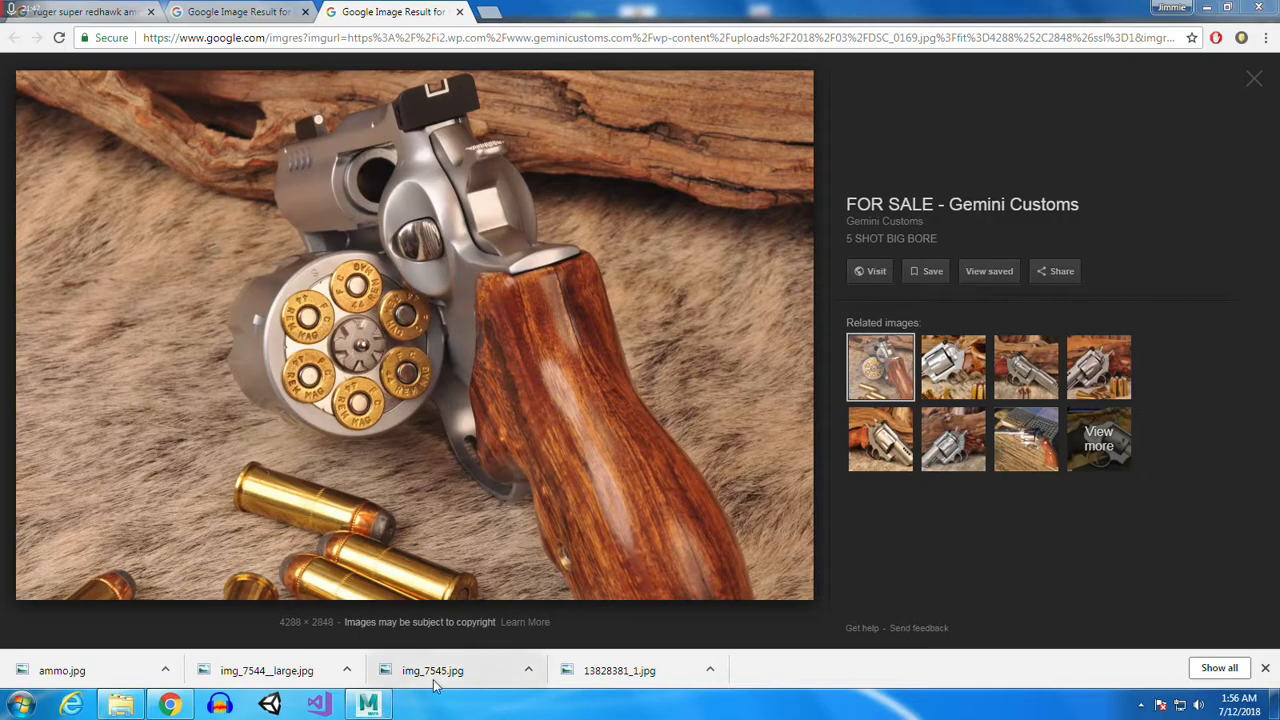
{"action": "key", "text": "Right"}
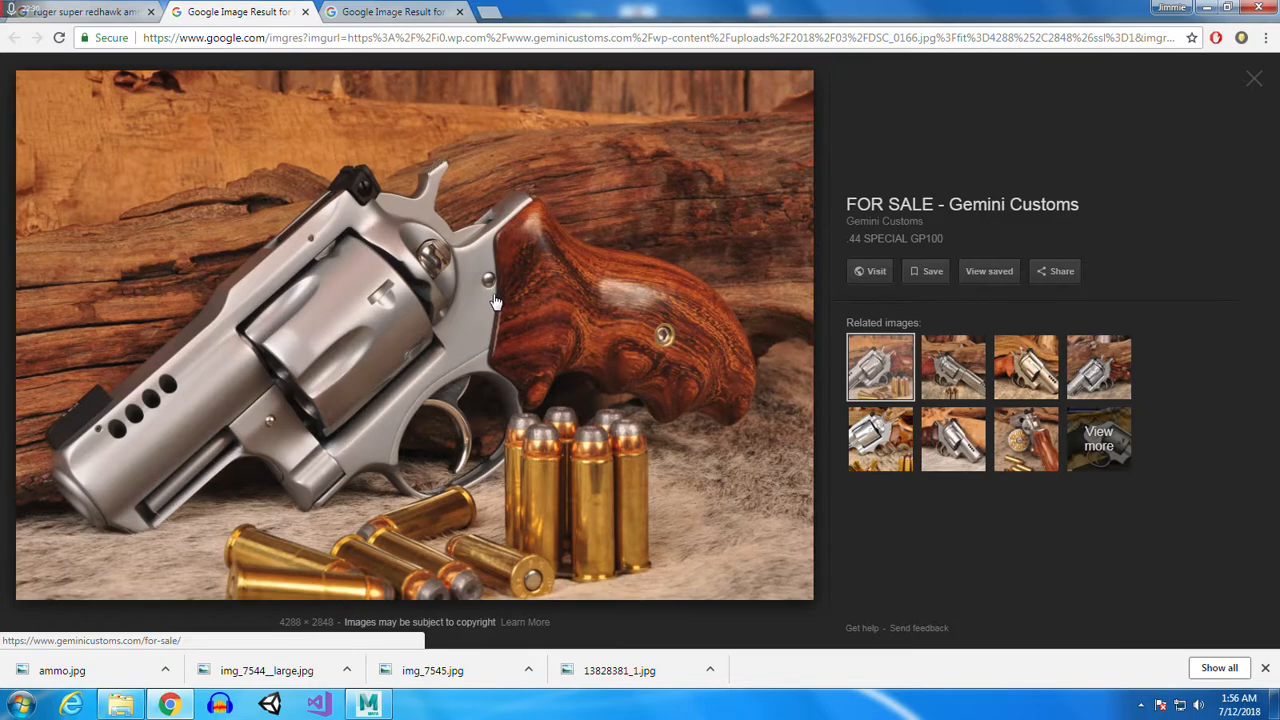
{"action": "left_click", "coordinate": [368, 705]}
{"action": "right_click", "coordinate": [368, 705]}
{"action": "left_click", "coordinate": [370, 705]}
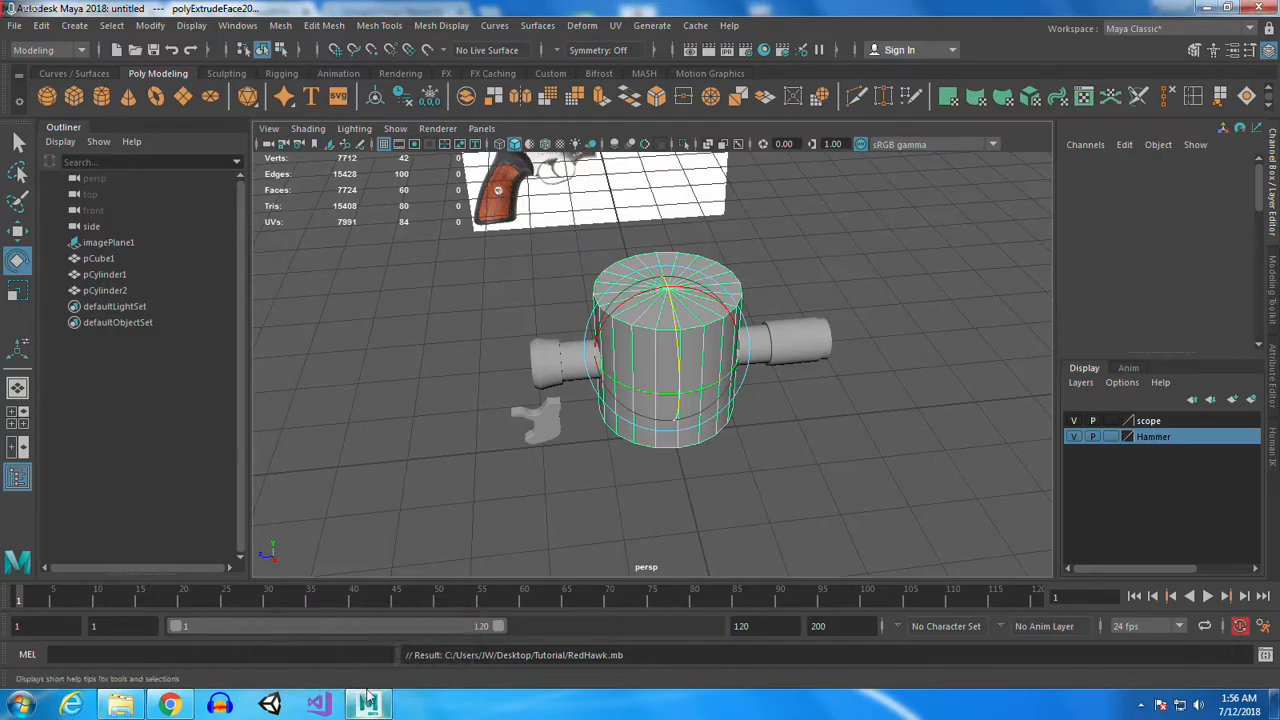
{"action": "left_click", "coordinate": [170, 704]}
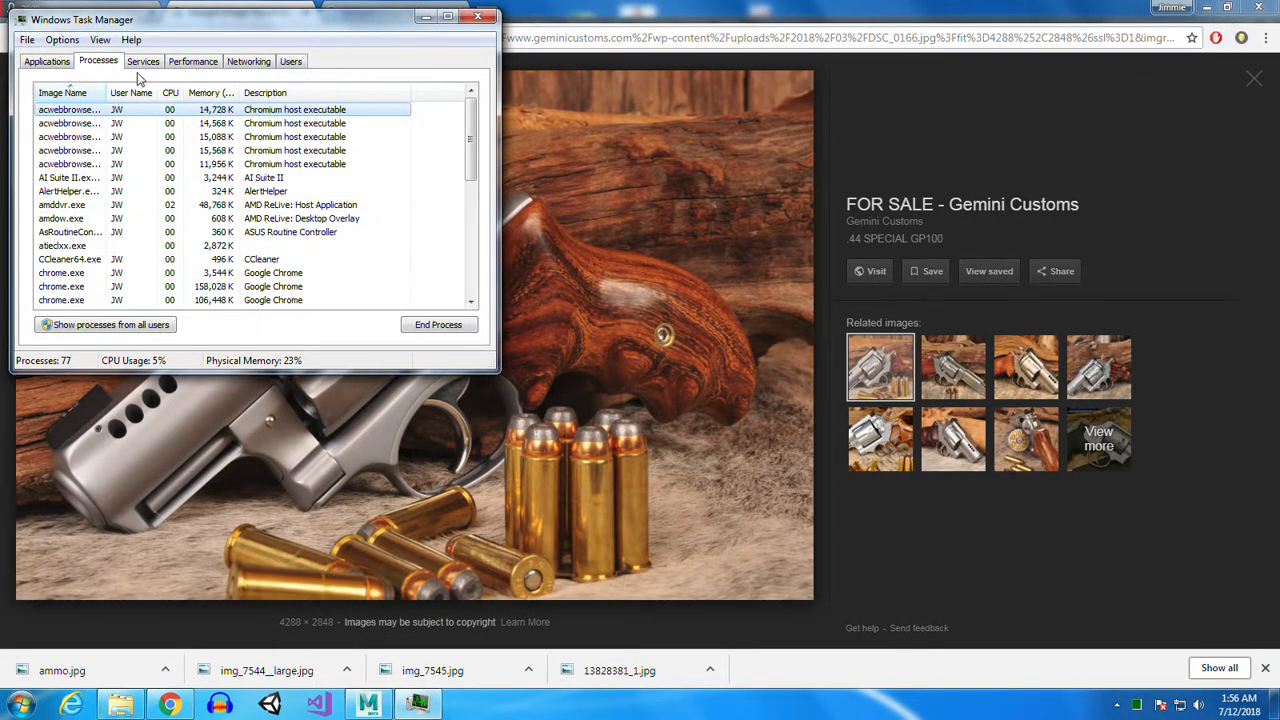
End the maya.exe process in Windows Task Manager, close Task Manager and dismiss the CCleaner update notice
{"action": "scroll", "coordinate": [472, 130], "scroll_direction": "down", "scroll_amount": 6}
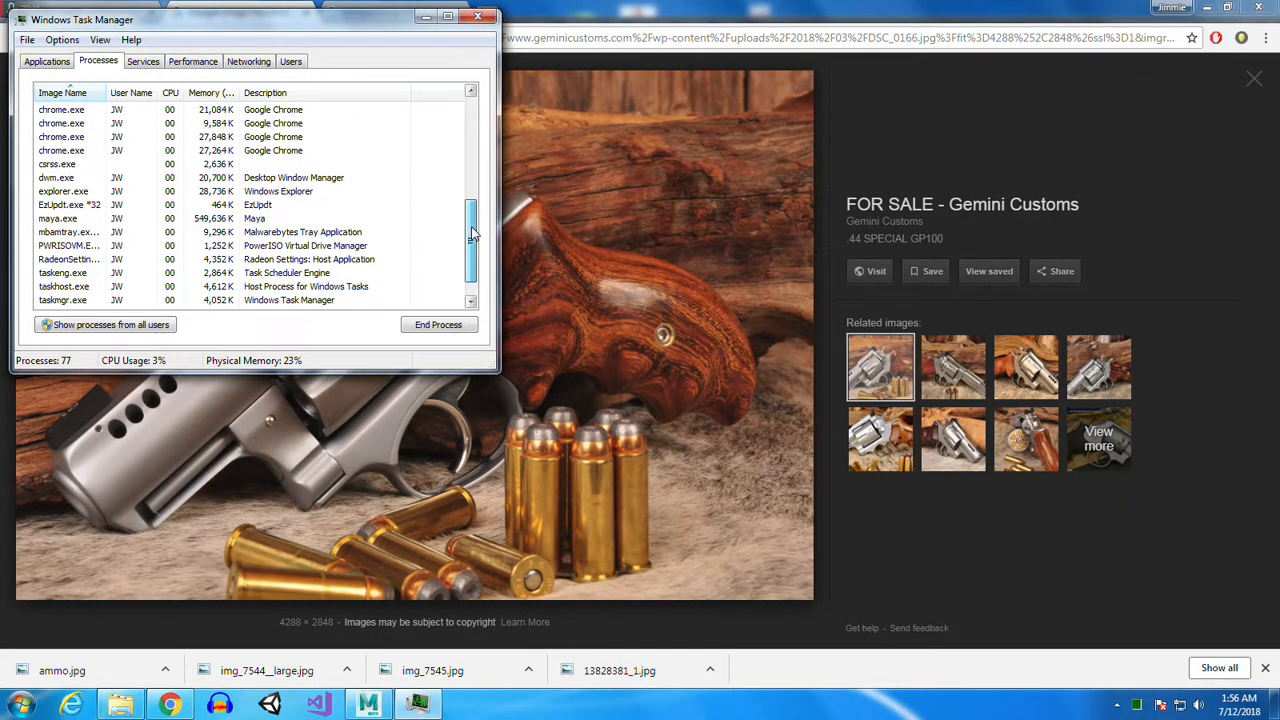
{"action": "left_click", "coordinate": [118, 218]}
{"action": "left_click", "coordinate": [438, 324]}
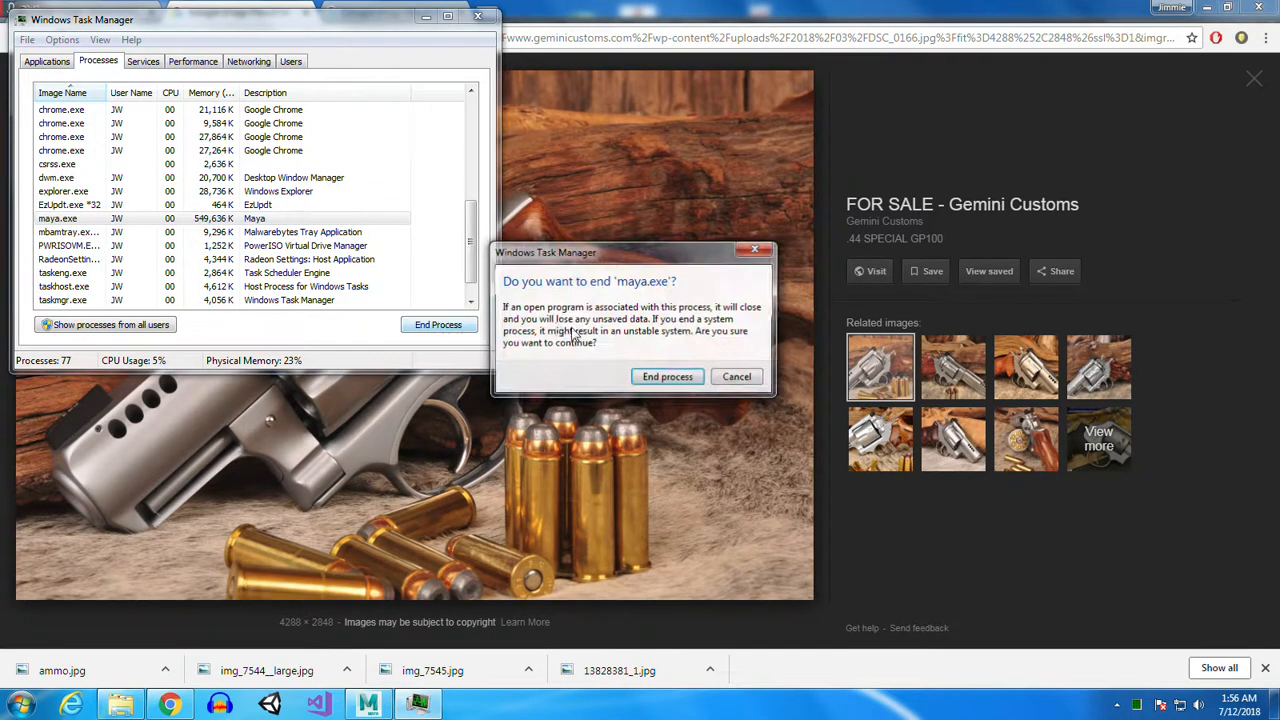
{"action": "left_click", "coordinate": [671, 380]}
{"action": "left_click", "coordinate": [478, 17]}
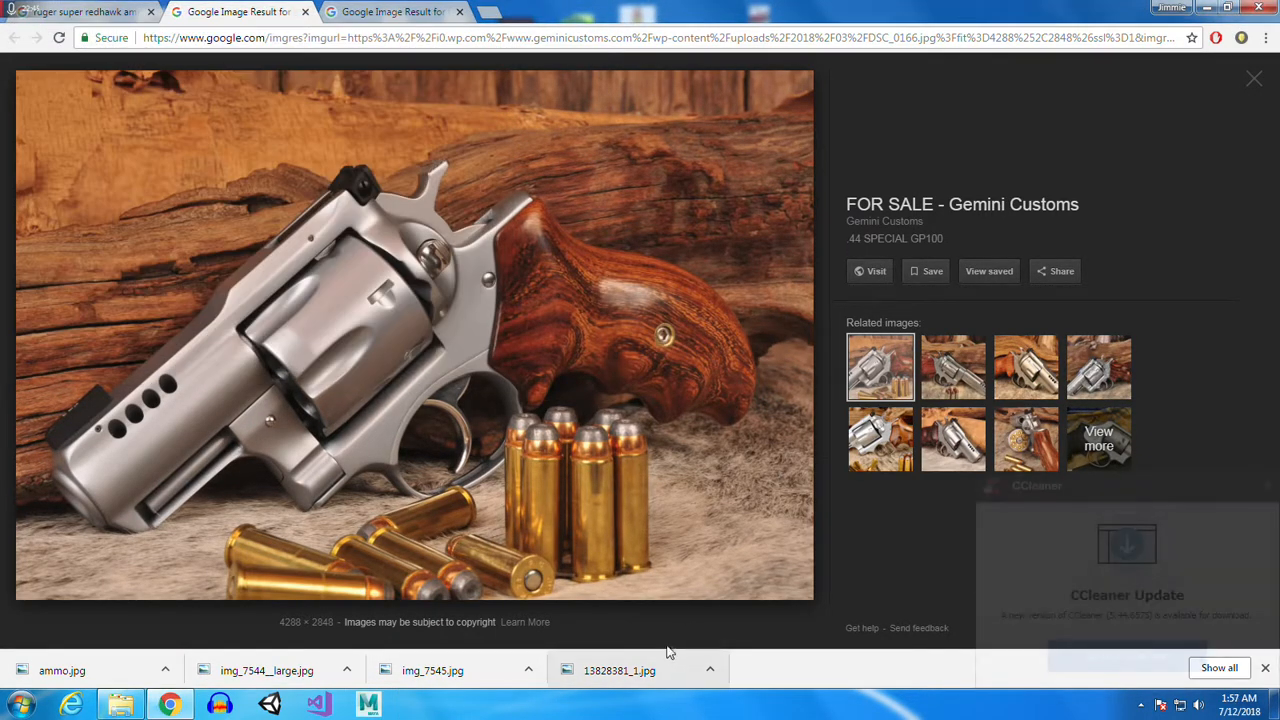
{"action": "left_click", "coordinate": [1267, 485]}
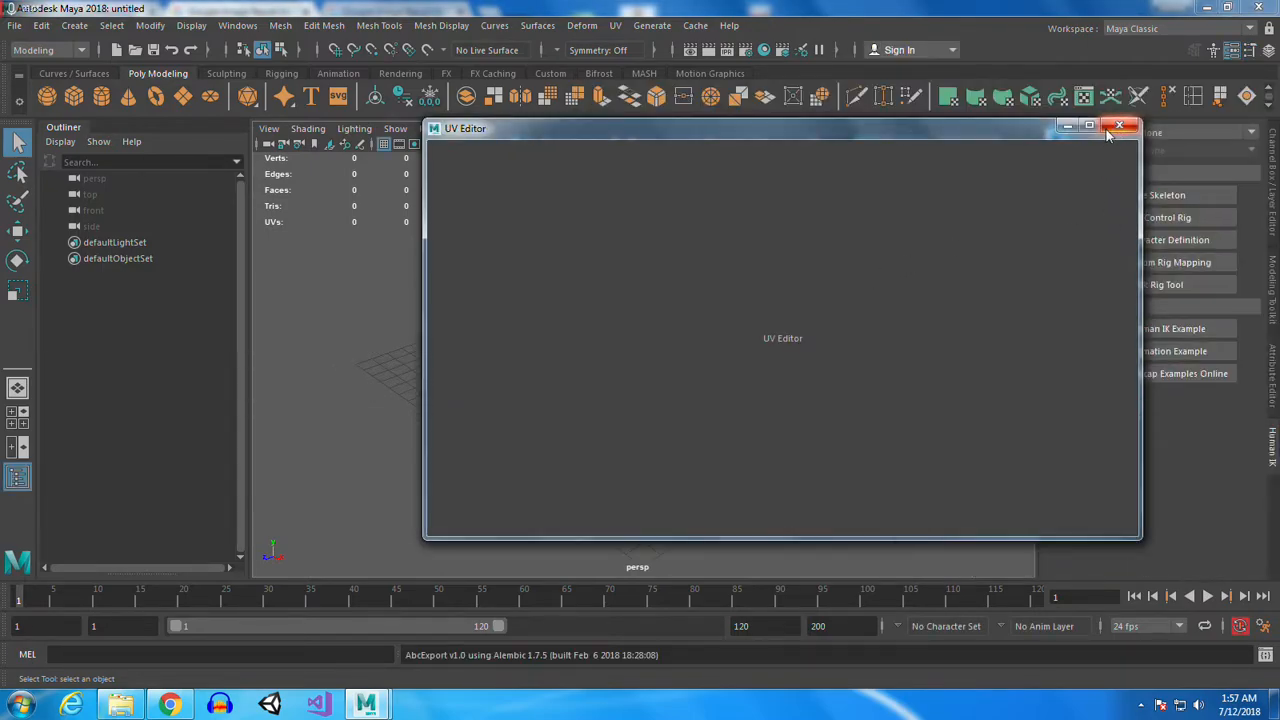
Close the UV Editor in the restarted Maya and open RedHawk.mb from the Tutorial folder on the Desktop
{"action": "left_click", "coordinate": [1130, 124]}
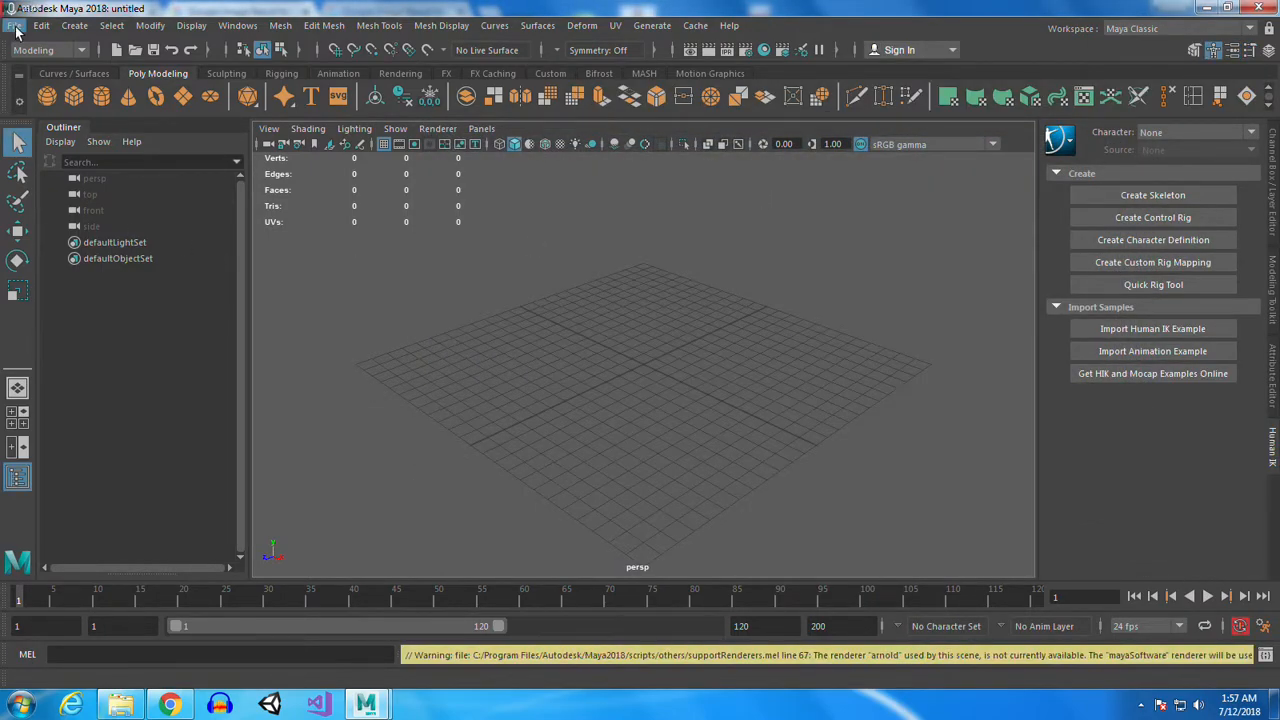
{"action": "left_click", "coordinate": [15, 25]}
{"action": "mouse_move", "coordinate": [89, 563]}
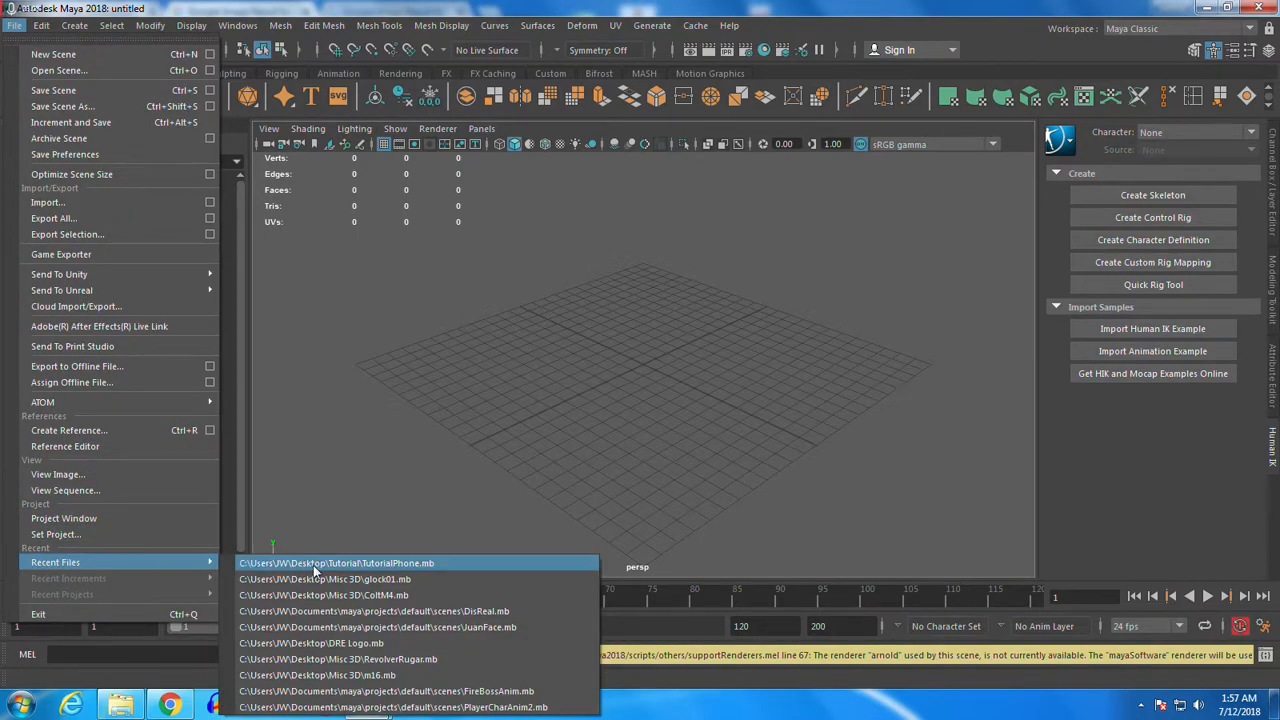
{"action": "left_click", "coordinate": [60, 70]}
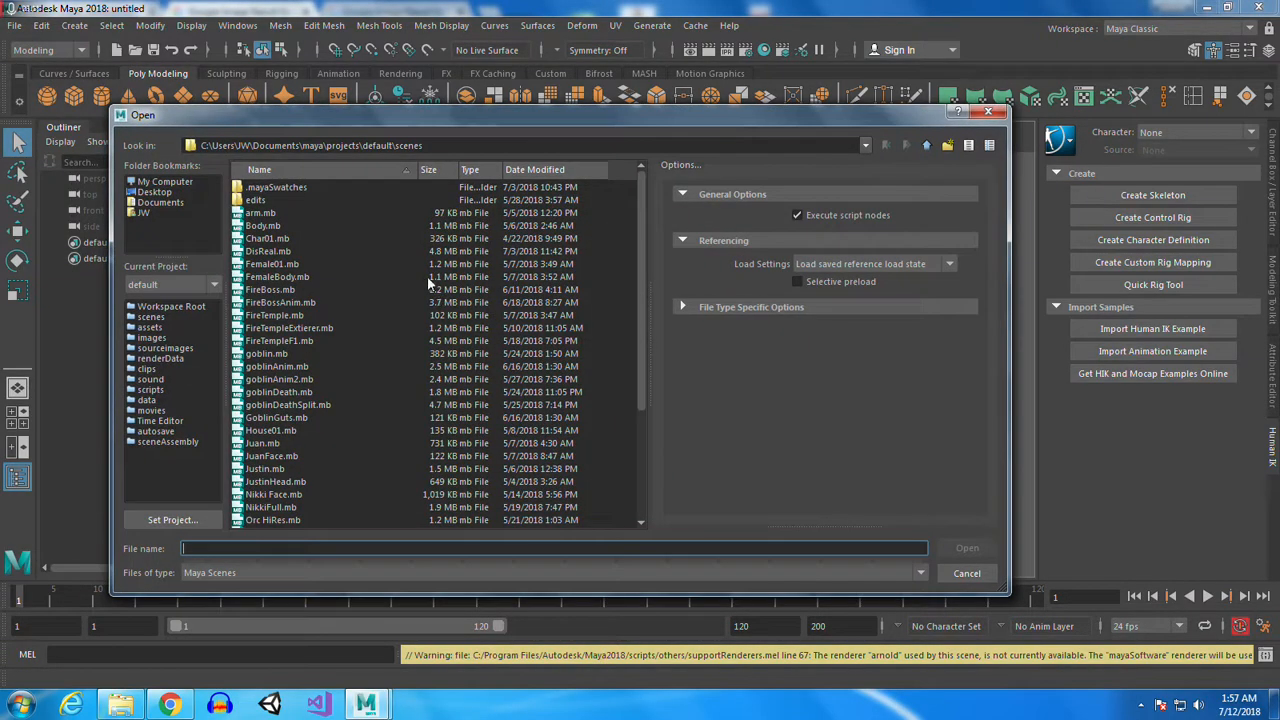
{"action": "left_click", "coordinate": [145, 193]}
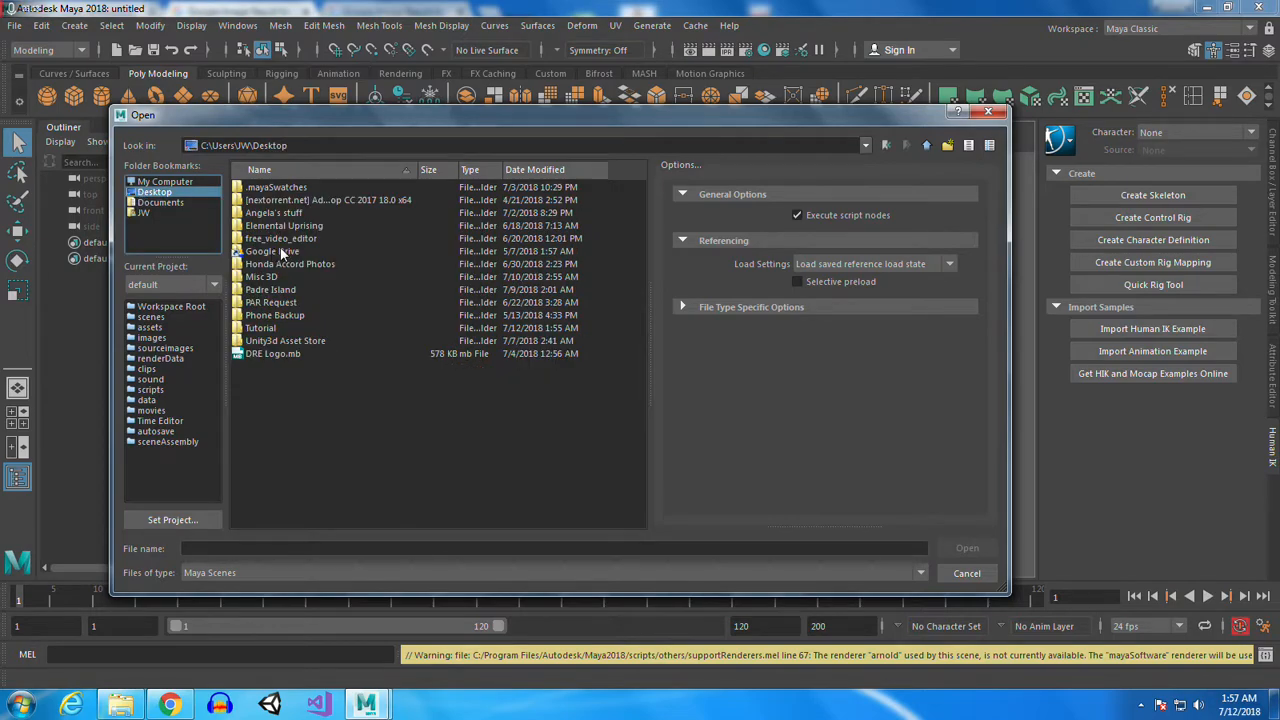
{"action": "double_click", "coordinate": [272, 327]}
{"action": "double_click", "coordinate": [263, 201]}
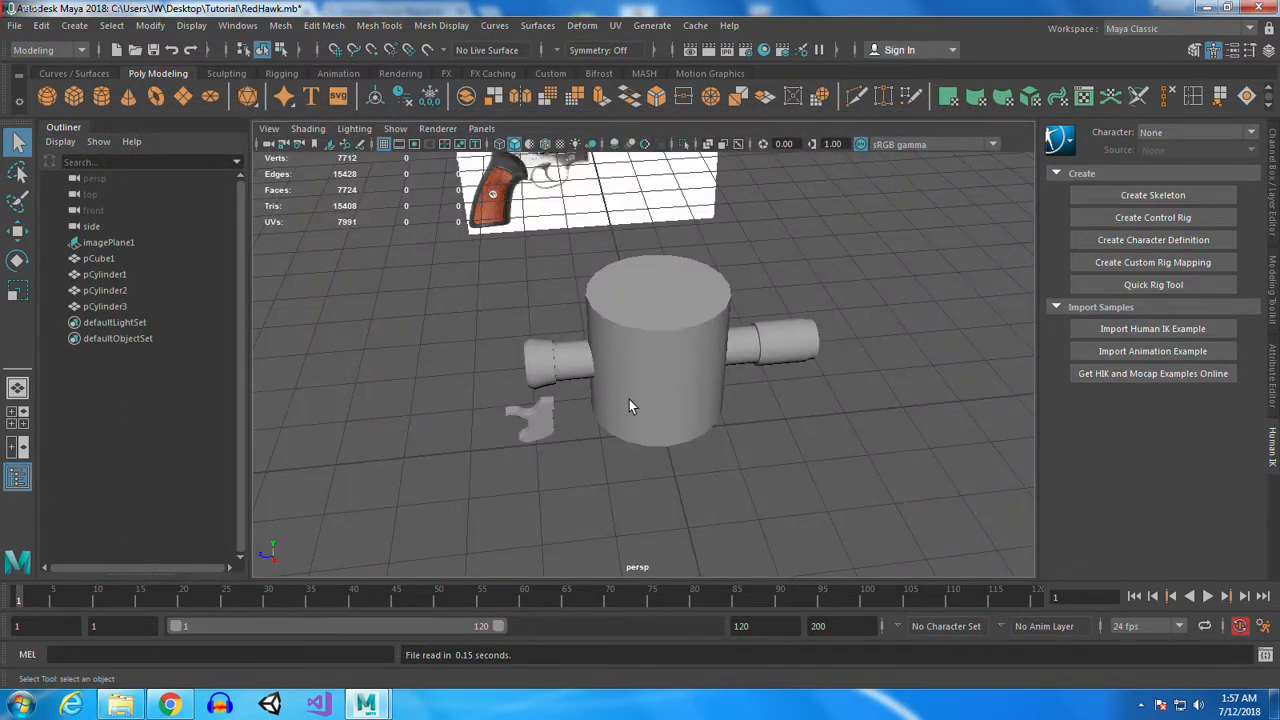
Select the large cylinder around the scope and set its Rotate Z to 90
{"action": "left_click", "coordinate": [630, 398]}
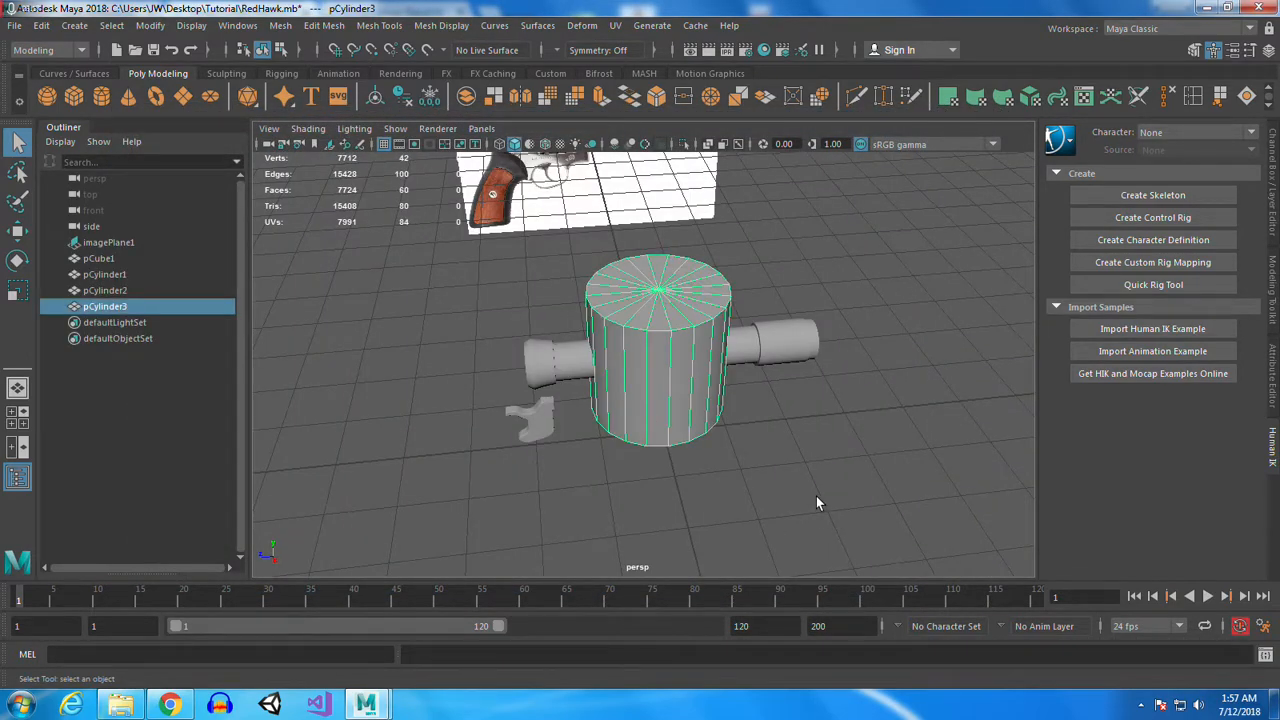
{"action": "left_click", "coordinate": [1274, 175]}
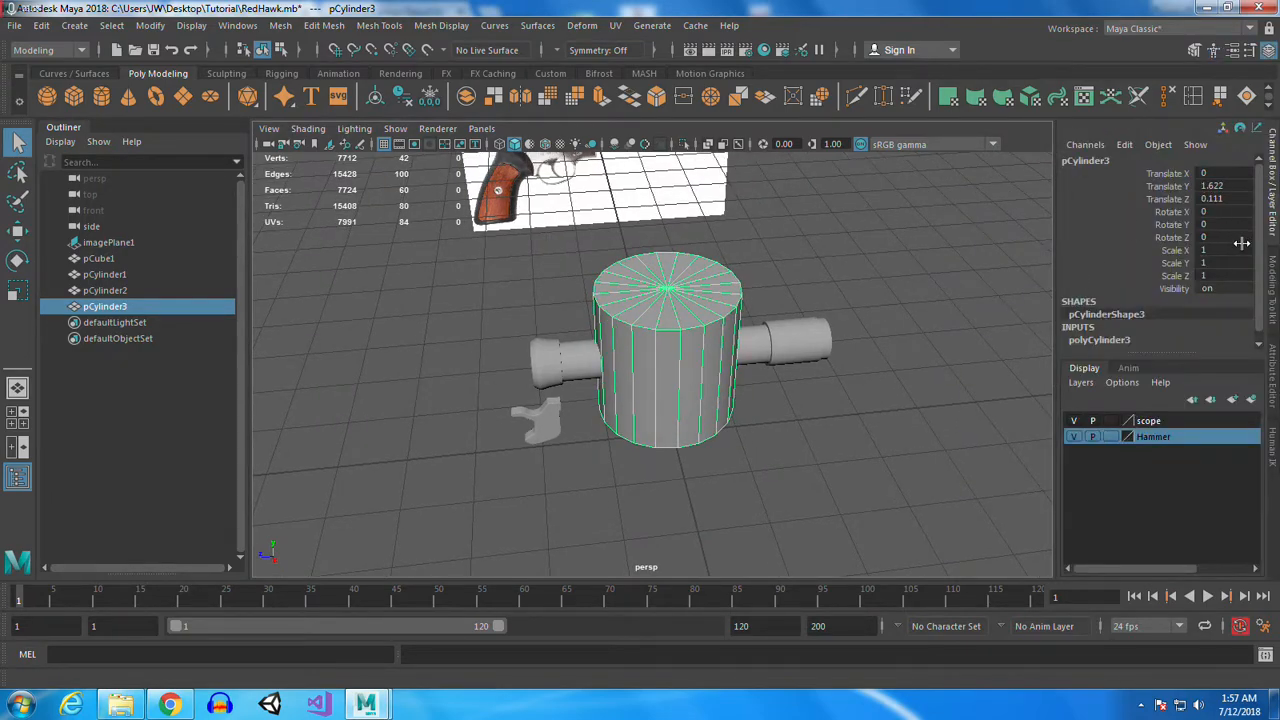
{"action": "key", "text": "e"}
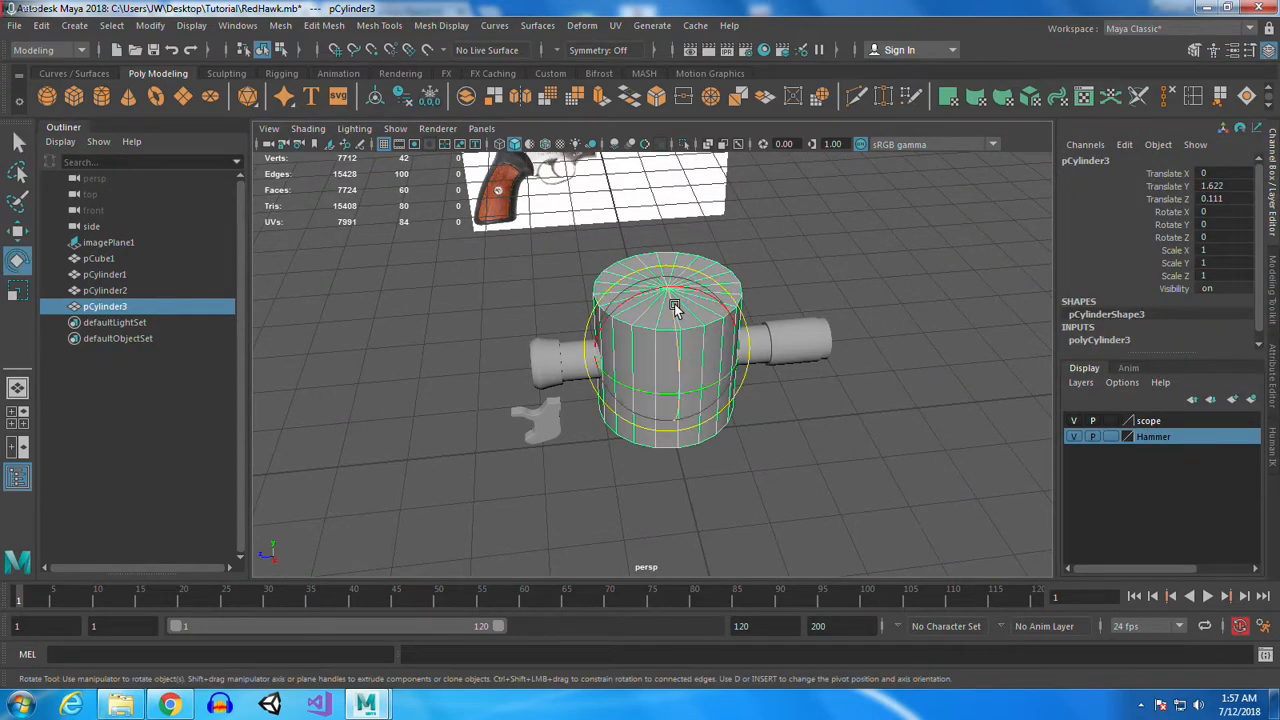
{"action": "left_click_drag", "start_coordinate": [674, 306], "coordinate": [783, 404]}
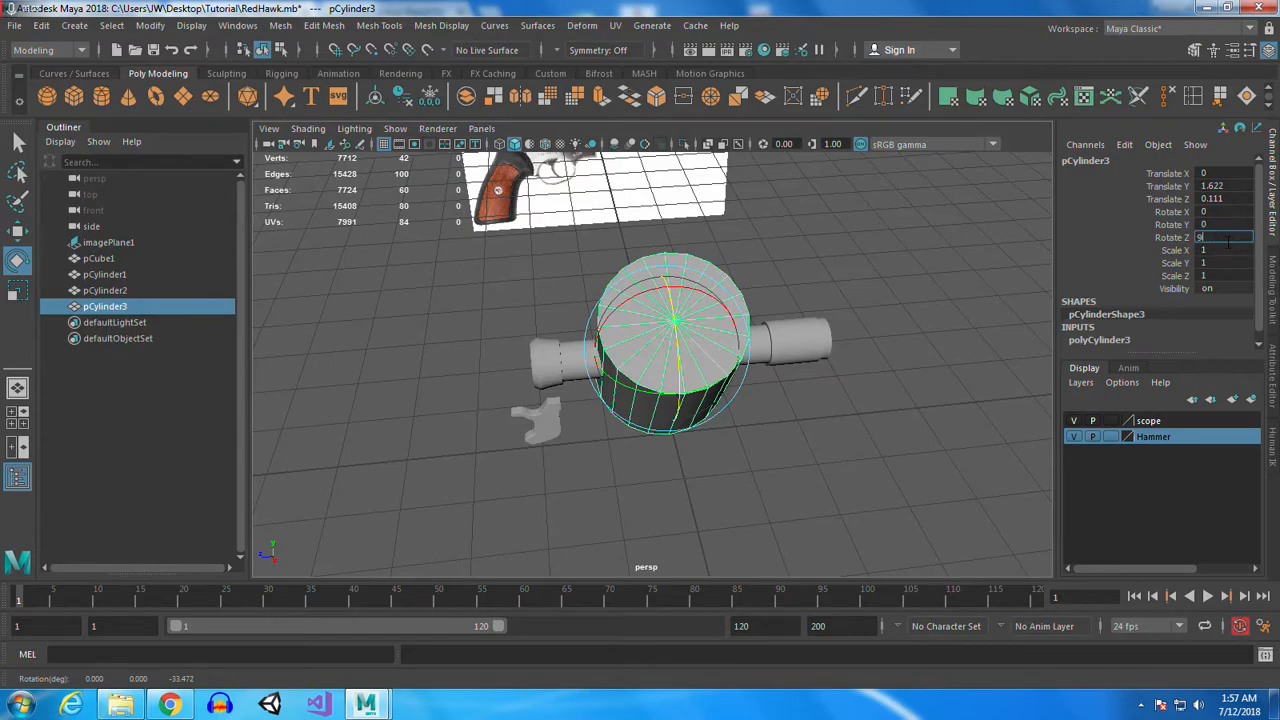
{"action": "type", "text": "0"}
{"action": "key", "text": "Return"}
In the side view, scale the cylinder uniformly to about 0.222 and center it over the turret at about Y 1.628, Z 0.127
{"action": "left_click_drag", "start_coordinate": [863, 454], "coordinate": [855, 521]}
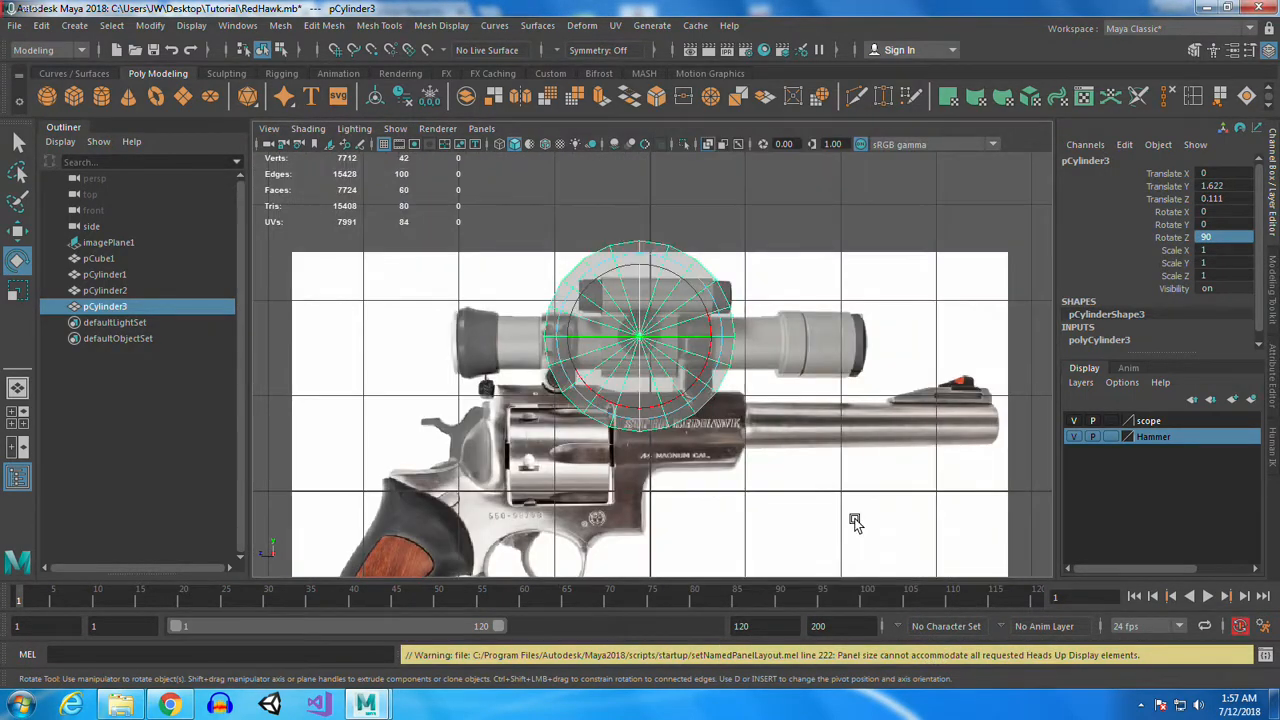
{"action": "key", "text": "f"}
{"action": "key", "text": "r"}
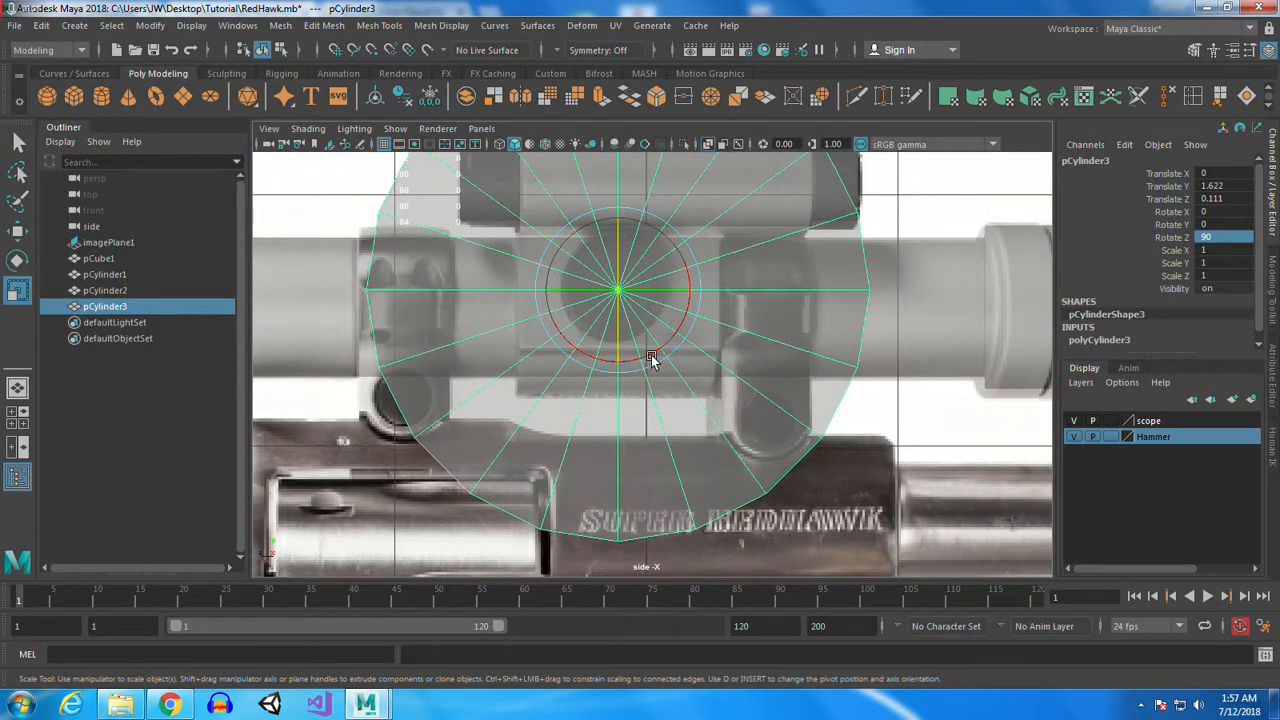
{"action": "left_click_drag", "start_coordinate": [618, 292], "coordinate": [278, 307]}
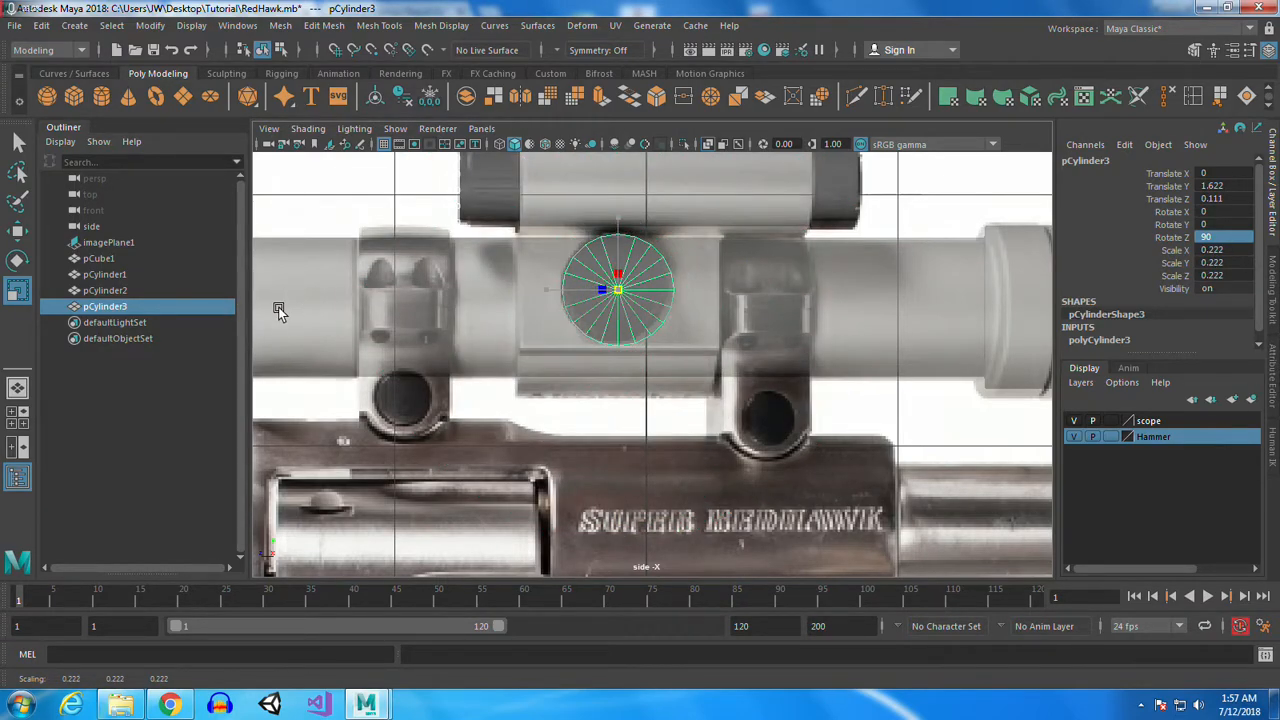
{"action": "key", "text": "w"}
{"action": "left_click_drag", "start_coordinate": [618, 290], "coordinate": [622, 288]}
Lengthen the turret cylinder along its own axis to a Scale Y of about 0.528 so it protrudes from both scope sides
{"action": "key", "text": "space"}
{"action": "key", "text": "space"}
{"action": "left_click_drag", "start_coordinate": [566, 429], "coordinate": [716, 420], "text": "alt"}
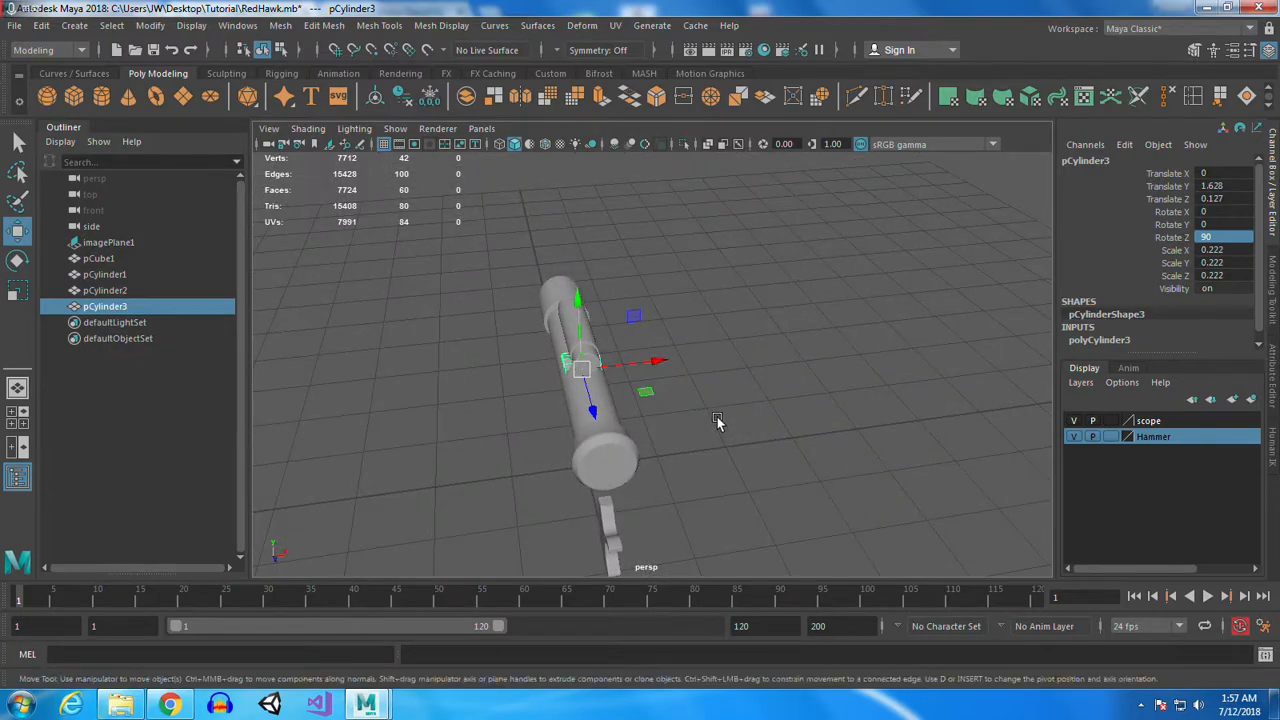
{"action": "key", "text": "r"}
{"action": "left_click_drag", "start_coordinate": [512, 377], "coordinate": [412, 390]}
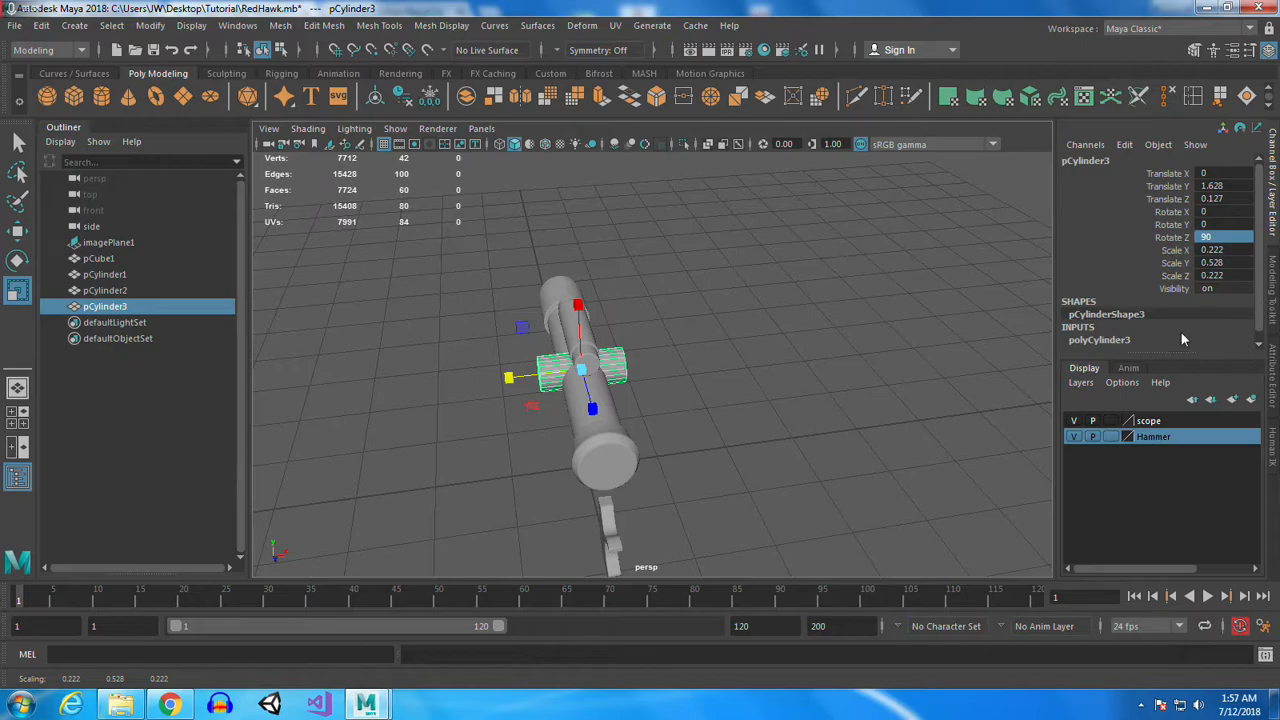
Set the turret cylinder's Subdivisions Axis to 8
{"action": "left_click", "coordinate": [1100, 340]}
{"action": "scroll", "coordinate": [1200, 300], "scroll_direction": "down", "scroll_amount": 3}
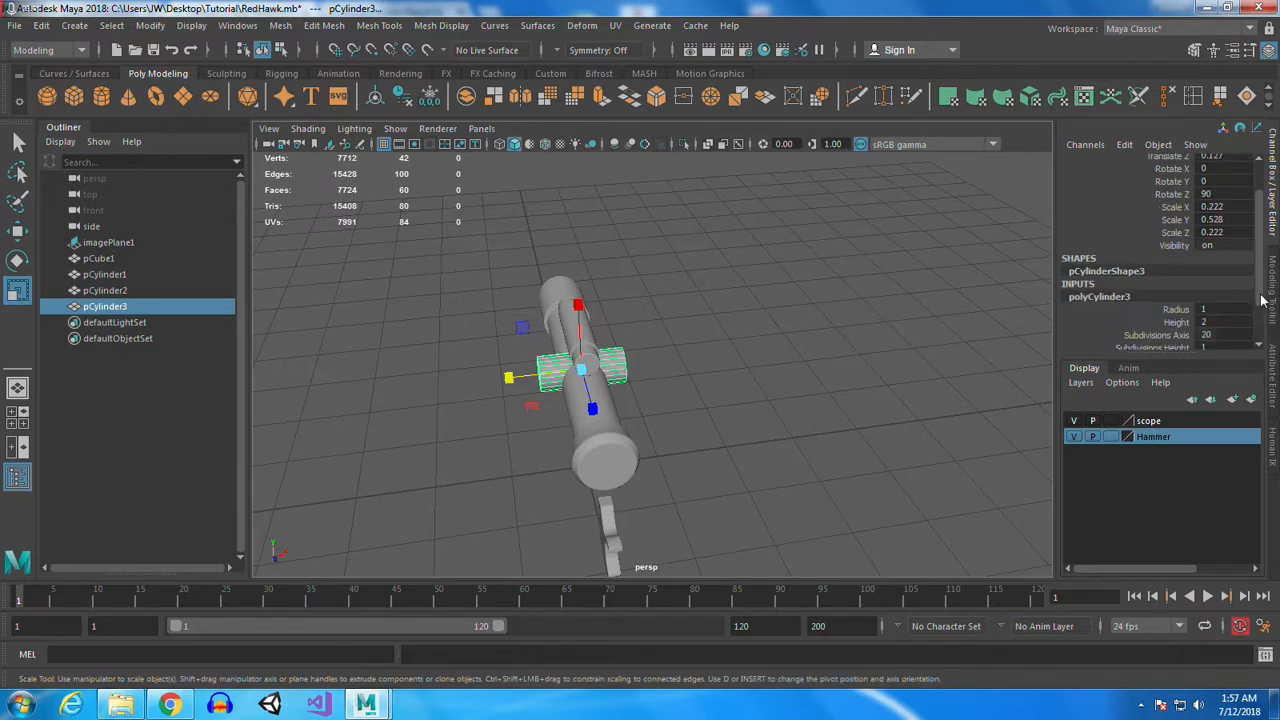
{"action": "left_click", "coordinate": [1205, 281]}
{"action": "type", "text": "8"}
{"action": "key", "text": "Return"}
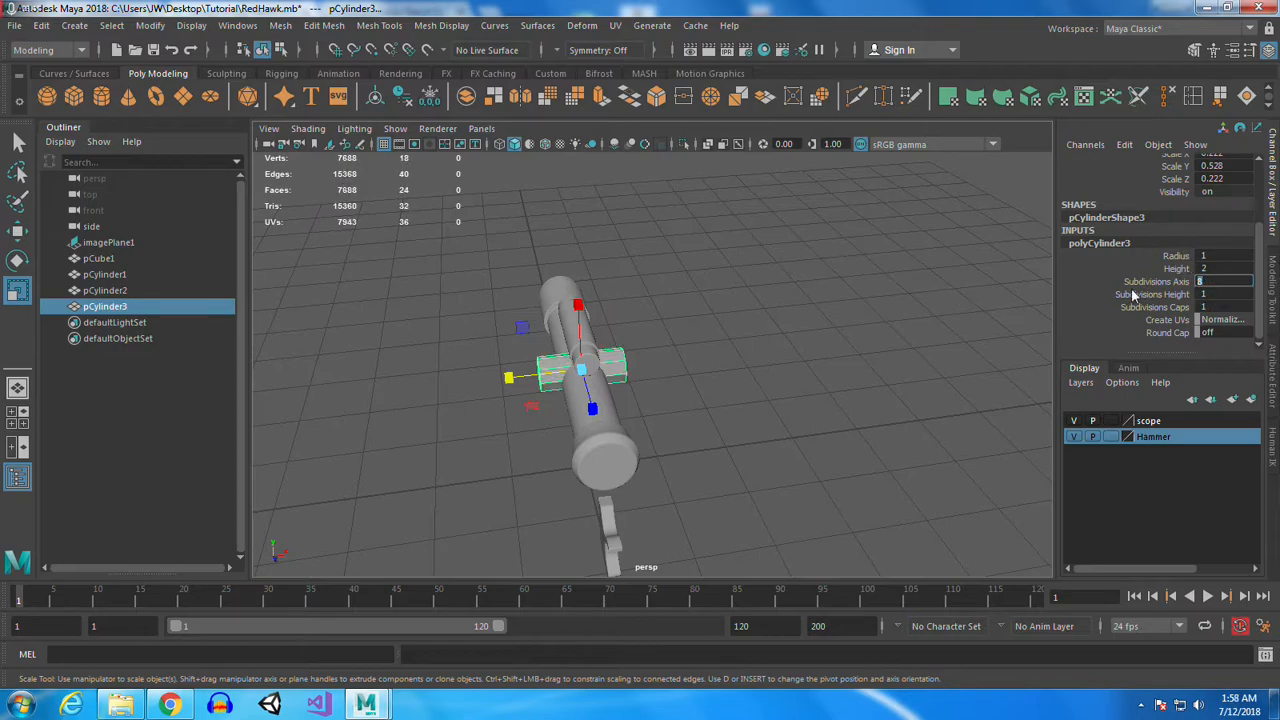
Move one end's vertices of the turret cylinder along X through the scope, so it protrudes from only one side
{"action": "scroll", "coordinate": [735, 312], "scroll_direction": "up", "scroll_amount": 6}
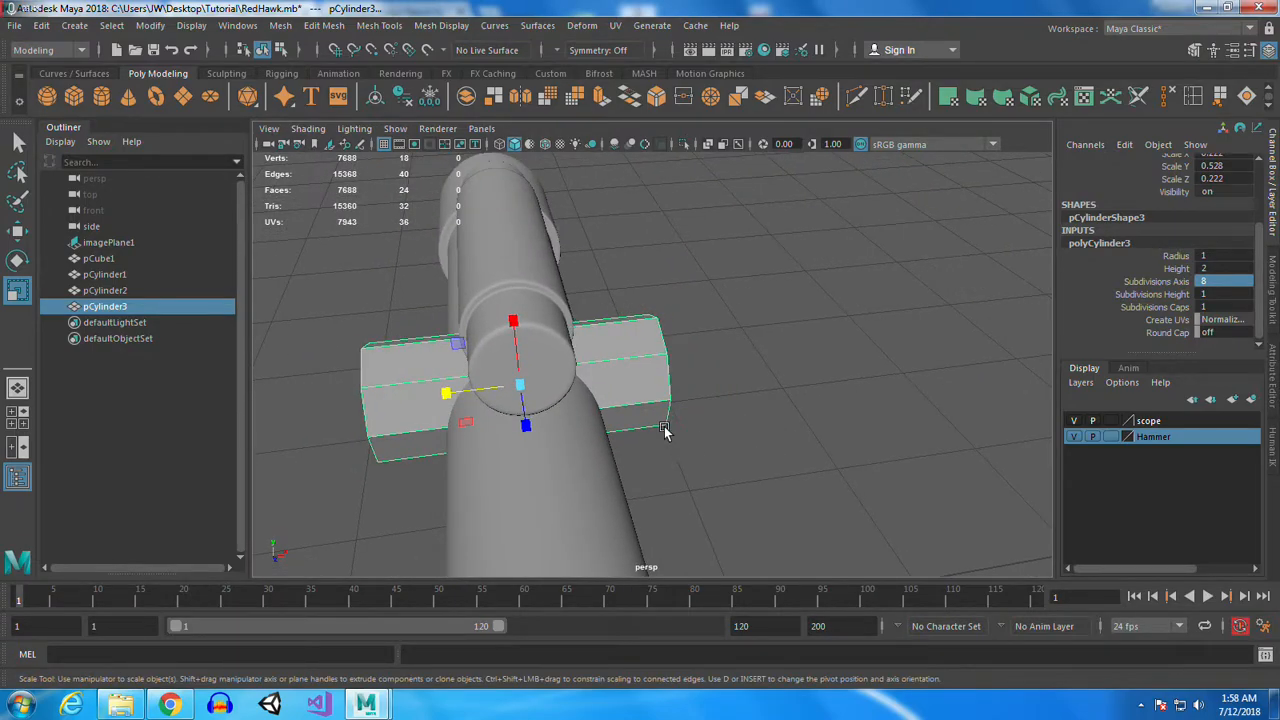
{"action": "right_click_drag", "start_coordinate": [632, 345], "coordinate": [556, 243]}
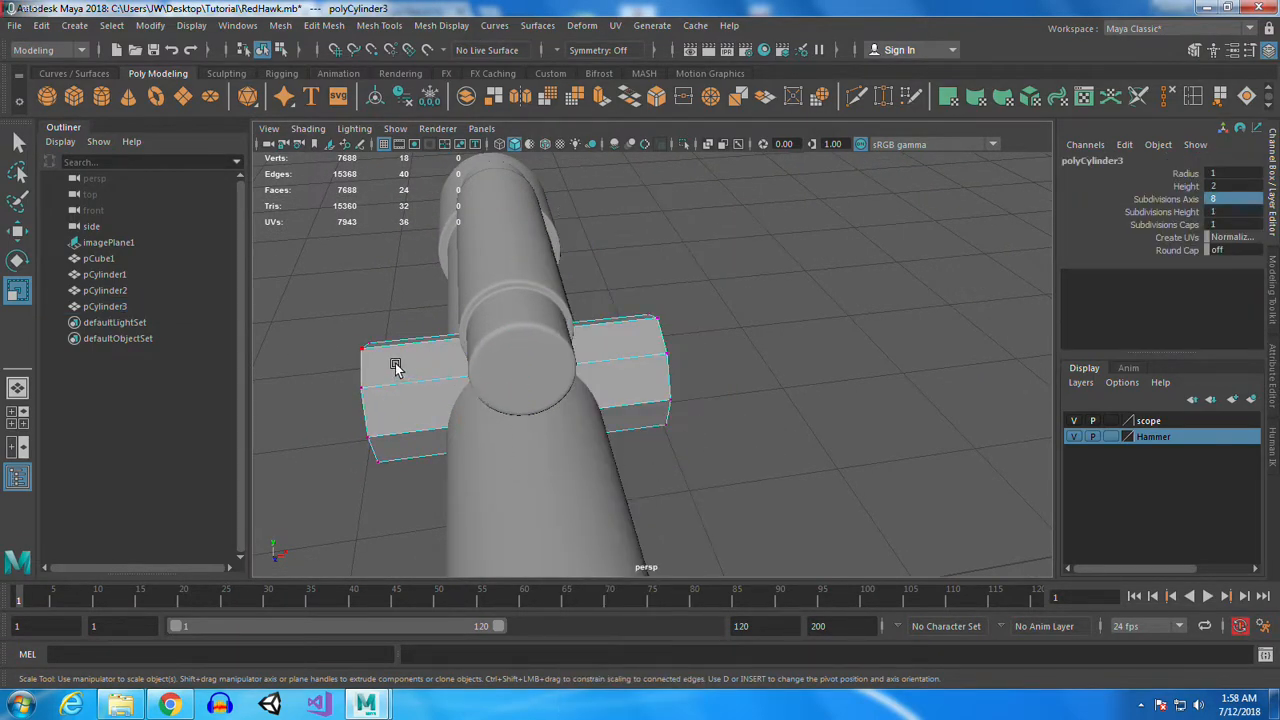
{"action": "left_click_drag", "start_coordinate": [600, 275], "coordinate": [809, 463]}
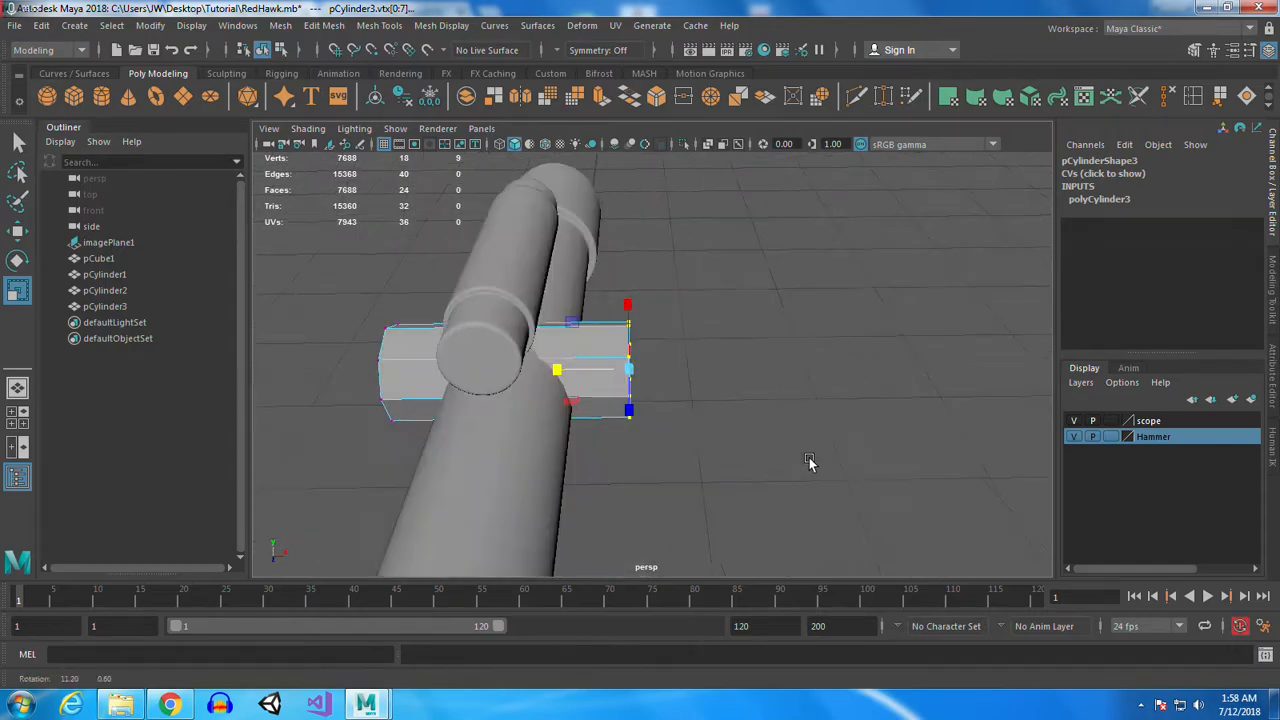
{"action": "key", "text": "w"}
{"action": "left_click_drag", "start_coordinate": [706, 367], "coordinate": [522, 368]}
{"action": "right_click_drag", "start_coordinate": [396, 348], "coordinate": [460, 226]}
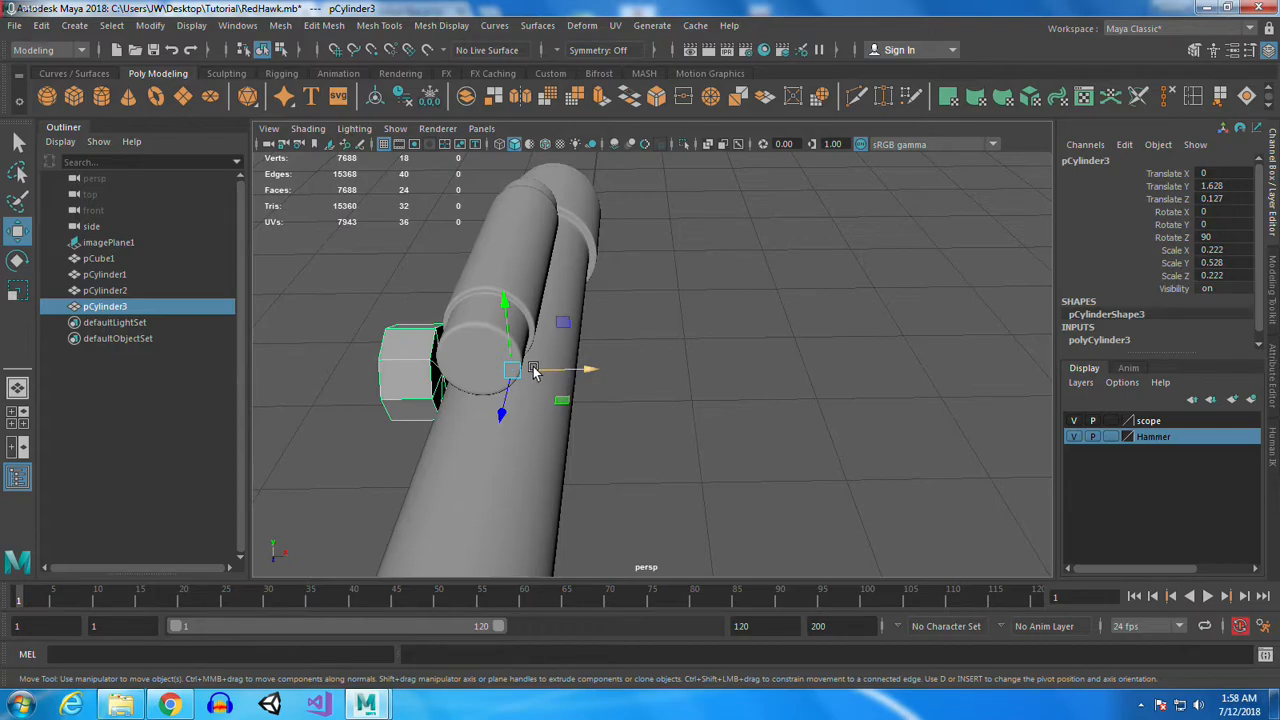
Try mirroring the half turret with Duplicate Special at Scale X -1, and undo the copy
{"action": "key", "text": "ctrl+shift+d"}
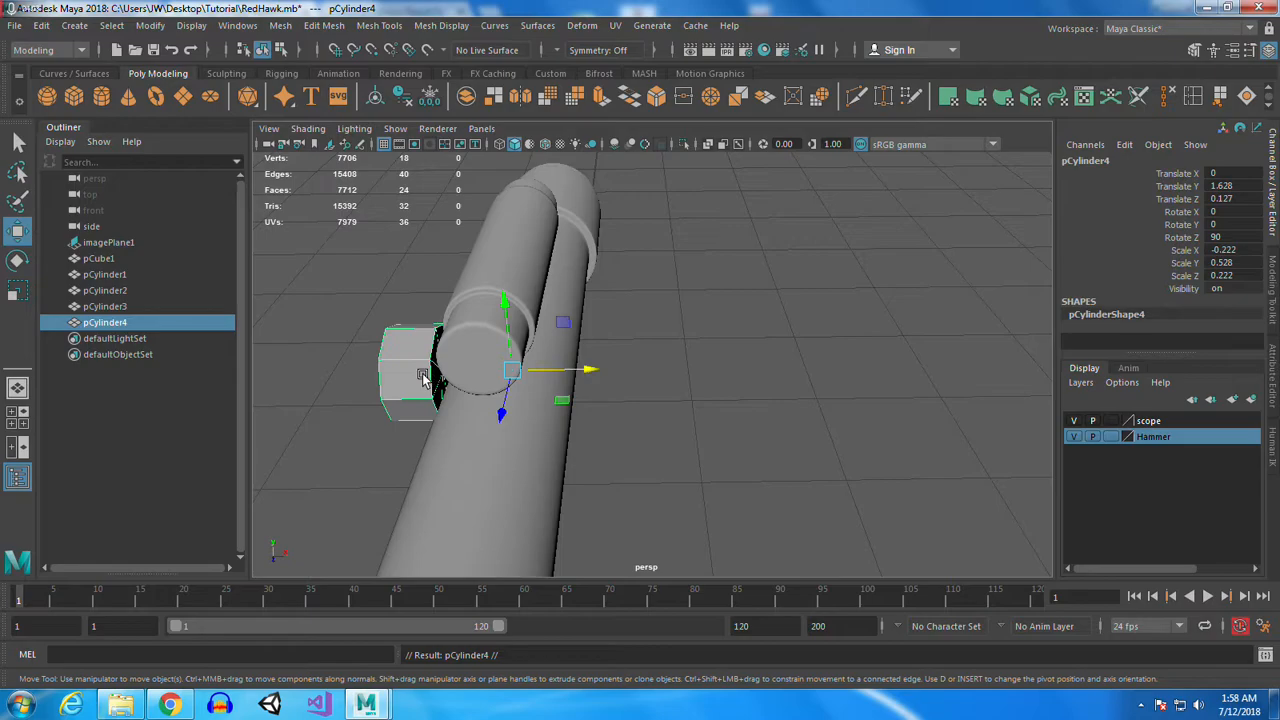
{"action": "key", "text": "ctrl+z"}
{"action": "left_click", "coordinate": [38, 24]}
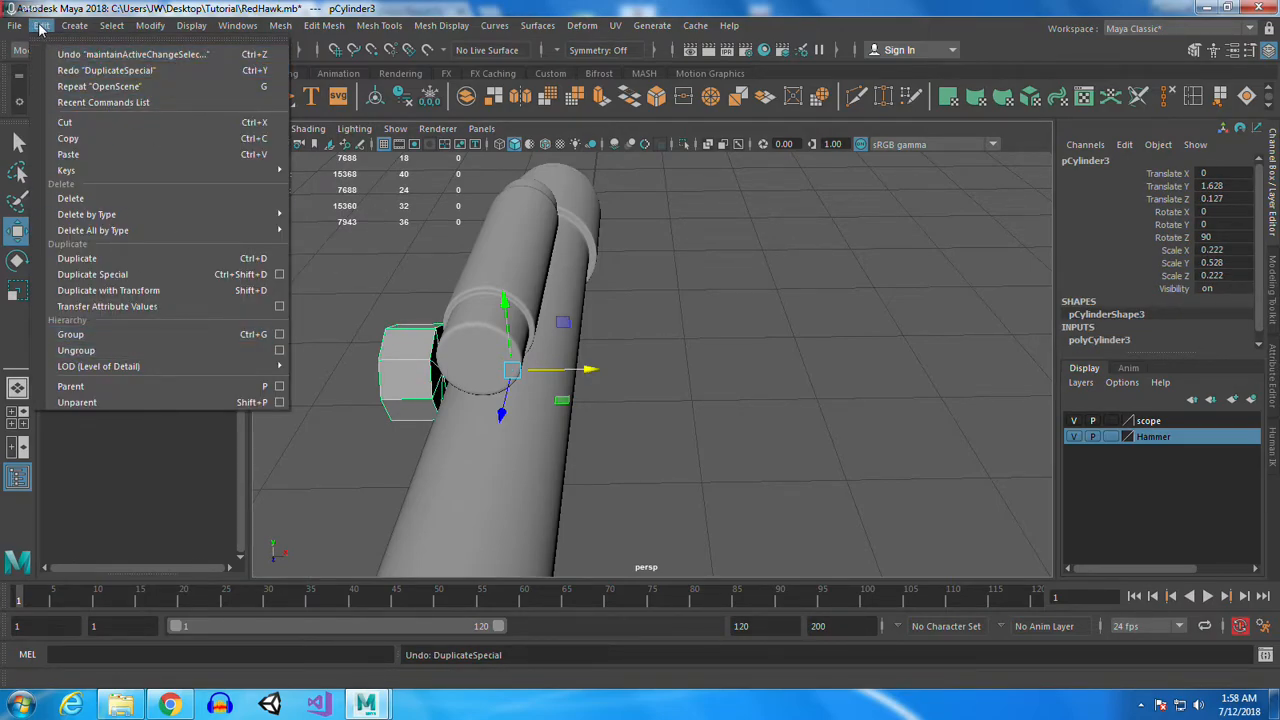
{"action": "left_click", "coordinate": [40, 26]}
{"action": "left_click", "coordinate": [150, 25]}
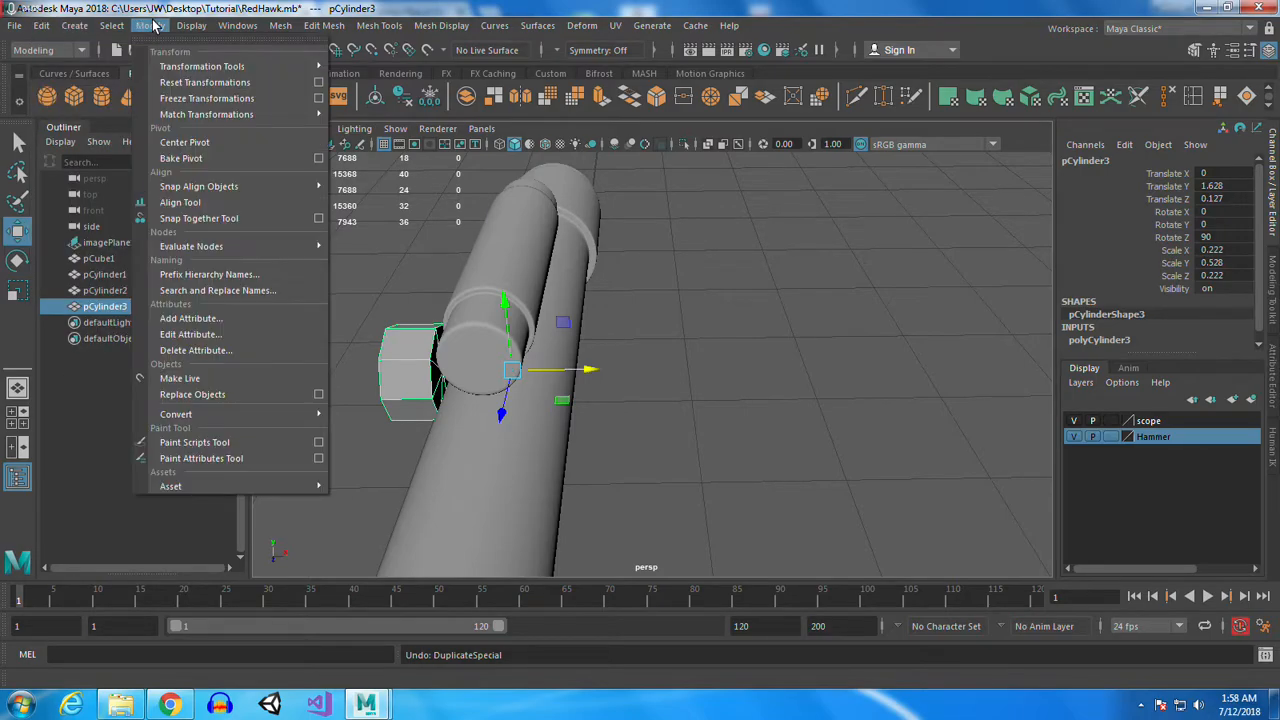
{"action": "left_click", "coordinate": [78, 25]}
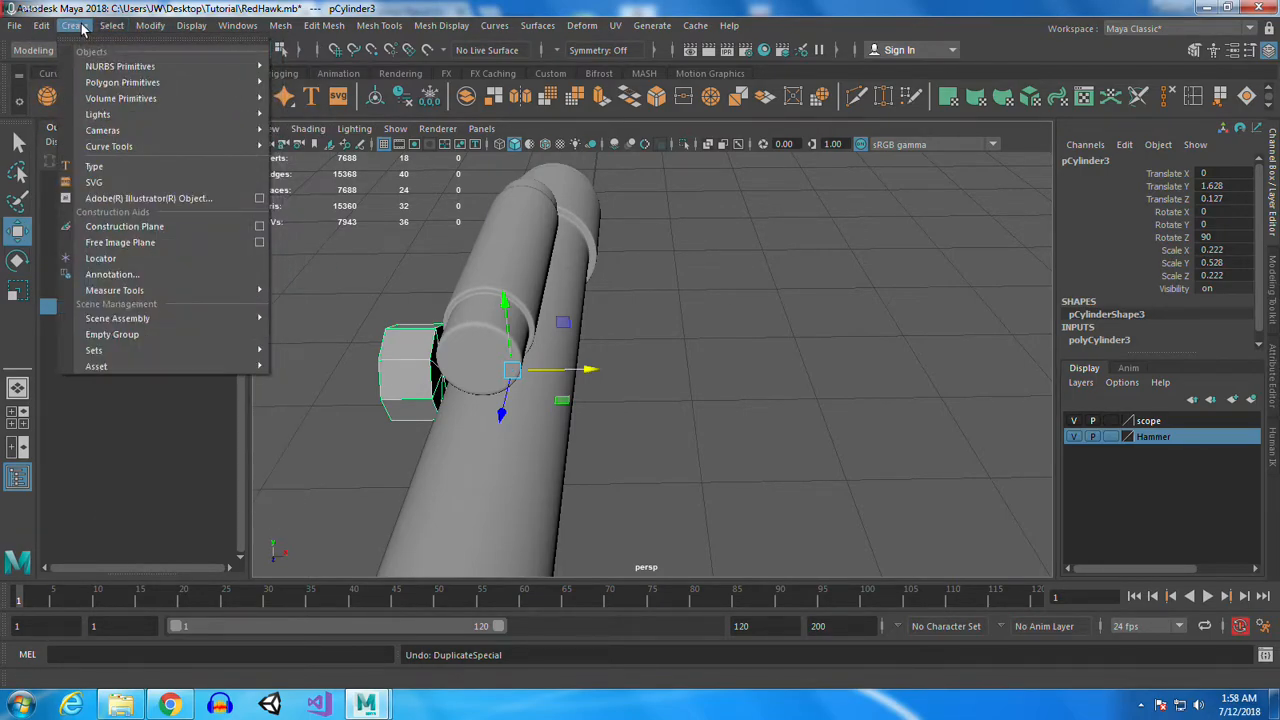
{"action": "mouse_move", "coordinate": [160, 25]}
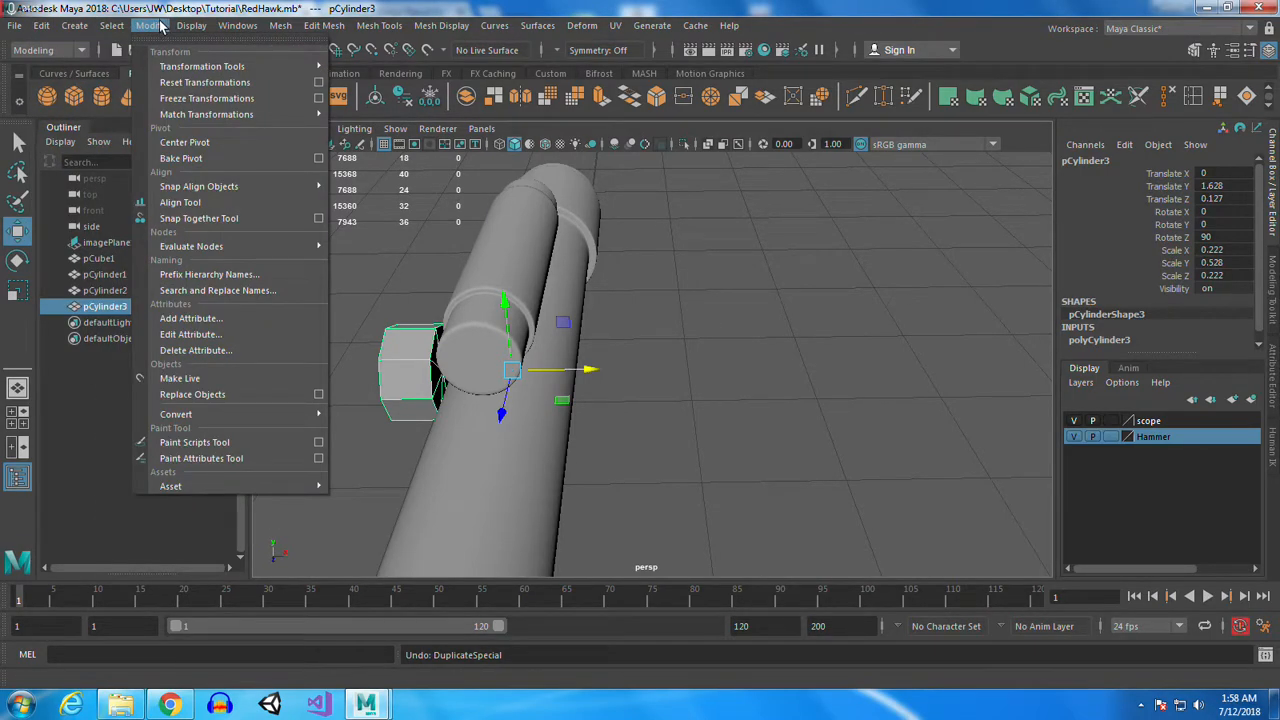
{"action": "mouse_move", "coordinate": [50, 30]}
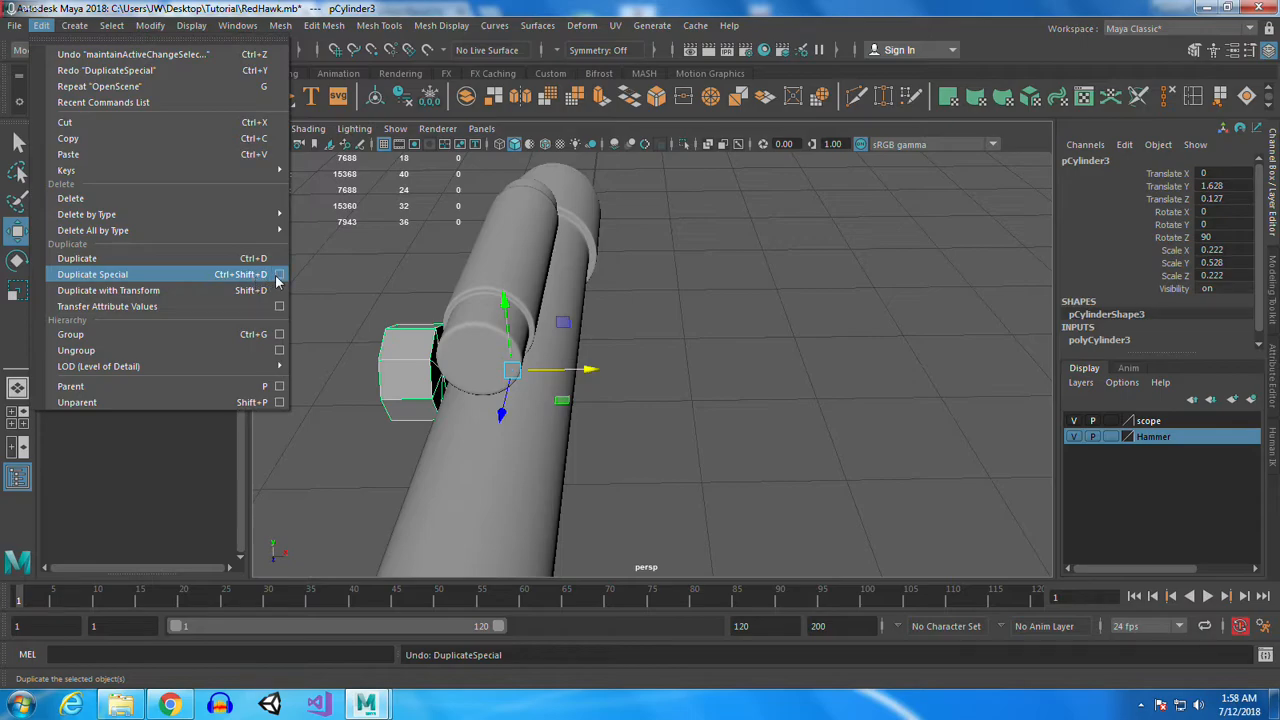
{"action": "left_click", "coordinate": [280, 274]}
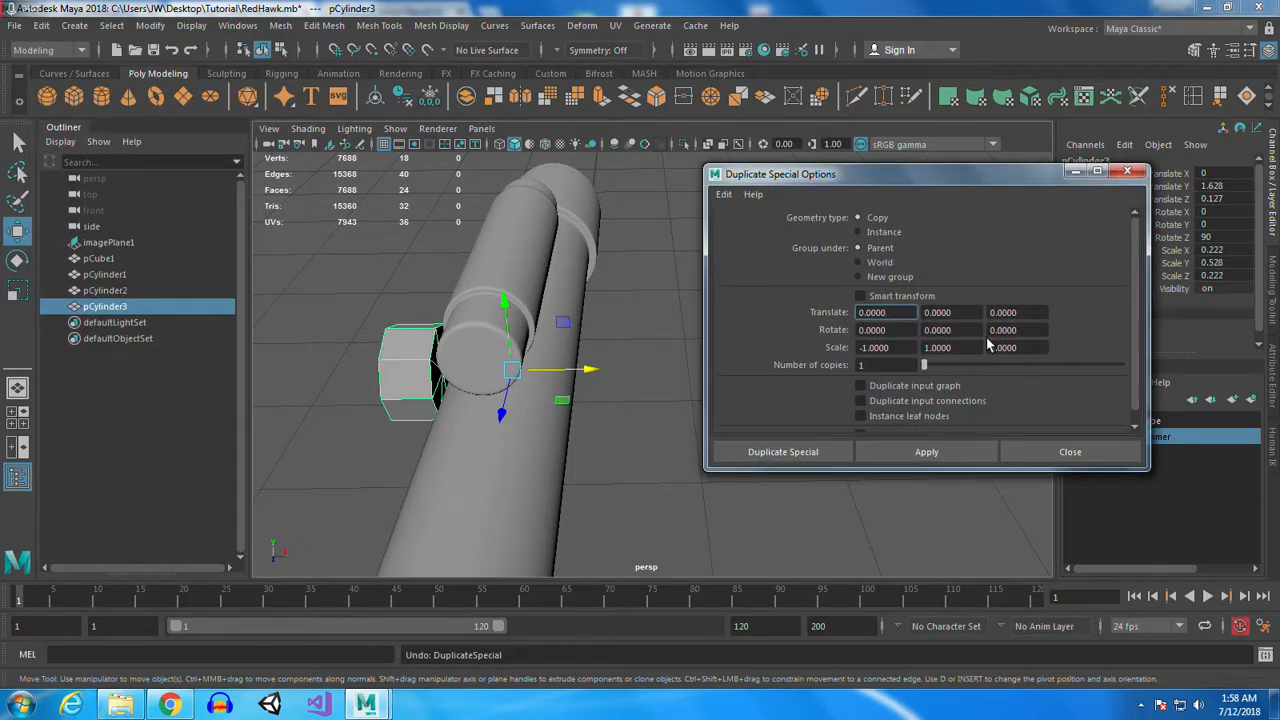
{"action": "left_click_drag", "start_coordinate": [909, 347], "coordinate": [812, 342]}
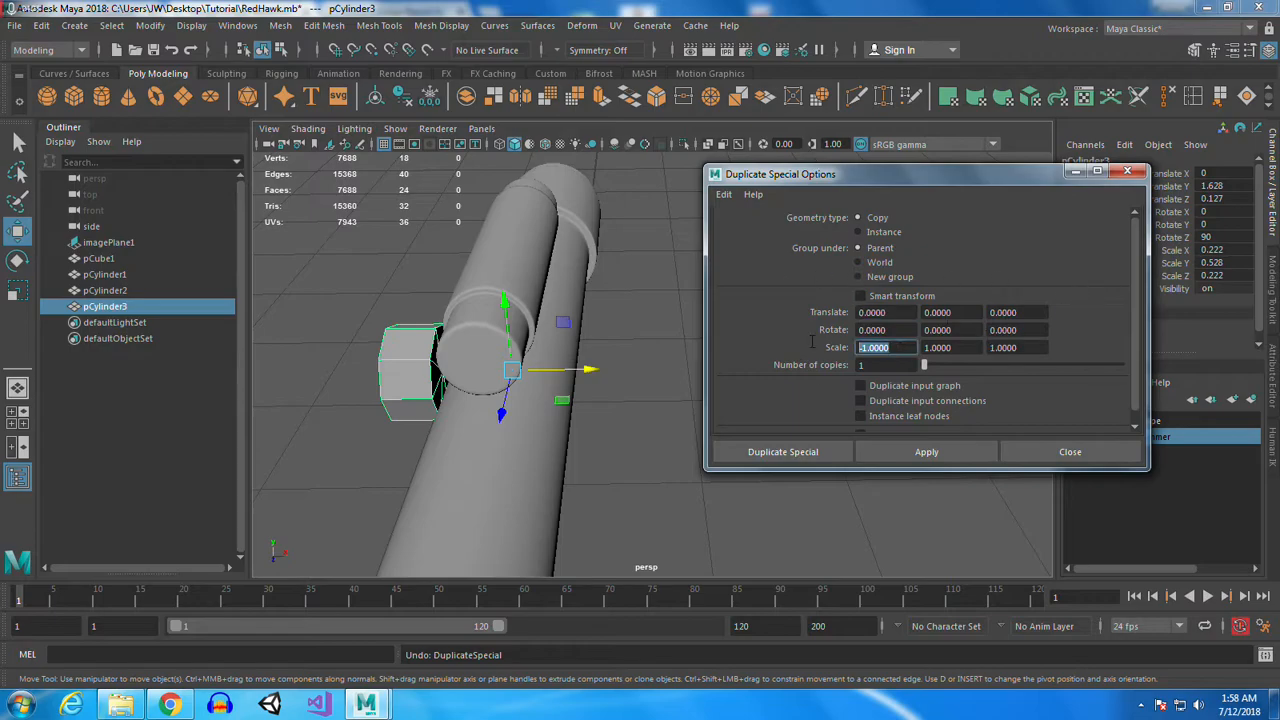
{"action": "left_click", "coordinate": [779, 458]}
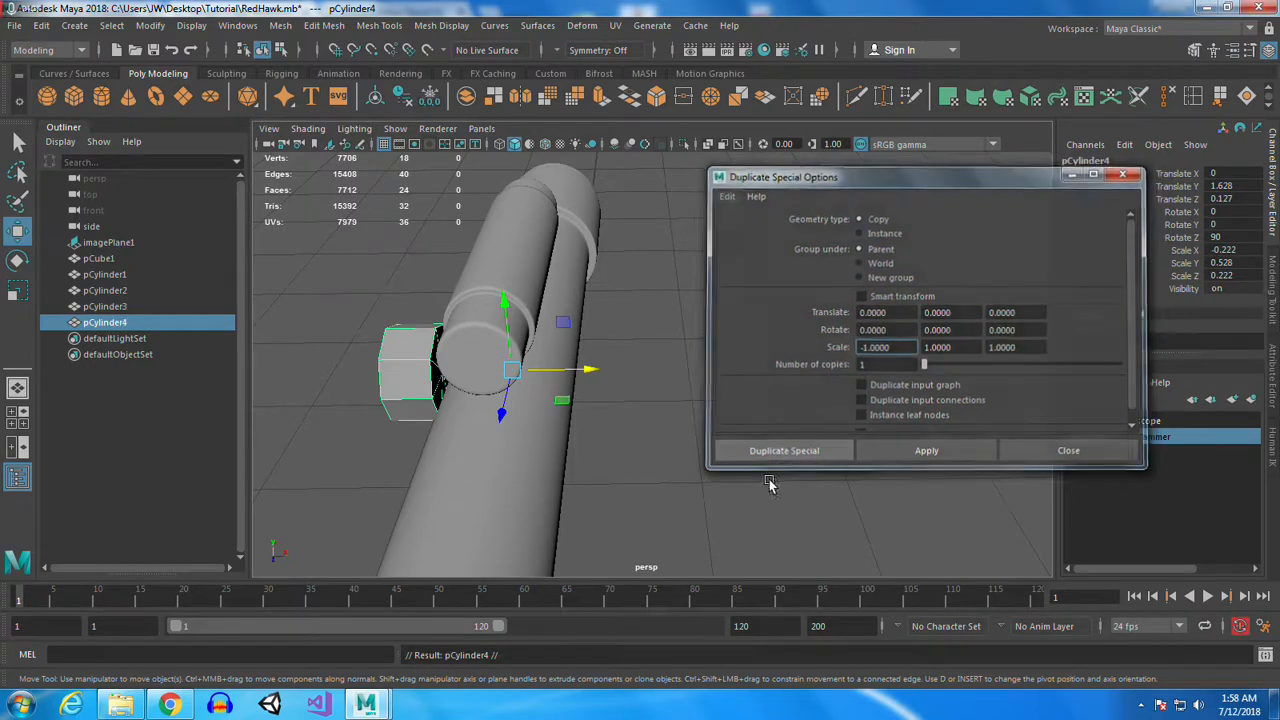
{"action": "left_click_drag", "start_coordinate": [395, 440], "coordinate": [441, 451], "text": "alt"}
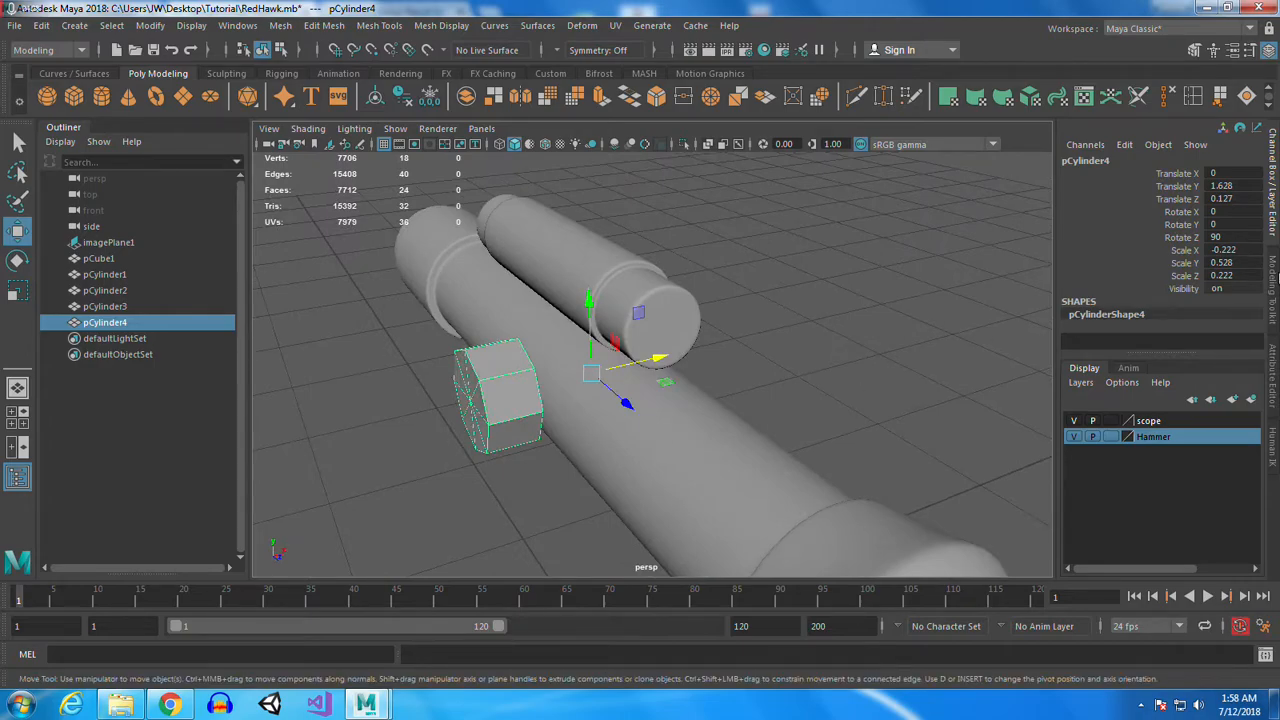
{"action": "left_click_drag", "start_coordinate": [519, 405], "coordinate": [631, 474], "text": "alt"}
{"action": "key", "text": "ctrl+z"}
Group the turret cylinder and mirror the group to the scope's other side using Duplicate Special with Scale X -1
{"action": "key", "text": "ctrl+g"}
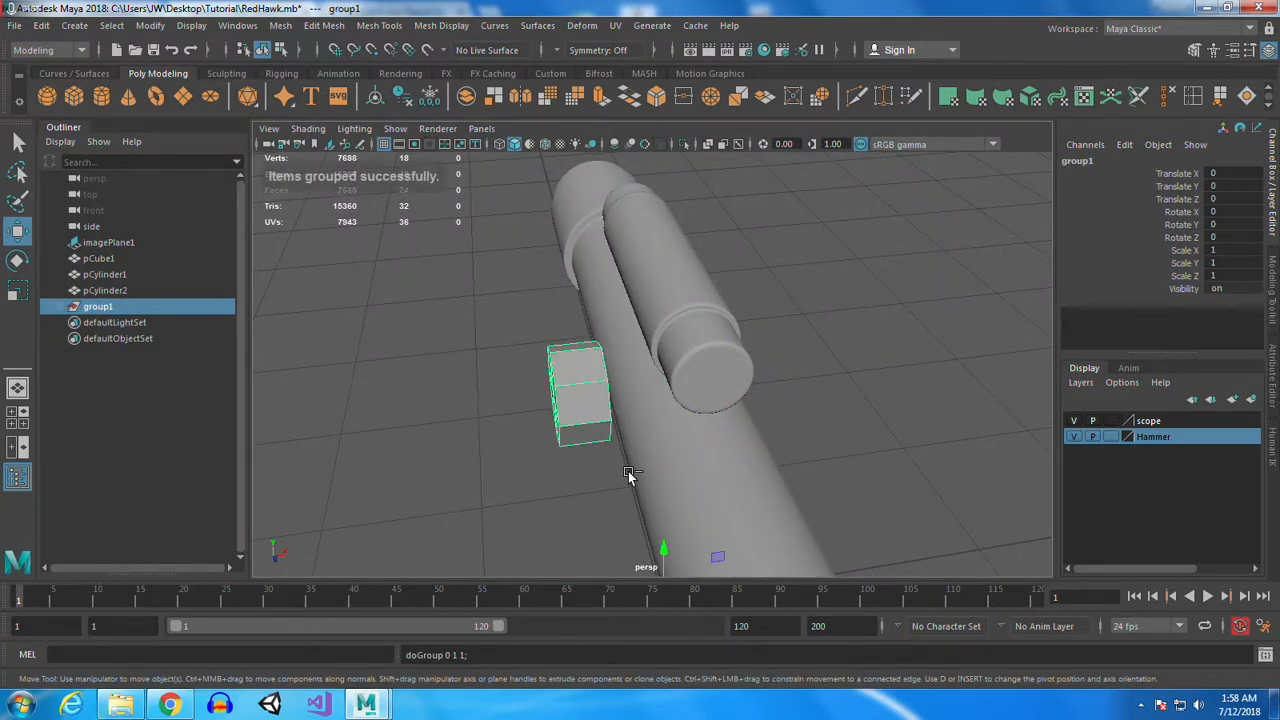
{"action": "key", "text": "ctrl+shift+d"}
{"action": "left_click_drag", "start_coordinate": [866, 471], "coordinate": [813, 453], "text": "alt"}
{"action": "right_click_drag", "start_coordinate": [813, 453], "coordinate": [735, 474], "text": "alt"}
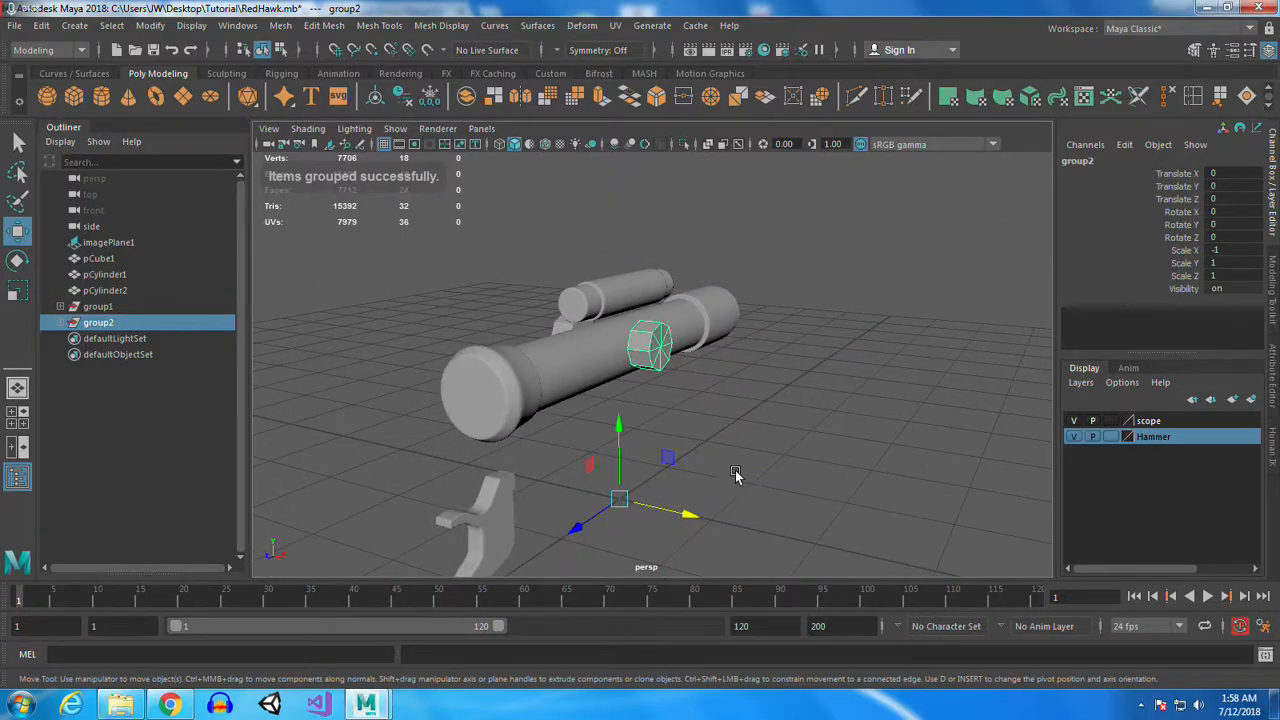
{"action": "mouse_move", "coordinate": [716, 416]}
{"action": "left_mouse_down", "text": "alt"}
{"action": "mouse_move", "coordinate": [814, 523]}
{"action": "mouse_move", "coordinate": [774, 451]}
{"action": "mouse_move", "coordinate": [768, 398]}
{"action": "mouse_move", "coordinate": [693, 381]}
{"action": "mouse_move", "coordinate": [741, 418]}
{"action": "left_mouse_up", "text": "alt"}
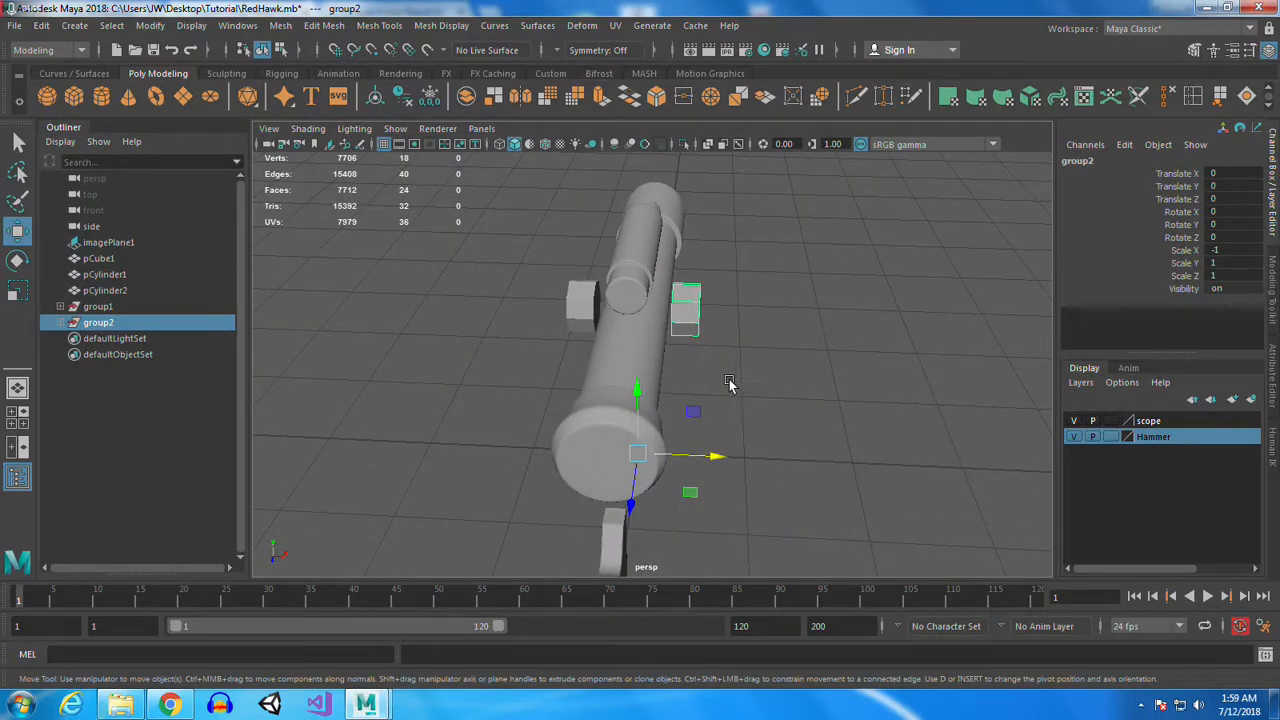
Move both turret cylinders out of group1 and group2, and delete the two empty groups
{"action": "left_click", "coordinate": [578, 318]}
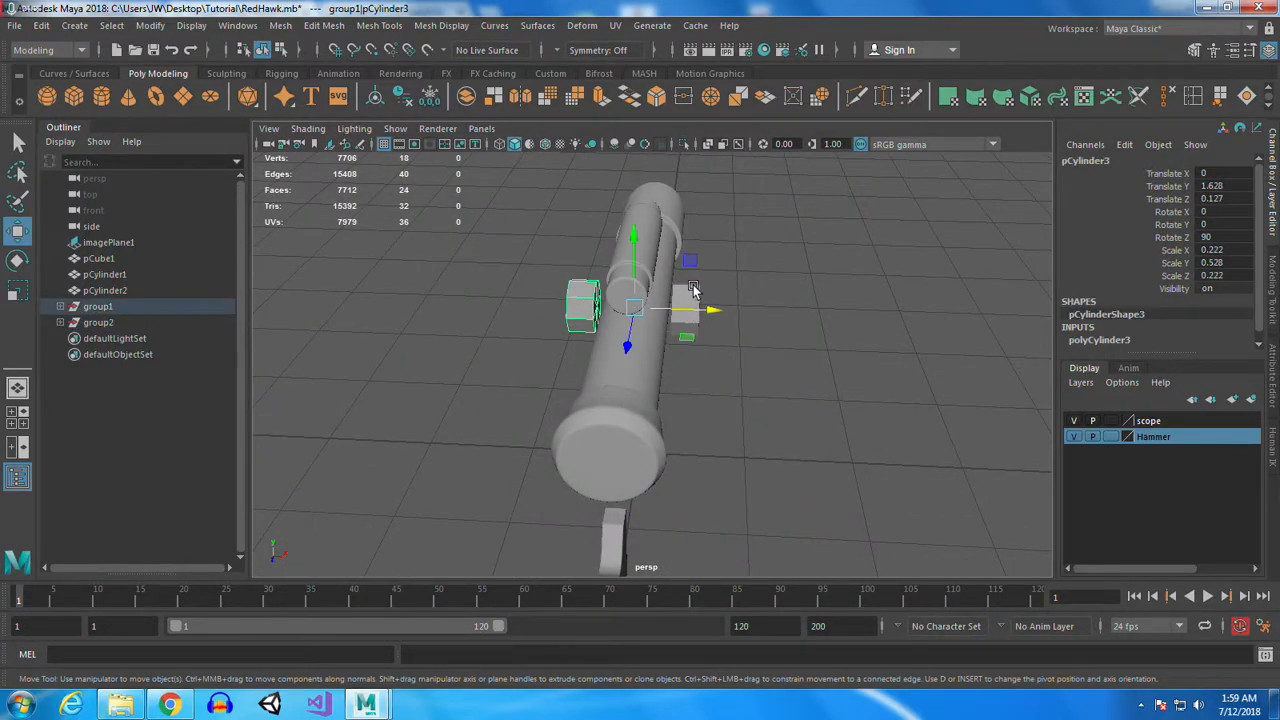
{"action": "left_click", "coordinate": [61, 307]}
{"action": "left_click", "coordinate": [61, 338]}
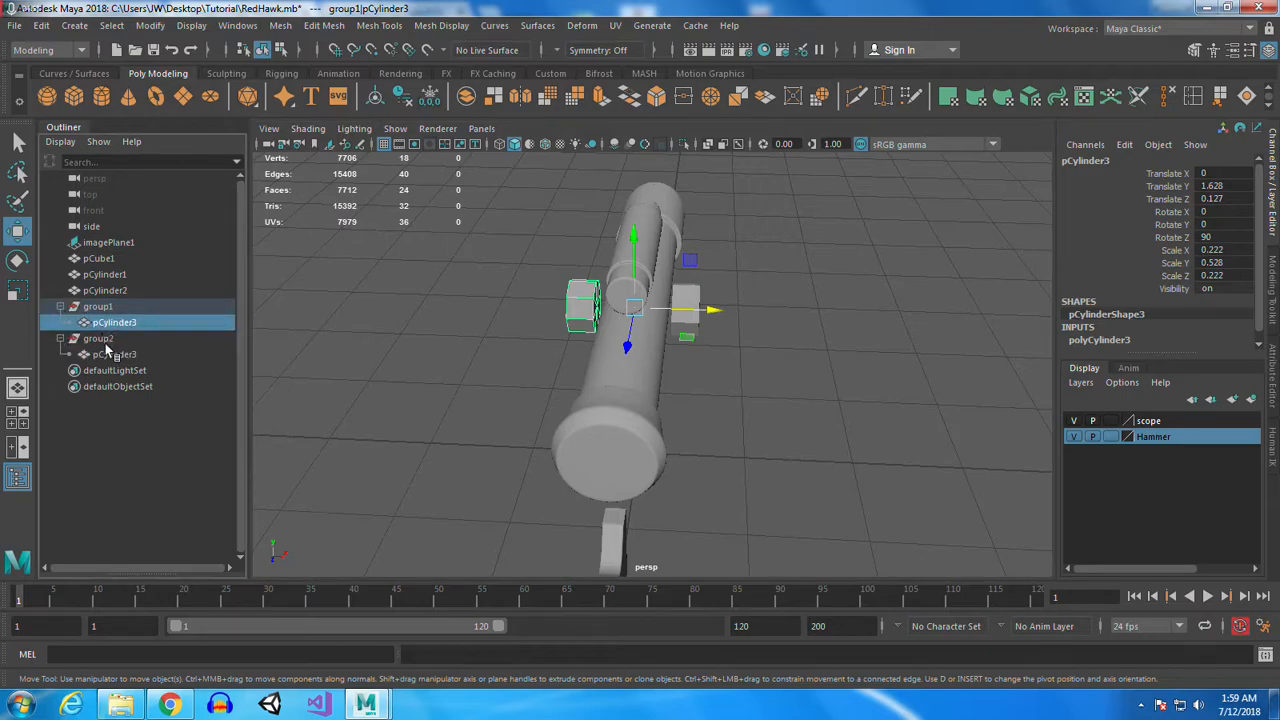
{"action": "left_click", "coordinate": [128, 358], "text": "ctrl"}
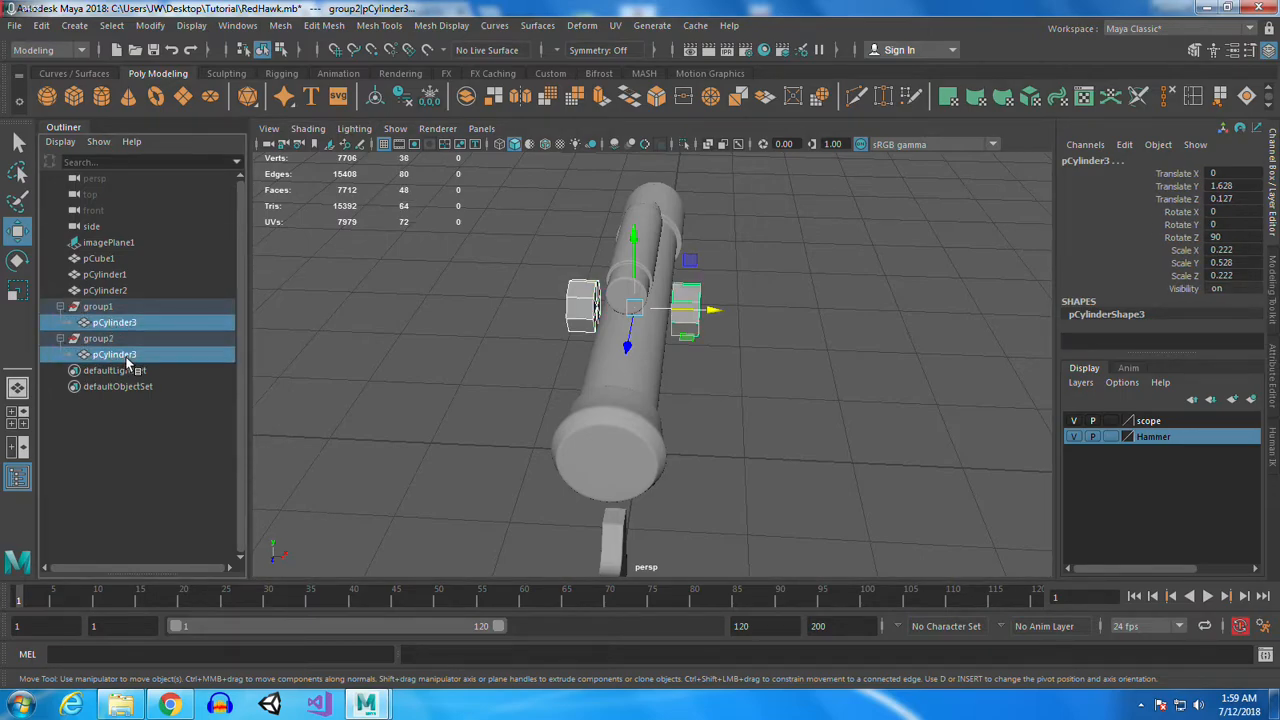
{"action": "left_click_drag", "start_coordinate": [131, 267], "coordinate": [131, 267]}
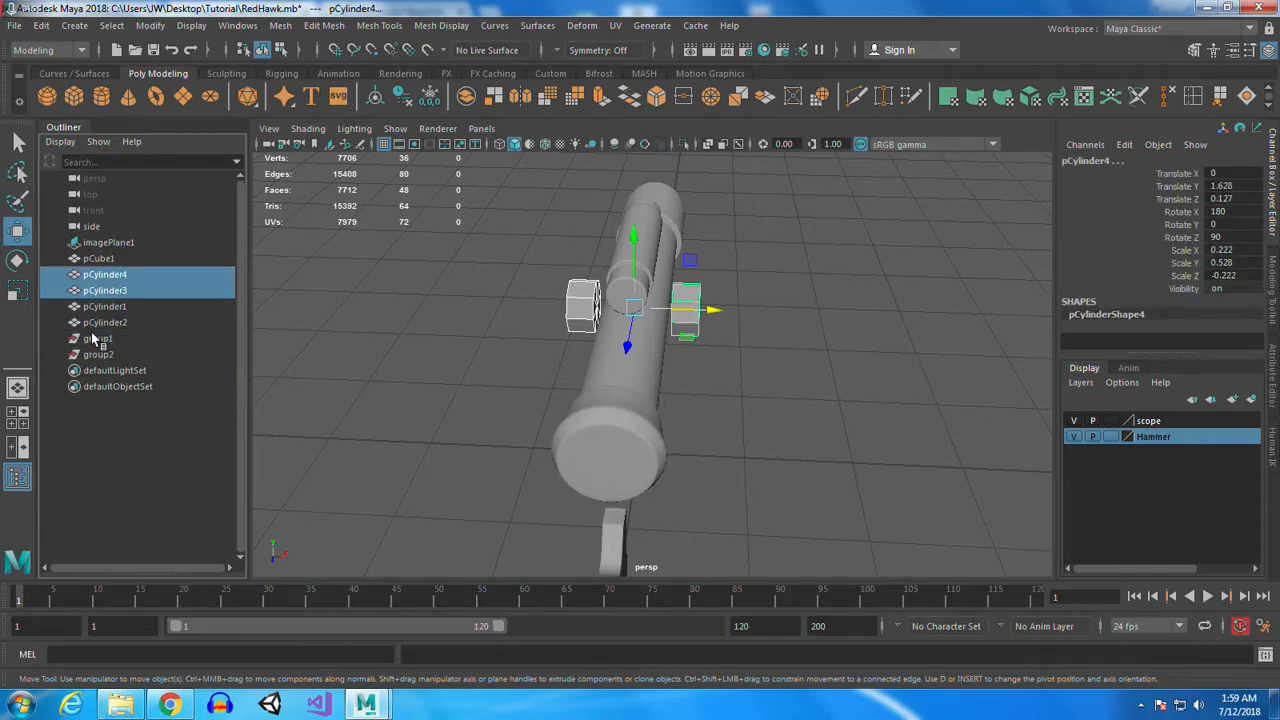
{"action": "left_click", "coordinate": [93, 339]}
{"action": "left_click", "coordinate": [98, 355], "text": "ctrl"}
{"action": "key", "text": "Delete"}
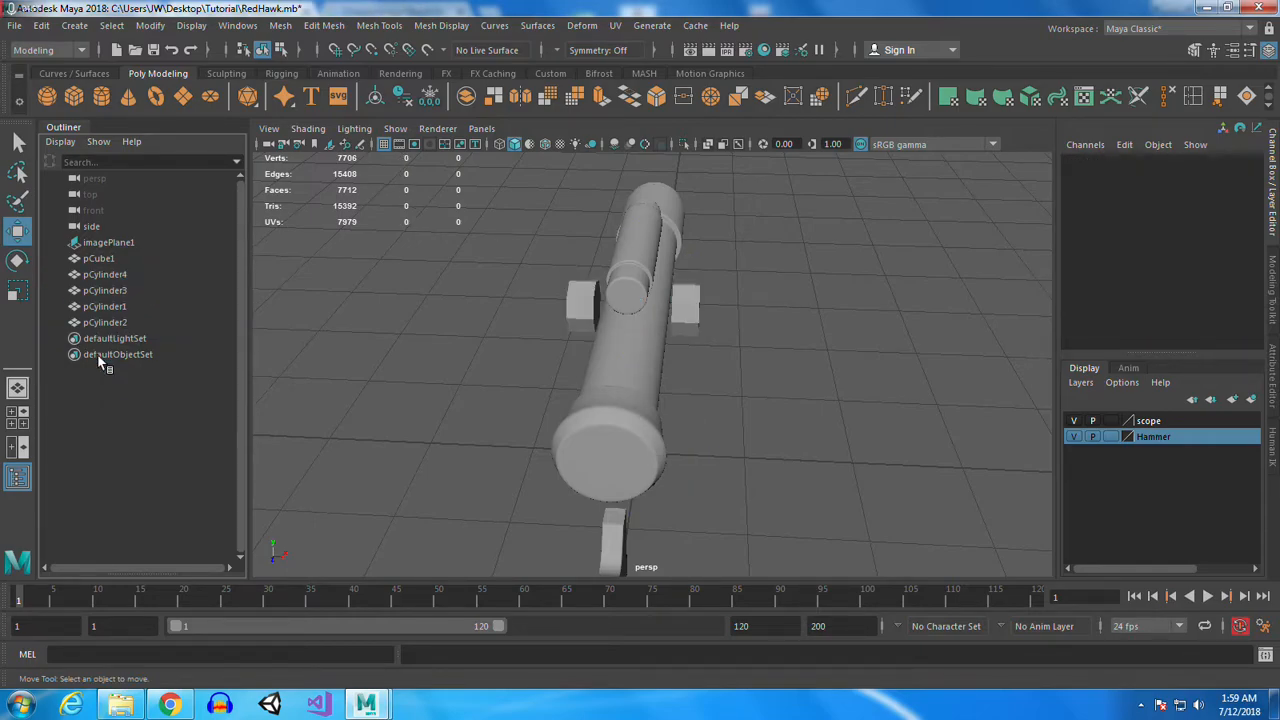
Turn off smooth preview on the scope tube and the smaller cylinder above it, and select the mirrored turret cylinder
{"action": "left_click", "coordinate": [605, 322]}
{"action": "scroll", "coordinate": [615, 340], "scroll_direction": "up", "scroll_amount": 5}
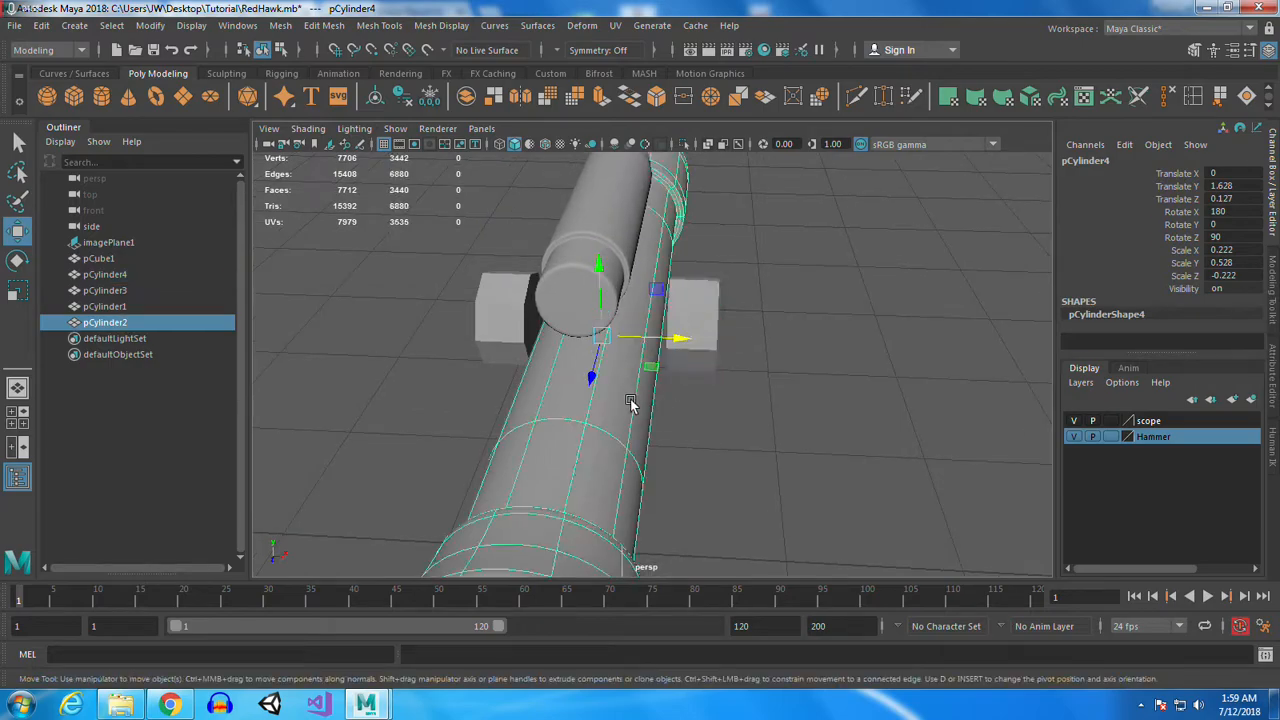
{"action": "key", "text": "1"}
{"action": "left_click", "coordinate": [616, 217]}
{"action": "key", "text": "1"}
{"action": "left_click", "coordinate": [700, 341]}
{"action": "left_click_drag", "start_coordinate": [661, 463], "coordinate": [666, 428], "text": "alt"}
{"action": "left_click_drag", "start_coordinate": [582, 318], "coordinate": [606, 343], "text": "alt"}
{"action": "scroll", "coordinate": [620, 360], "scroll_direction": "up", "scroll_amount": 5}
{"action": "left_click_drag", "start_coordinate": [690, 423], "coordinate": [718, 430], "text": "alt"}
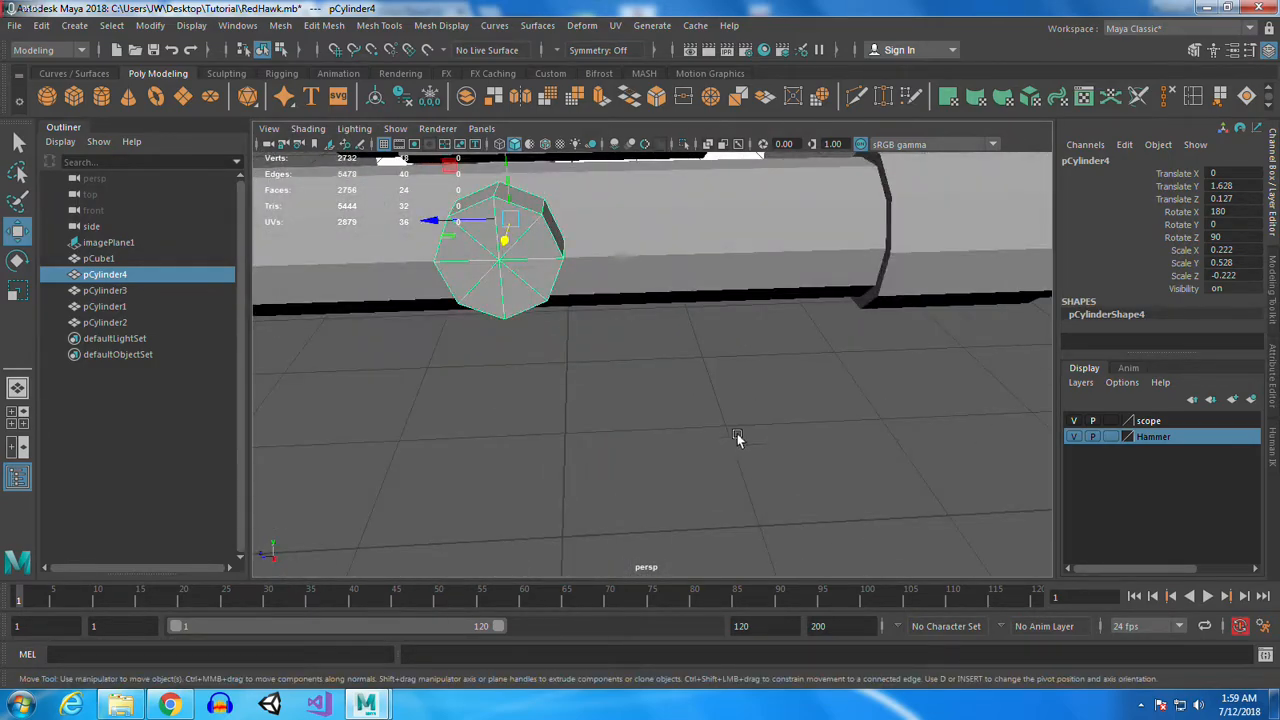
In the side view, insert two edge loops around the scope tube at the front and rear edges of the turret block
{"action": "key", "text": "space"}
{"action": "key", "text": "space"}
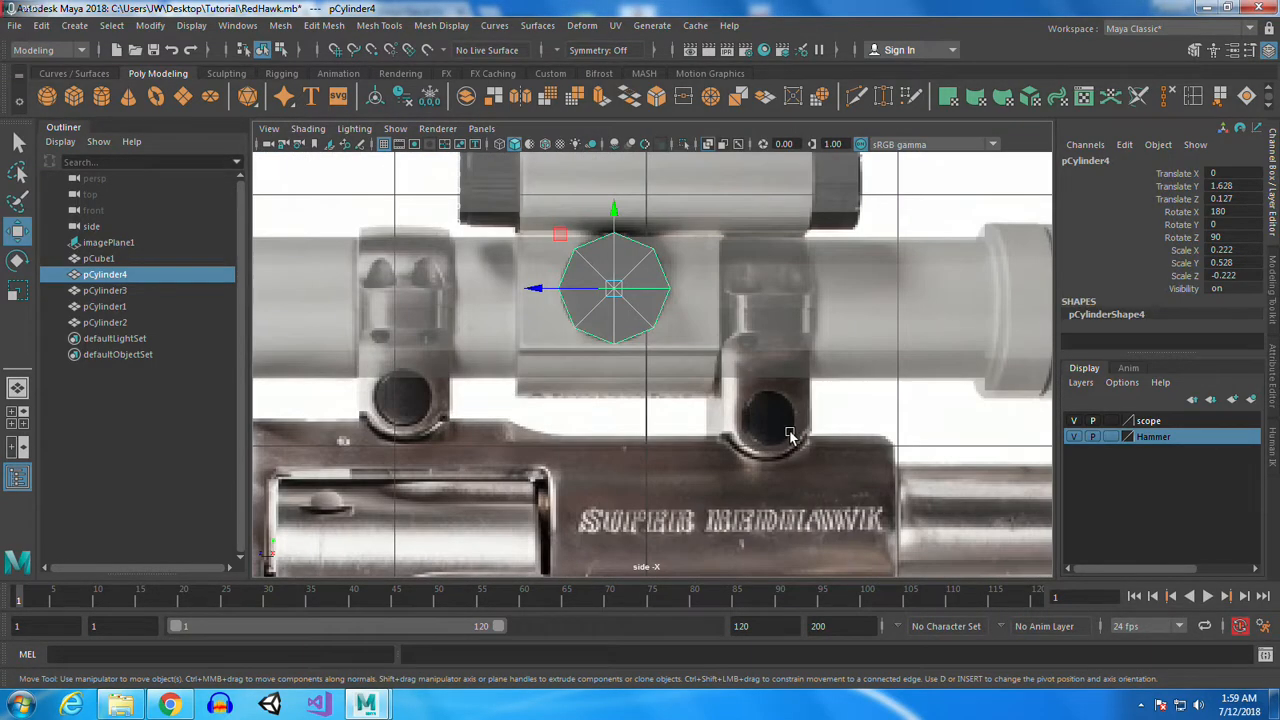
{"action": "middle_click_drag", "start_coordinate": [810, 415], "coordinate": [730, 480], "text": "alt"}
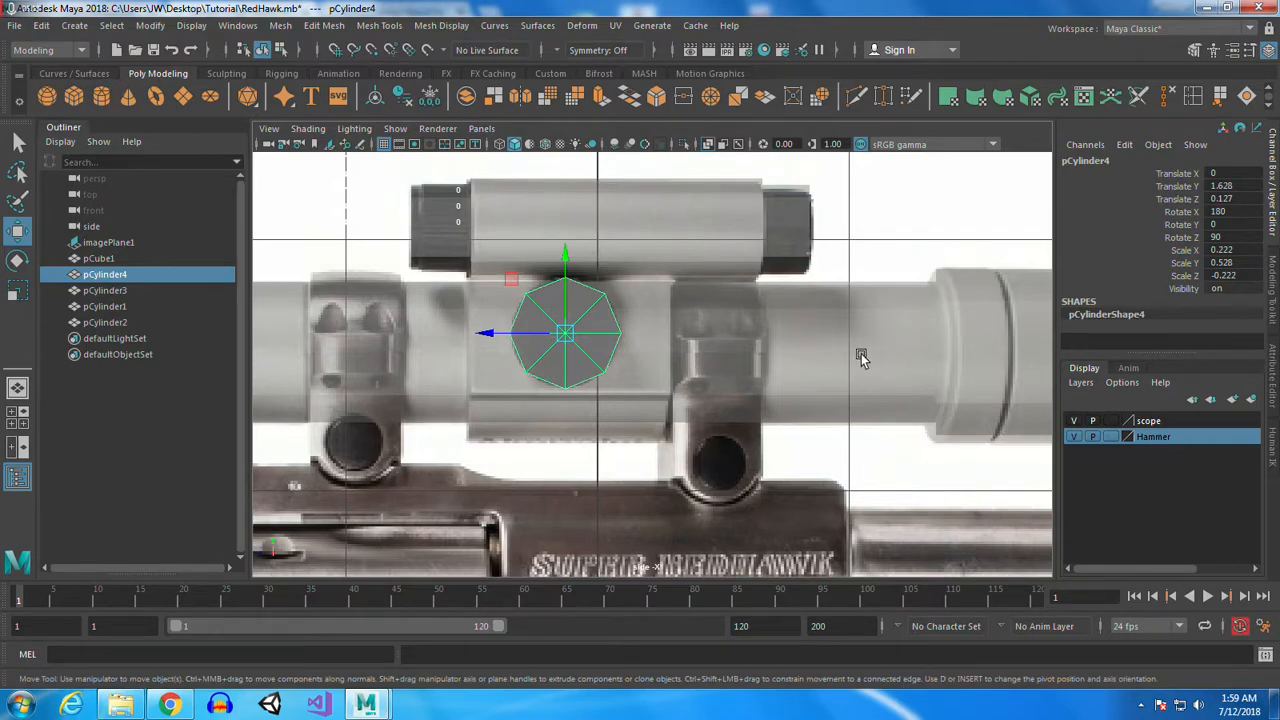
{"action": "left_click", "coordinate": [74, 96]}
{"action": "left_click", "coordinate": [18, 141]}
{"action": "left_click", "coordinate": [862, 360]}
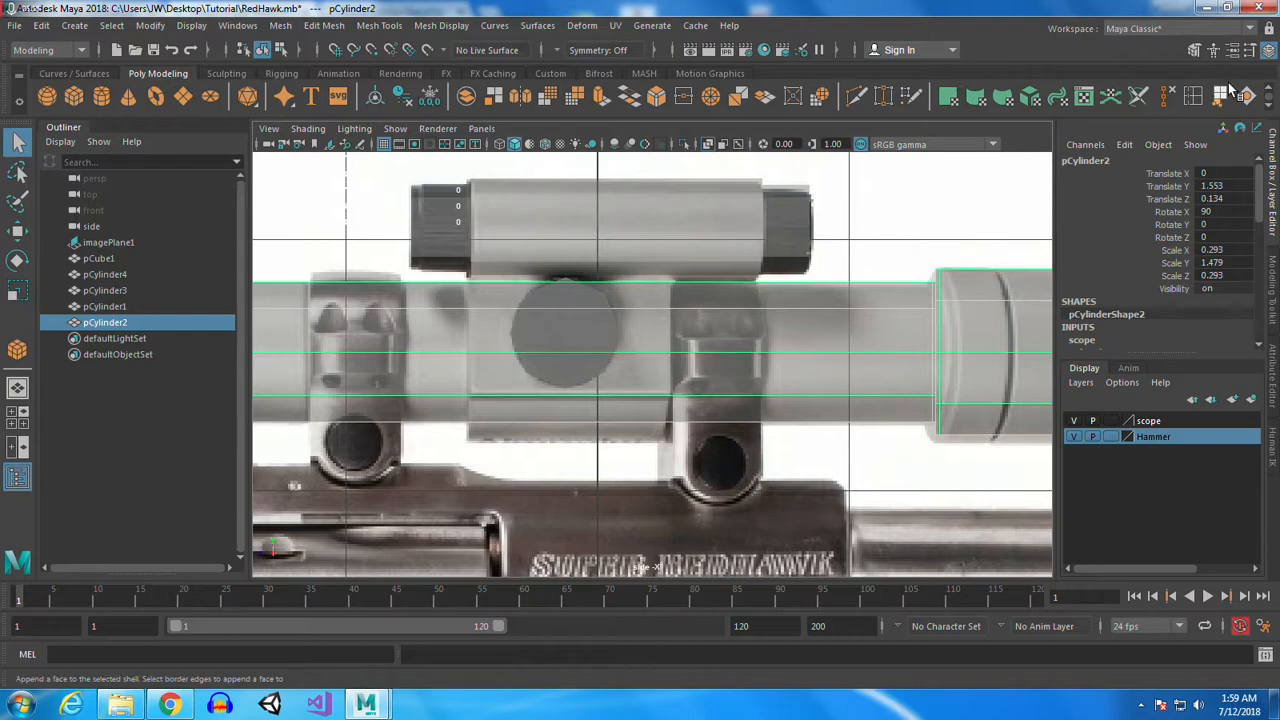
{"action": "left_click", "coordinate": [1193, 97]}
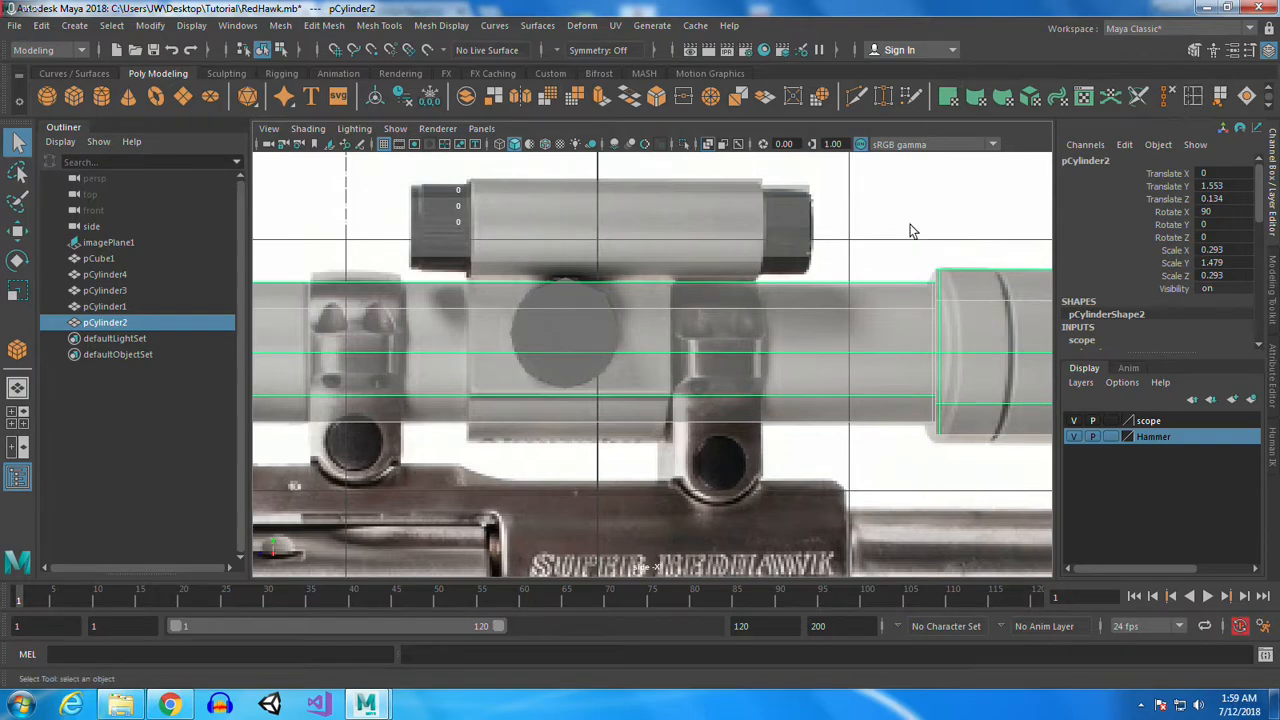
{"action": "left_click", "coordinate": [467, 314]}
{"action": "left_click", "coordinate": [677, 314]}
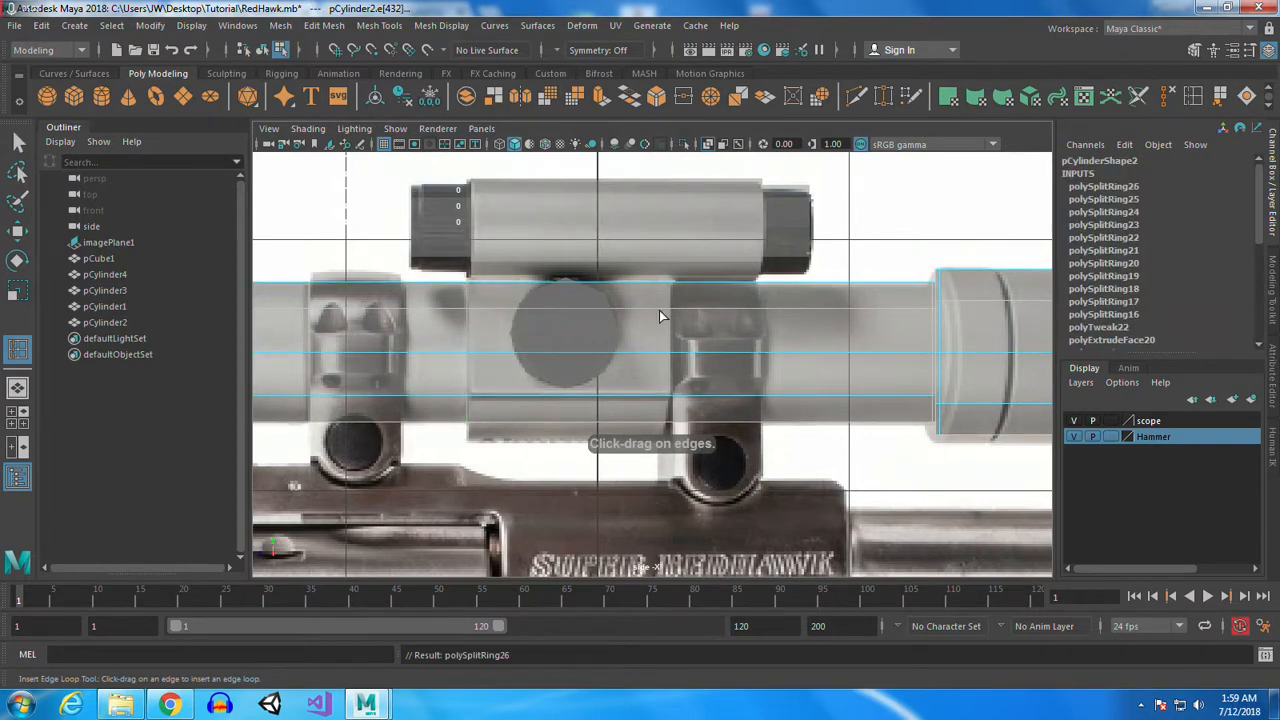
{"action": "left_click", "coordinate": [671, 314]}
{"action": "key", "text": "q"}
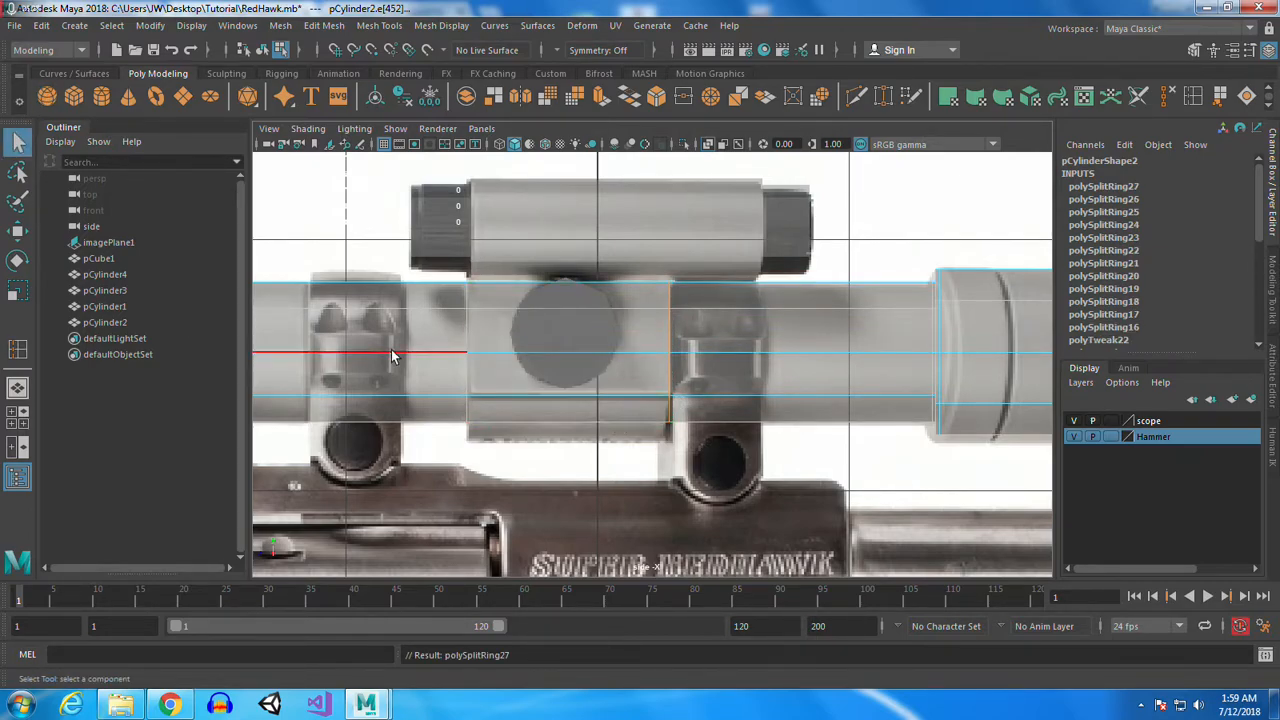
Select the ring of scope tube faces at the turret block and extrude it outward by a Local Translate Z of about 0.009
{"action": "right_click_drag", "start_coordinate": [523, 242], "coordinate": [526, 288]}
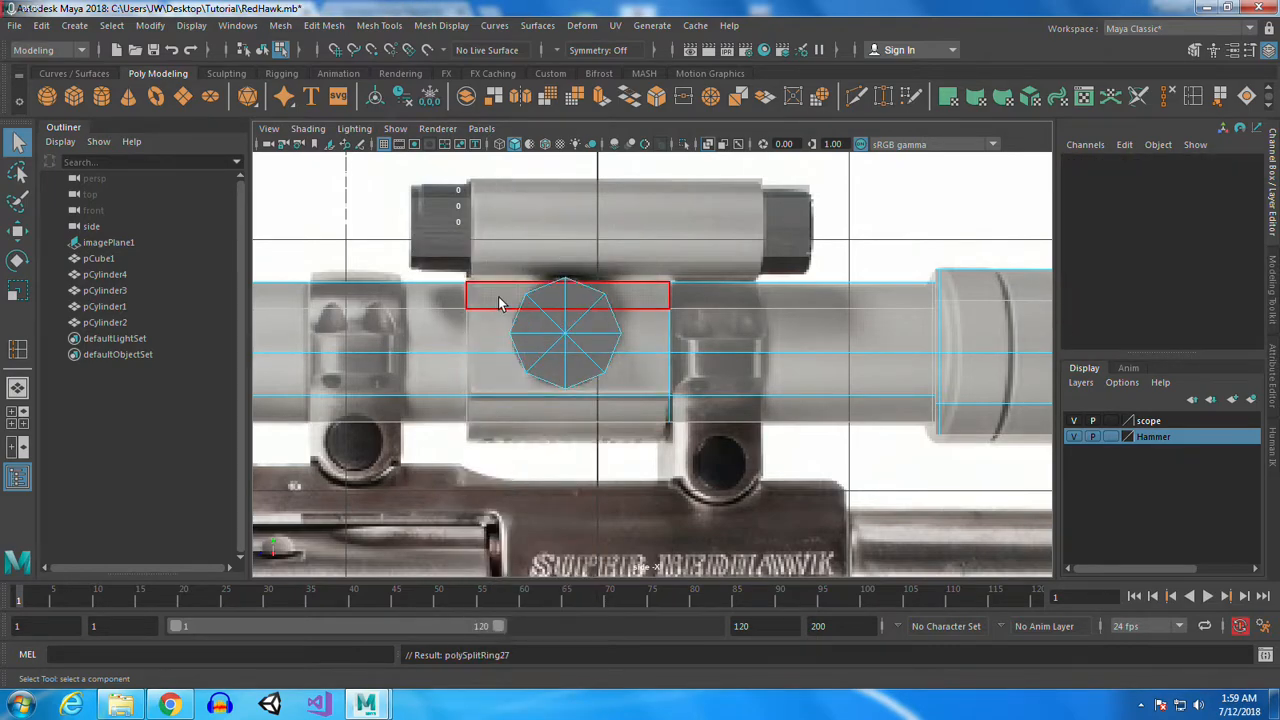
{"action": "right_click_drag", "start_coordinate": [544, 243], "coordinate": [623, 217]}
{"action": "right_click_drag", "start_coordinate": [474, 287], "coordinate": [481, 307]}
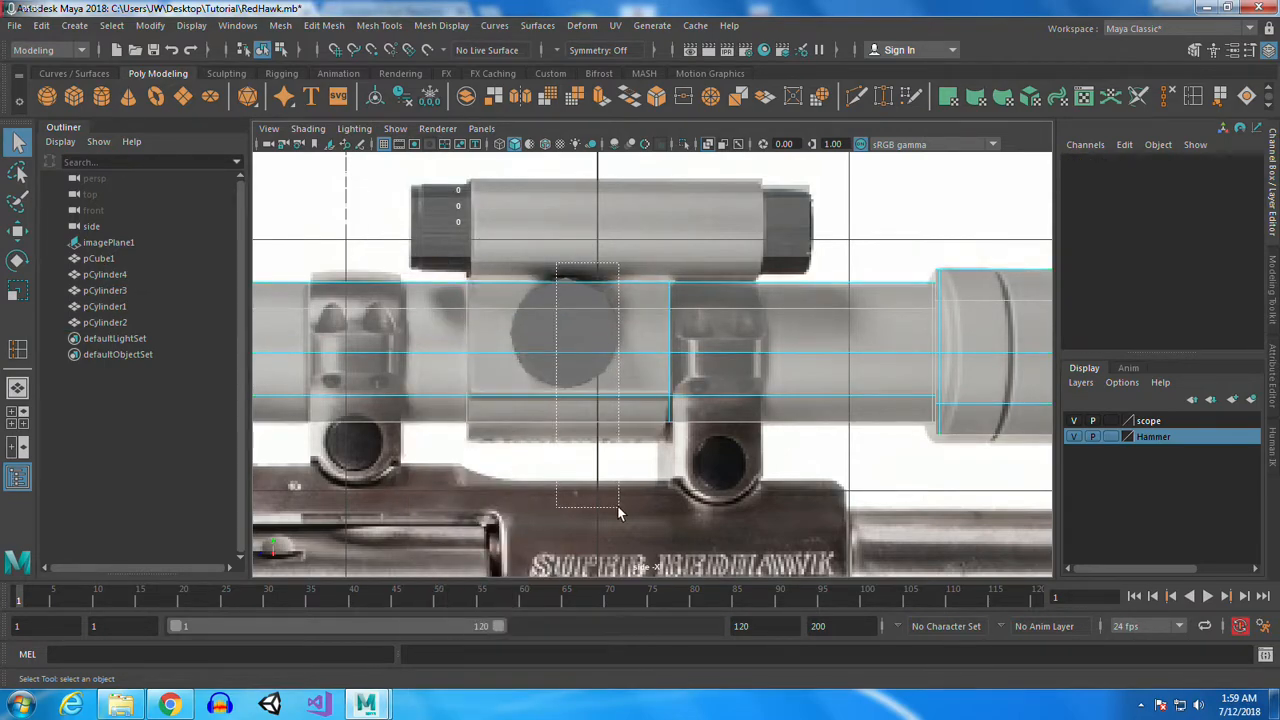
{"action": "left_click_drag", "start_coordinate": [618, 507], "coordinate": [618, 508]}
{"action": "key", "text": "space"}
{"action": "key", "text": "space"}
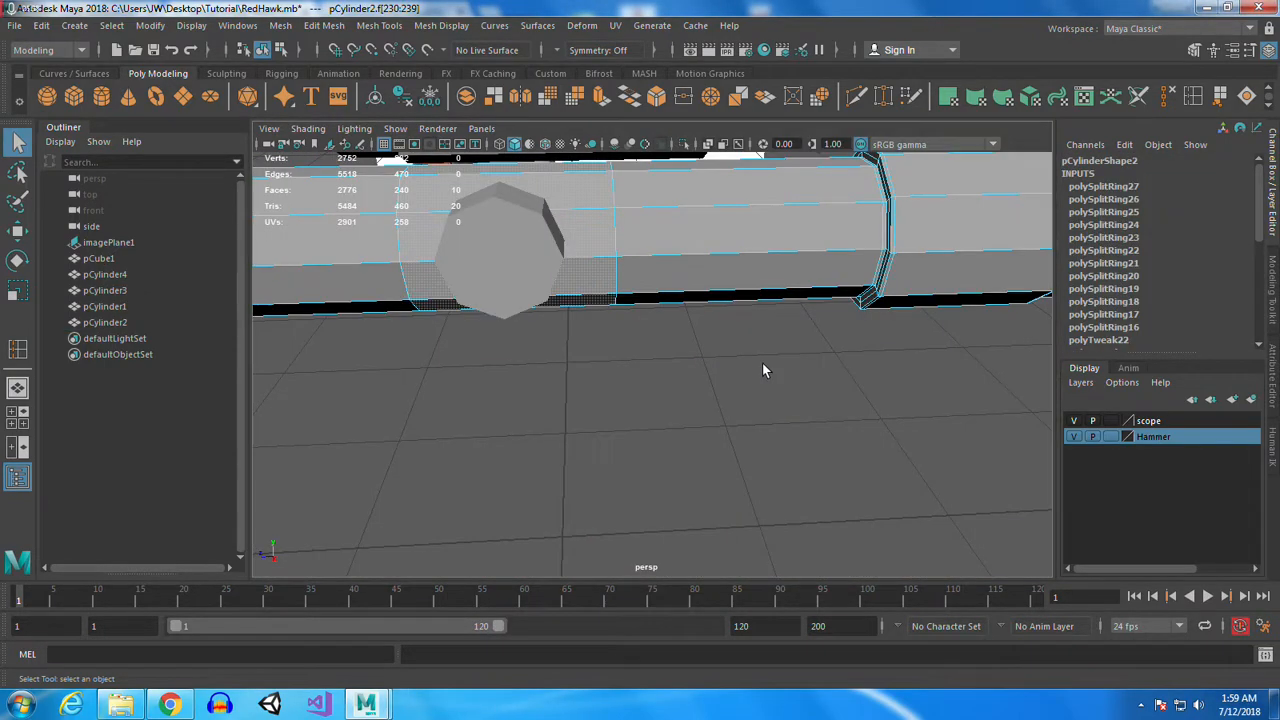
{"action": "left_click_drag", "start_coordinate": [574, 440], "coordinate": [705, 440], "text": "alt"}
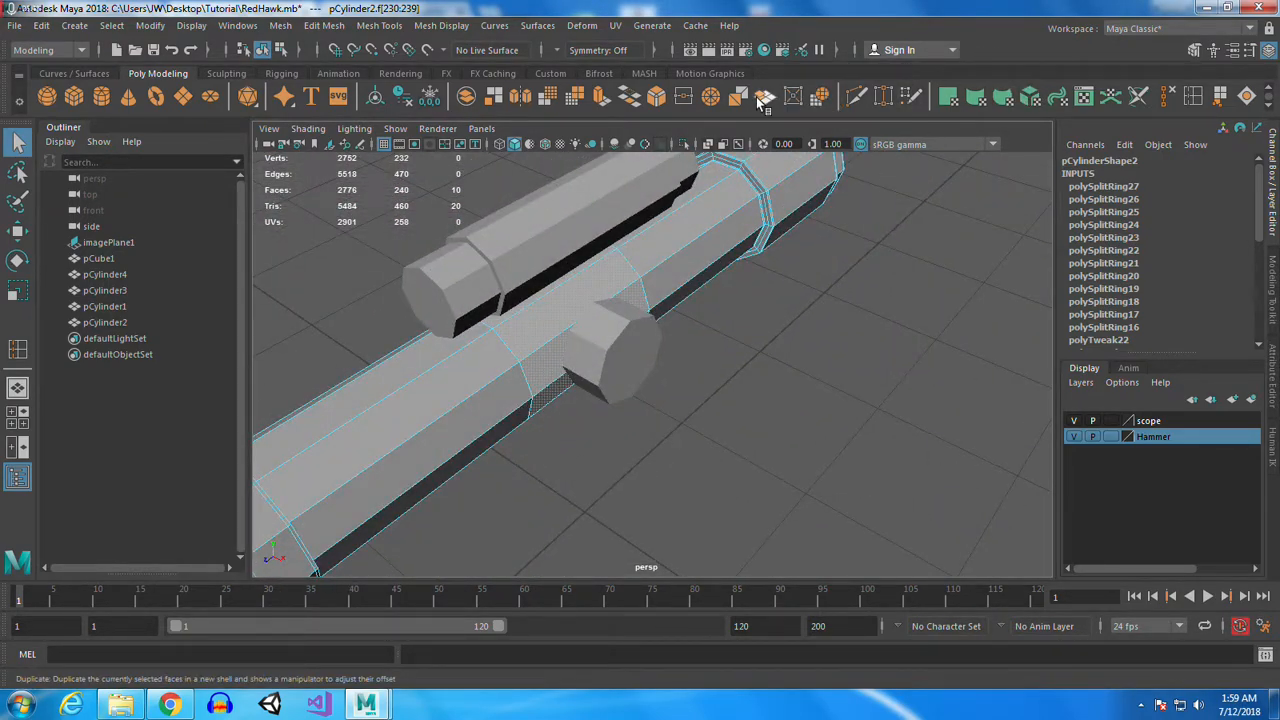
{"action": "left_click", "coordinate": [602, 97]}
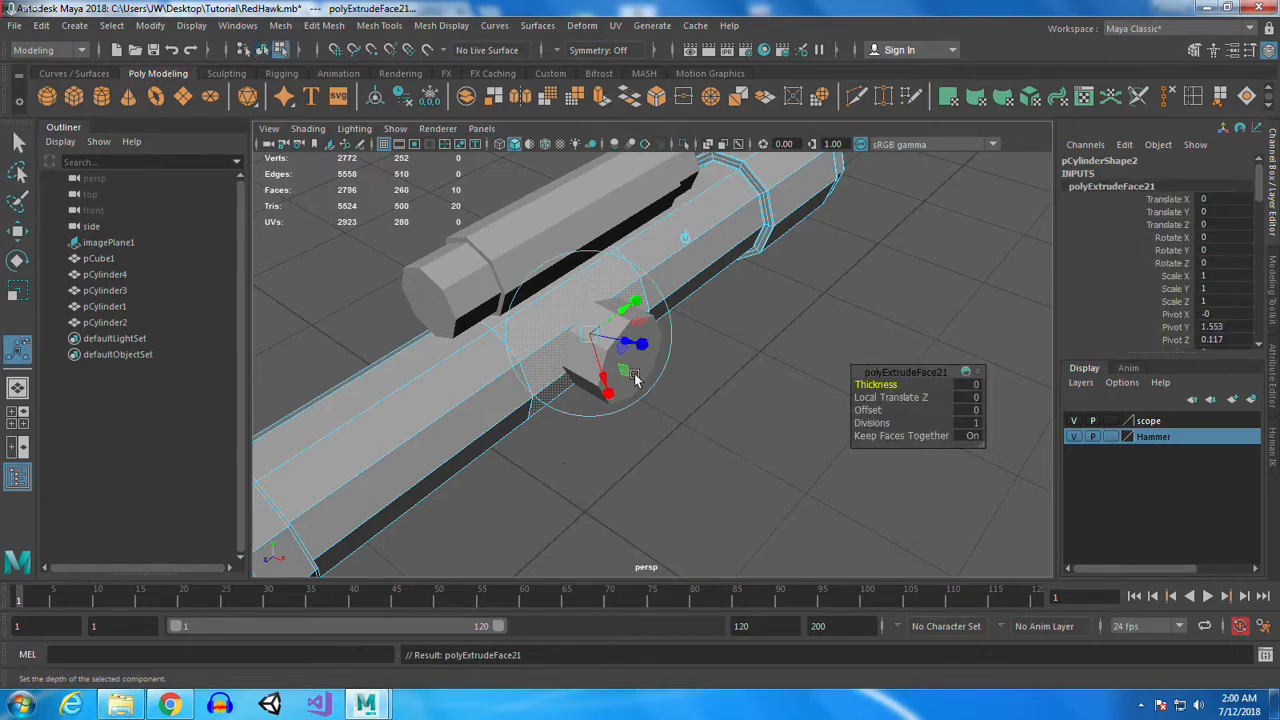
{"action": "left_click_drag", "start_coordinate": [627, 338], "coordinate": [623, 338]}
{"action": "key", "text": "space"}
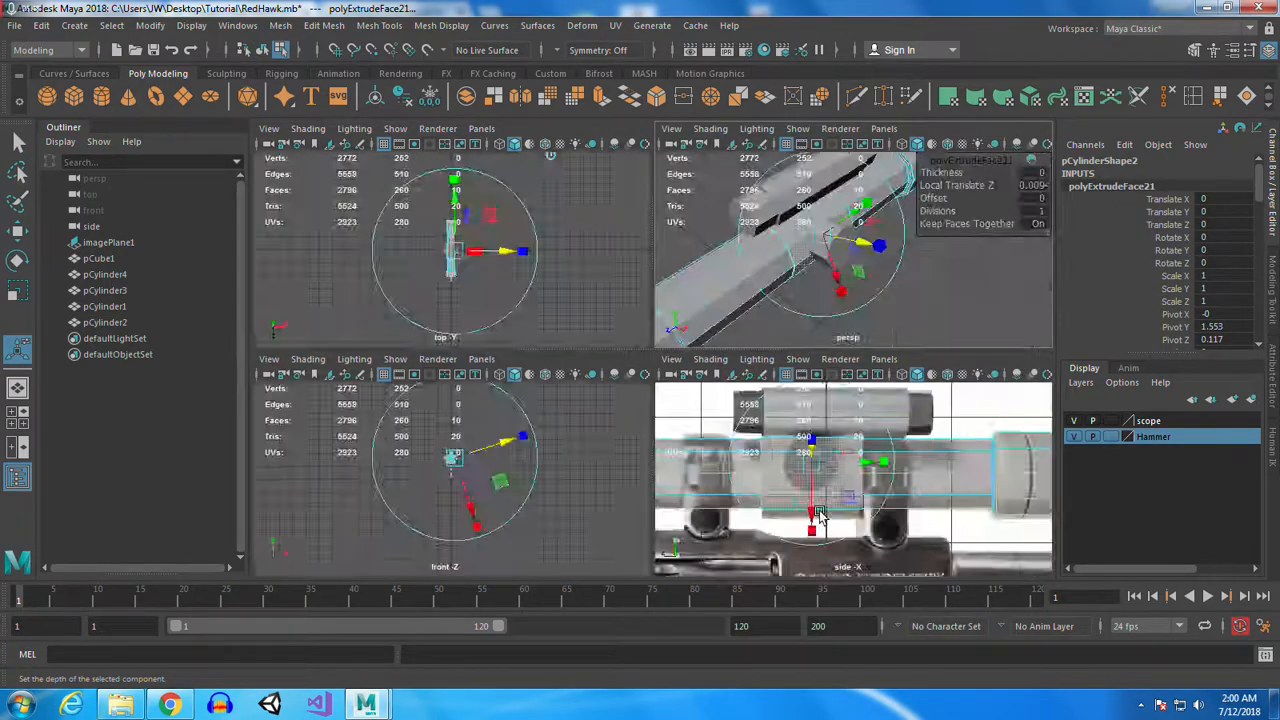
{"action": "key", "text": "space"}
Extrude the turret block's face ring again with a Local Translate Z of 0.08 to match the block's height in the reference
{"action": "key", "text": "ctrl+e"}
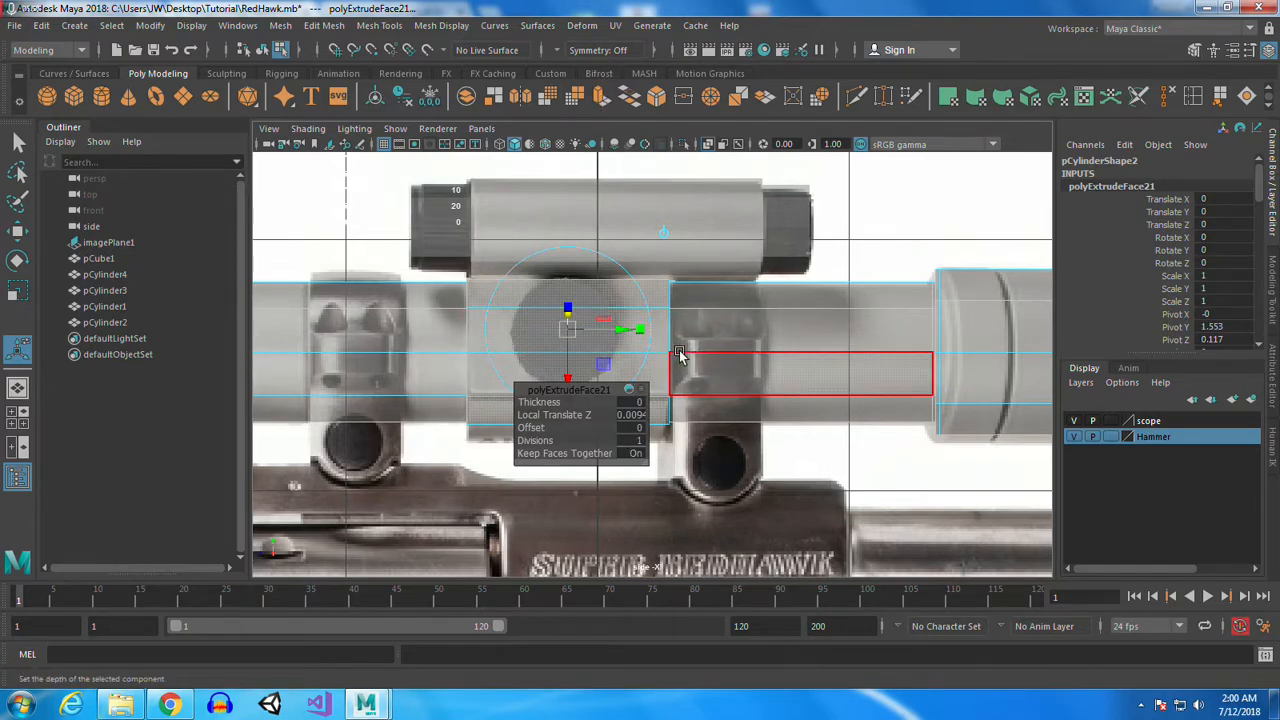
{"action": "key", "text": "space"}
{"action": "key", "text": "space"}
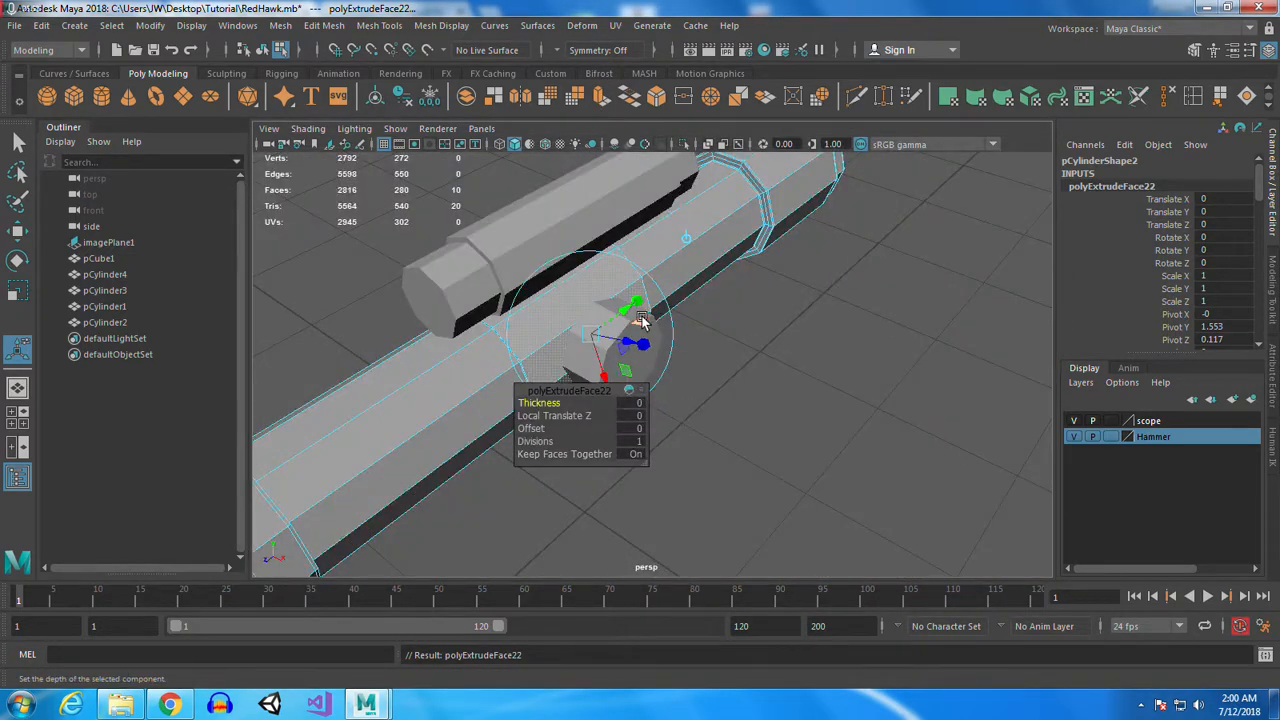
{"action": "left_click_drag", "start_coordinate": [632, 343], "coordinate": [662, 345]}
{"action": "key", "text": "space"}
{"action": "key", "text": "space"}
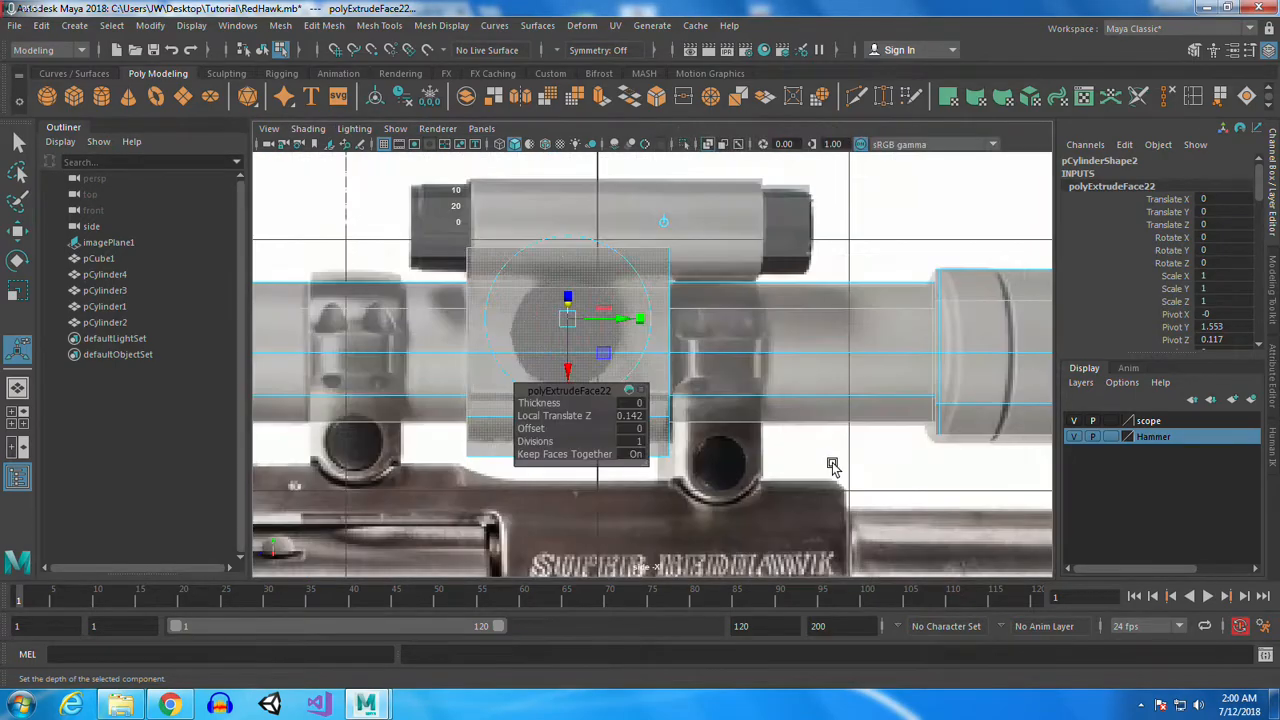
{"action": "left_click_drag", "start_coordinate": [567, 313], "coordinate": [569, 311]}
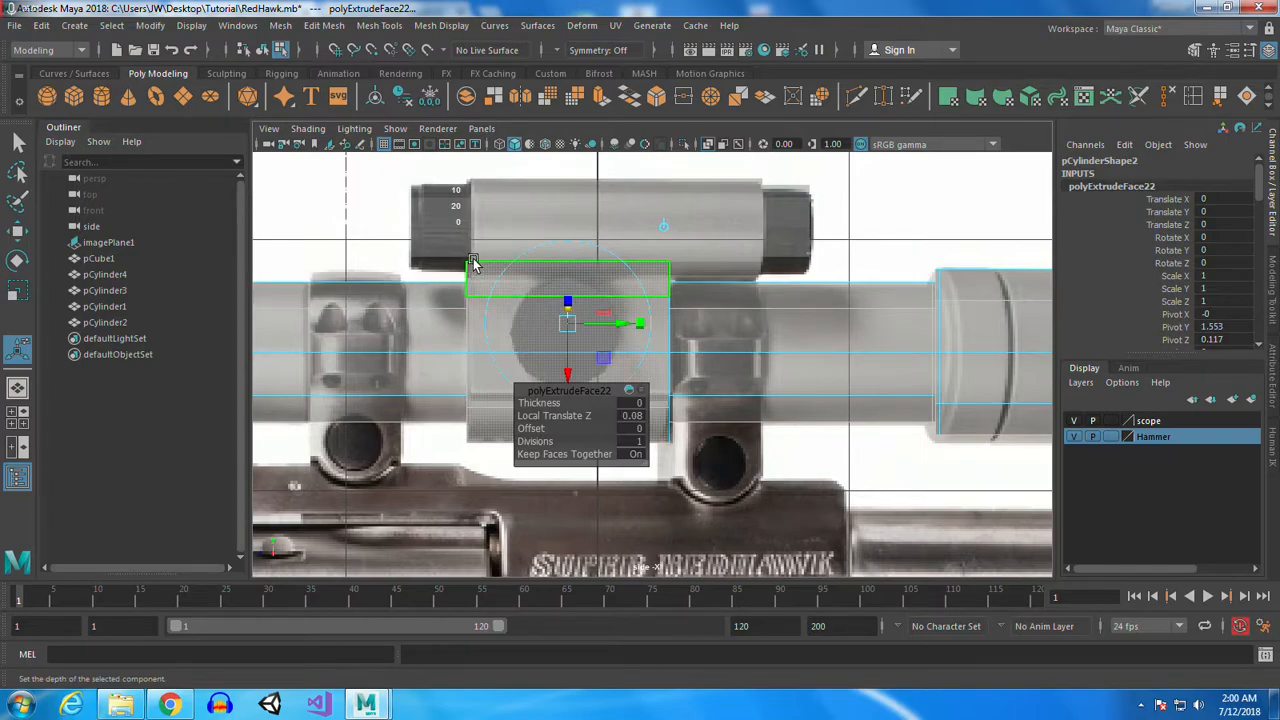
Scale the turret block's upper faces flat and raise them level with the base of the upper cylinder
{"action": "left_click", "coordinate": [539, 346]}
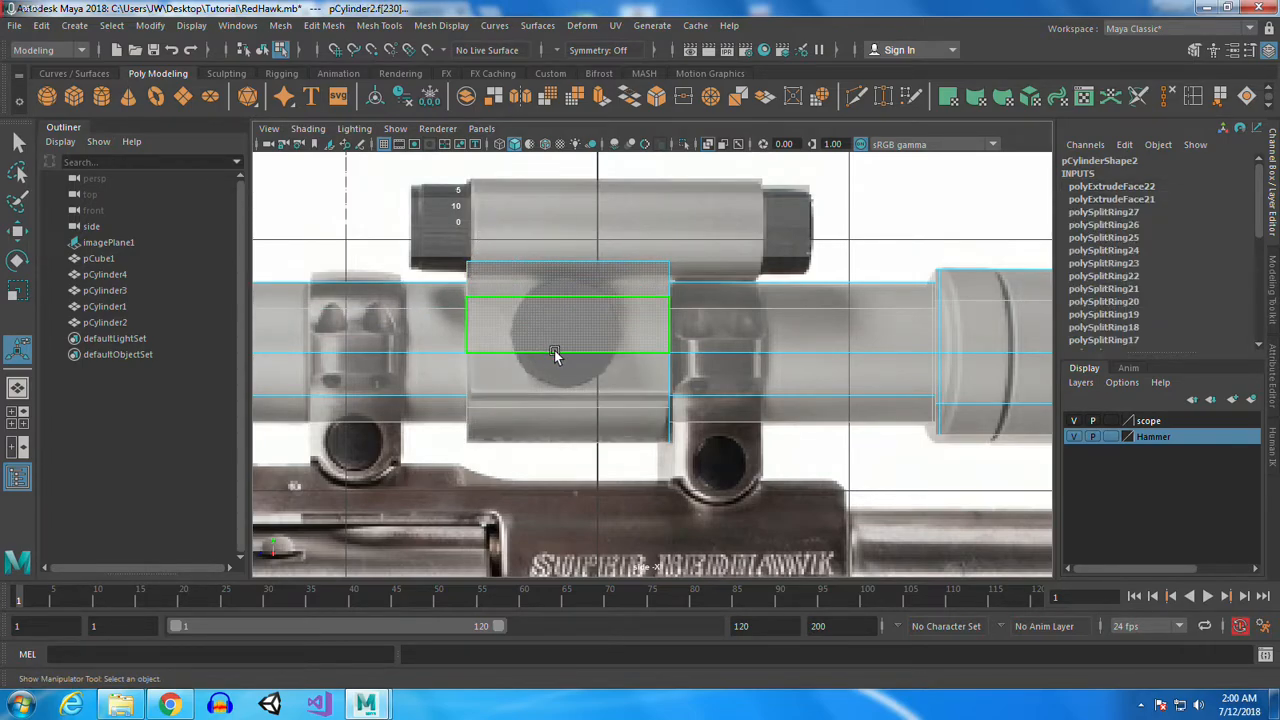
{"action": "key", "text": "r"}
{"action": "left_click_drag", "start_coordinate": [572, 373], "coordinate": [575, 310]}
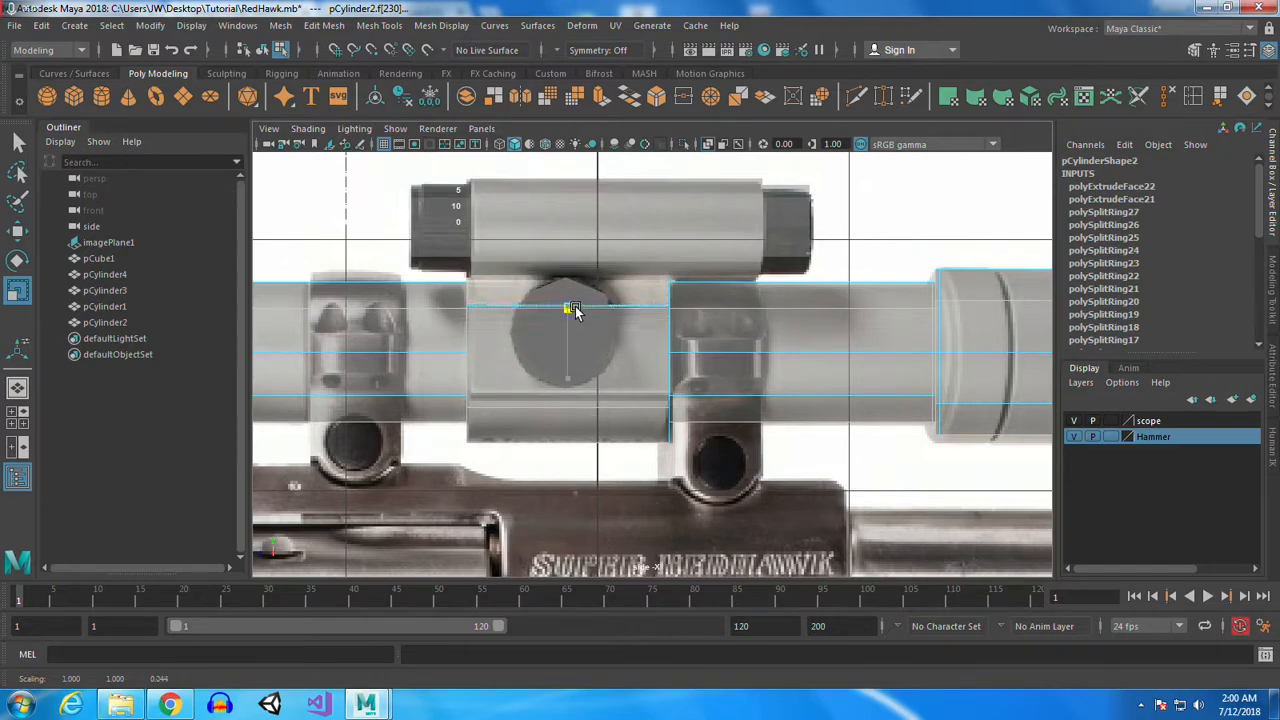
{"action": "key", "text": "w"}
{"action": "left_click_drag", "start_coordinate": [565, 238], "coordinate": [571, 183]}
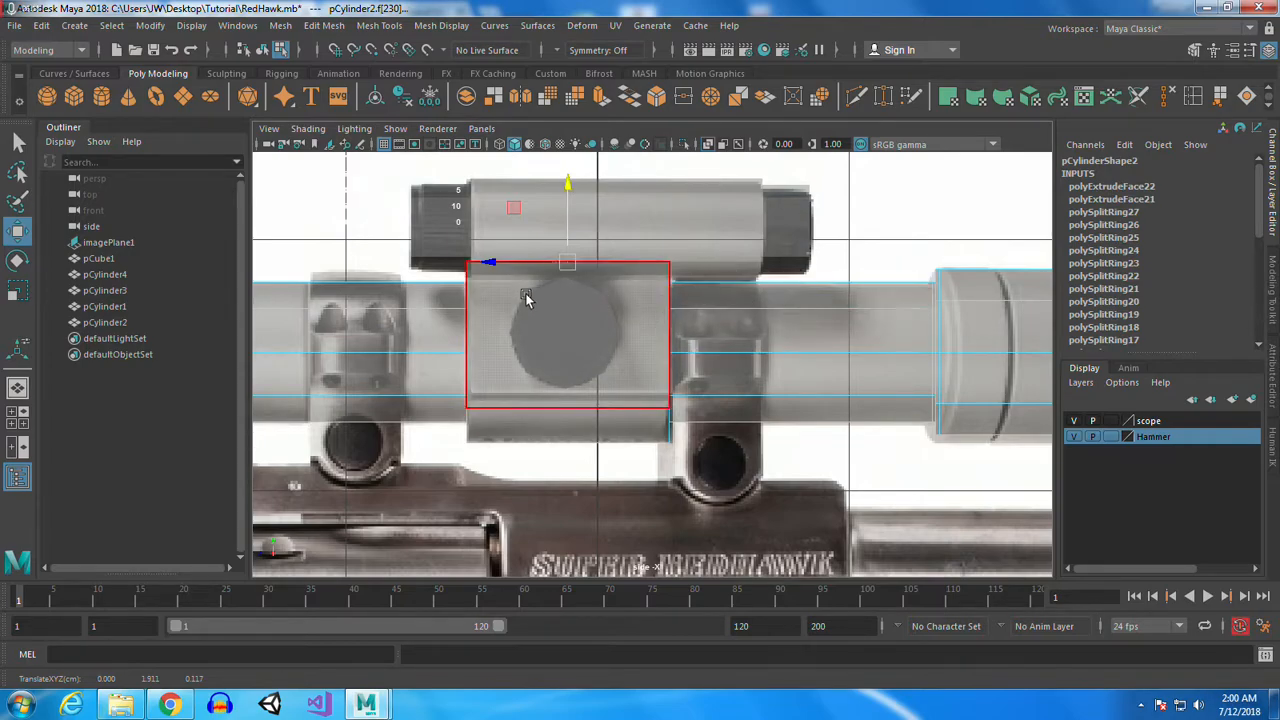
Shift the vertex rings at the rear end of the upper cylinder's main body slightly backward to match the reference
{"action": "scroll", "coordinate": [538, 300], "scroll_direction": "up", "scroll_amount": 5}
{"action": "left_click", "coordinate": [623, 175]}
{"action": "right_click_drag", "start_coordinate": [626, 184], "coordinate": [590, 178]}
{"action": "scroll", "coordinate": [646, 303], "scroll_direction": "down", "scroll_amount": 5}
{"action": "middle_click_drag", "start_coordinate": [626, 240], "coordinate": [628, 256], "text": "alt"}
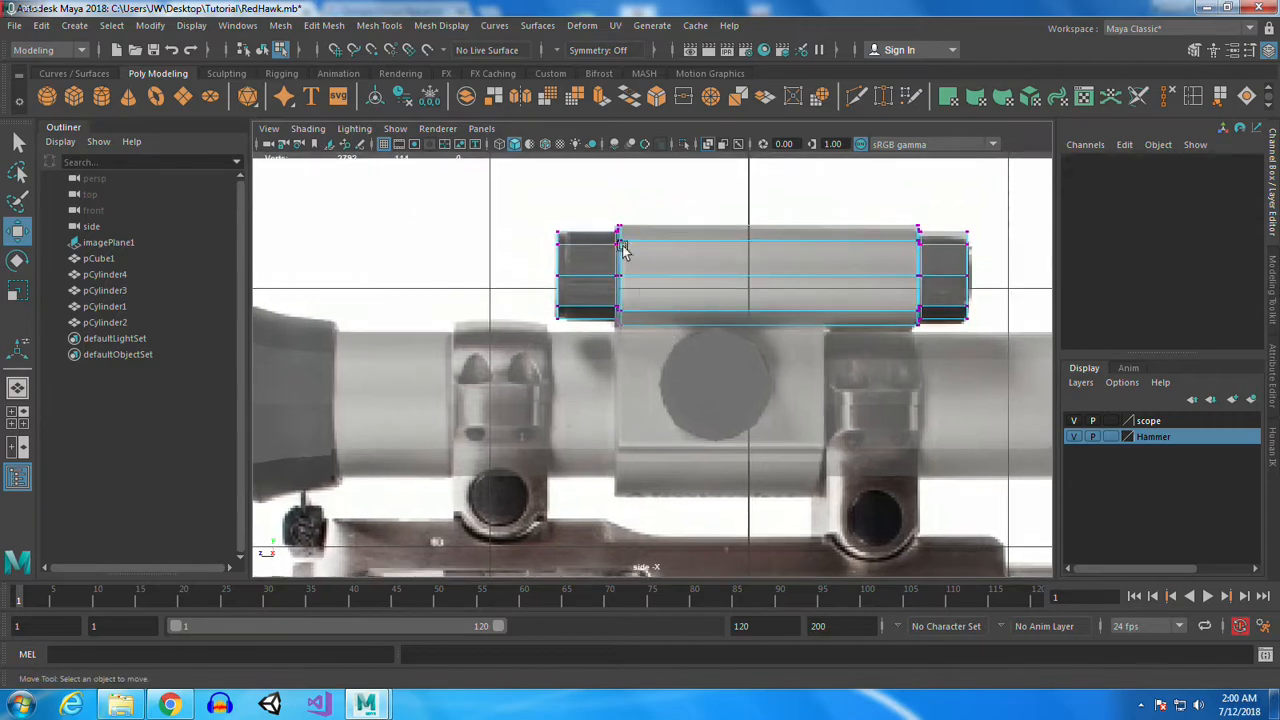
{"action": "left_click_drag", "start_coordinate": [604, 202], "coordinate": [640, 345]}
{"action": "left_click_drag", "start_coordinate": [547, 276], "coordinate": [537, 275]}
{"action": "scroll", "coordinate": [625, 336], "scroll_direction": "up", "scroll_amount": 3}
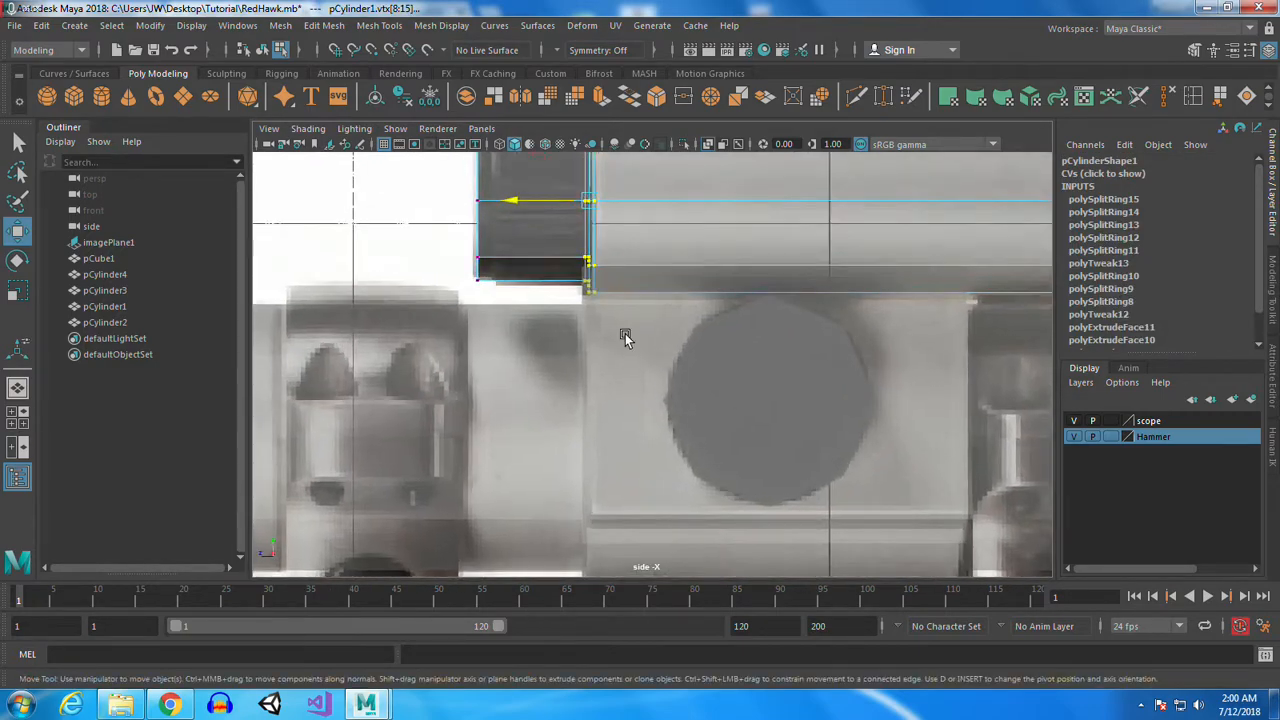
Nudge the vertices along the turret block's rear edge on the scope tube into line with the reference
{"action": "left_click", "coordinate": [623, 335]}
{"action": "right_click_drag", "start_coordinate": [621, 335], "coordinate": [560, 208]}
{"action": "scroll", "coordinate": [655, 390], "scroll_direction": "down", "scroll_amount": 5}
{"action": "scroll", "coordinate": [727, 437], "scroll_direction": "down", "scroll_amount": 1}
{"action": "left_click_drag", "start_coordinate": [612, 301], "coordinate": [685, 519]}
{"action": "left_click_drag", "start_coordinate": [555, 389], "coordinate": [558, 390]}
{"action": "right_click_drag", "start_coordinate": [690, 286], "coordinate": [802, 487], "text": "alt"}
{"action": "left_click", "coordinate": [692, 252]}
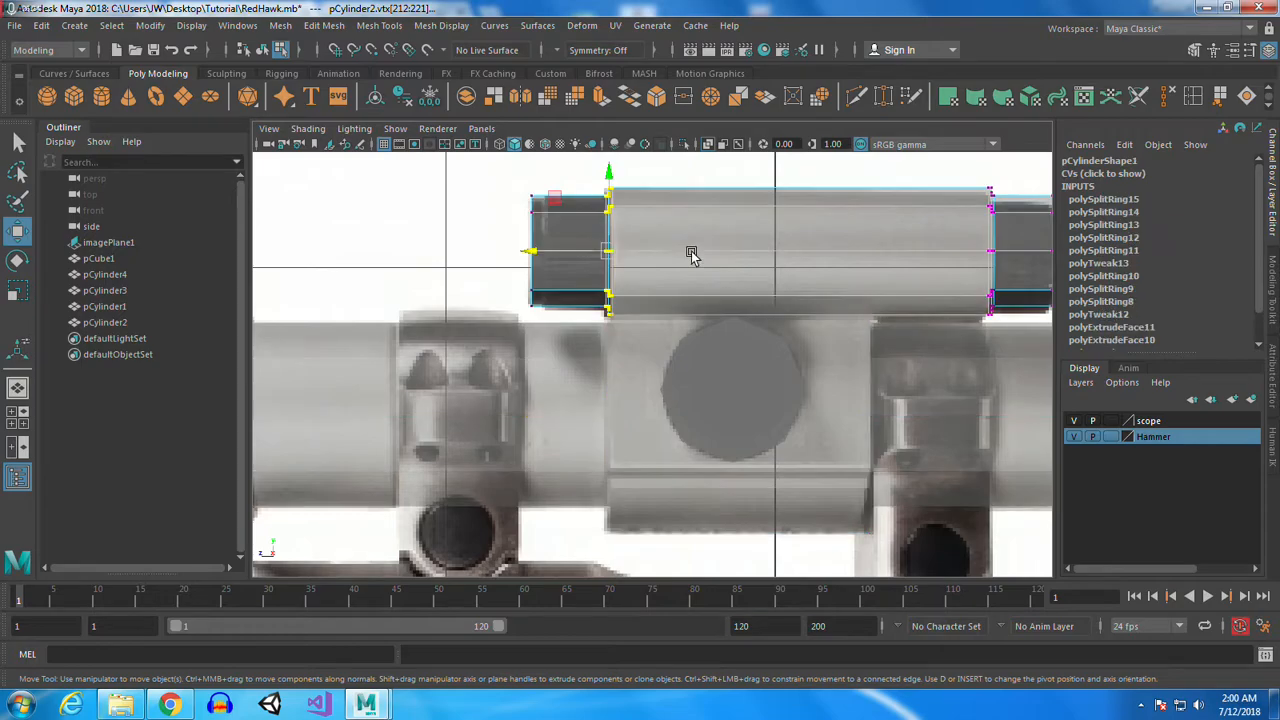
Examine the end of the turret block and the area beneath the upper cylinder in the perspective view
{"action": "middle_click_drag", "start_coordinate": [735, 293], "coordinate": [694, 300], "text": "alt"}
{"action": "key", "text": "space"}
{"action": "key", "text": "space"}
{"action": "left_click_drag", "start_coordinate": [803, 403], "coordinate": [723, 363], "text": "alt"}
{"action": "middle_click_drag", "start_coordinate": [700, 290], "coordinate": [731, 354], "text": "alt"}
{"action": "left_click_drag", "start_coordinate": [731, 354], "coordinate": [674, 367], "text": "alt"}
{"action": "left_click_drag", "start_coordinate": [341, 395], "coordinate": [526, 434], "text": "alt"}
{"action": "left_click", "coordinate": [625, 437]}
{"action": "left_click_drag", "start_coordinate": [625, 437], "coordinate": [577, 467], "text": "alt"}
{"action": "right_click_drag", "start_coordinate": [577, 467], "coordinate": [688, 518], "text": "alt"}
{"action": "left_click_drag", "start_coordinate": [688, 518], "coordinate": [688, 514], "text": "alt"}
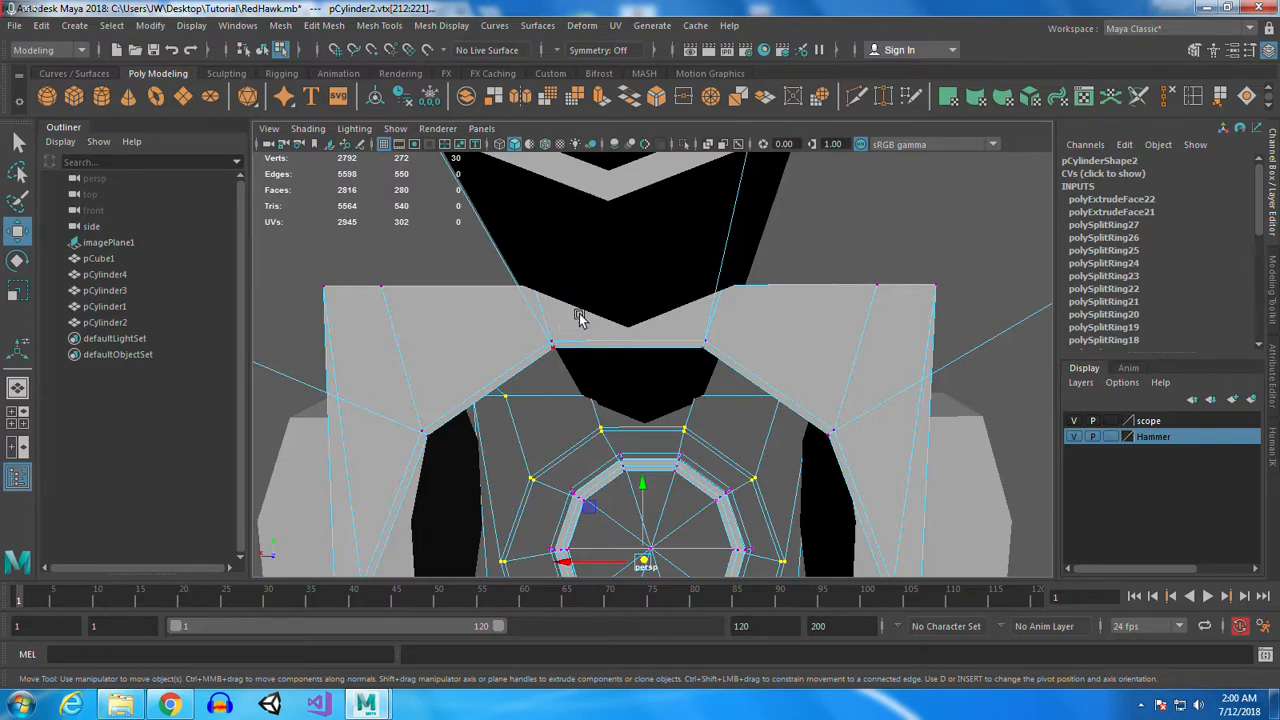
Try to insert a lengthwise edge loop through the middle of the turret block and scope tube
{"action": "left_click", "coordinate": [1193, 96]}
{"action": "left_click", "coordinate": [630, 350]}
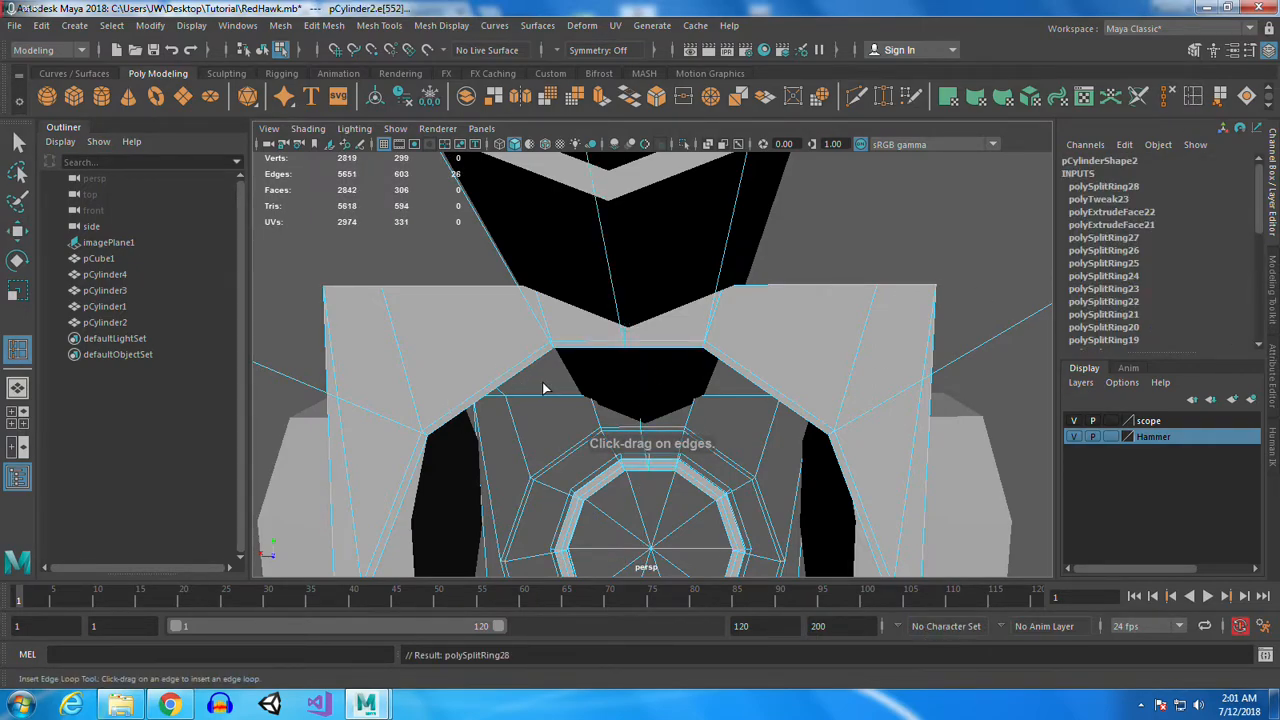
{"action": "key", "text": "ctrl+z"}
{"action": "left_click_drag", "start_coordinate": [563, 371], "coordinate": [690, 393], "text": "alt"}
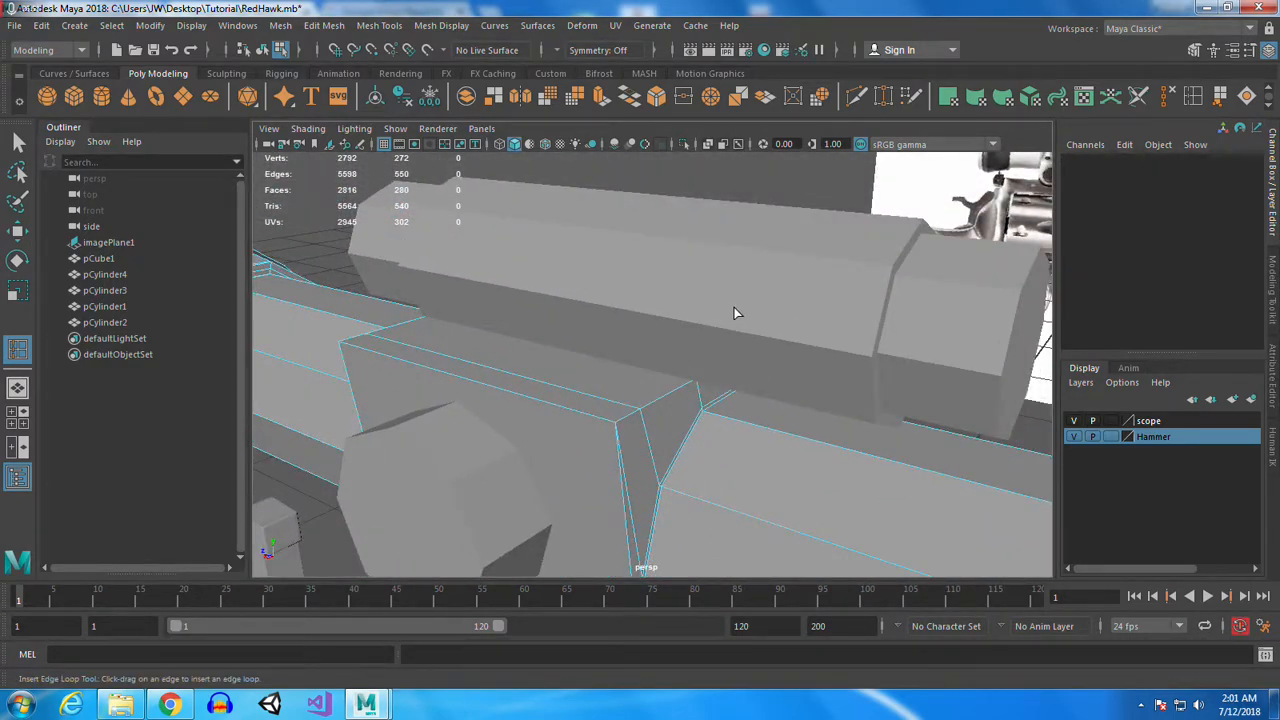
Put the upper cylinder in a new display layer and hide that layer
{"action": "left_click", "coordinate": [14, 145]}
{"action": "right_click_drag", "start_coordinate": [677, 257], "coordinate": [752, 217]}
{"action": "left_click", "coordinate": [1238, 401]}
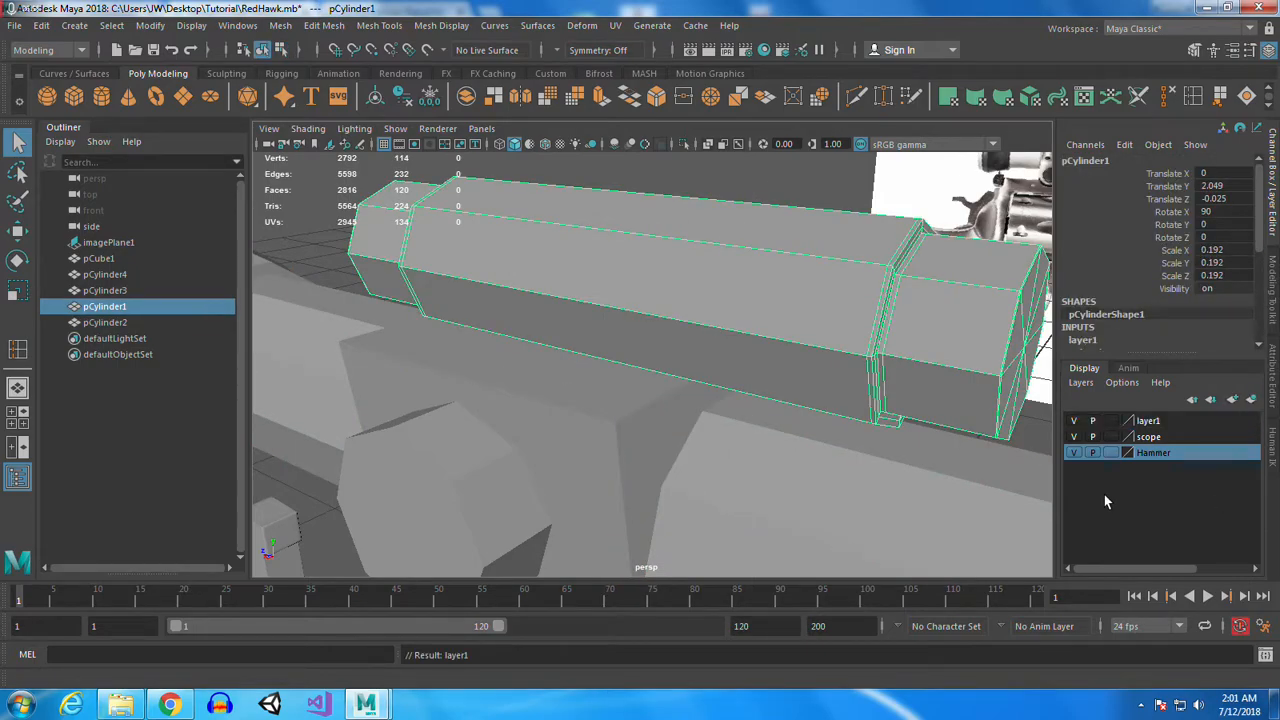
{"action": "left_click", "coordinate": [1073, 420]}
With Multi-Cut, connect both inner corners on one end face of the turret block to the midpoint of its top edge
{"action": "left_click", "coordinate": [640, 366]}
{"action": "left_click_drag", "start_coordinate": [640, 366], "coordinate": [714, 477], "text": "alt"}
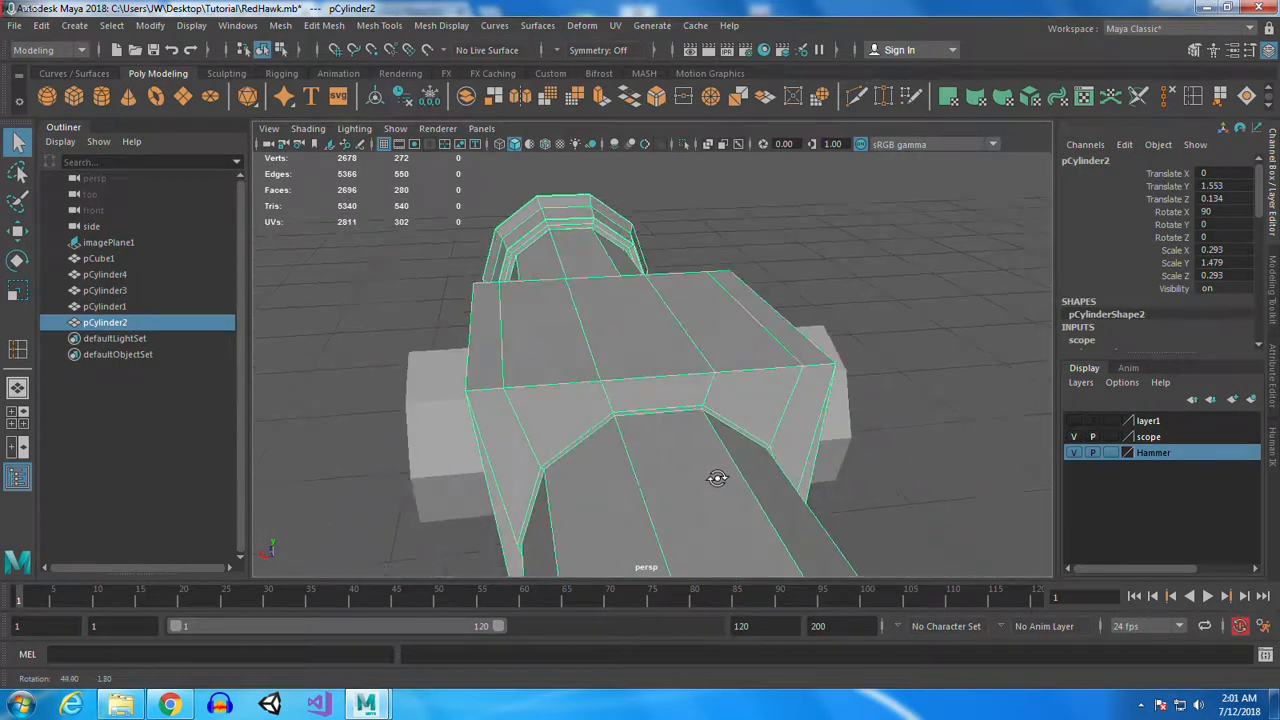
{"action": "left_click_drag", "start_coordinate": [728, 383], "coordinate": [699, 413], "text": "alt"}
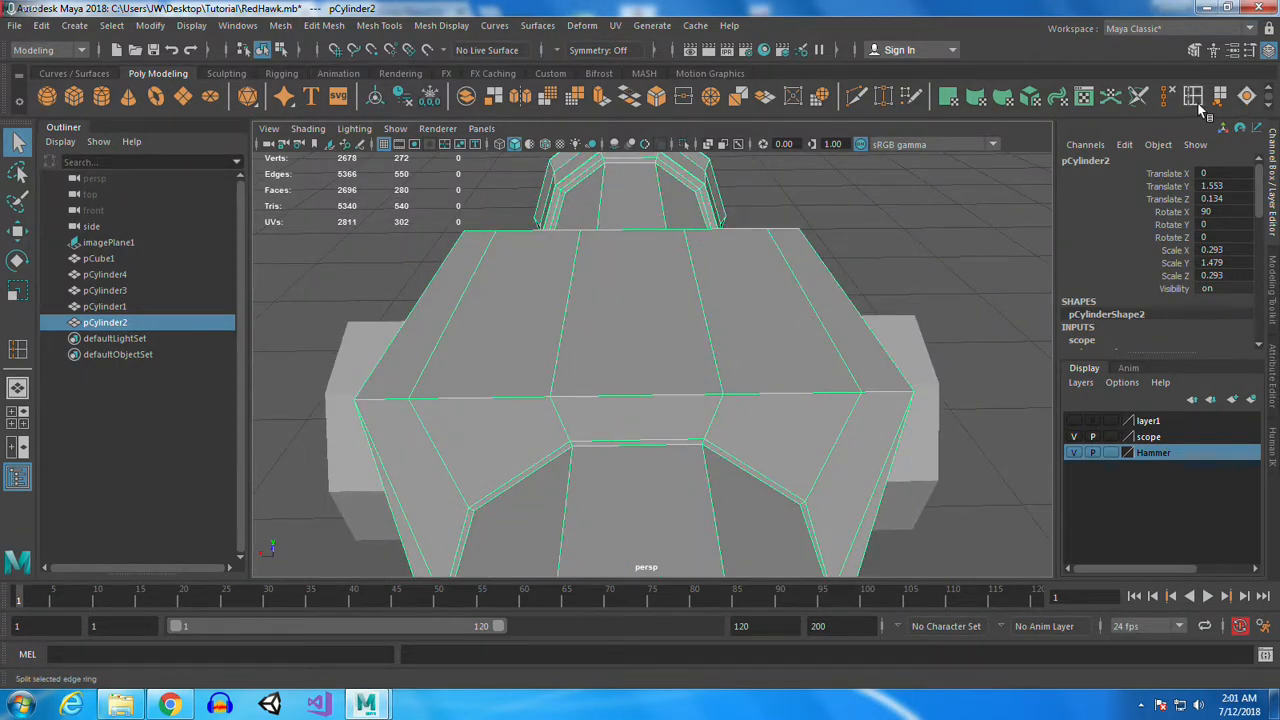
{"action": "left_click", "coordinate": [860, 95]}
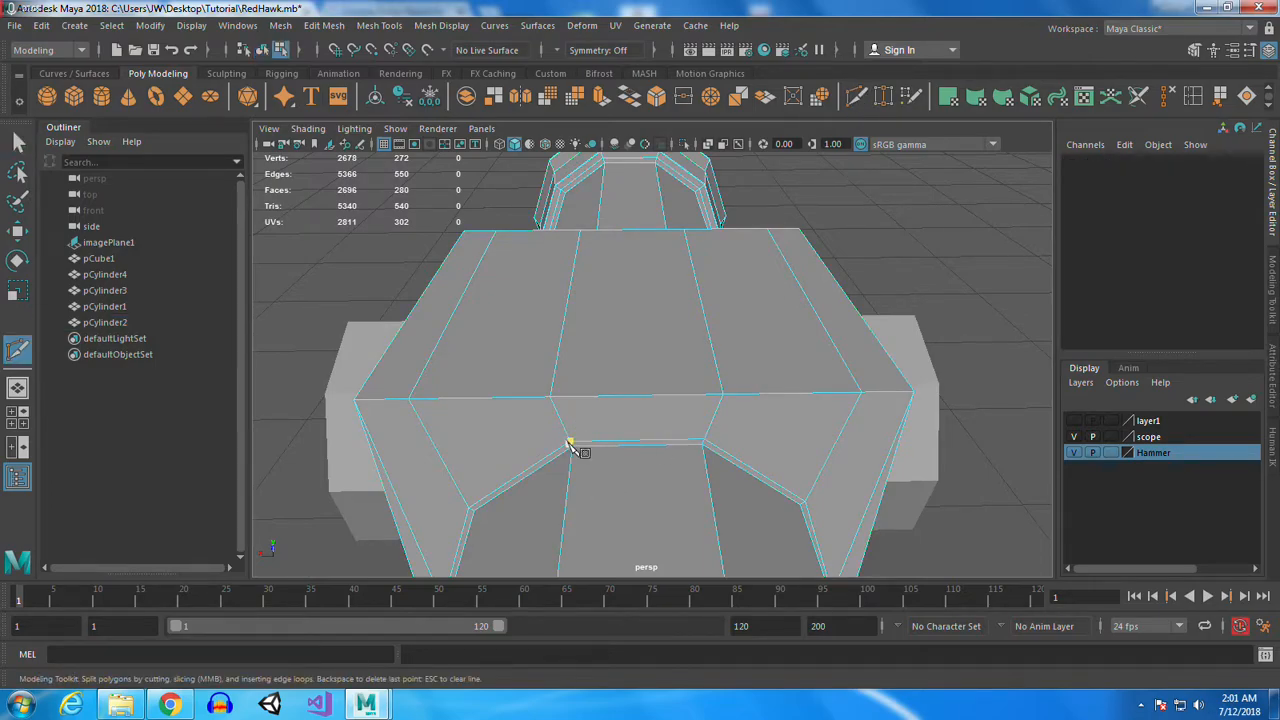
{"action": "right_click_drag", "start_coordinate": [563, 378], "coordinate": [604, 481], "text": "alt"}
{"action": "middle_click_drag", "start_coordinate": [602, 458], "coordinate": [608, 425], "text": "alt"}
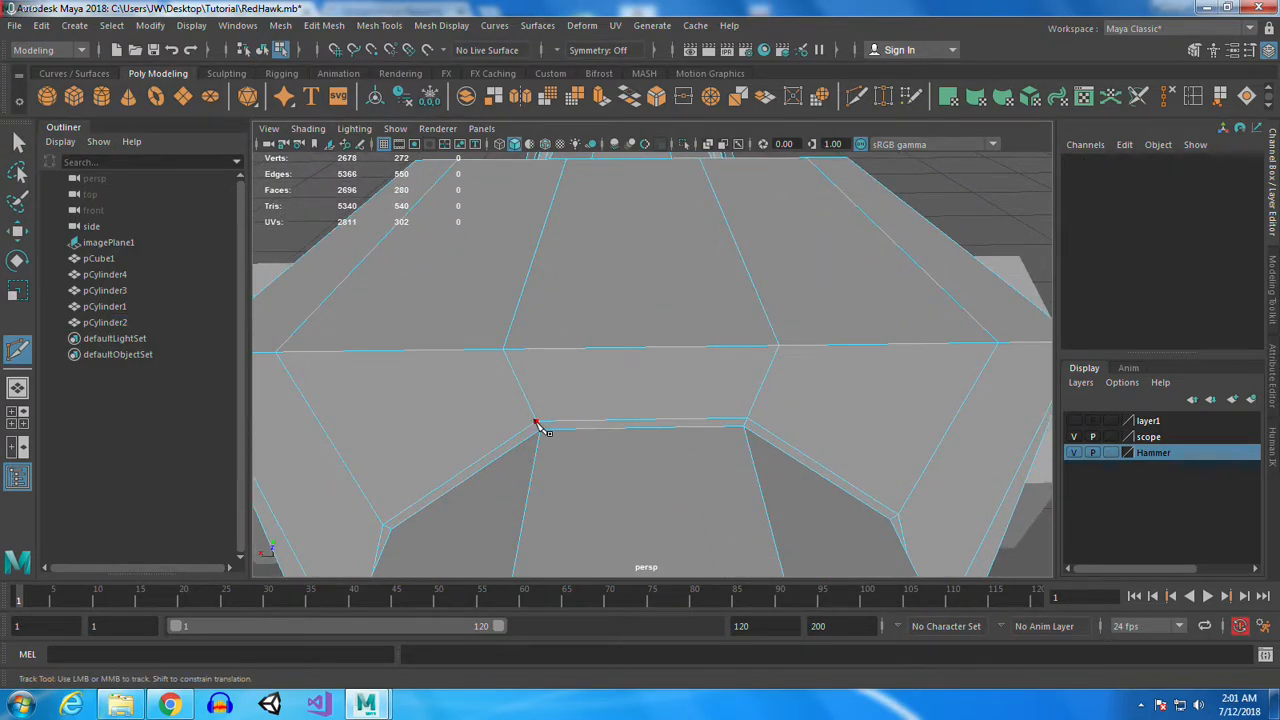
{"action": "left_click", "coordinate": [634, 348]}
{"action": "left_click_drag", "start_coordinate": [752, 389], "coordinate": [817, 337], "text": "alt"}
{"action": "right_click_drag", "start_coordinate": [817, 337], "coordinate": [810, 203], "text": "alt"}
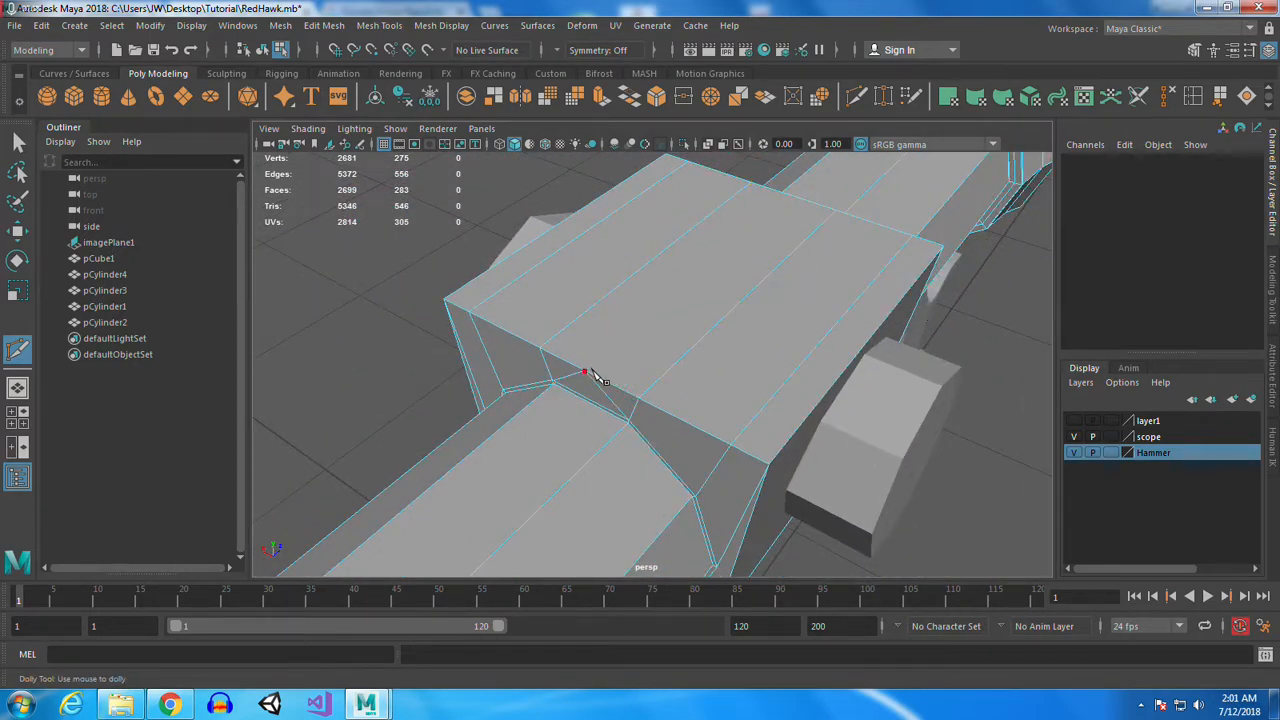
Cut the turret block's opposite end face from its inner corners to the midpoint of the top edge
{"action": "left_click_drag", "start_coordinate": [597, 465], "coordinate": [583, 336], "text": "alt"}
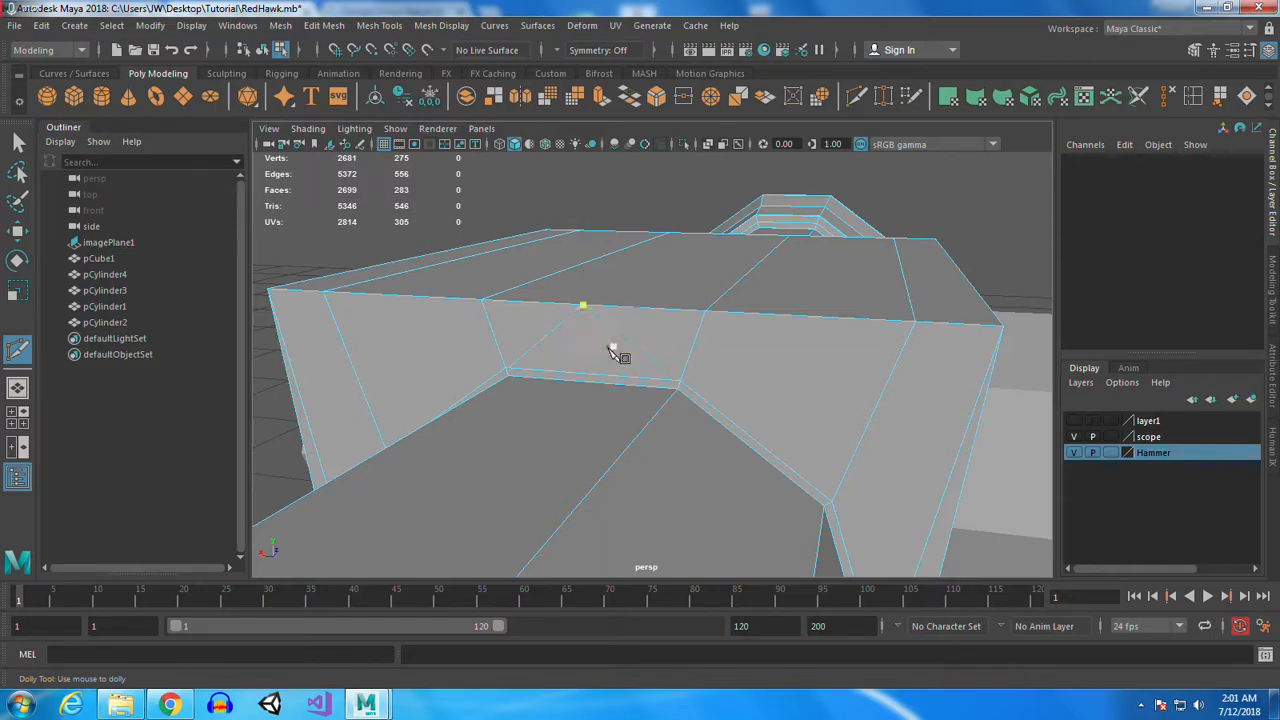
{"action": "left_click_drag", "start_coordinate": [852, 364], "coordinate": [537, 363], "text": "alt"}
{"action": "right_click_drag", "start_coordinate": [537, 363], "coordinate": [654, 420], "text": "alt"}
{"action": "left_click", "coordinate": [589, 497]}
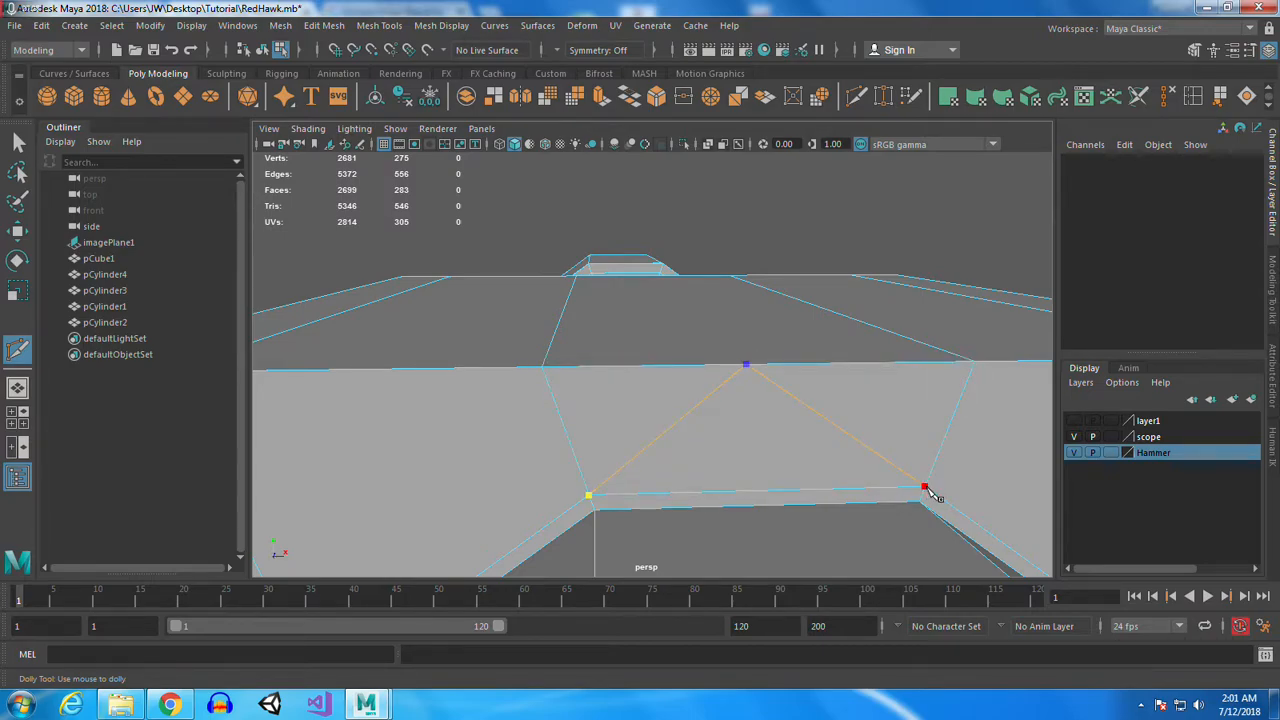
{"action": "left_click_drag", "start_coordinate": [741, 347], "coordinate": [740, 350], "text": "alt"}
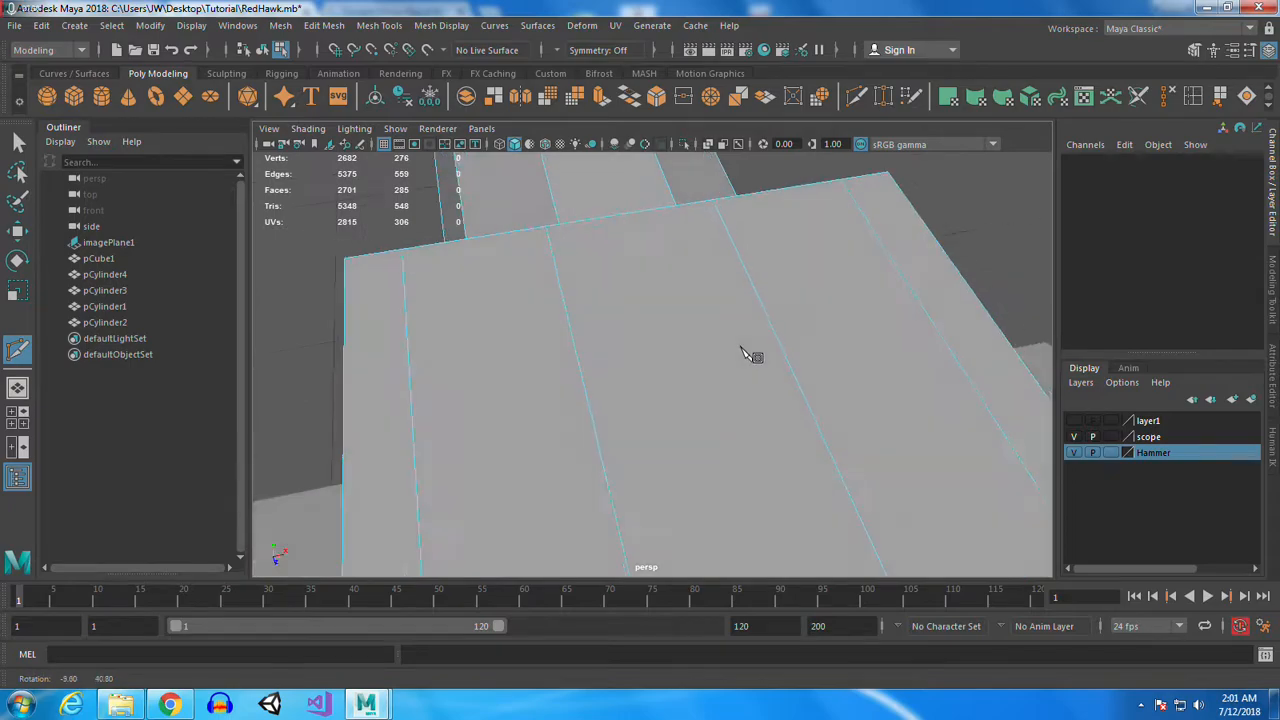
Cut a lengthwise edge across the turret block's top face, joining the midpoints of its front and rear edges
{"action": "scroll", "coordinate": [715, 340], "scroll_direction": "down", "scroll_amount": 2}
{"action": "left_click_drag", "start_coordinate": [620, 322], "coordinate": [975, 296], "text": "alt"}
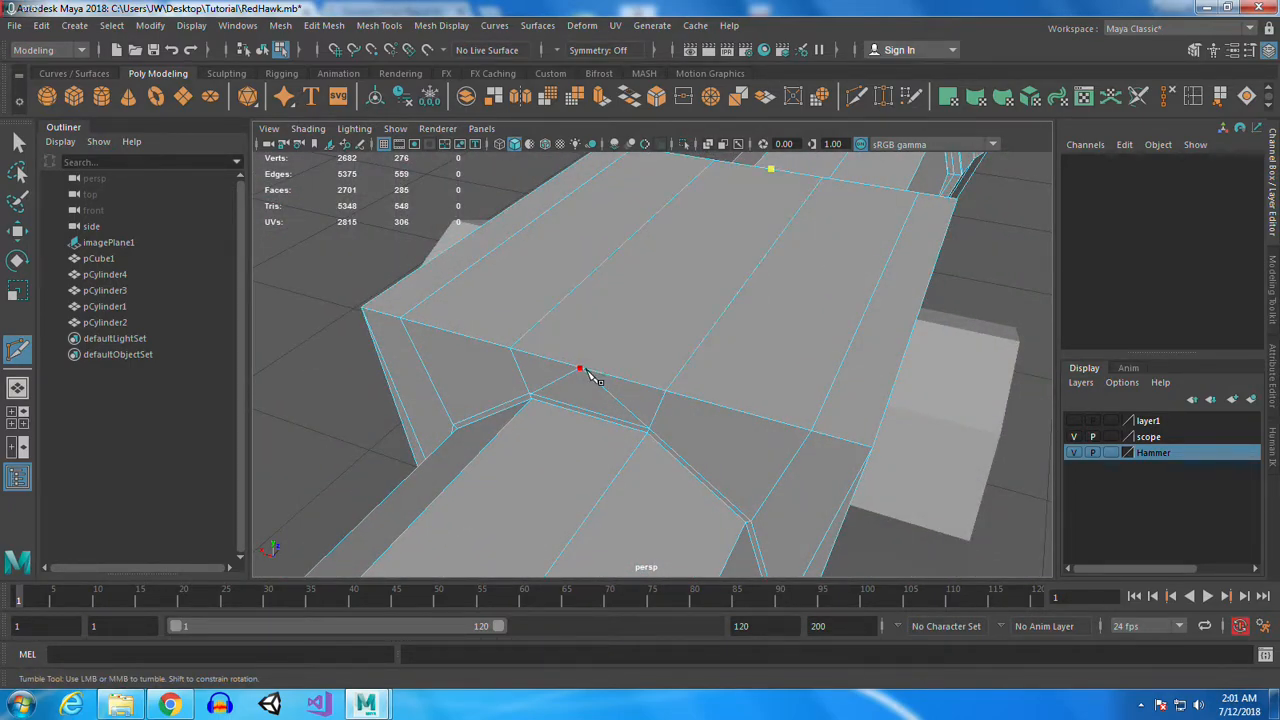
{"action": "left_click_drag", "start_coordinate": [546, 426], "coordinate": [612, 412], "text": "alt"}
{"action": "left_click", "coordinate": [18, 141]}
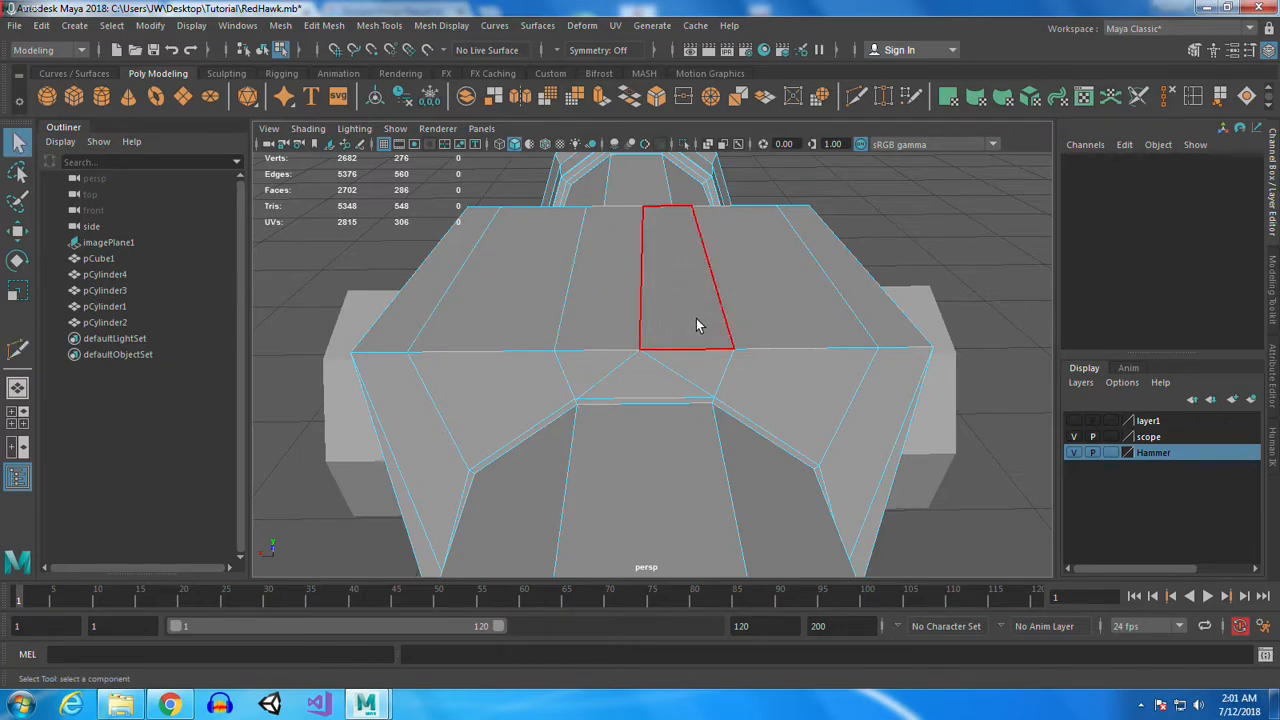
Select the lengthwise center edge on the turret block's top and scale it along X to straighten it
{"action": "right_click", "coordinate": [646, 248]}
{"action": "left_click", "coordinate": [641, 252]}
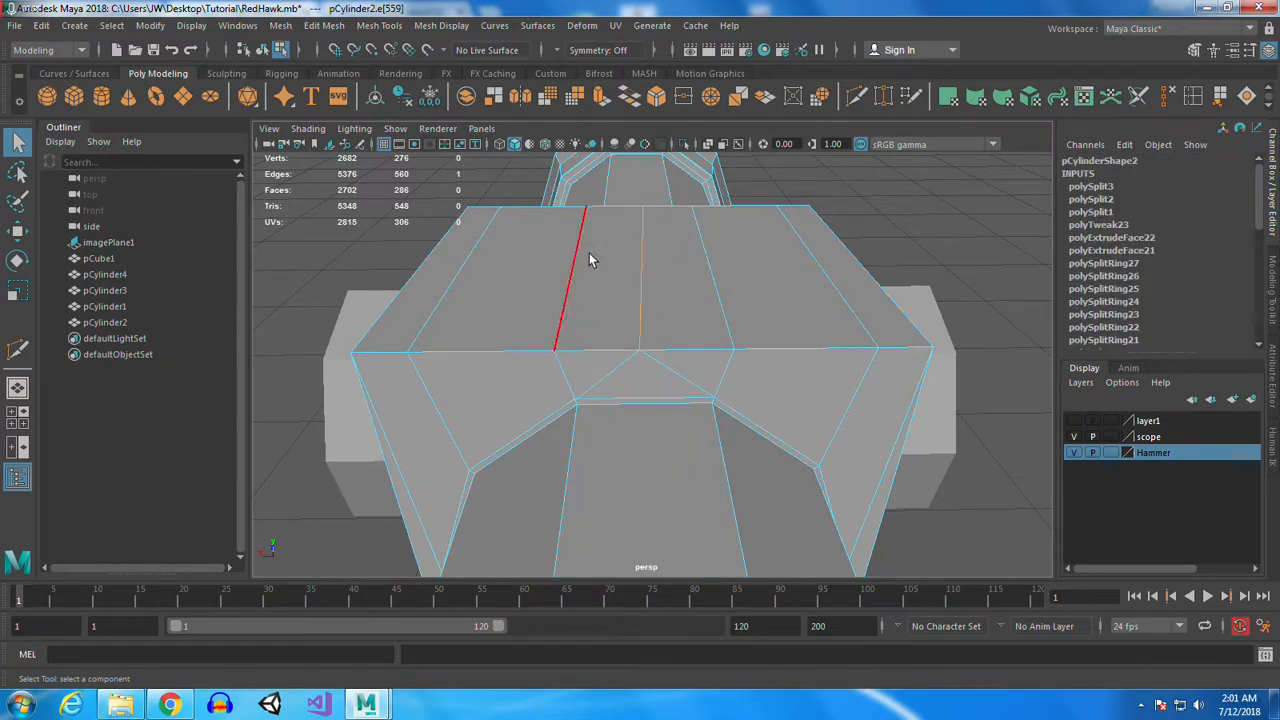
{"action": "key", "text": "r"}
{"action": "left_click_drag", "start_coordinate": [563, 259], "coordinate": [592, 270]}
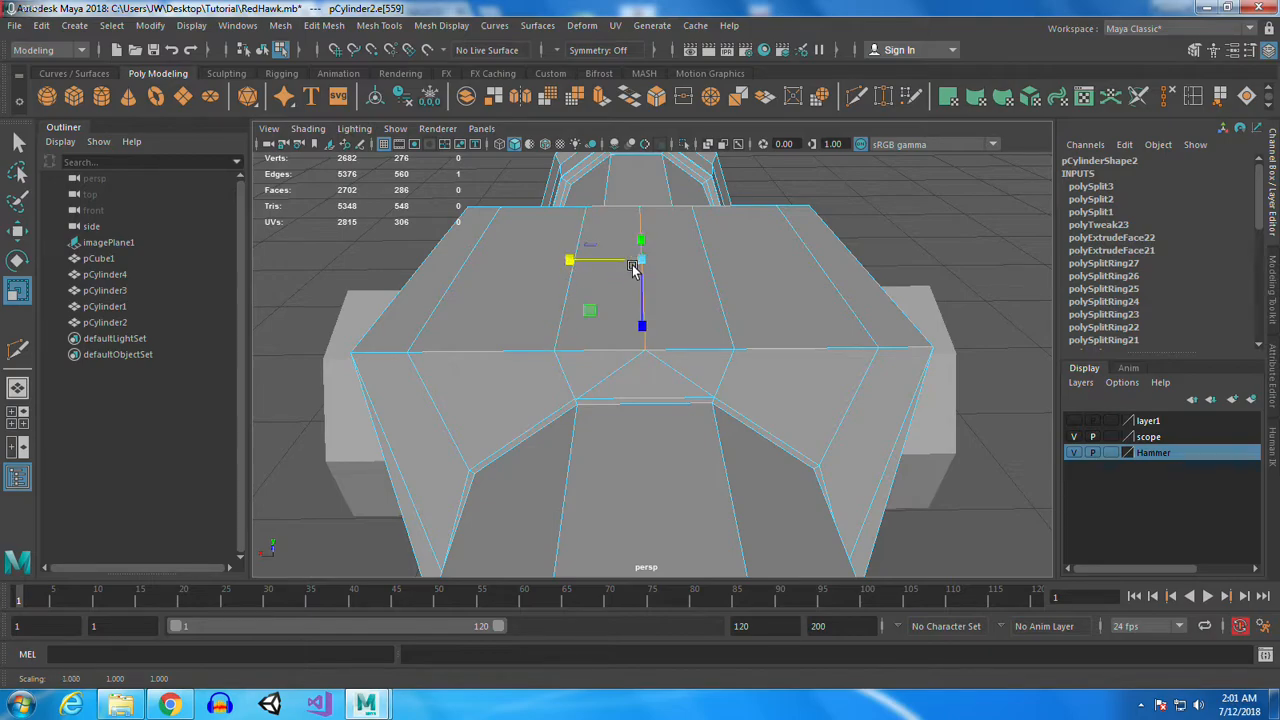
{"action": "key", "text": "w"}
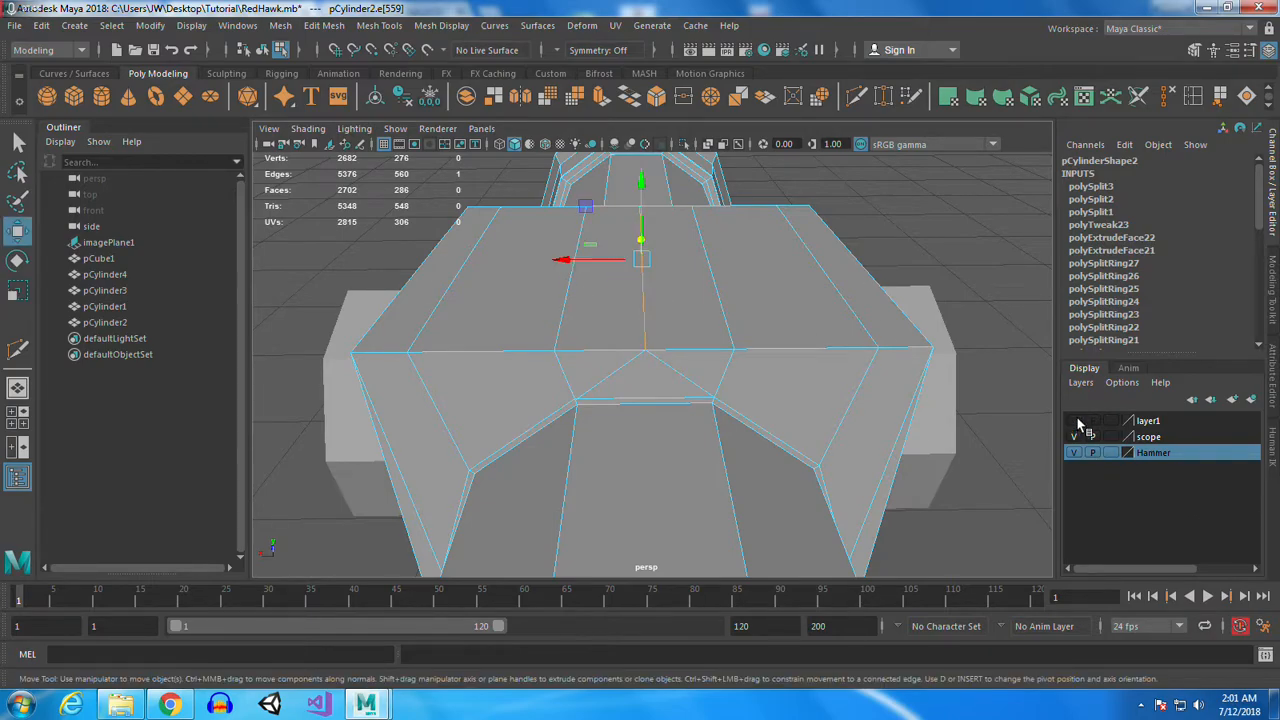
Show layer1 and insert an edge loop around the upper cylinder in line with the turret block's front end
{"action": "left_click", "coordinate": [1074, 421]}
{"action": "scroll", "coordinate": [700, 457], "scroll_direction": "up", "scroll_amount": 5}
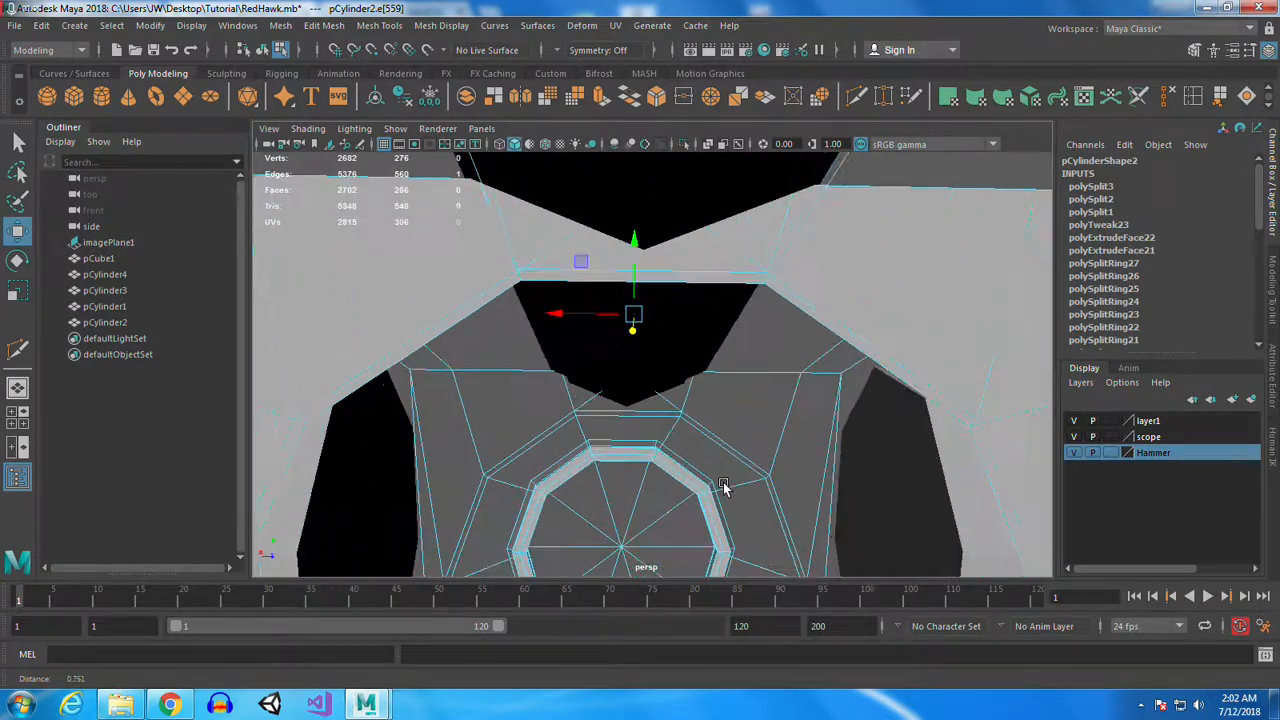
{"action": "mouse_move", "coordinate": [711, 143]}
{"action": "left_mouse_down", "text": "alt"}
{"action": "mouse_move", "coordinate": [720, 400]}
{"action": "mouse_move", "coordinate": [709, 394]}
{"action": "mouse_move", "coordinate": [717, 406]}
{"action": "mouse_move", "coordinate": [703, 349]}
{"action": "mouse_move", "coordinate": [851, 351]}
{"action": "mouse_move", "coordinate": [820, 349]}
{"action": "left_mouse_up", "text": "alt"}
{"action": "right_click_drag", "start_coordinate": [774, 266], "coordinate": [771, 209]}
{"action": "left_click_drag", "start_coordinate": [773, 315], "coordinate": [841, 481], "text": "alt"}
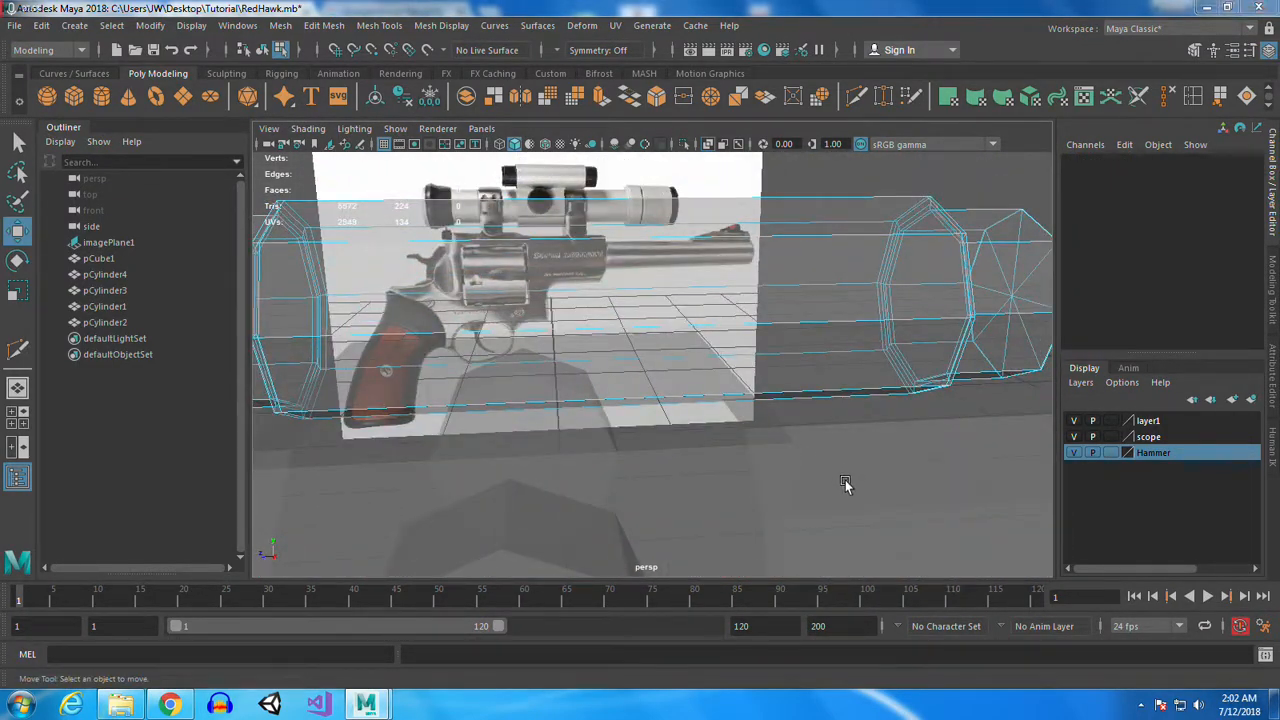
{"action": "key", "text": "space"}
{"action": "key", "text": "space"}
{"action": "middle_click_drag", "start_coordinate": [830, 380], "coordinate": [757, 421], "text": "alt"}
{"action": "right_click_drag", "start_coordinate": [757, 421], "coordinate": [848, 491], "text": "alt"}
{"action": "middle_click_drag", "start_coordinate": [851, 386], "coordinate": [735, 378], "text": "alt"}
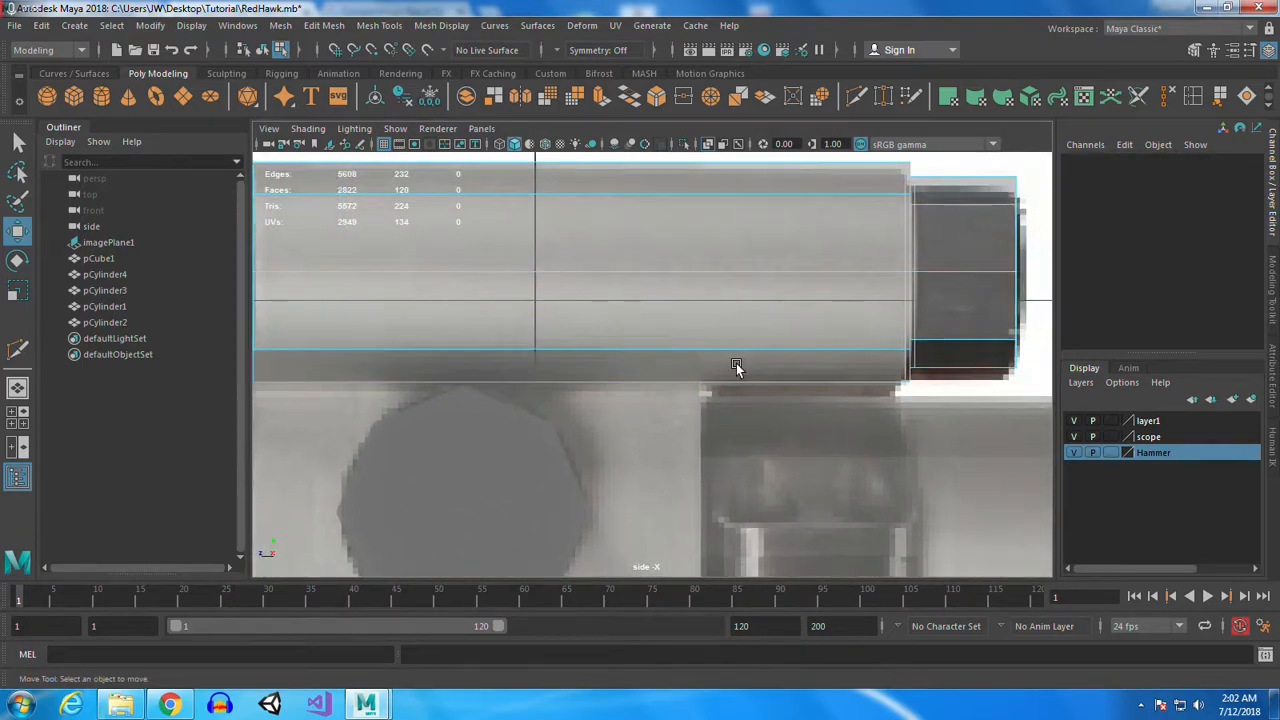
{"action": "scroll", "coordinate": [735, 378], "scroll_direction": "up", "scroll_amount": 3}
{"action": "left_click", "coordinate": [1195, 95]}
{"action": "left_click", "coordinate": [724, 350]}
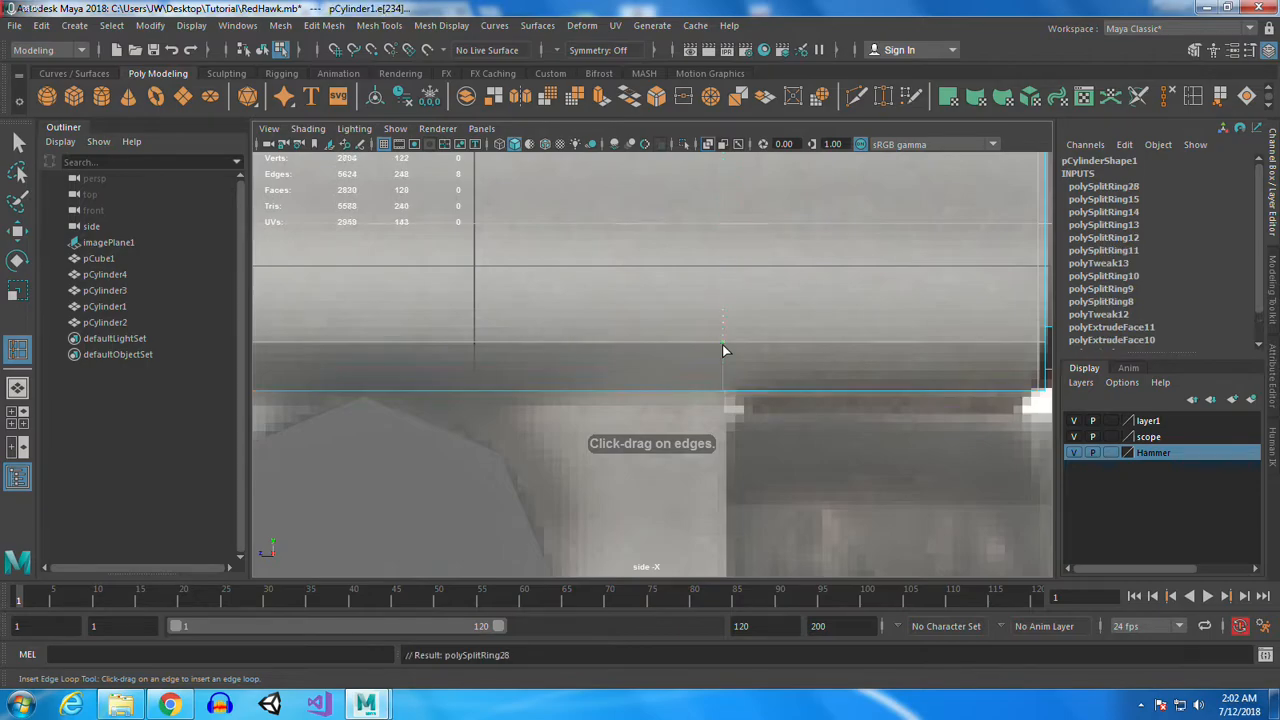
Delete the two underside faces of the upper cylinder that sit directly above the turret block
{"action": "left_click", "coordinate": [20, 142]}
{"action": "left_click", "coordinate": [649, 371]}
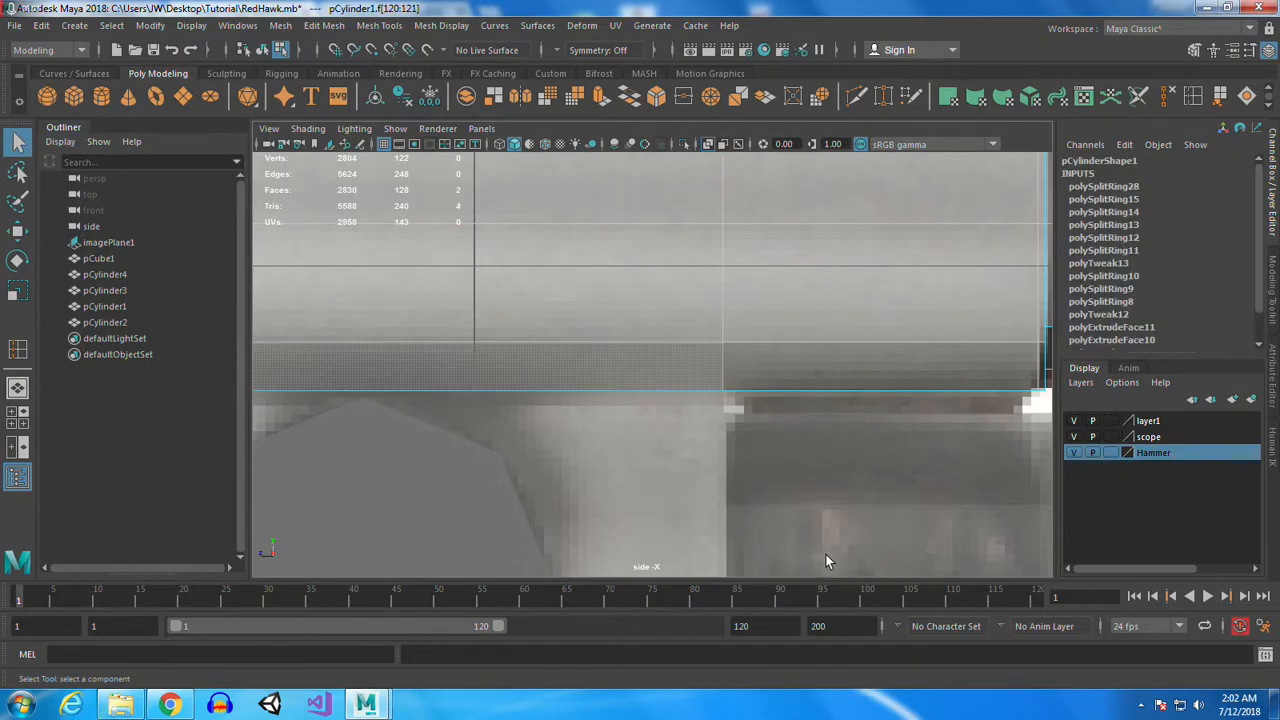
{"action": "key", "text": "Delete"}
{"action": "middle_click_drag", "start_coordinate": [629, 387], "coordinate": [978, 396], "text": "alt"}
Delete the two top faces of the turret block to open it toward the upper cylinder
{"action": "key", "text": "space"}
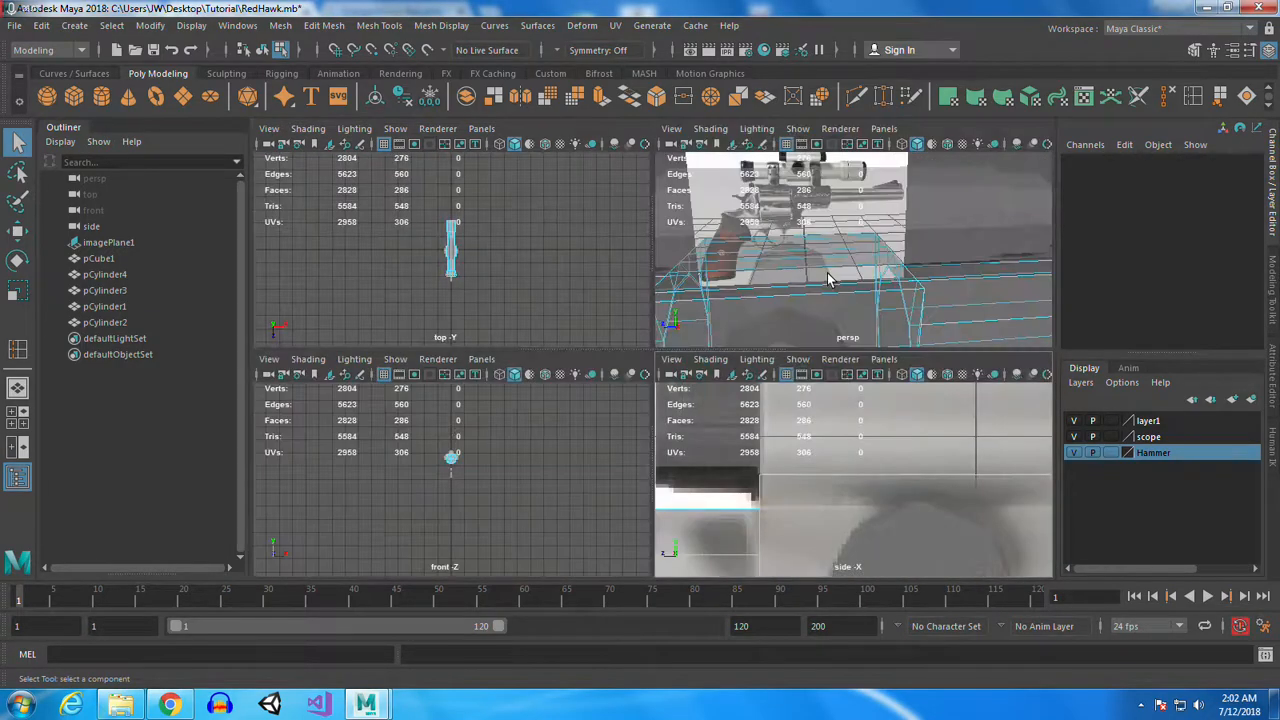
{"action": "key", "text": "space"}
{"action": "left_click", "coordinate": [655, 368]}
{"action": "left_click_drag", "start_coordinate": [655, 368], "coordinate": [630, 387], "text": "alt"}
{"action": "left_click", "coordinate": [631, 384], "text": "shift"}
{"action": "key", "text": "Delete"}
{"action": "left_click_drag", "start_coordinate": [473, 475], "coordinate": [534, 402], "text": "alt"}
Combine the upper cylinder and the scope body into a single mesh
{"action": "left_click", "coordinate": [513, 250]}
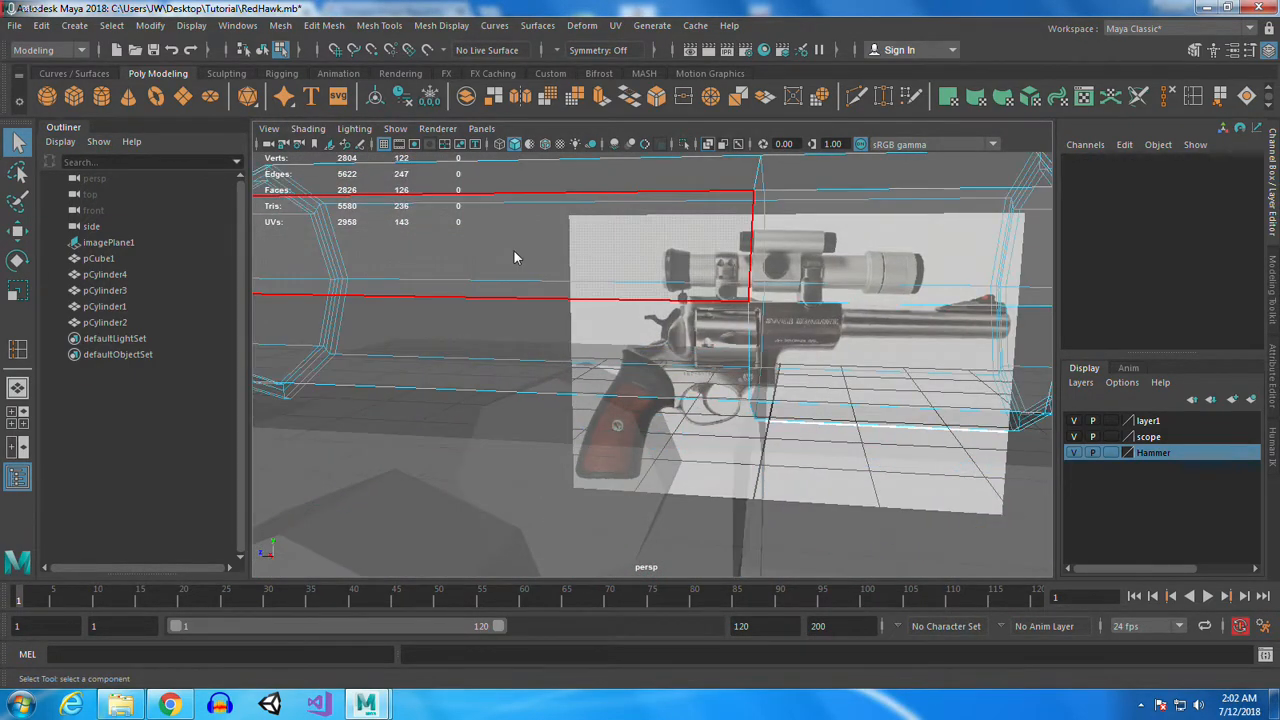
{"action": "right_click_drag", "start_coordinate": [513, 249], "coordinate": [562, 202]}
{"action": "left_click", "coordinate": [465, 353], "text": "shift"}
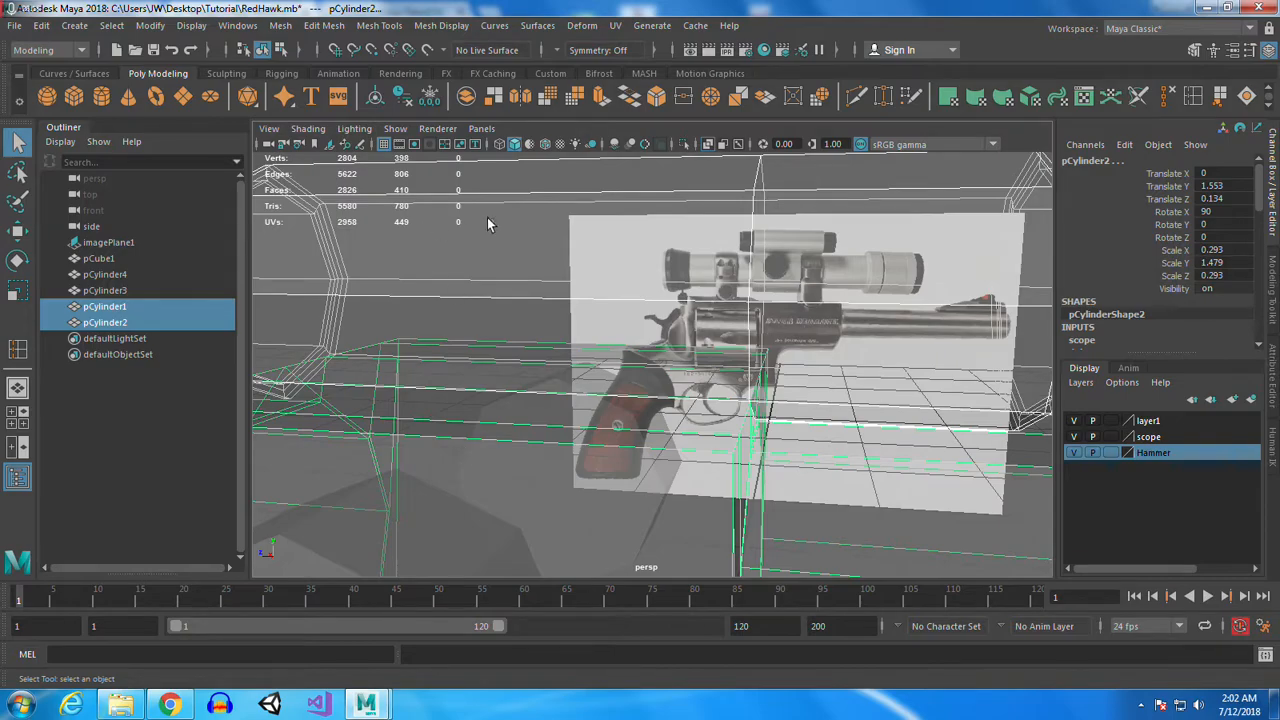
{"action": "left_click", "coordinate": [466, 96]}
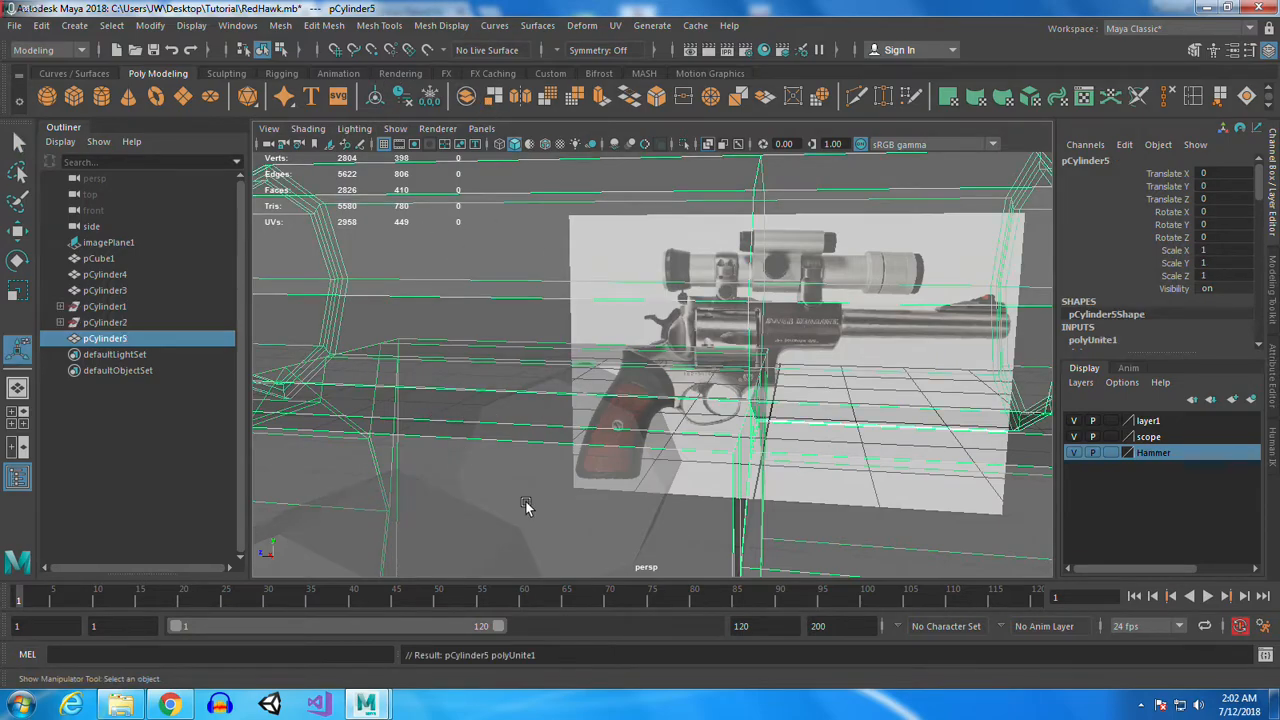
Bridge the open border edges between the upper cylinder's underside and the top of the turret block
{"action": "right_click_drag", "start_coordinate": [443, 248], "coordinate": [471, 194]}
{"action": "left_click", "coordinate": [428, 360]}
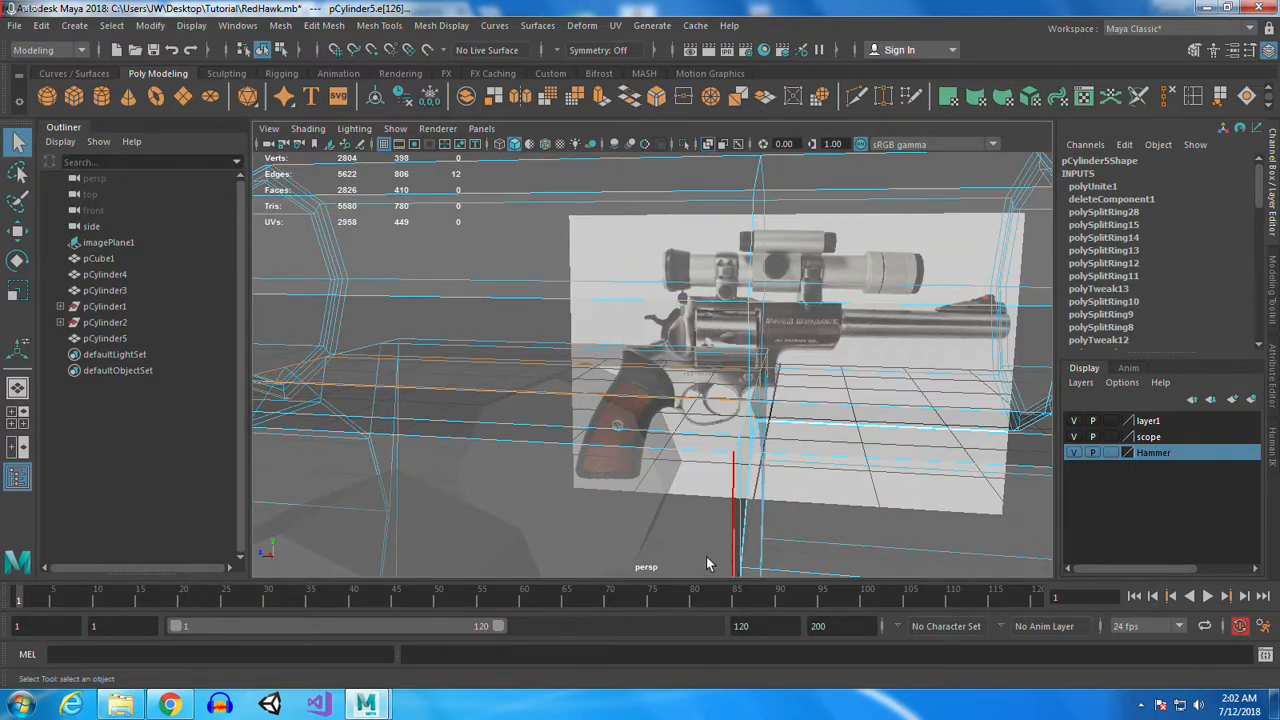
{"action": "left_click", "coordinate": [628, 96]}
{"action": "left_click_drag", "start_coordinate": [416, 470], "coordinate": [686, 457], "text": "alt"}
{"action": "left_click_drag", "start_coordinate": [680, 520], "coordinate": [690, 420], "text": "alt"}
Insert an edge loop at the junction between the upper cylinder and the turret block
{"action": "left_click", "coordinate": [1196, 95]}
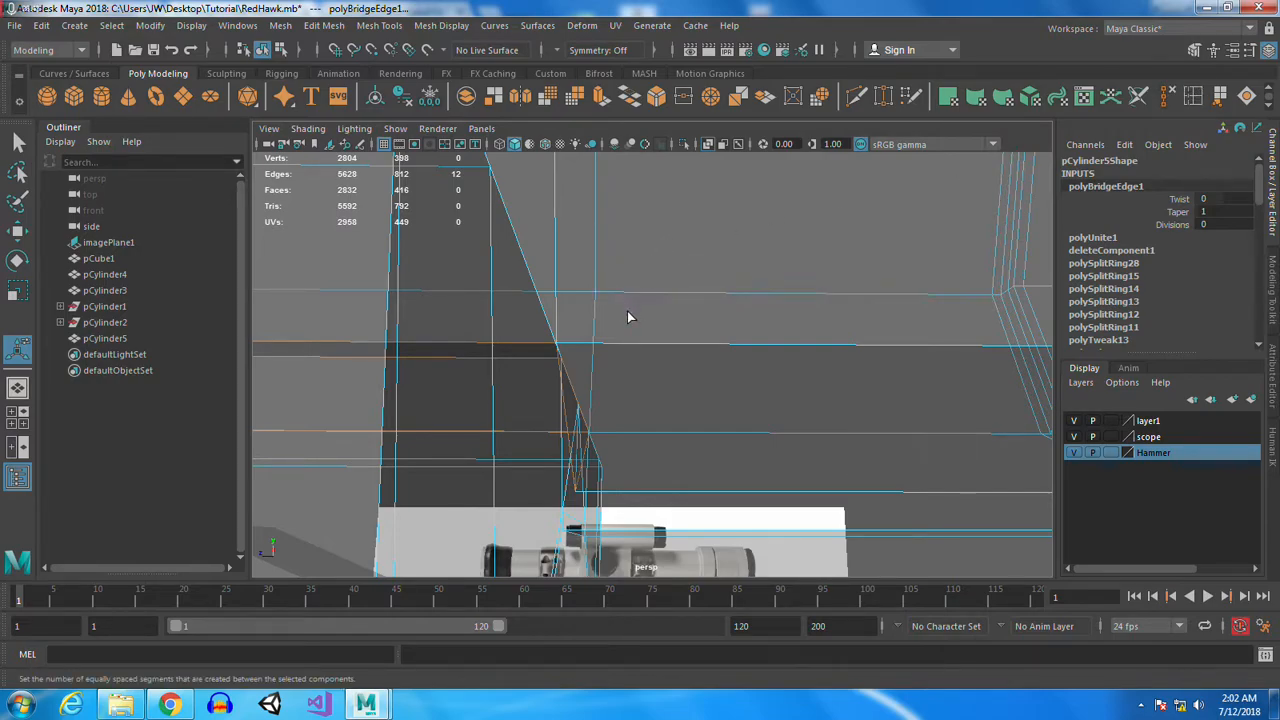
{"action": "left_click", "coordinate": [559, 352]}
{"action": "right_click_drag", "start_coordinate": [571, 357], "coordinate": [802, 564], "text": "alt"}
{"action": "middle_click_drag", "start_coordinate": [802, 564], "coordinate": [774, 420], "text": "alt"}
{"action": "left_click_drag", "start_coordinate": [774, 420], "coordinate": [826, 380], "text": "alt"}
Select the upper cylinder's edge ring beside the bridged junction and shift it lengthwise along Z
{"action": "left_click", "coordinate": [17, 140]}
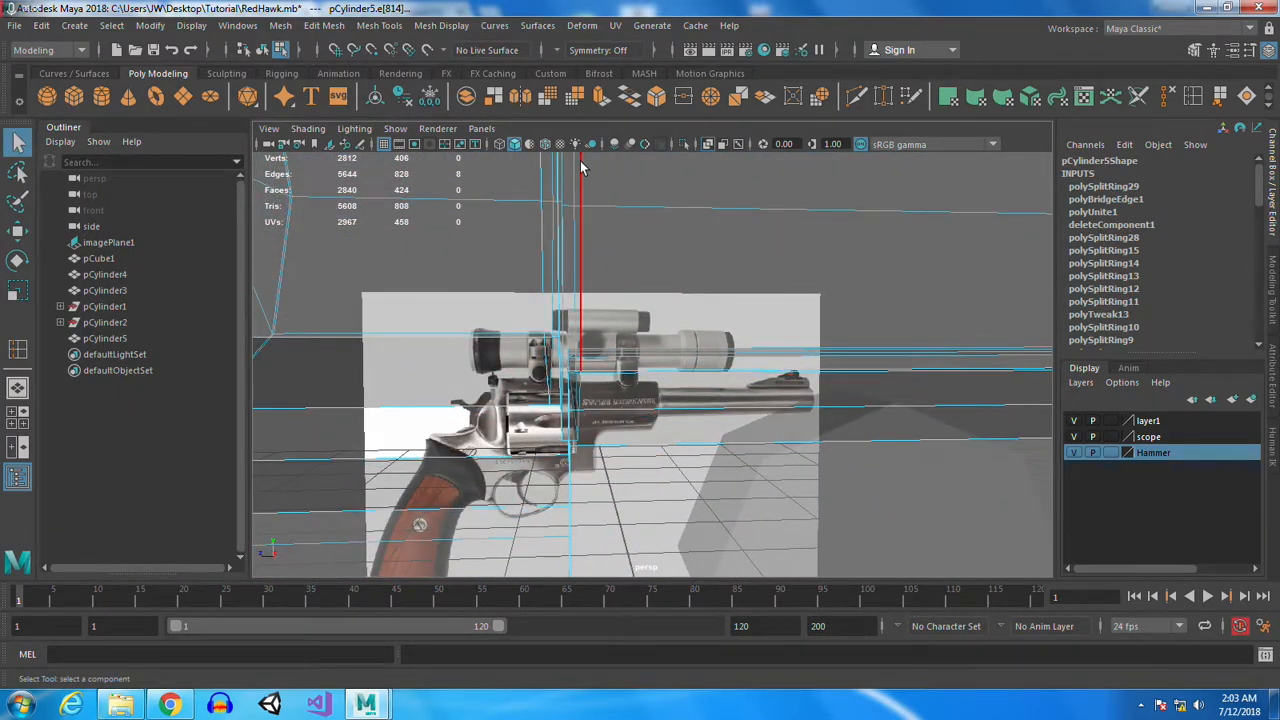
{"action": "left_click_drag", "start_coordinate": [726, 437], "coordinate": [680, 444], "text": "alt"}
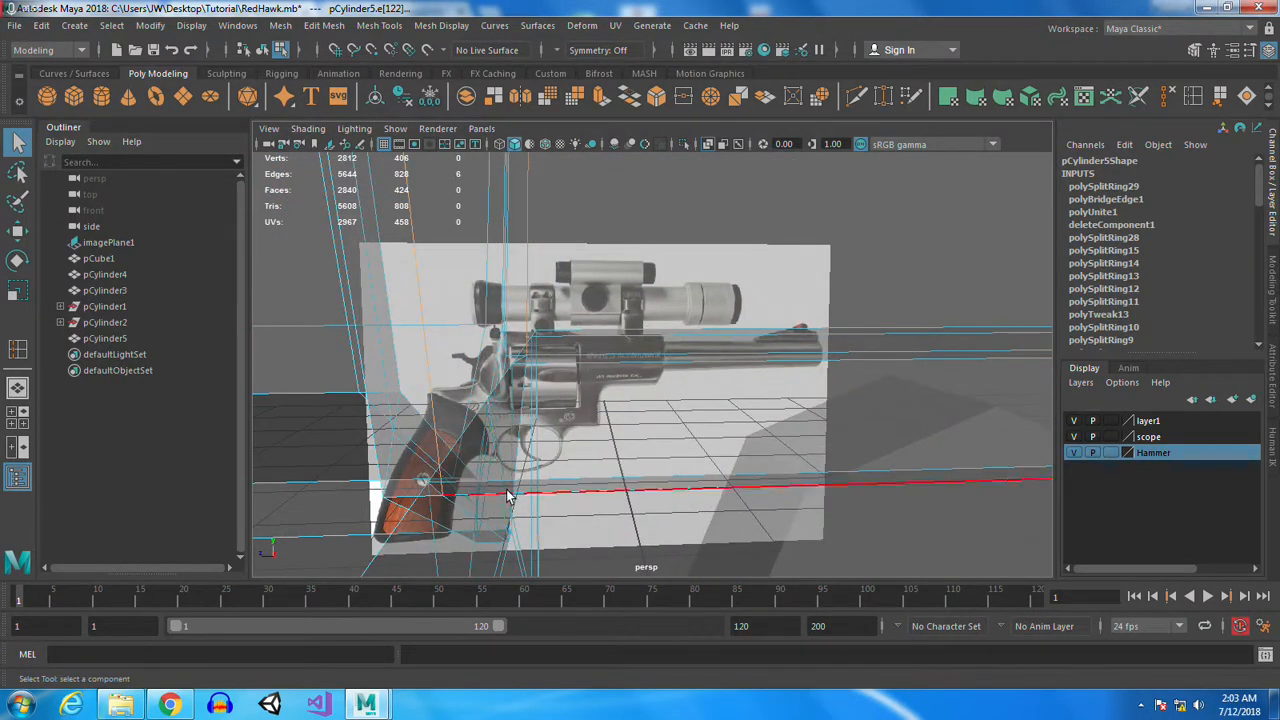
{"action": "key", "text": "w"}
{"action": "left_click_drag", "start_coordinate": [508, 496], "coordinate": [585, 320], "text": "alt"}
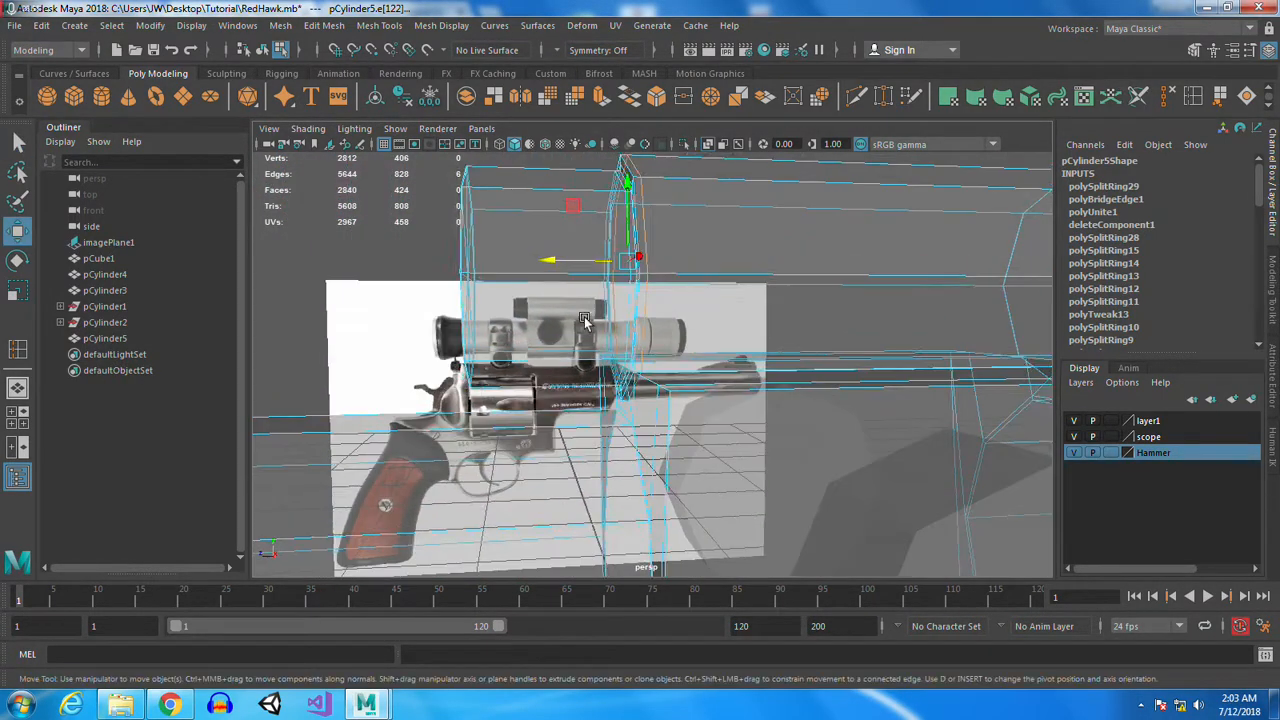
{"action": "mouse_move", "coordinate": [540, 258]}
{"action": "left_mouse_down"}
{"action": "mouse_move", "coordinate": [731, 443]}
{"action": "mouse_move", "coordinate": [727, 430]}
{"action": "mouse_move", "coordinate": [757, 457]}
{"action": "mouse_move", "coordinate": [760, 440]}
{"action": "left_mouse_up"}
Turn off X-ray shading and preview the combined scope smoothed, examining the turret block's bridged junction
{"action": "left_click", "coordinate": [708, 144]}
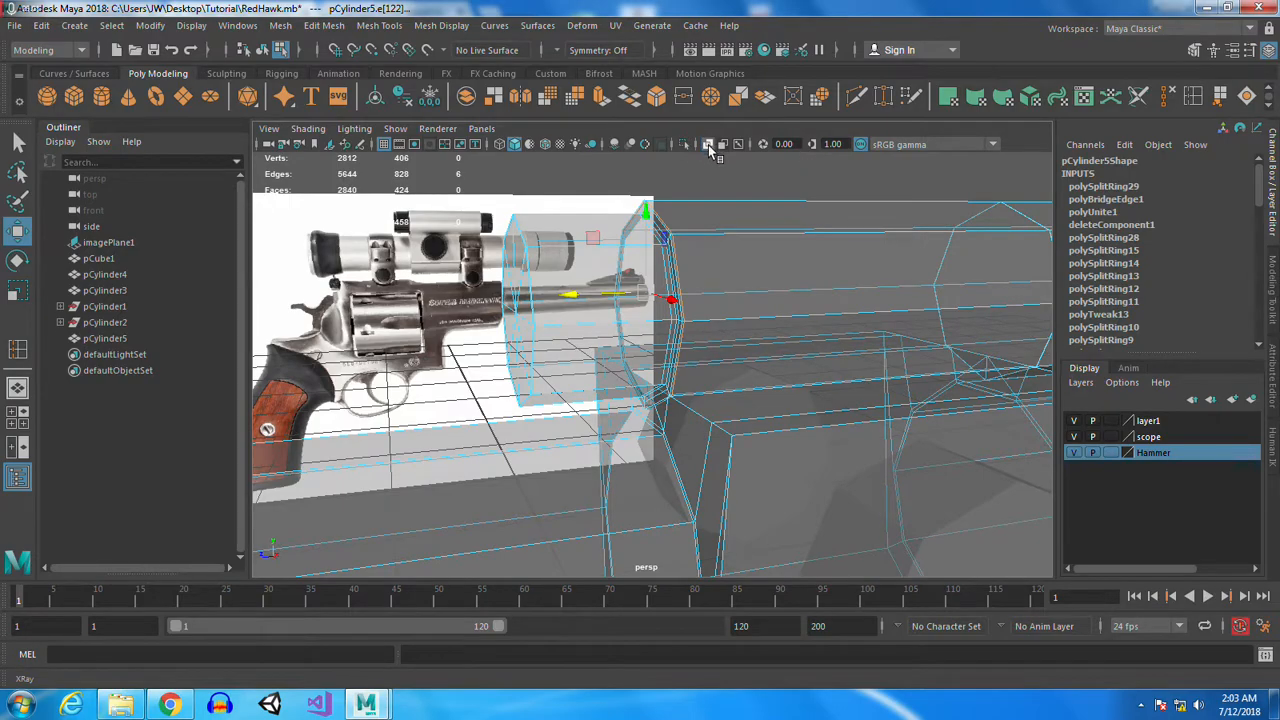
{"action": "left_click", "coordinate": [708, 144]}
{"action": "key", "text": "3"}
{"action": "left_click_drag", "start_coordinate": [857, 455], "coordinate": [622, 393], "text": "alt"}
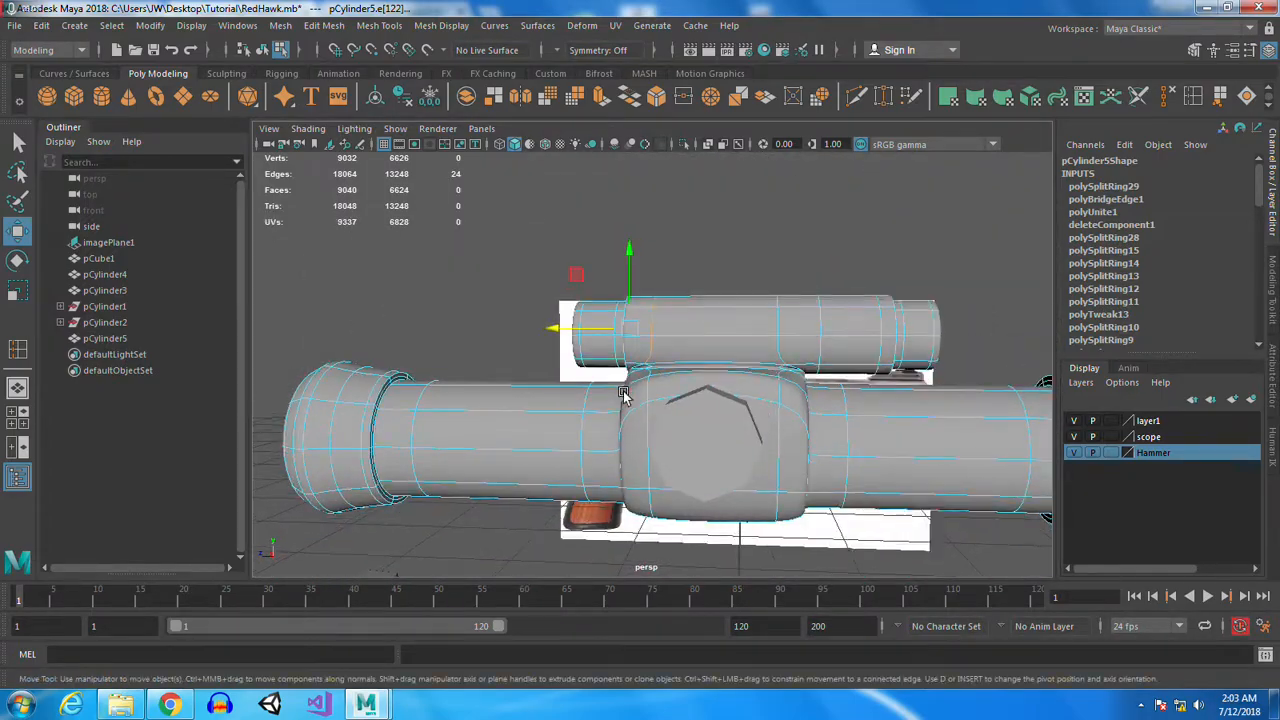
{"action": "left_click_drag", "start_coordinate": [817, 456], "coordinate": [751, 506], "text": "alt"}
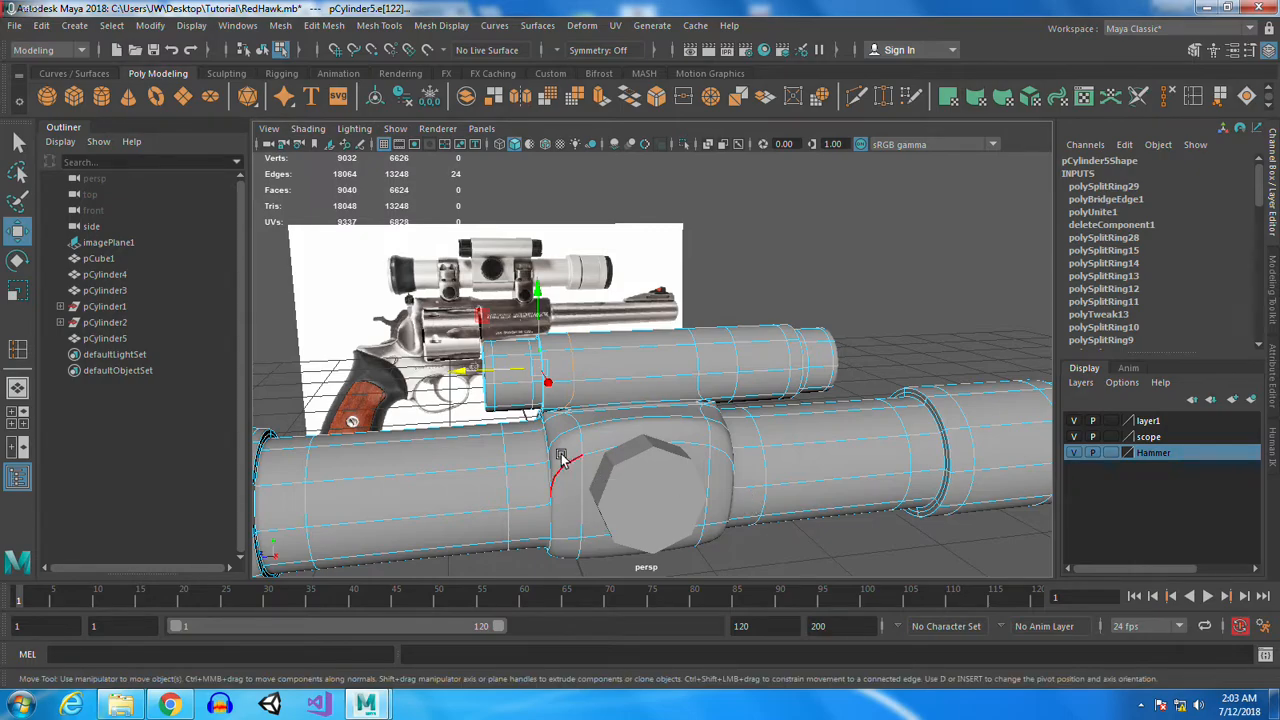
{"action": "scroll", "coordinate": [568, 410], "scroll_direction": "up", "scroll_amount": 5}
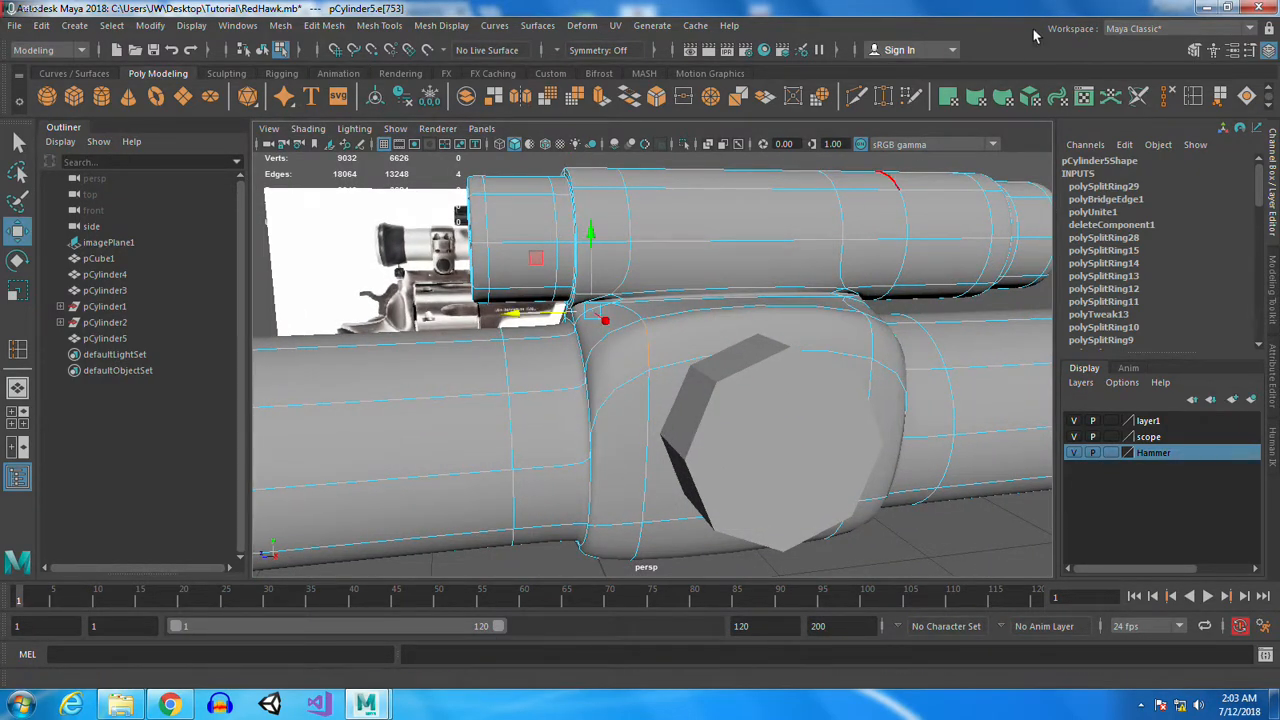
Insert supporting edge loops around the combined scope close to both ends of the turret block
{"action": "left_click", "coordinate": [1192, 95]}
{"action": "left_click_drag", "start_coordinate": [620, 394], "coordinate": [323, 287], "text": "alt"}
{"action": "left_click_drag", "start_coordinate": [595, 353], "coordinate": [565, 350], "text": "alt"}
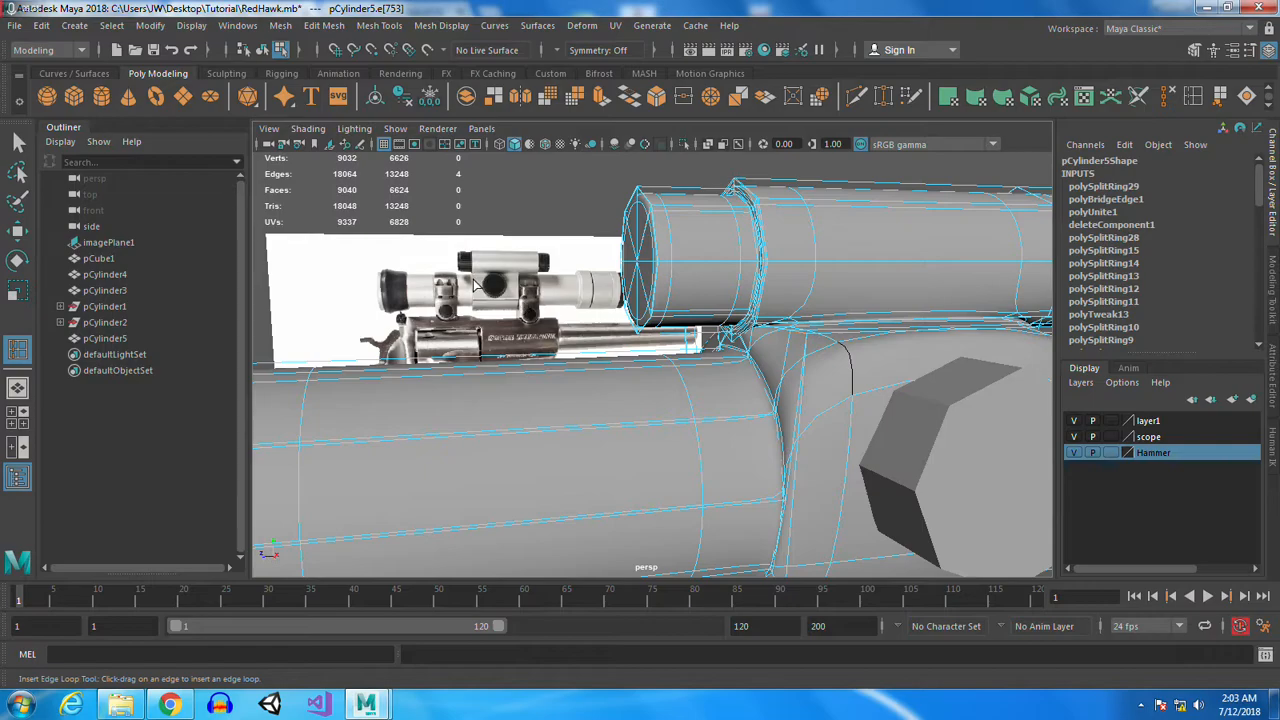
{"action": "left_click_drag", "start_coordinate": [828, 418], "coordinate": [769, 538], "text": "alt"}
{"action": "left_click", "coordinate": [756, 537]}
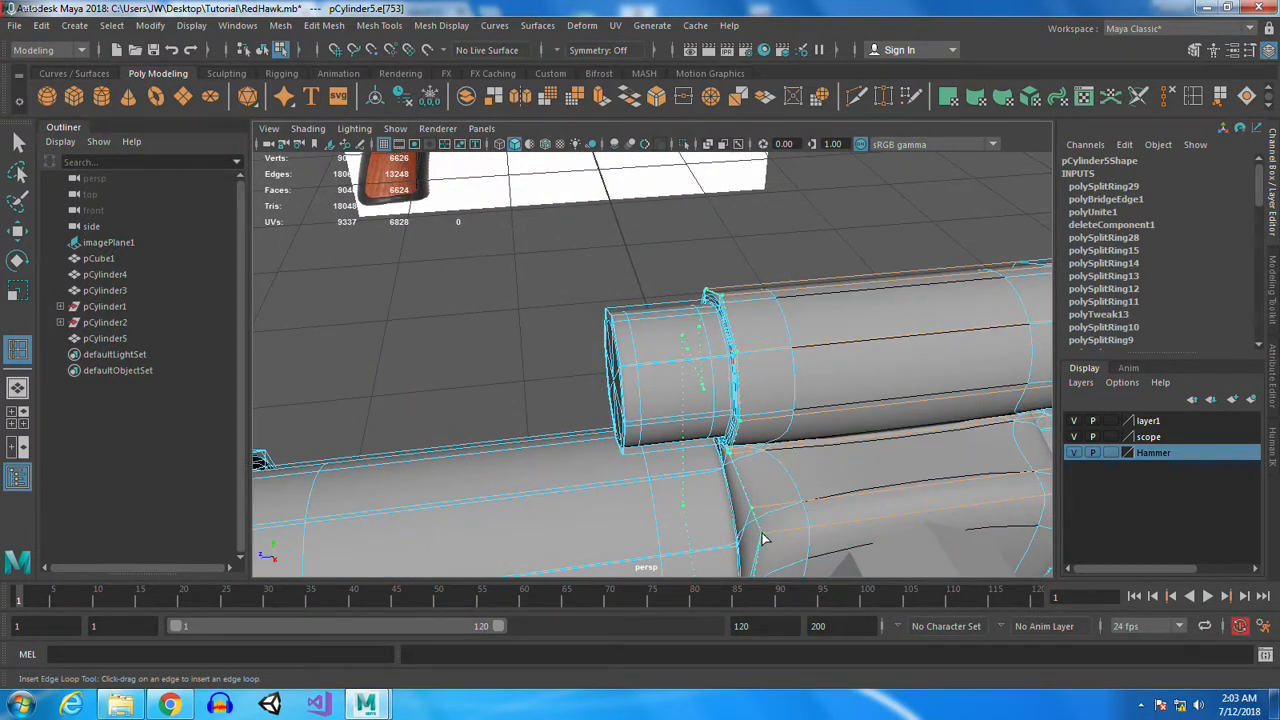
{"action": "left_click_drag", "start_coordinate": [763, 532], "coordinate": [765, 533]}
{"action": "middle_click_drag", "start_coordinate": [930, 489], "coordinate": [619, 455], "text": "alt"}
{"action": "left_click_drag", "start_coordinate": [652, 442], "coordinate": [848, 330]}
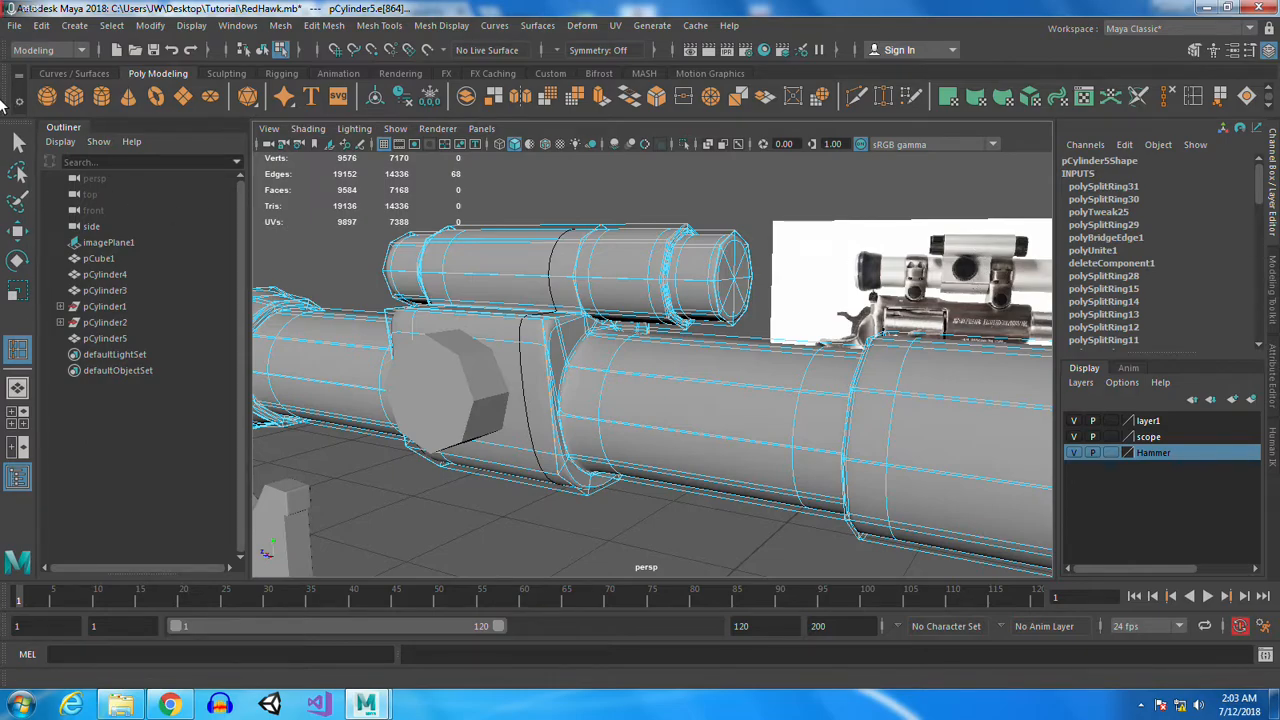
Return to object selection, examine the smoothed turret block from several sides, and switch the scope back to unsmoothed display
{"action": "left_click", "coordinate": [15, 136]}
{"action": "right_click_drag", "start_coordinate": [569, 243], "coordinate": [645, 185]}
{"action": "left_click", "coordinate": [645, 185]}
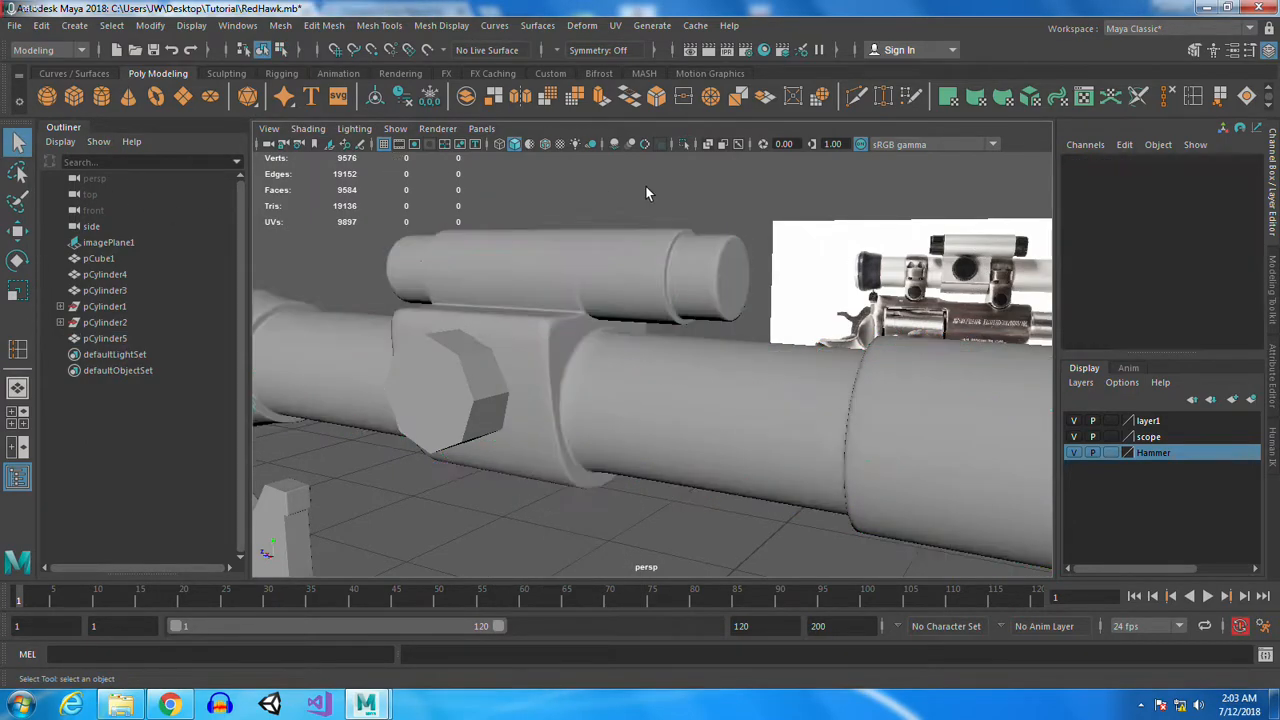
{"action": "left_click_drag", "start_coordinate": [517, 478], "coordinate": [548, 497], "text": "alt"}
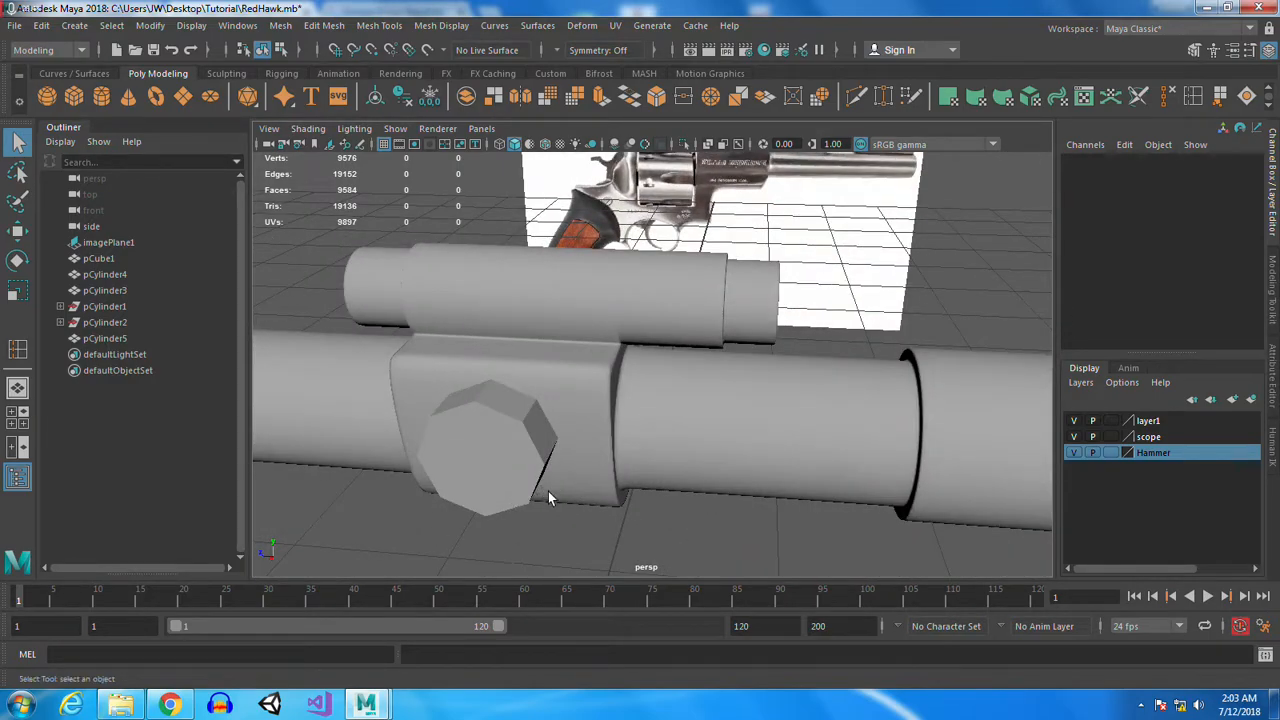
{"action": "left_click_drag", "start_coordinate": [655, 459], "coordinate": [678, 486], "text": "alt"}
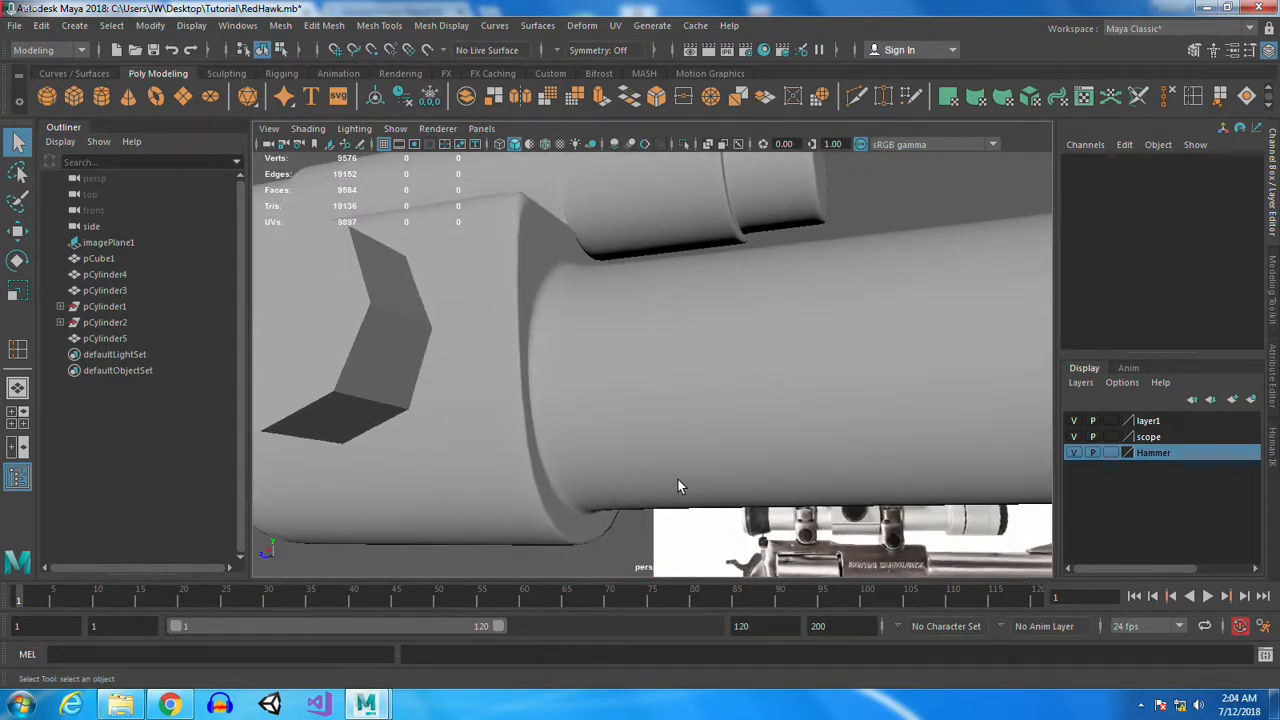
{"action": "left_click", "coordinate": [492, 394]}
{"action": "key", "text": "1"}
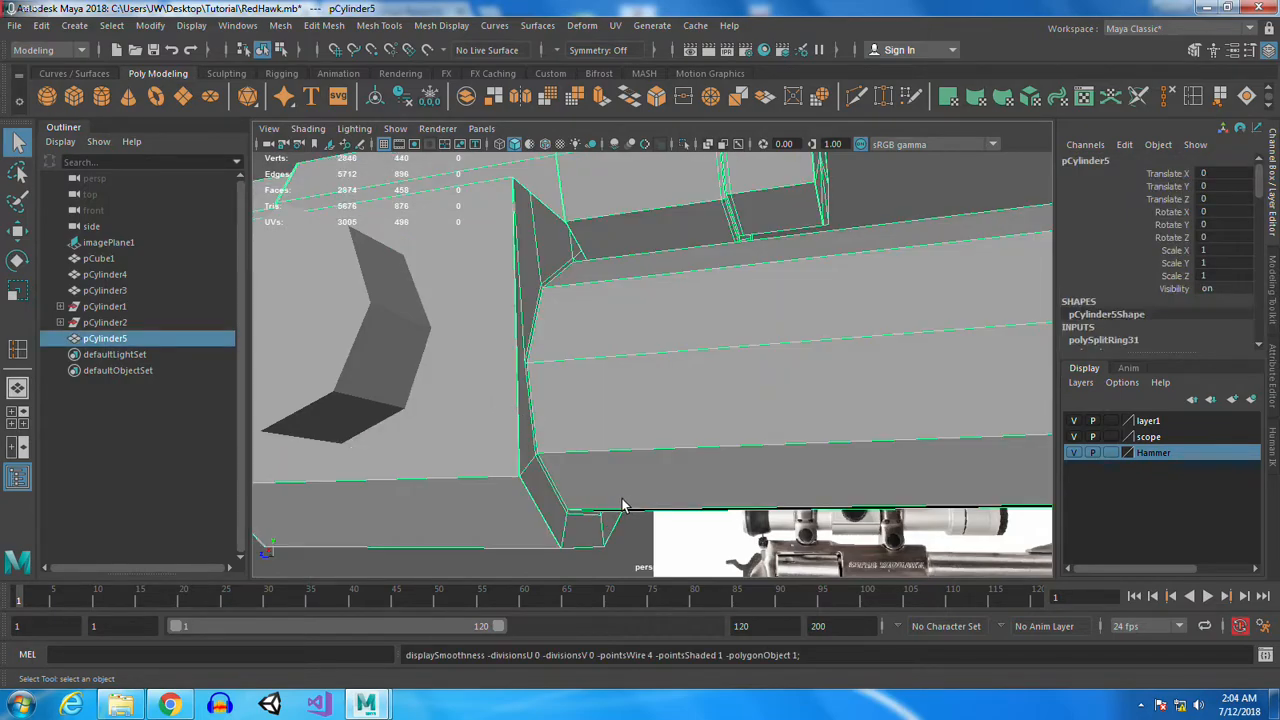
Add the combined scope mesh to the scope display layer and delete layer1
{"action": "key", "text": "space"}
{"action": "key", "text": "space"}
{"action": "key", "text": "f"}
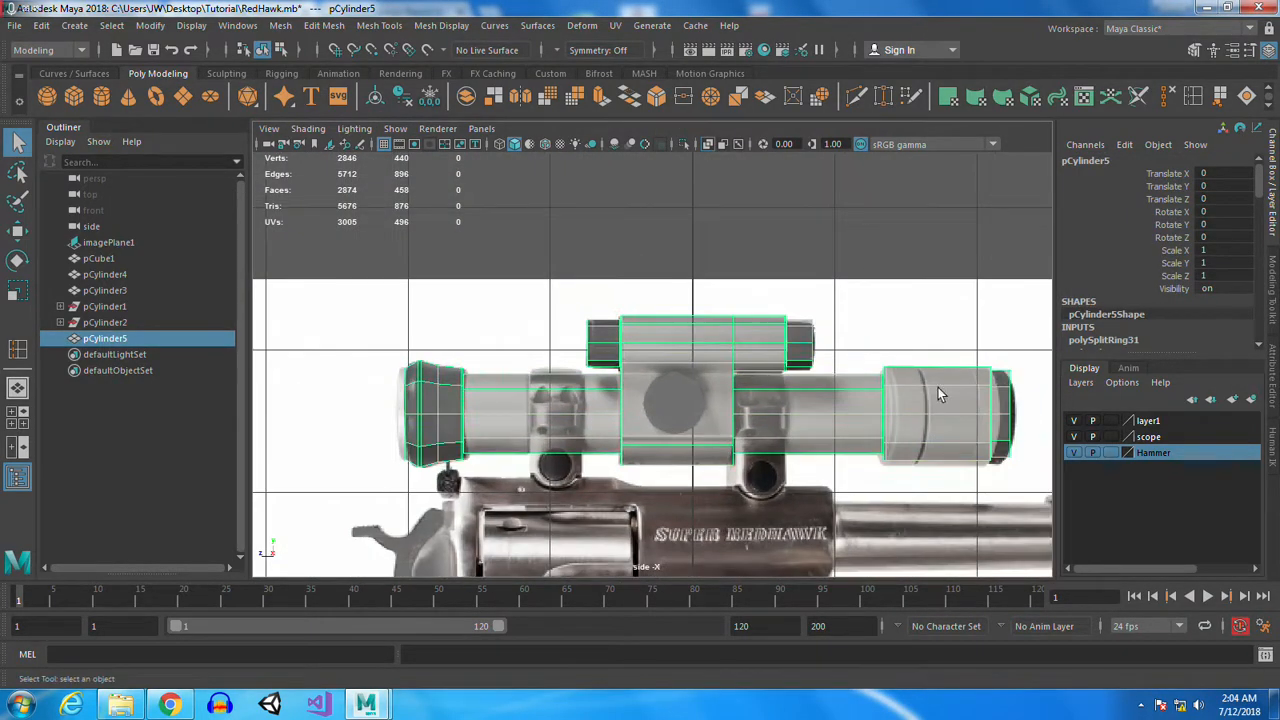
{"action": "right_click", "coordinate": [1150, 437]}
{"action": "left_click", "coordinate": [1160, 480]}
{"action": "right_click", "coordinate": [1123, 420]}
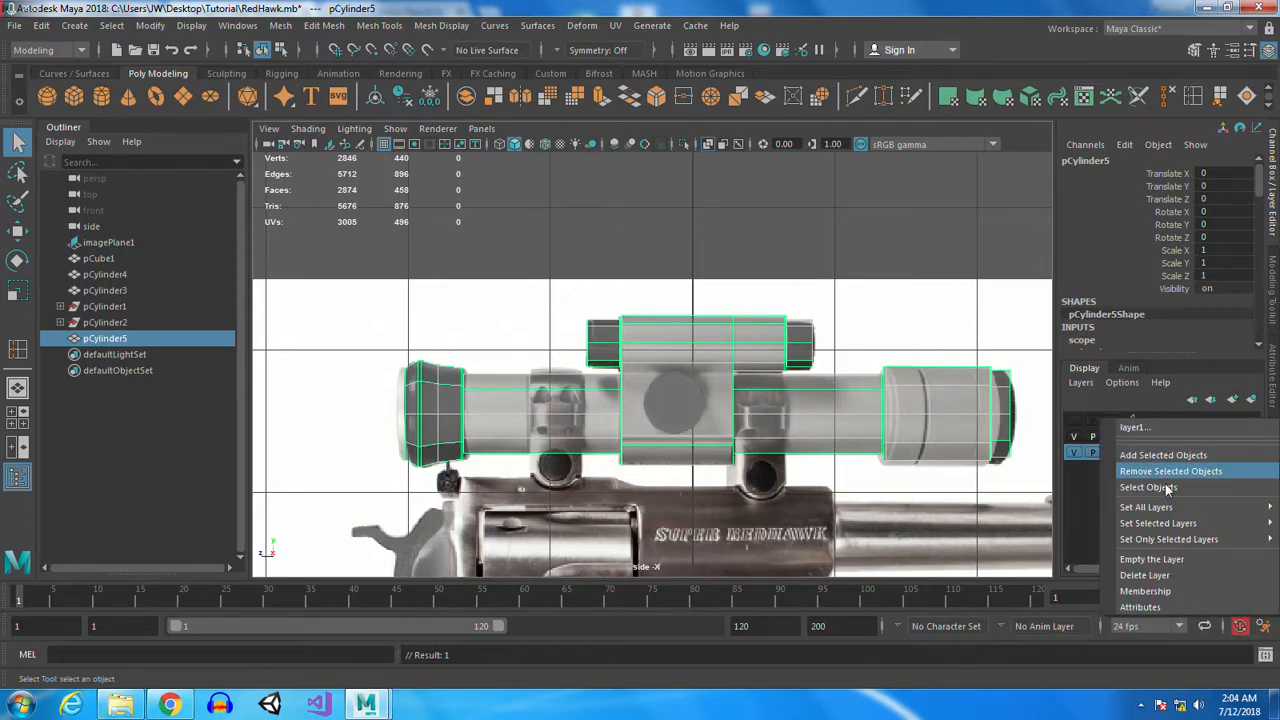
{"action": "left_click", "coordinate": [1156, 575]}
{"action": "scroll", "coordinate": [767, 332], "scroll_direction": "up", "scroll_amount": 3}
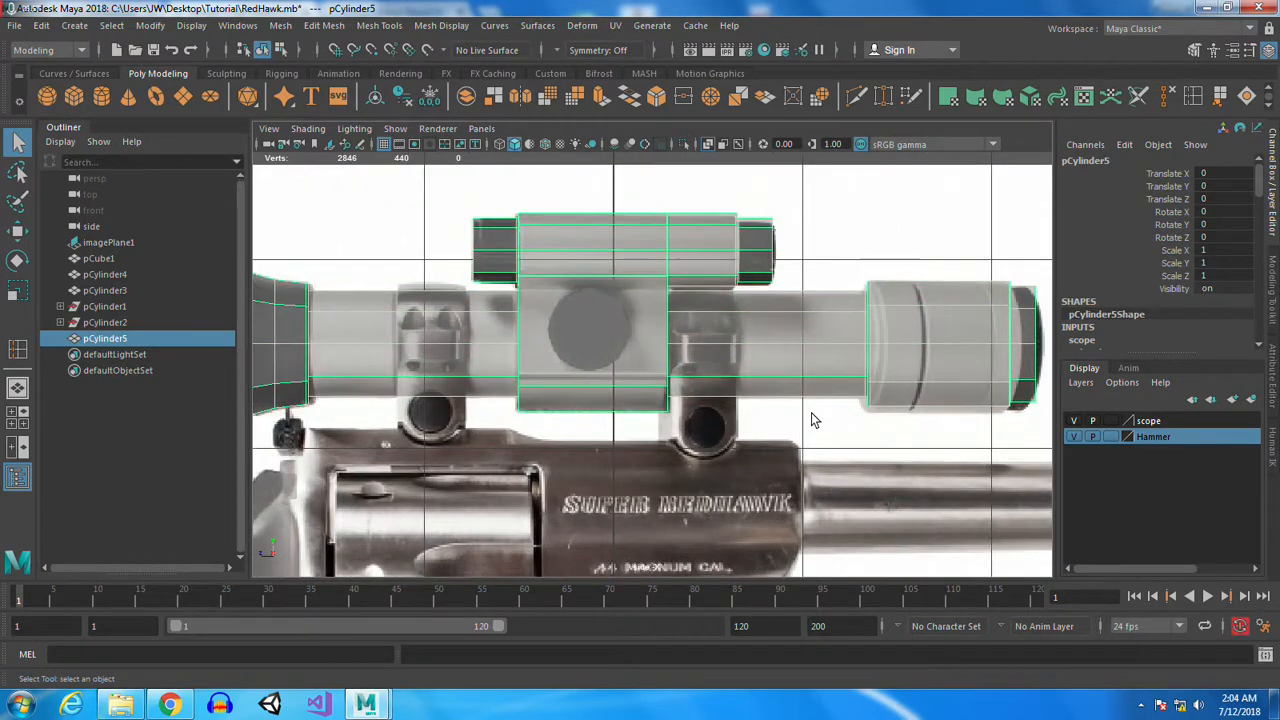
Examine the scope mounts and revolver frame in the side-view reference, hiding the scope layer for comparison and showing it again
{"action": "left_click", "coordinate": [1075, 420]}
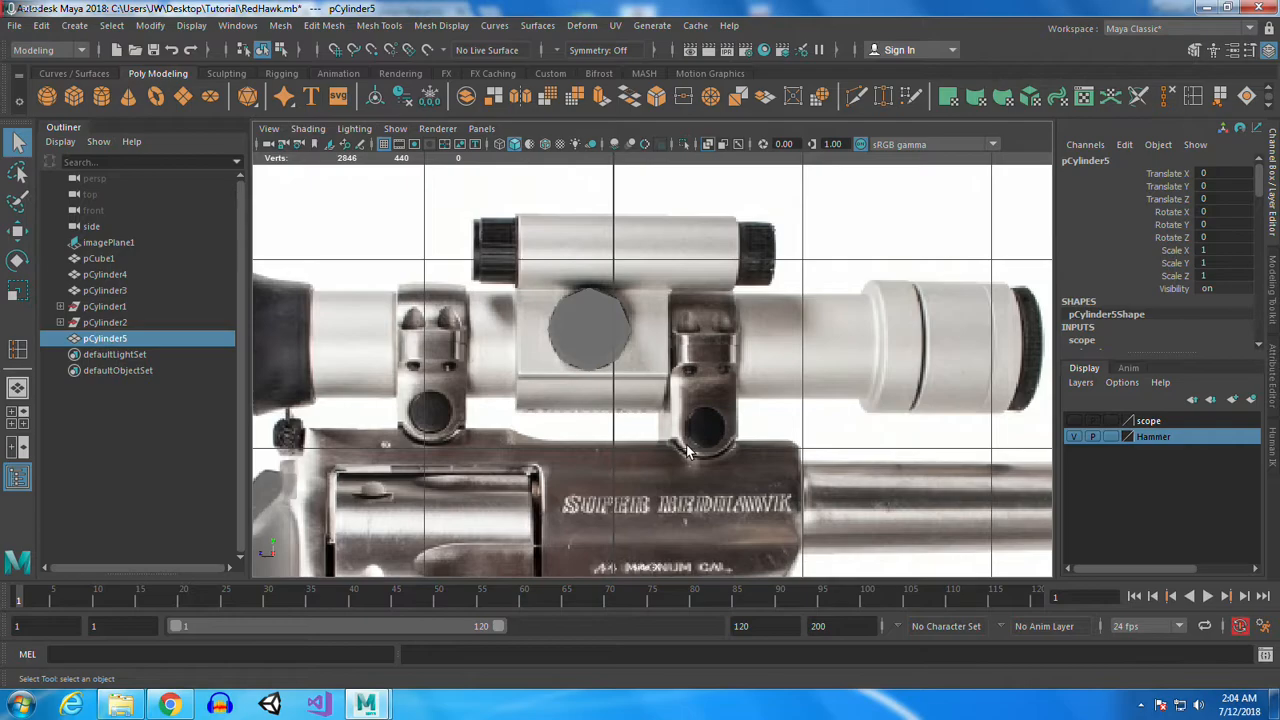
{"action": "key", "text": "space"}
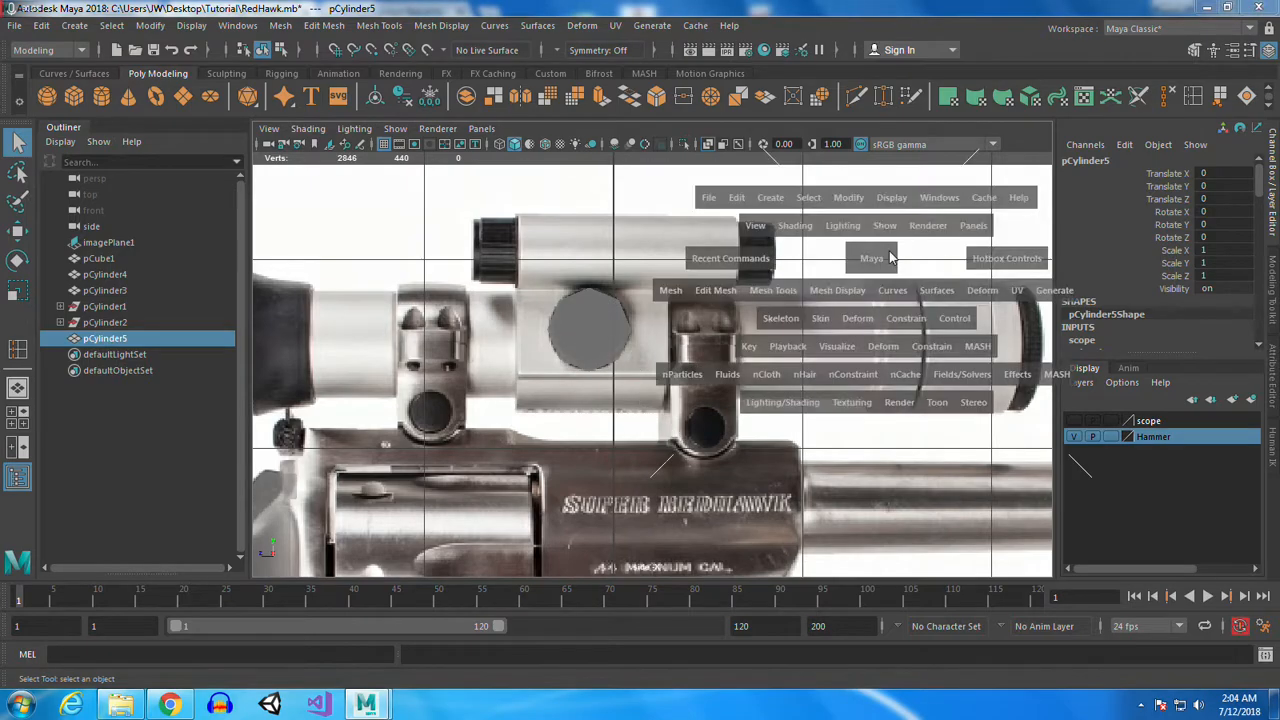
{"action": "left_click_drag", "start_coordinate": [880, 257], "coordinate": [926, 241]}
{"action": "left_click_drag", "start_coordinate": [757, 397], "coordinate": [766, 421], "text": "alt"}
{"action": "left_click", "coordinate": [1074, 420]}
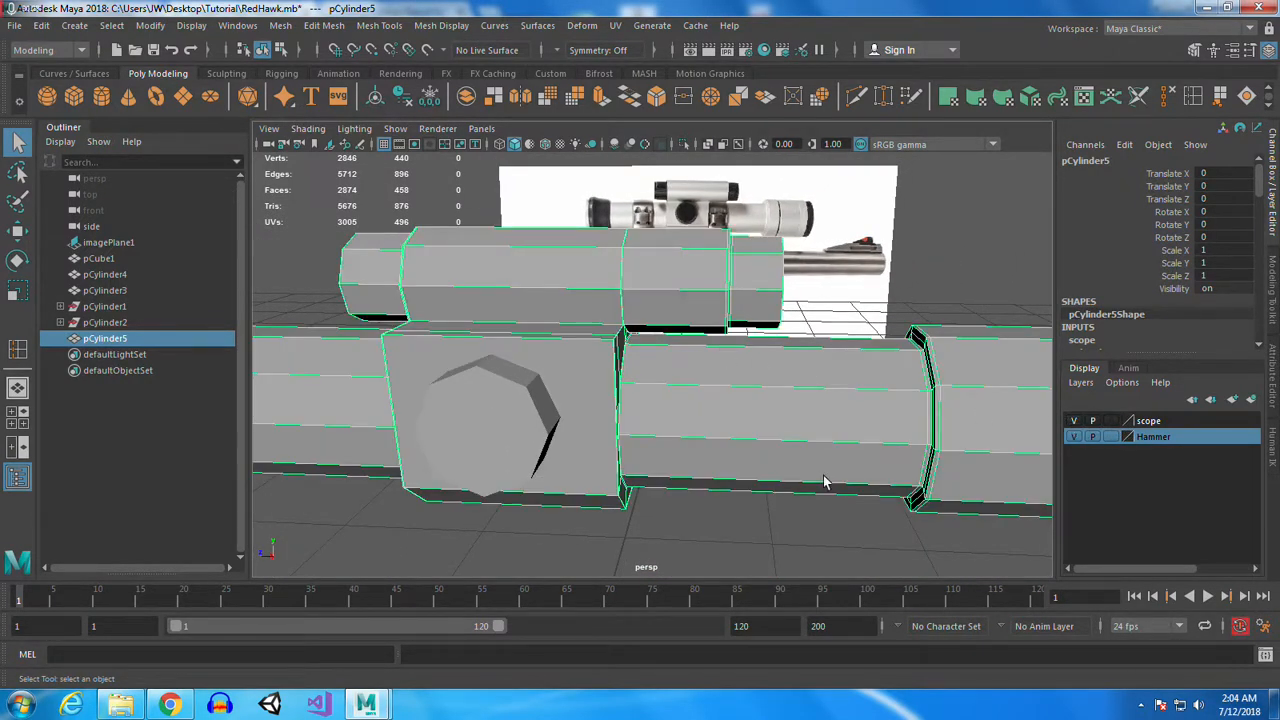
{"action": "key", "text": "f"}
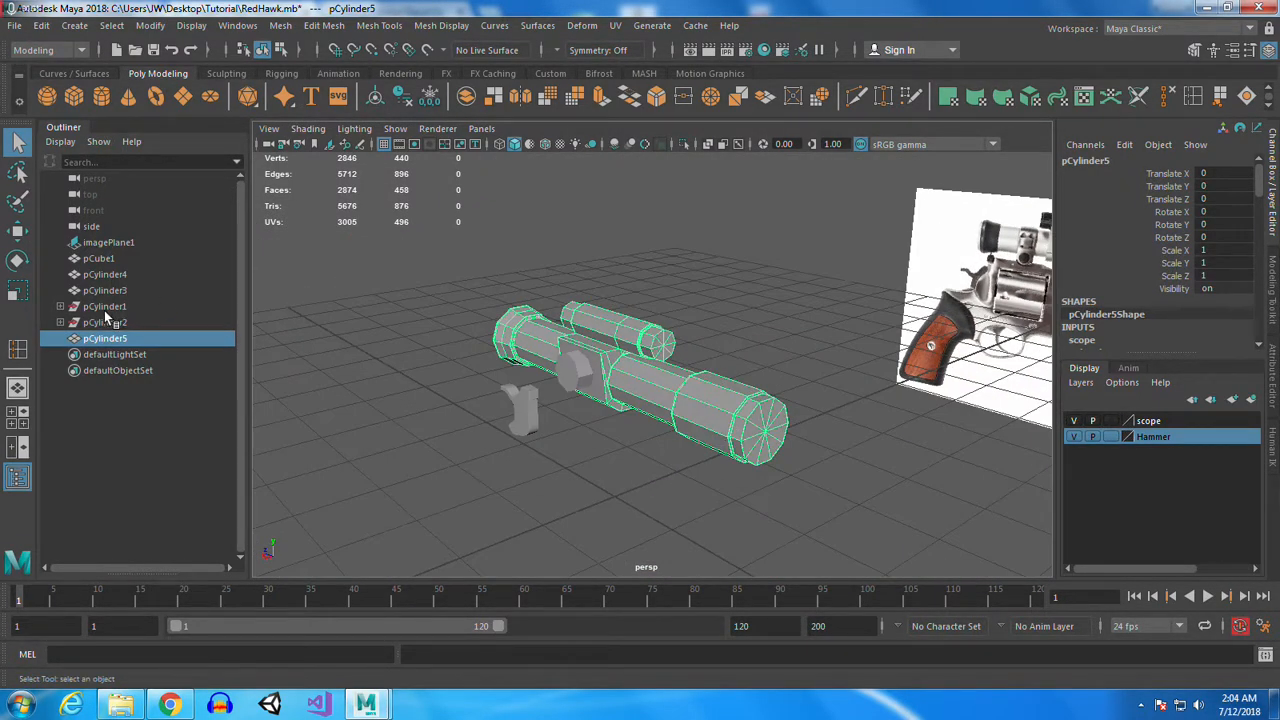
{"action": "left_click_drag", "start_coordinate": [453, 490], "coordinate": [660, 470], "text": "alt"}
{"action": "scroll", "coordinate": [703, 484], "scroll_direction": "up", "scroll_amount": 5}
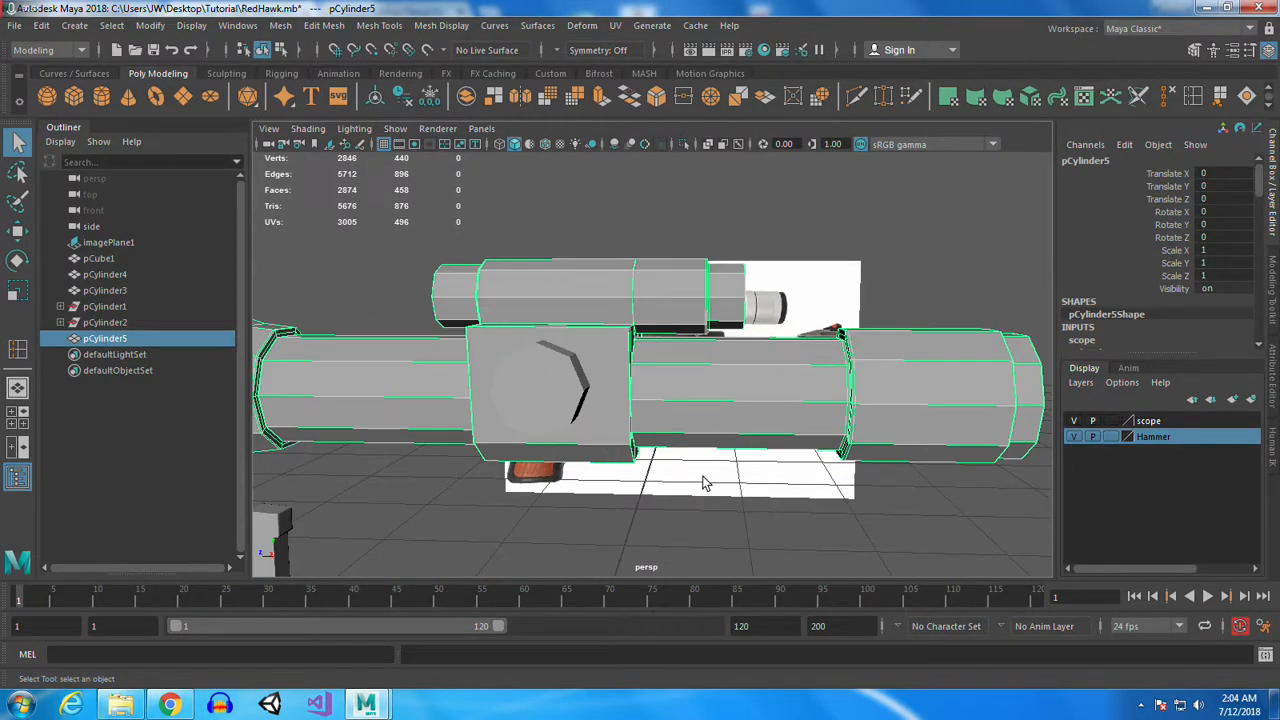
{"action": "key", "text": "space"}
{"action": "key", "text": "space"}
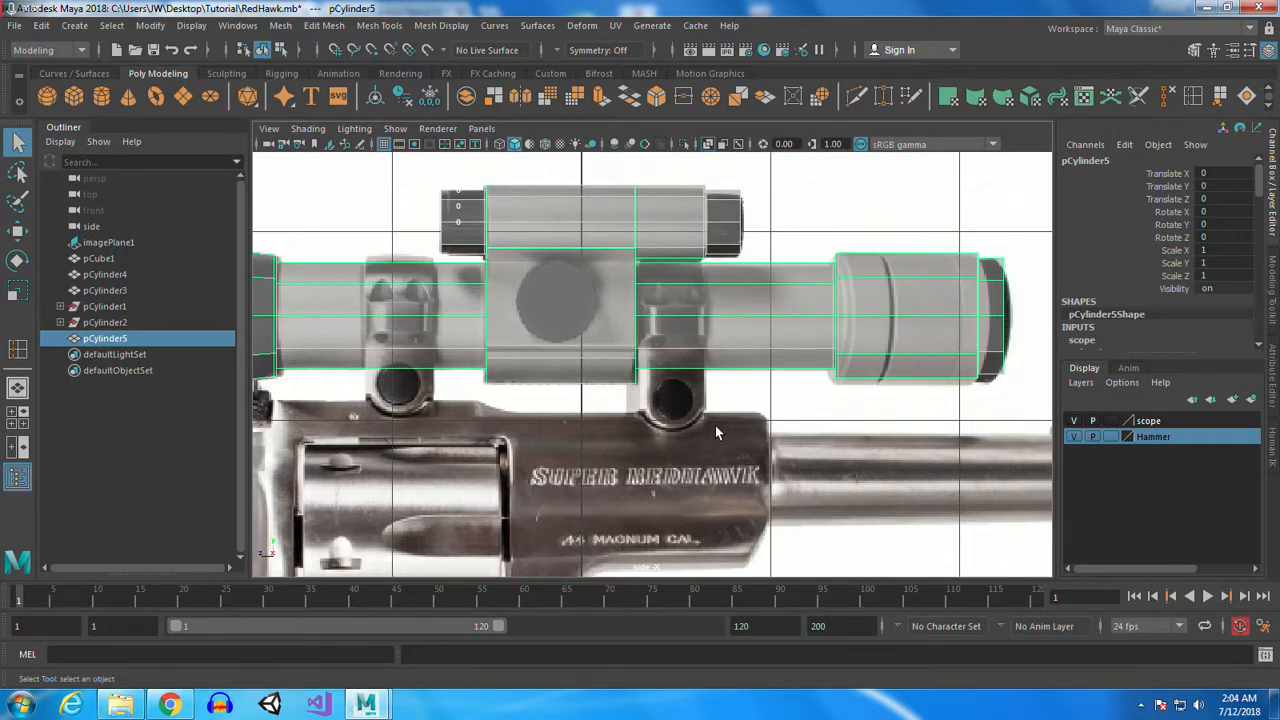
{"action": "middle_click_drag", "start_coordinate": [729, 462], "coordinate": [915, 296], "text": "alt"}
{"action": "scroll", "coordinate": [826, 314], "scroll_direction": "up", "scroll_amount": 2}
{"action": "middle_click_drag", "start_coordinate": [873, 427], "coordinate": [684, 457], "text": "alt"}
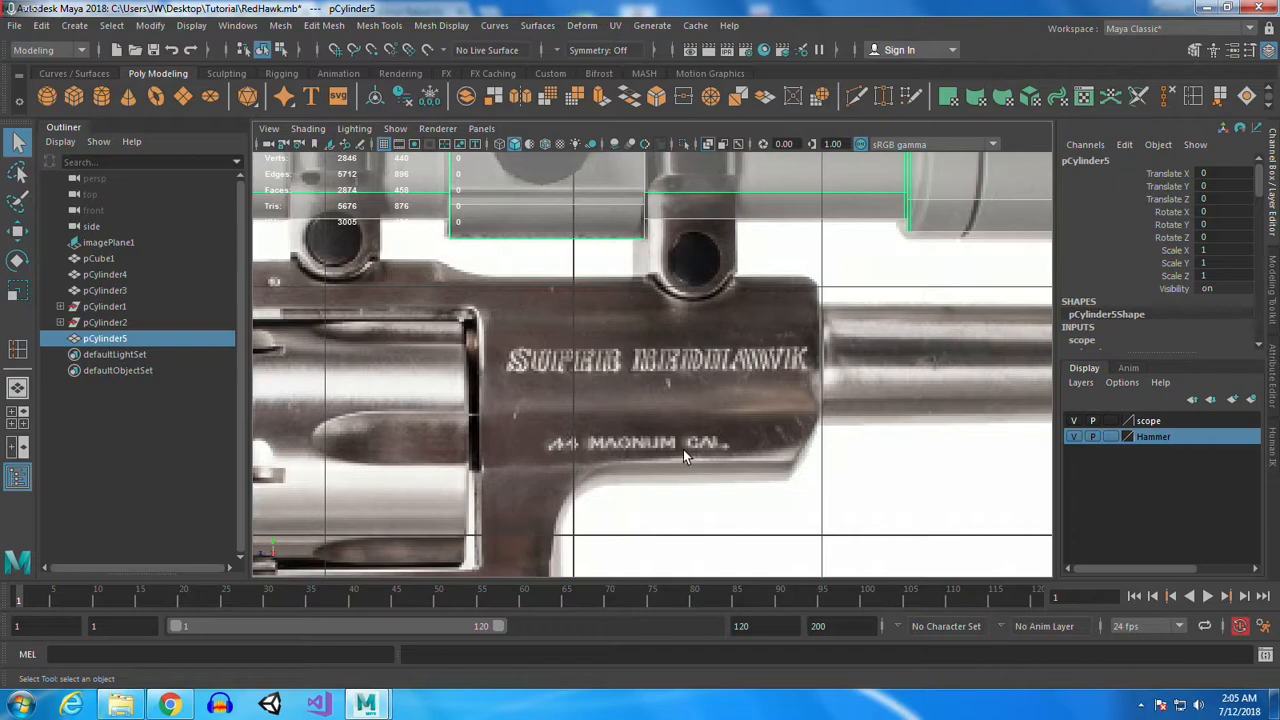
Create a polygon cylinder centred on the front scope mount's screw and set its Rotate Z to 90
{"action": "middle_click_drag", "start_coordinate": [658, 316], "coordinate": [543, 410], "text": "alt"}
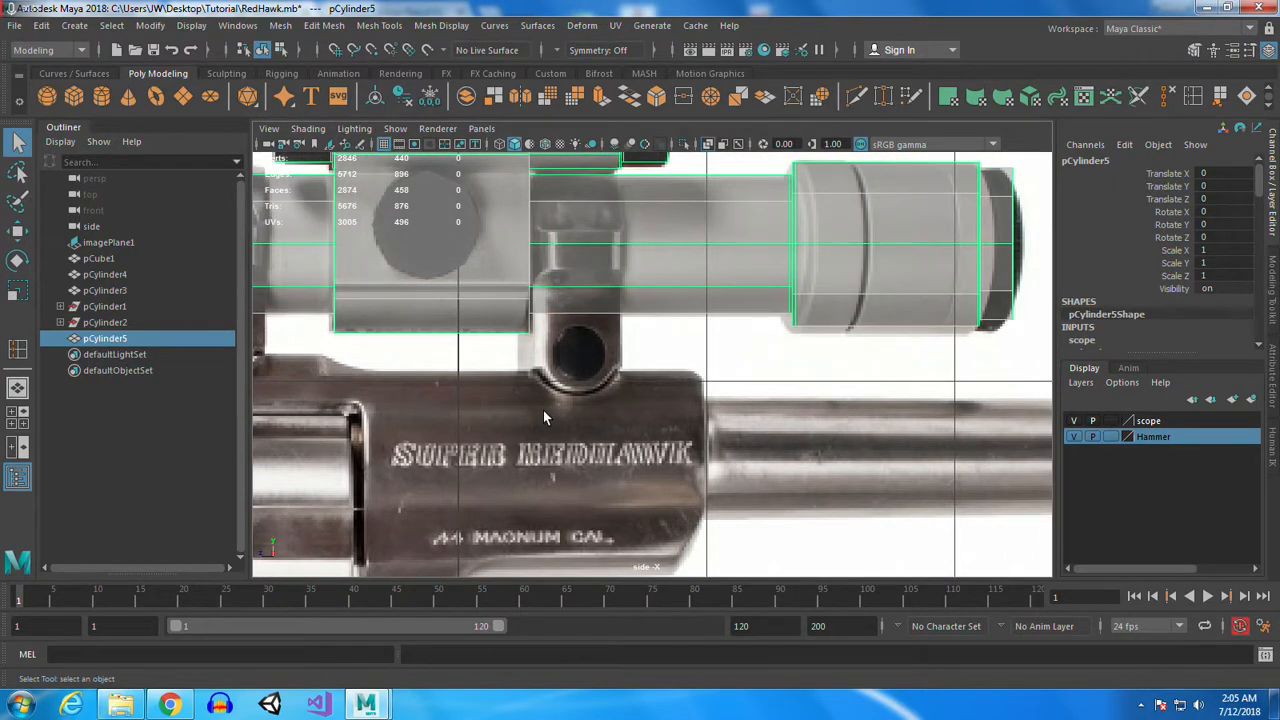
{"action": "middle_click_drag", "start_coordinate": [539, 364], "coordinate": [740, 399], "text": "alt"}
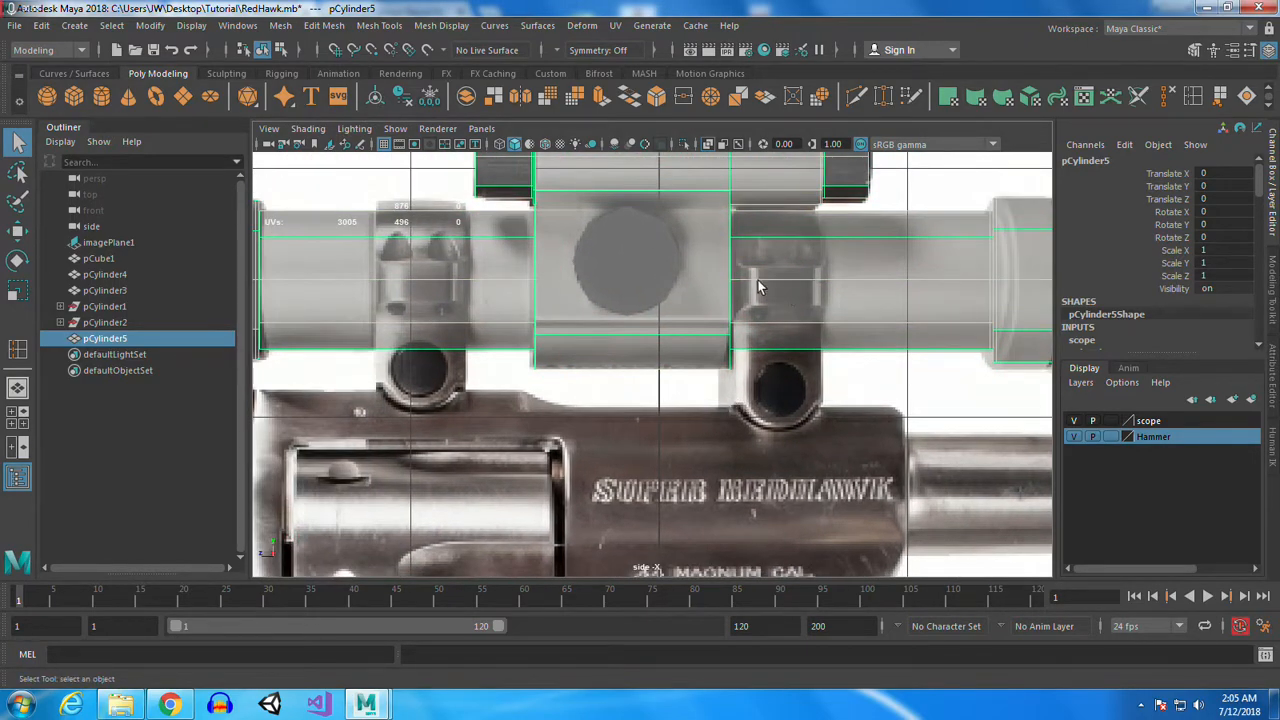
{"action": "left_click", "coordinate": [101, 96]}
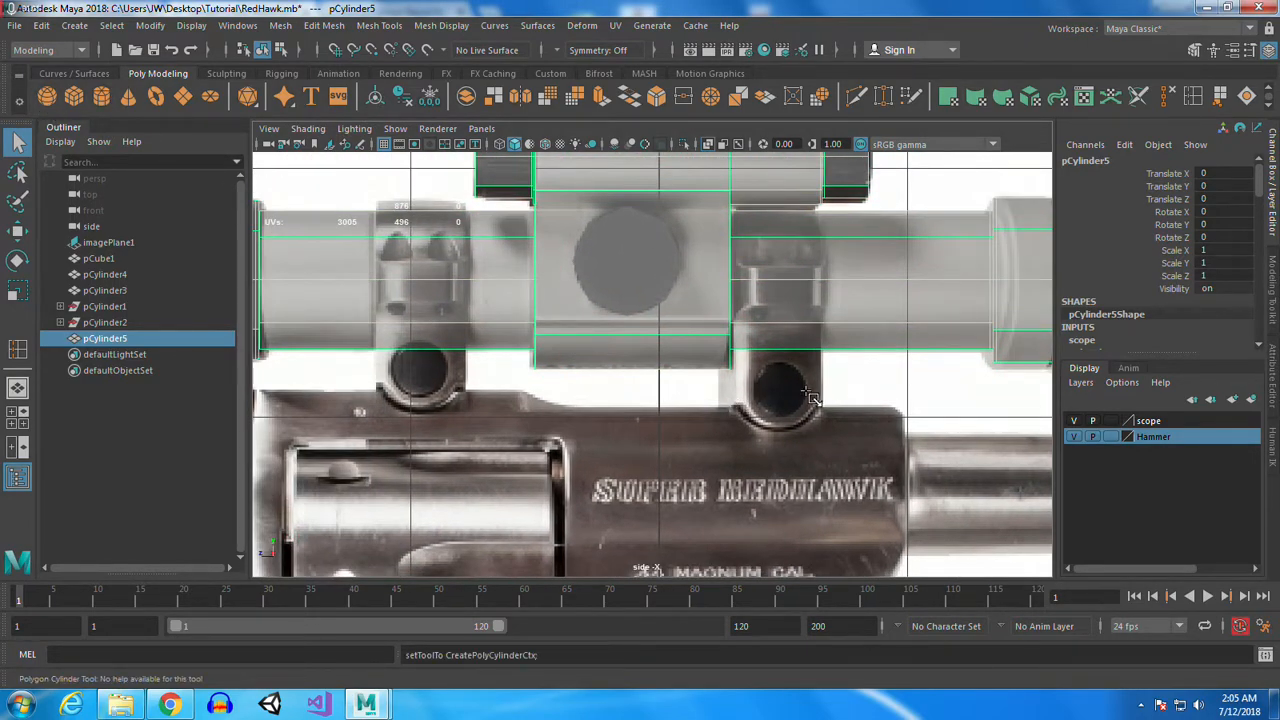
{"action": "left_click_drag", "start_coordinate": [784, 398], "coordinate": [779, 392]}
{"action": "key", "text": "e"}
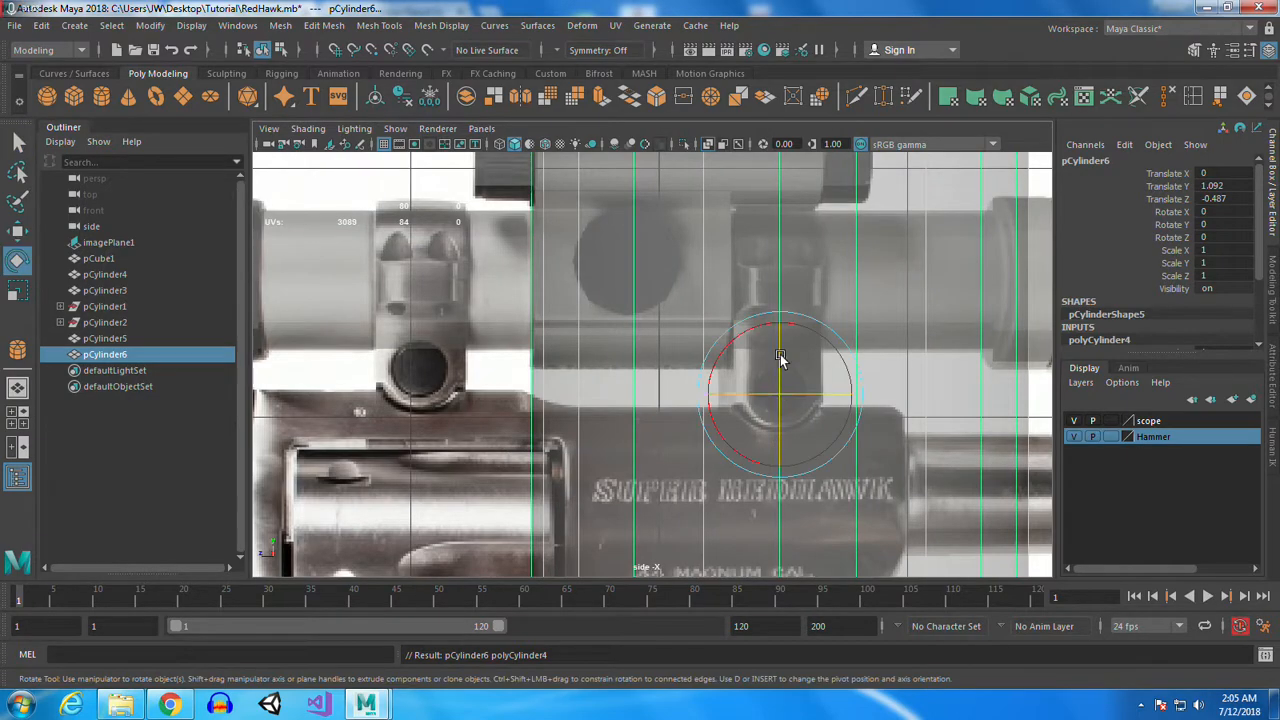
{"action": "left_click_drag", "start_coordinate": [781, 358], "coordinate": [1100, 345]}
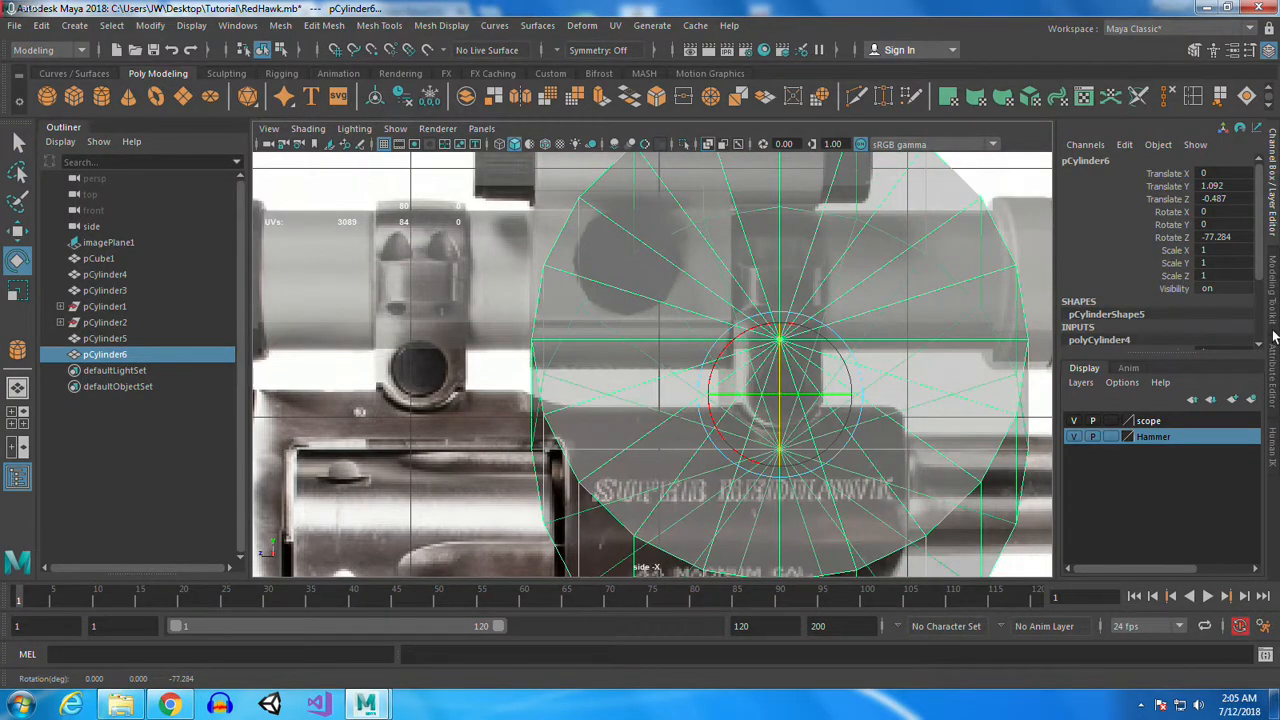
{"action": "left_click", "coordinate": [1232, 241]}
{"action": "type", "text": "90"}
{"action": "key", "text": "Return"}
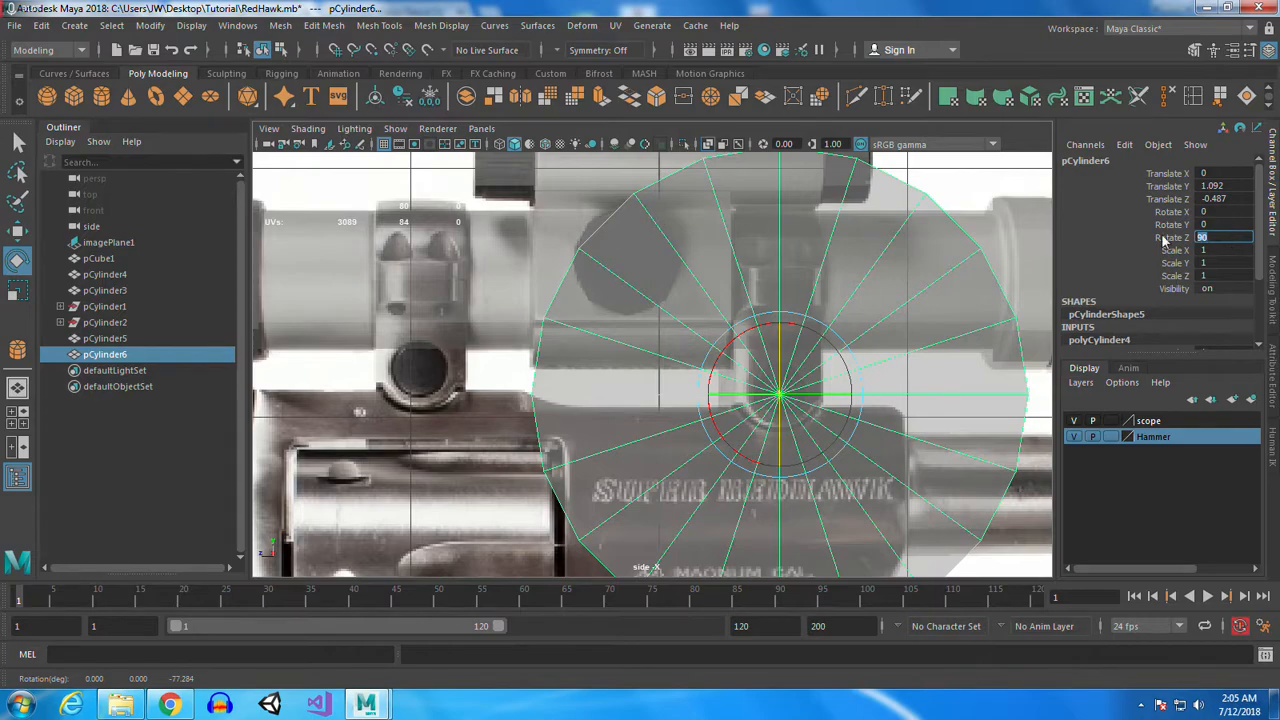
Set the cylinder's axis subdivisions to 10 and scale it uniformly to 0.176 to fit the front mount's rounded foot
{"action": "middle_click_drag", "start_coordinate": [661, 468], "coordinate": [533, 443], "text": "alt"}
{"action": "key", "text": "r"}
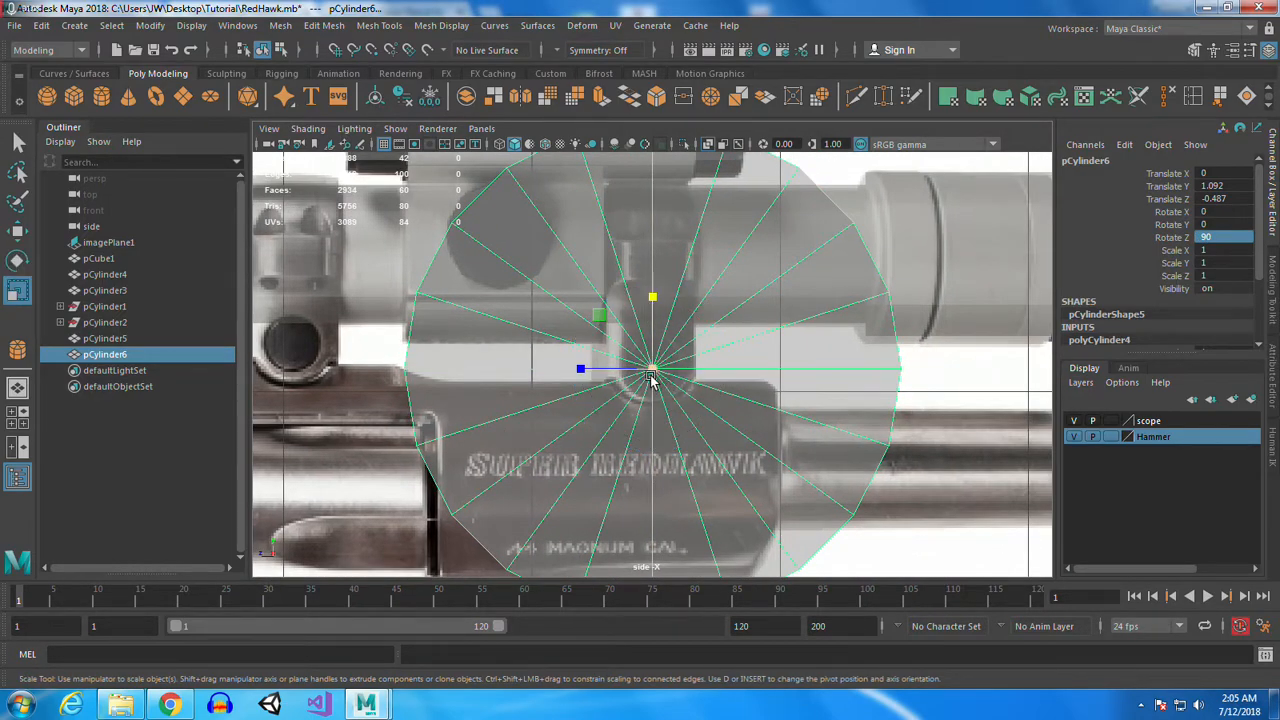
{"action": "left_click_drag", "start_coordinate": [1260, 196], "coordinate": [1262, 238]}
{"action": "double_click", "coordinate": [1210, 291]}
{"action": "type", "text": "10"}
{"action": "key", "text": "Return"}
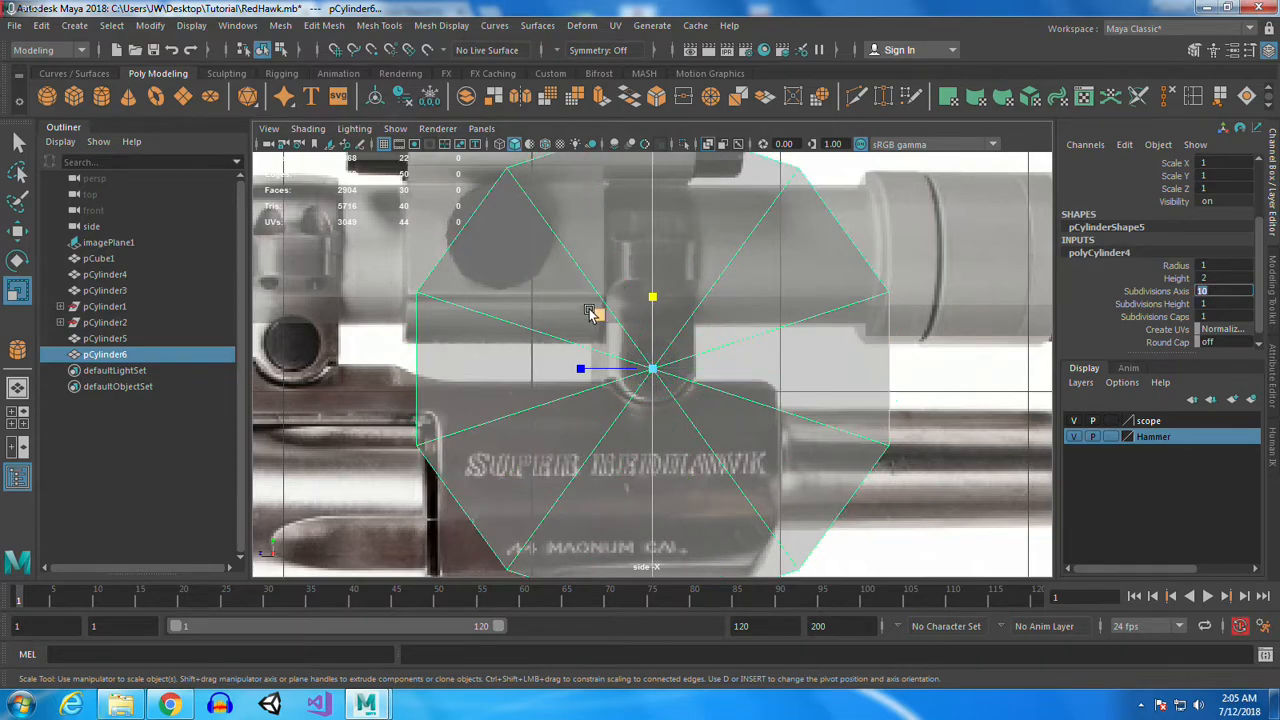
{"action": "middle_click_drag", "start_coordinate": [583, 300], "coordinate": [573, 308], "text": "alt"}
{"action": "left_click_drag", "start_coordinate": [643, 377], "coordinate": [290, 433]}
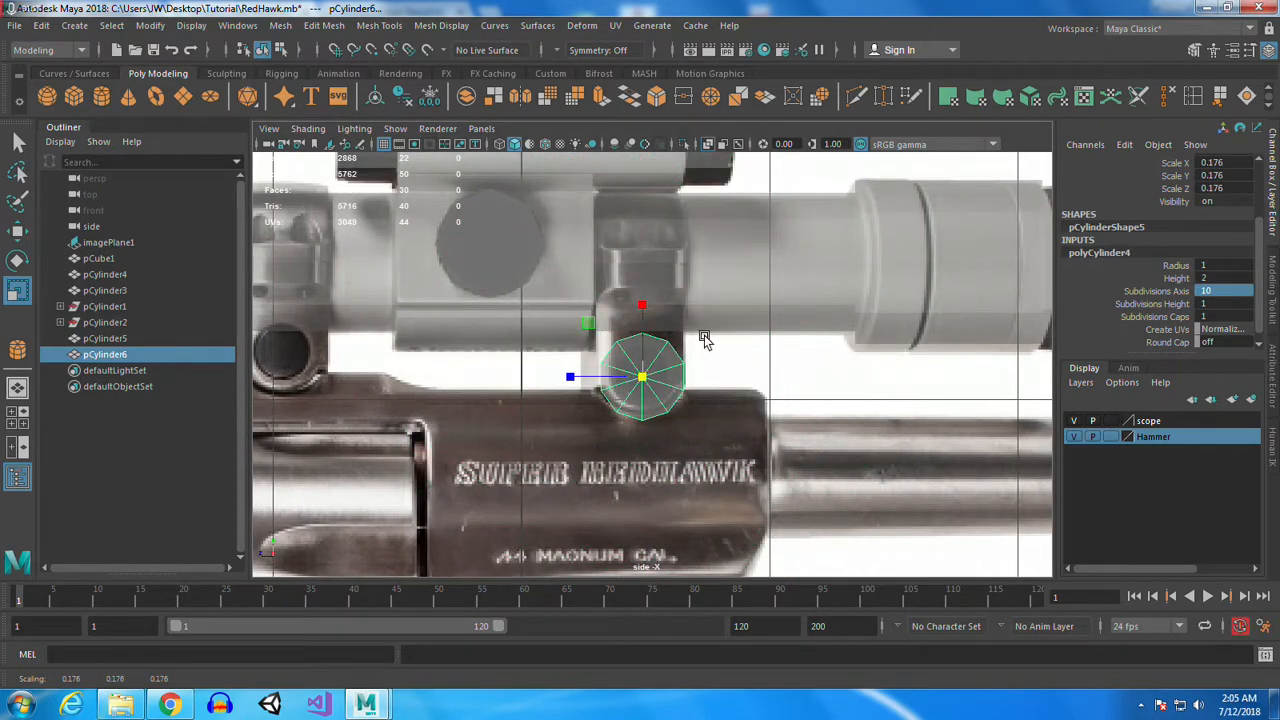
Flatten the cylinder's upper vertices into a straight row and raise them along the front mount to about mid-scope height
{"action": "right_click_drag", "start_coordinate": [672, 292], "coordinate": [565, 305]}
{"action": "left_click_drag", "start_coordinate": [562, 280], "coordinate": [716, 372]}
{"action": "left_click_drag", "start_coordinate": [643, 278], "coordinate": [644, 348]}
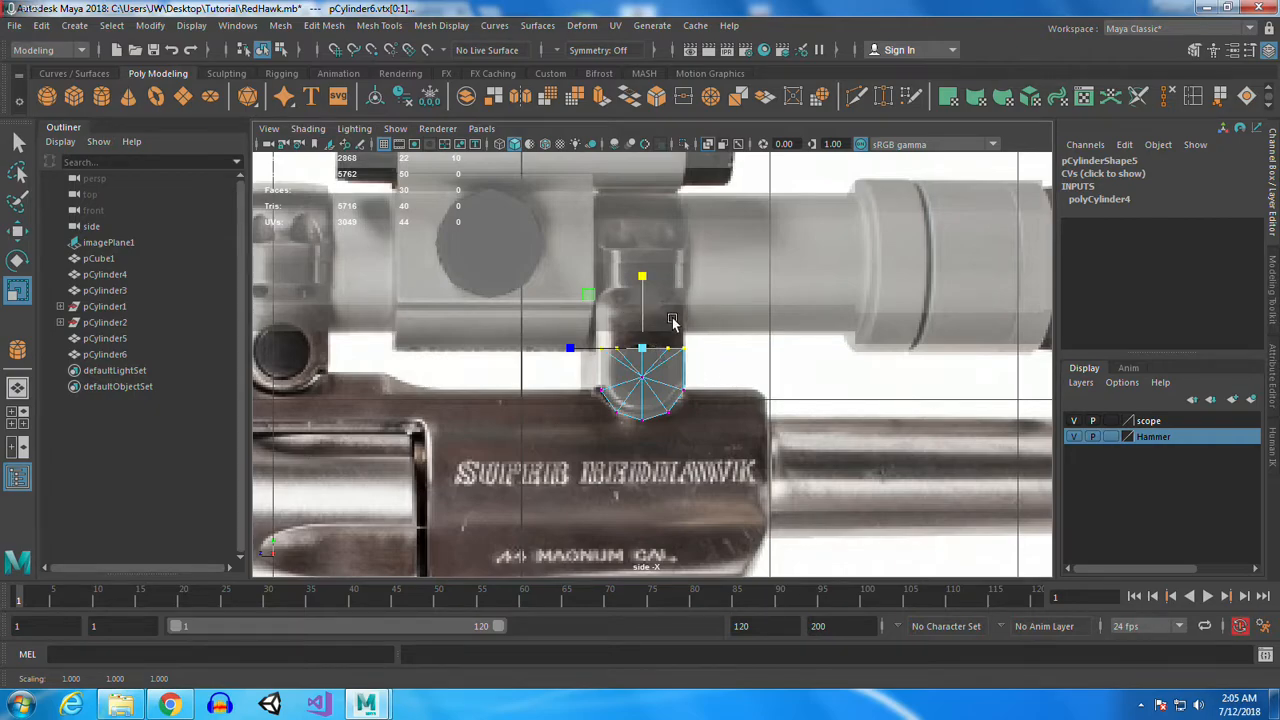
{"action": "key", "text": "w"}
{"action": "left_click_drag", "start_coordinate": [645, 276], "coordinate": [640, 190]}
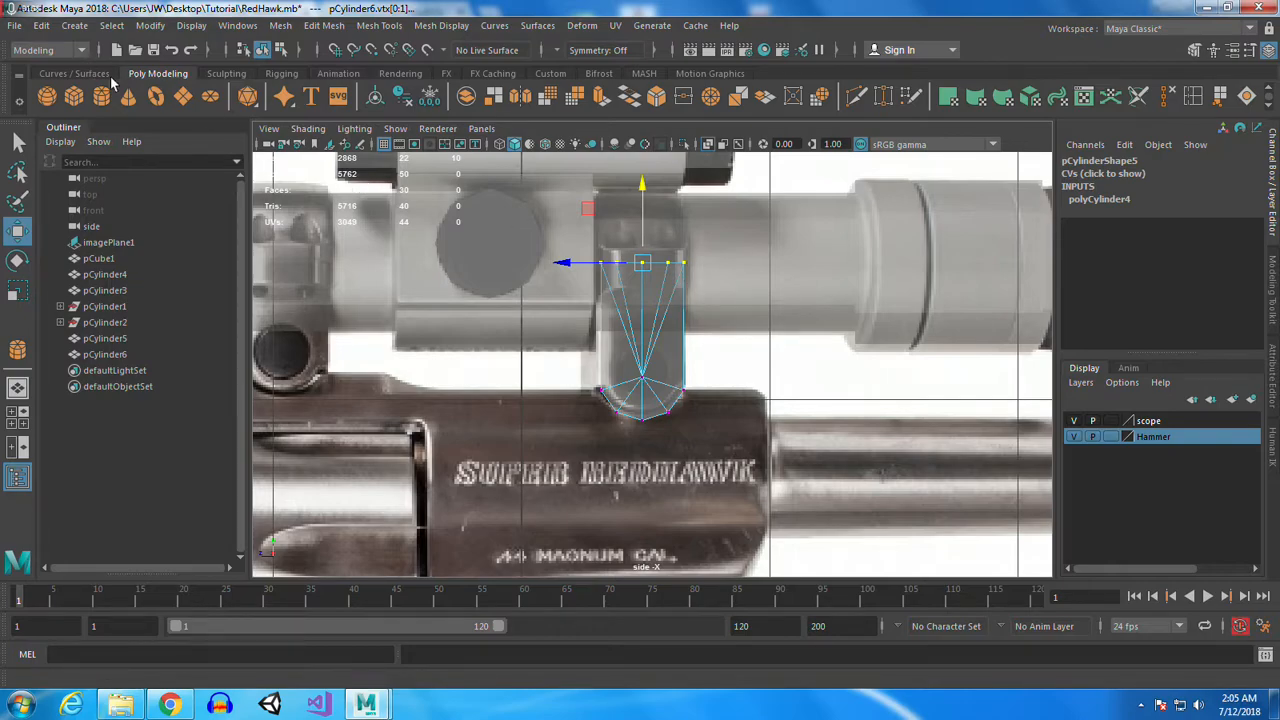
Duplicate the front mount piece and flip the copy vertically by setting its Scale X to -0.176
{"action": "left_click", "coordinate": [74, 95]}
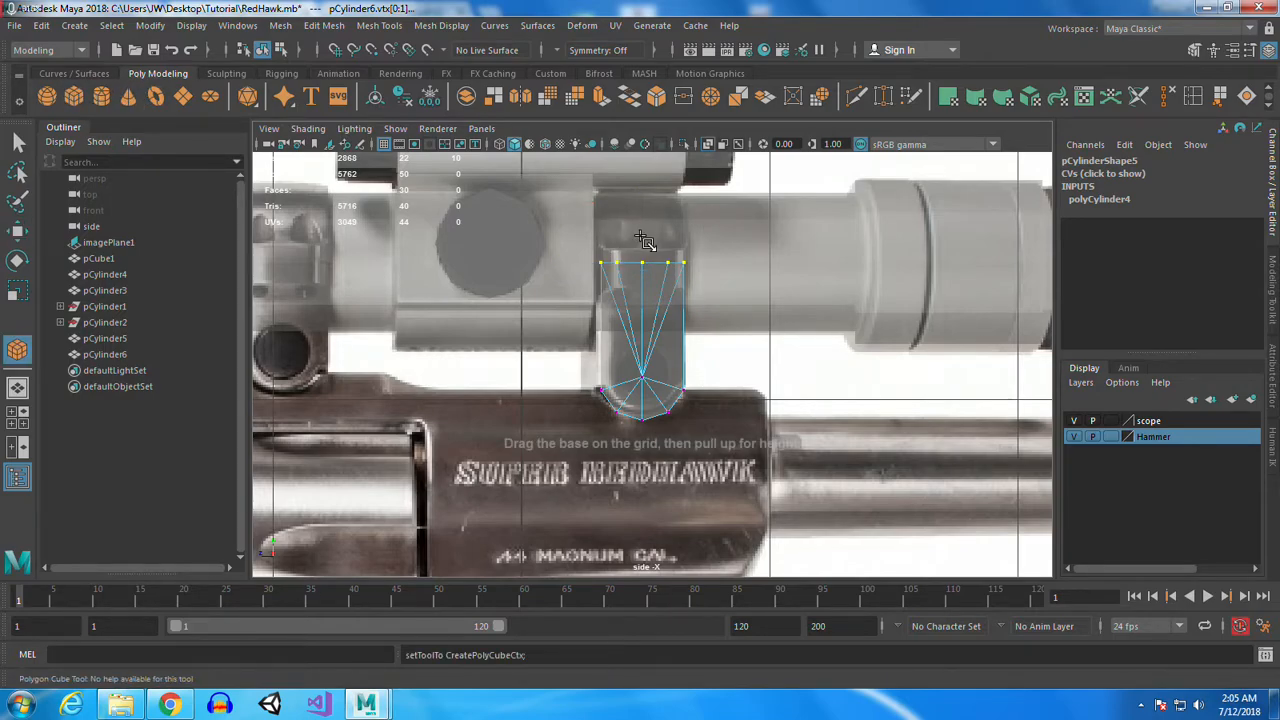
{"action": "key", "text": "q"}
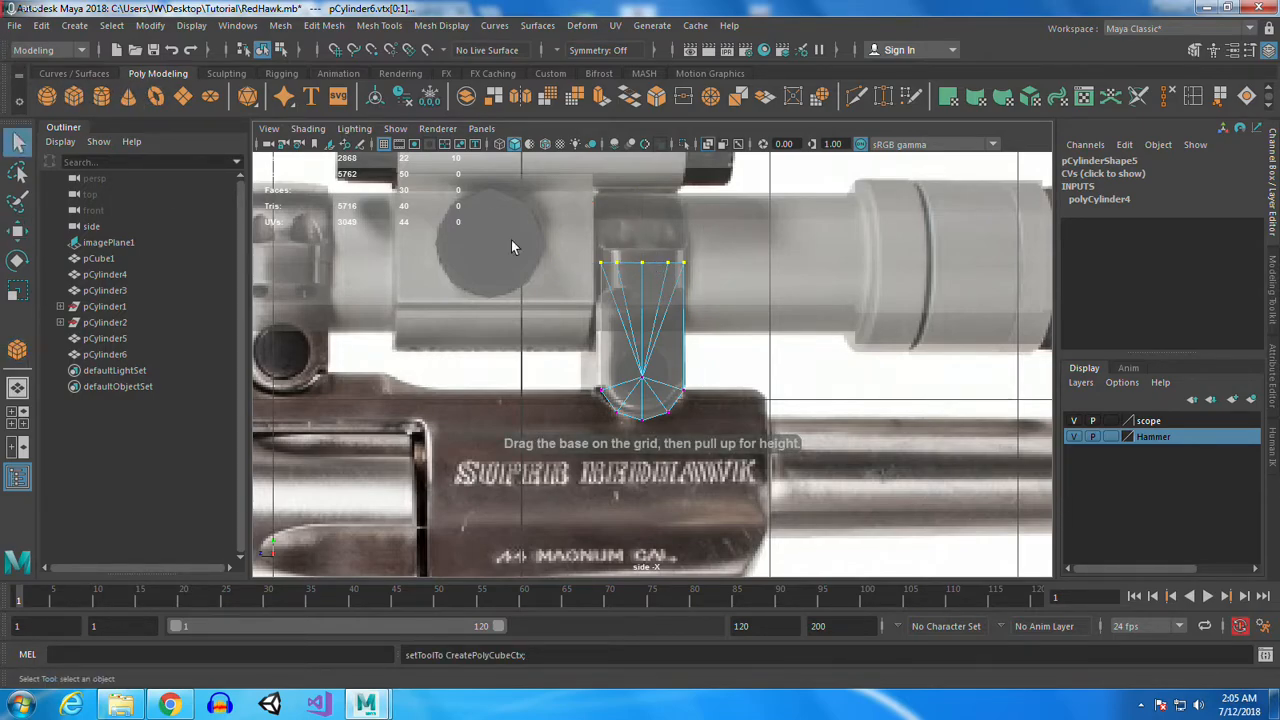
{"action": "right_click_drag", "start_coordinate": [640, 242], "coordinate": [712, 225]}
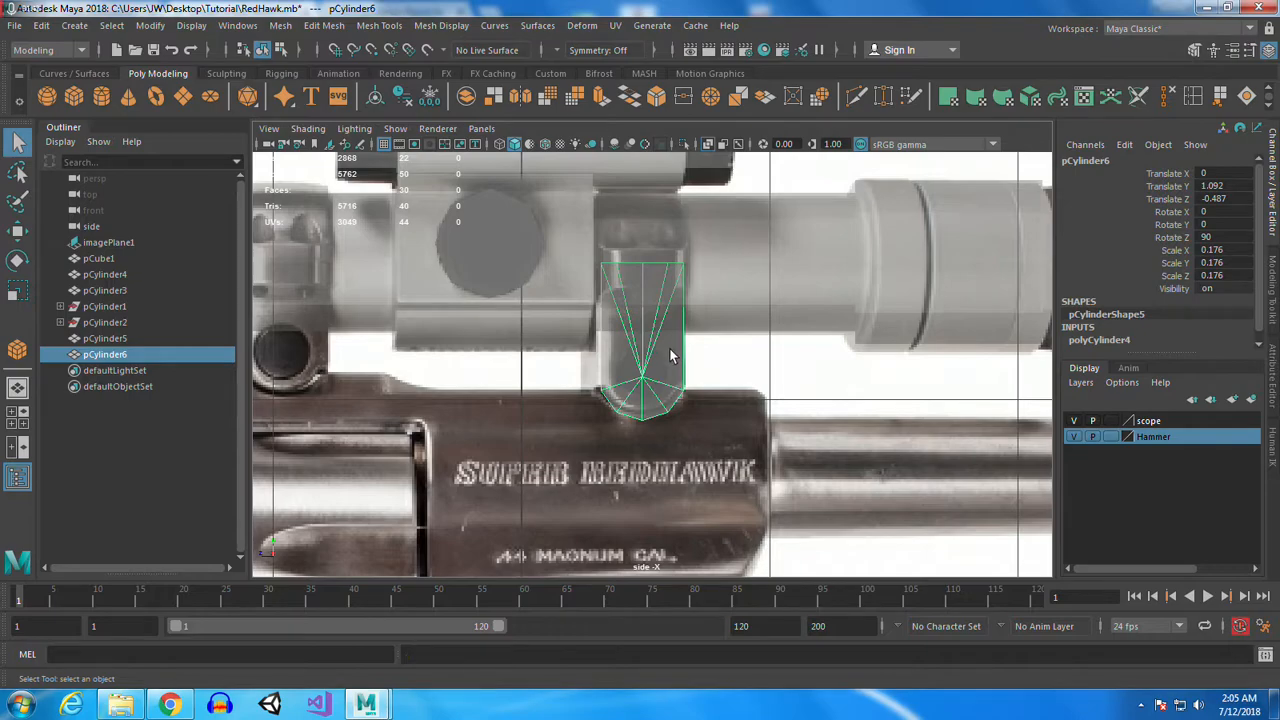
{"action": "key", "text": "ctrl+d"}
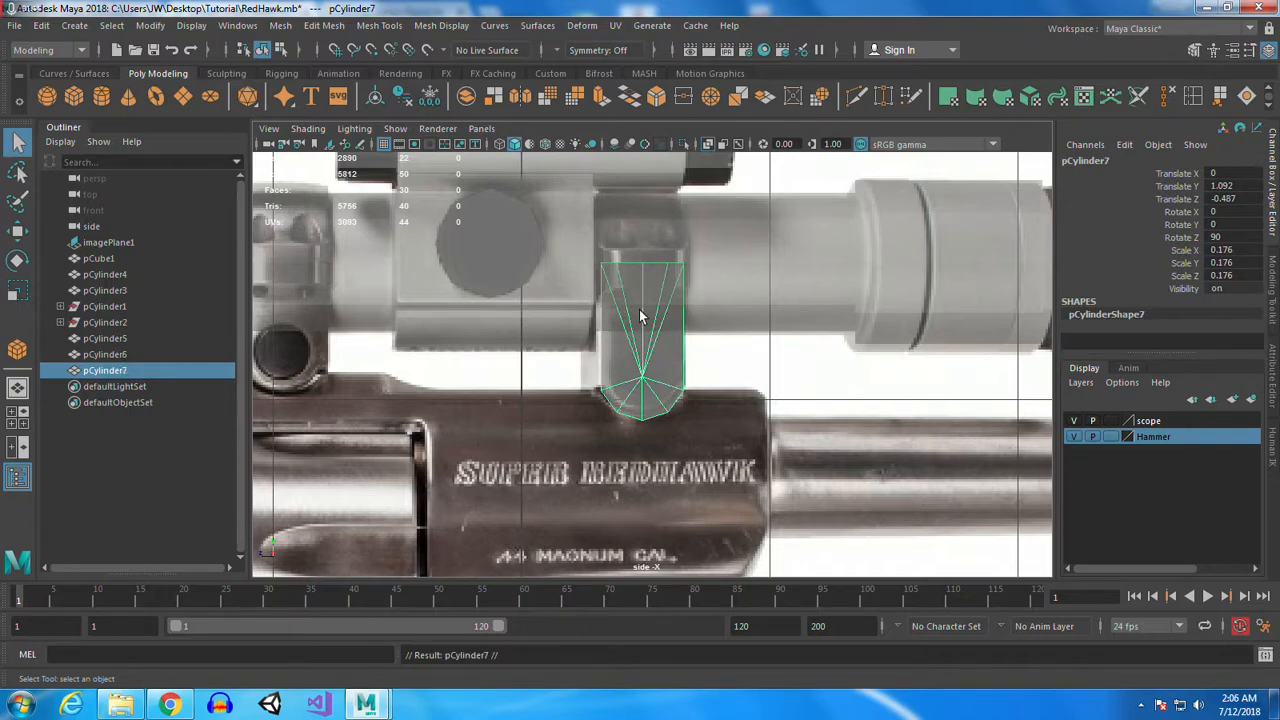
{"action": "key", "text": "r"}
{"action": "left_click_drag", "start_coordinate": [645, 312], "coordinate": [645, 345]}
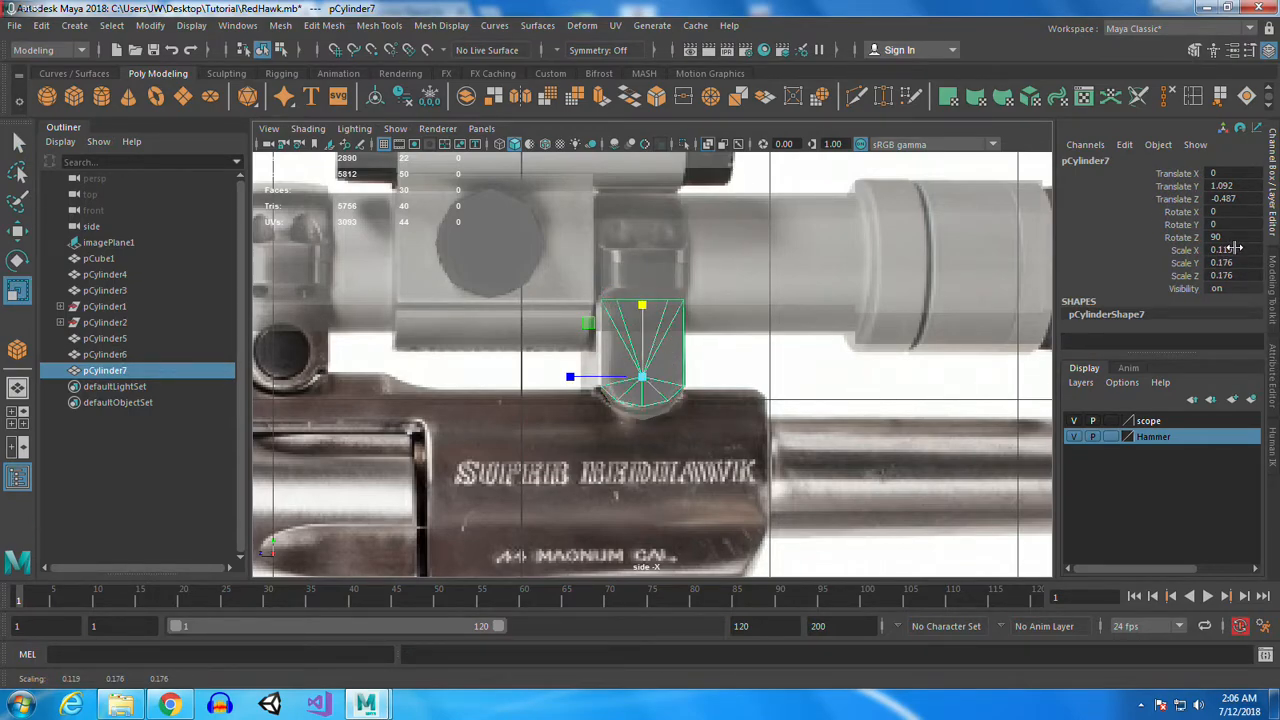
{"action": "key", "text": "ctrl+z"}
{"action": "left_click", "coordinate": [1214, 249]}
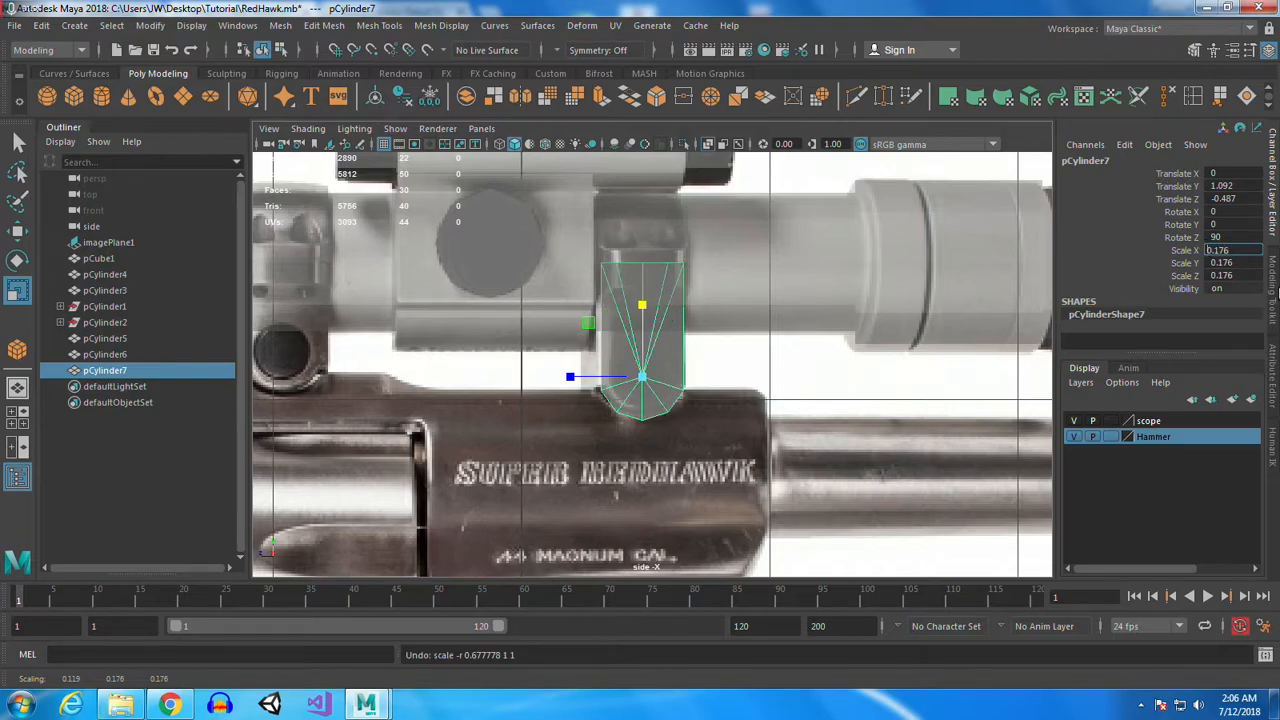
{"action": "type", "text": "-"}
{"action": "key", "text": "Return"}
{"action": "type", "text": "w"}
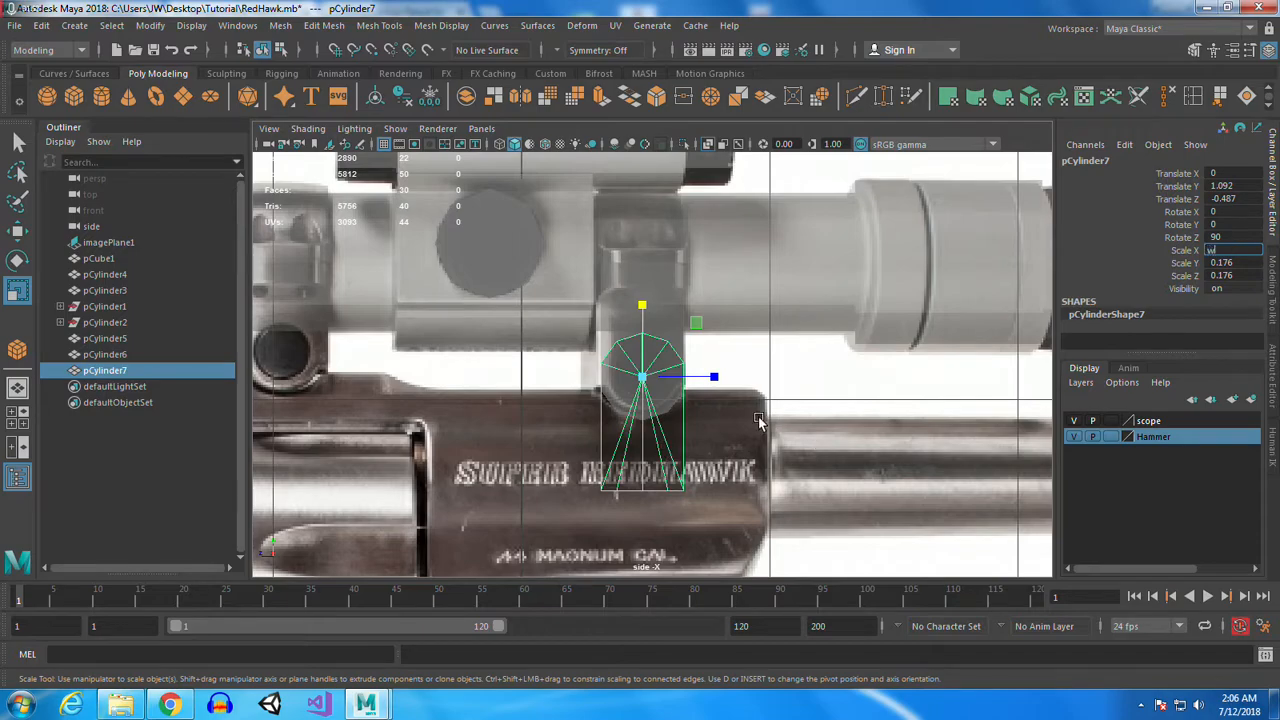
Raise the flipped copy to the top of the scope at Translate Y 1.816 and flatten it to Scale X -0.063
{"action": "middle_click_drag", "start_coordinate": [790, 330], "coordinate": [787, 307], "text": "alt"}
{"action": "key", "text": "w"}
{"action": "left_click_drag", "start_coordinate": [641, 290], "coordinate": [653, 128]}
{"action": "key", "text": "r"}
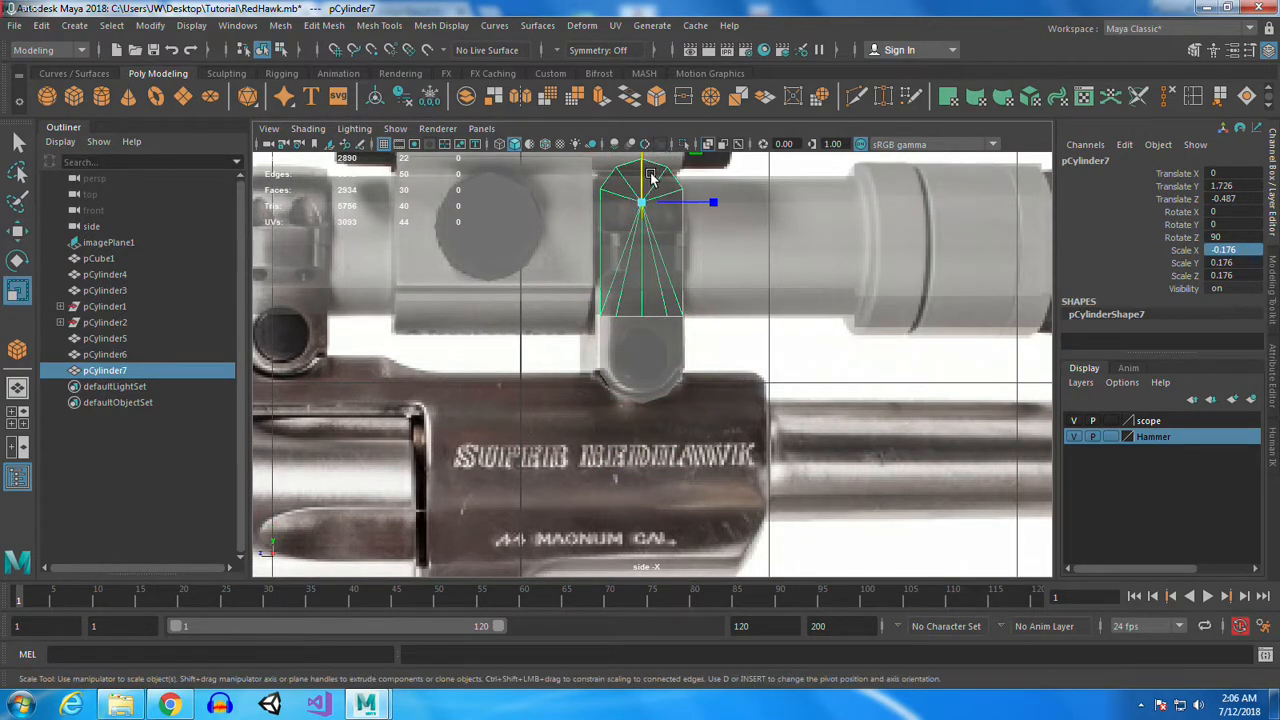
{"action": "middle_click_drag", "start_coordinate": [669, 232], "coordinate": [676, 322], "text": "alt"}
{"action": "mouse_move", "coordinate": [647, 217]}
{"action": "left_mouse_down"}
{"action": "mouse_move", "coordinate": [651, 260]}
{"action": "mouse_move", "coordinate": [648, 199]}
{"action": "left_mouse_up"}
{"action": "key", "text": "w"}
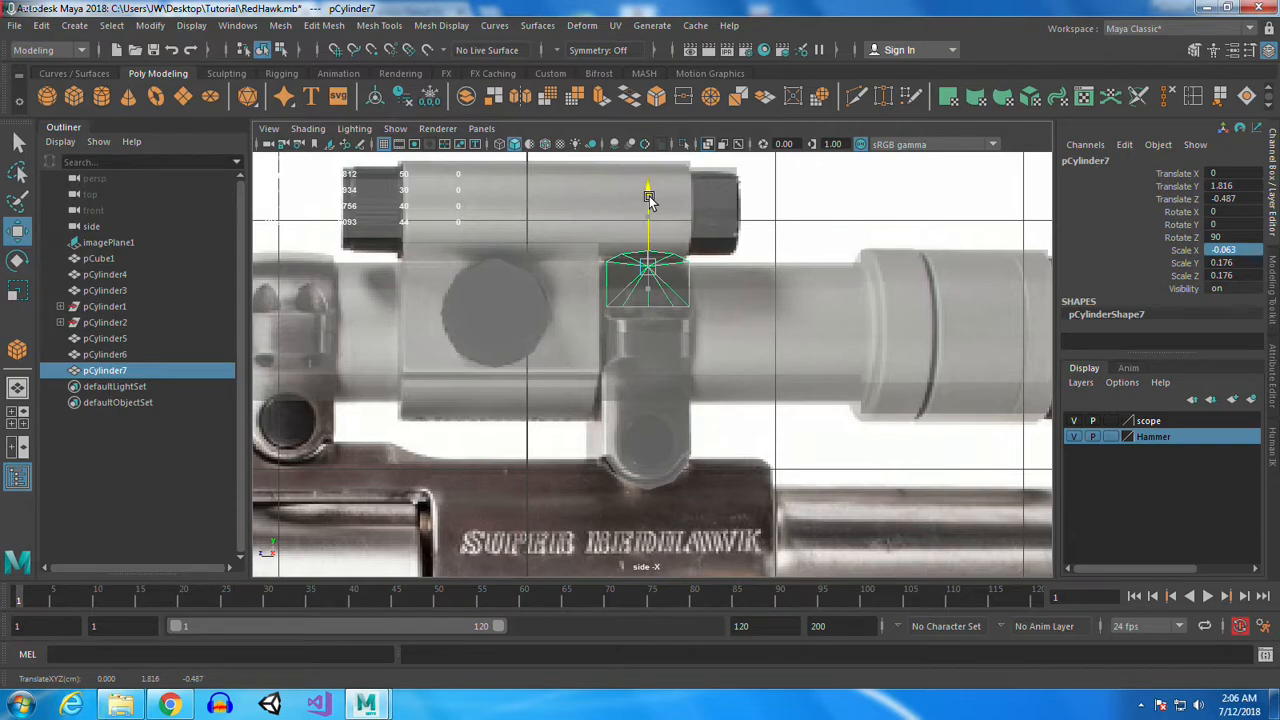
Lower the bottom vertices of the upper mount piece until they meet the top edge of the lower piece
{"action": "right_click_drag", "start_coordinate": [665, 282], "coordinate": [612, 295]}
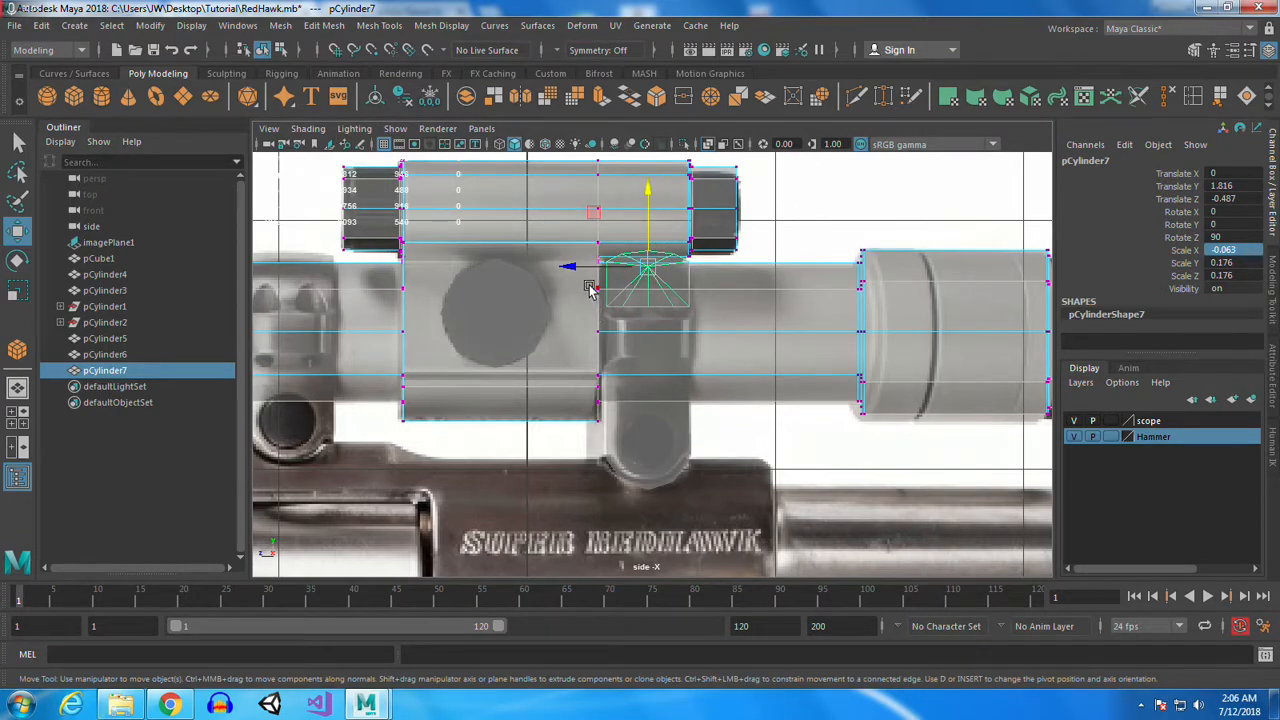
{"action": "key", "text": "ctrl+z"}
{"action": "key", "text": "space"}
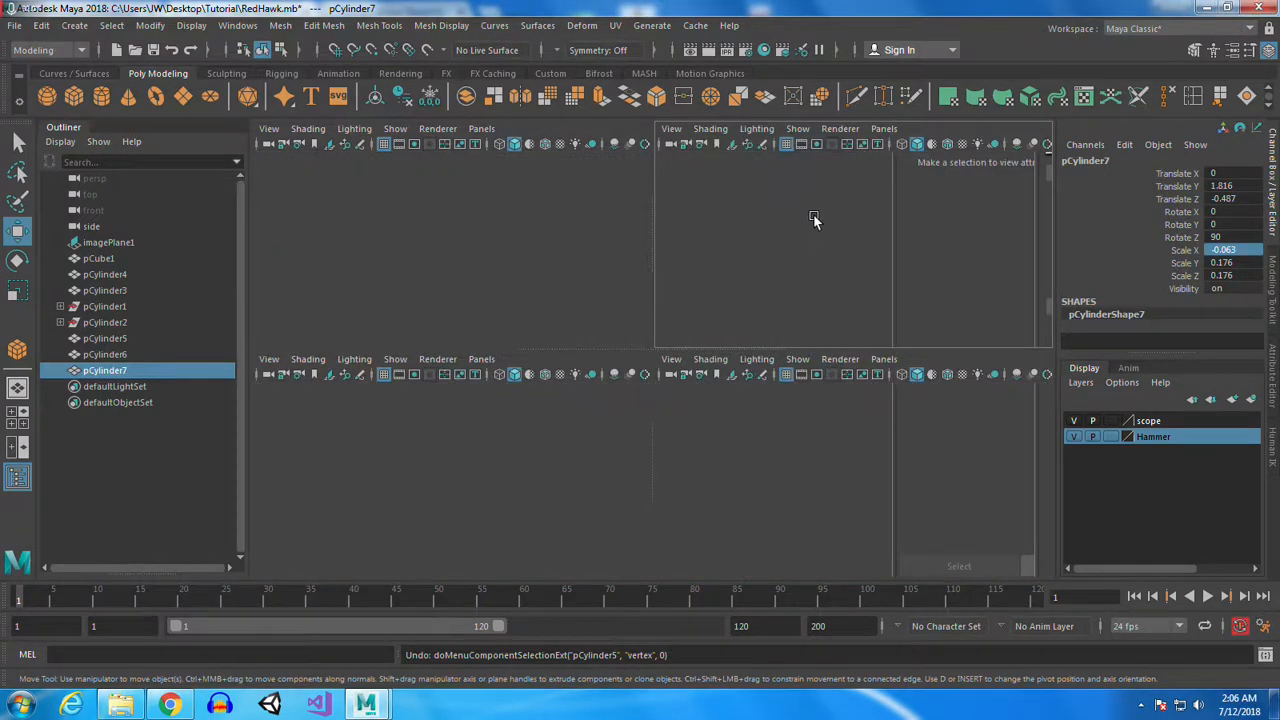
{"action": "key", "text": "space"}
{"action": "scroll", "coordinate": [524, 287], "scroll_direction": "up", "scroll_amount": 10}
{"action": "right_click_drag", "start_coordinate": [524, 287], "coordinate": [445, 248]}
{"action": "key", "text": "space"}
{"action": "key", "text": "space"}
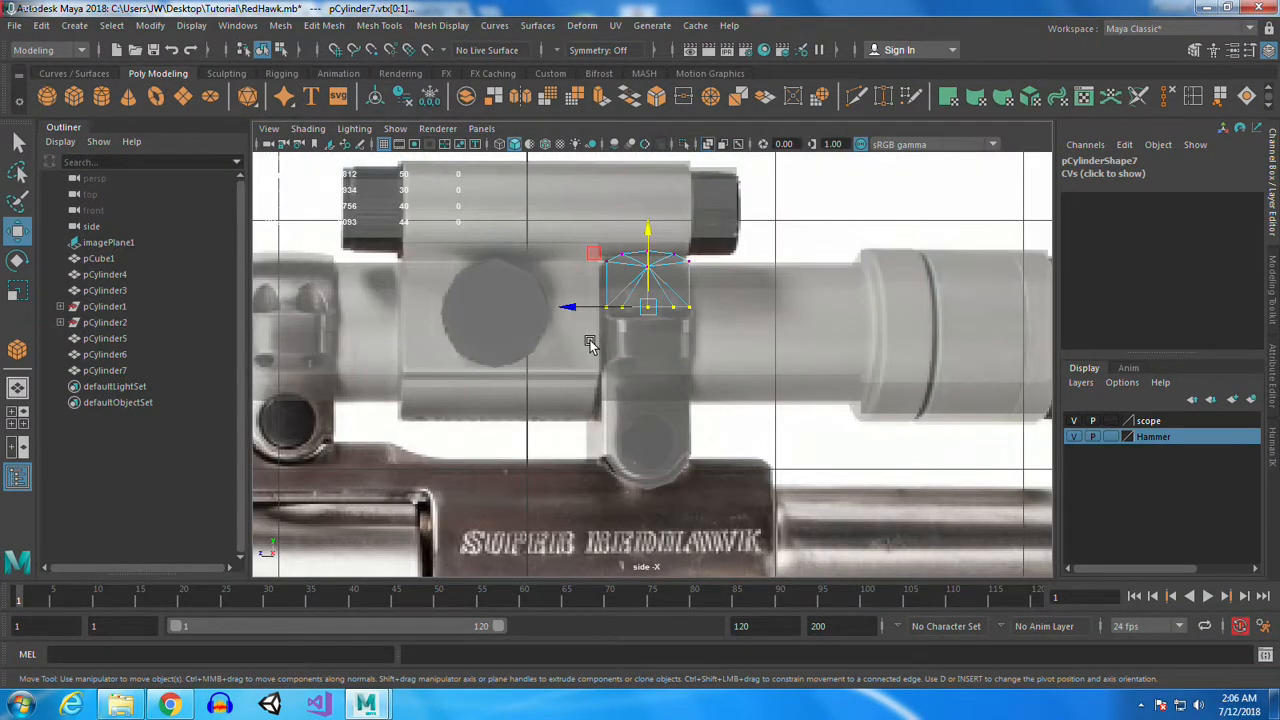
{"action": "left_click_drag", "start_coordinate": [648, 230], "coordinate": [648, 253]}
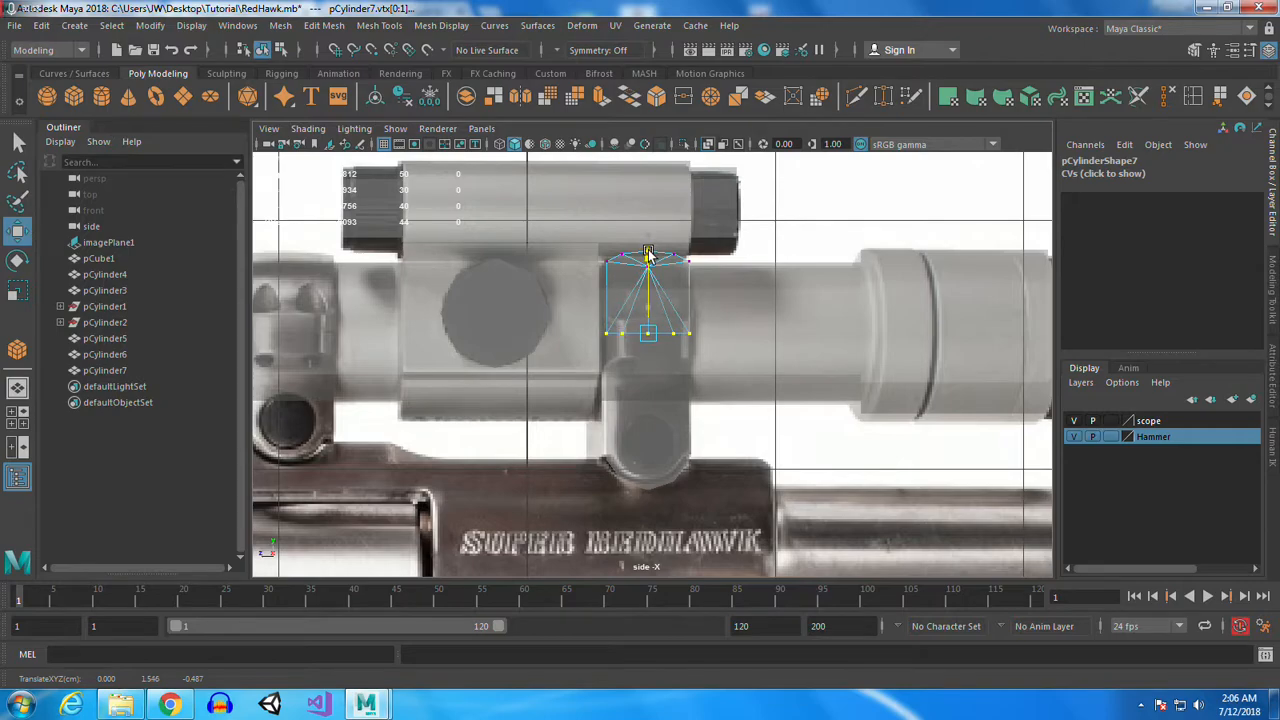
Select both front mount pieces as objects and widen them across the scope to Scale Y 0.42
{"action": "key", "text": "space"}
{"action": "key", "text": "space"}
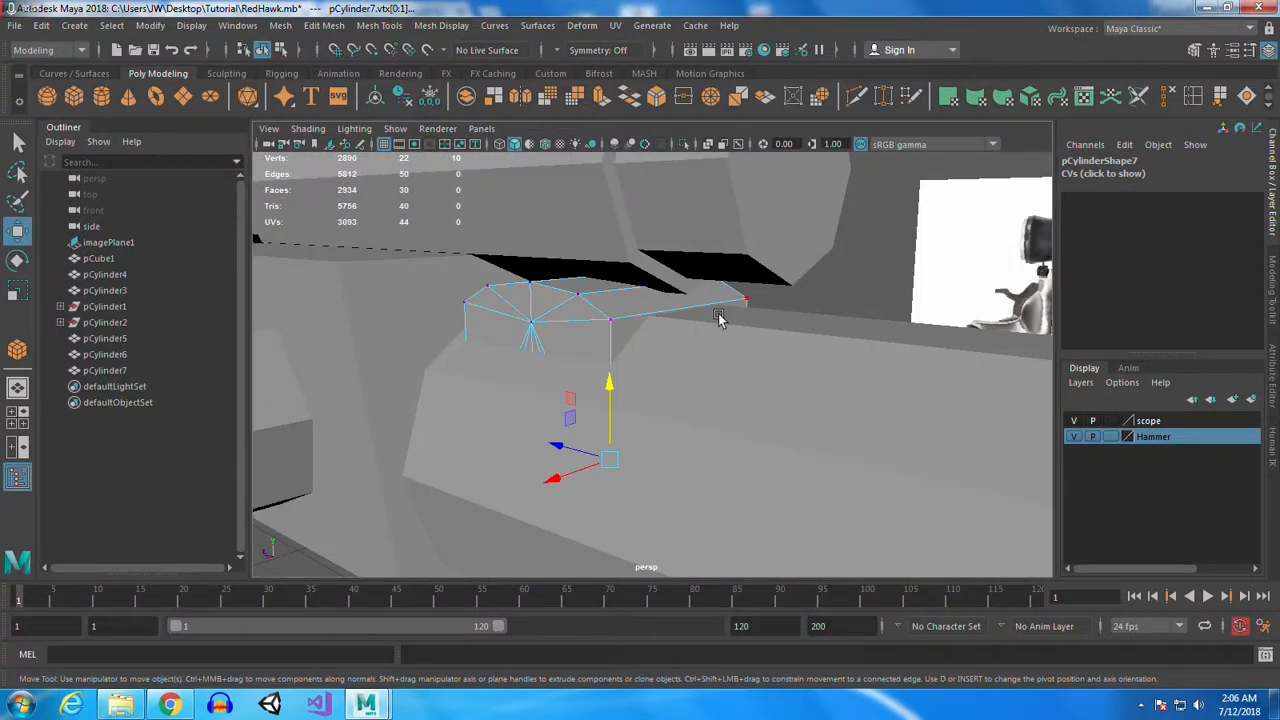
{"action": "right_click_drag", "start_coordinate": [609, 296], "coordinate": [608, 289]}
{"action": "key", "text": "space"}
{"action": "key", "text": "space"}
{"action": "left_click", "coordinate": [678, 453], "text": "shift"}
{"action": "key", "text": "space"}
{"action": "key", "text": "space"}
{"action": "scroll", "coordinate": [809, 337], "scroll_direction": "down", "scroll_amount": 5}
{"action": "left_click_drag", "start_coordinate": [809, 337], "coordinate": [654, 283], "text": "alt"}
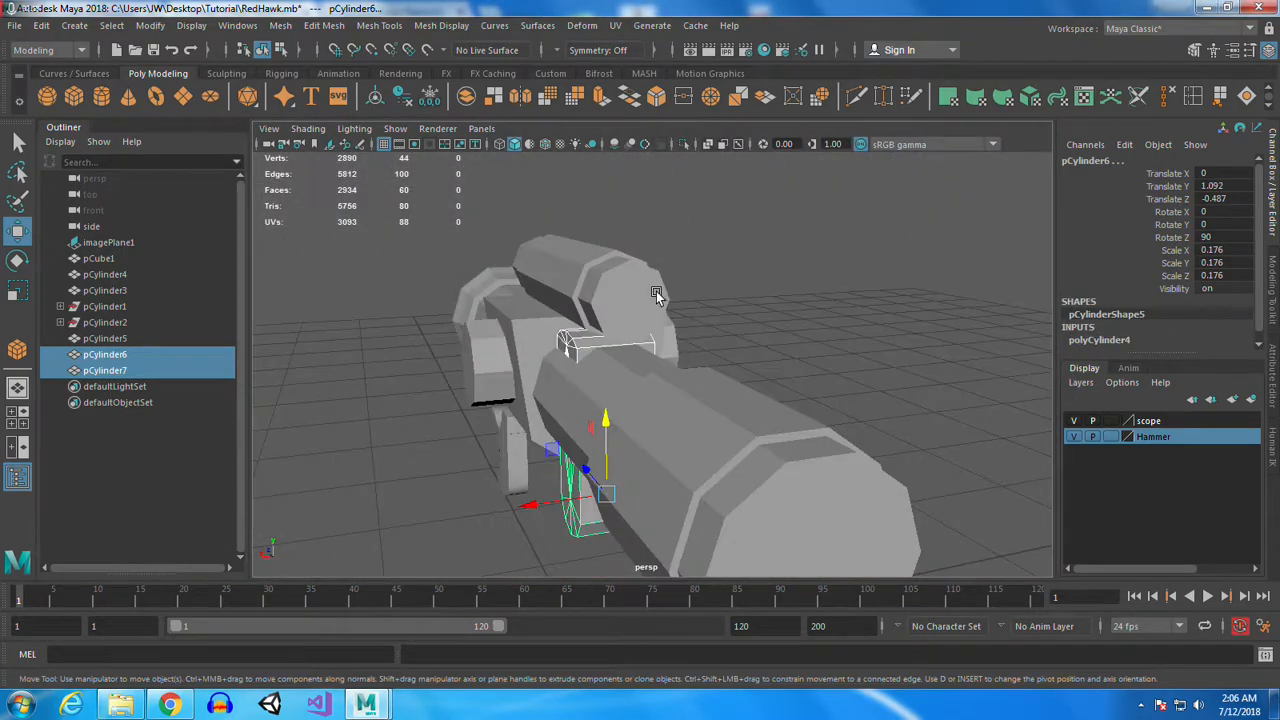
{"action": "middle_click_drag", "start_coordinate": [674, 412], "coordinate": [738, 350], "text": "alt"}
{"action": "key", "text": "r"}
{"action": "left_click_drag", "start_coordinate": [745, 428], "coordinate": [833, 417]}
{"action": "left_click_drag", "start_coordinate": [572, 425], "coordinate": [771, 474], "text": "alt"}
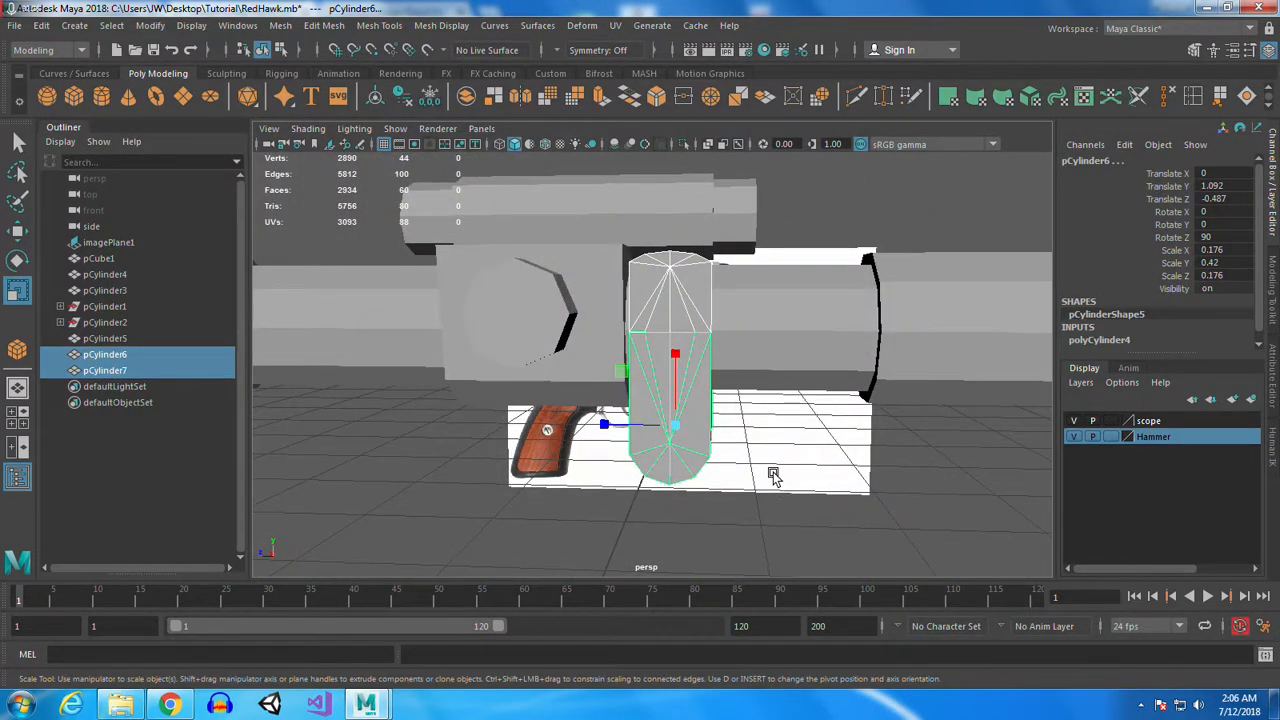
Duplicate both front mount pieces and move the copies to the rear mount at Translate Z 0.94
{"action": "key", "text": "space"}
{"action": "key", "text": "space"}
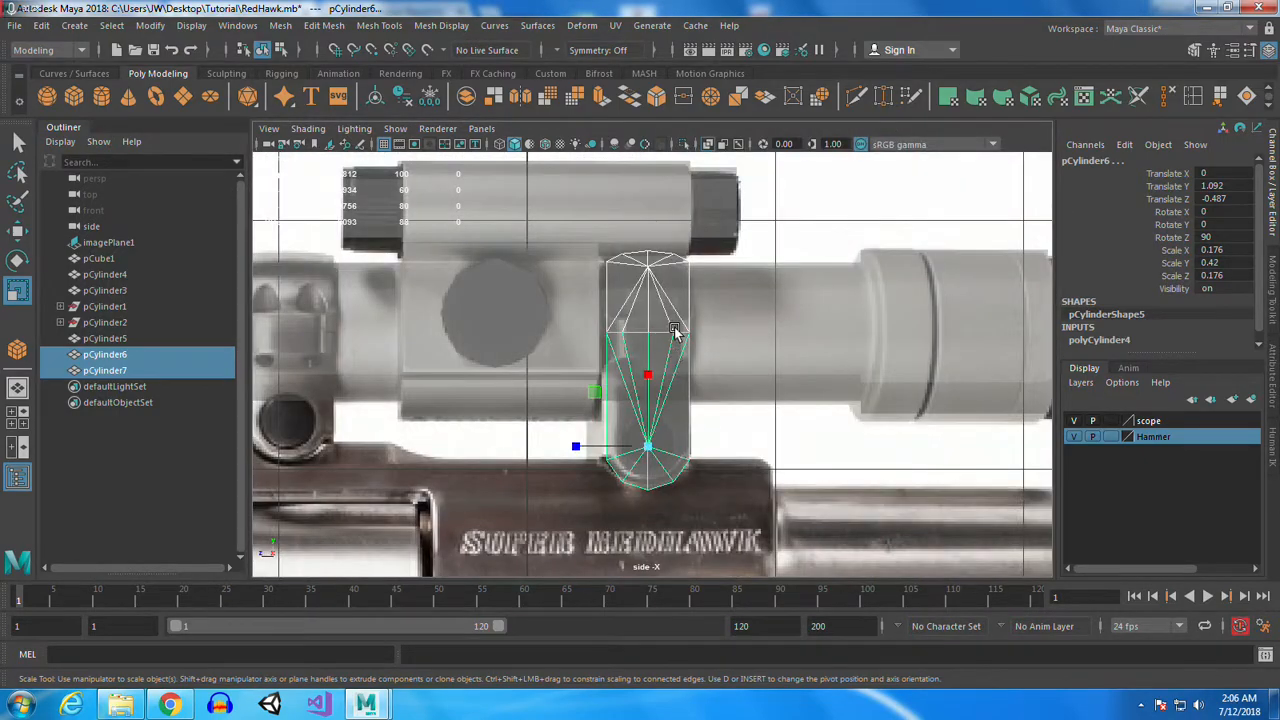
{"action": "key", "text": "ctrl+d"}
{"action": "key", "text": "w"}
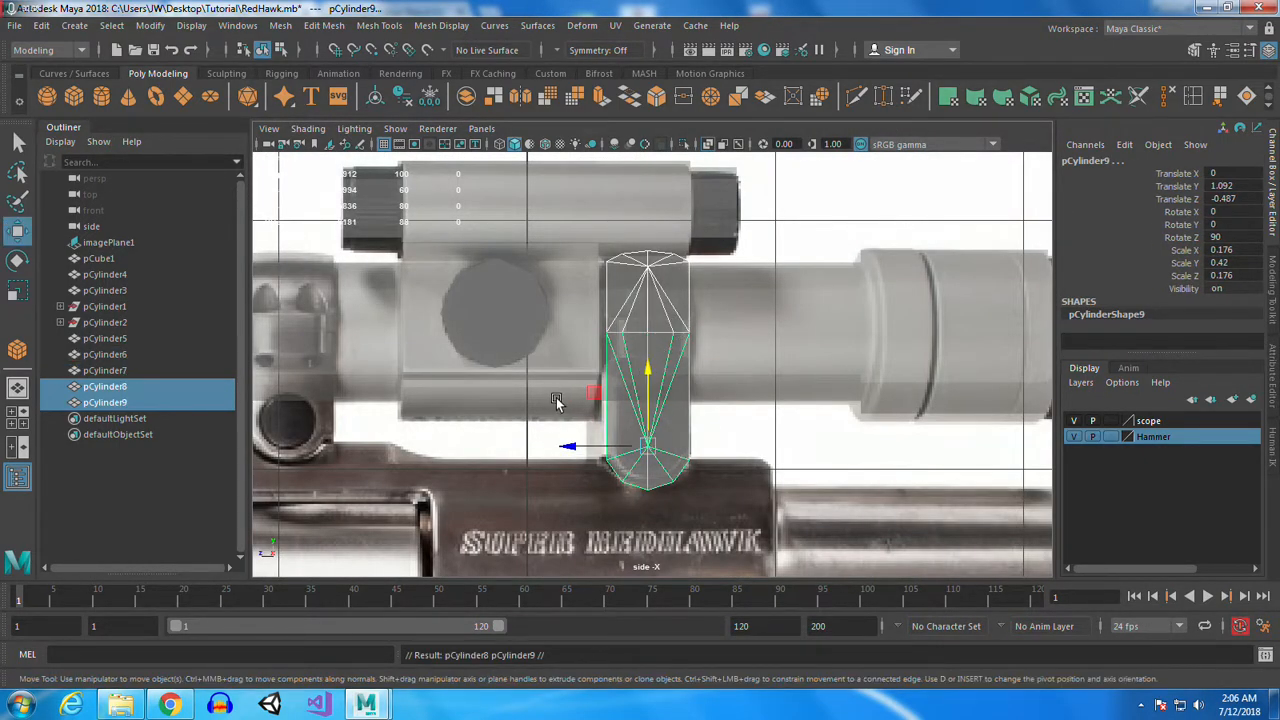
{"action": "left_click_drag", "start_coordinate": [575, 446], "coordinate": [219, 426]}
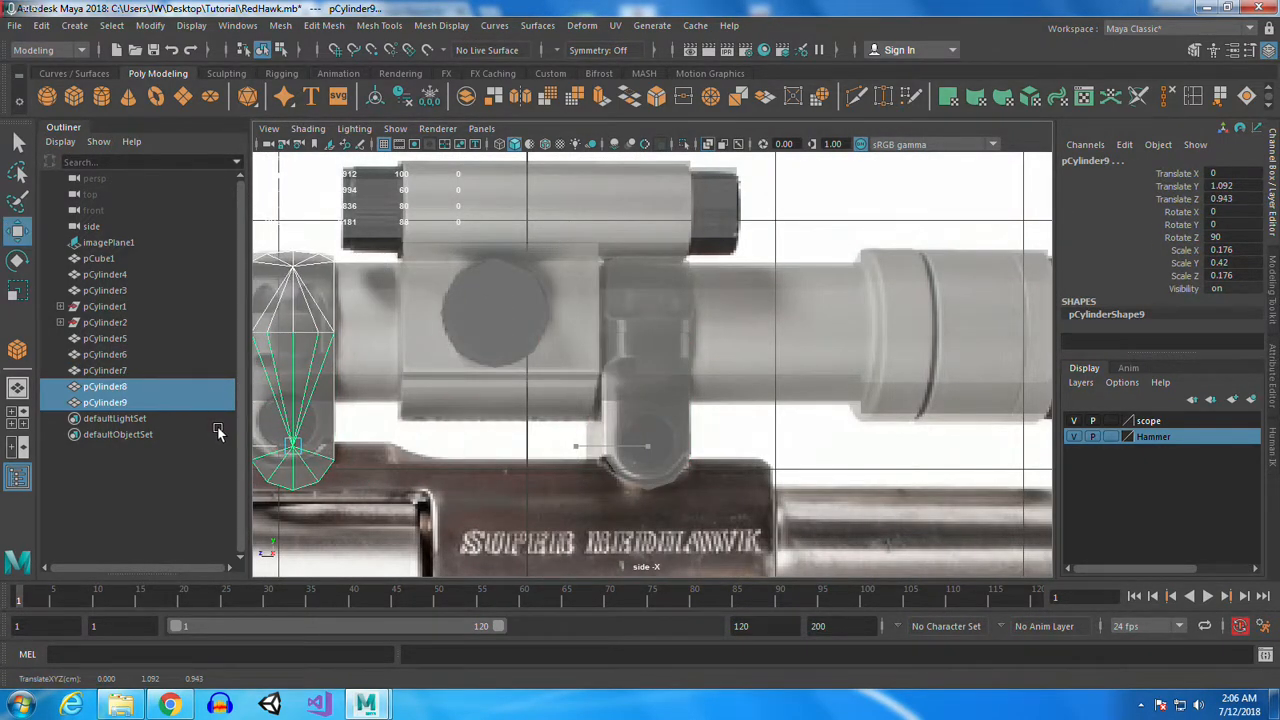
{"action": "middle_click_drag", "start_coordinate": [520, 397], "coordinate": [802, 410], "text": "alt"}
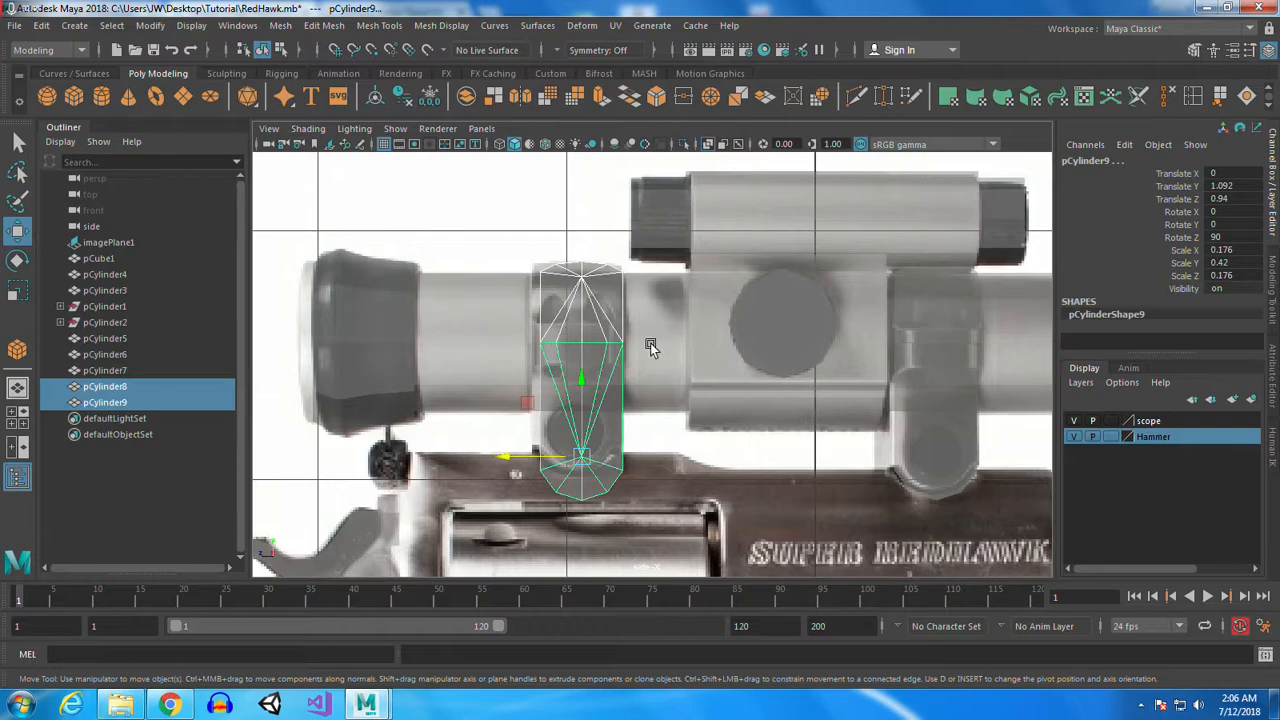
Raise the bottom vertices of the rear mount's lower piece to match the rounded foot in the reference
{"action": "right_click", "coordinate": [612, 446]}
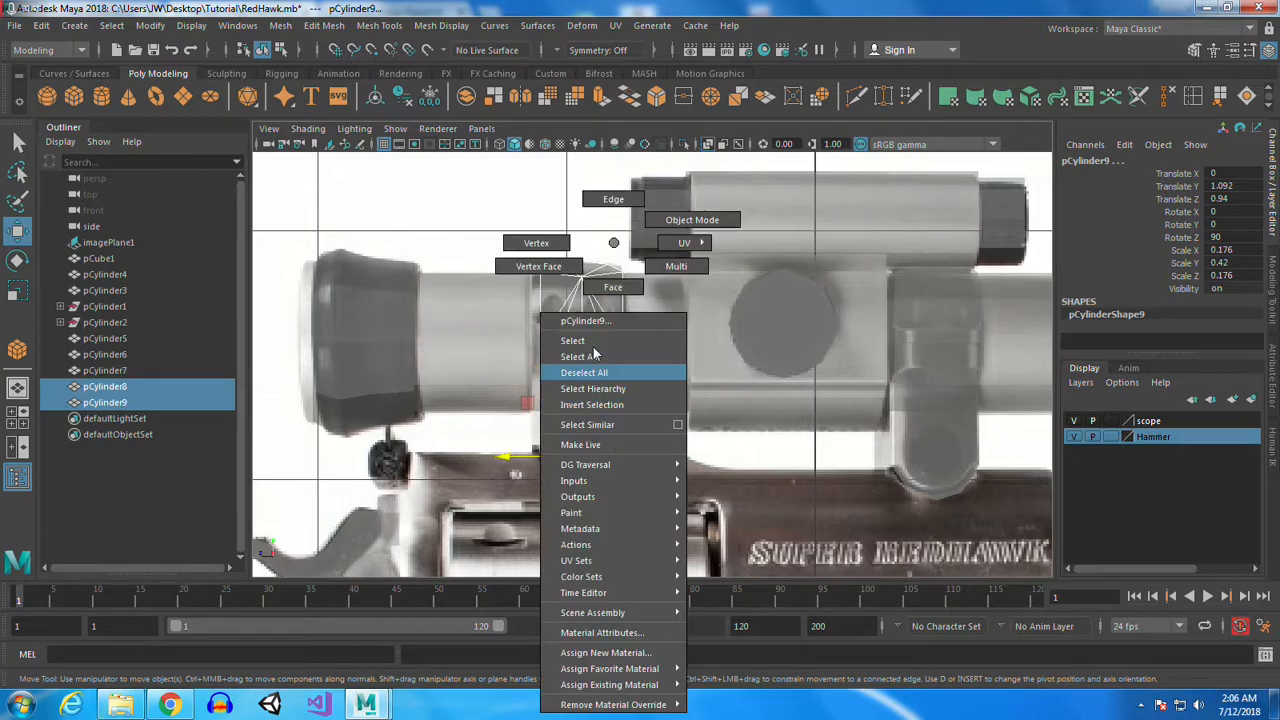
{"action": "left_click", "coordinate": [536, 243]}
{"action": "left_click_drag", "start_coordinate": [522, 455], "coordinate": [635, 500]}
{"action": "left_click_drag", "start_coordinate": [583, 403], "coordinate": [585, 378]}
{"action": "left_click", "coordinate": [587, 293]}
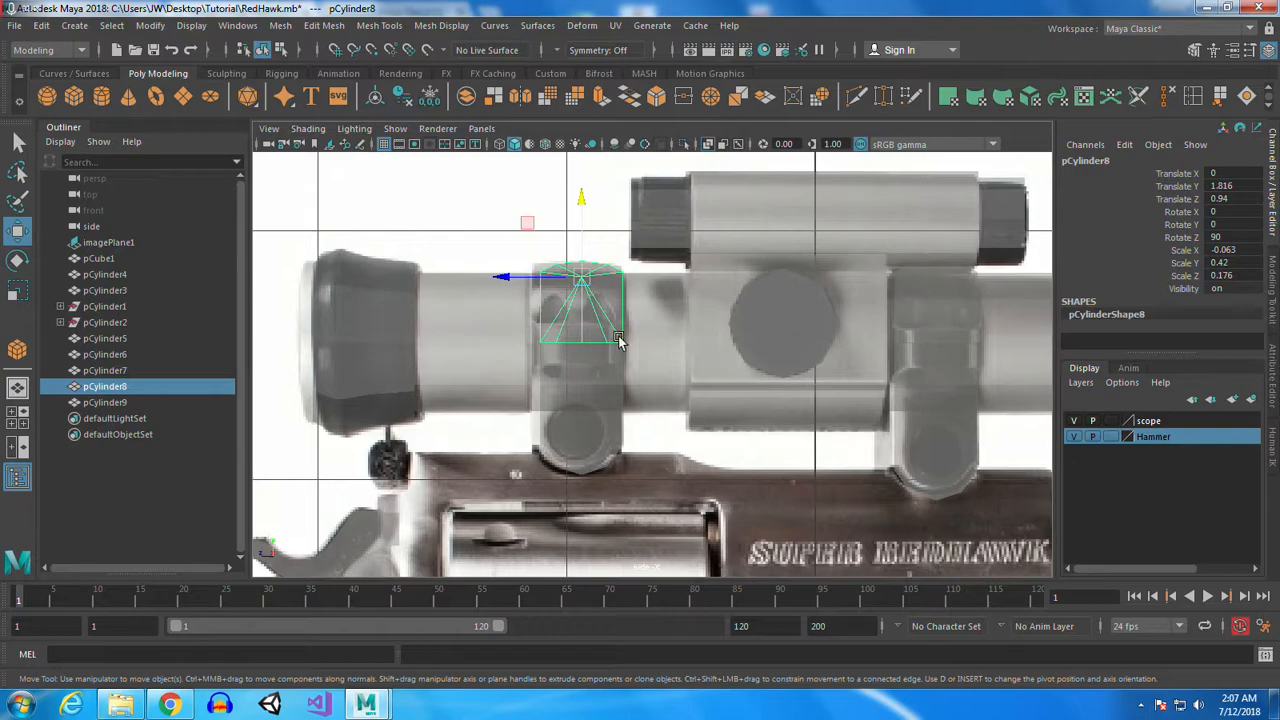
Examine both scope mounts from several sides in perspective and compare the rear mount's upper piece with the side-view reference
{"action": "key", "text": "space"}
{"action": "key", "text": "space"}
{"action": "left_click_drag", "start_coordinate": [581, 376], "coordinate": [716, 449], "text": "alt"}
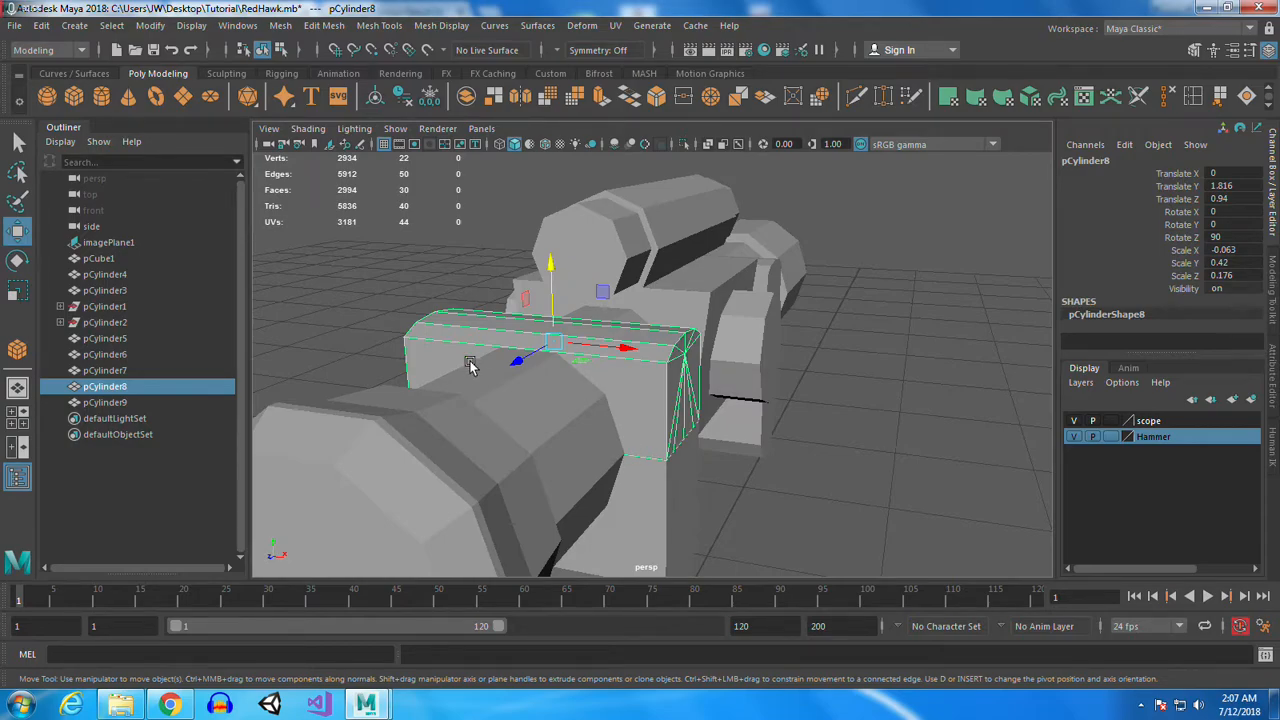
{"action": "left_click_drag", "start_coordinate": [792, 470], "coordinate": [617, 461], "text": "alt"}
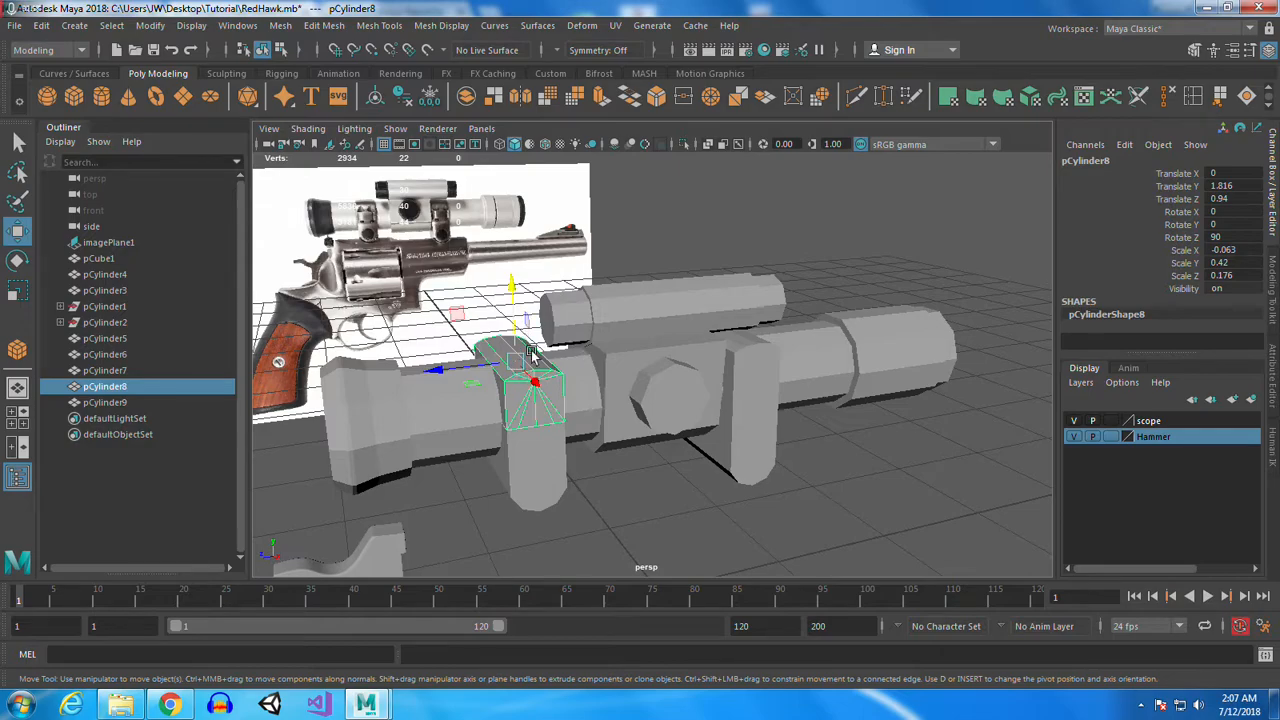
{"action": "key", "text": "space"}
{"action": "key", "text": "space"}
{"action": "right_click_drag", "start_coordinate": [777, 503], "coordinate": [699, 444], "text": "alt"}
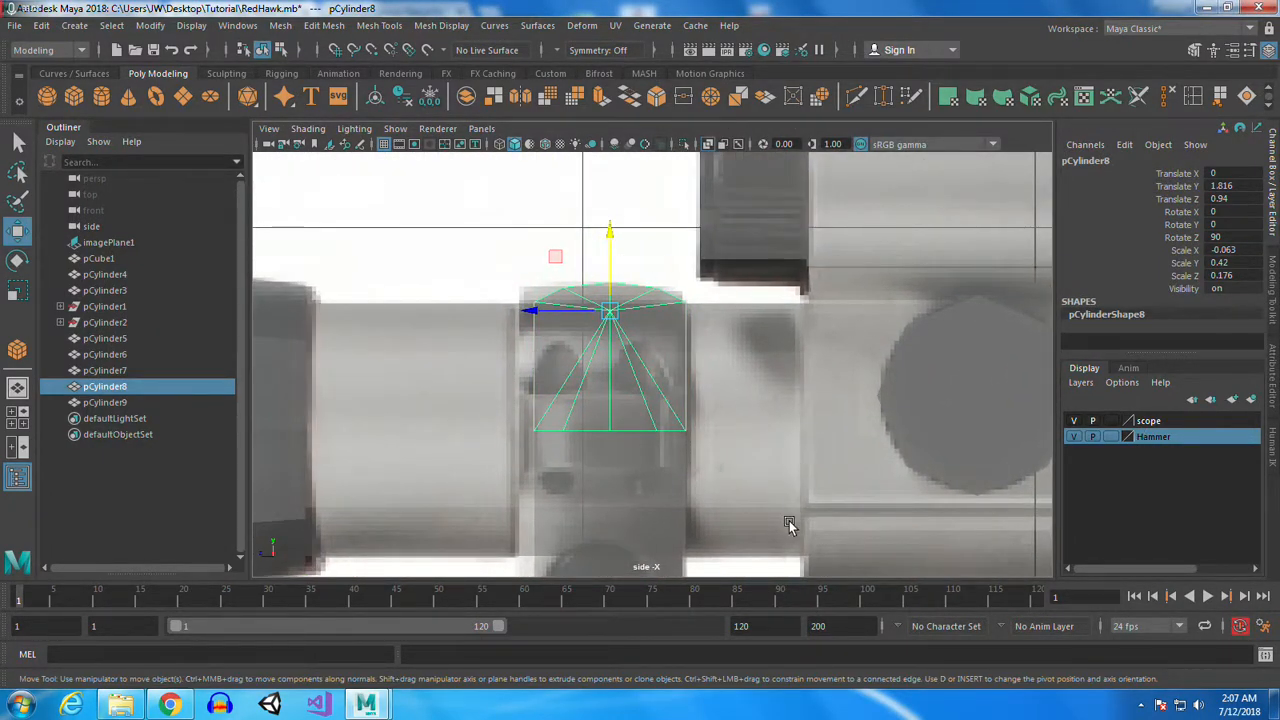
{"action": "right_click_drag", "start_coordinate": [791, 524], "coordinate": [600, 440], "text": "alt"}
{"action": "middle_click_drag", "start_coordinate": [600, 440], "coordinate": [537, 470], "text": "alt"}
{"action": "key", "text": "space"}
{"action": "key", "text": "space"}
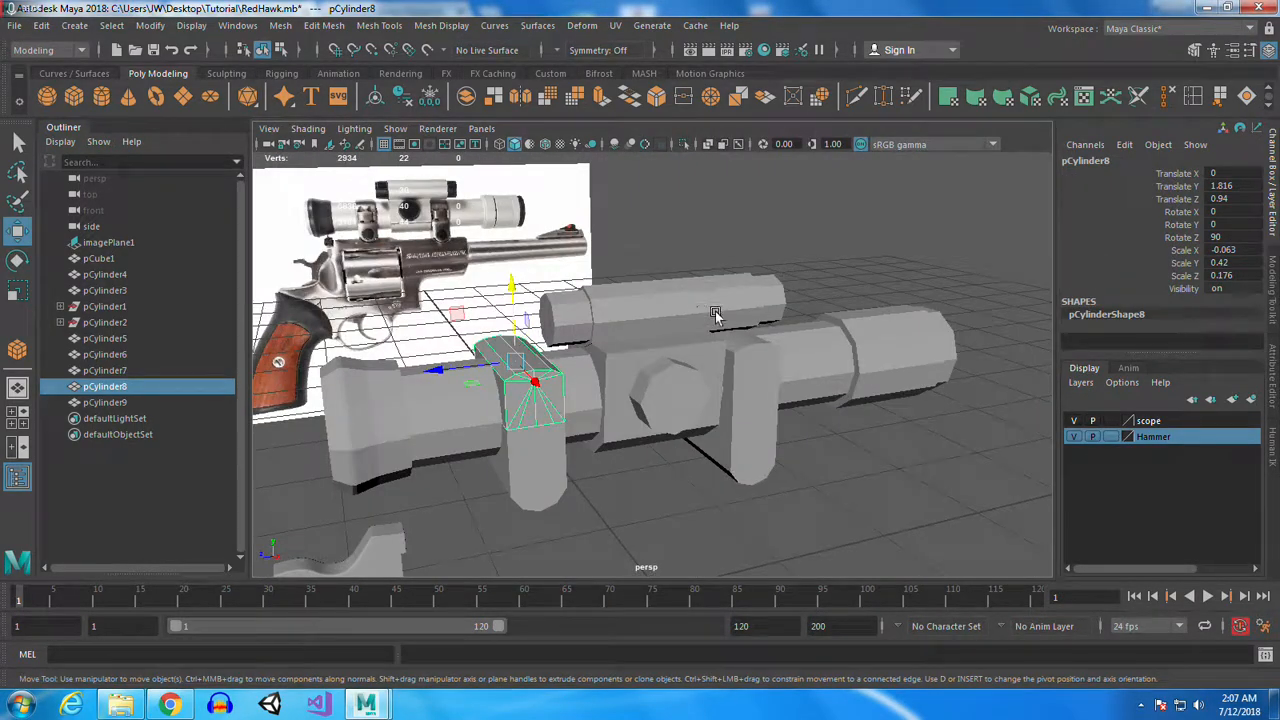
{"action": "left_click_drag", "start_coordinate": [715, 310], "coordinate": [734, 426], "text": "alt"}
{"action": "left_click", "coordinate": [722, 395]}
{"action": "left_click", "coordinate": [823, 424]}
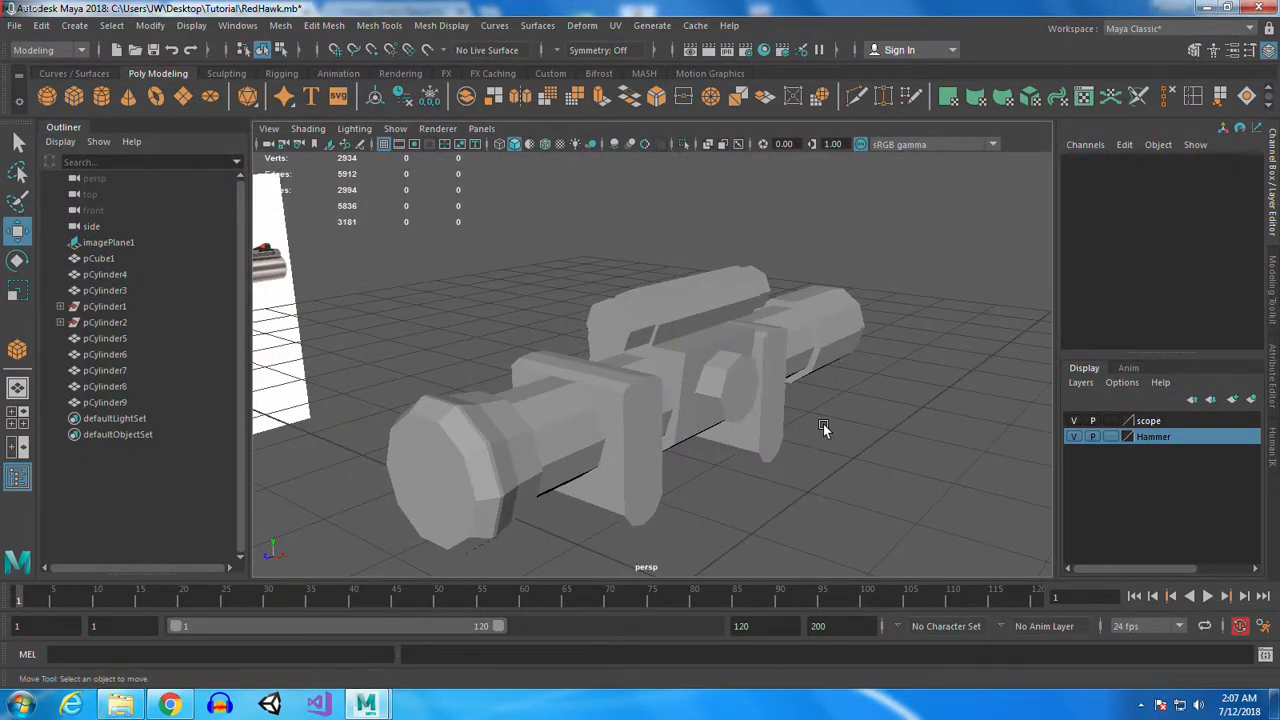
{"action": "left_click_drag", "start_coordinate": [823, 424], "coordinate": [647, 400], "text": "alt"}
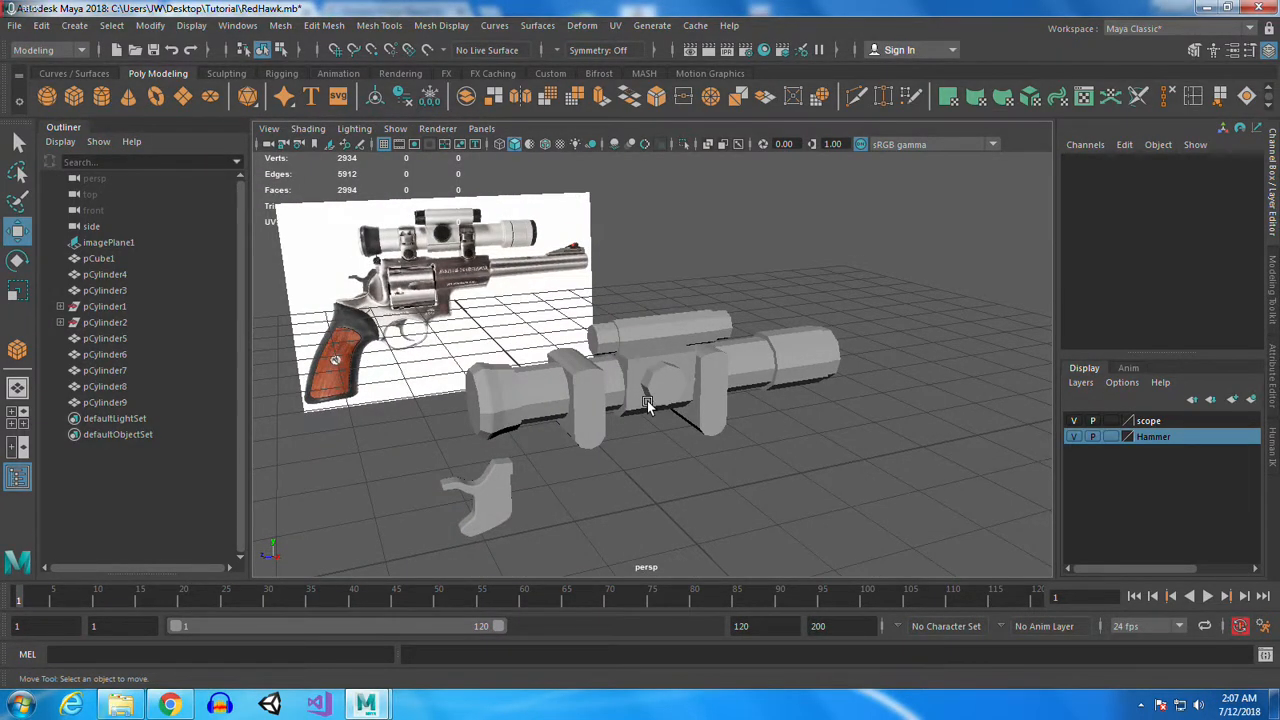